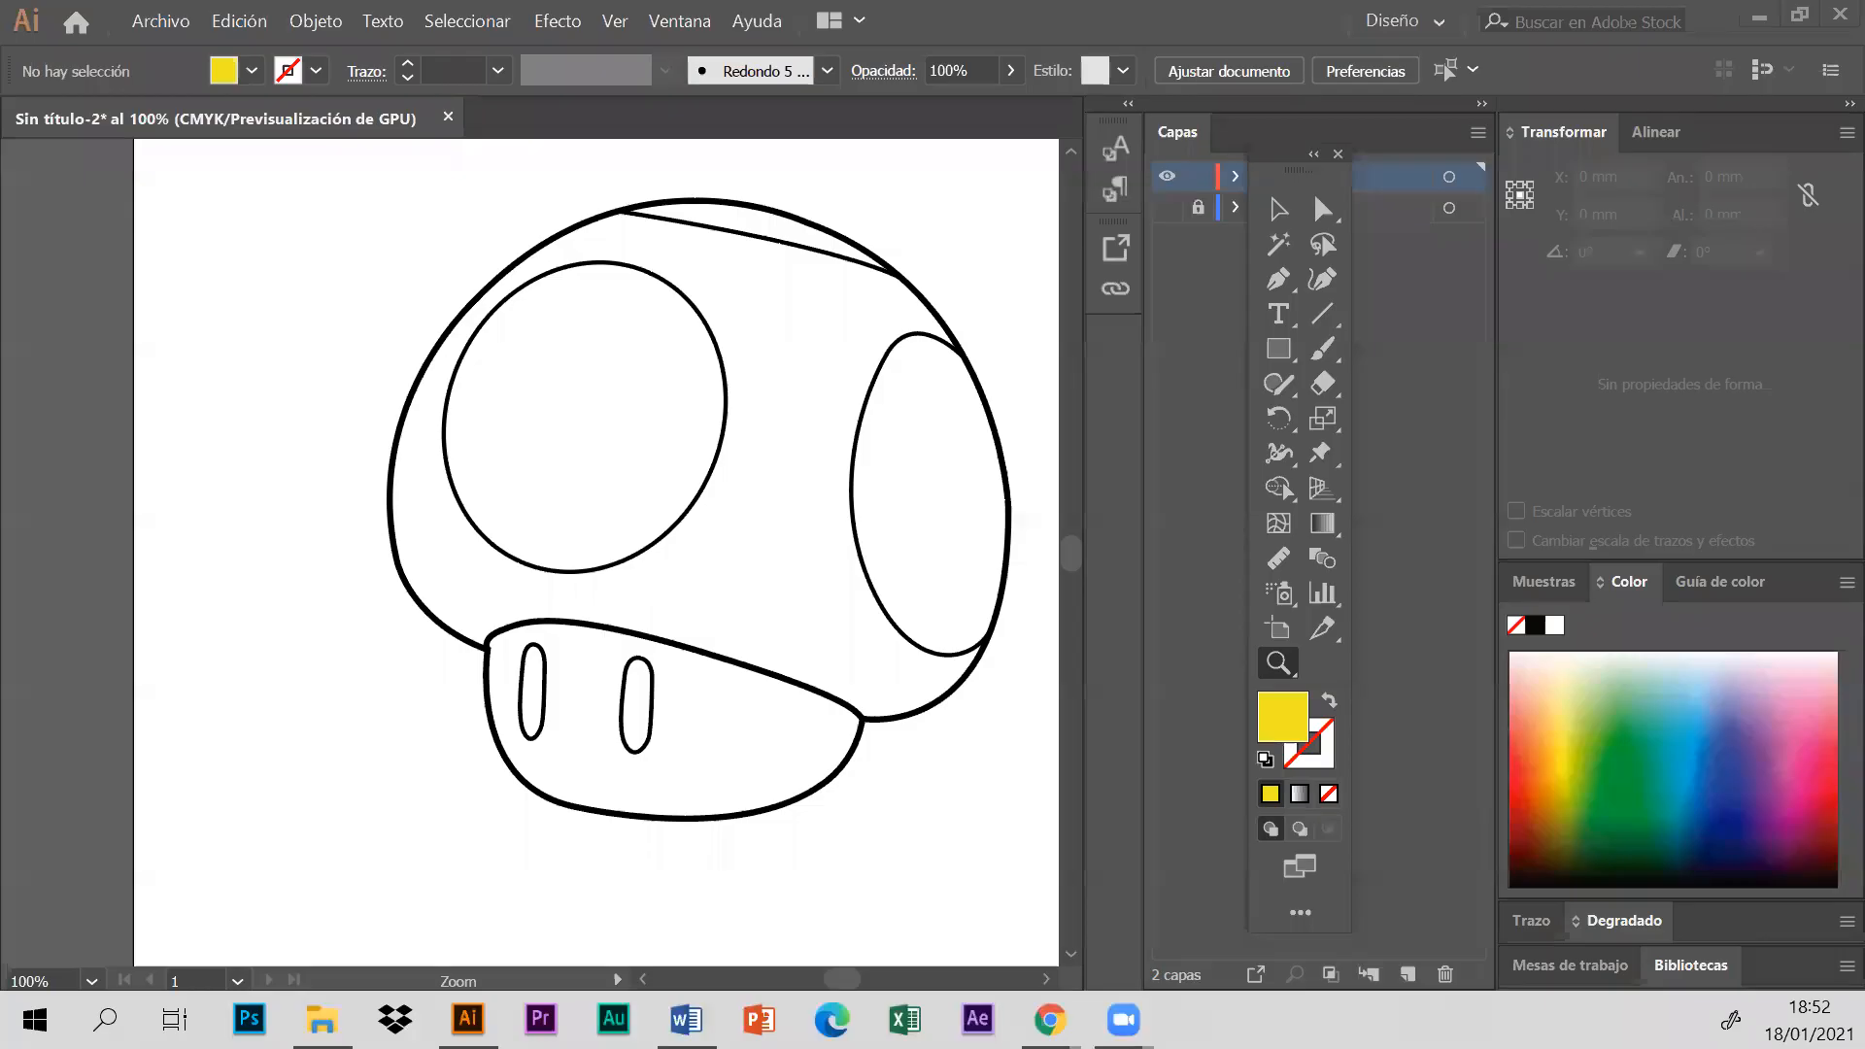
{"action": "left_click", "coordinate": [615, 27]}
{"action": "left_click", "coordinate": [782, 338]}
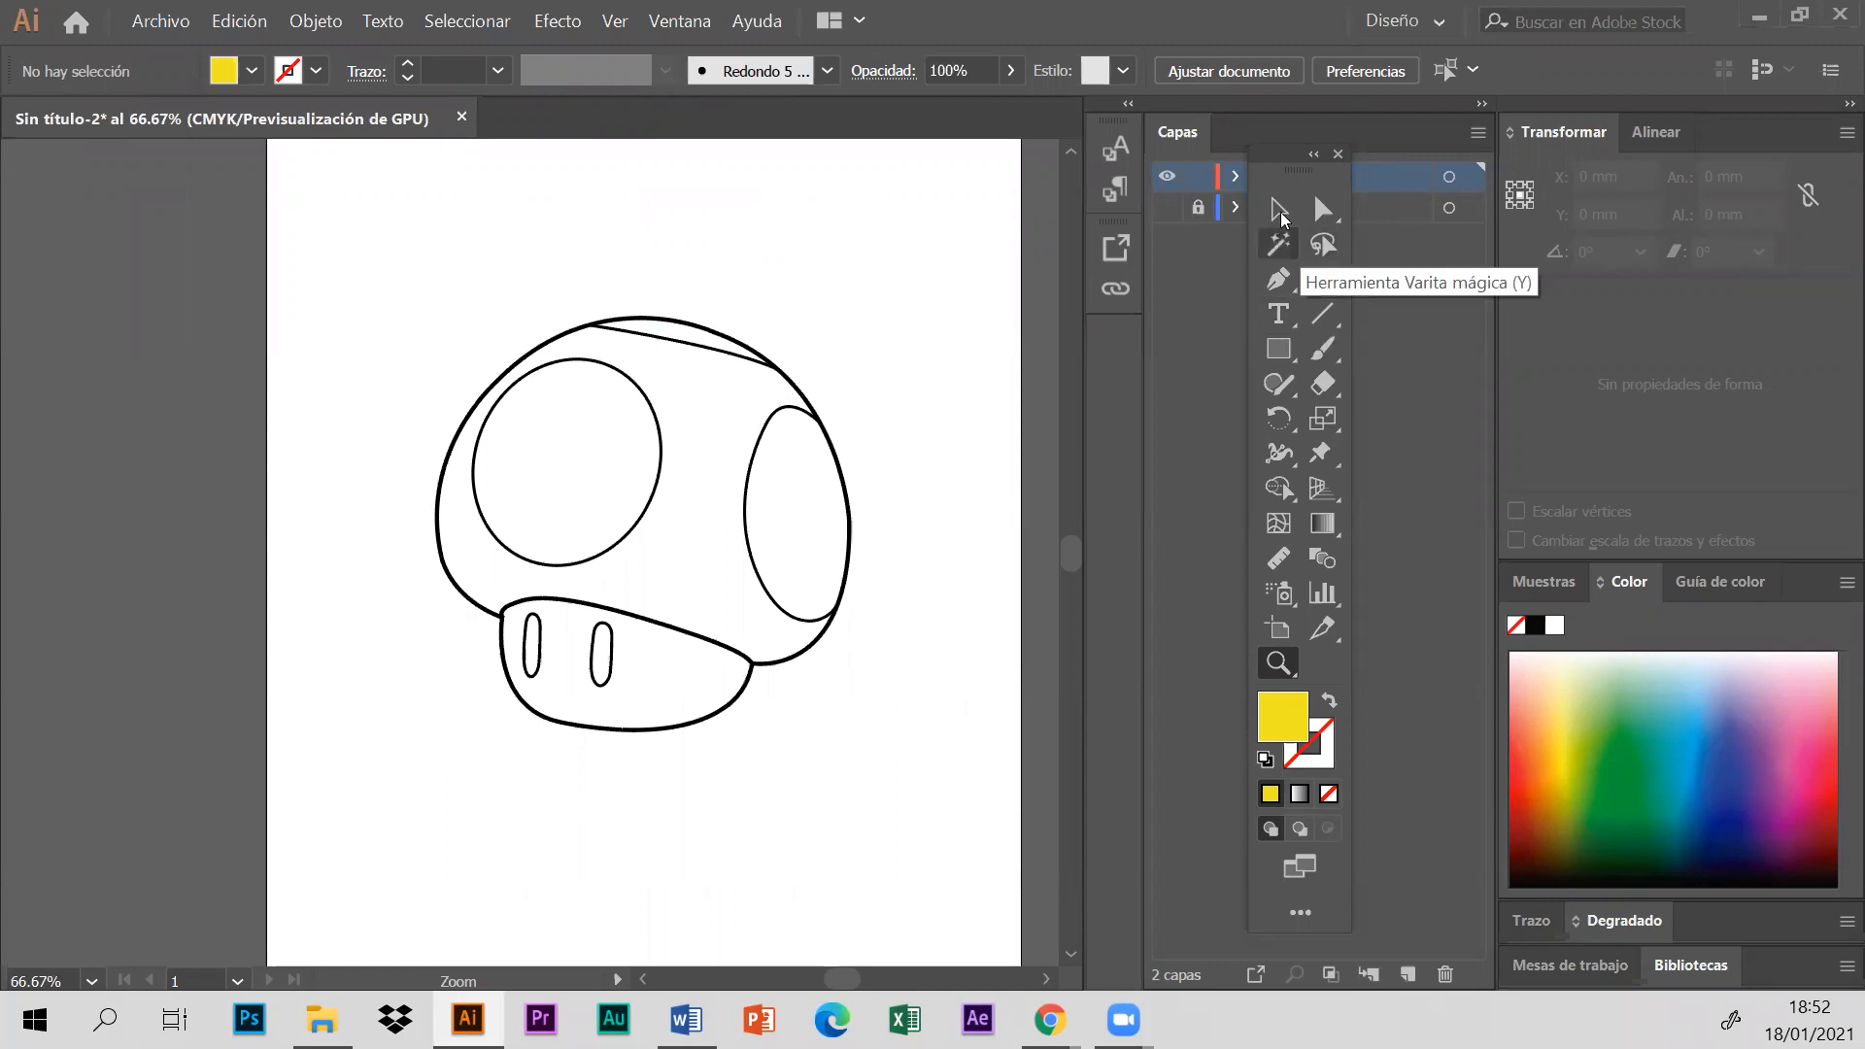
{"action": "left_click", "coordinate": [1280, 210]}
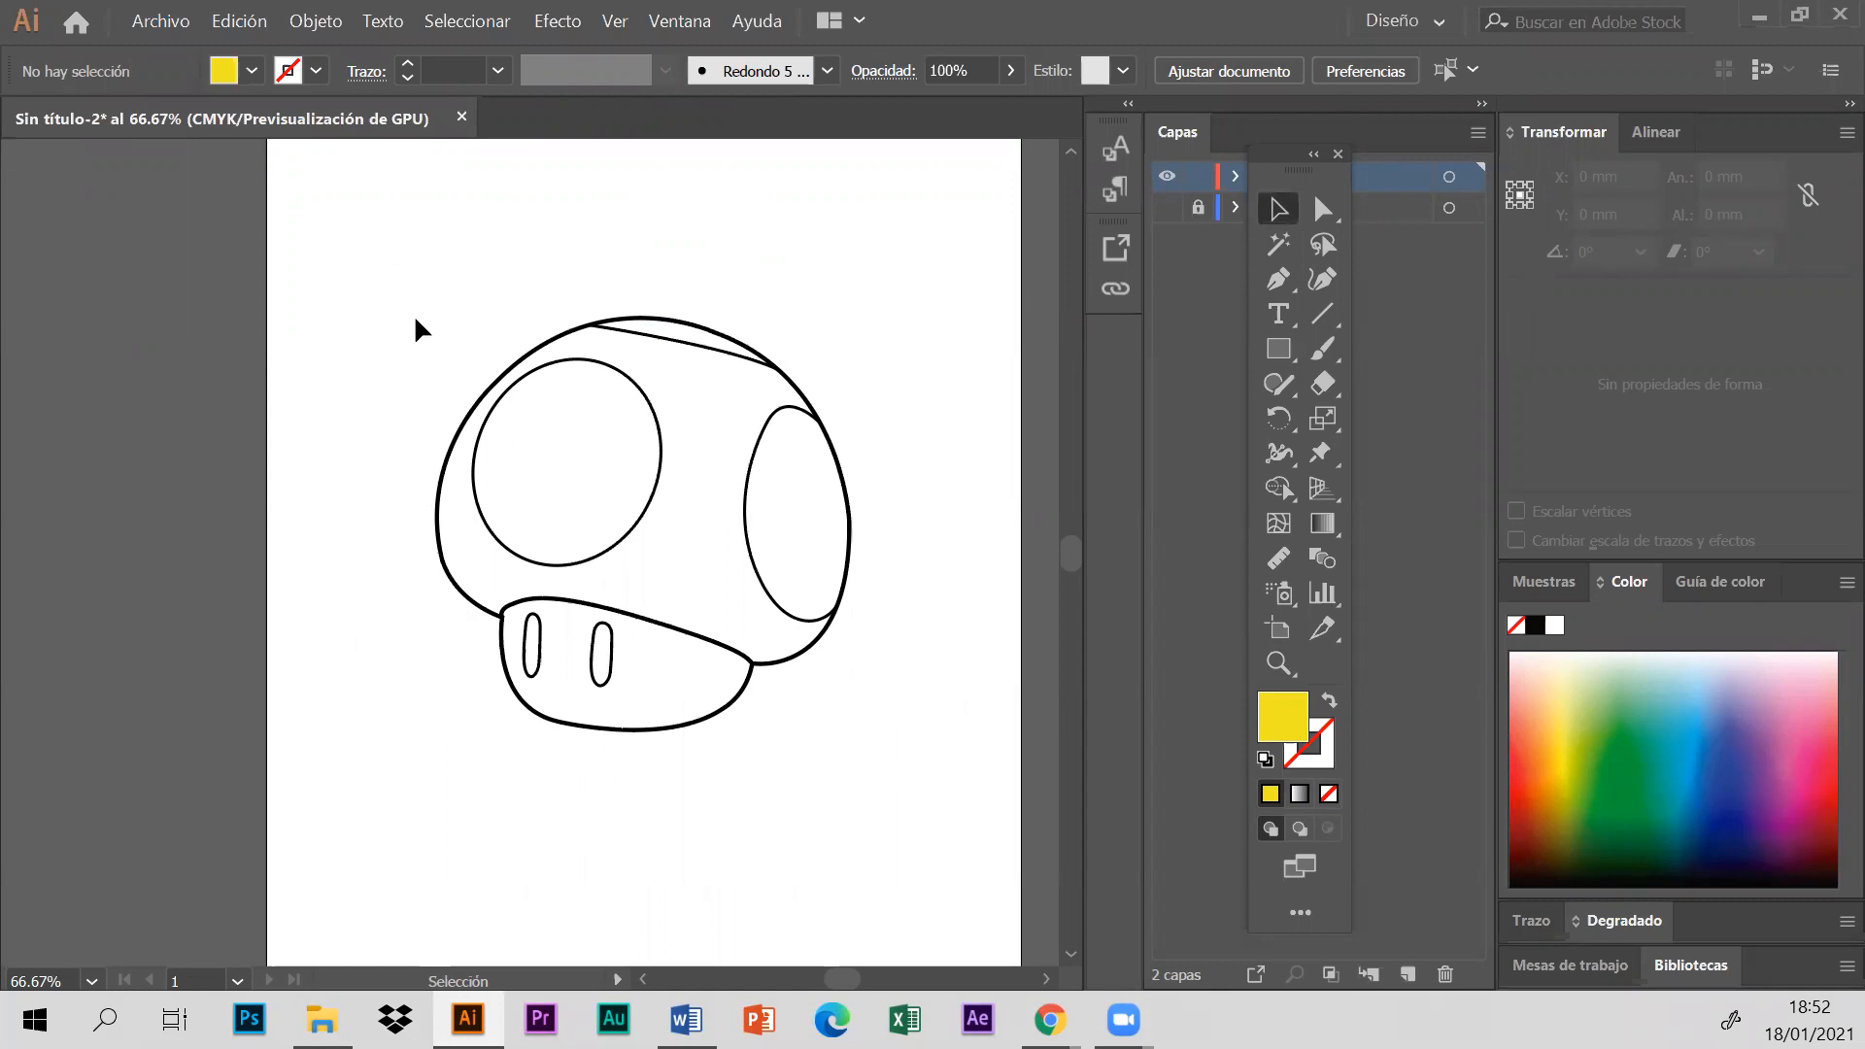
{"action": "left_click_drag", "start_coordinate": [373, 275], "coordinate": [924, 758]}
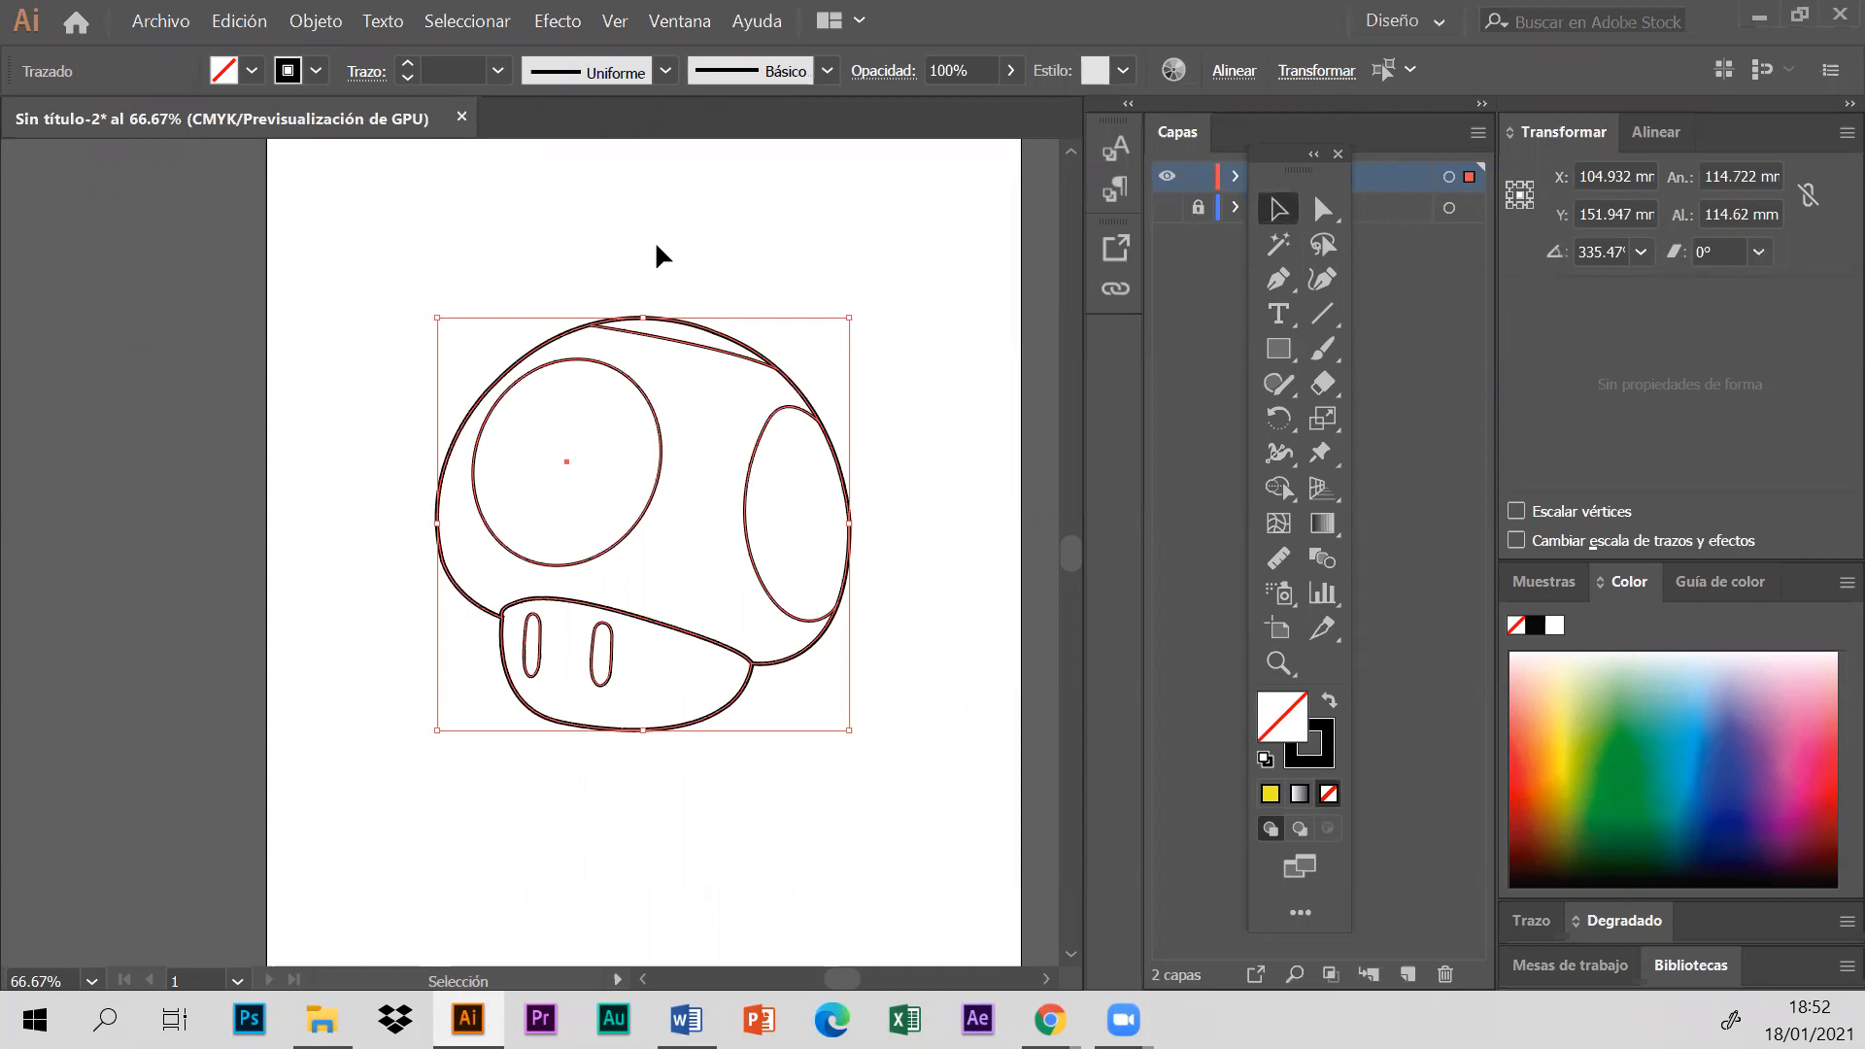
{"action": "left_click", "coordinate": [314, 21]}
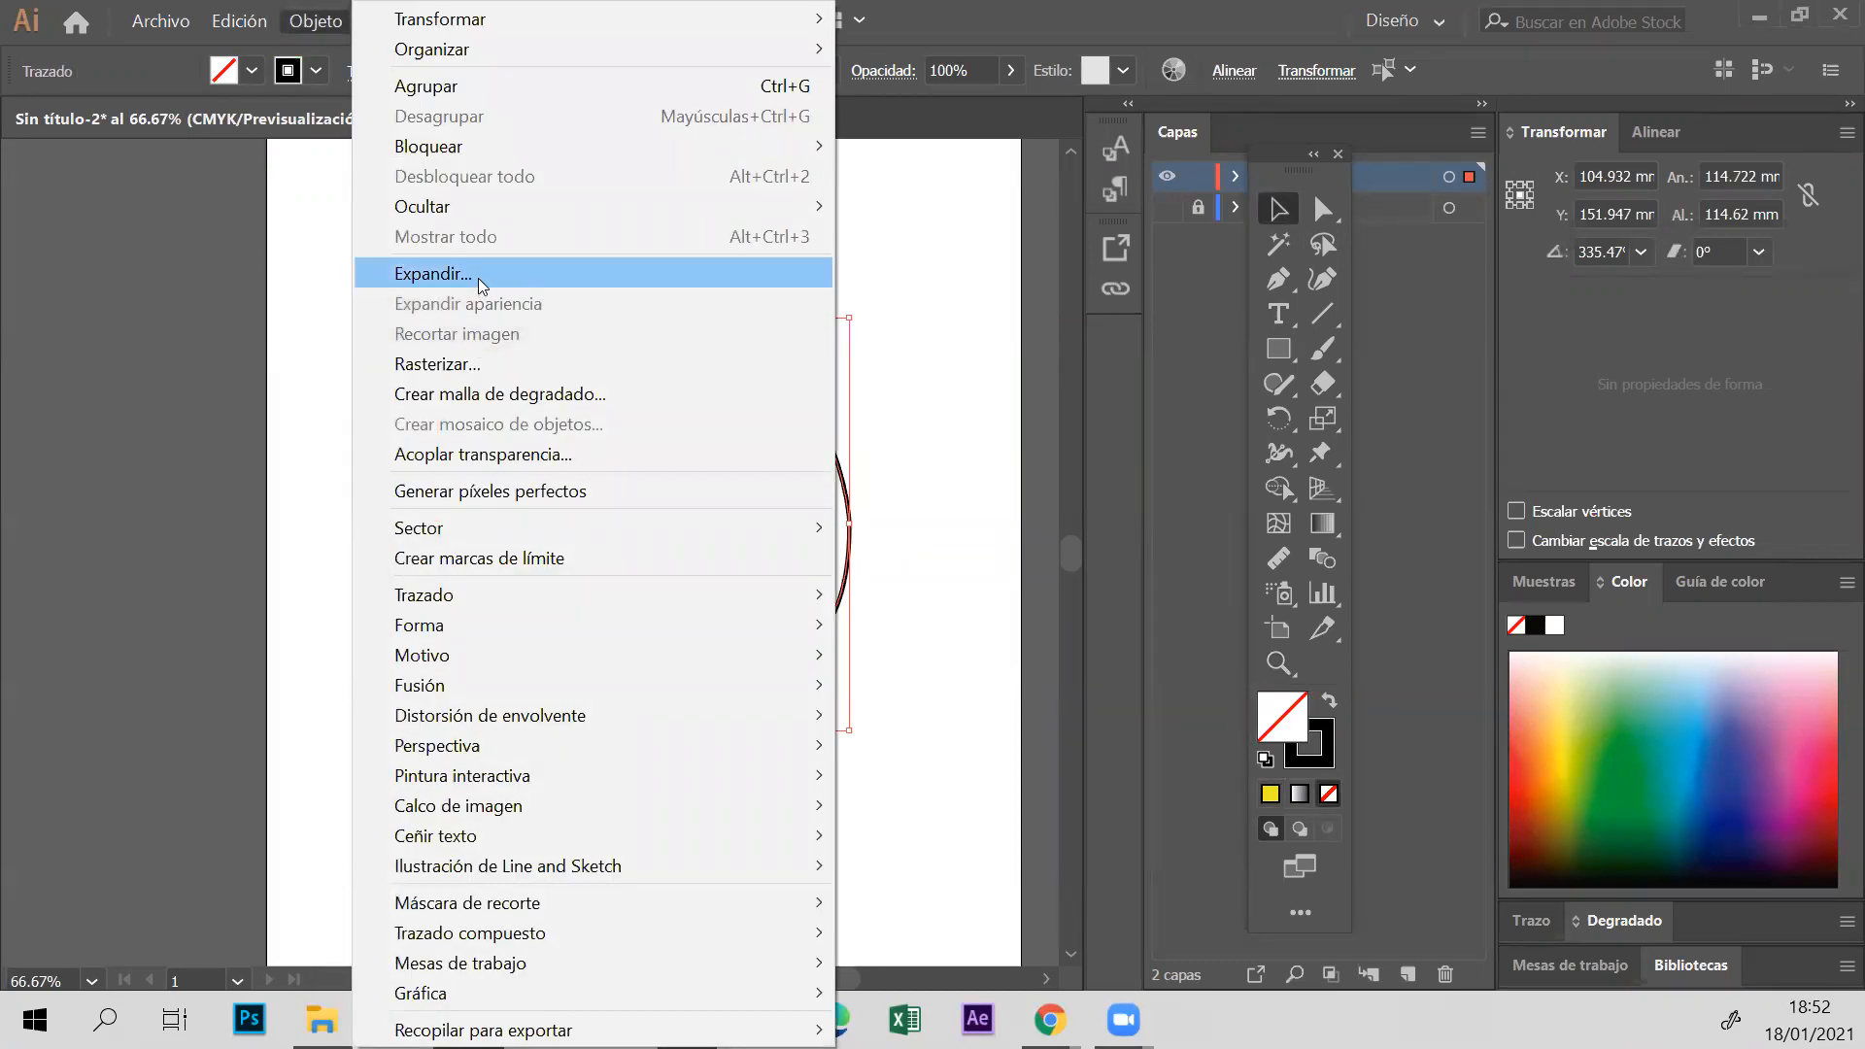
{"action": "left_click", "coordinate": [487, 280]}
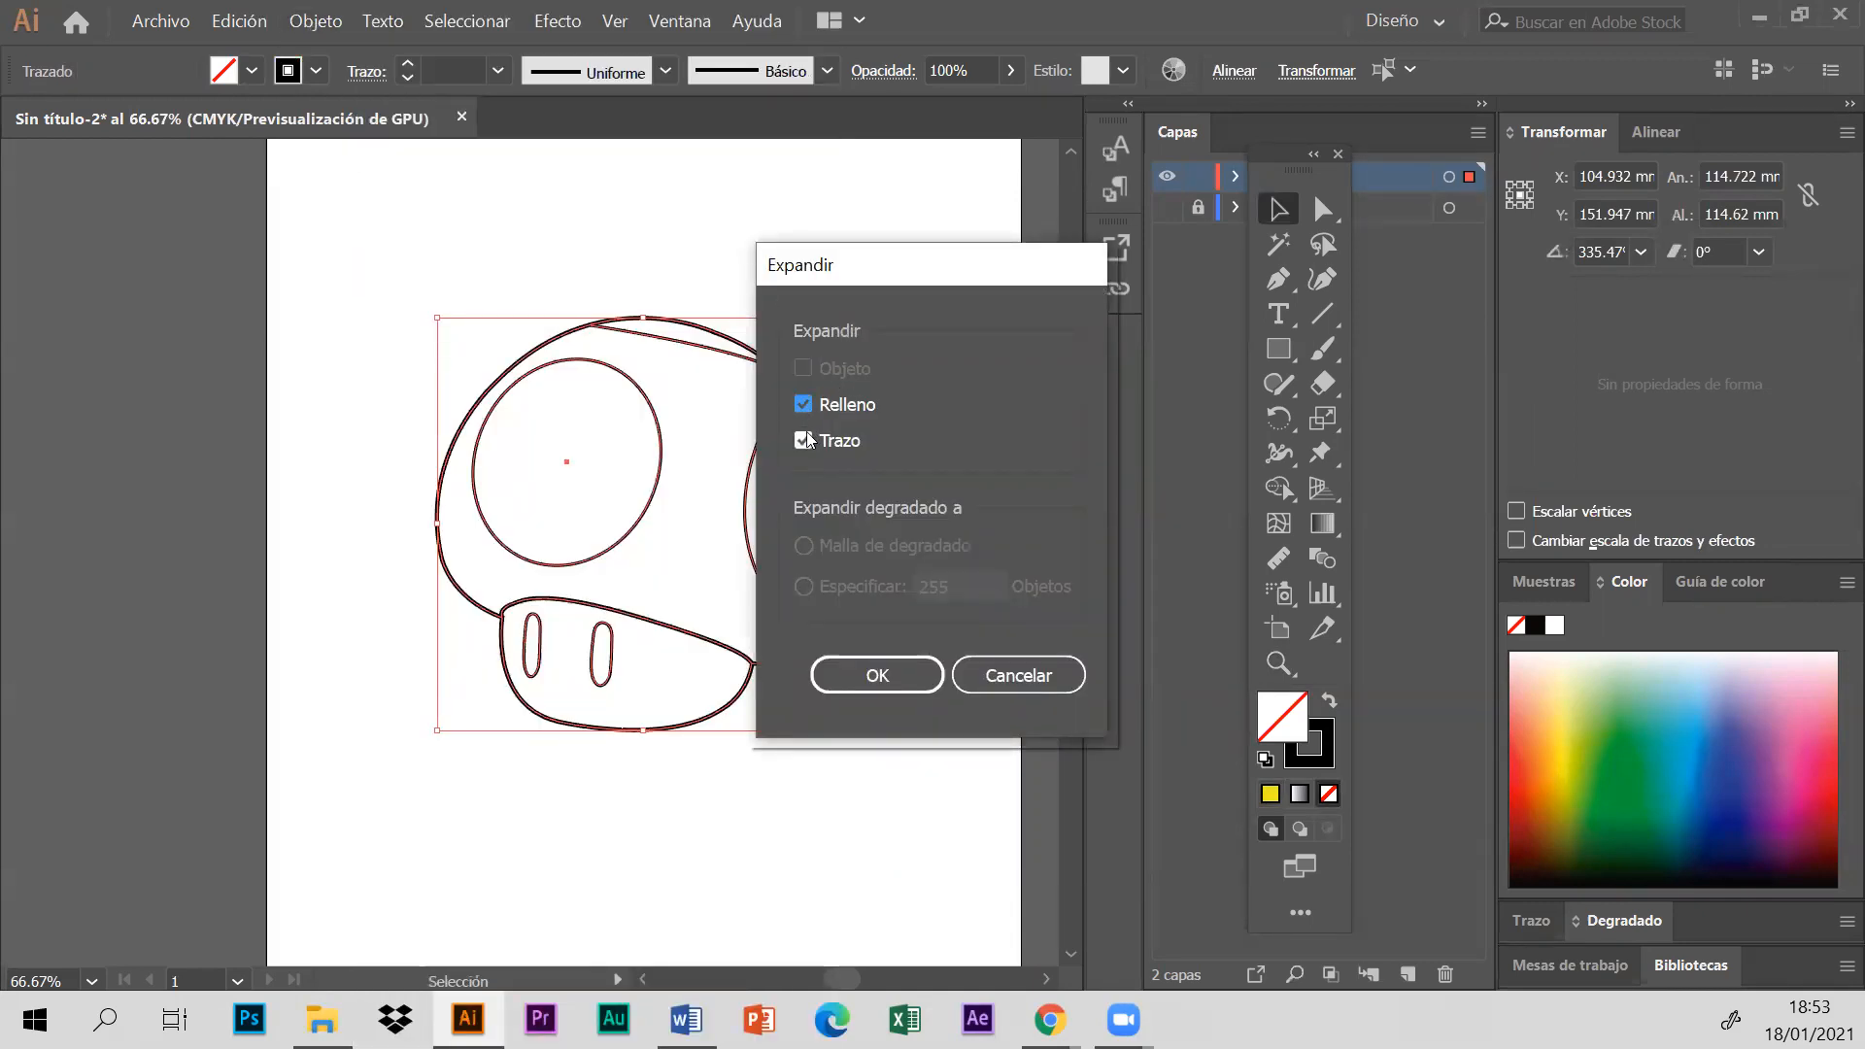
{"action": "left_click", "coordinate": [1018, 675]}
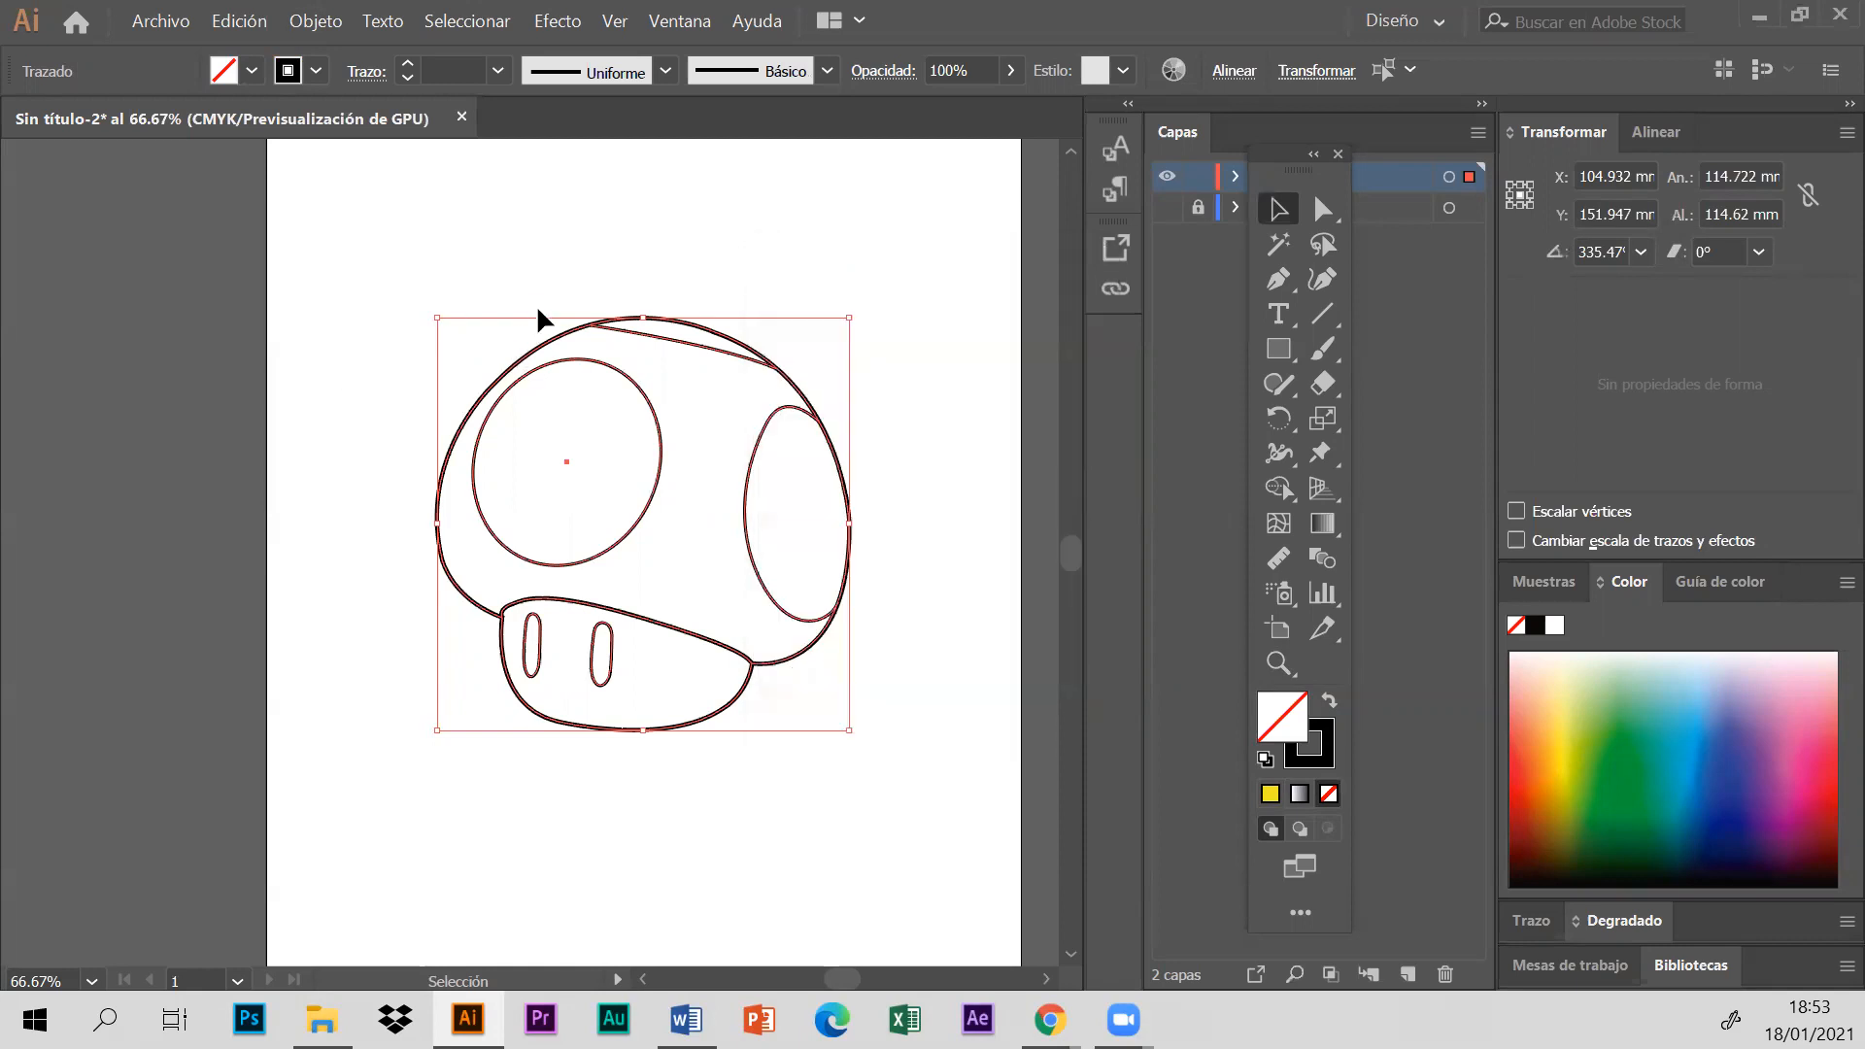
{"action": "left_click", "coordinate": [591, 309]}
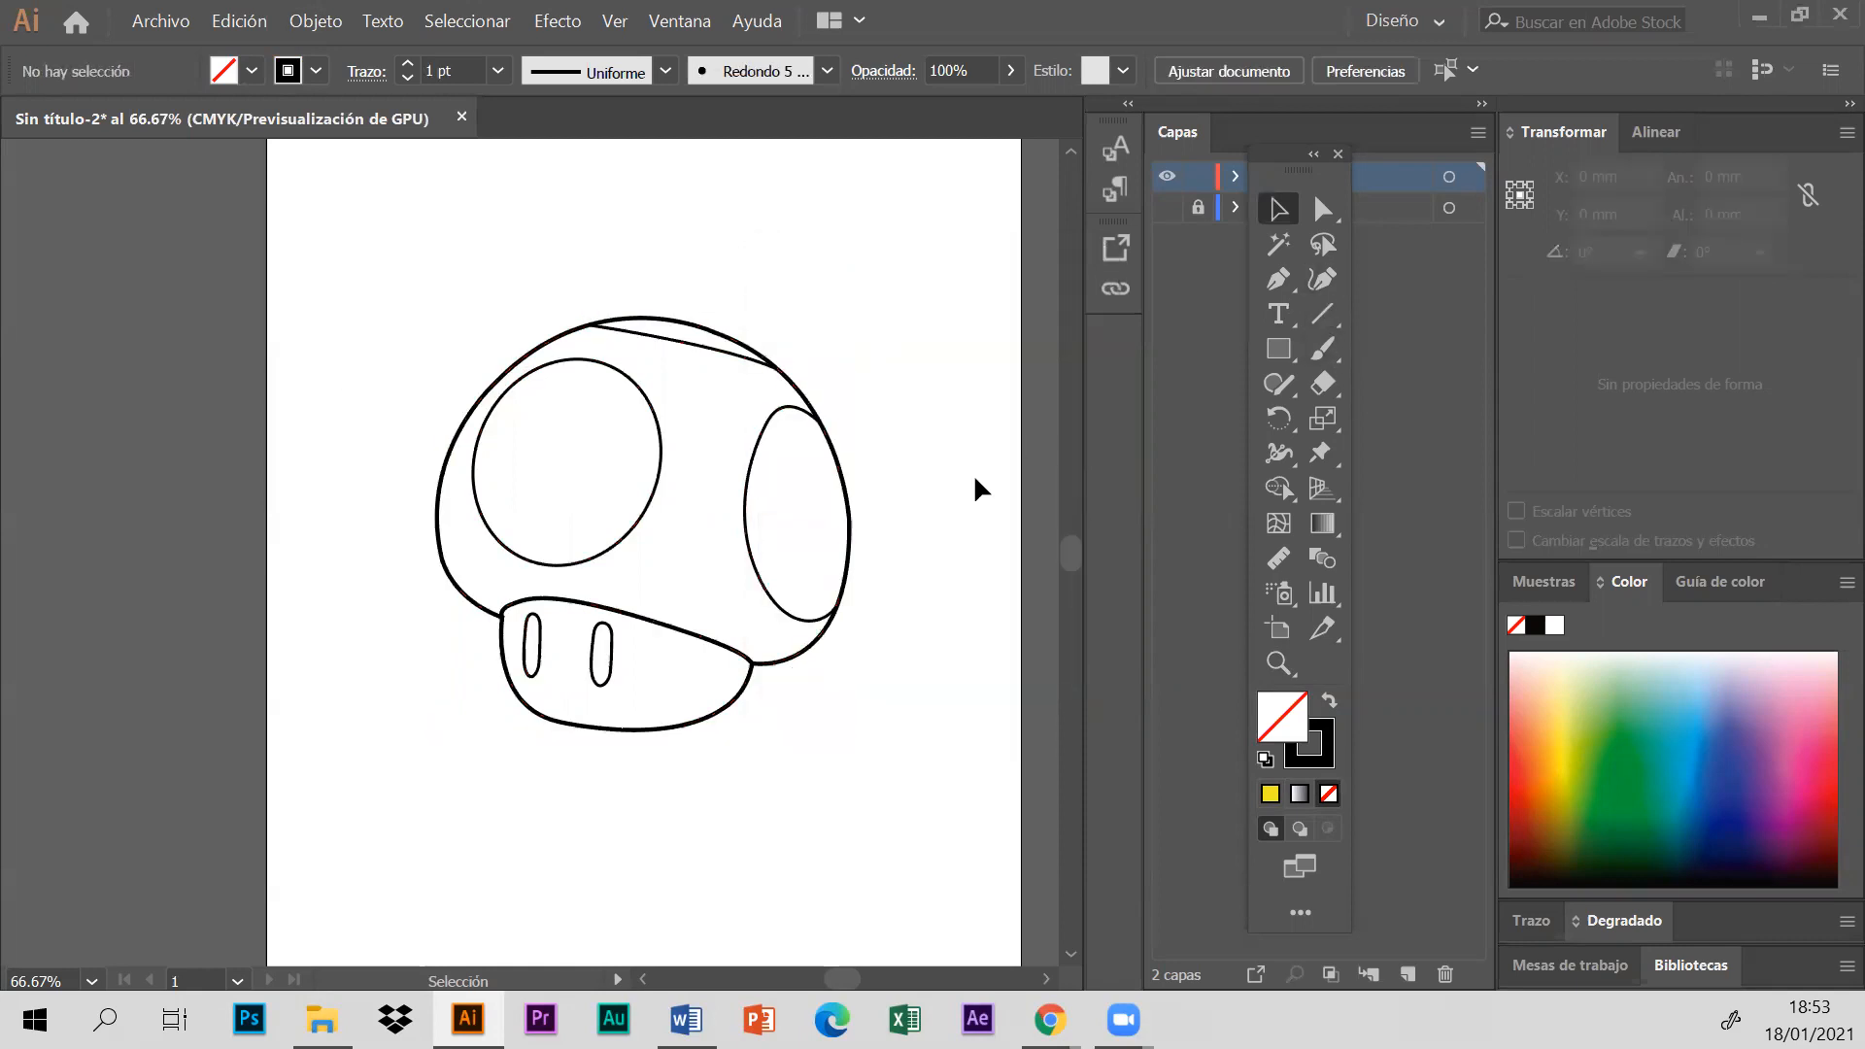
- Expand the fill and stroke of all the mushroom's outline paths
{"action": "left_click_drag", "start_coordinate": [396, 251], "coordinate": [931, 783]}
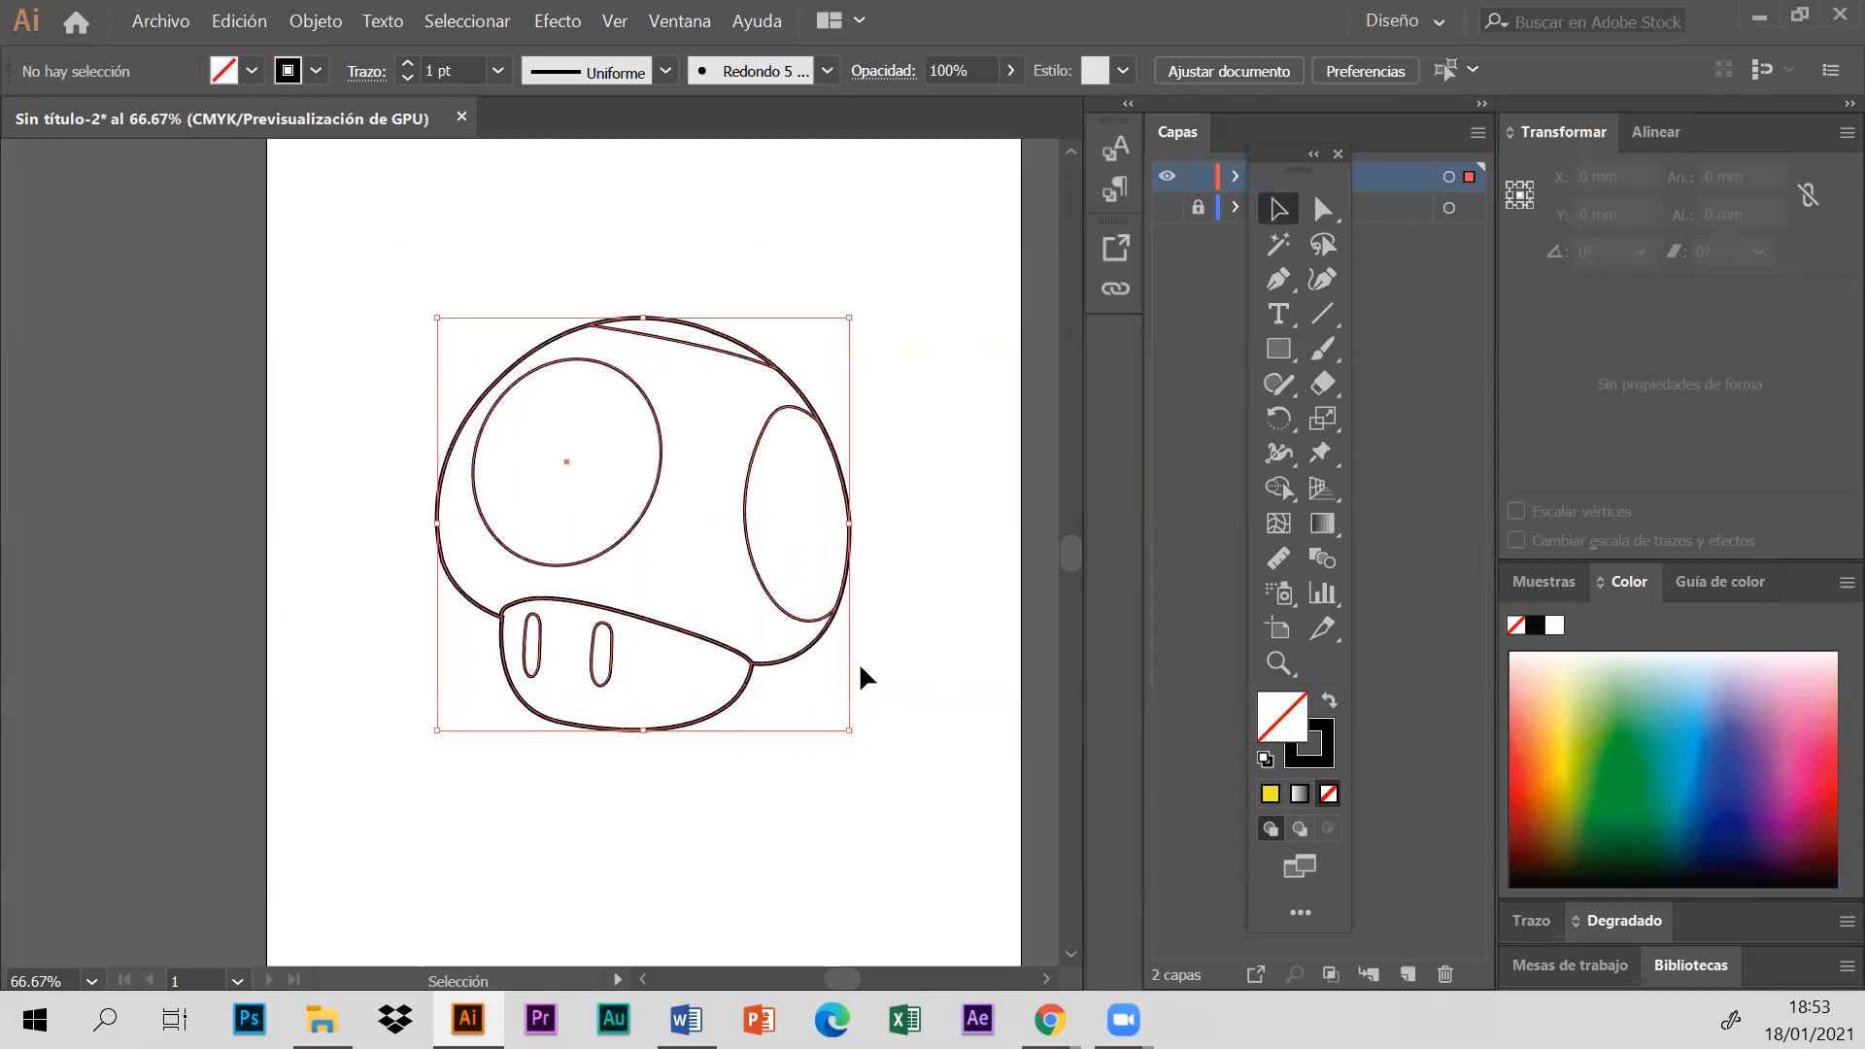
{"action": "left_click", "coordinate": [324, 17]}
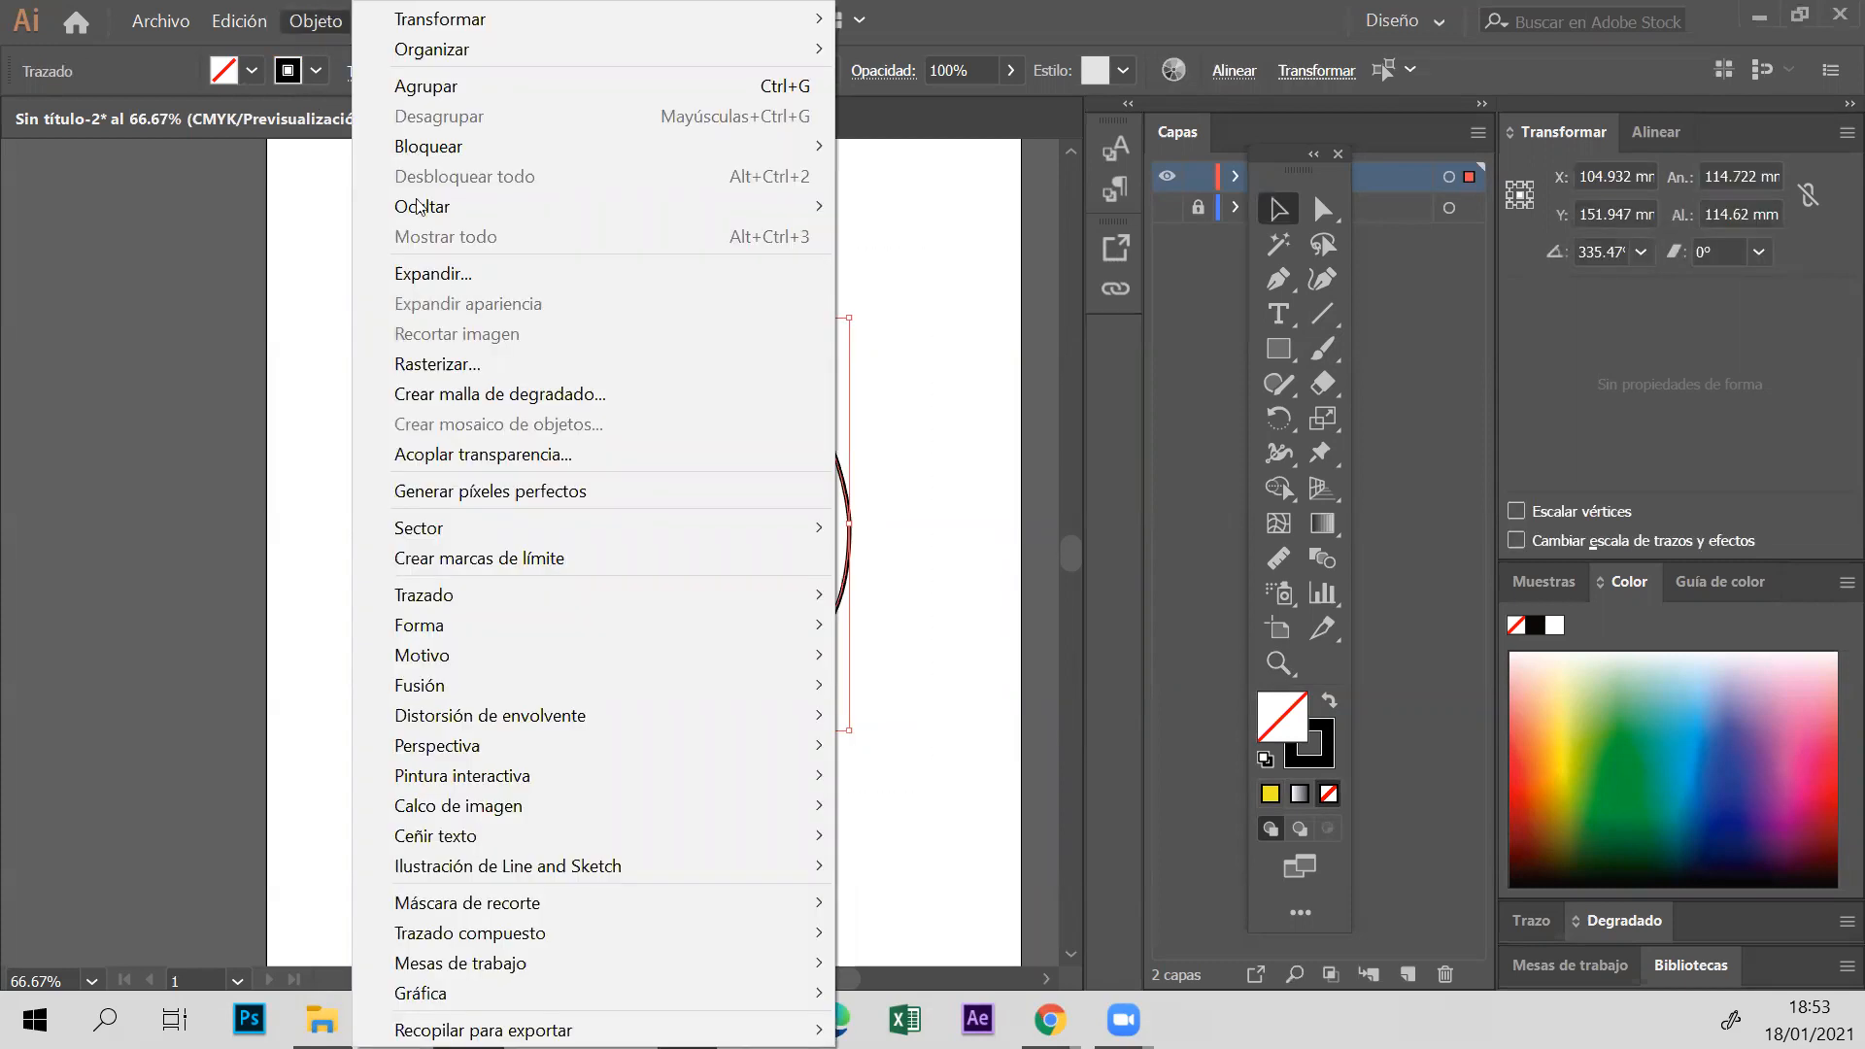
{"action": "left_click", "coordinate": [442, 274]}
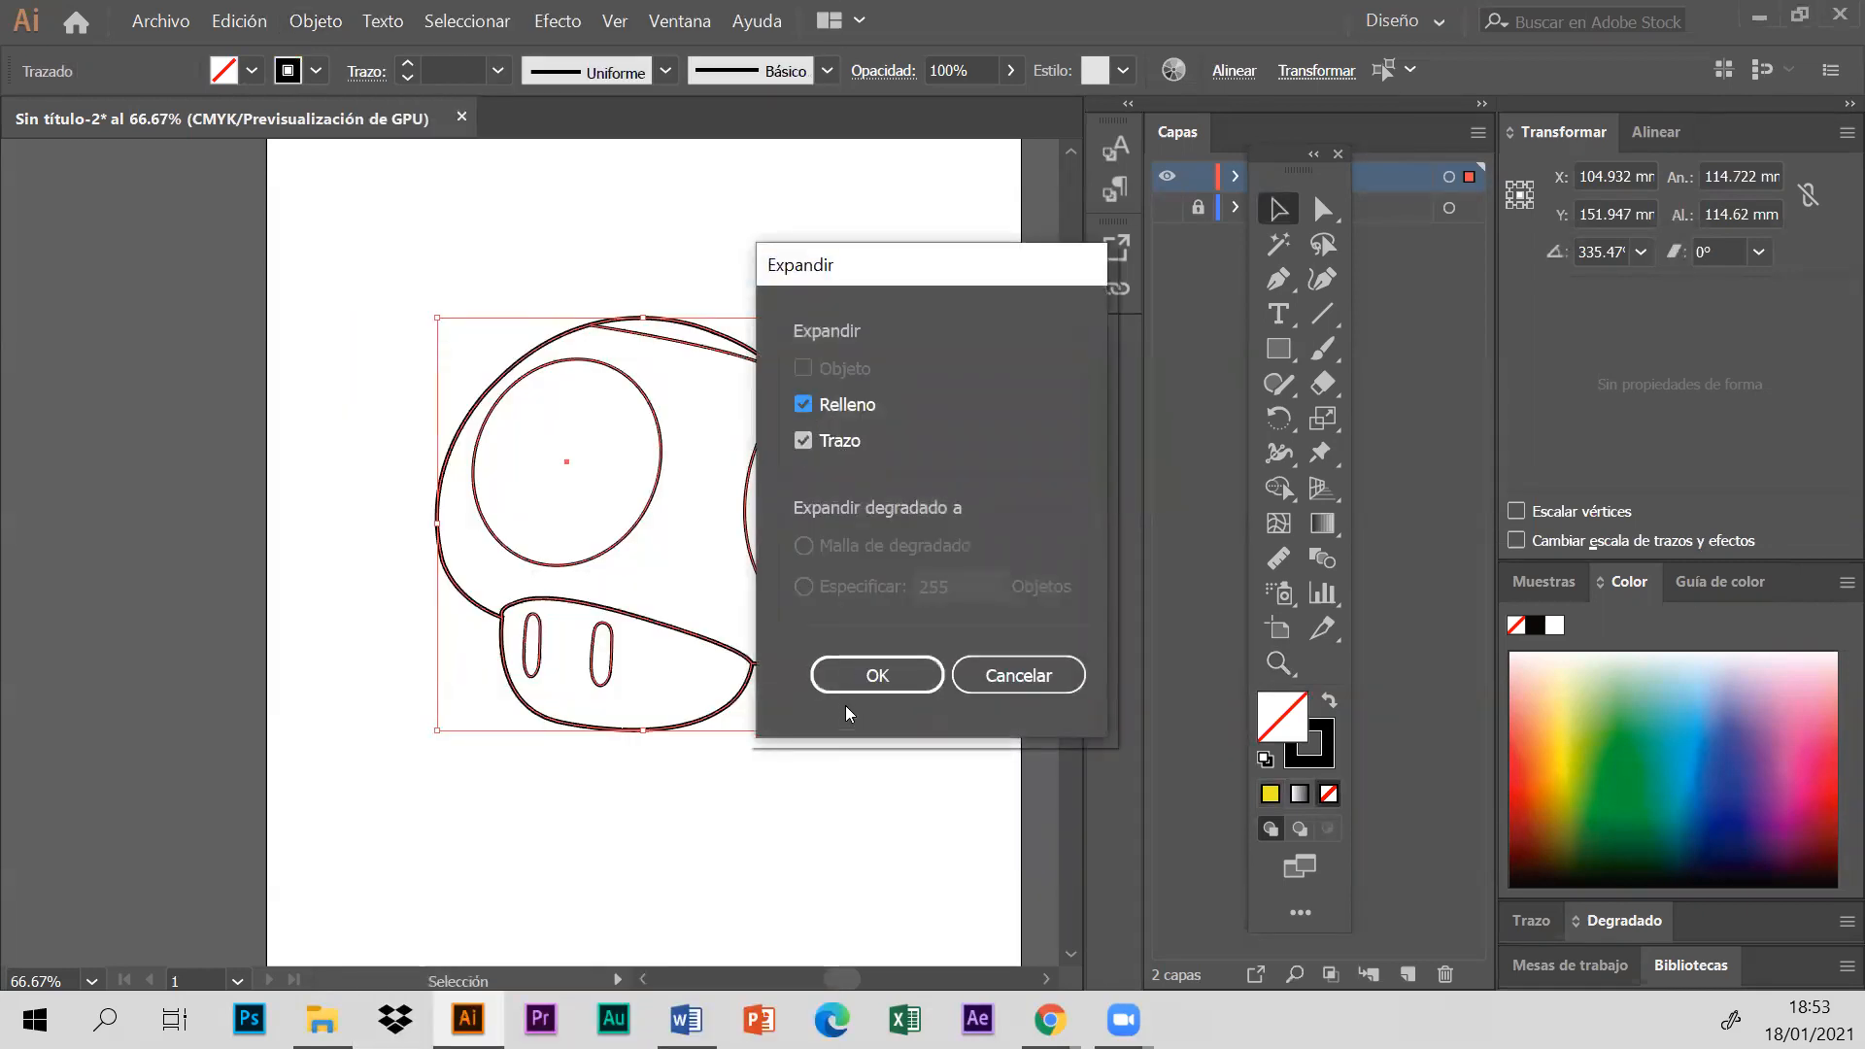
{"action": "left_click", "coordinate": [871, 673]}
{"action": "left_click", "coordinate": [905, 648]}
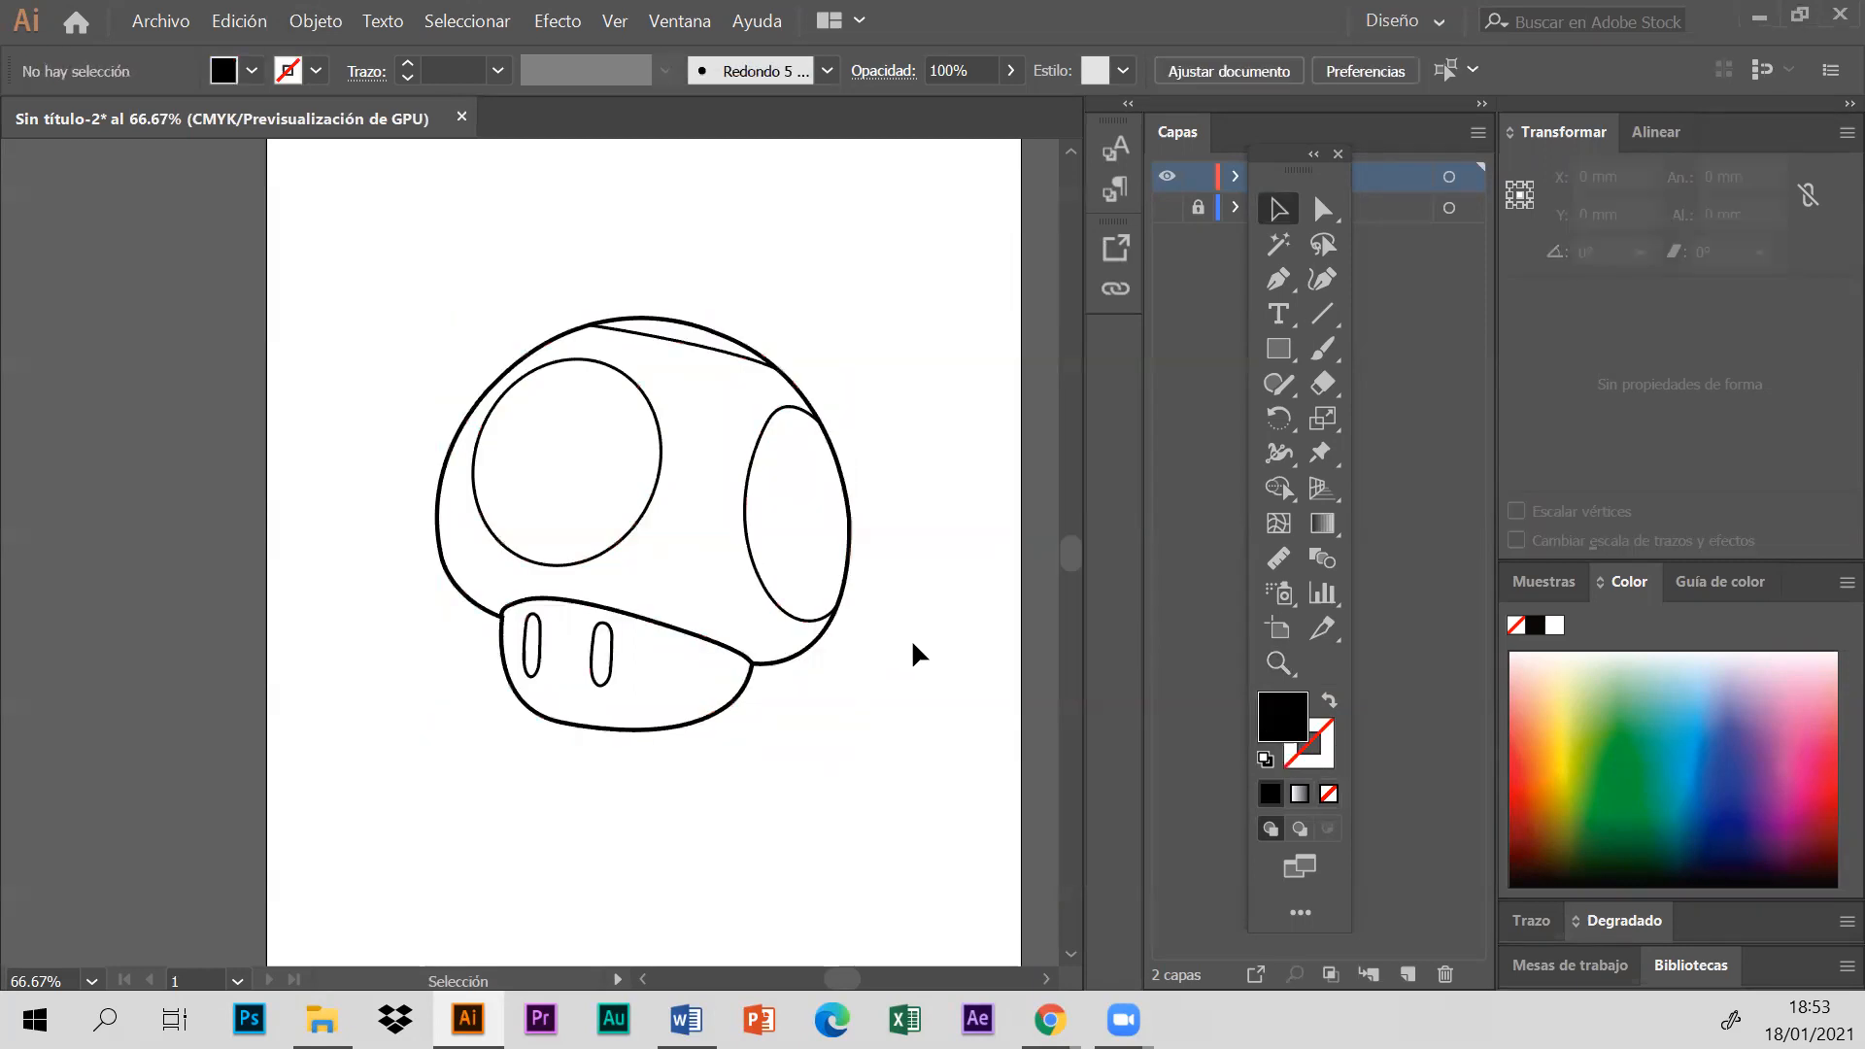
- Draw a rectangle about 202 by 178 mm beside the mushroom, overlapping the artboard's left edge
{"action": "left_click", "coordinate": [615, 20]}
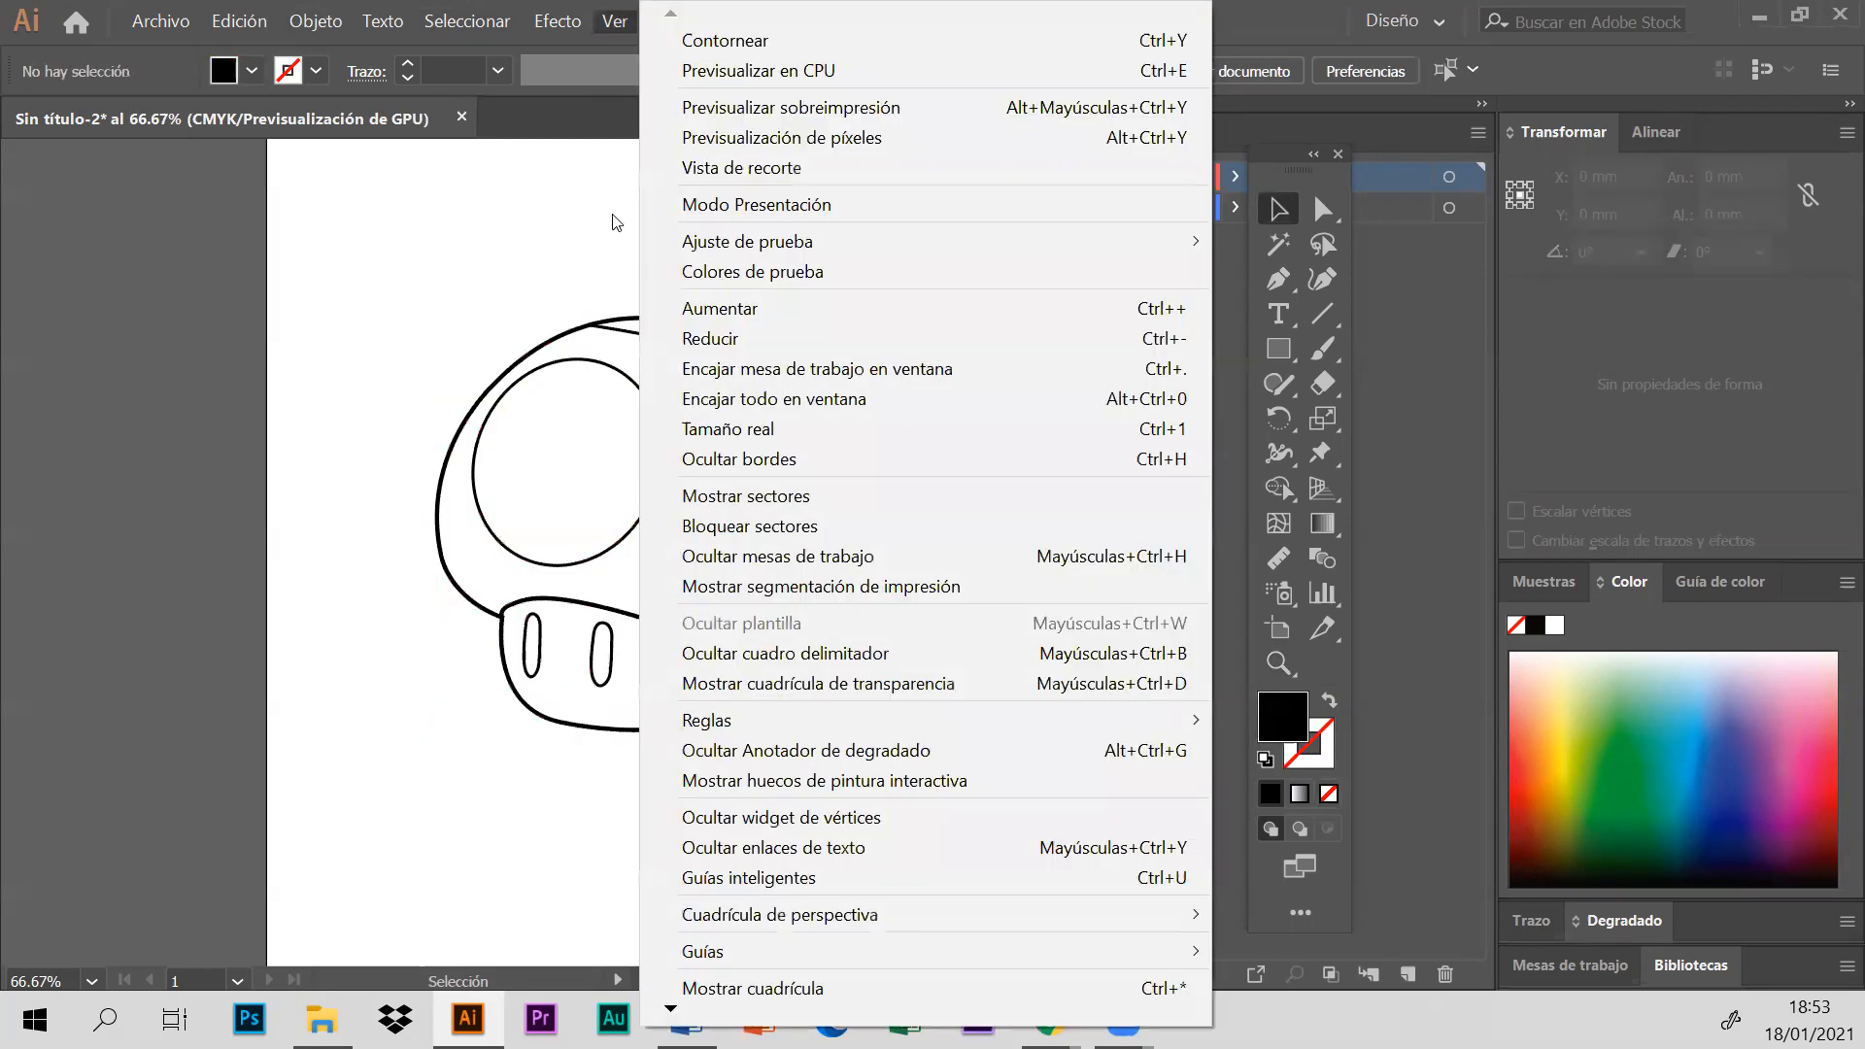
{"action": "left_click", "coordinate": [701, 338]}
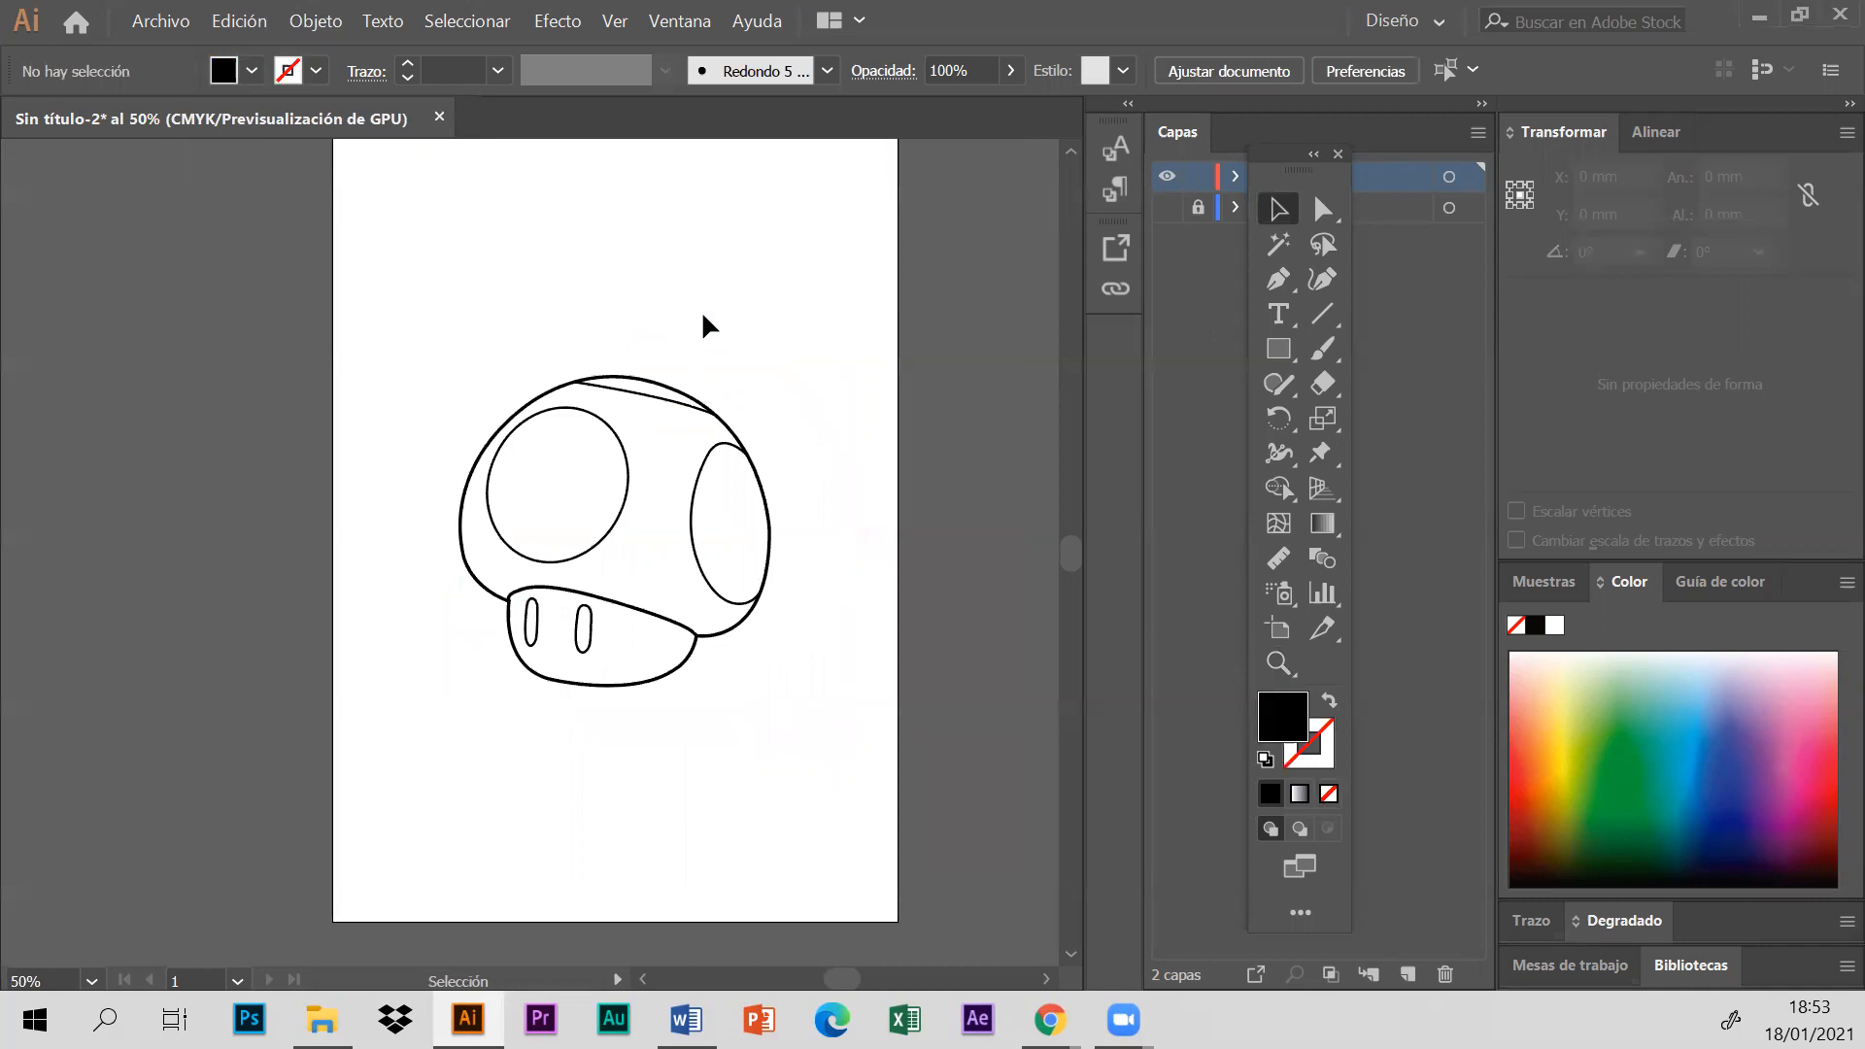
{"action": "scroll", "coordinate": [716, 326], "scroll_direction": "down", "scroll_amount": 2}
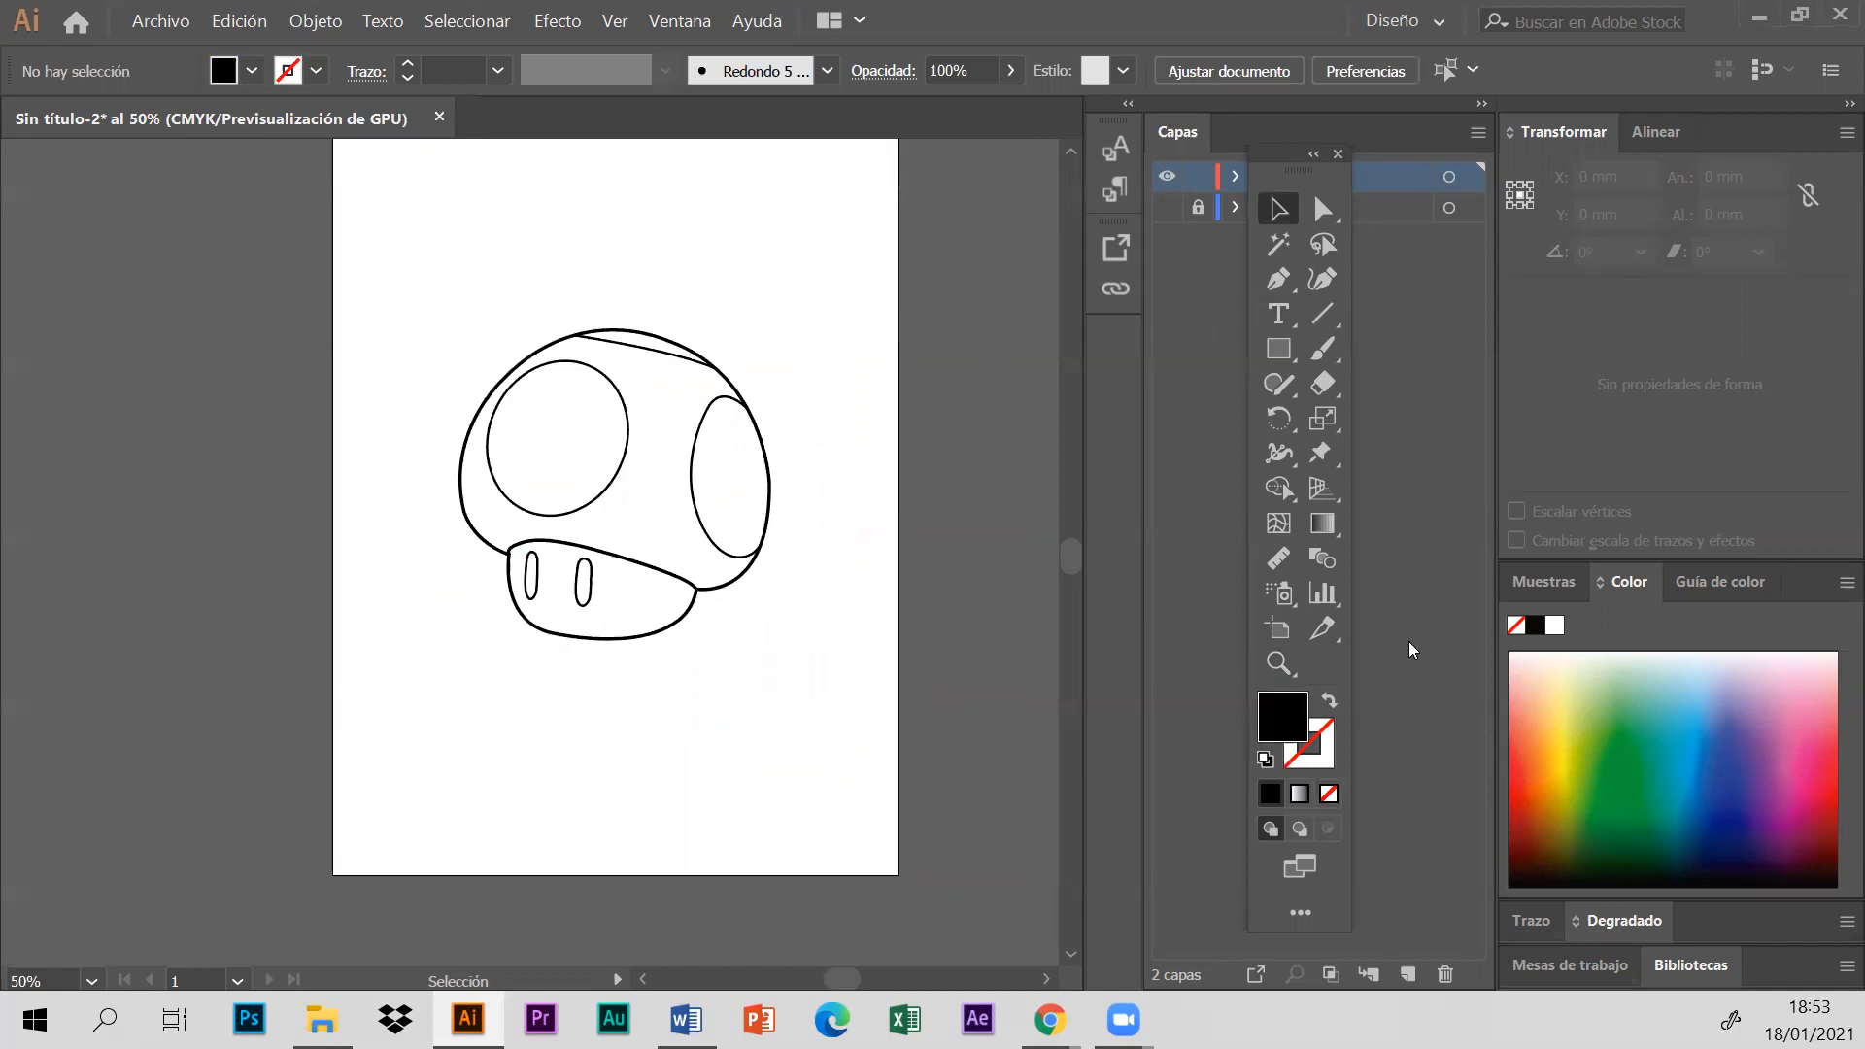
{"action": "left_click", "coordinate": [1279, 350]}
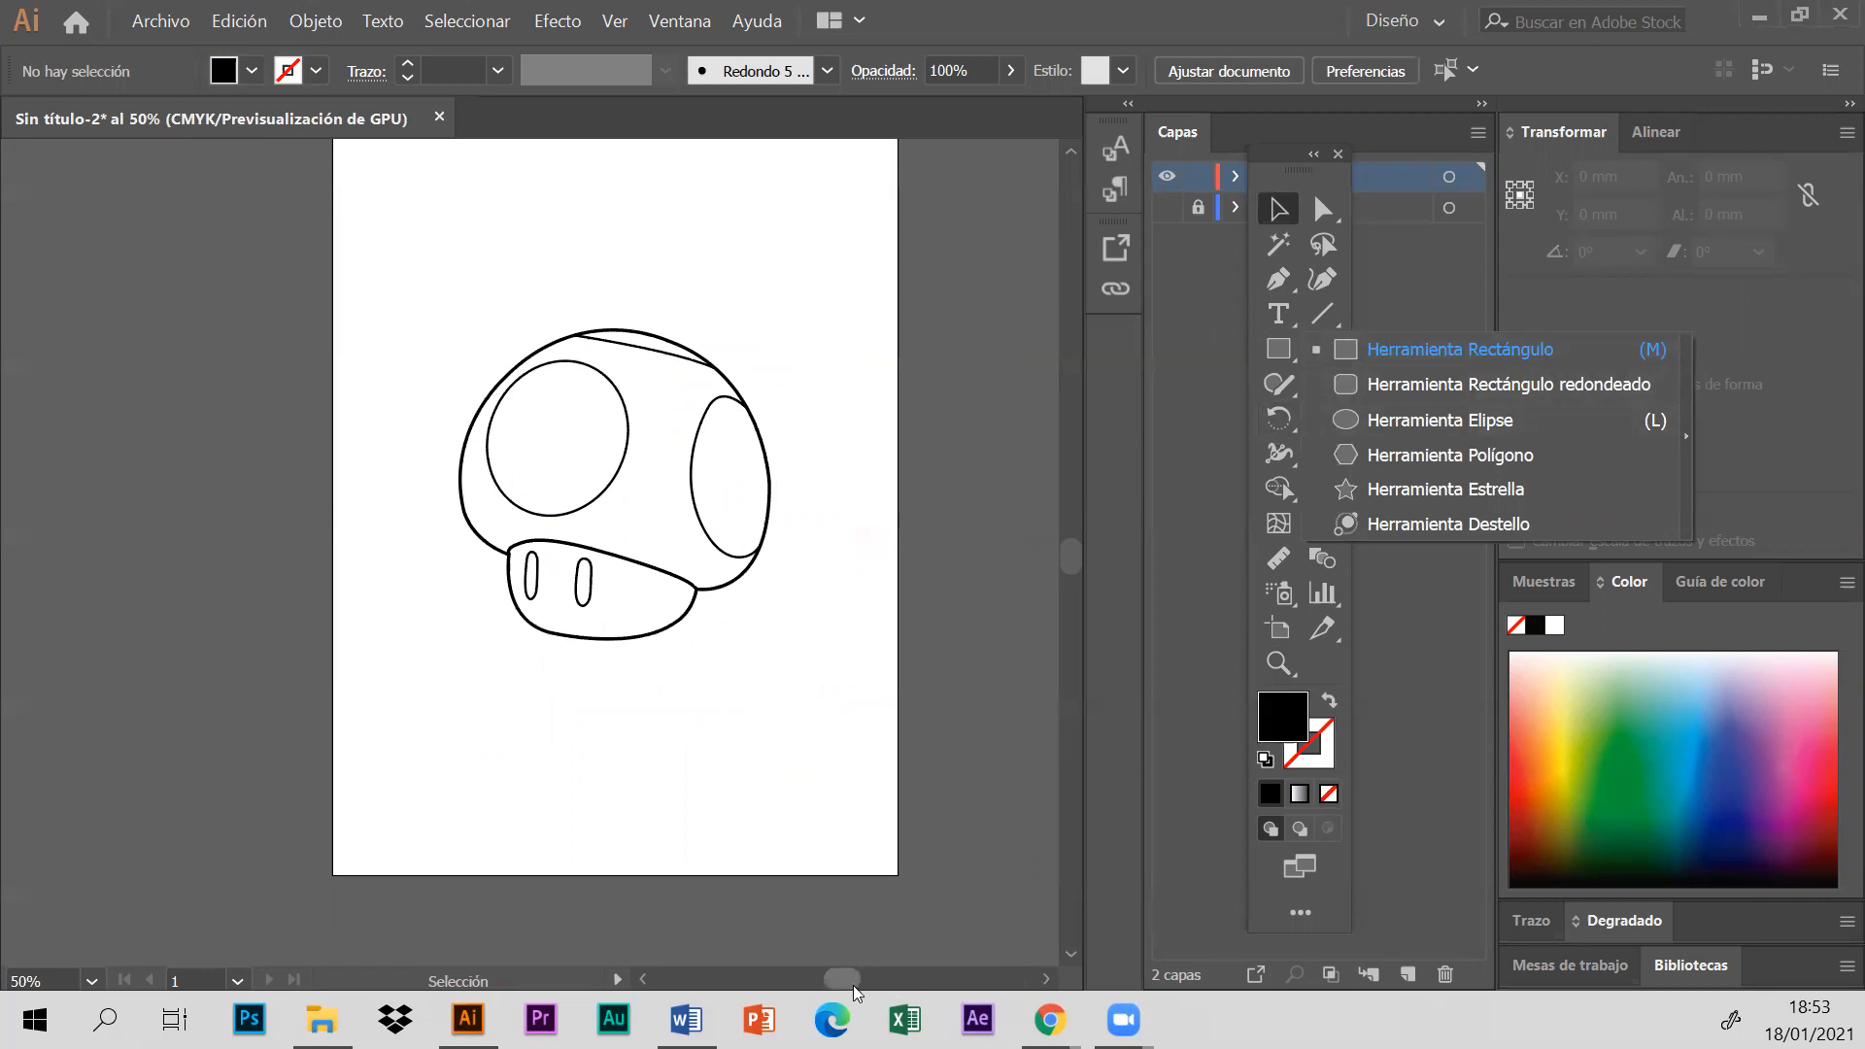
{"action": "left_click_drag", "start_coordinate": [850, 983], "coordinate": [837, 983]}
{"action": "key", "text": "m"}
{"action": "left_click_drag", "start_coordinate": [86, 245], "coordinate": [632, 725]}
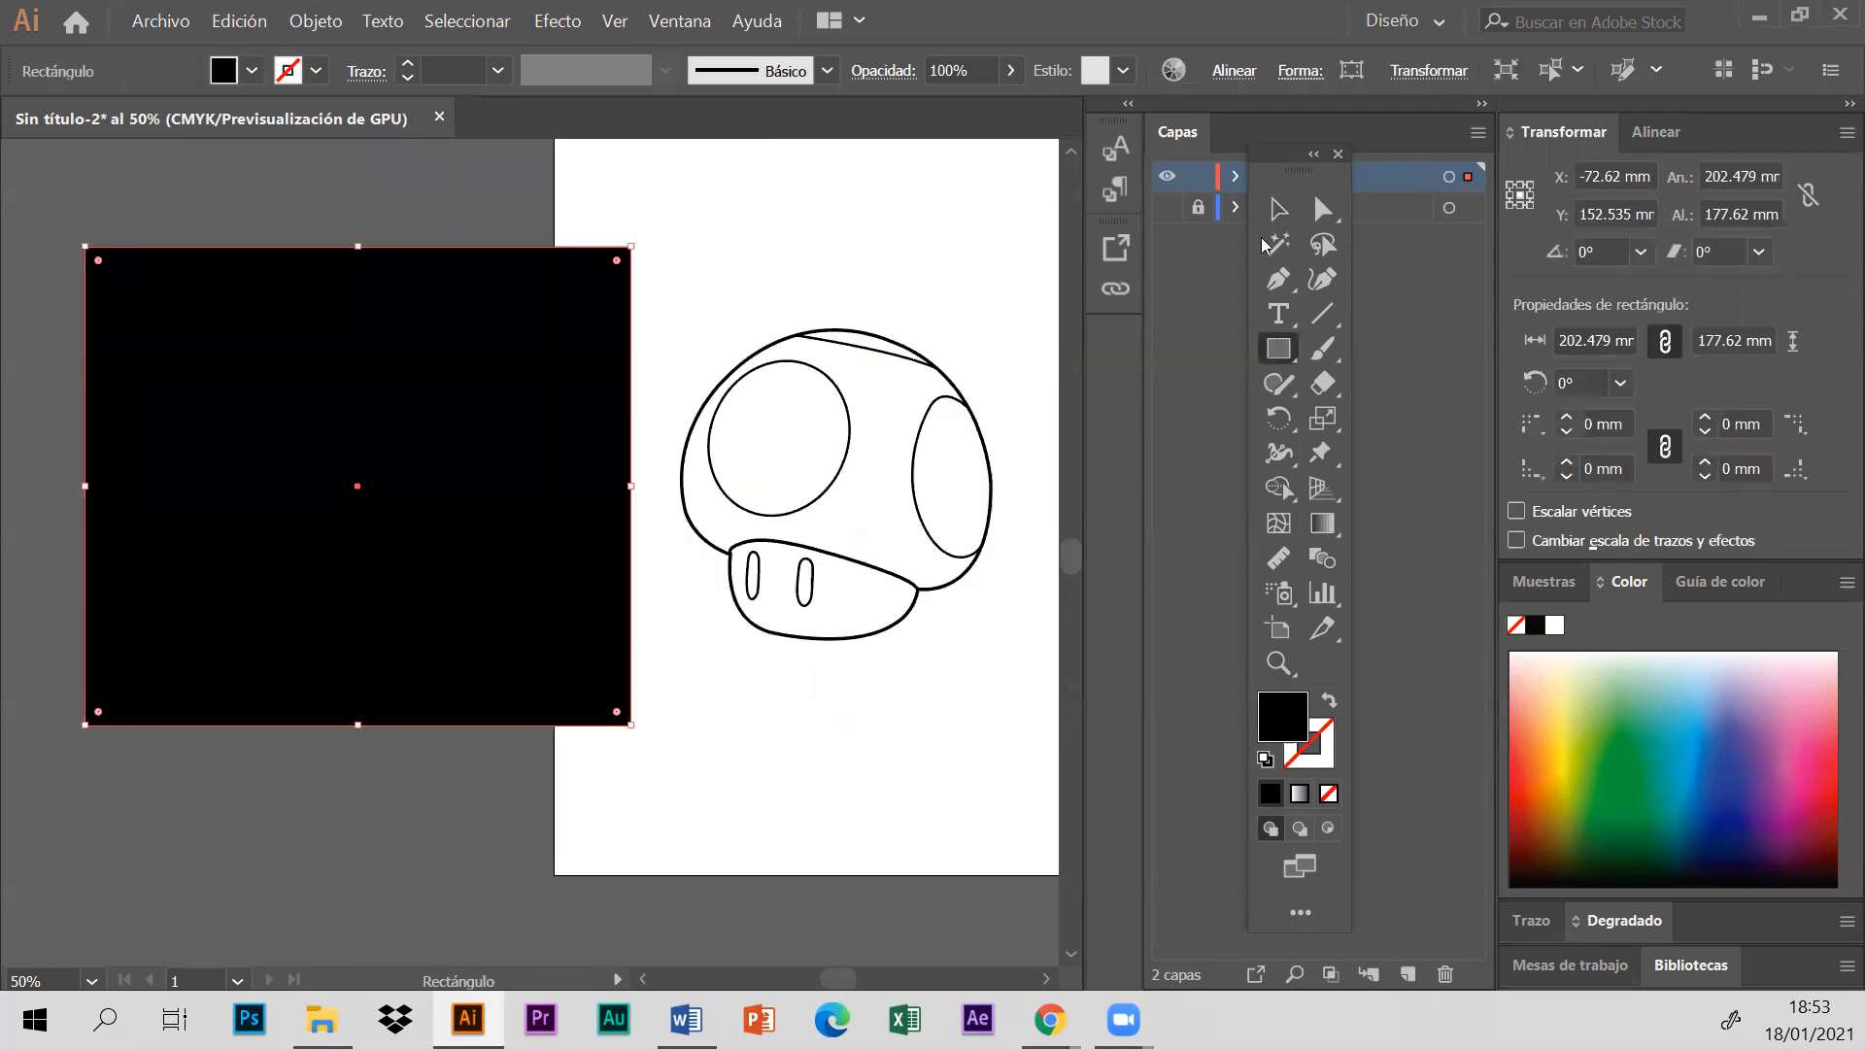
- Fill the new rectangle with orange and keep it selected
{"action": "key", "text": "v"}
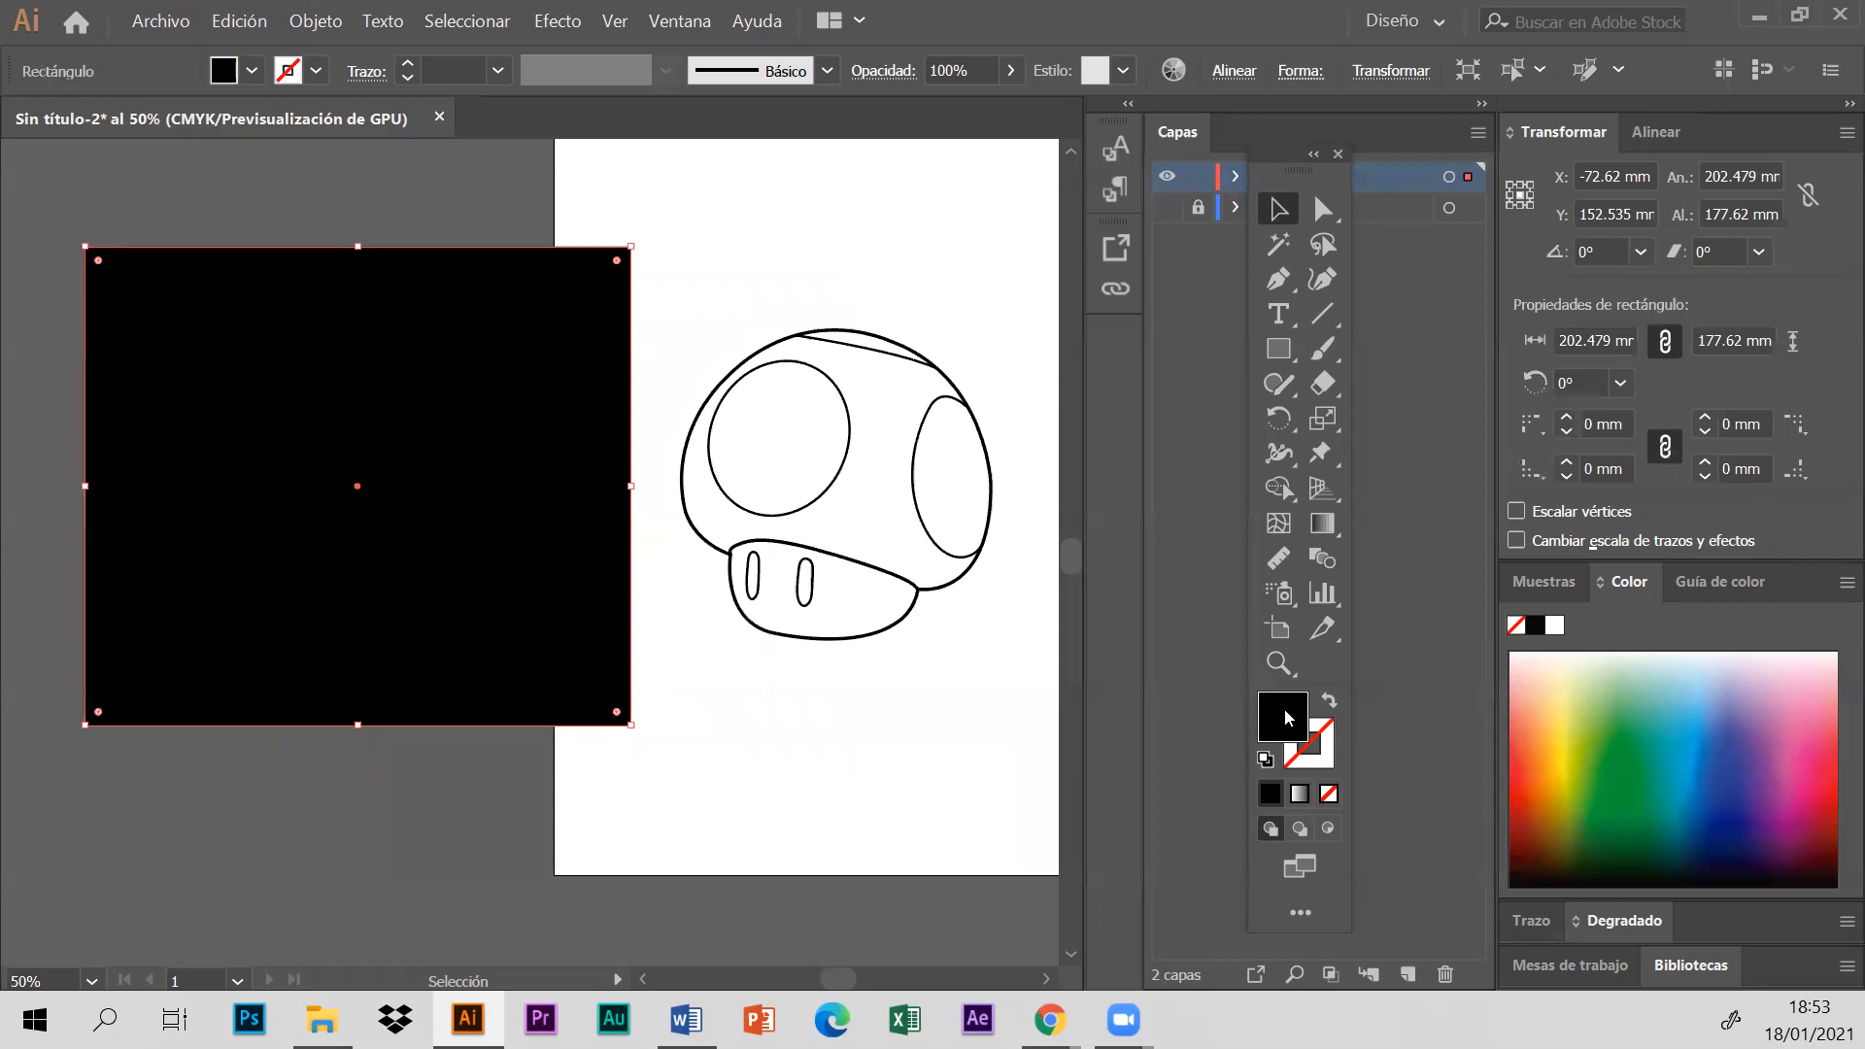
{"action": "left_click", "coordinate": [1568, 789]}
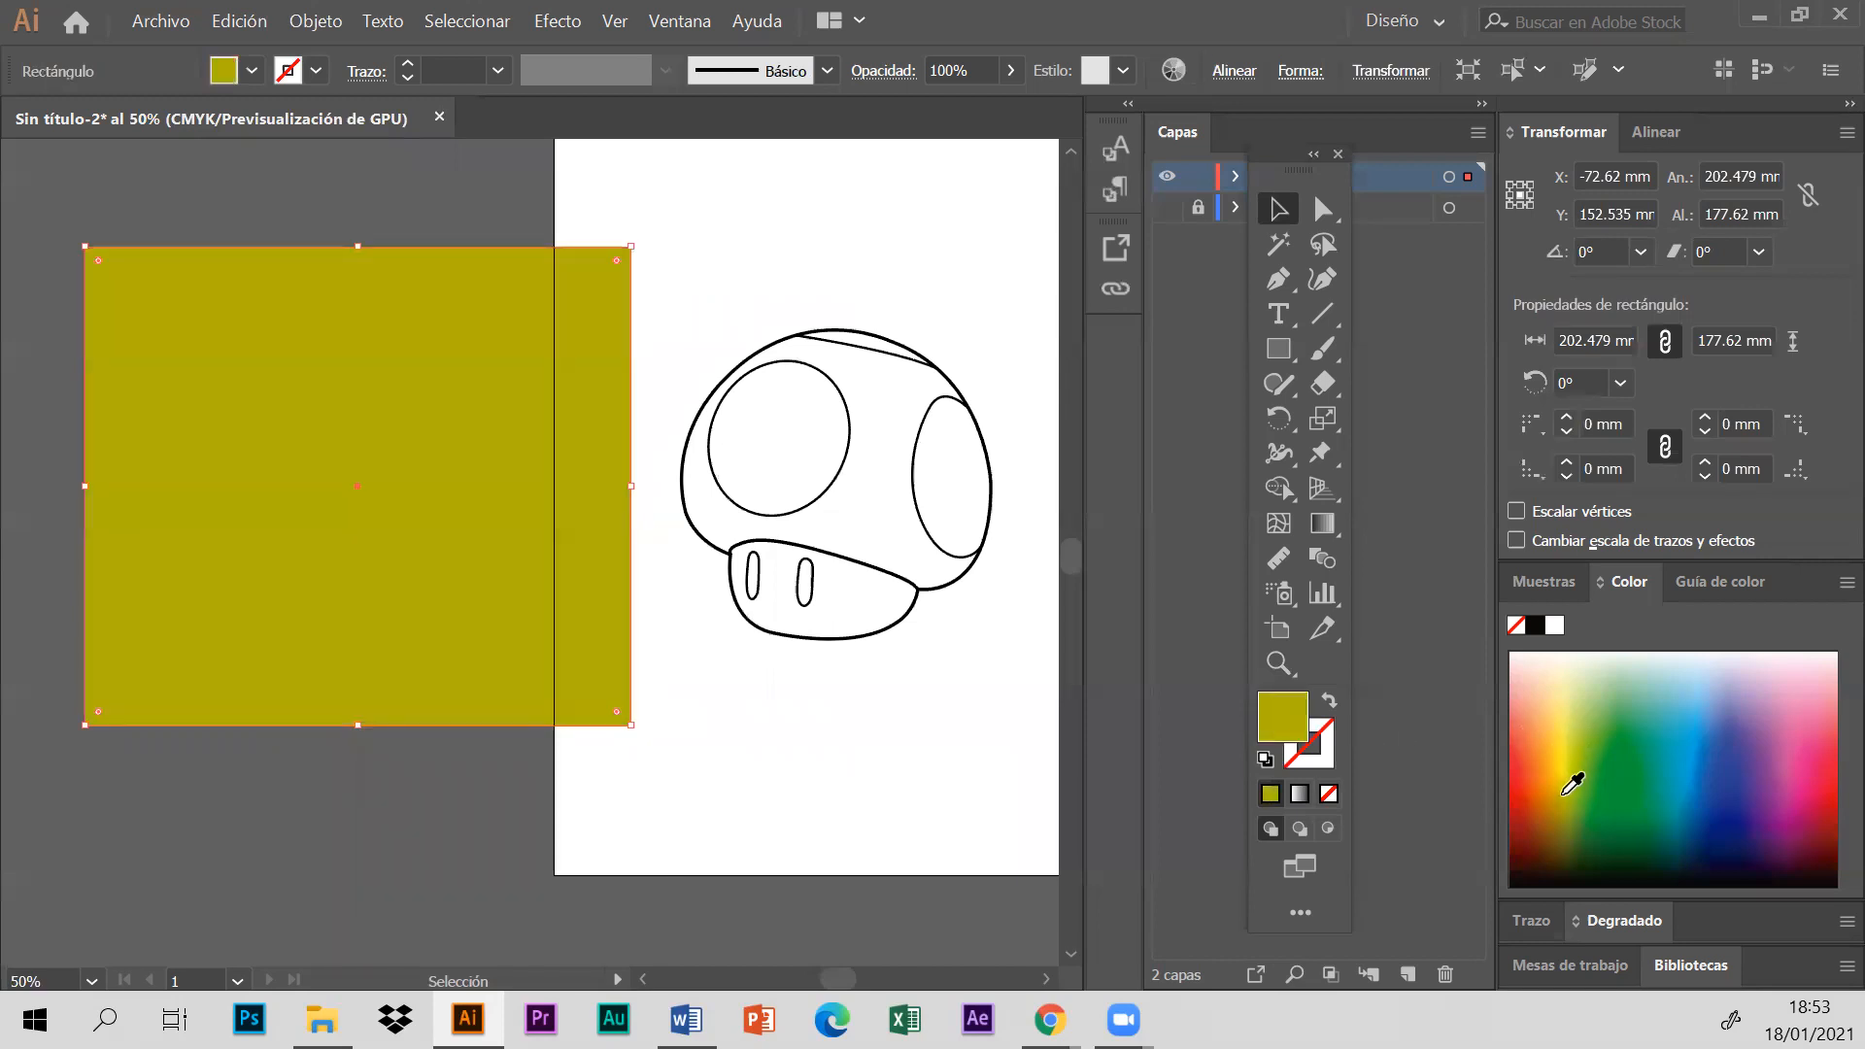
{"action": "left_click", "coordinate": [1553, 754]}
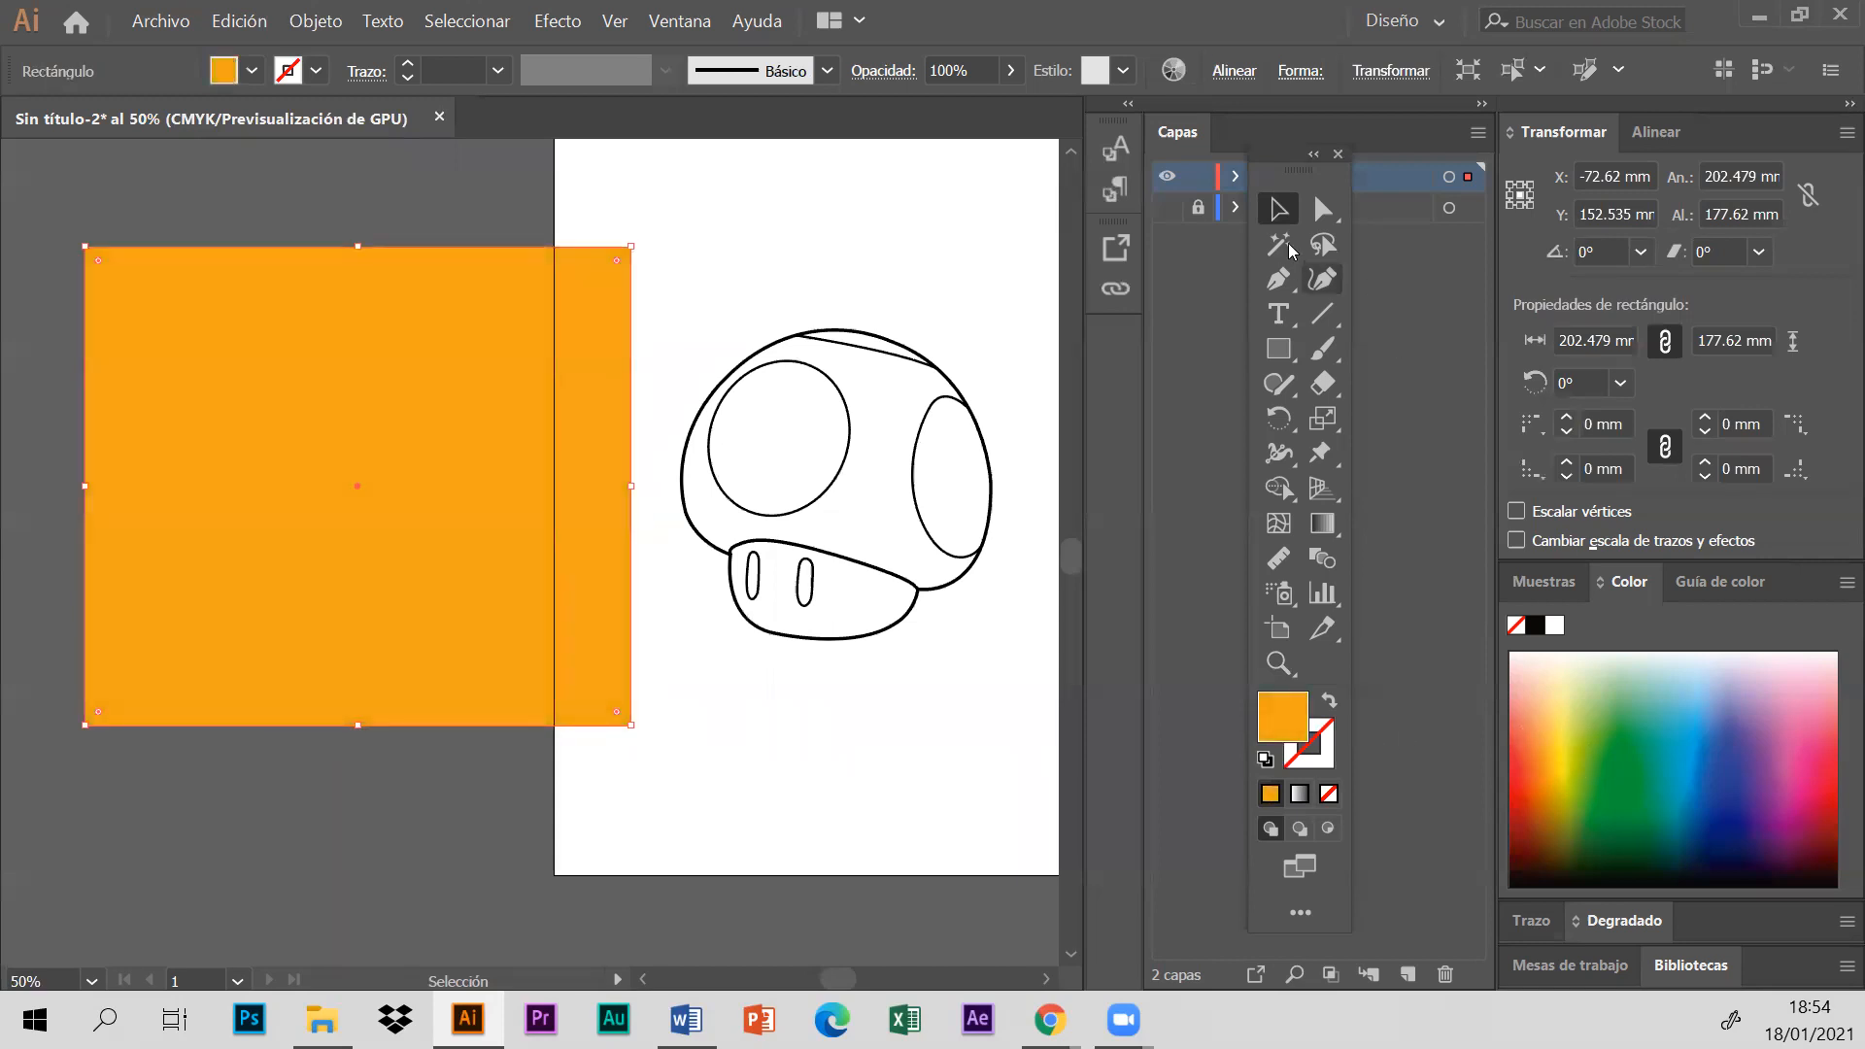
{"action": "left_click", "coordinate": [964, 210]}
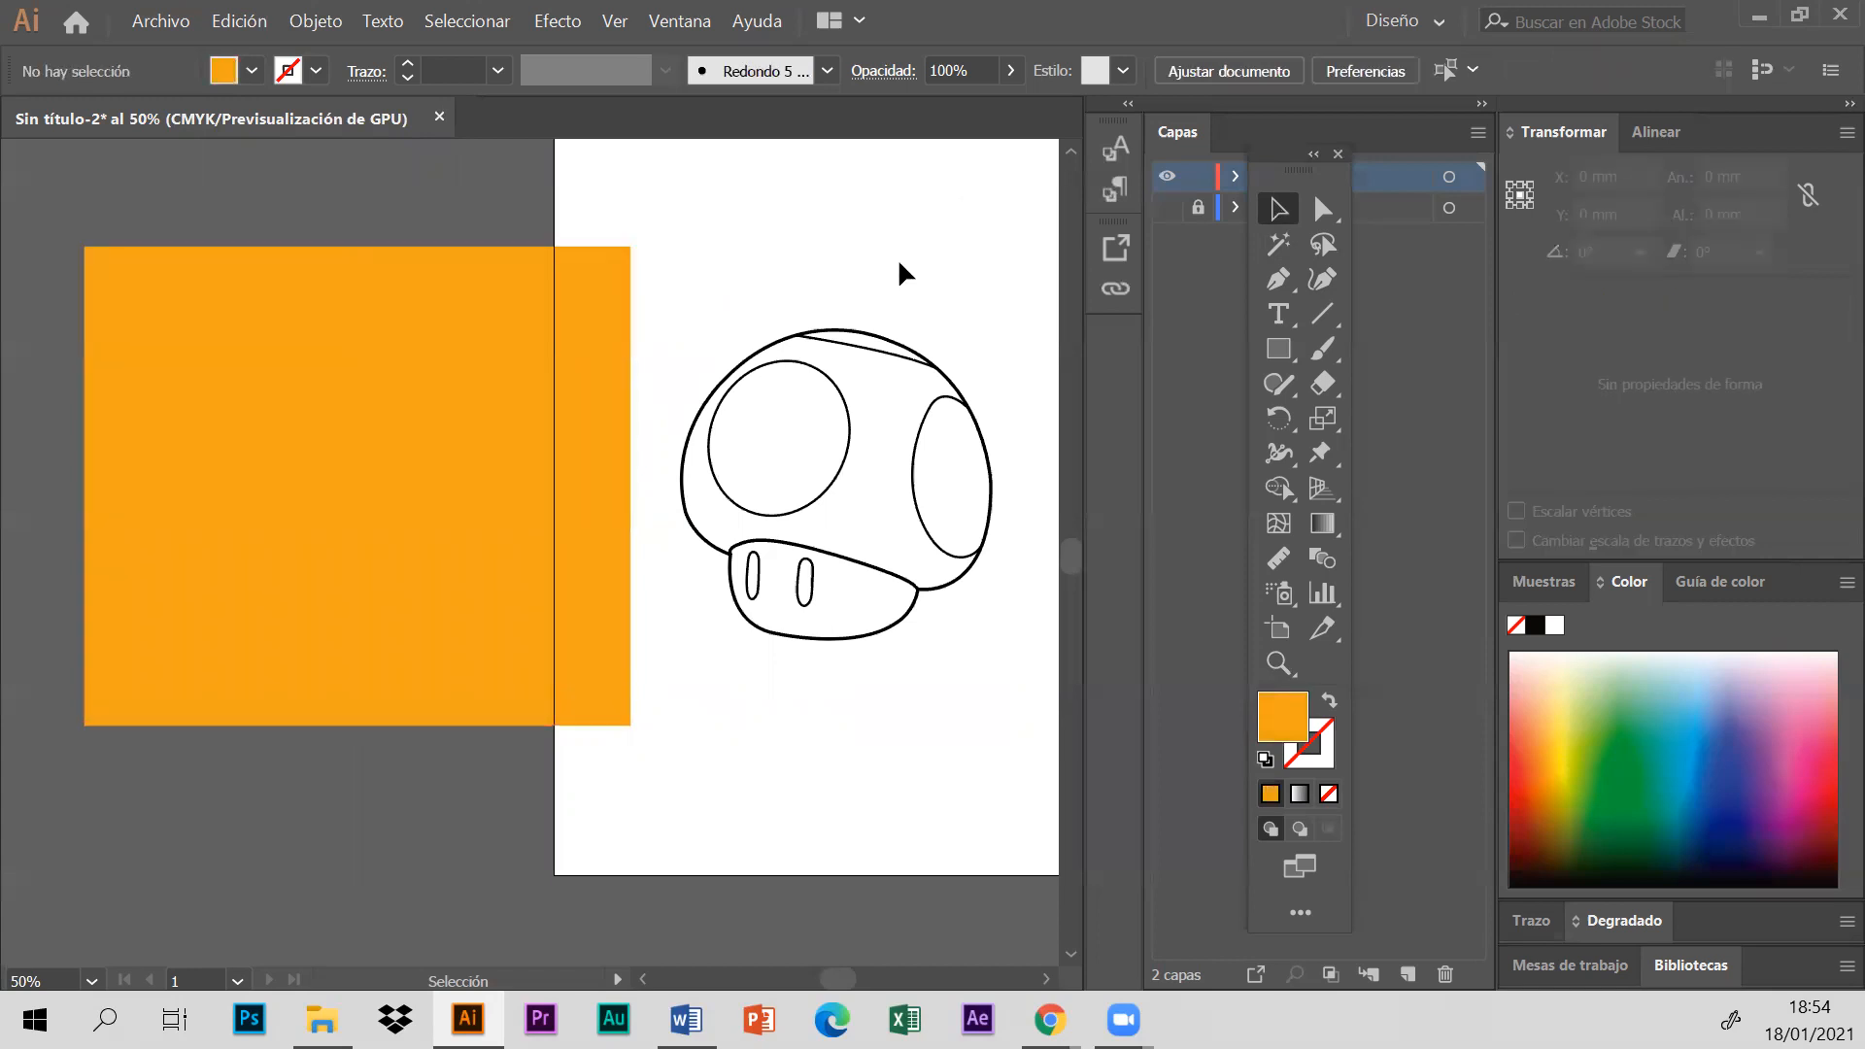
{"action": "left_click", "coordinate": [478, 384]}
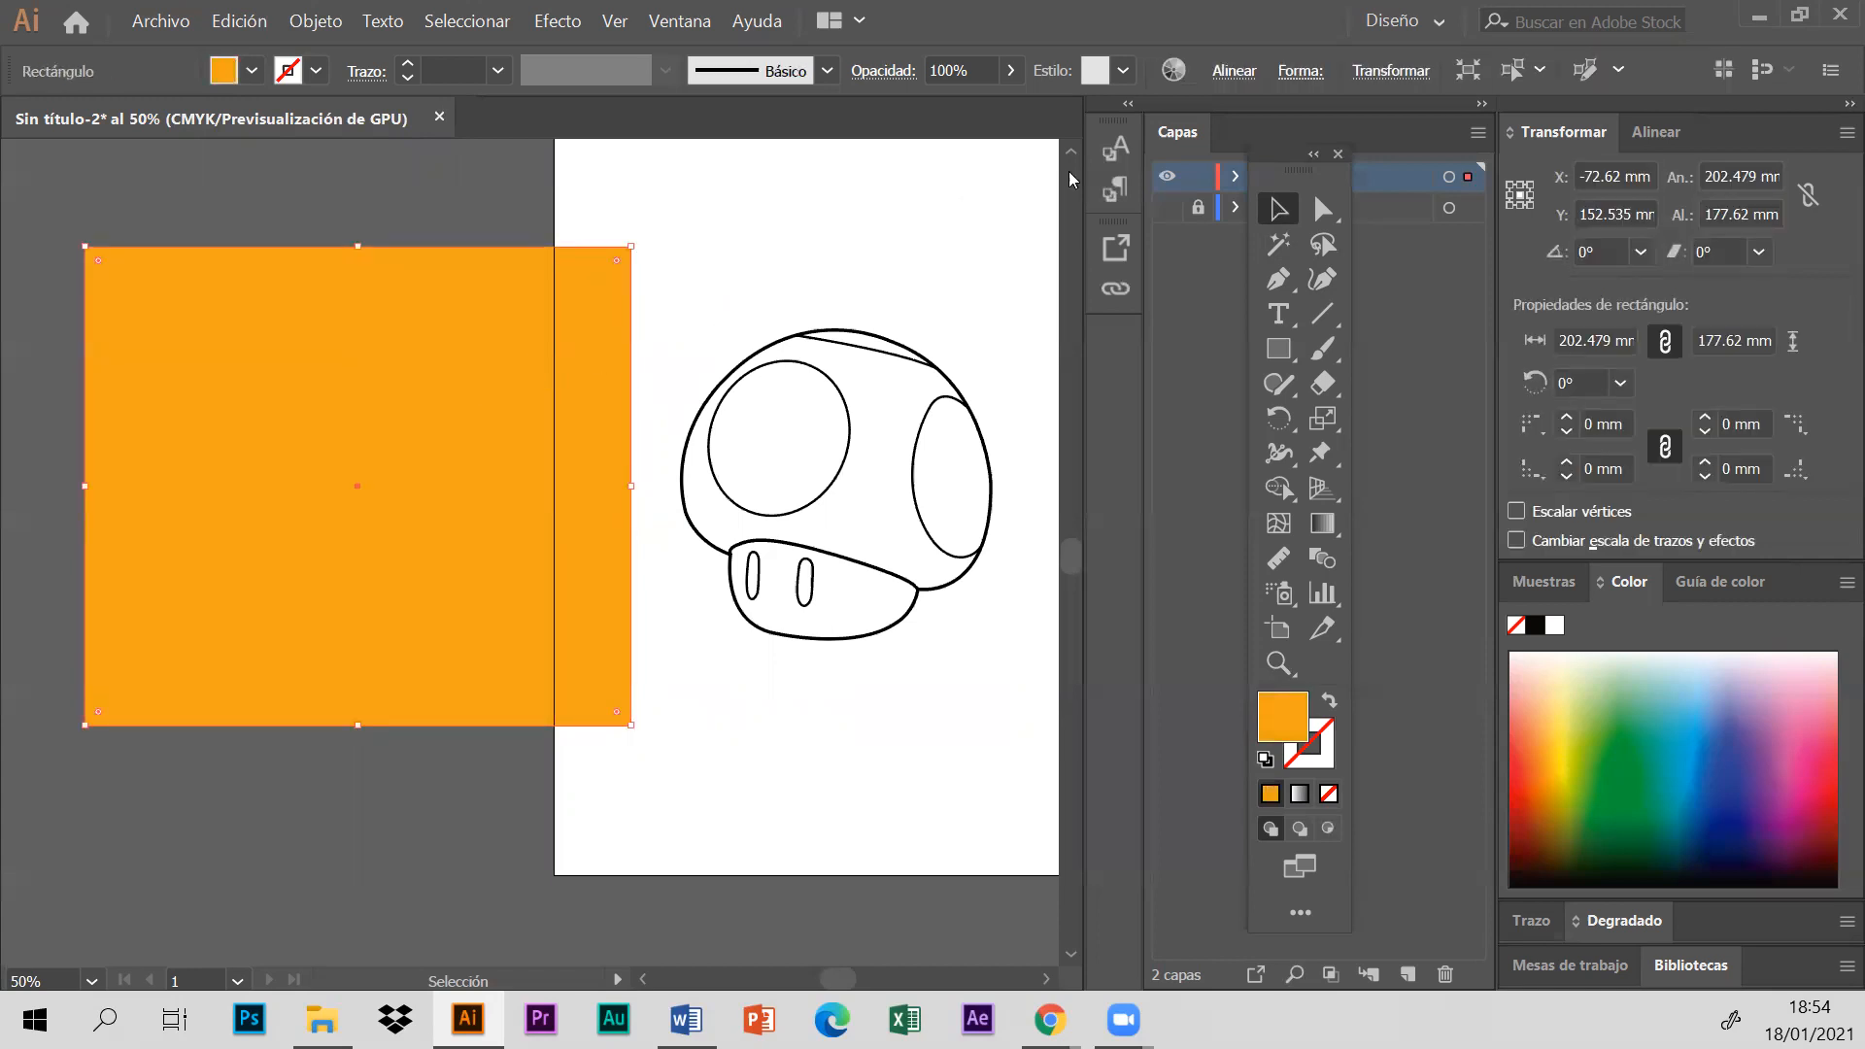
- Show Capa 1 alone with Capa 2 hidden, and set the mushroom reference image's opacity to 100%
{"action": "left_click_drag", "start_coordinate": [1288, 159], "coordinate": [1482, 227]}
{"action": "left_click", "coordinate": [1166, 207]}
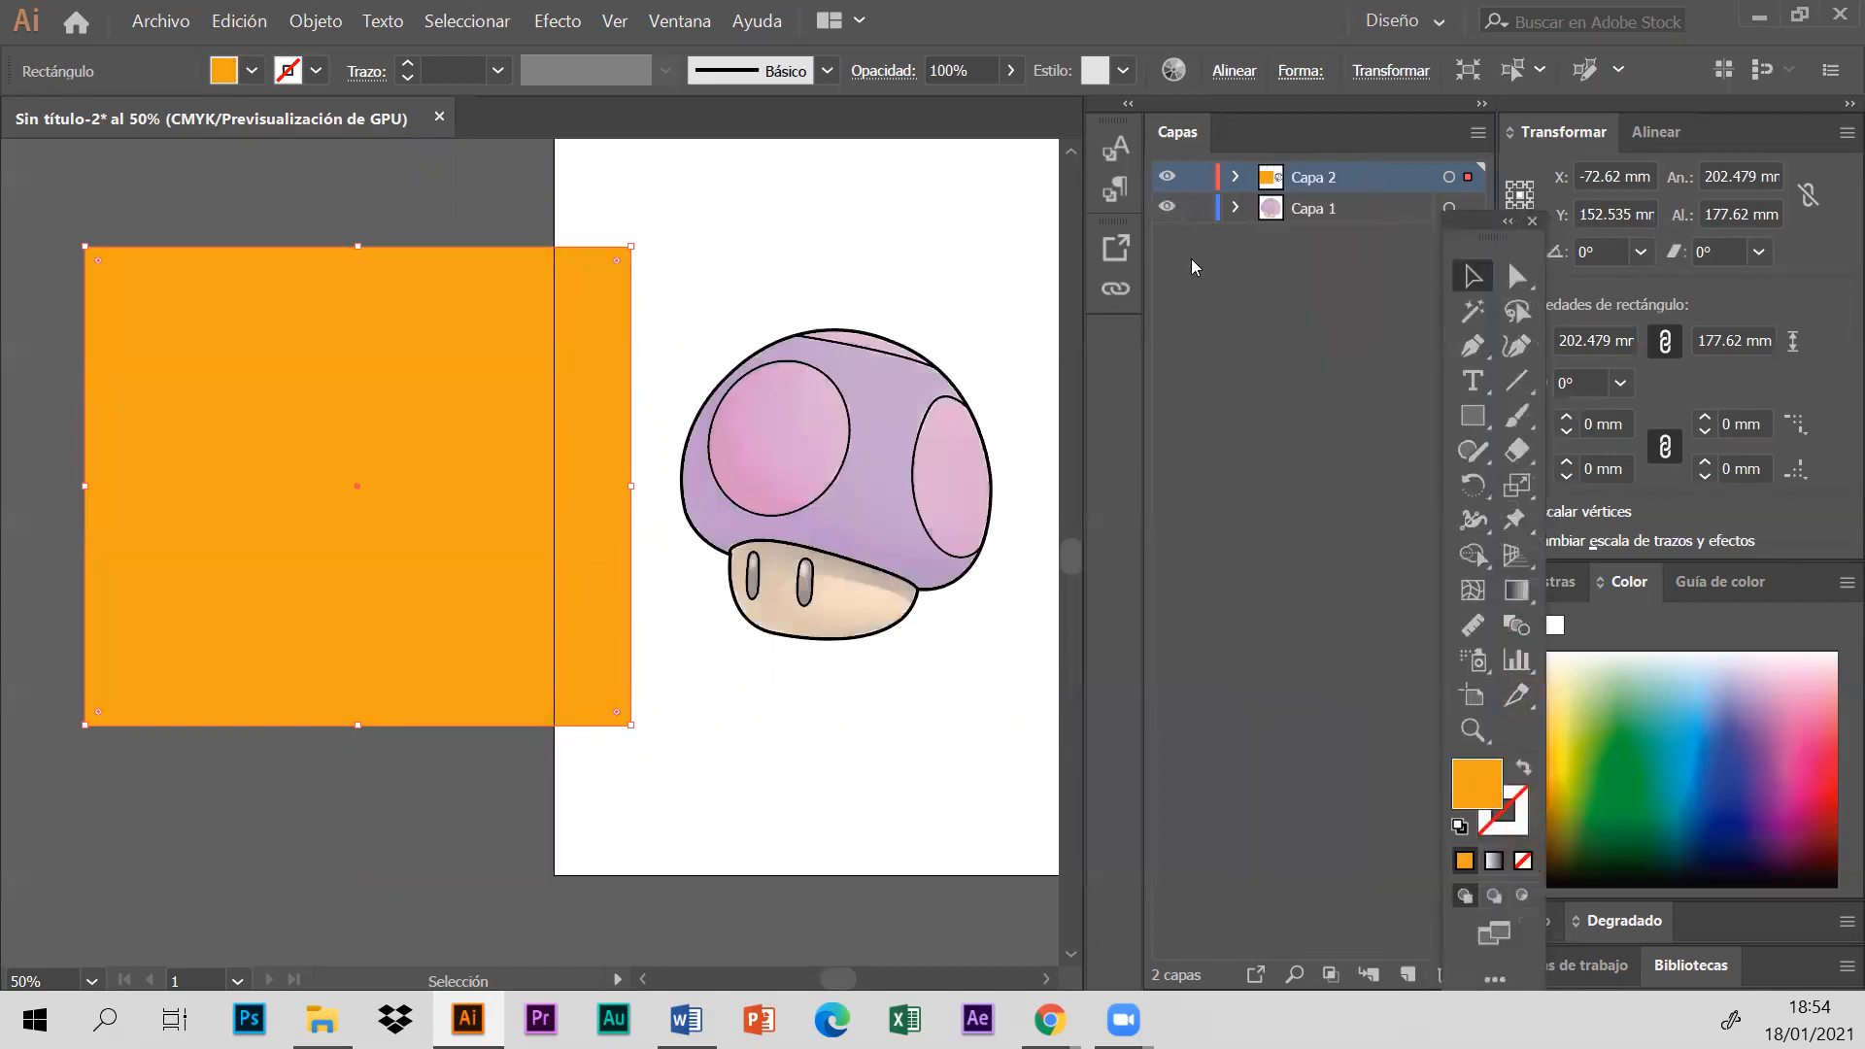
{"action": "left_click", "coordinate": [1166, 180]}
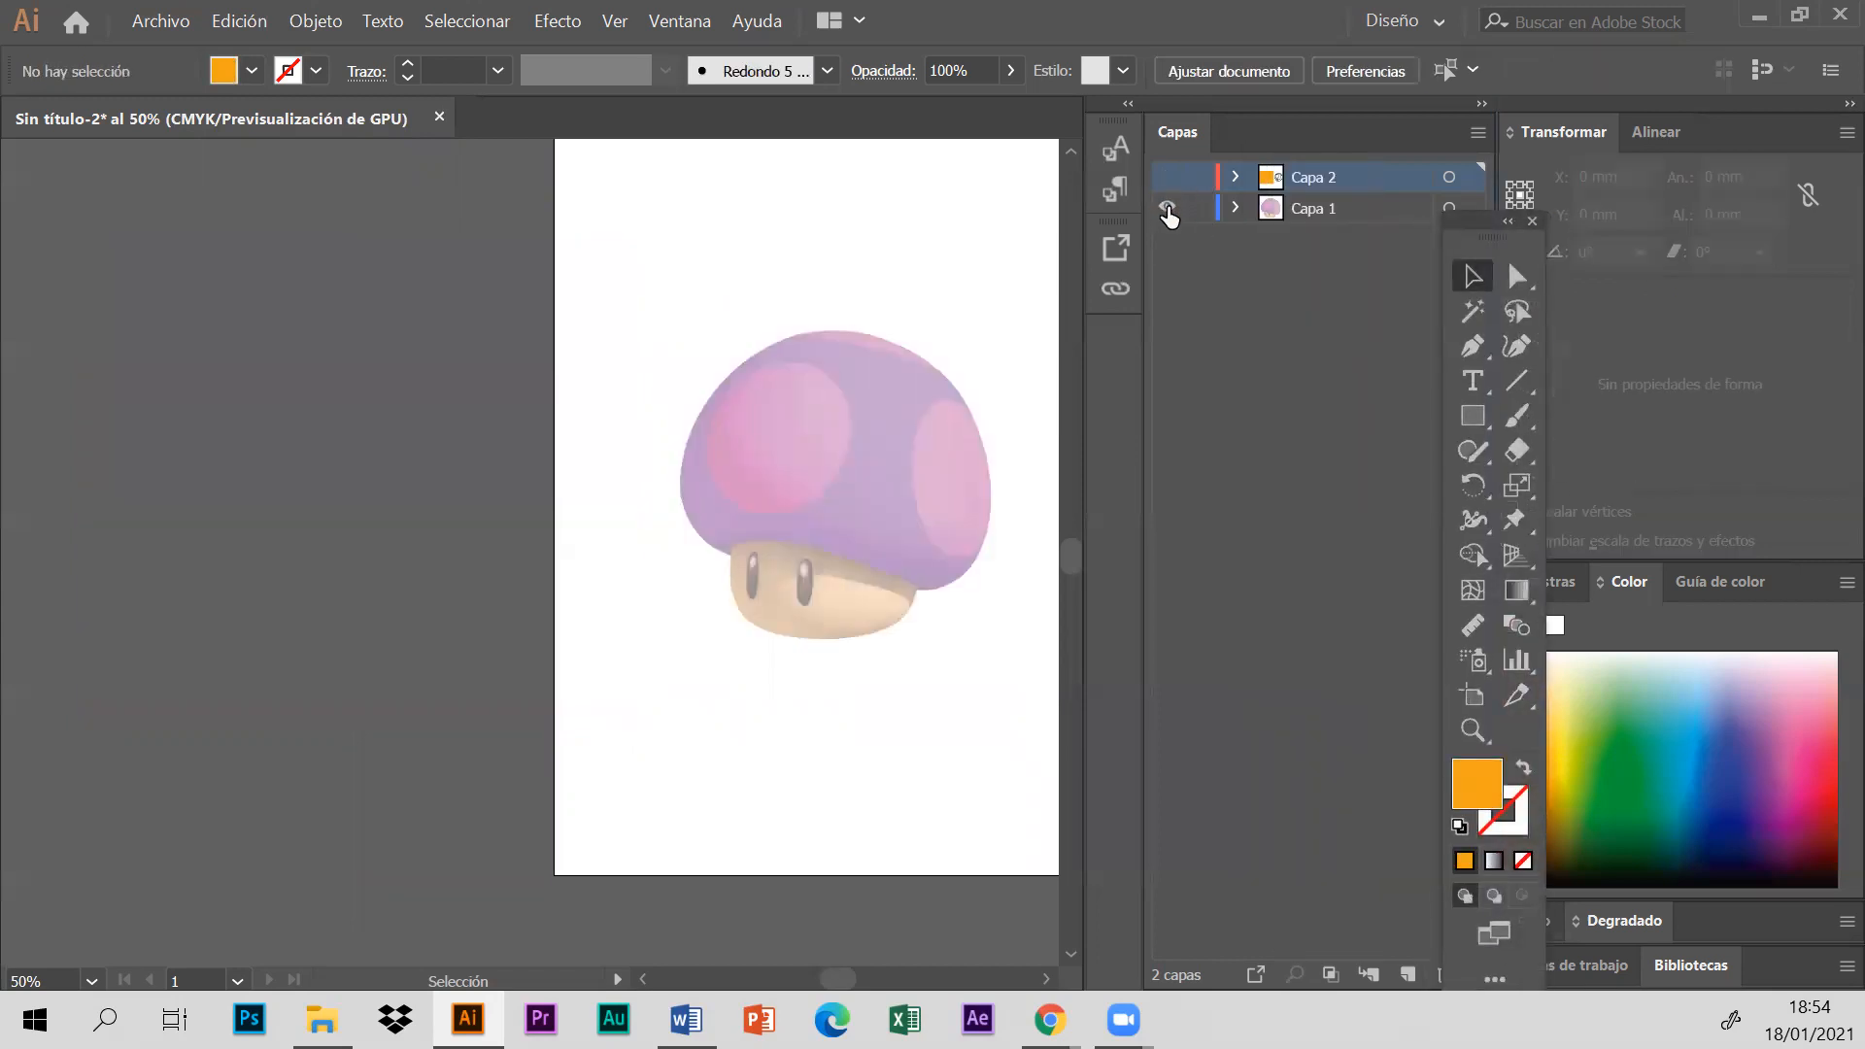
{"action": "left_click", "coordinate": [859, 432]}
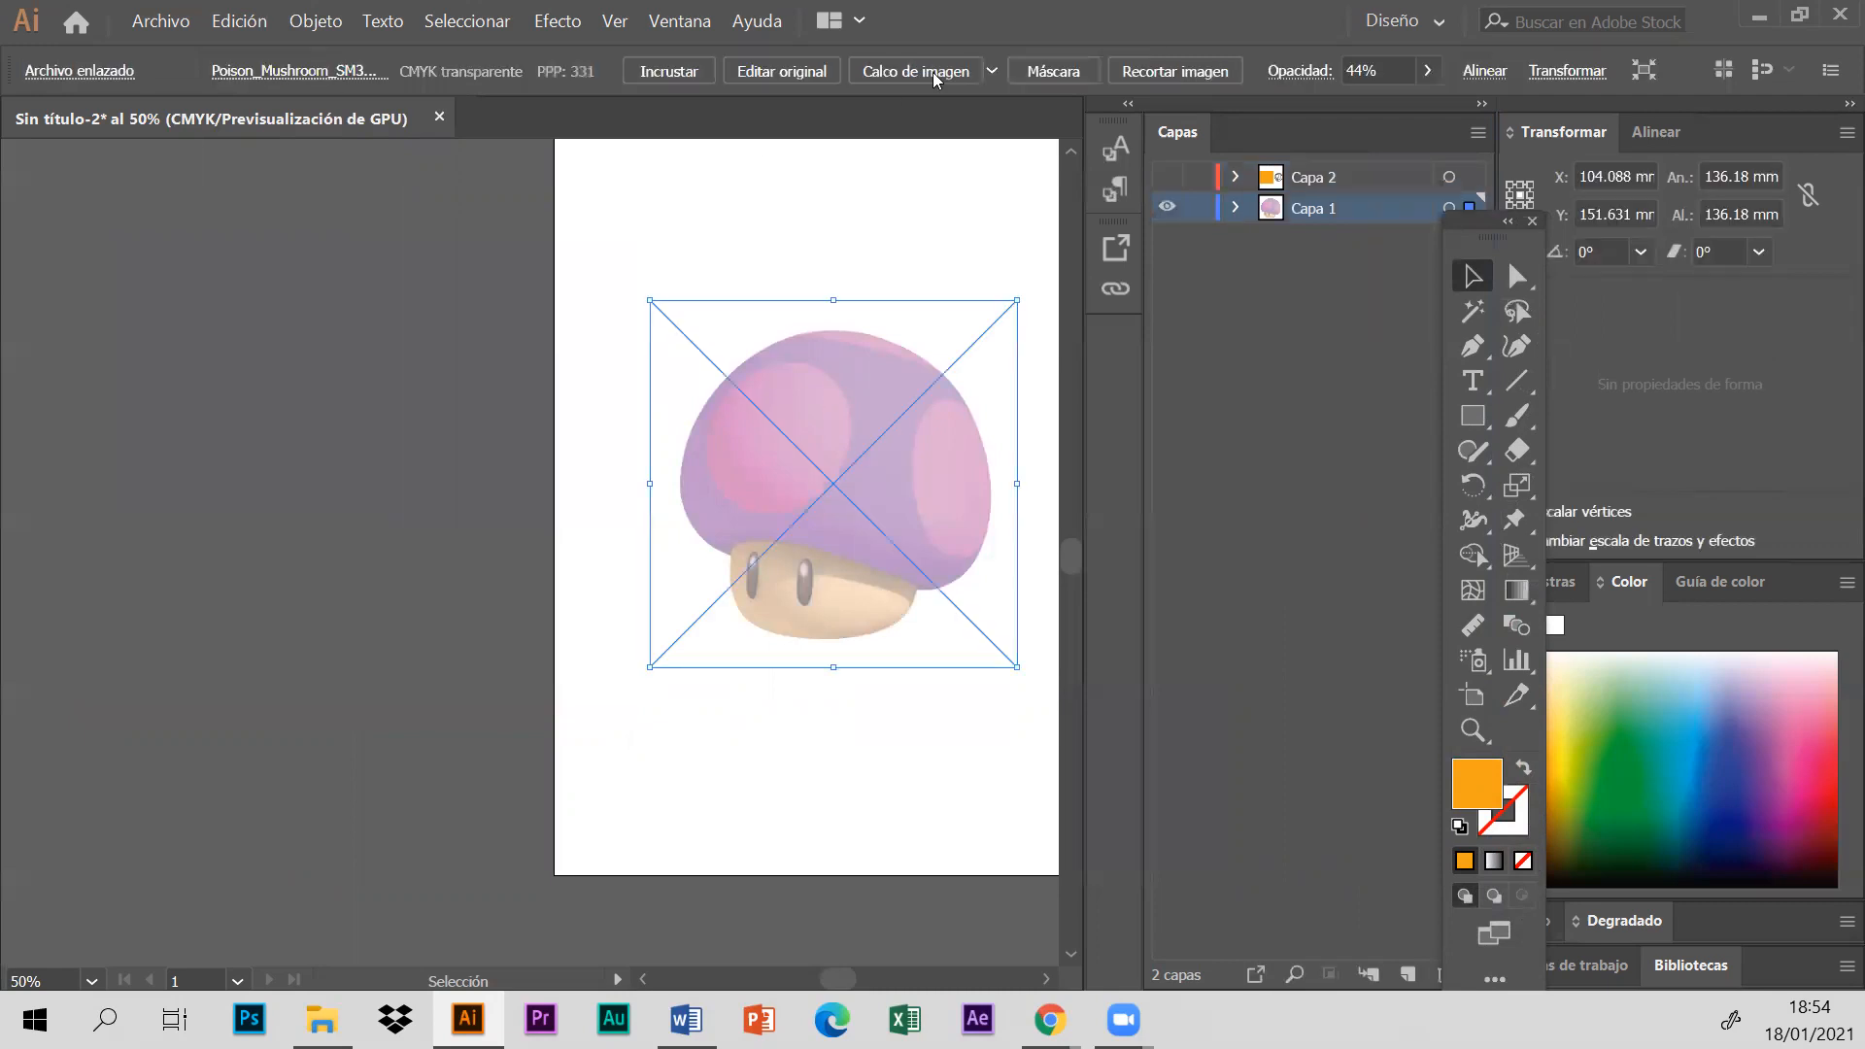
{"action": "left_click", "coordinate": [1427, 69]}
{"action": "left_click_drag", "start_coordinate": [1363, 106], "coordinate": [1428, 106]}
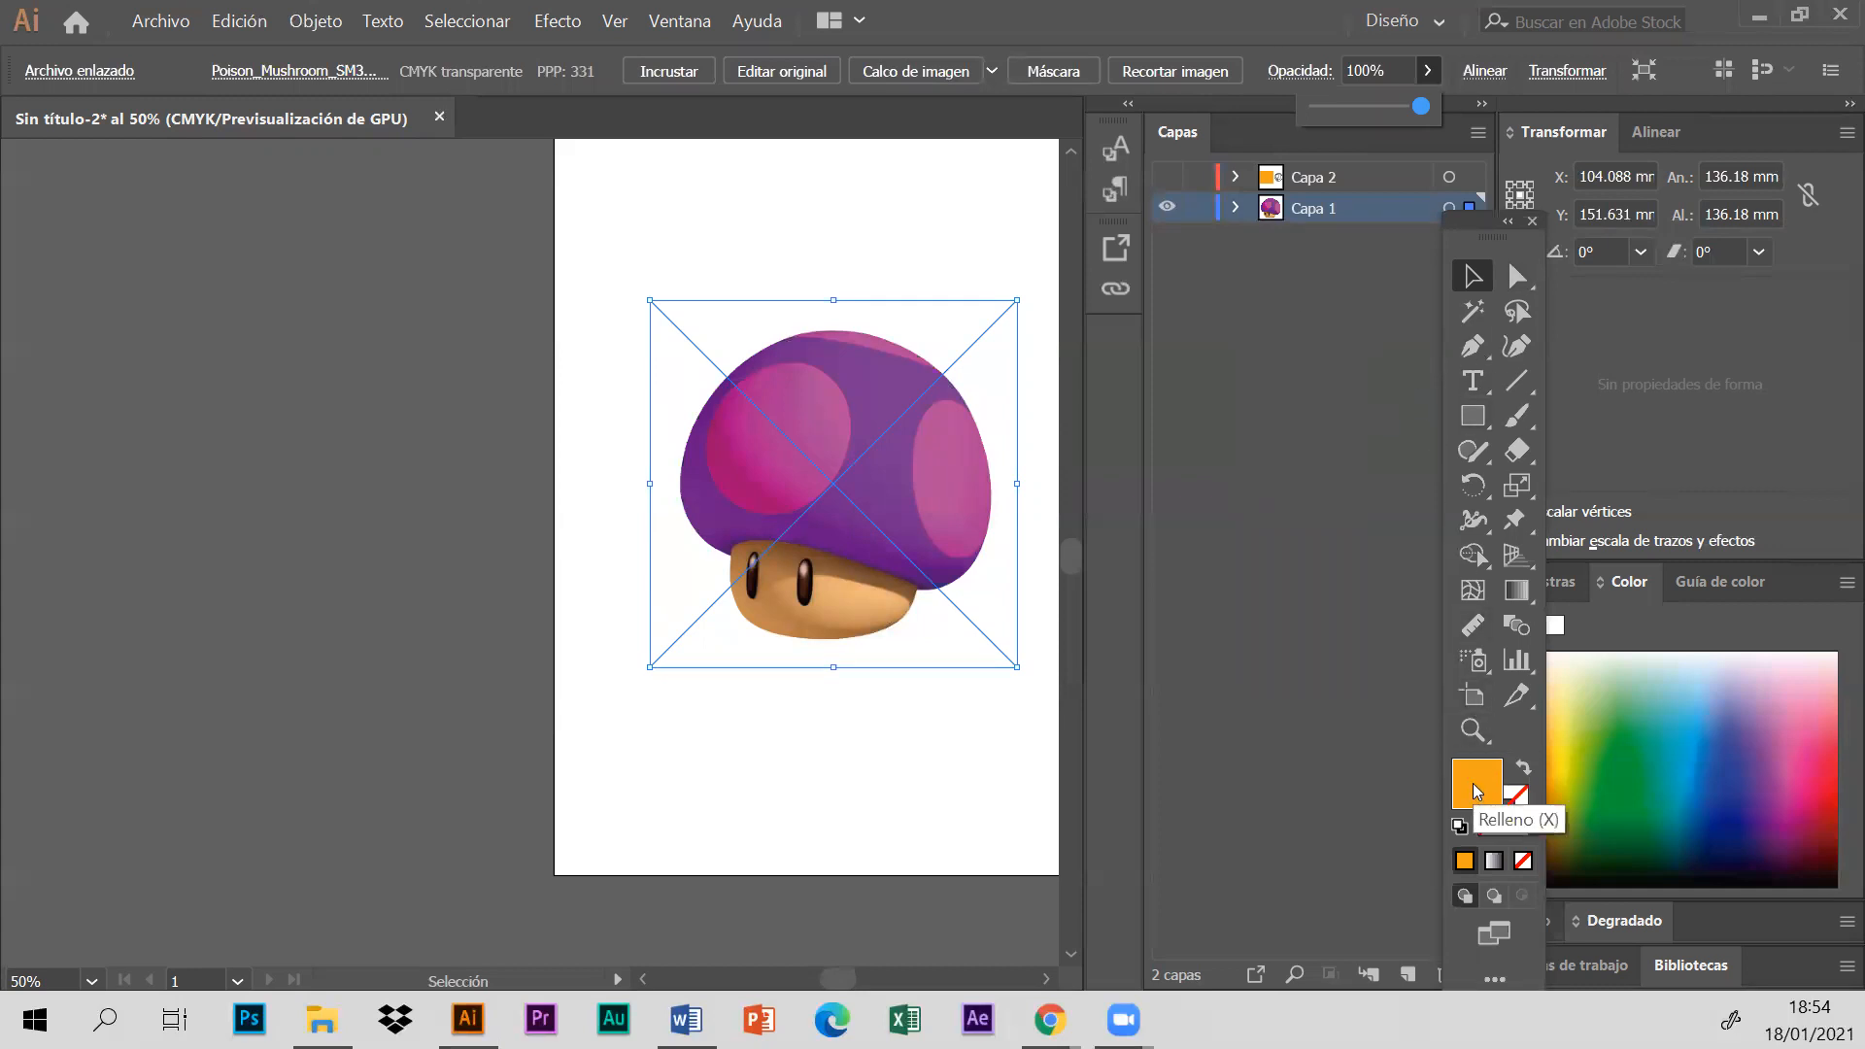
- Pick a pink fill colour, and switch the visible layer from Capa 1 back to Capa 2
{"action": "left_click_drag", "start_coordinate": [1802, 707], "coordinate": [1813, 744]}
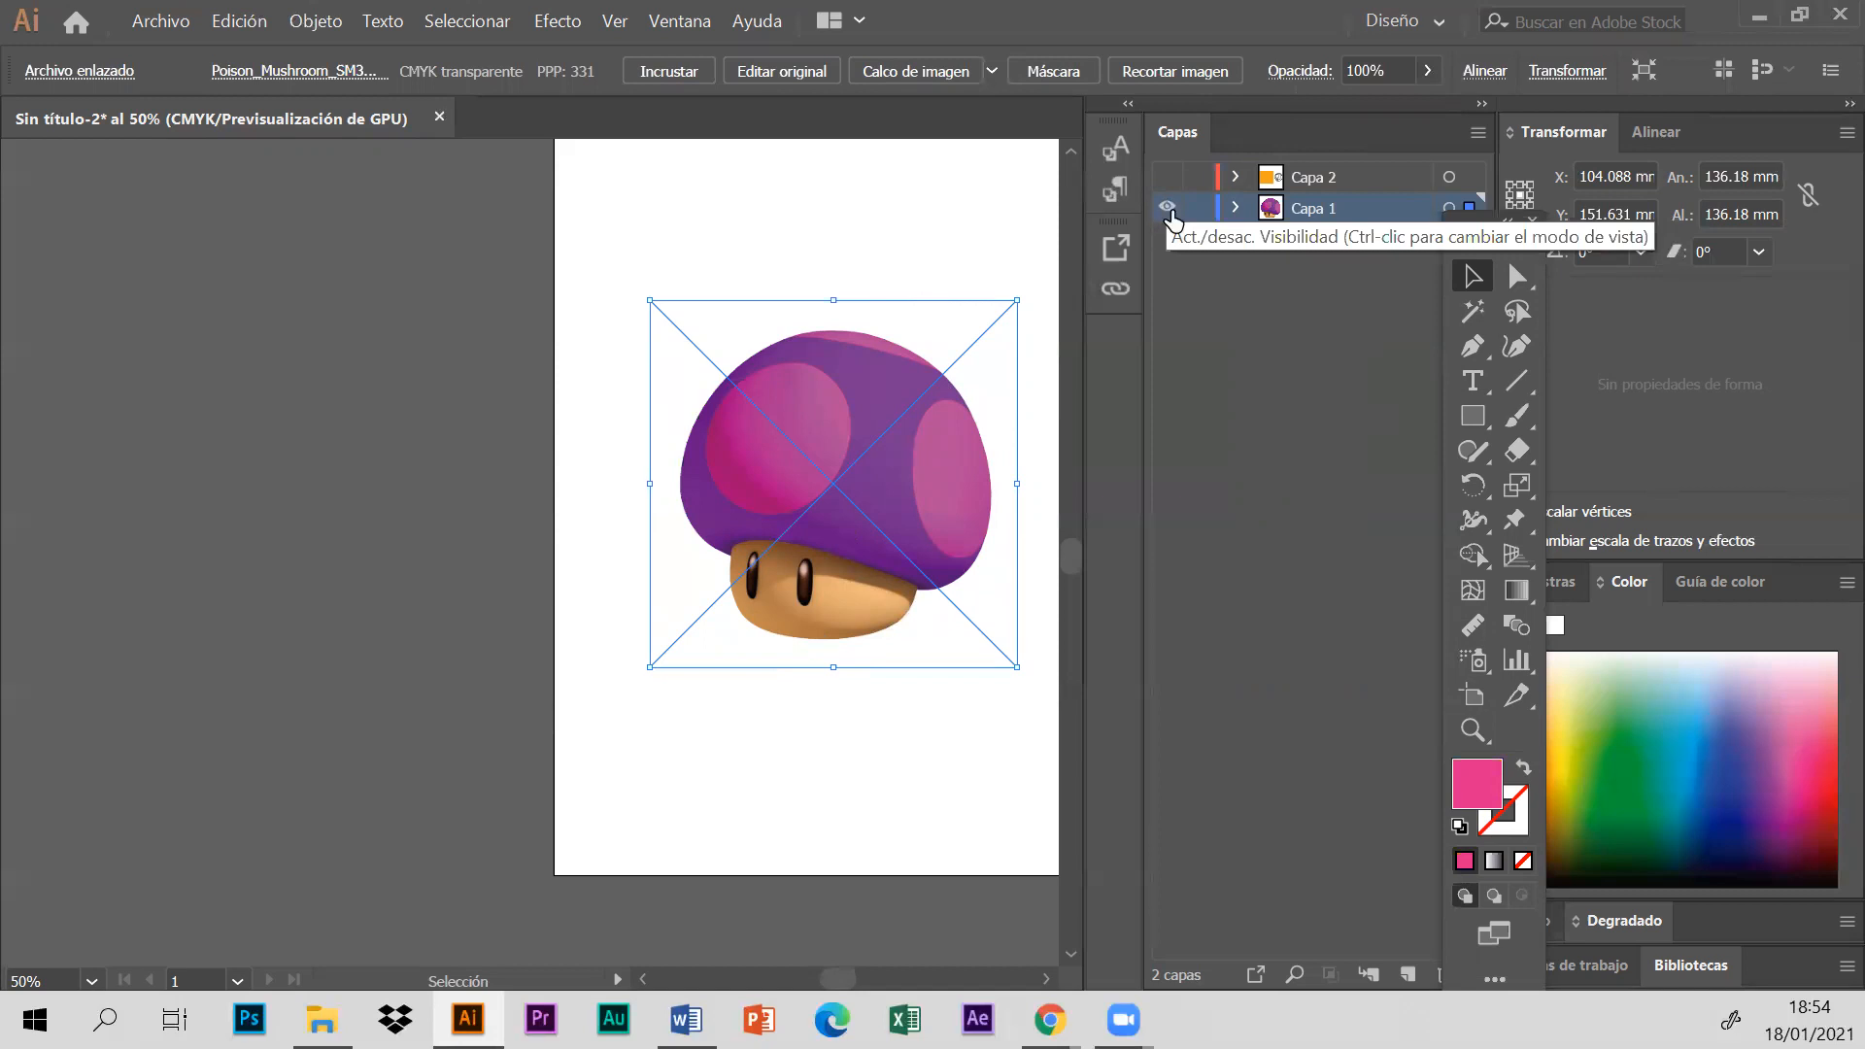
{"action": "left_click", "coordinate": [1168, 209], "text": "ctrl"}
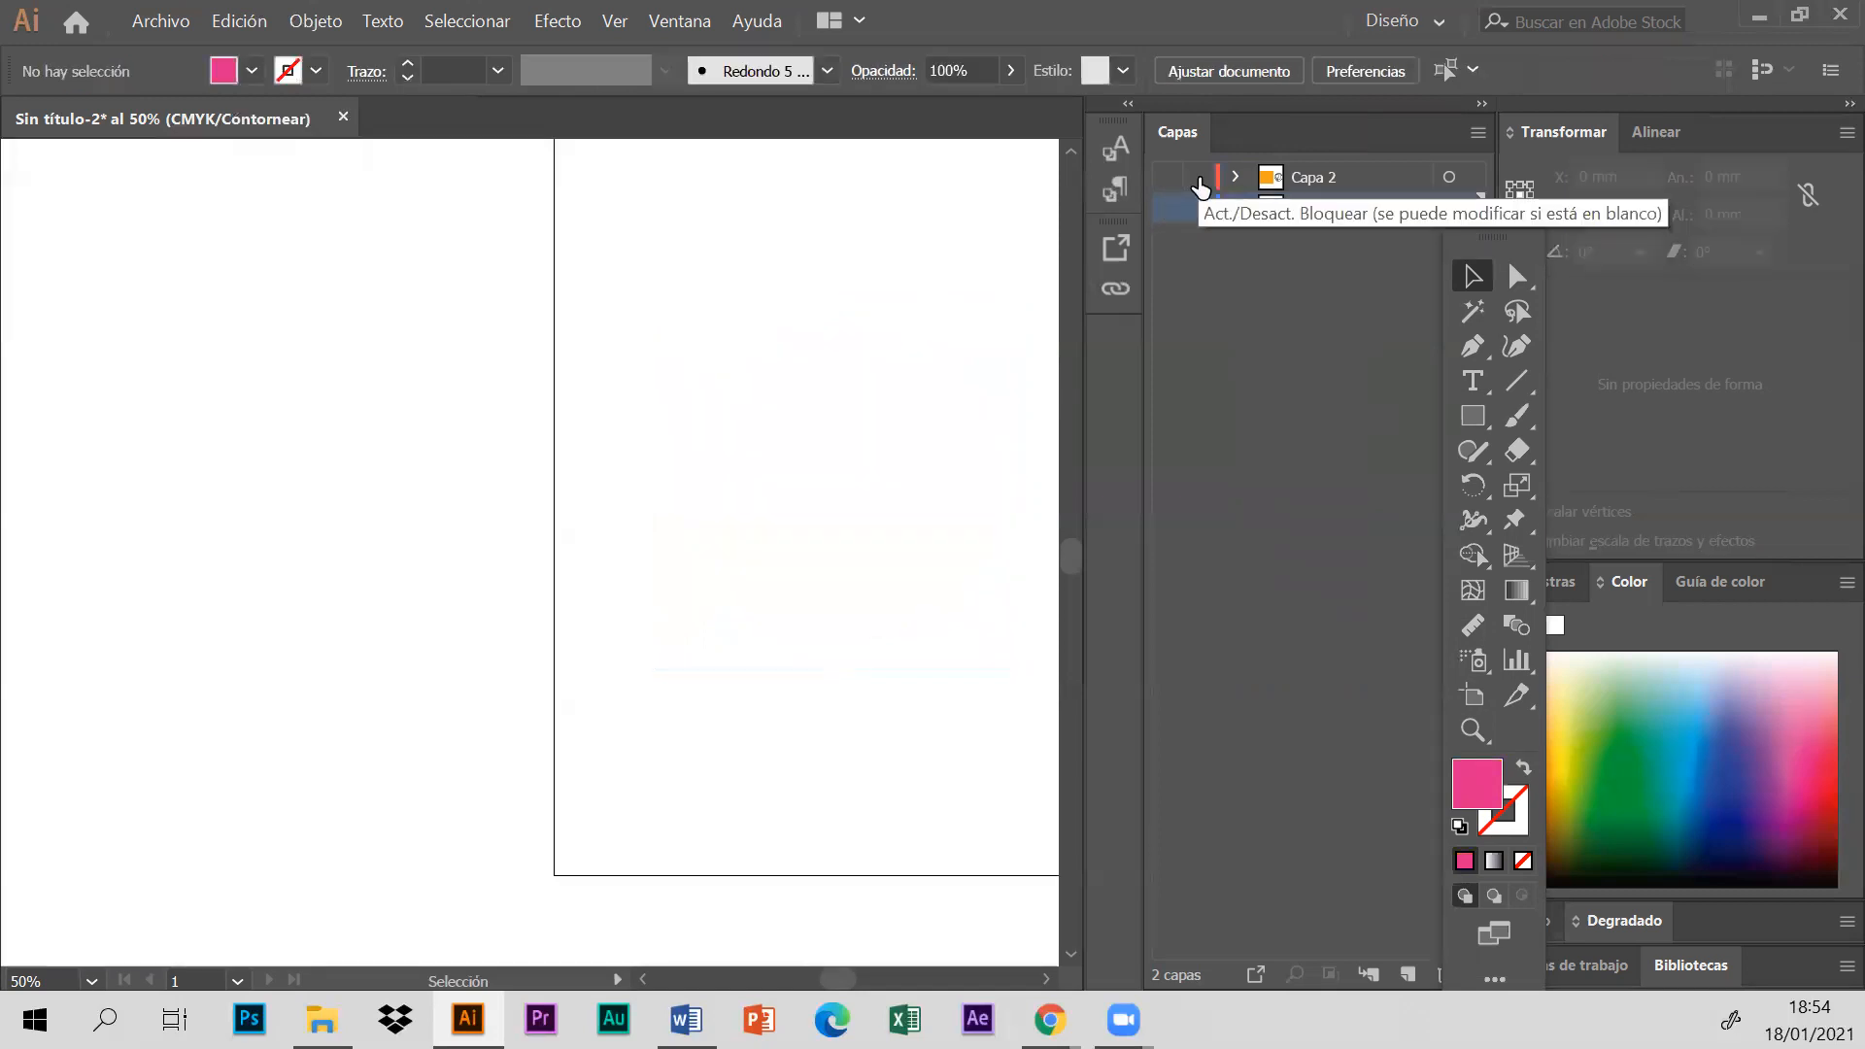
{"action": "key", "text": "ctrl+y"}
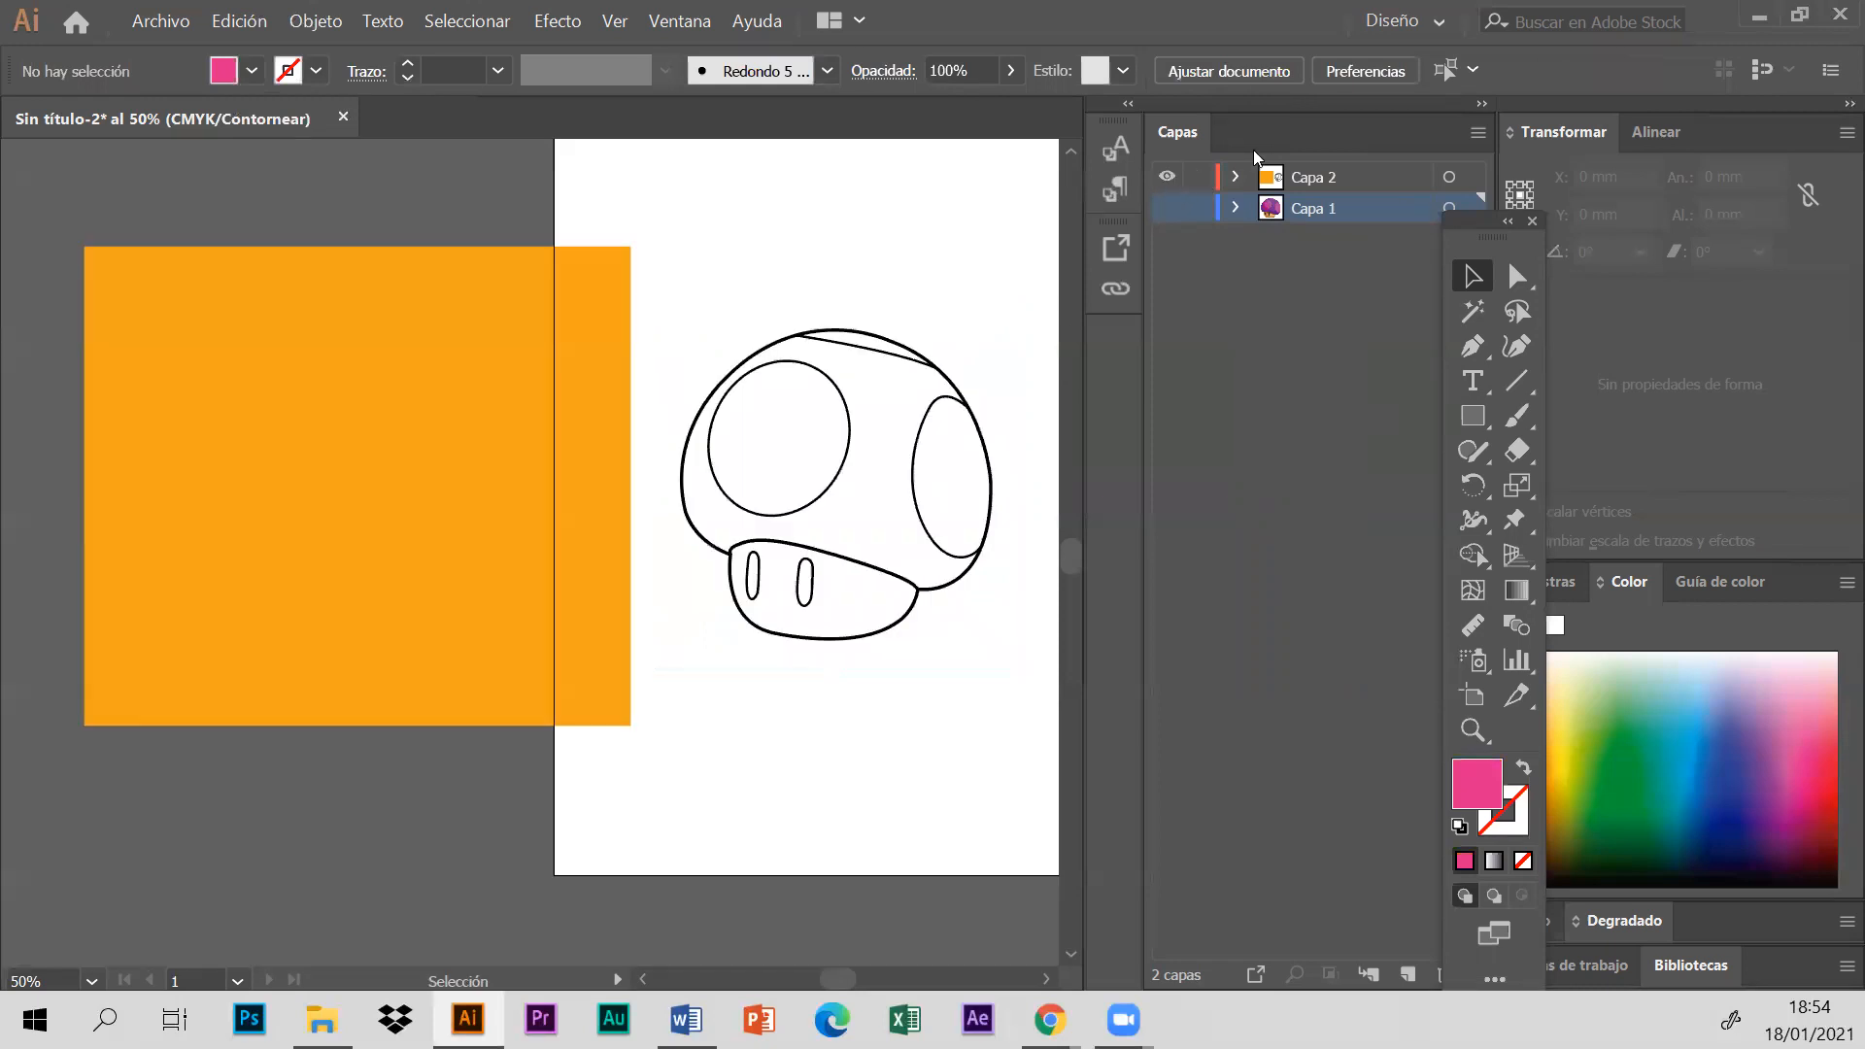
{"action": "scroll", "coordinate": [874, 625], "scroll_direction": "right", "scroll_amount": 2}
{"action": "left_click", "coordinate": [863, 612]}
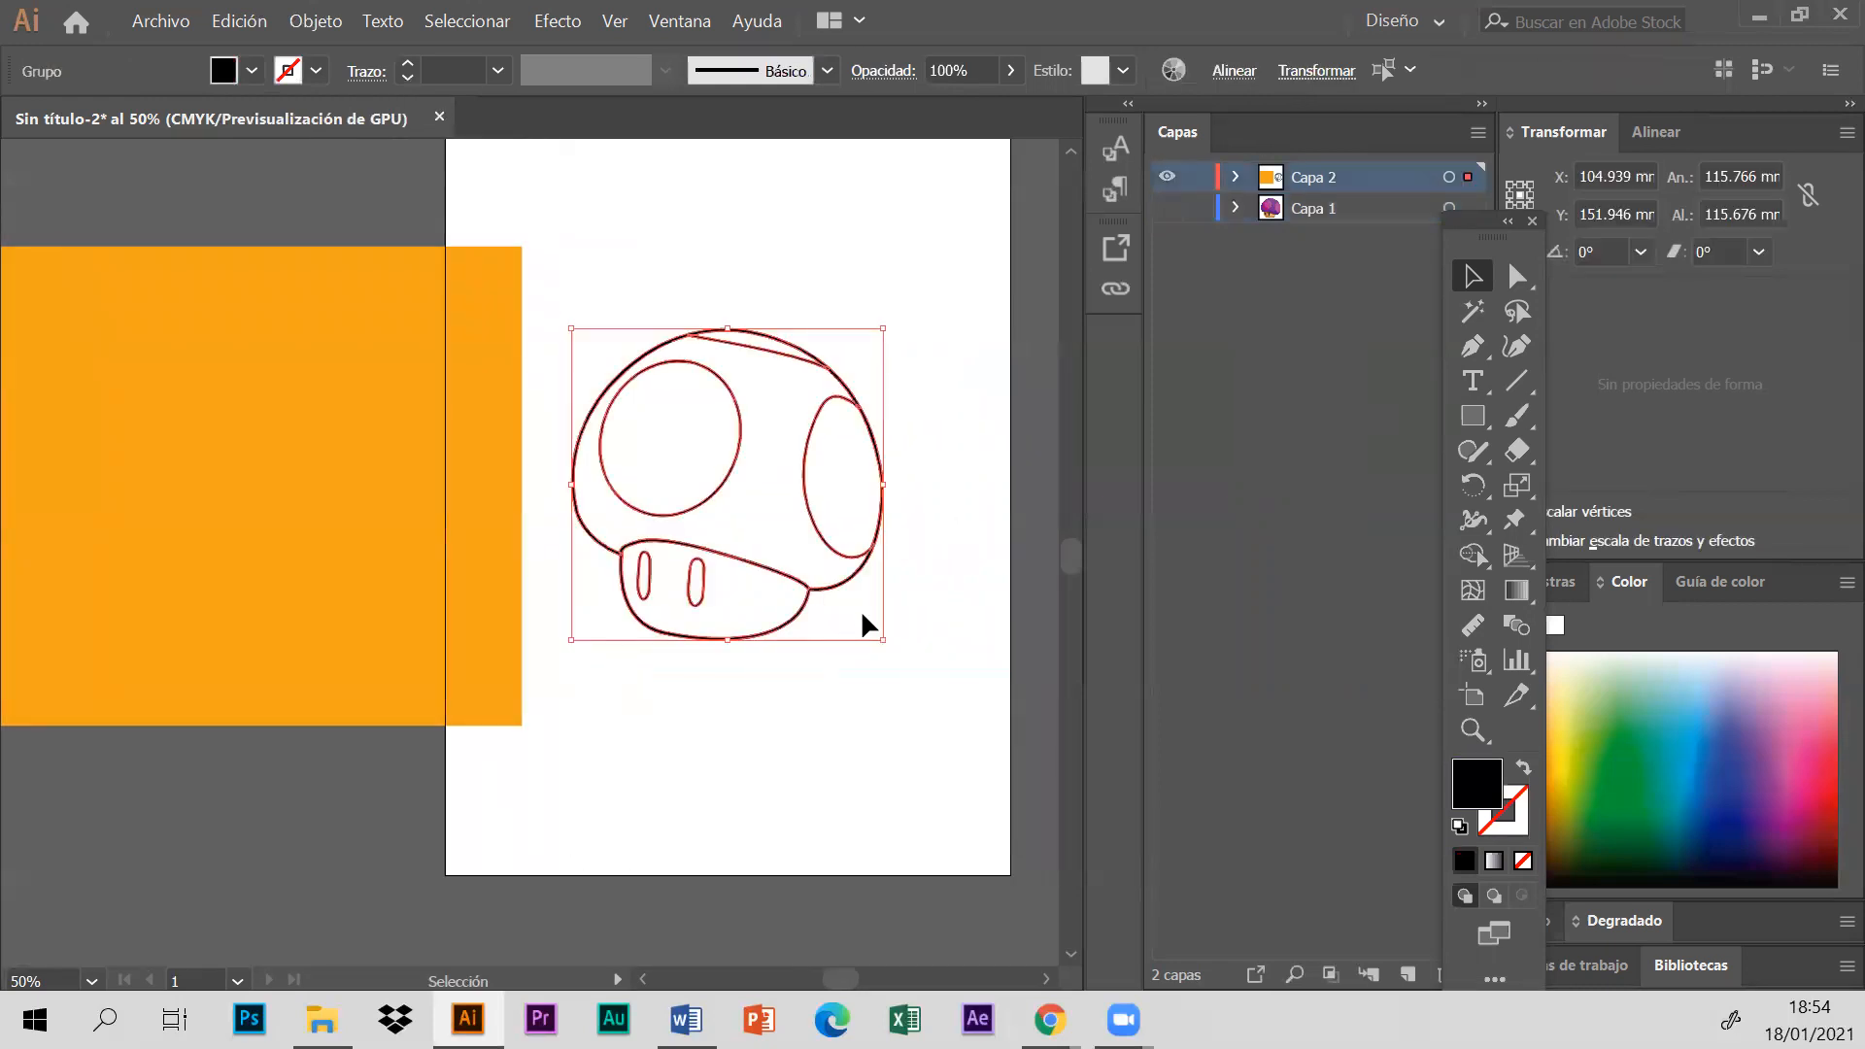
{"action": "left_click", "coordinate": [922, 719]}
{"action": "left_click_drag", "start_coordinate": [970, 746], "coordinate": [570, 279]}
{"action": "left_click", "coordinate": [309, 20]}
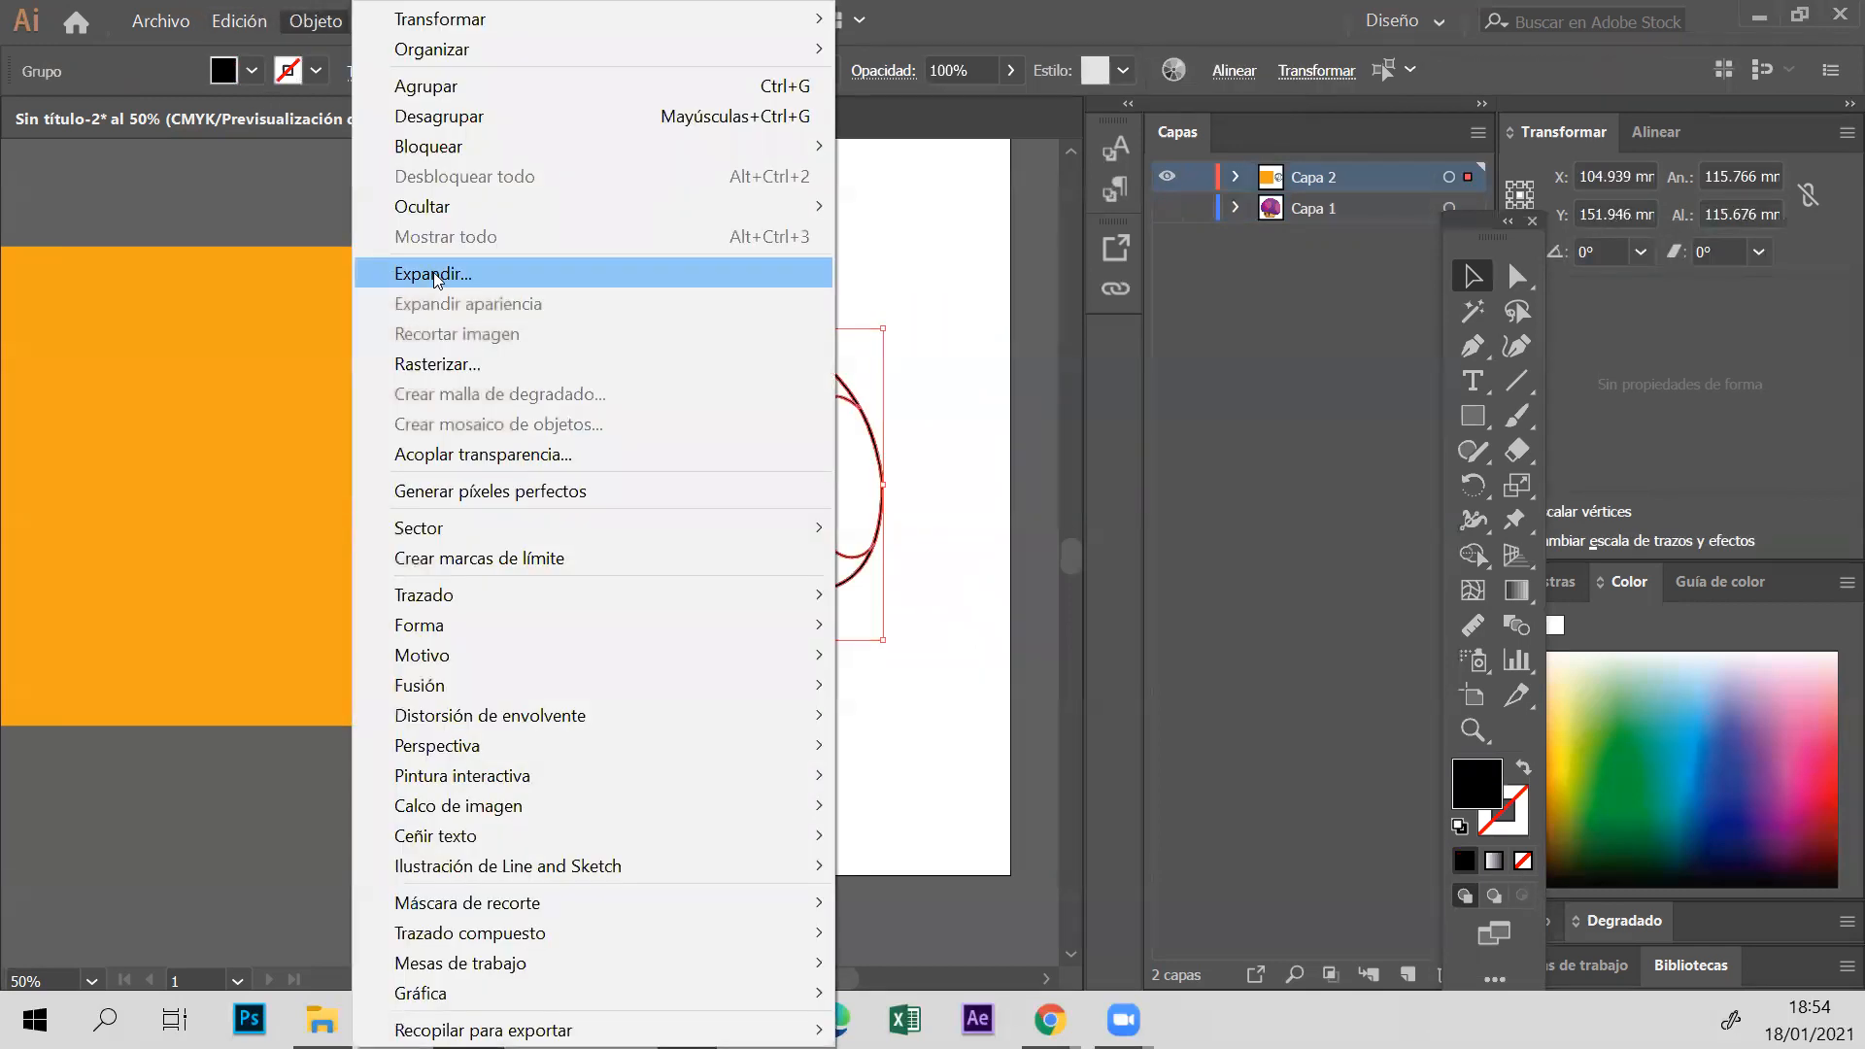
{"action": "left_click", "coordinate": [883, 224]}
{"action": "left_click", "coordinate": [885, 226]}
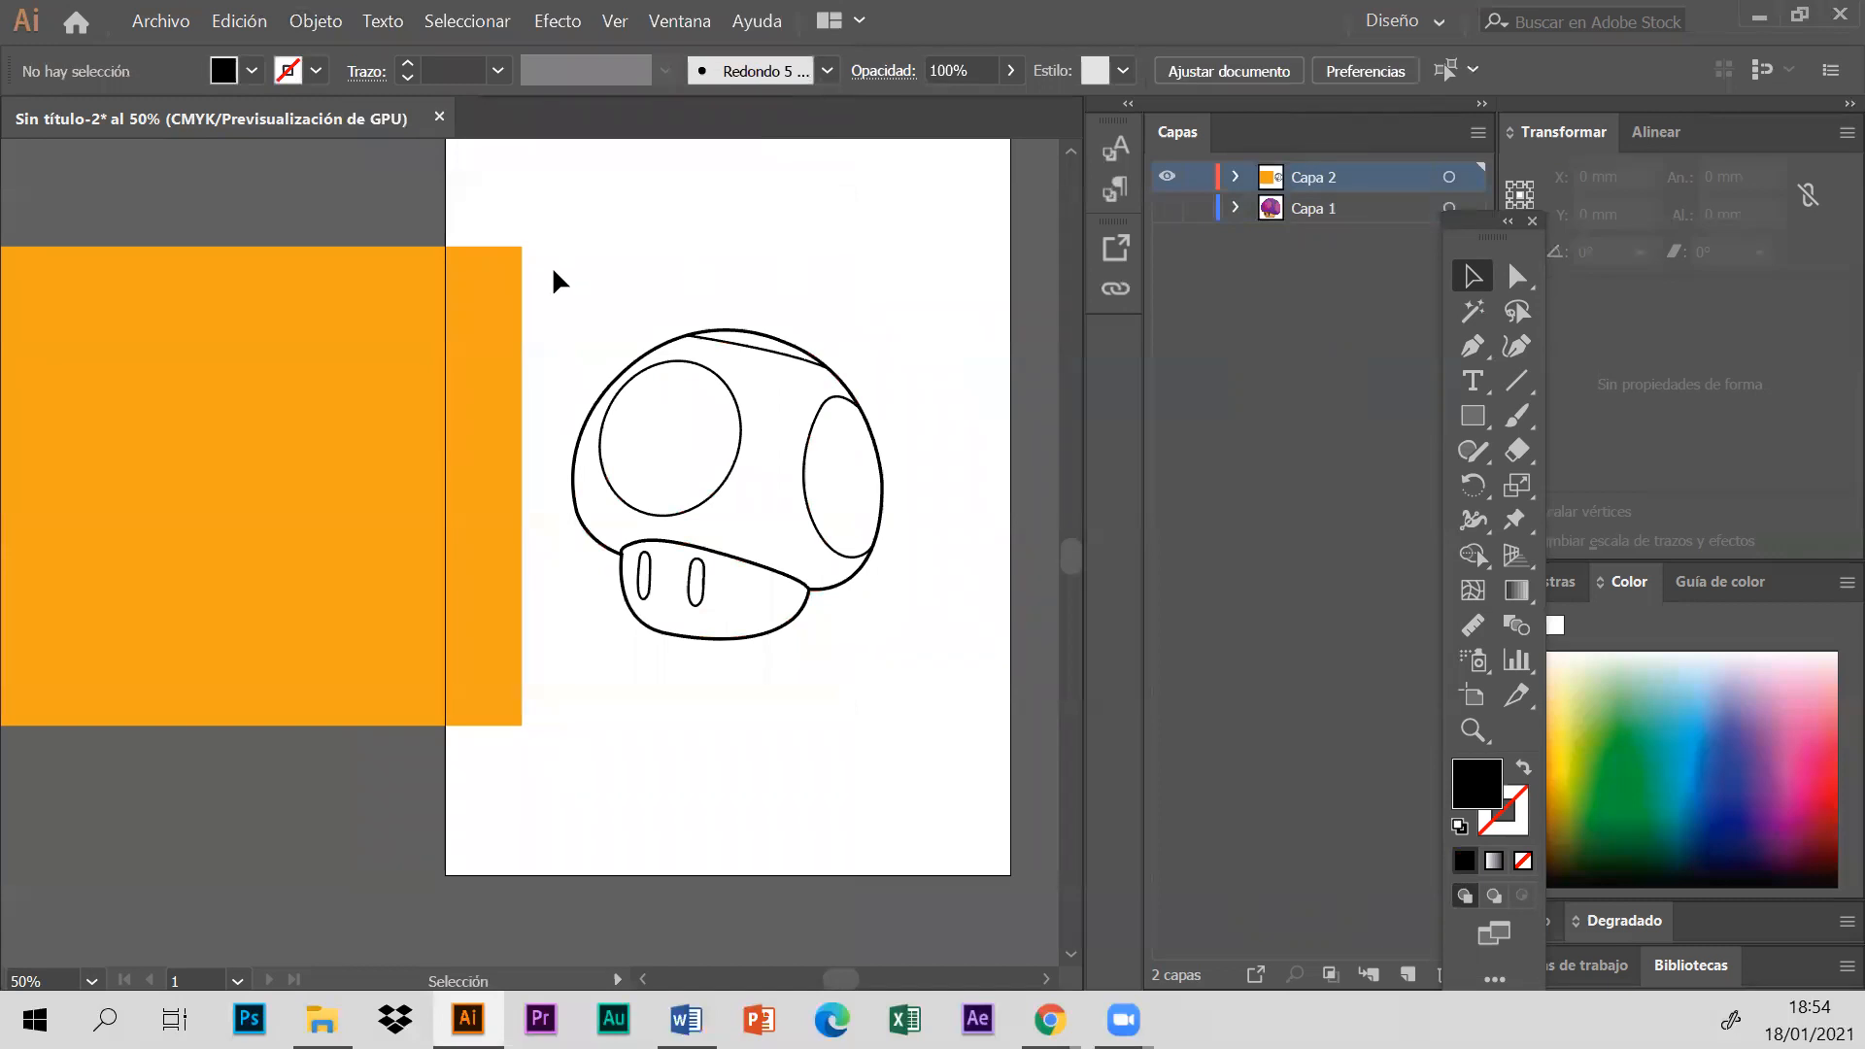
{"action": "left_click_drag", "start_coordinate": [554, 256], "coordinate": [940, 685]}
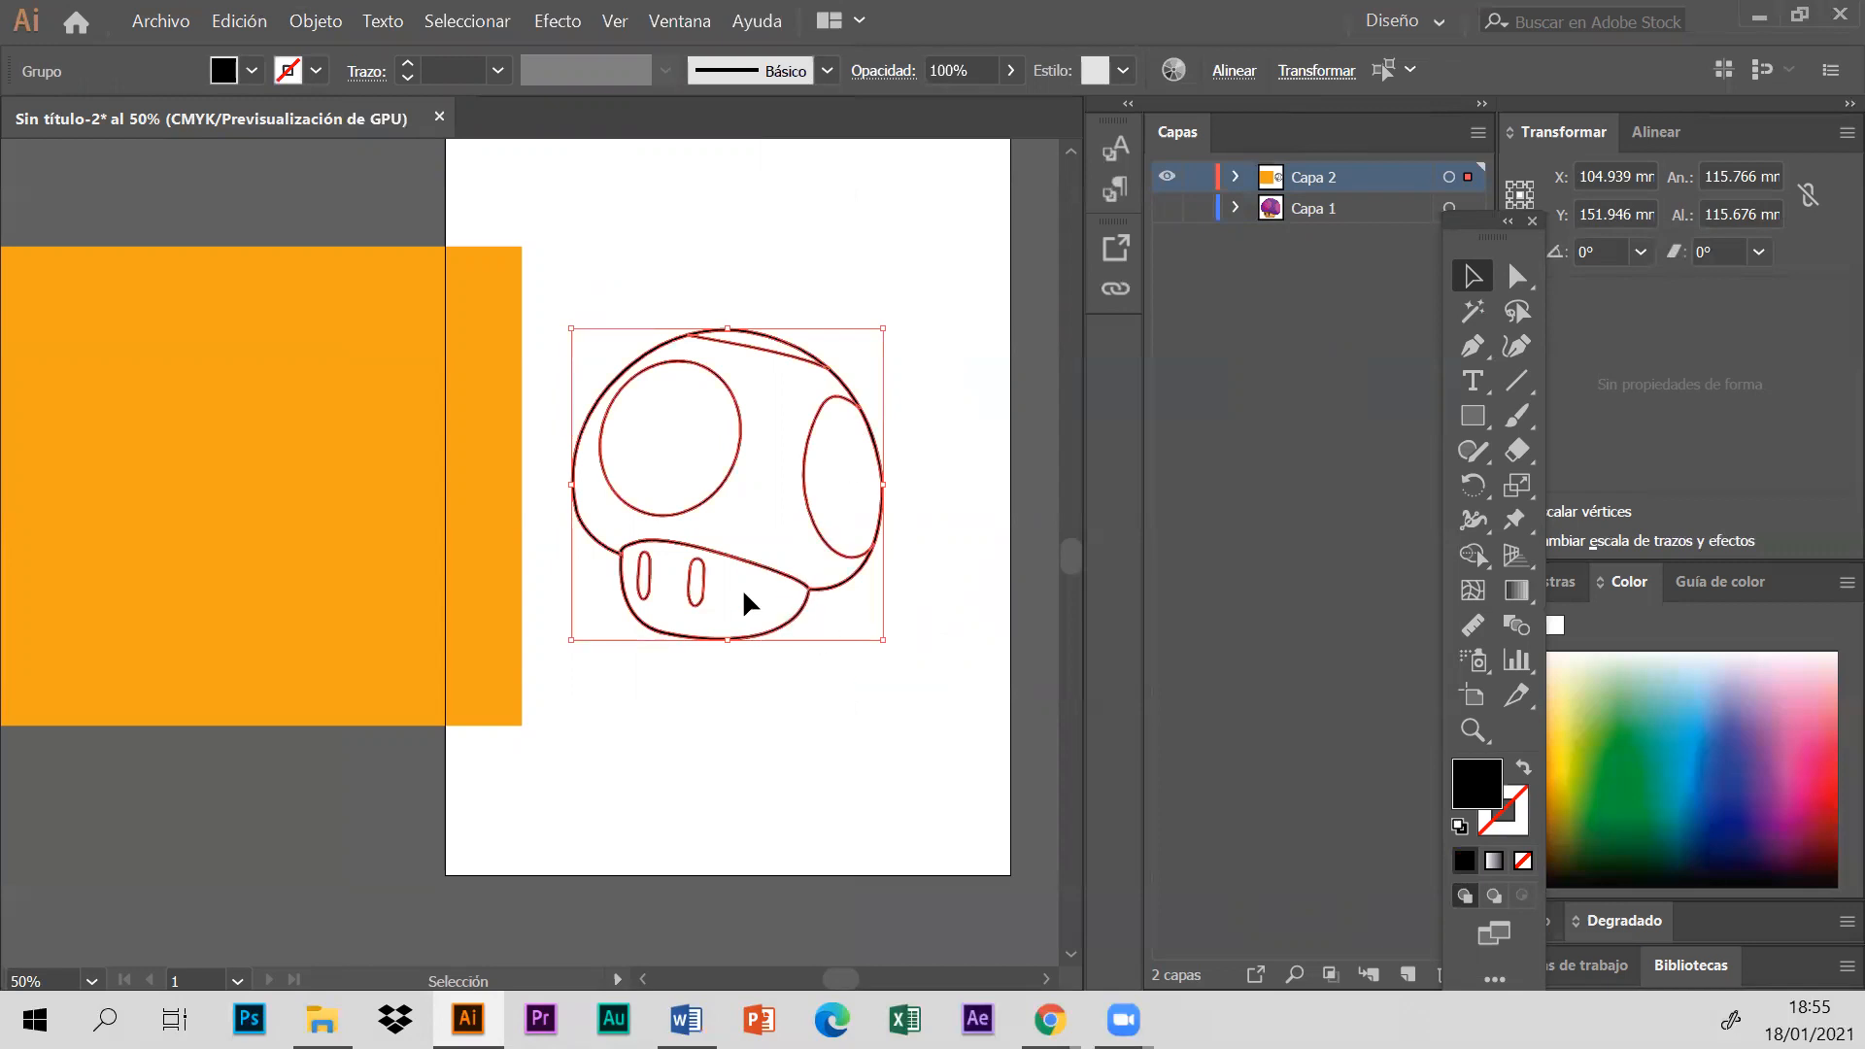
{"action": "left_click_drag", "start_coordinate": [562, 270], "coordinate": [939, 757]}
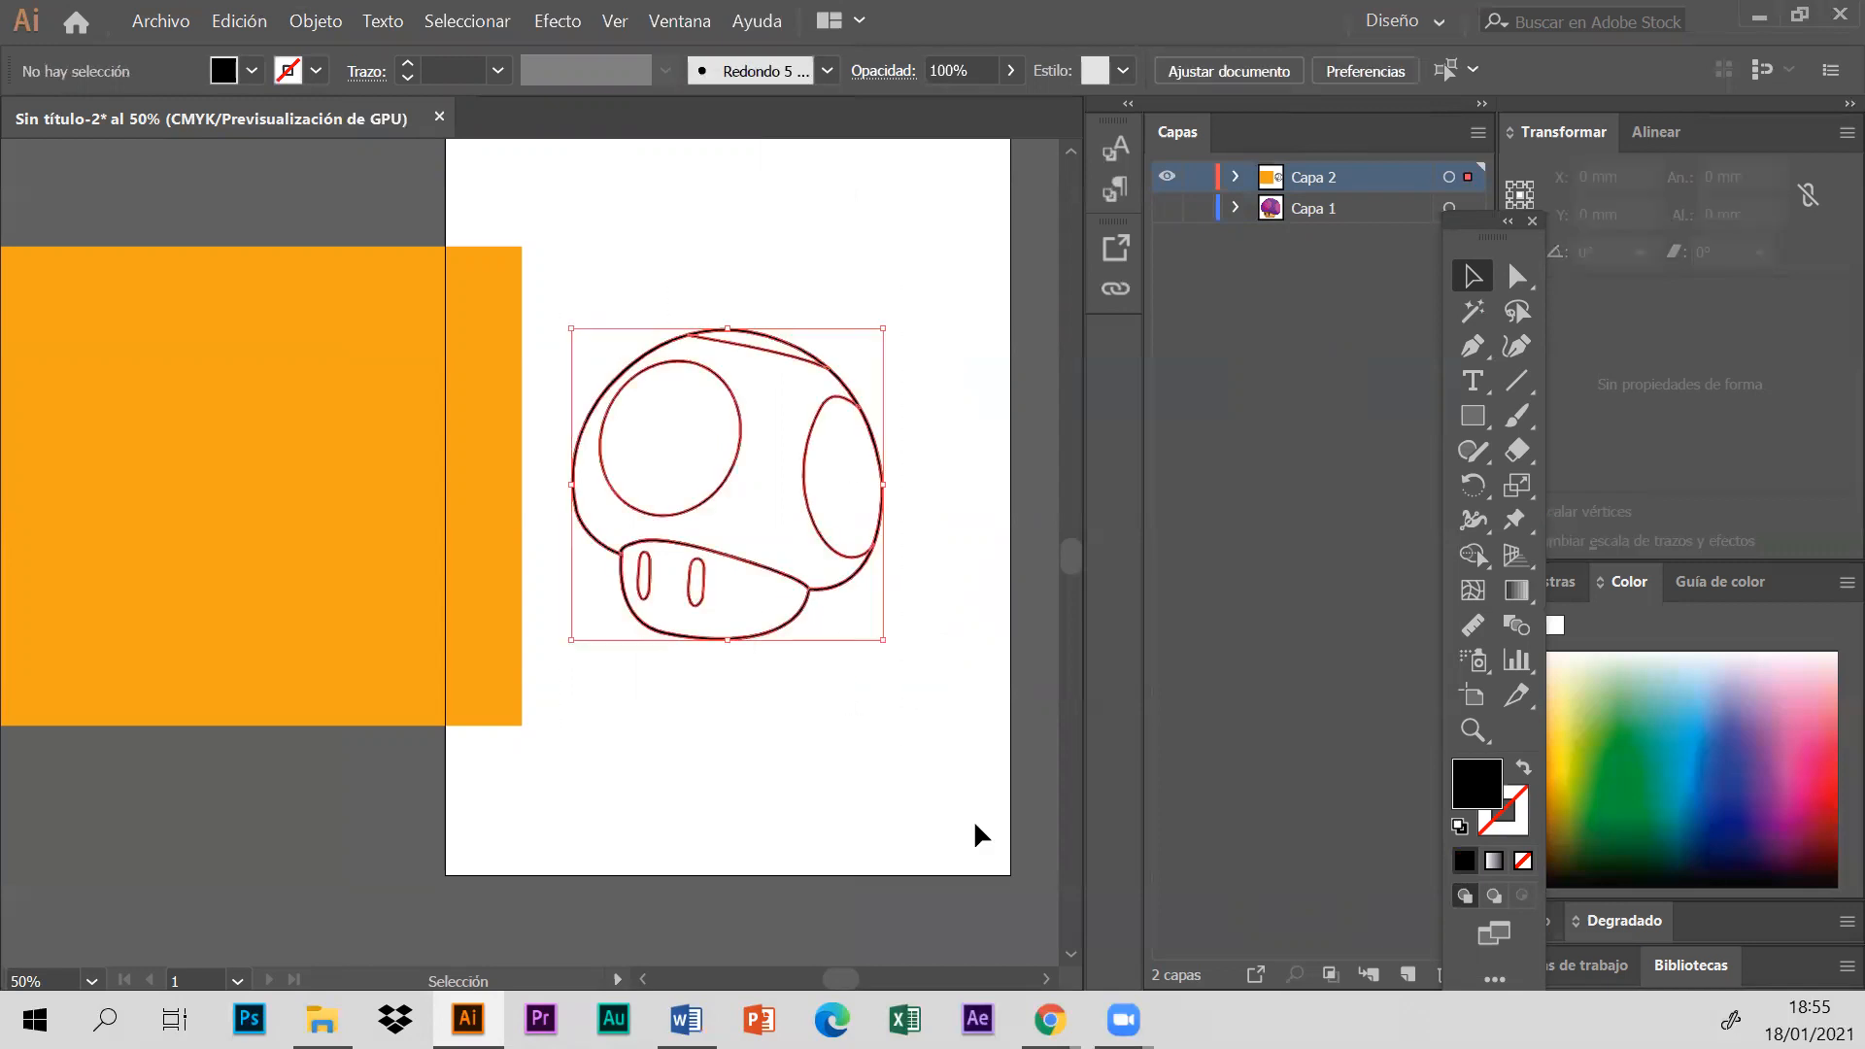
- Move the orange rectangle over the mushroom outline and shrink it to about 162 by 166 mm
{"action": "left_click_drag", "start_coordinate": [844, 981], "coordinate": [841, 975]}
{"action": "left_click_drag", "start_coordinate": [405, 387], "coordinate": [848, 382]}
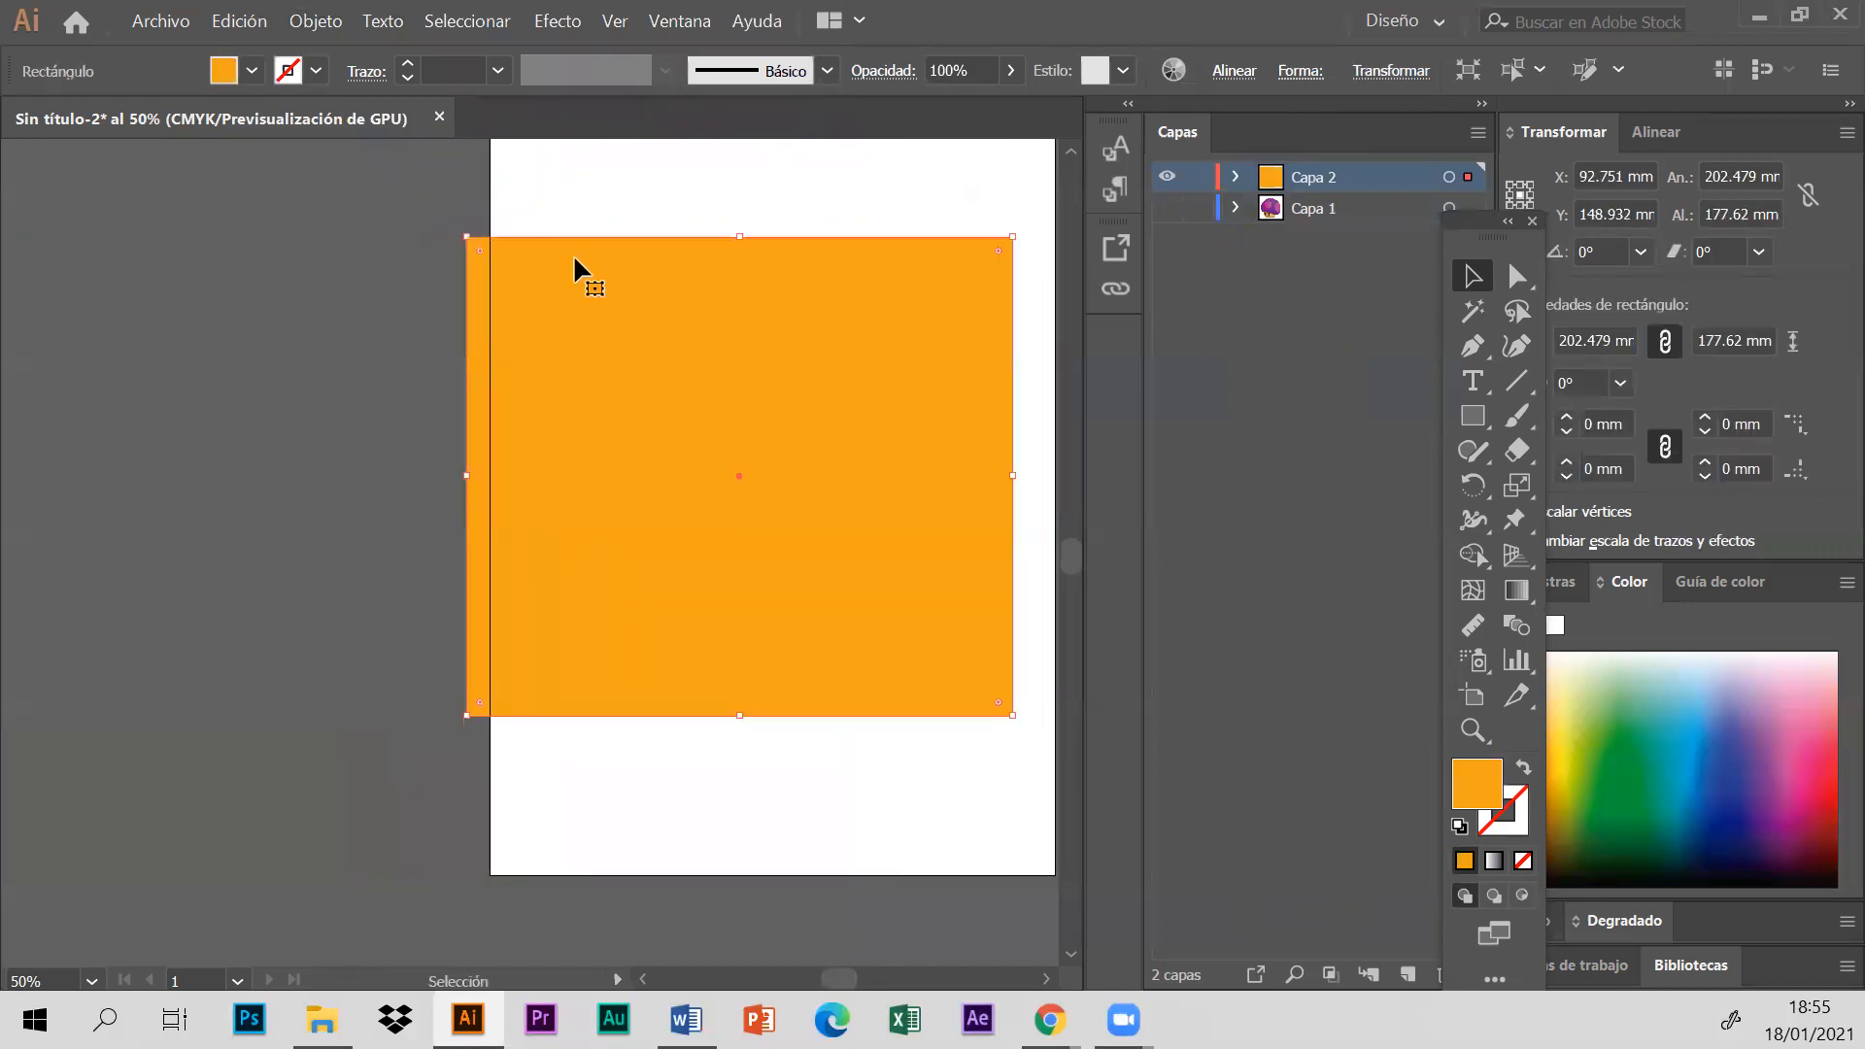
{"action": "left_click_drag", "start_coordinate": [467, 233], "coordinate": [574, 269]}
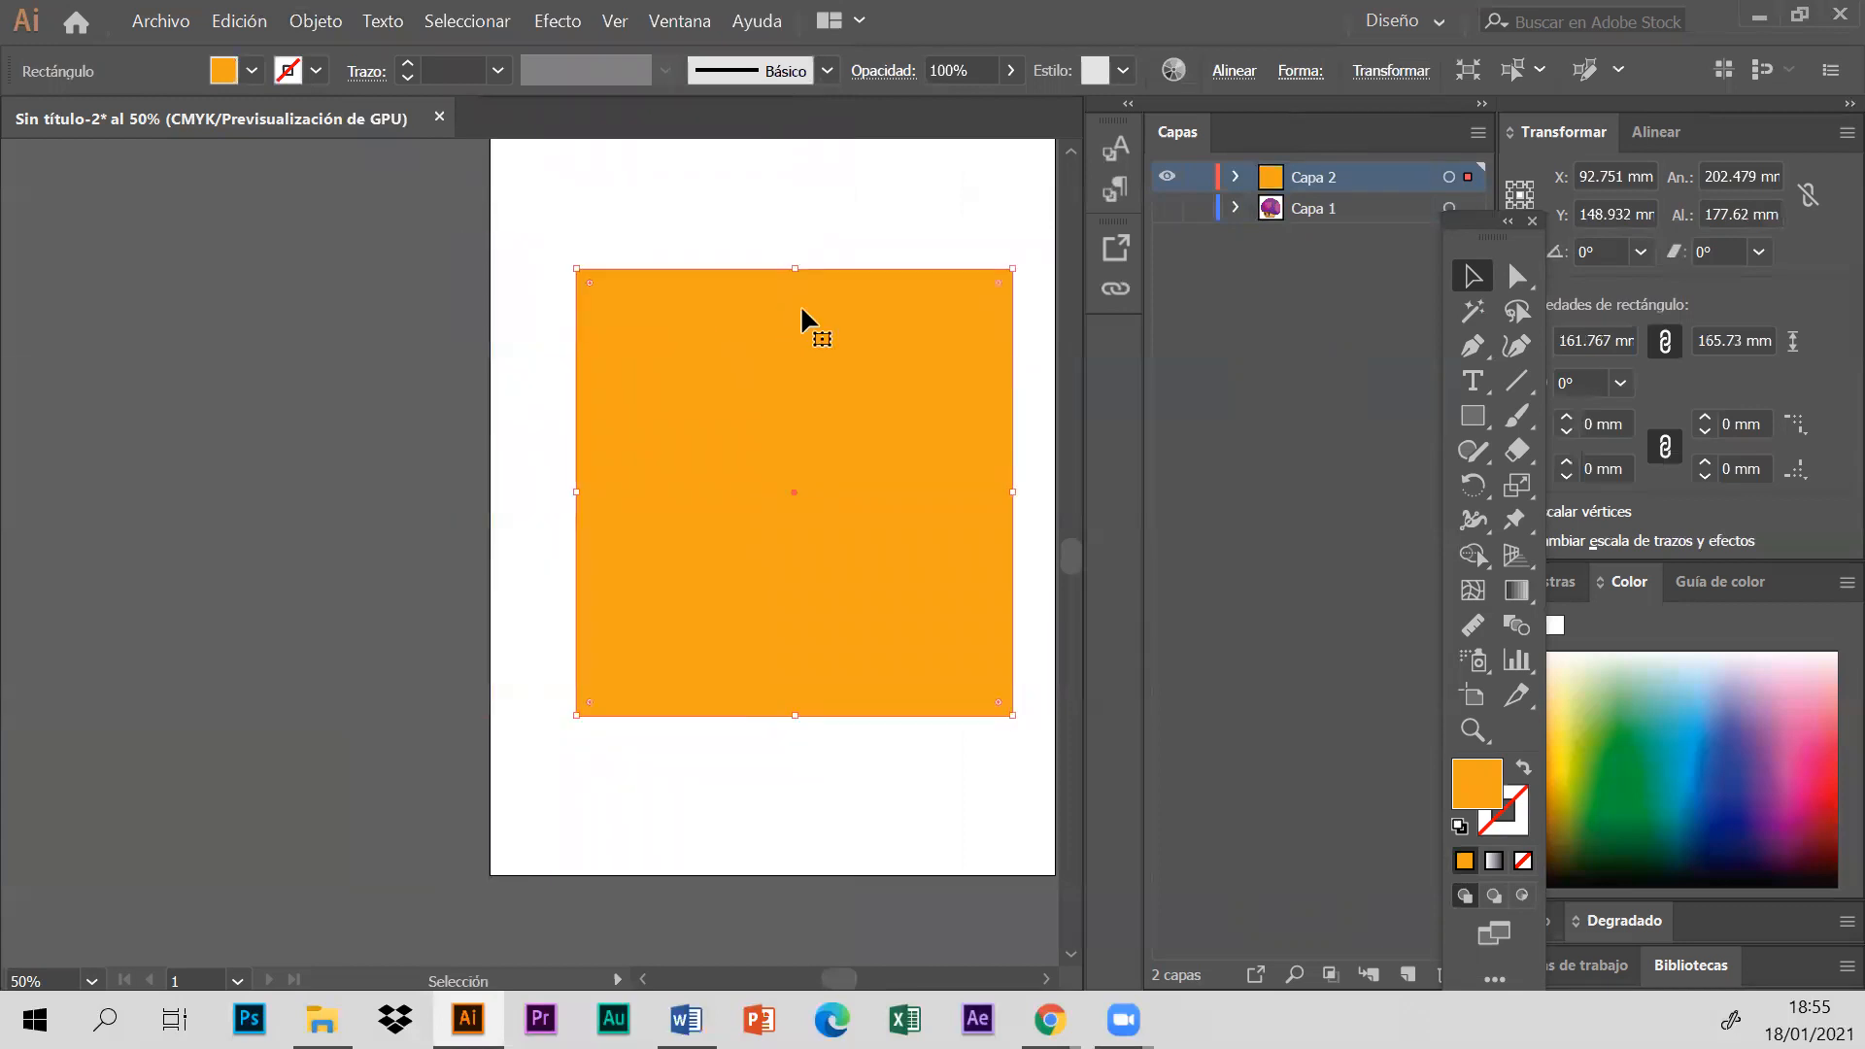
- Move the orange rectangle off the artboard to uncover the mushroom outline, and place it back over the drawing
{"action": "left_click_drag", "start_coordinate": [808, 294], "coordinate": [789, 288]}
{"action": "left_click", "coordinate": [845, 189]}
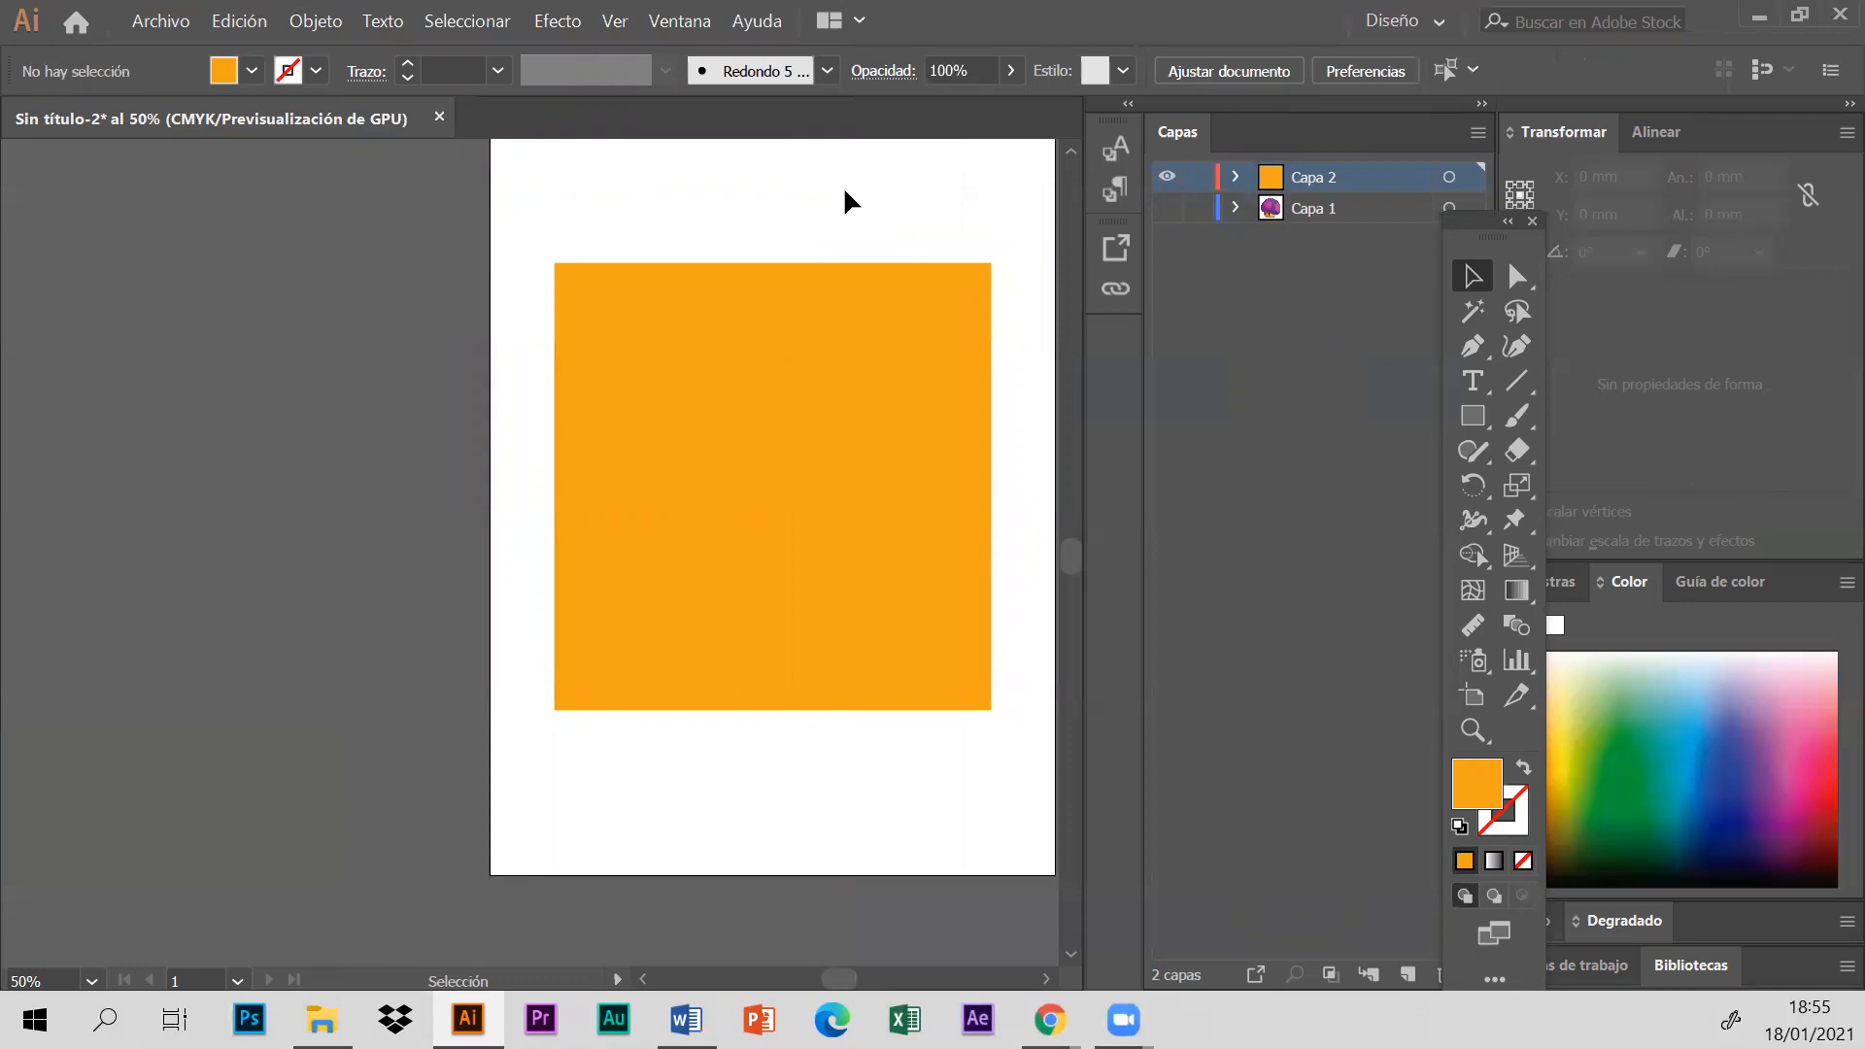
{"action": "mouse_move", "coordinate": [908, 389]}
{"action": "left_mouse_down"}
{"action": "mouse_move", "coordinate": [516, 359]}
{"action": "mouse_move", "coordinate": [394, 402]}
{"action": "left_mouse_up"}
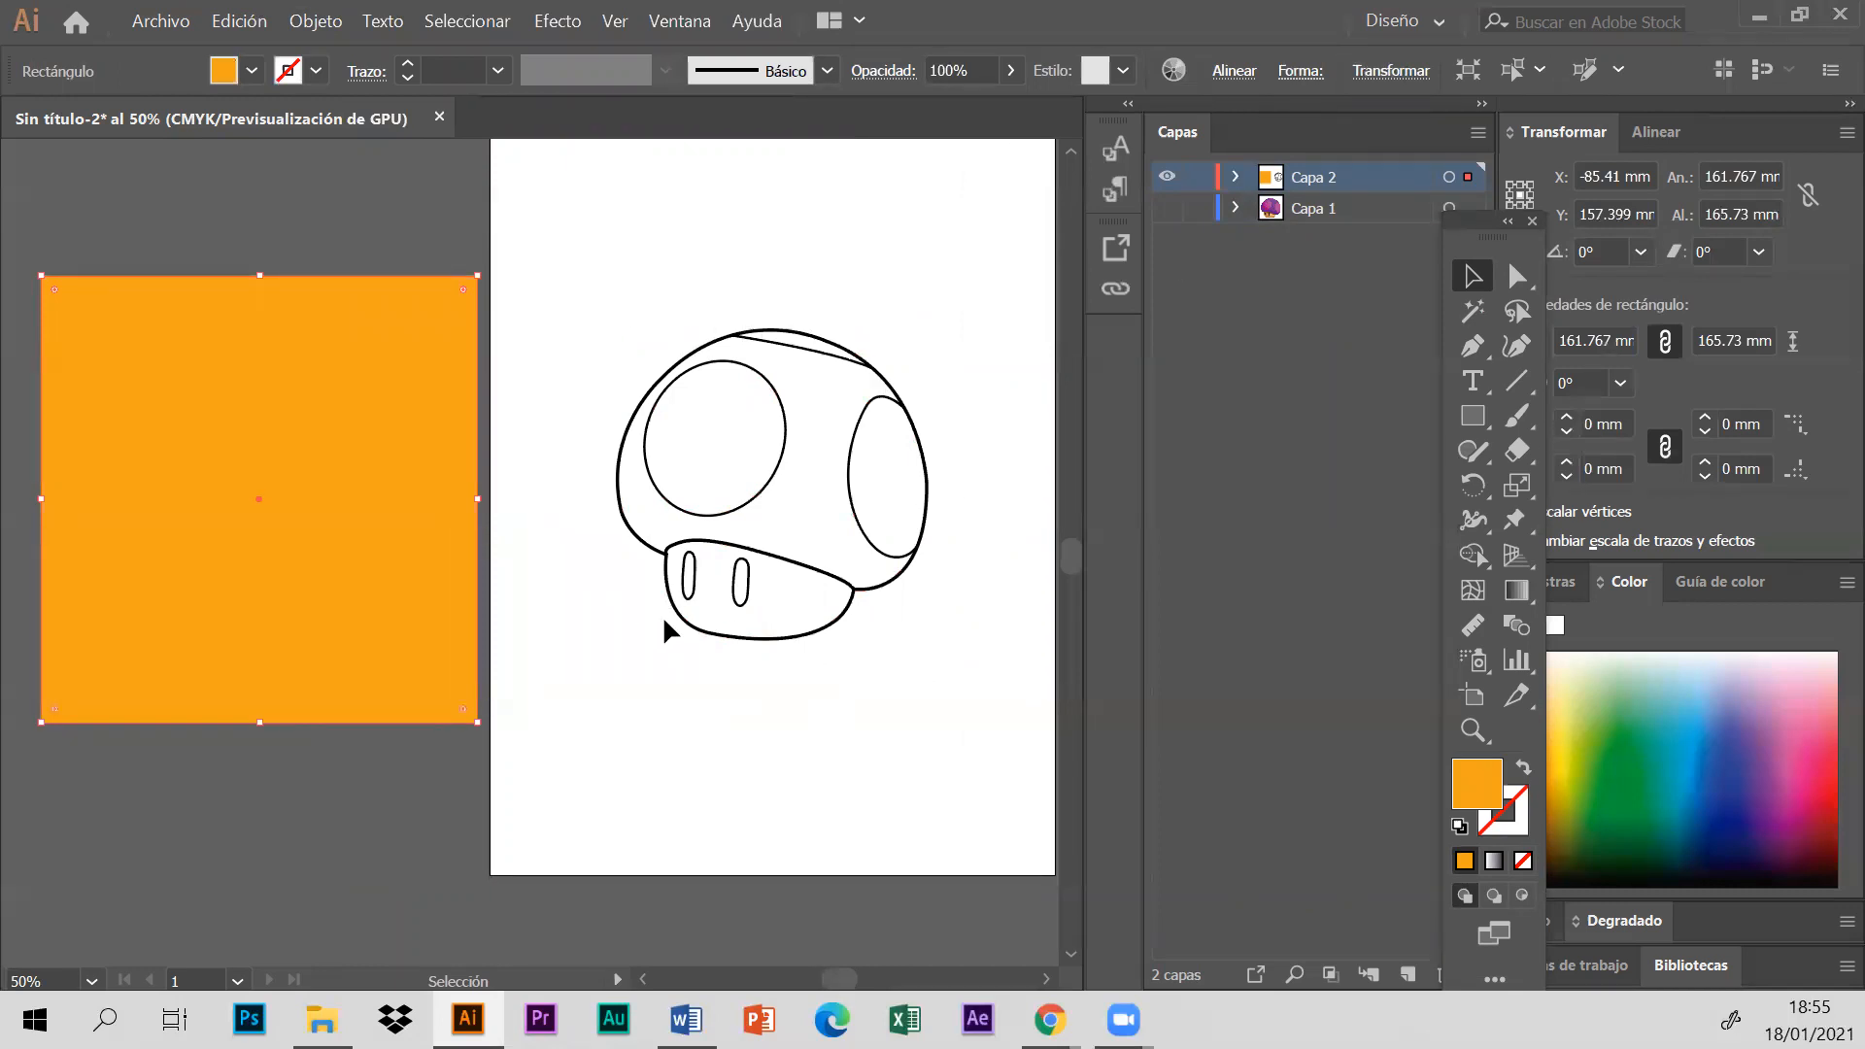
{"action": "left_click", "coordinate": [525, 283]}
{"action": "left_click_drag", "start_coordinate": [269, 448], "coordinate": [736, 430]}
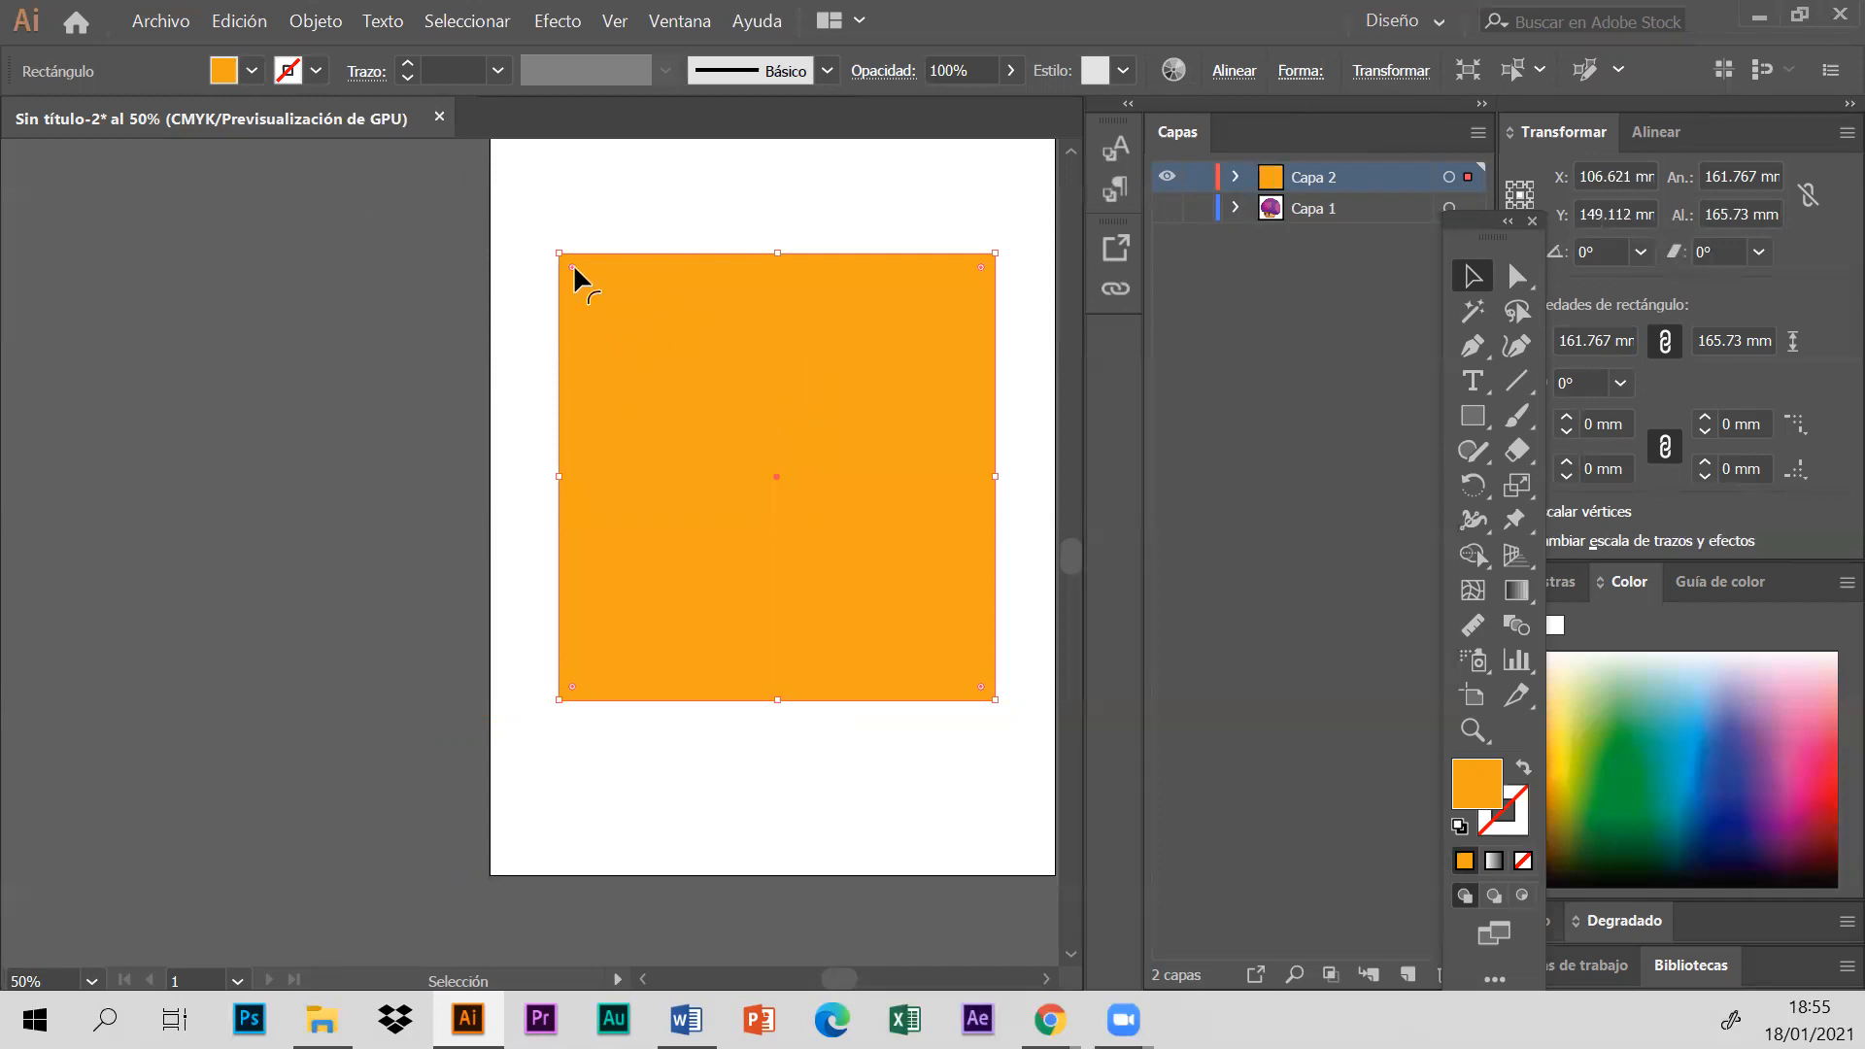
- Shrink the orange rectangle to about 152 by 155 mm and send it to the back behind the mushroom outline
{"action": "left_click_drag", "start_coordinate": [557, 253], "coordinate": [573, 264]}
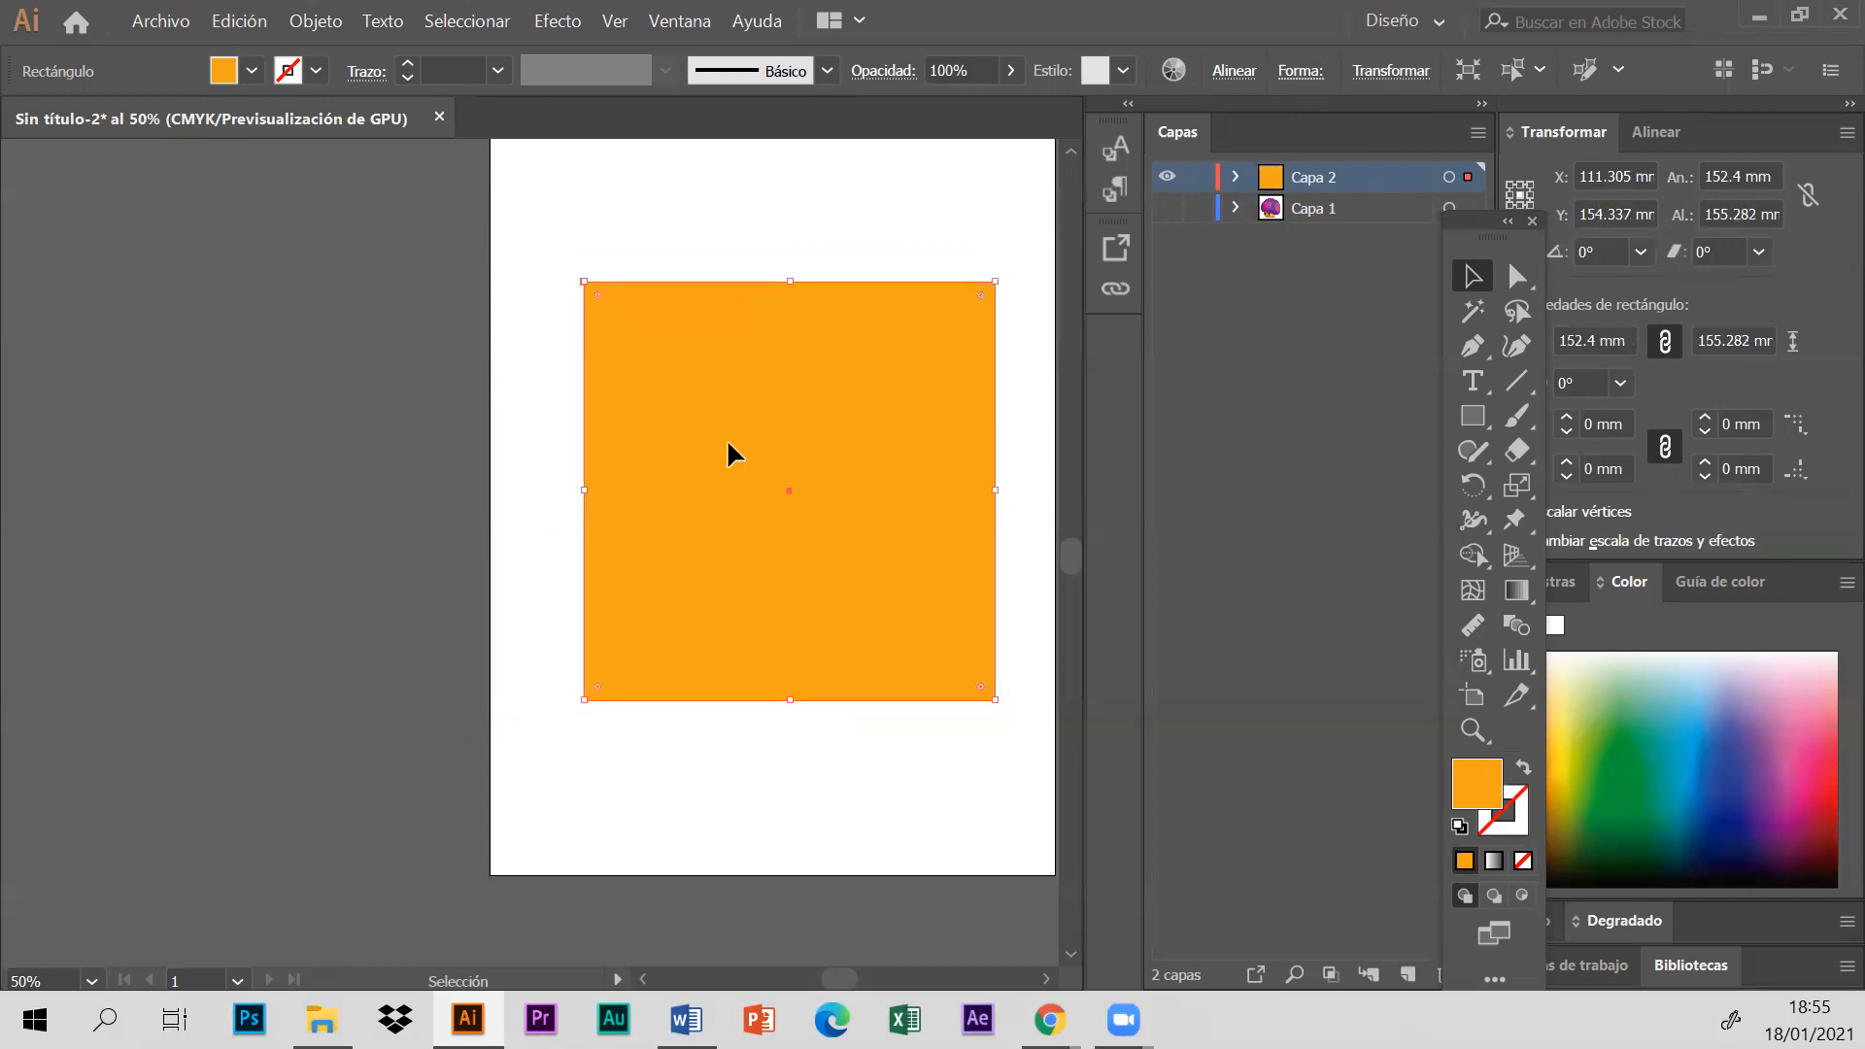
{"action": "right_click", "coordinate": [727, 407]}
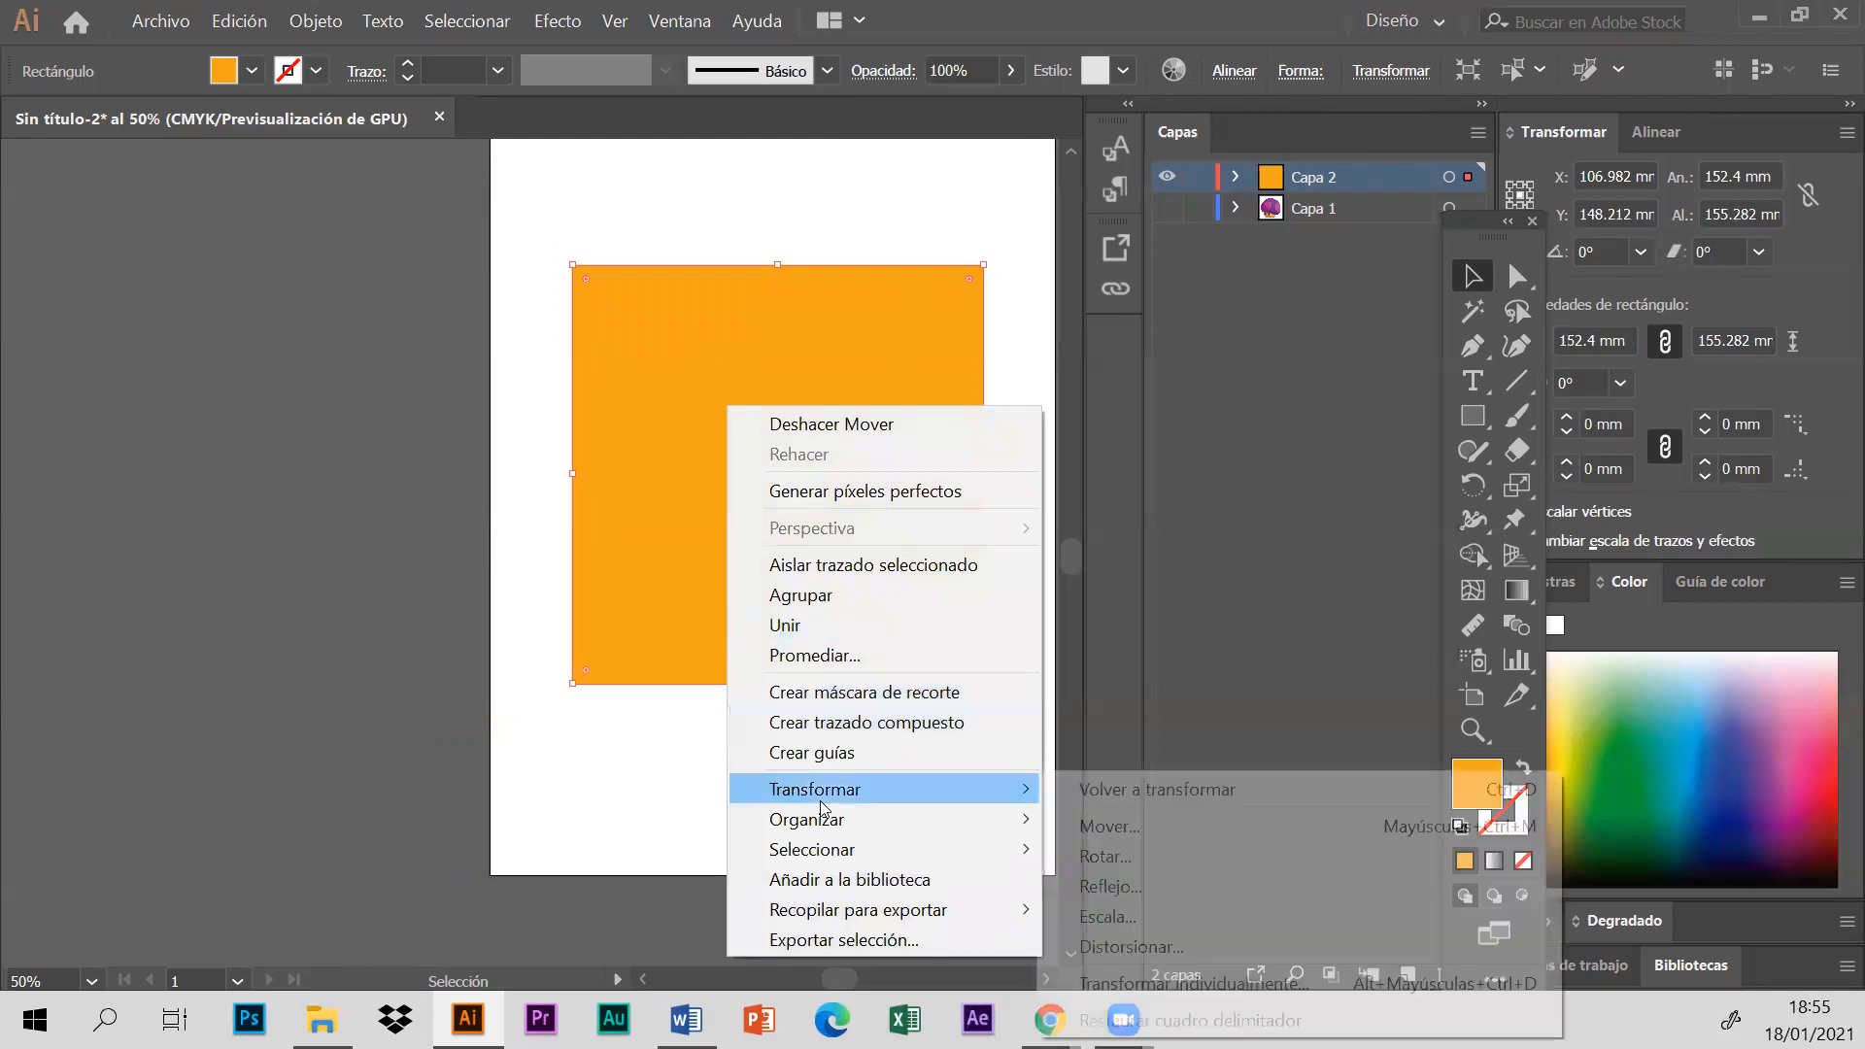
{"action": "mouse_move", "coordinate": [835, 819]}
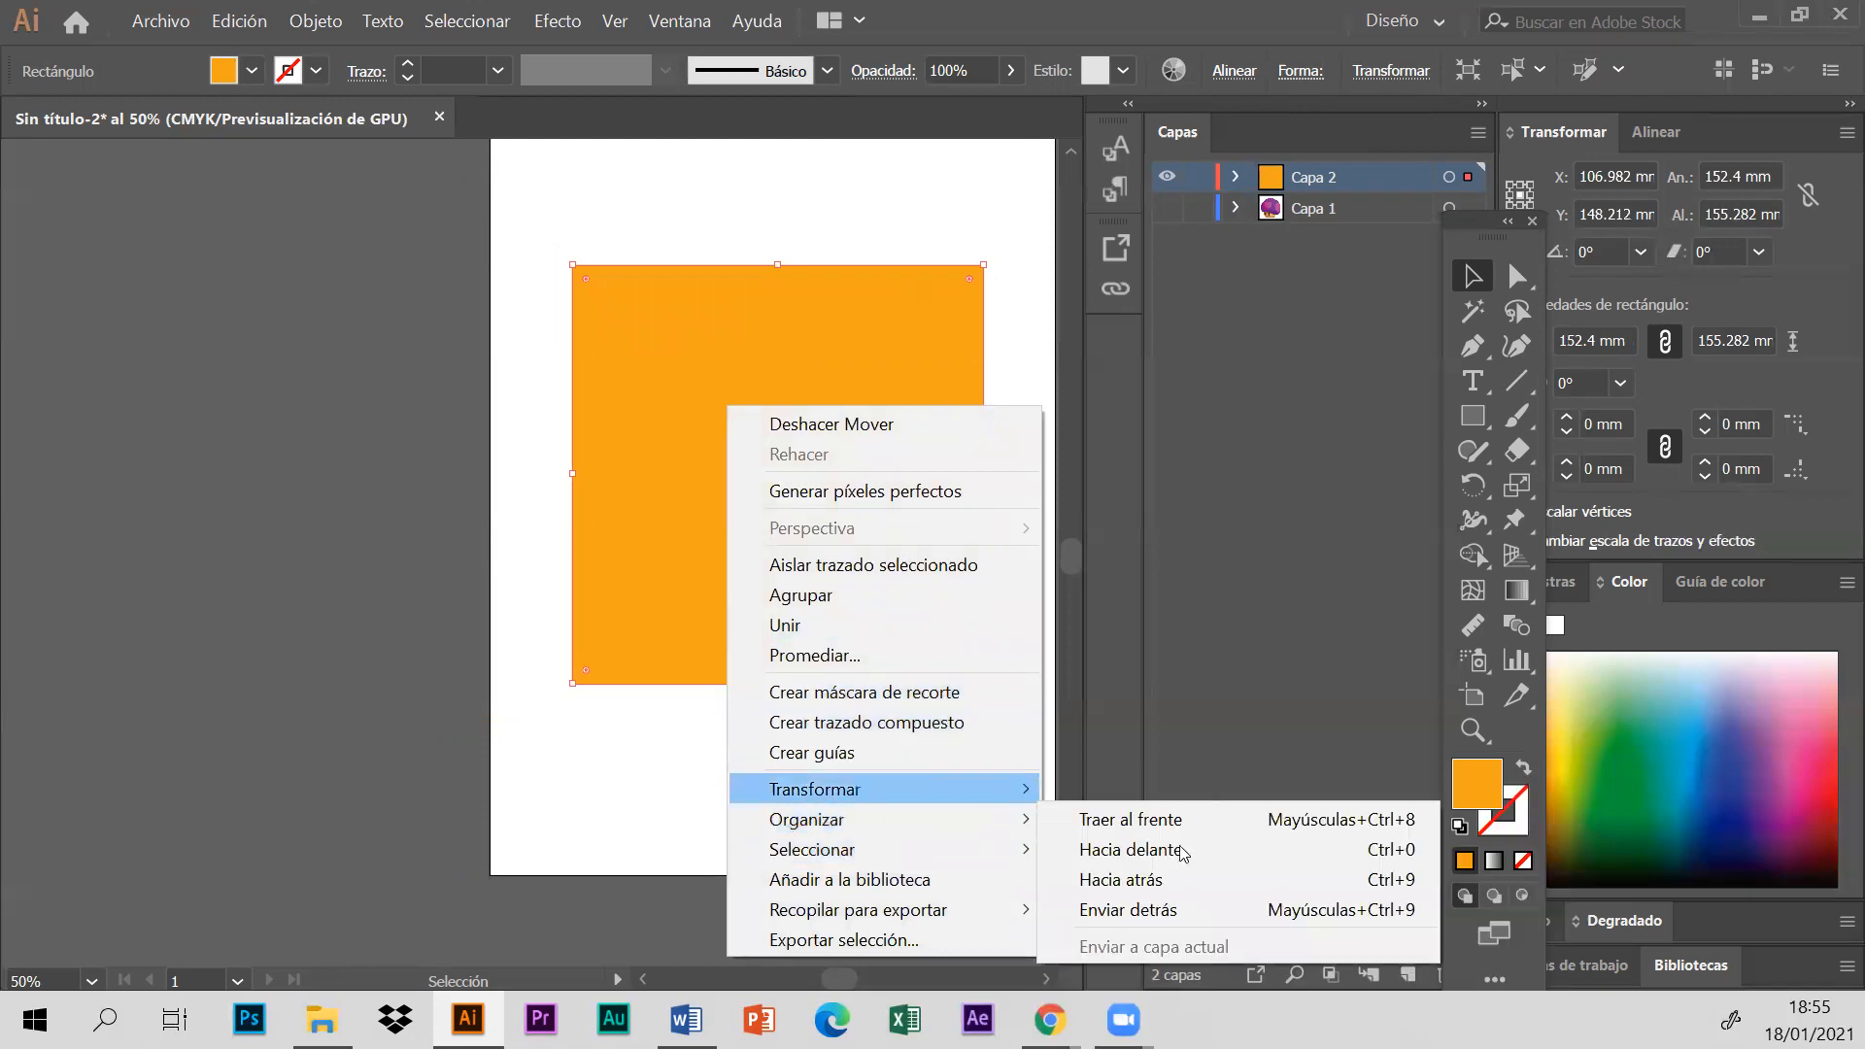
{"action": "left_click", "coordinate": [1153, 911]}
{"action": "left_click", "coordinate": [292, 447]}
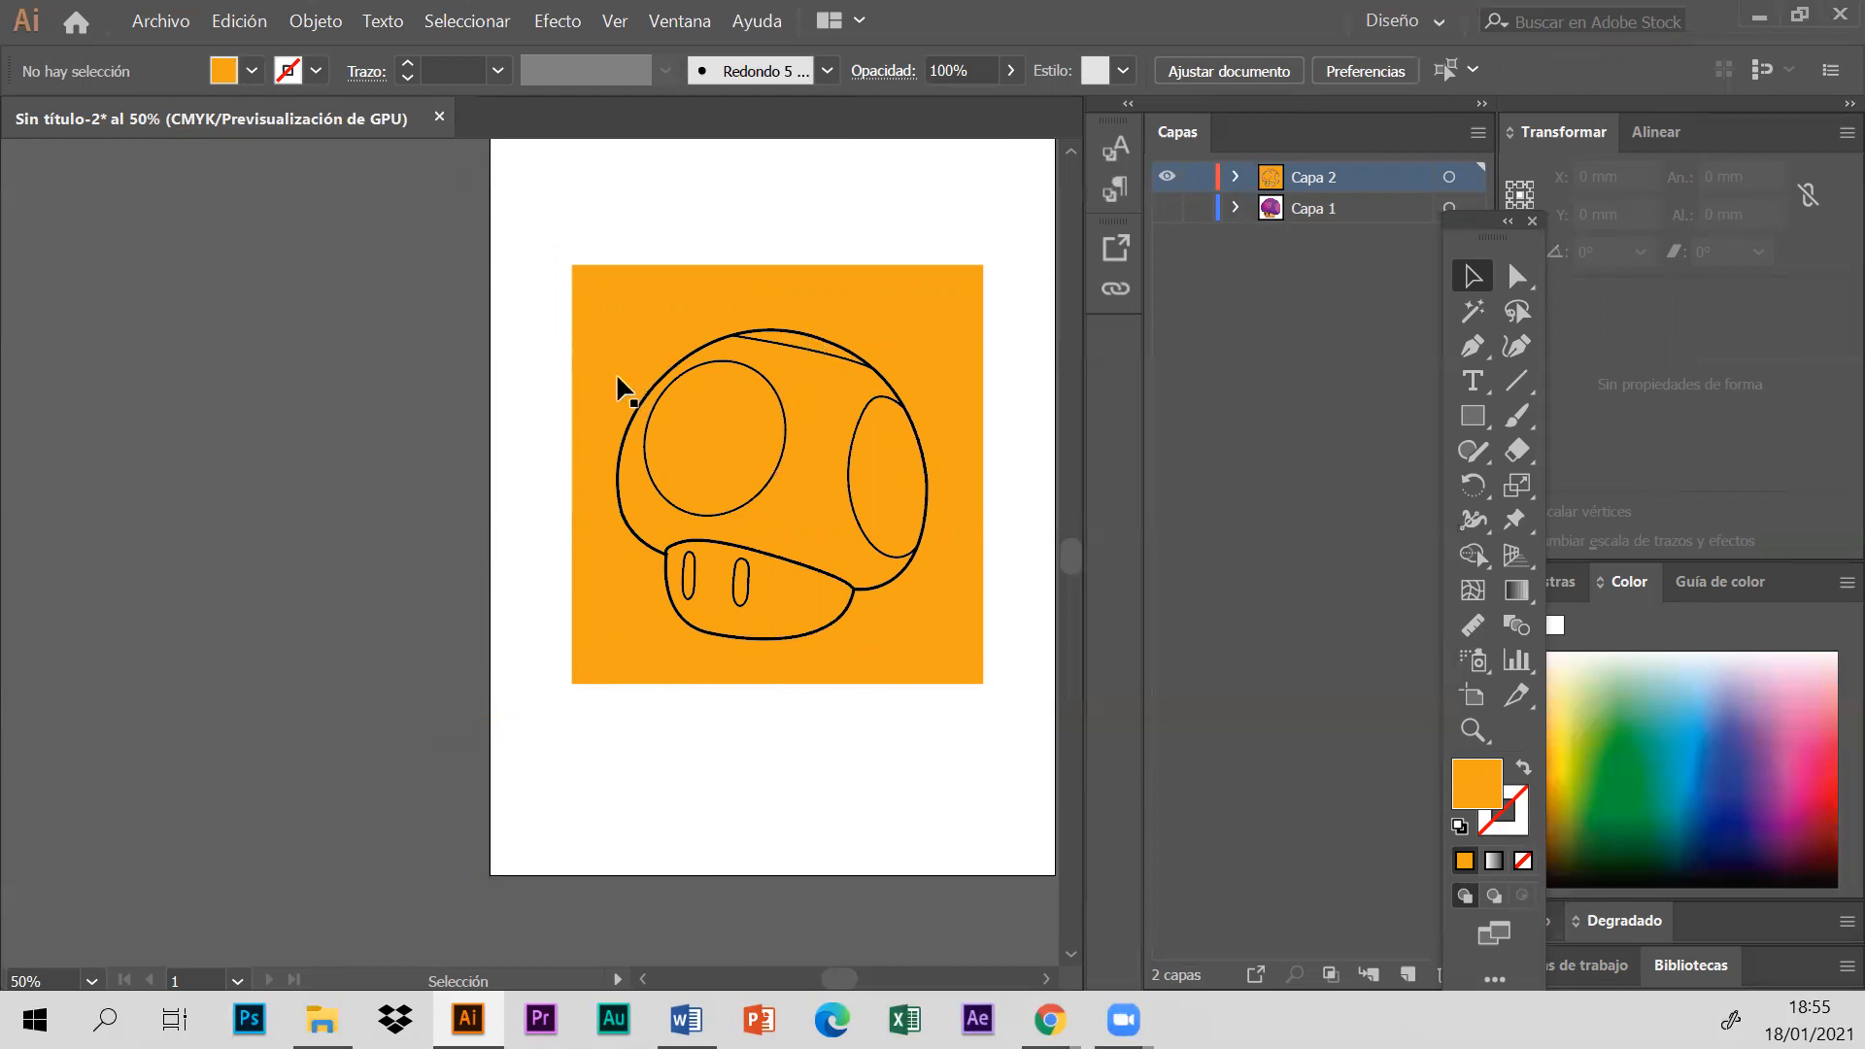
- Reposition the orange rectangle behind the mushroom and shrink it to about 143 by 150 mm
{"action": "left_click_drag", "start_coordinate": [968, 313], "coordinate": [515, 291]}
{"action": "left_click_drag", "start_coordinate": [402, 340], "coordinate": [903, 340]}
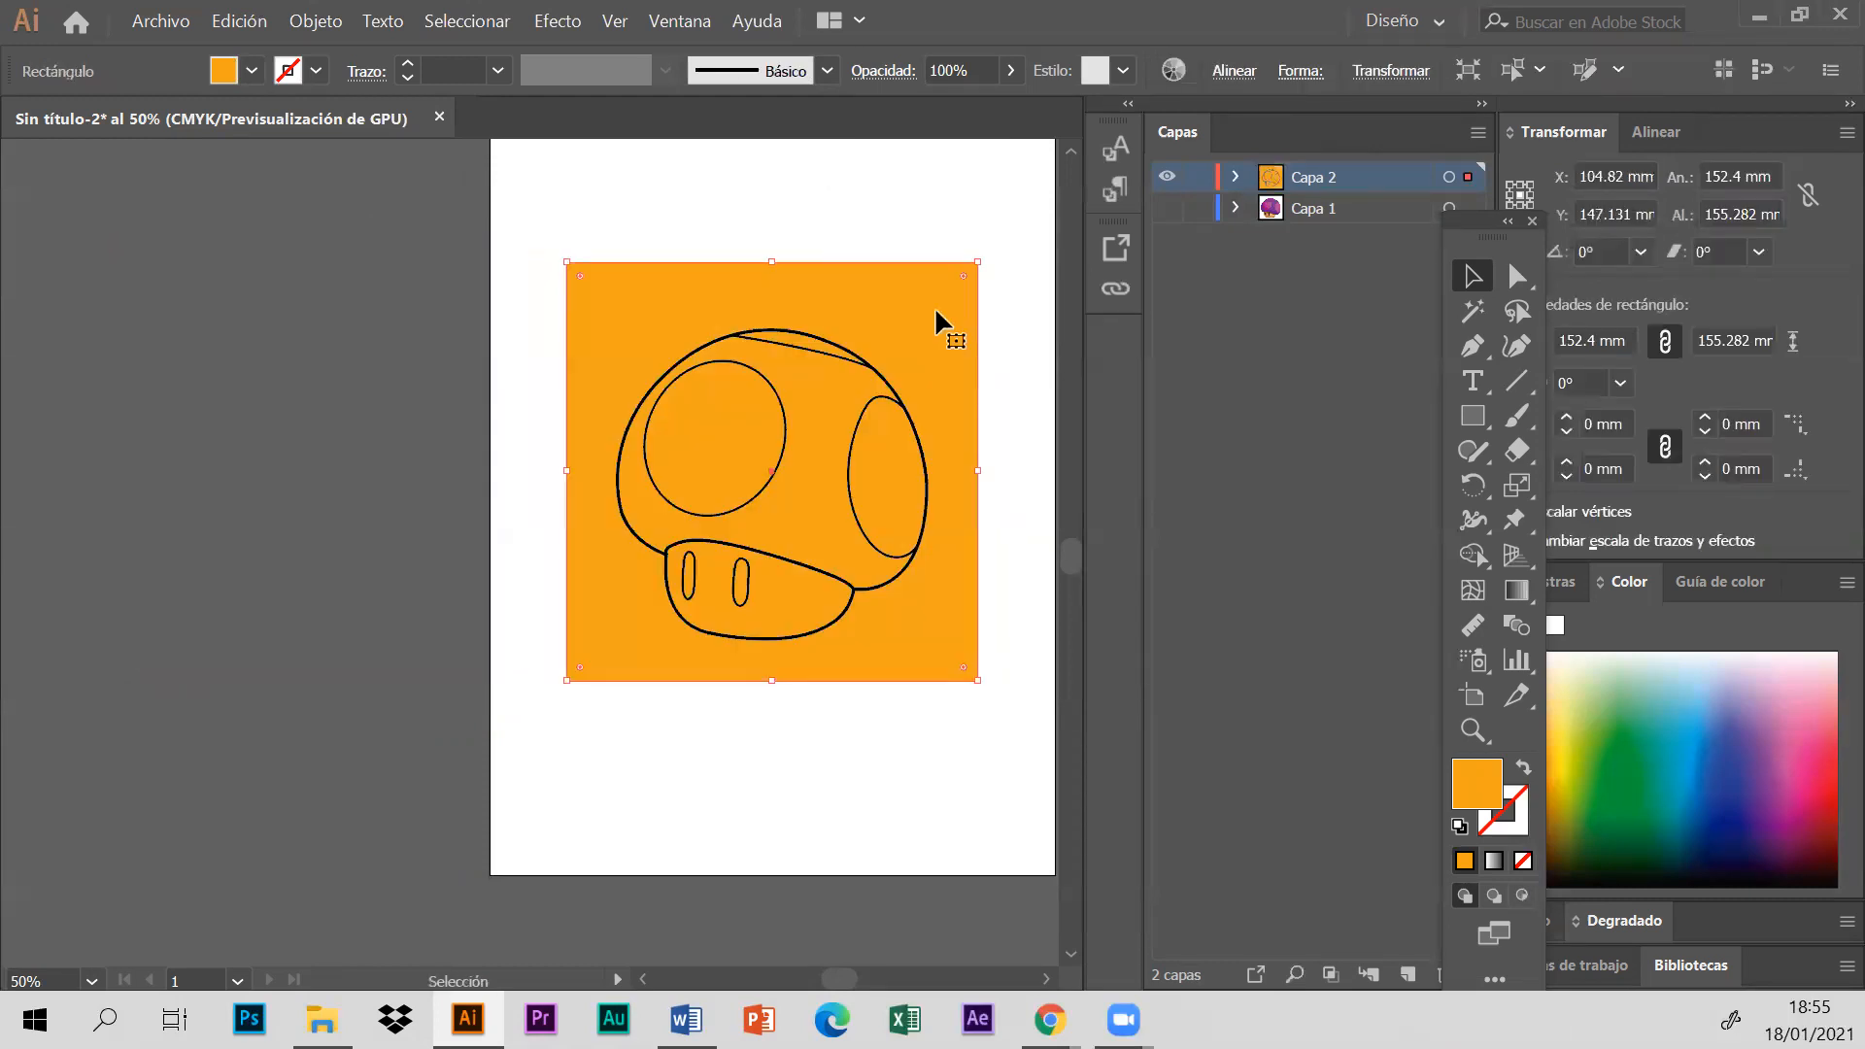
{"action": "left_click", "coordinate": [929, 218]}
{"action": "left_click", "coordinate": [569, 264]}
{"action": "left_click_drag", "start_coordinate": [567, 263], "coordinate": [595, 280]}
{"action": "left_click", "coordinate": [558, 272]}
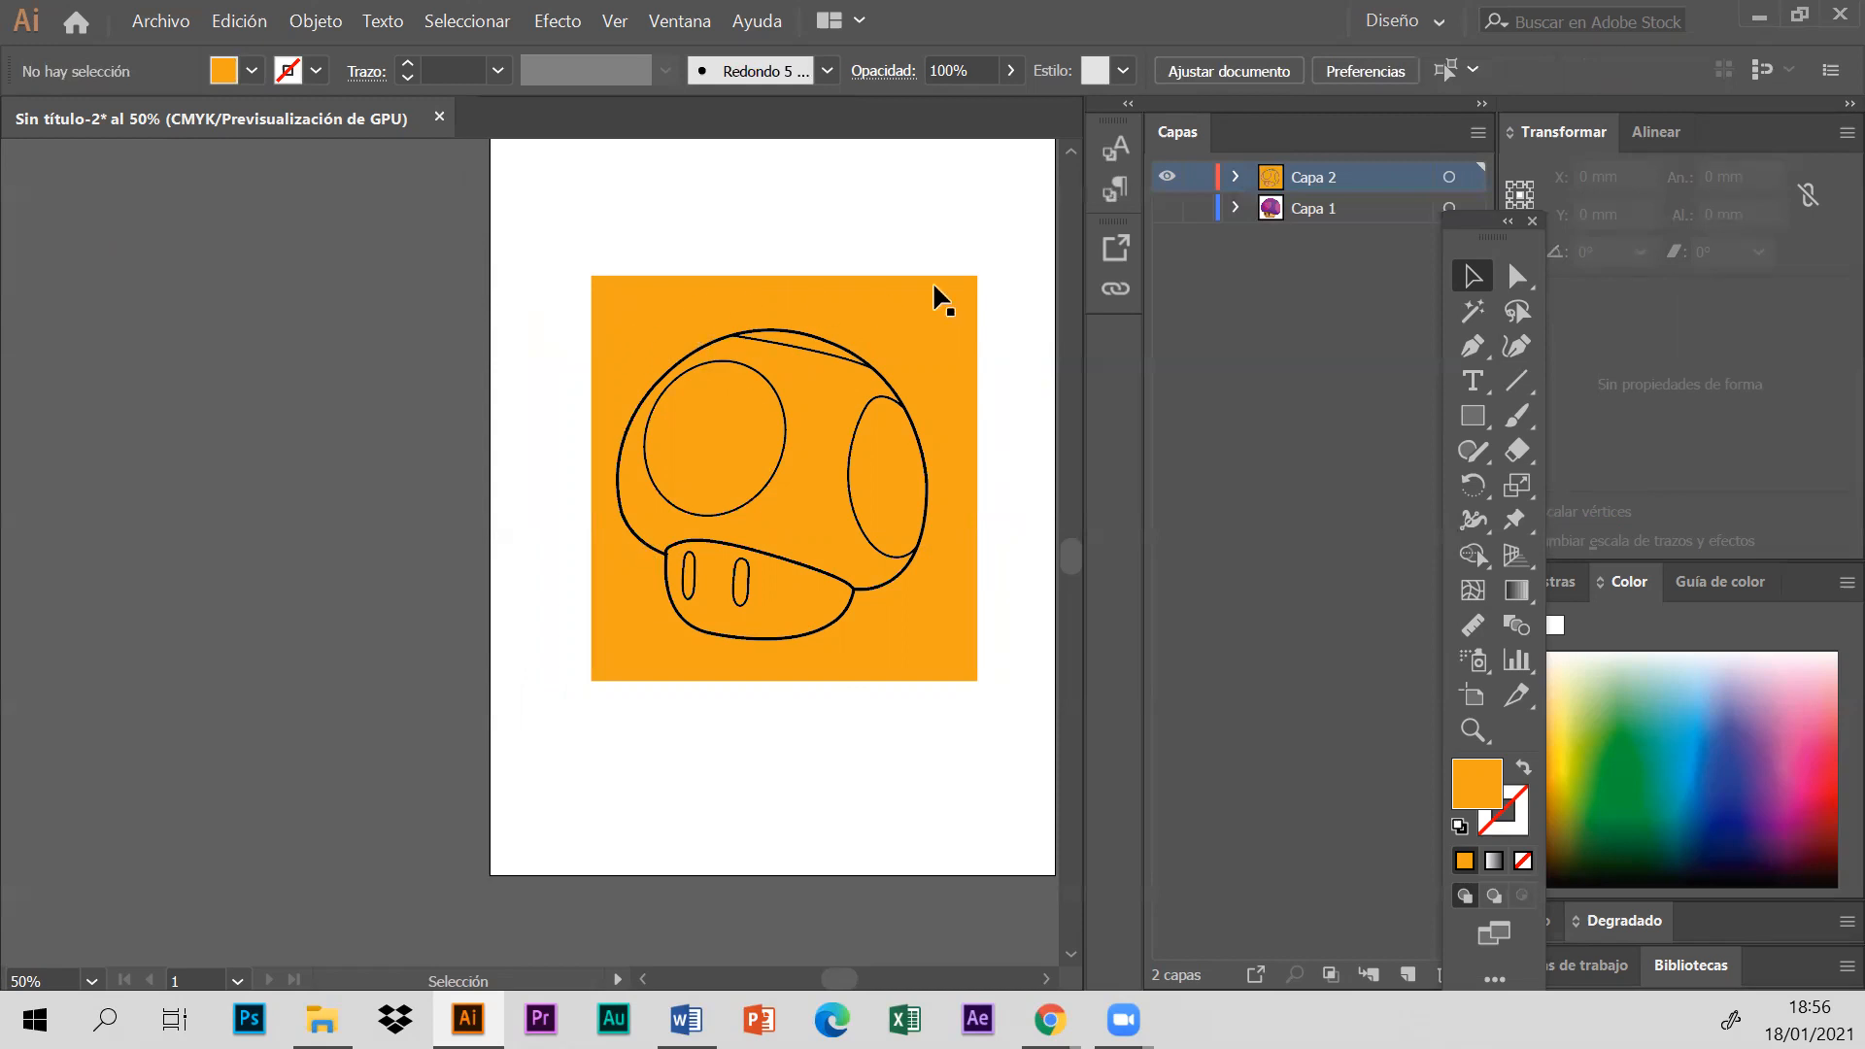
- Move the orange rectangle beside the artboard and select the mushroom group alone to check its expanded outlines
{"action": "left_click_drag", "start_coordinate": [935, 313], "coordinate": [428, 340]}
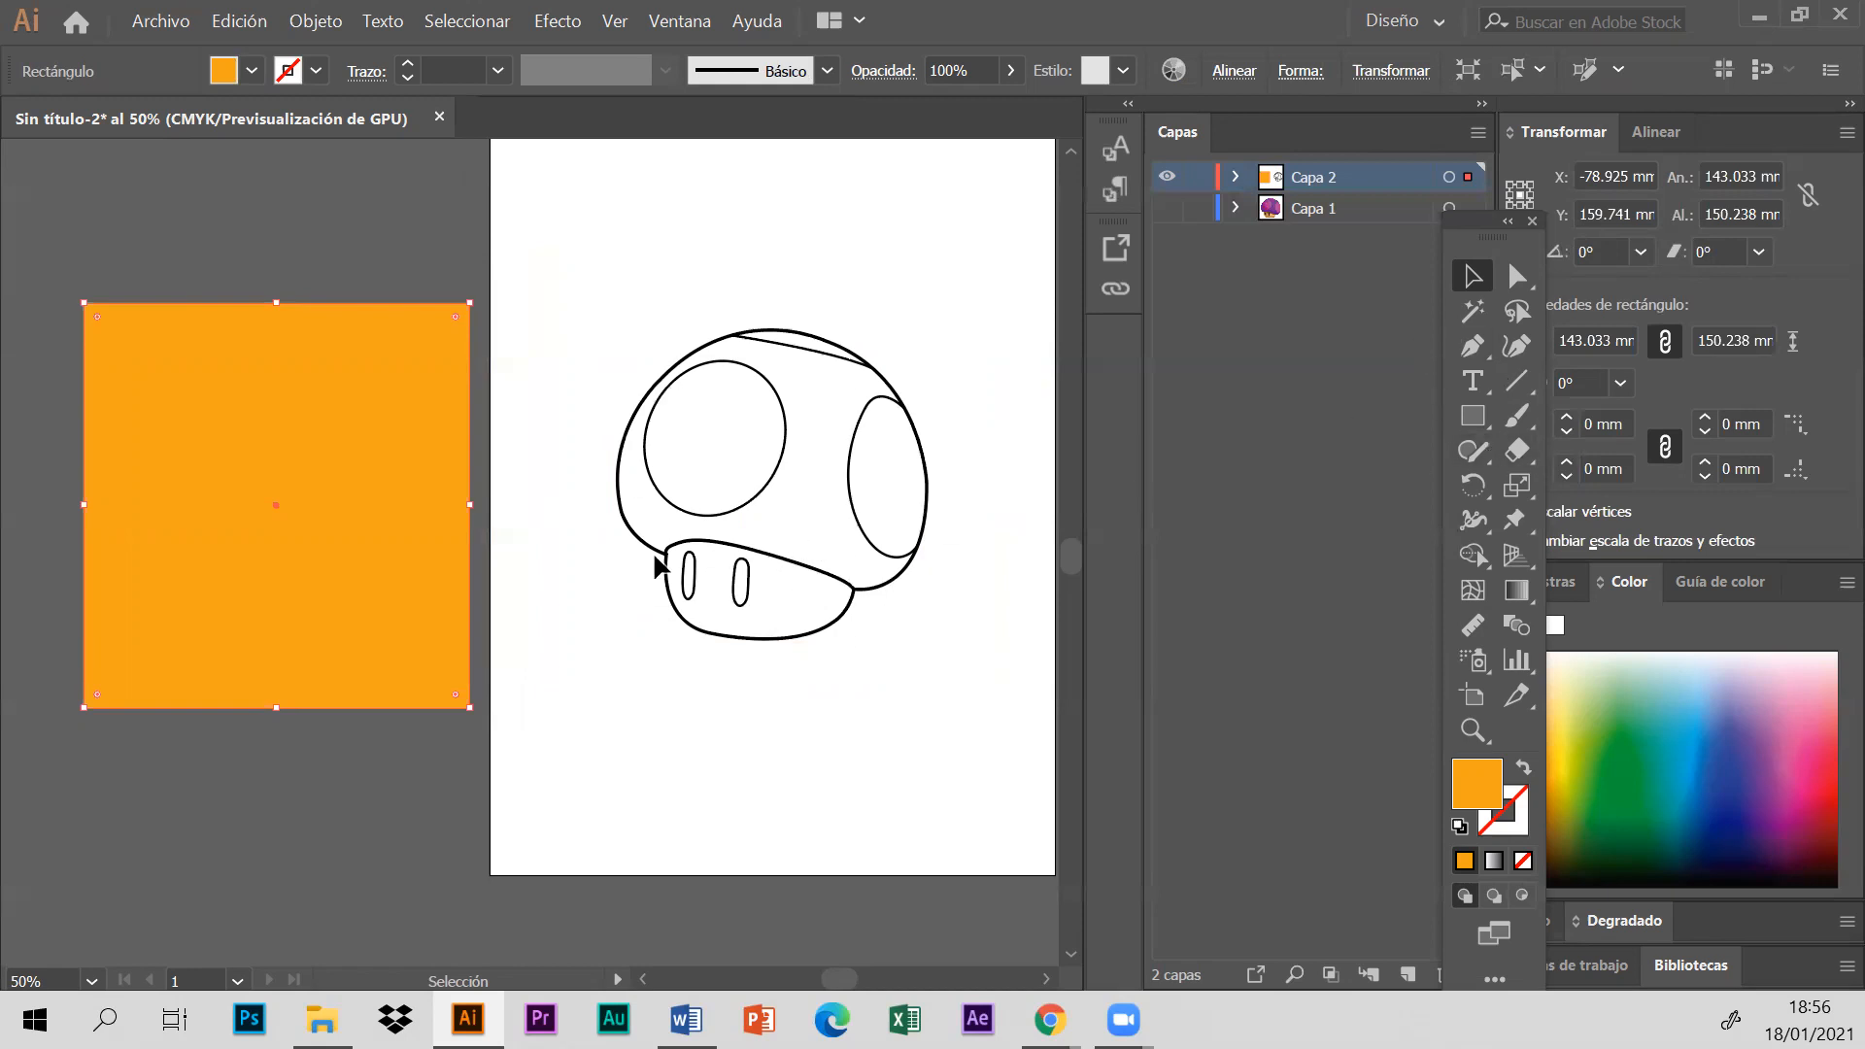
{"action": "left_click", "coordinate": [314, 20]}
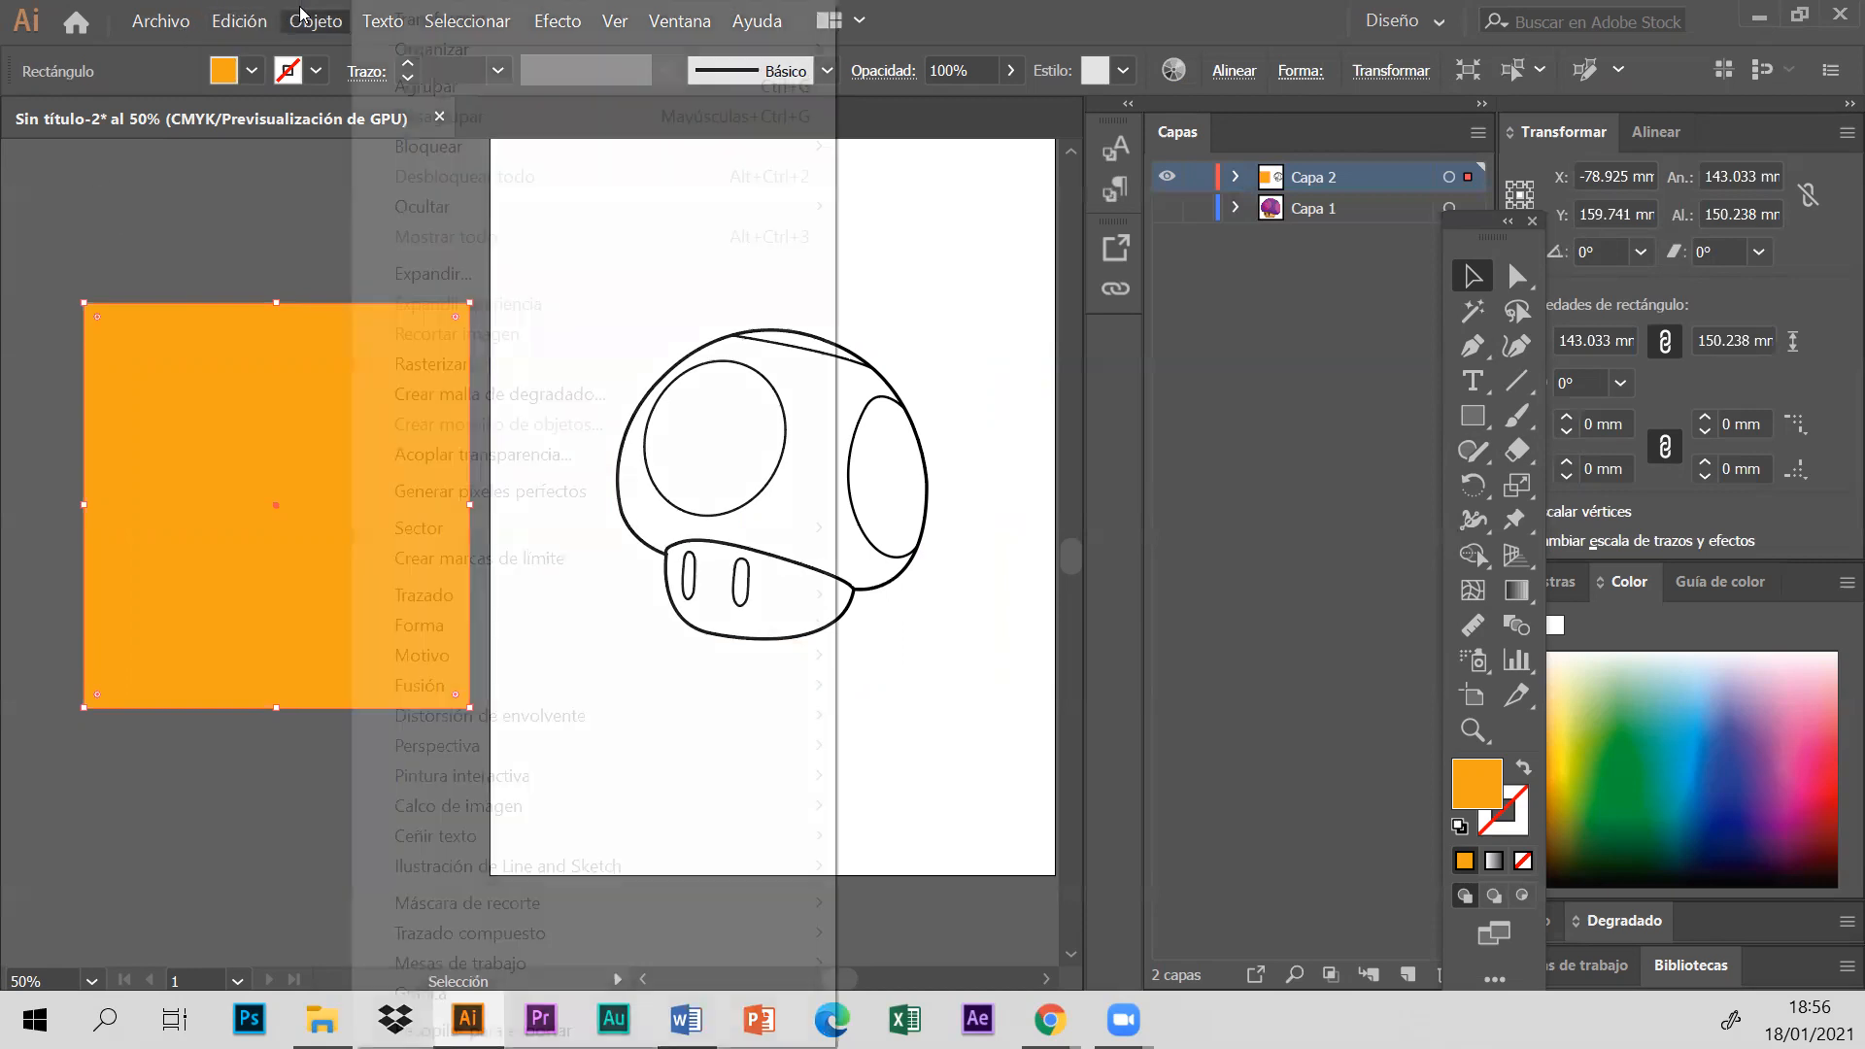
{"action": "left_click", "coordinate": [464, 271]}
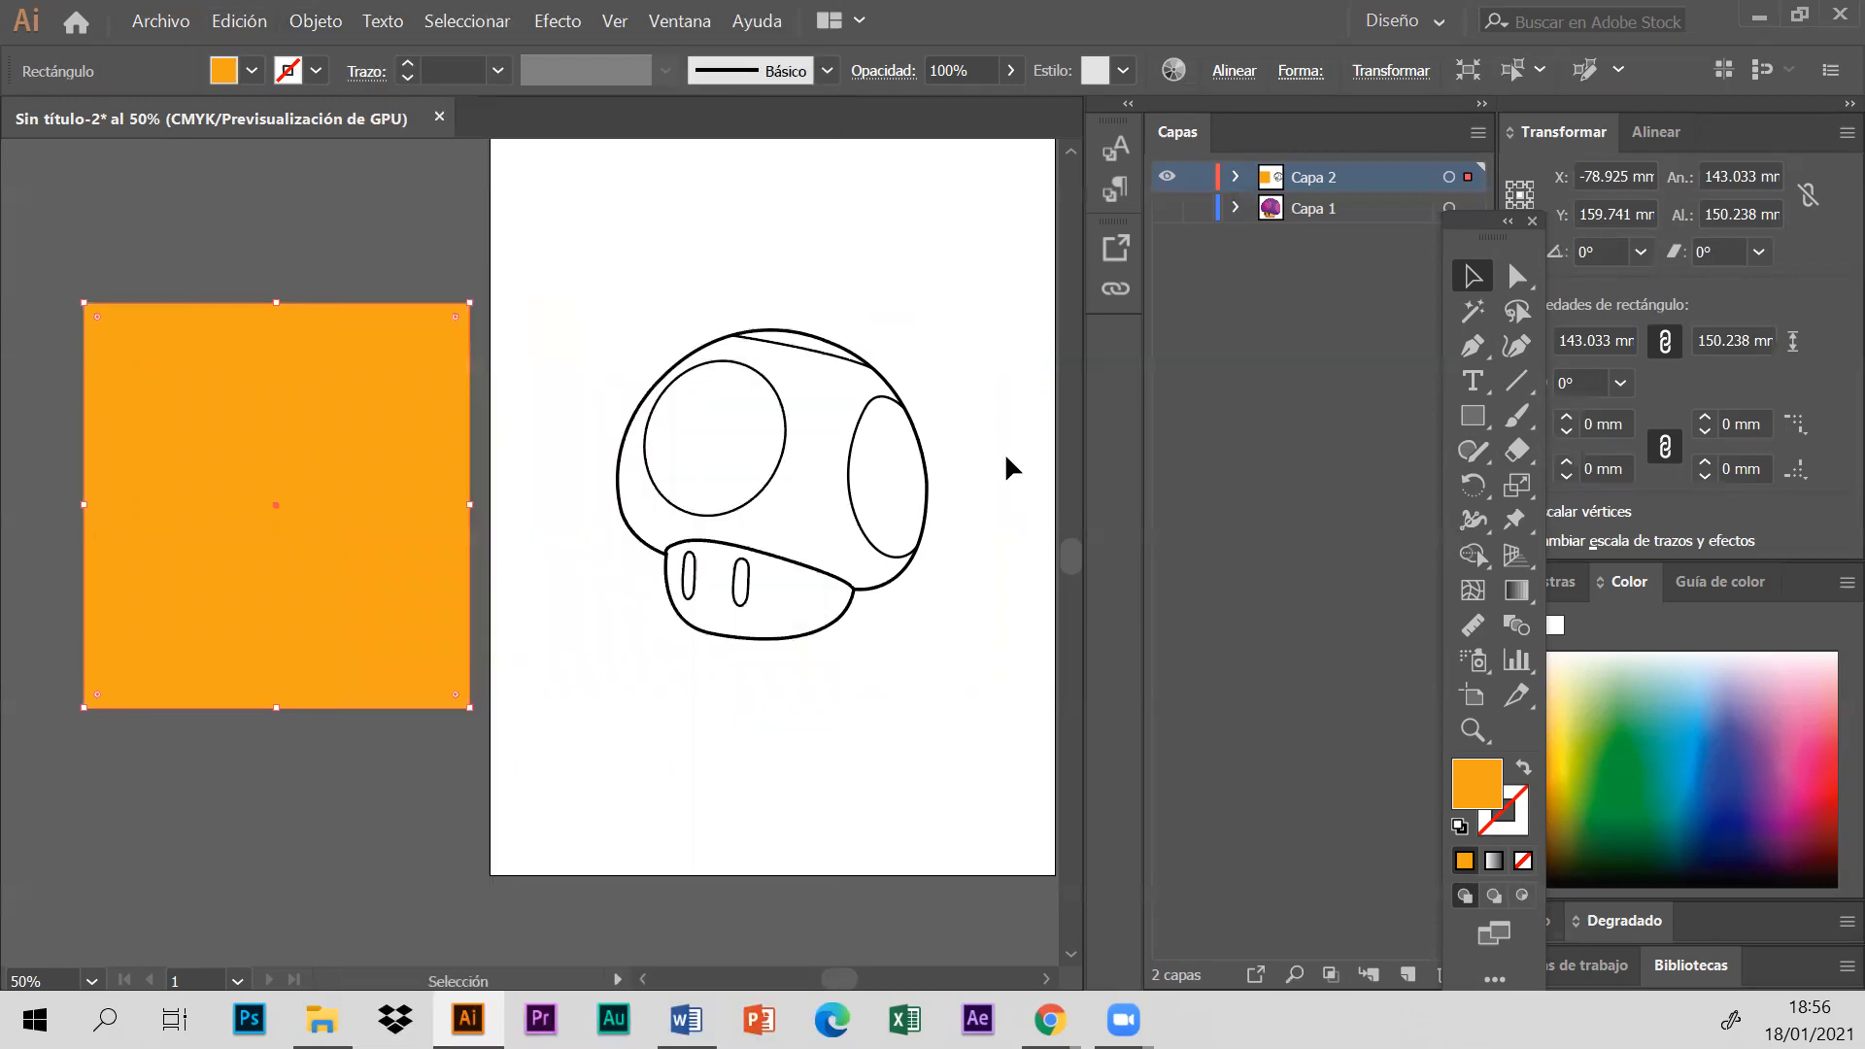
{"action": "left_click_drag", "start_coordinate": [532, 283], "coordinate": [976, 708]}
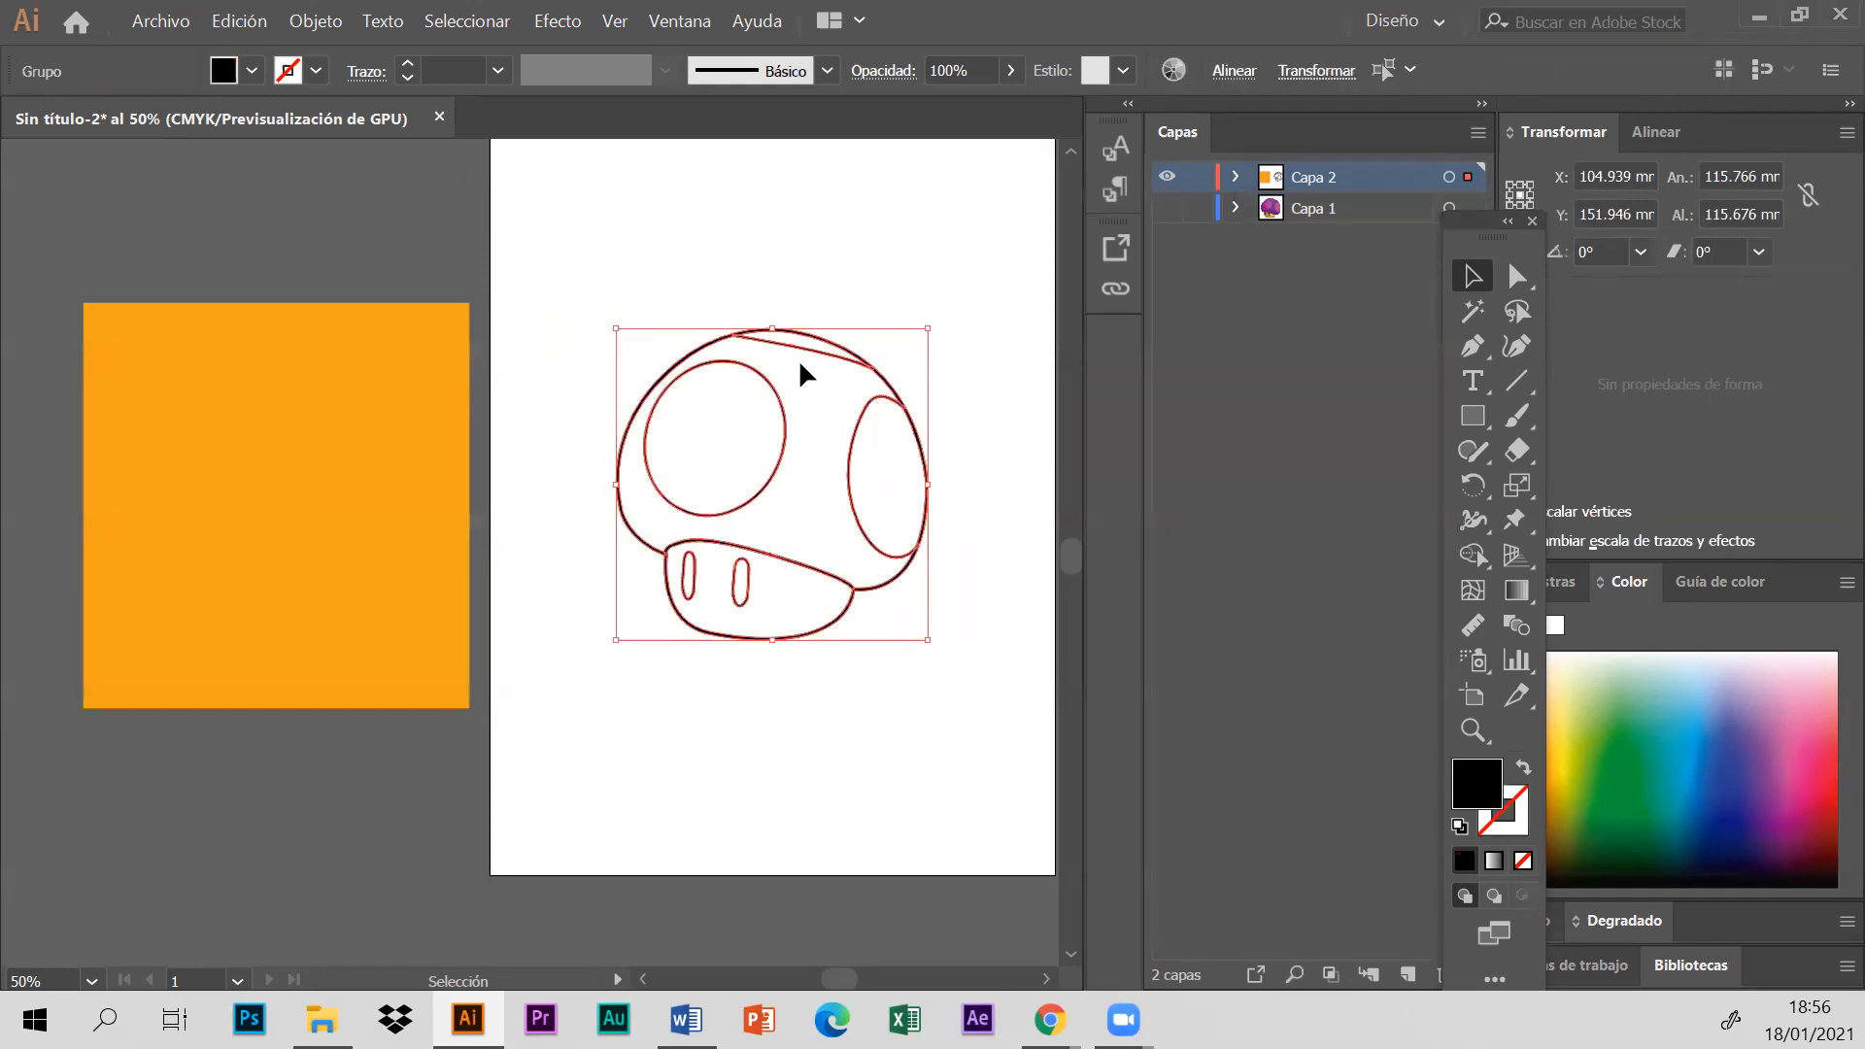
{"action": "left_click", "coordinate": [637, 278]}
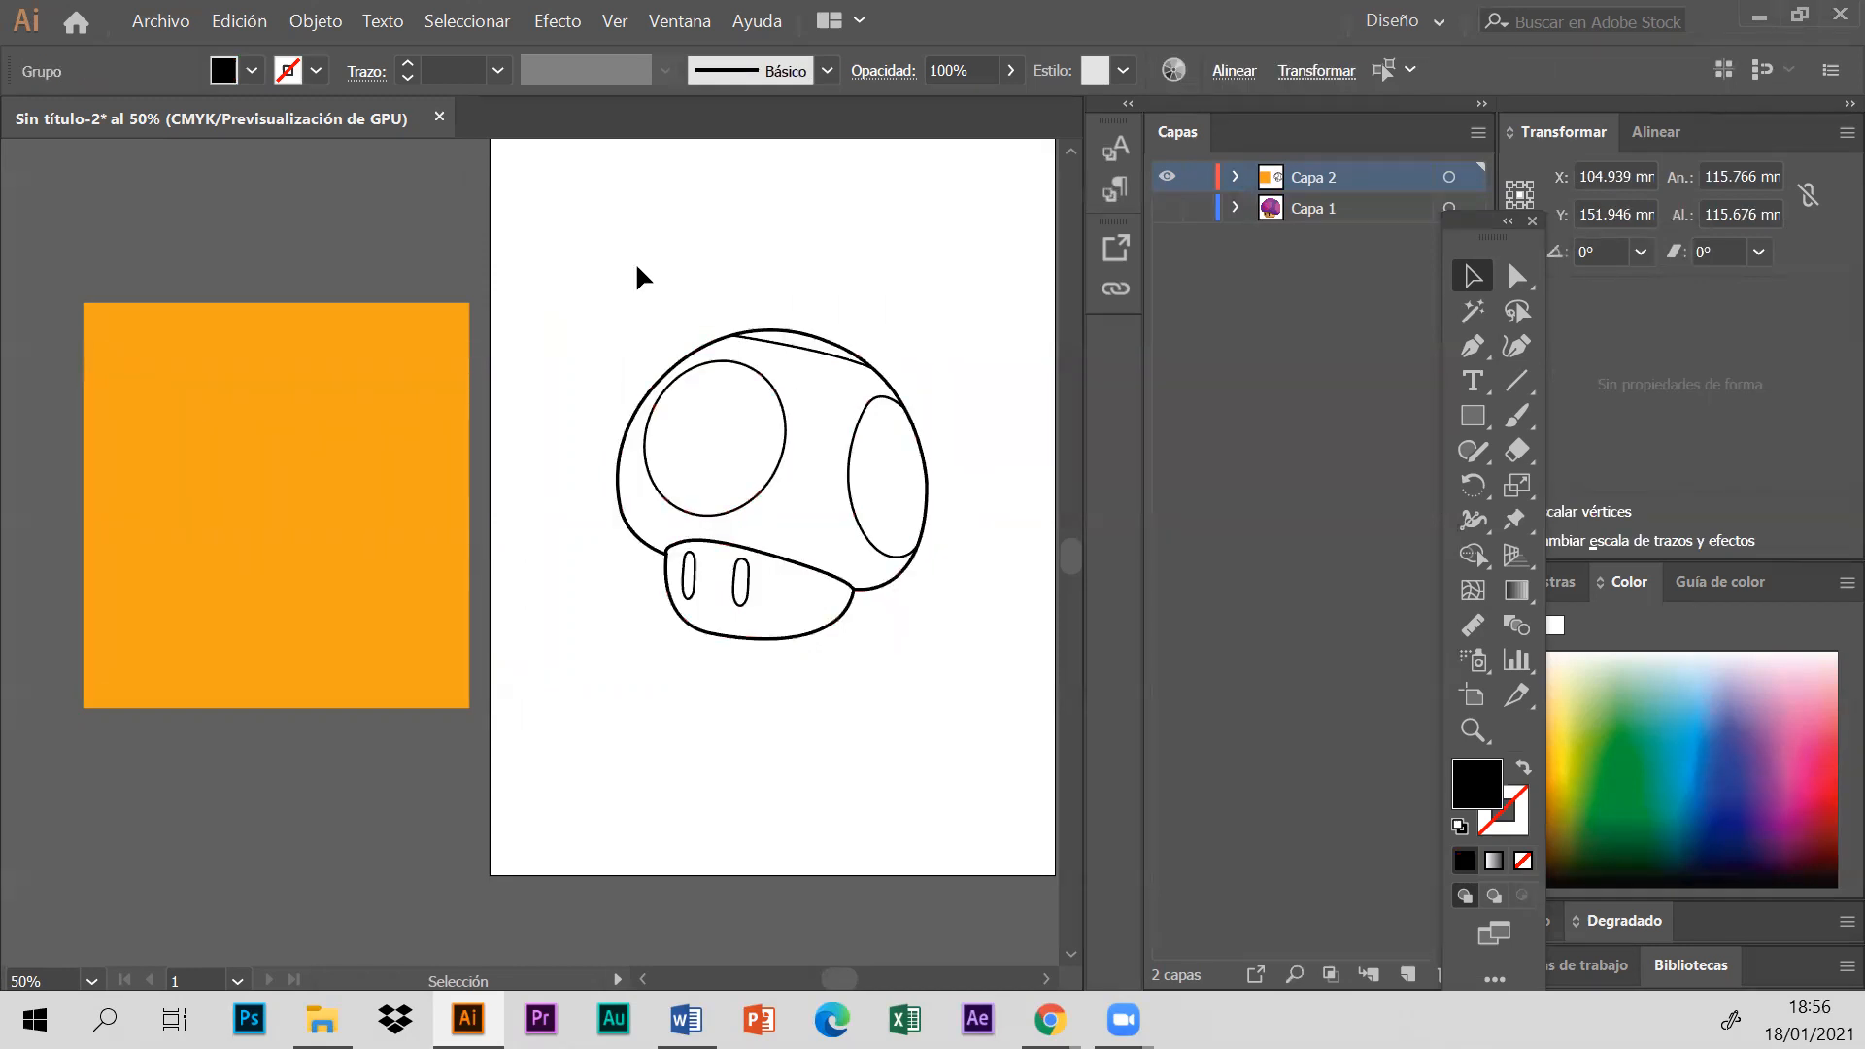
- Centre the orange rectangle behind the mushroom so that it surrounds the whole outline, and deselect it
{"action": "left_click_drag", "start_coordinate": [171, 428], "coordinate": [180, 420]}
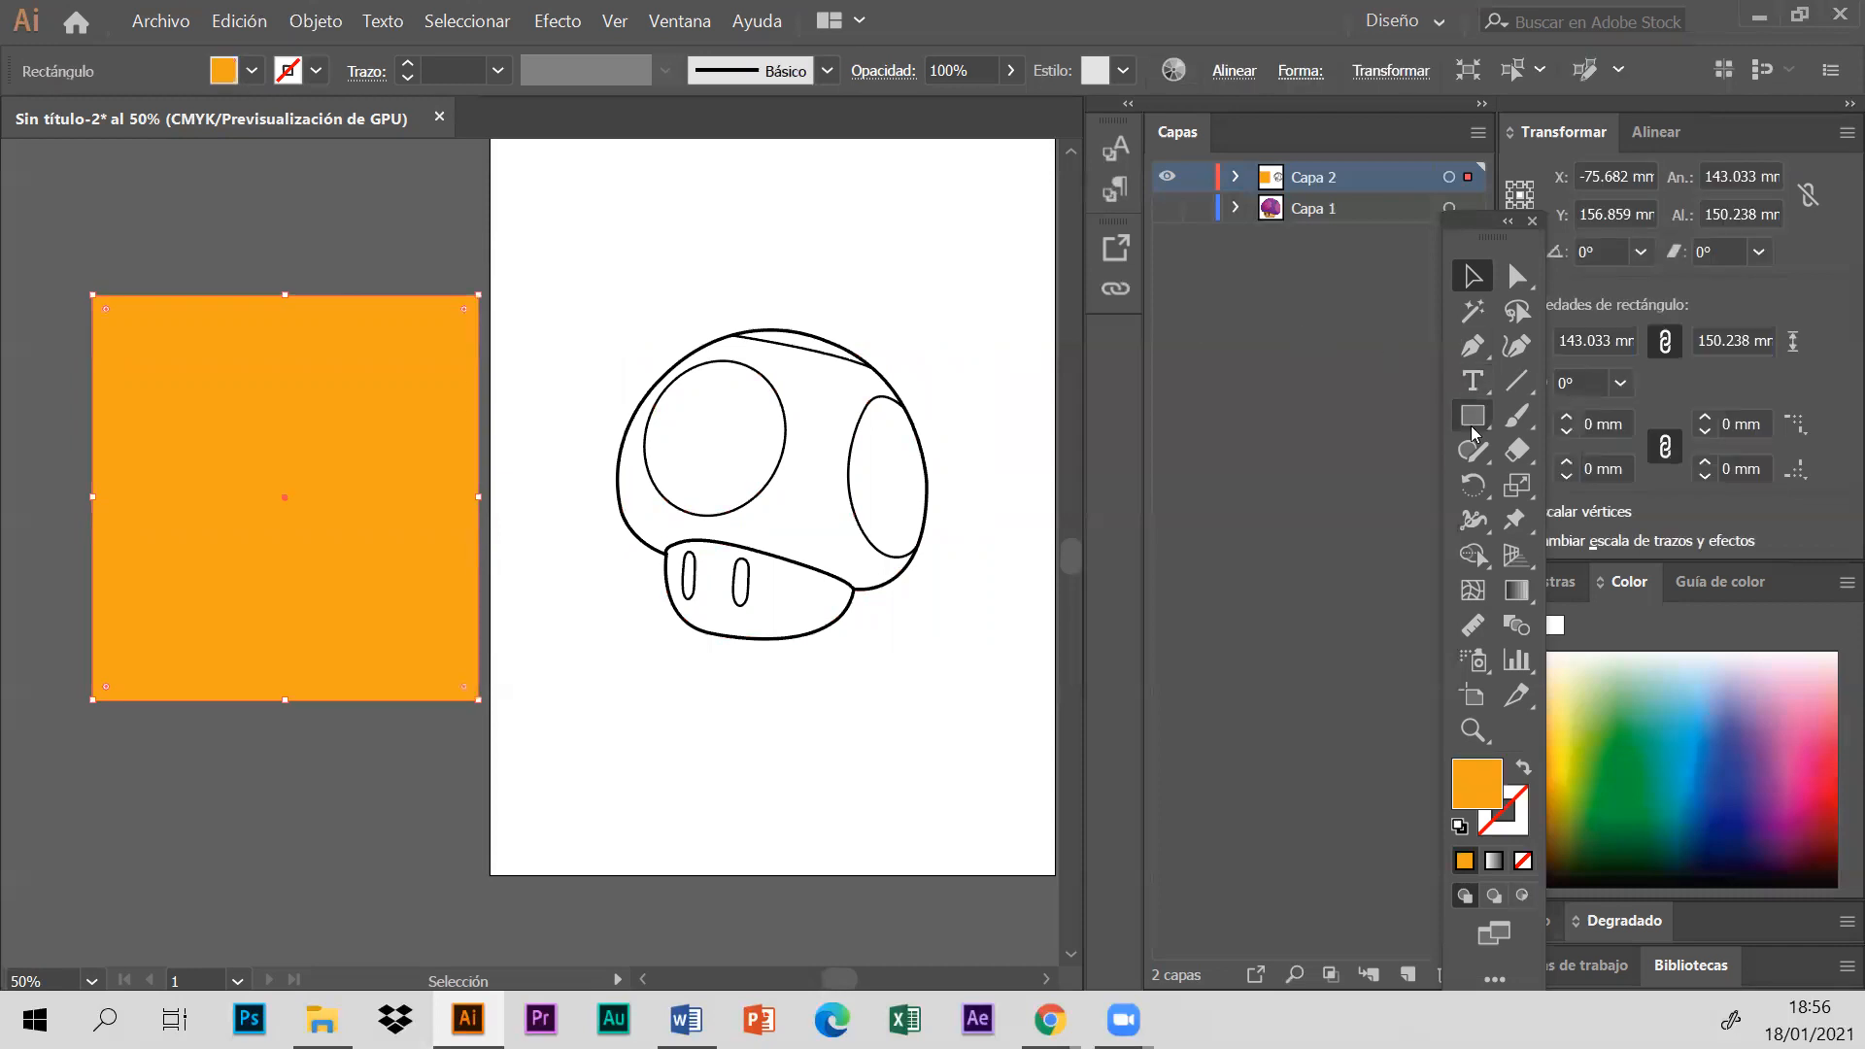
{"action": "left_click_drag", "start_coordinate": [1473, 418], "coordinate": [1231, 420]}
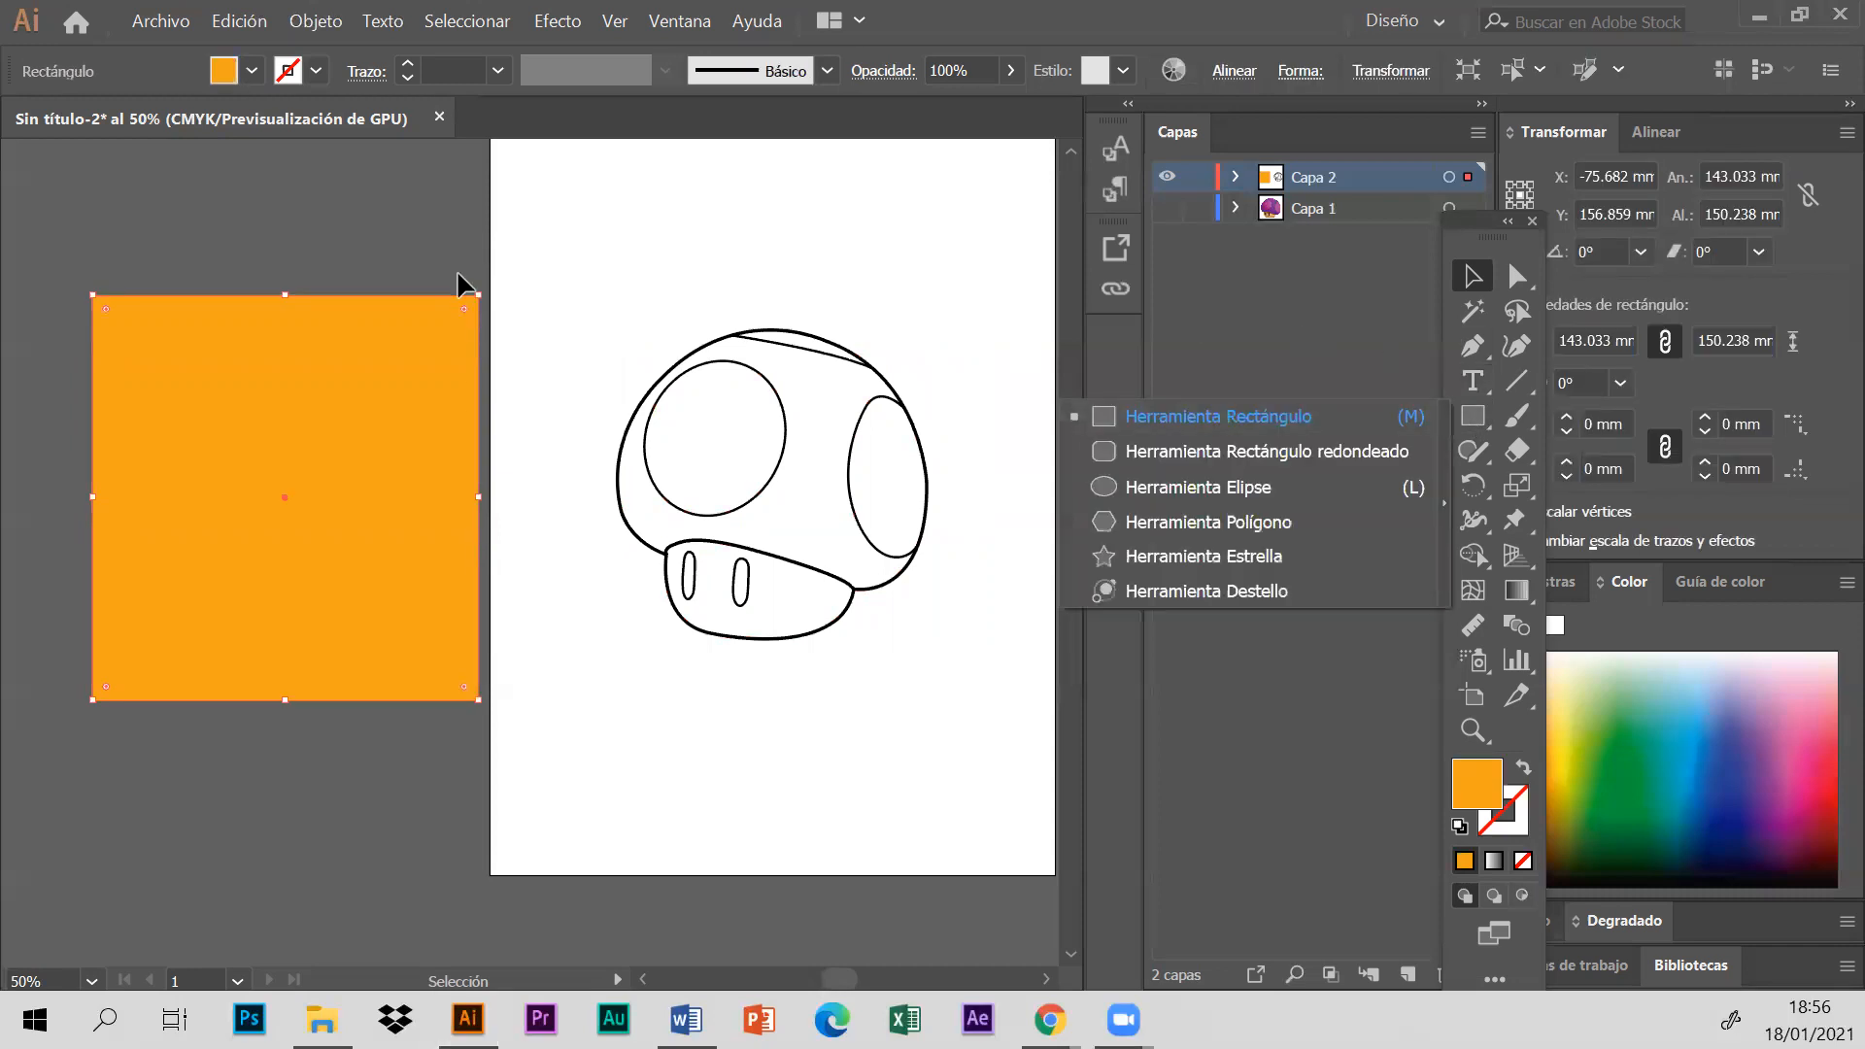
{"action": "left_click", "coordinate": [382, 276]}
{"action": "left_click_drag", "start_coordinate": [302, 473], "coordinate": [749, 446]}
{"action": "left_click", "coordinate": [754, 244]}
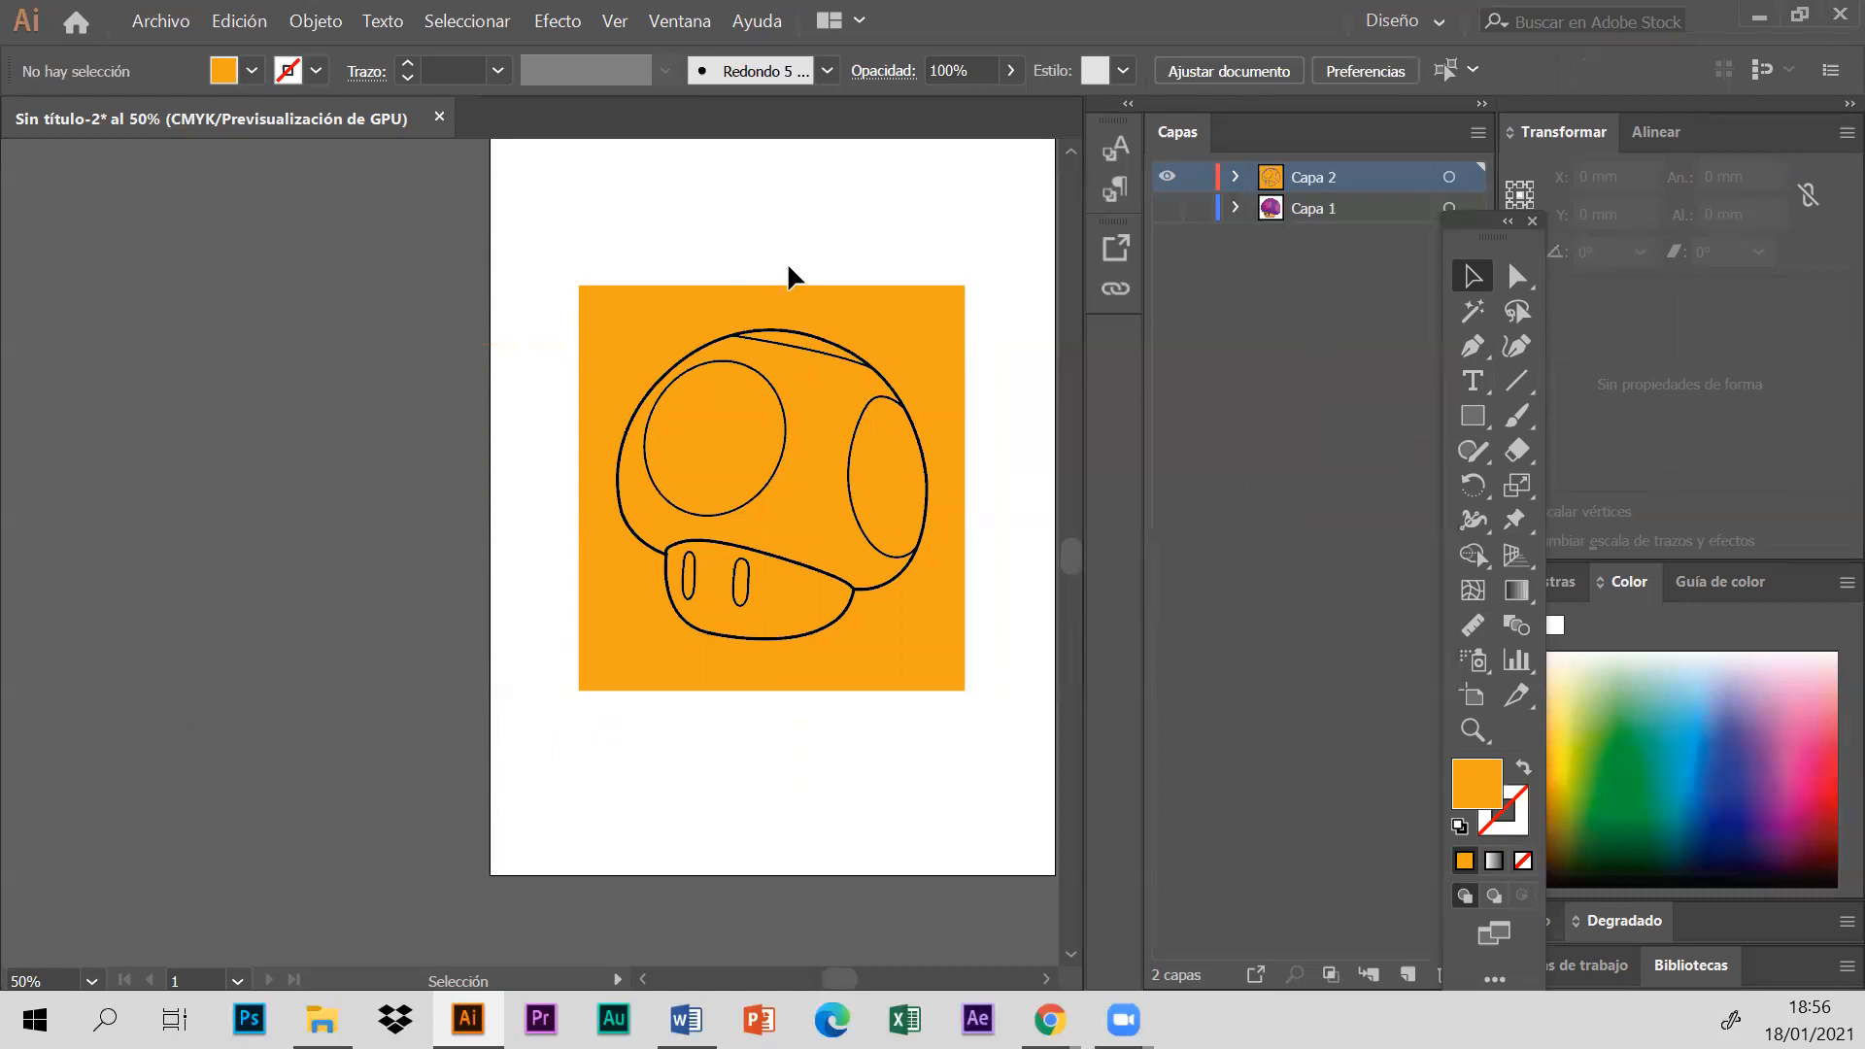
- Select the rectangle and the mushroom together, and try to bring up the Buscatrazos (Pathfinder) options
{"action": "left_click_drag", "start_coordinate": [499, 275], "coordinate": [1012, 847]}
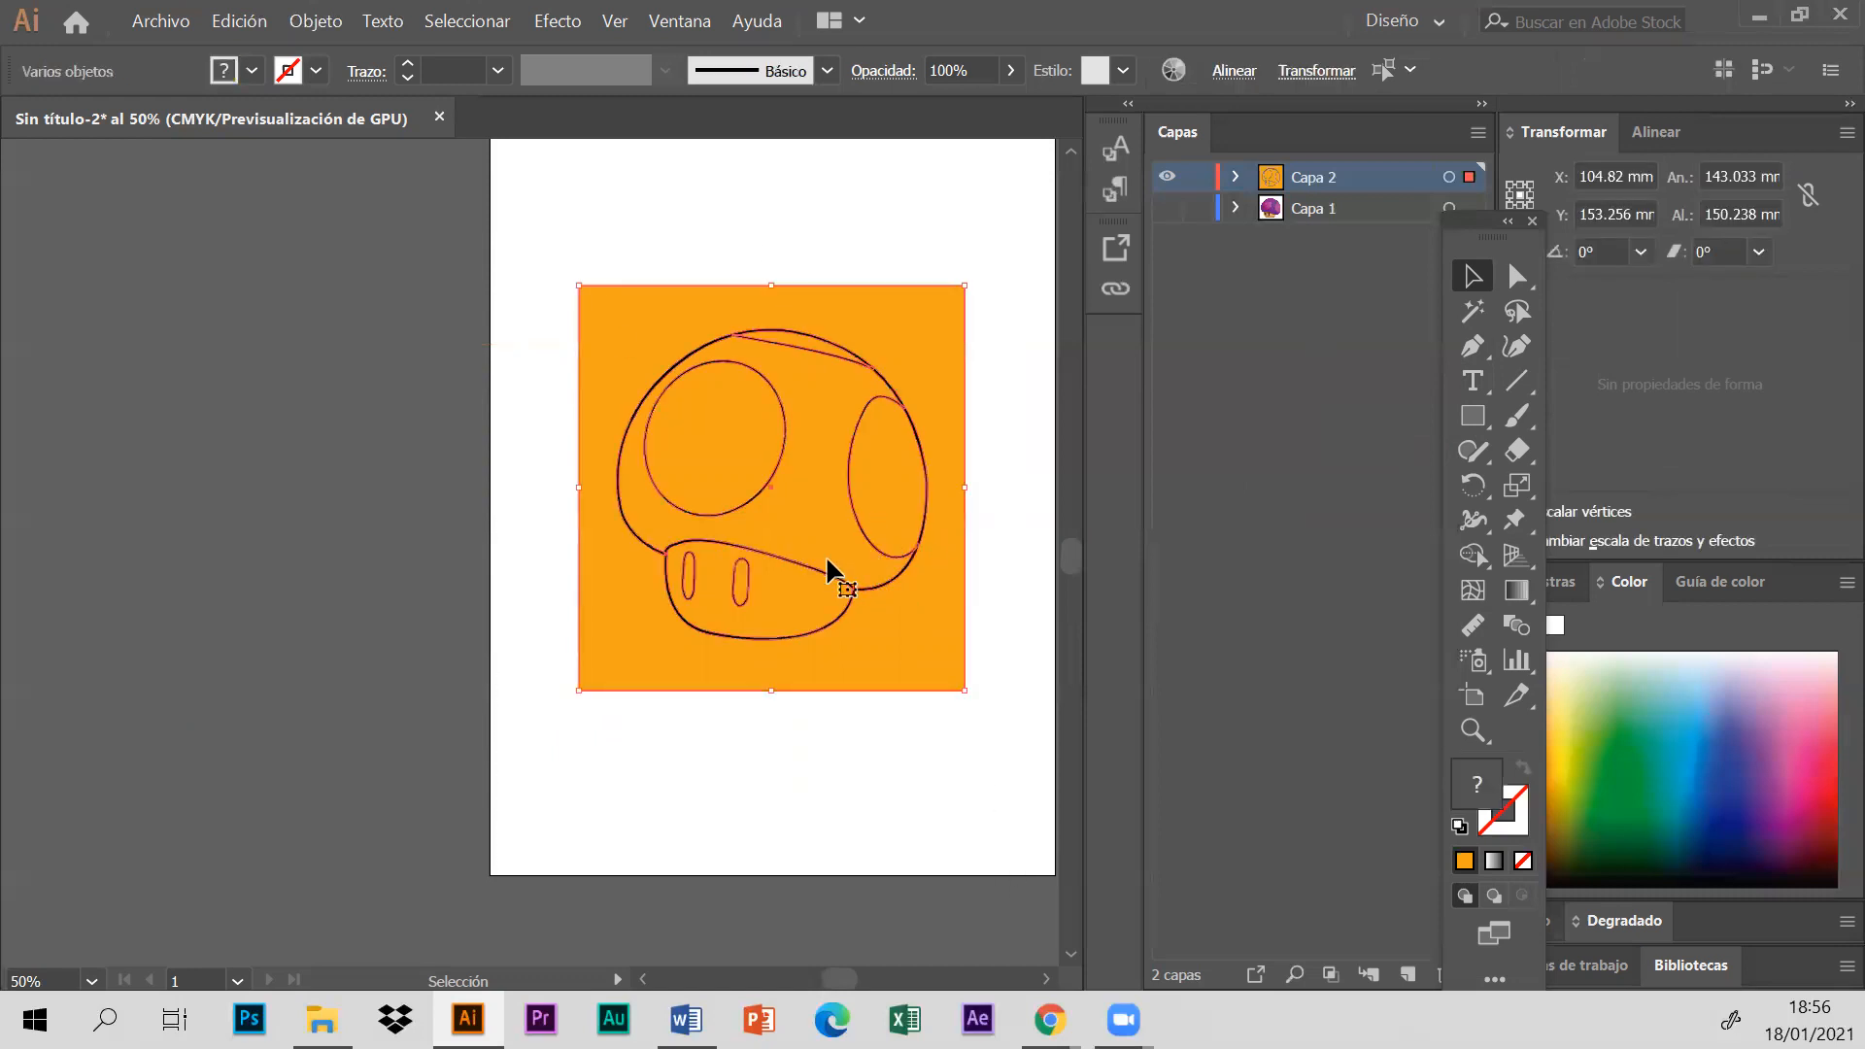
{"action": "left_click_drag", "start_coordinate": [1494, 229], "coordinate": [223, 254]}
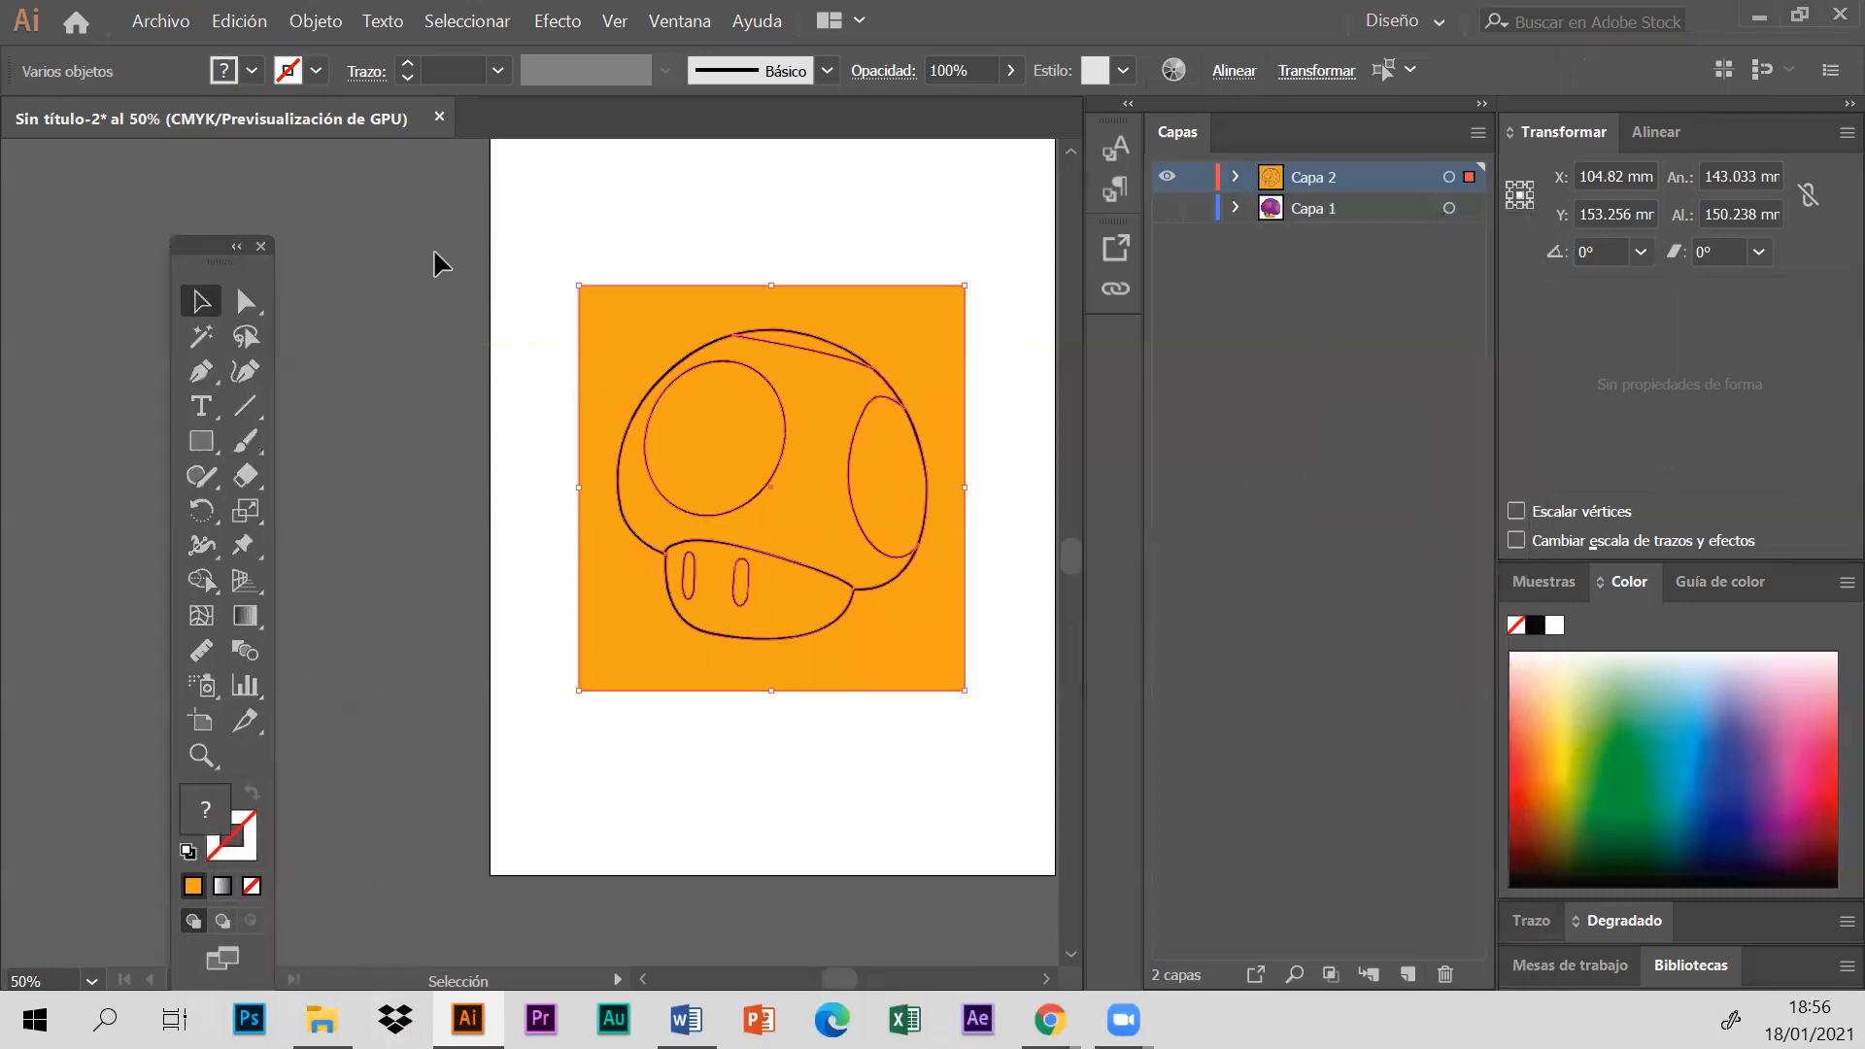
{"action": "left_click", "coordinate": [683, 18]}
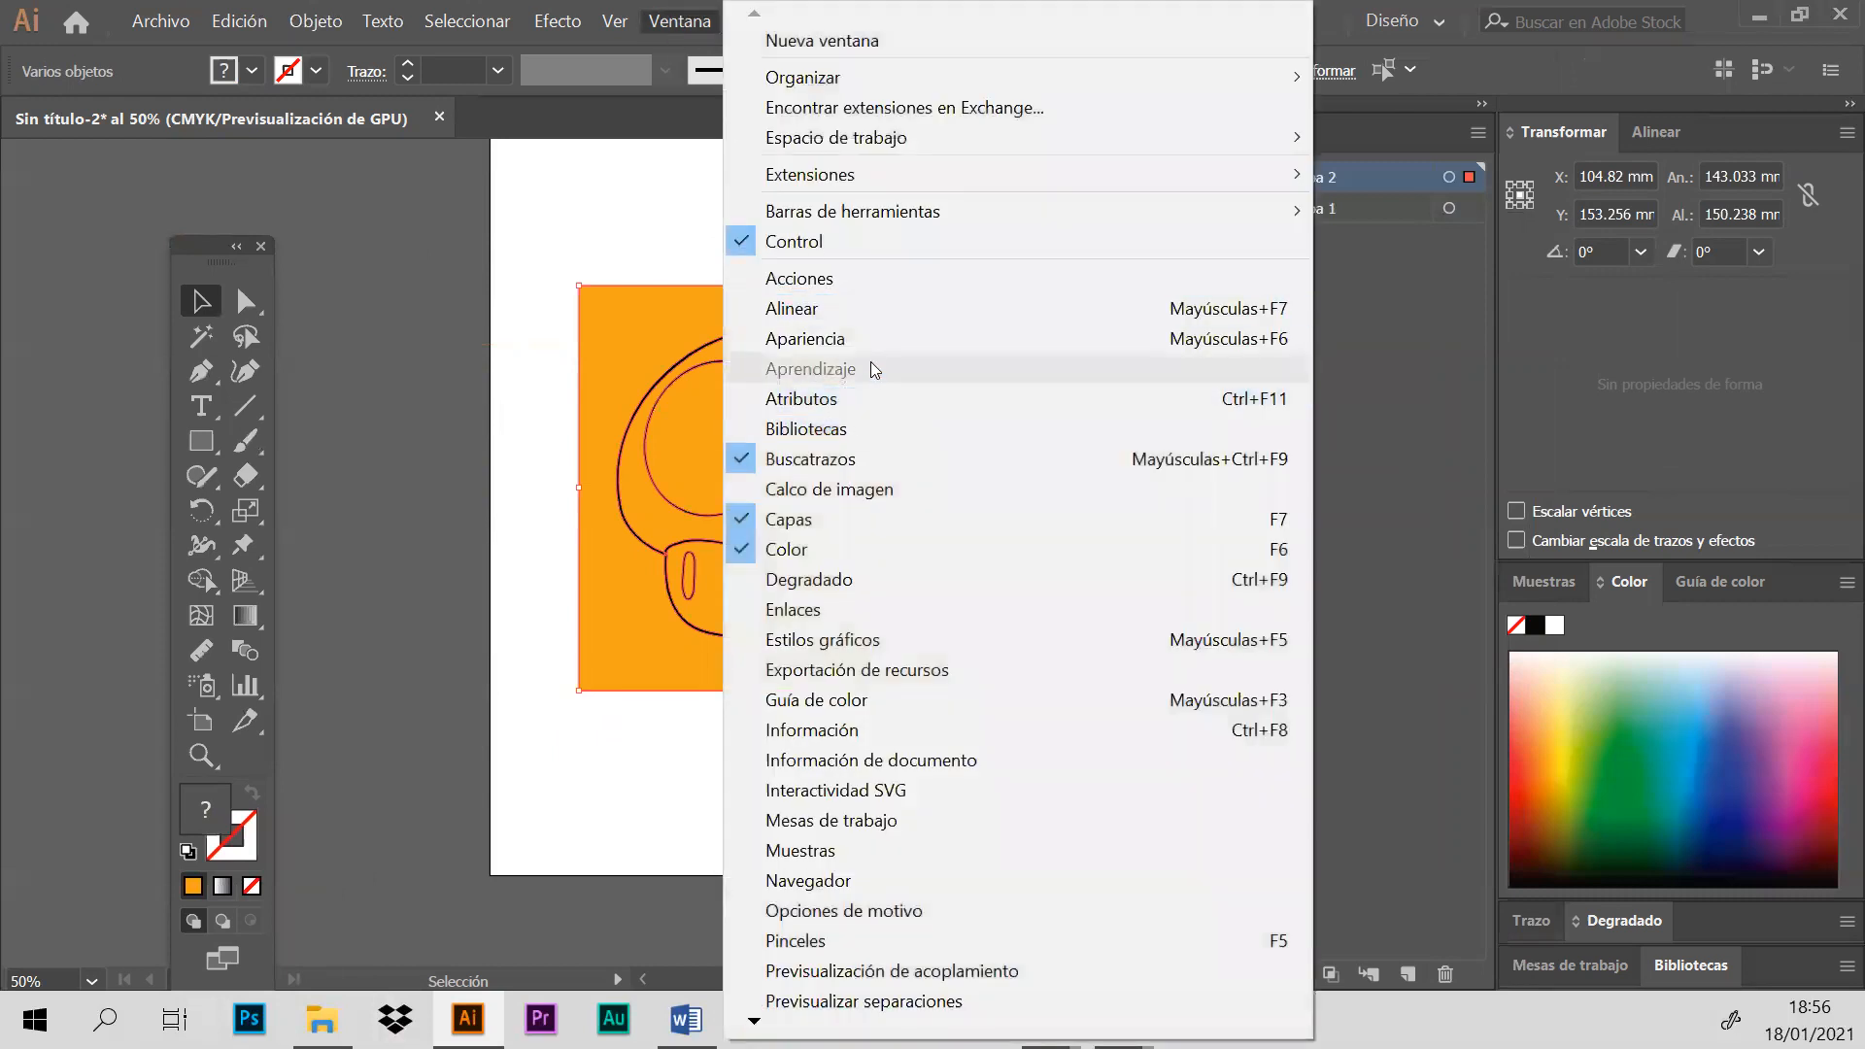
{"action": "left_click", "coordinate": [833, 468]}
{"action": "left_click", "coordinate": [680, 21]}
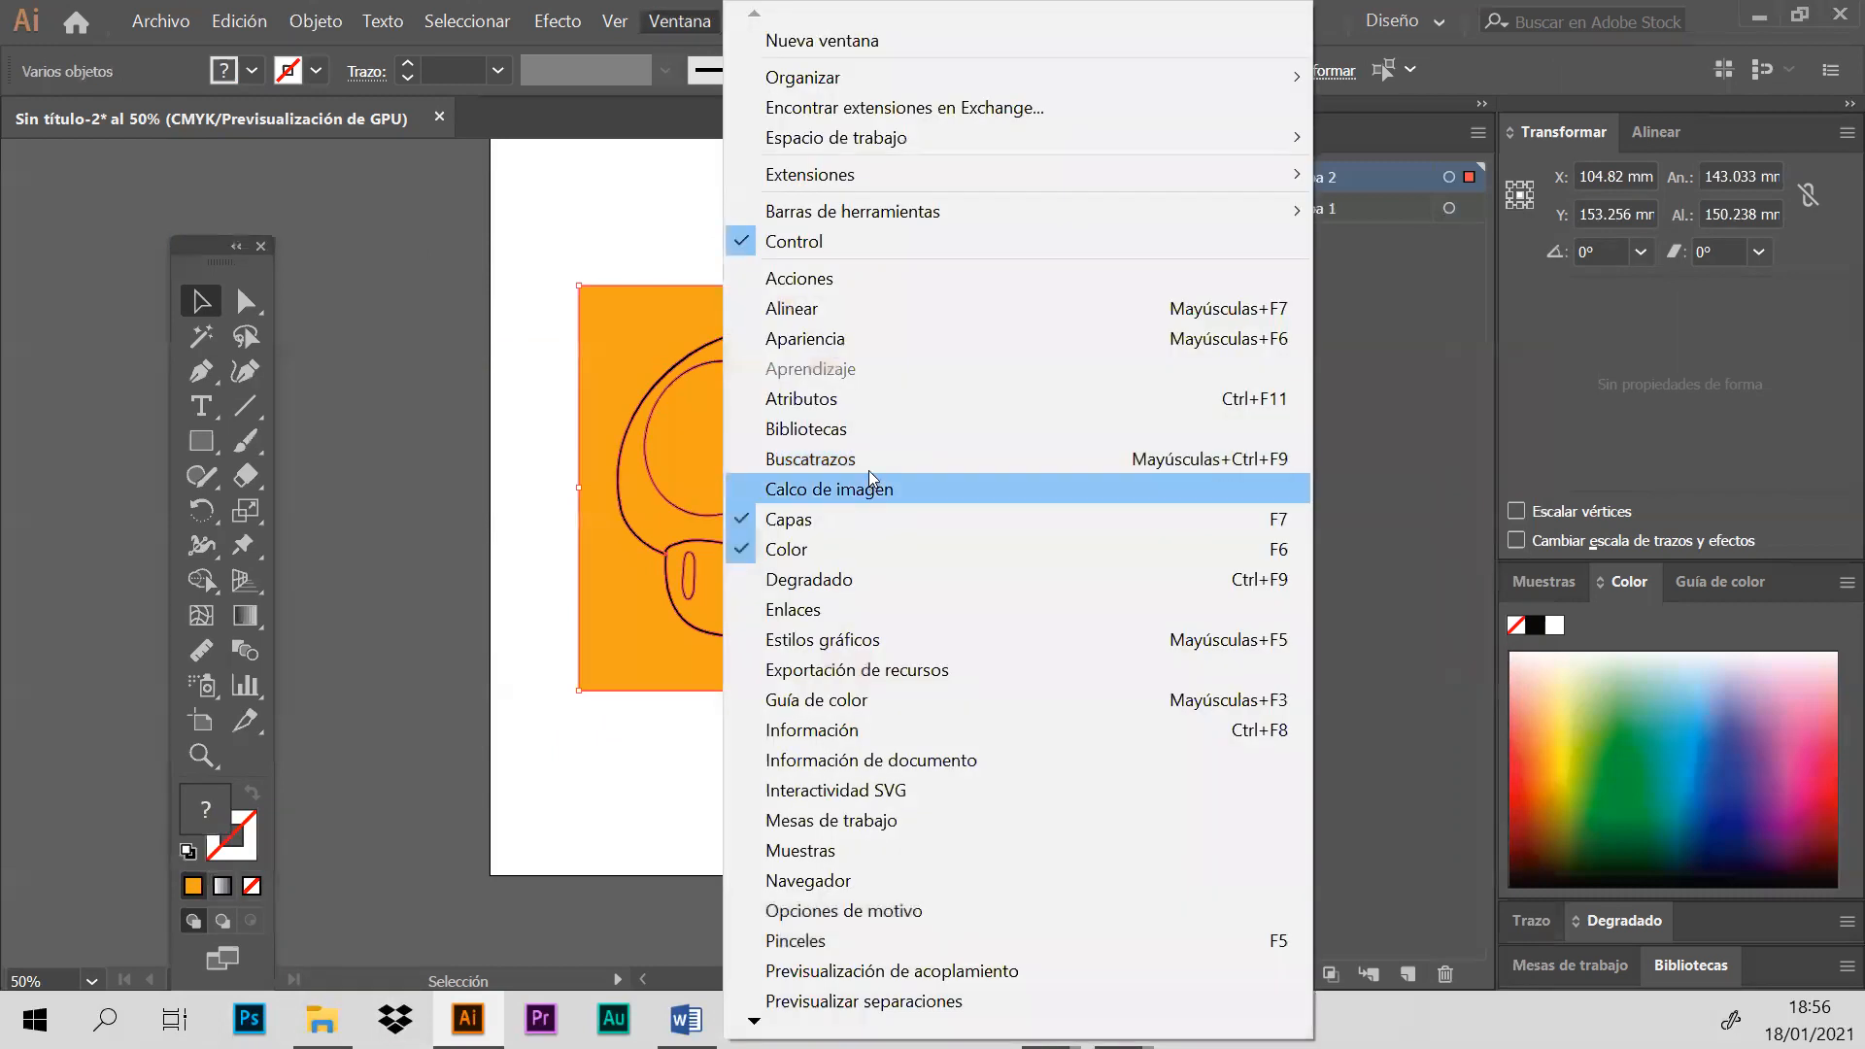
{"action": "left_click", "coordinate": [868, 471]}
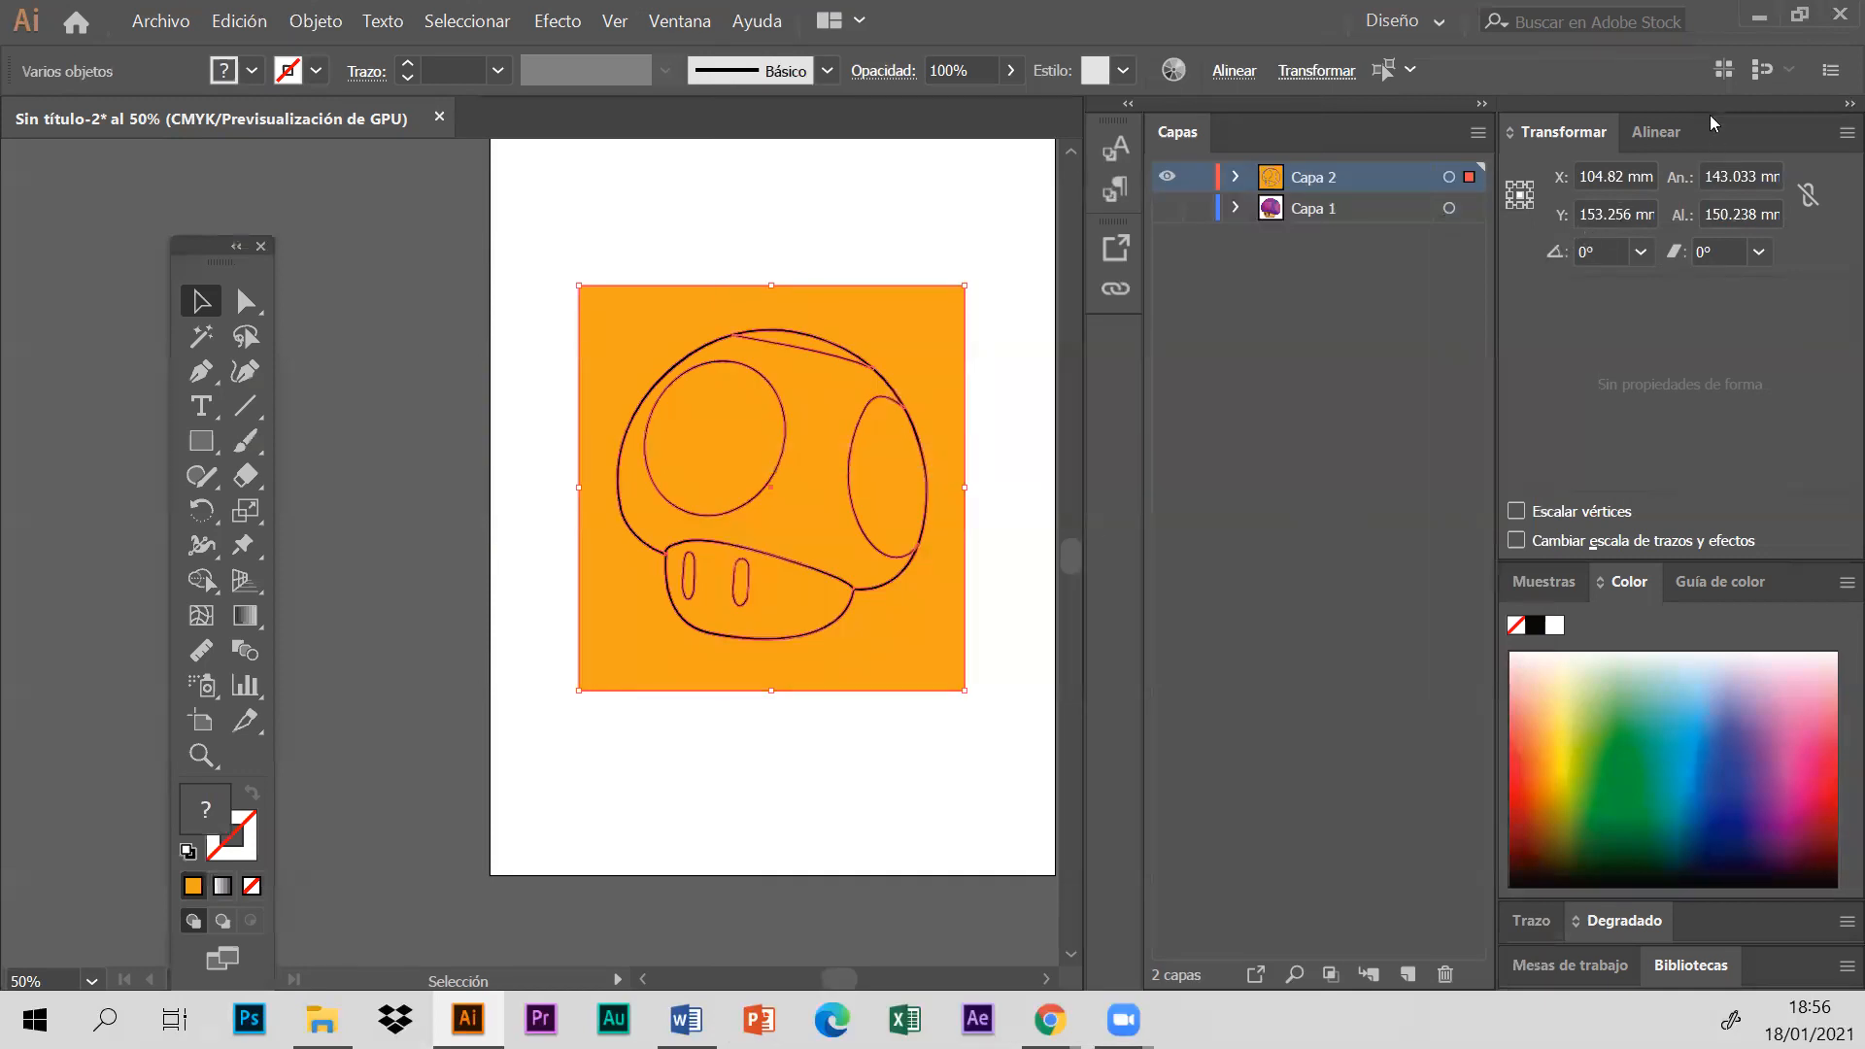
- Detach and close the Transformar panel, and collapse the docked colour panels to icons to free up workspace
{"action": "left_click_drag", "start_coordinate": [1727, 134], "coordinate": [1340, 338]}
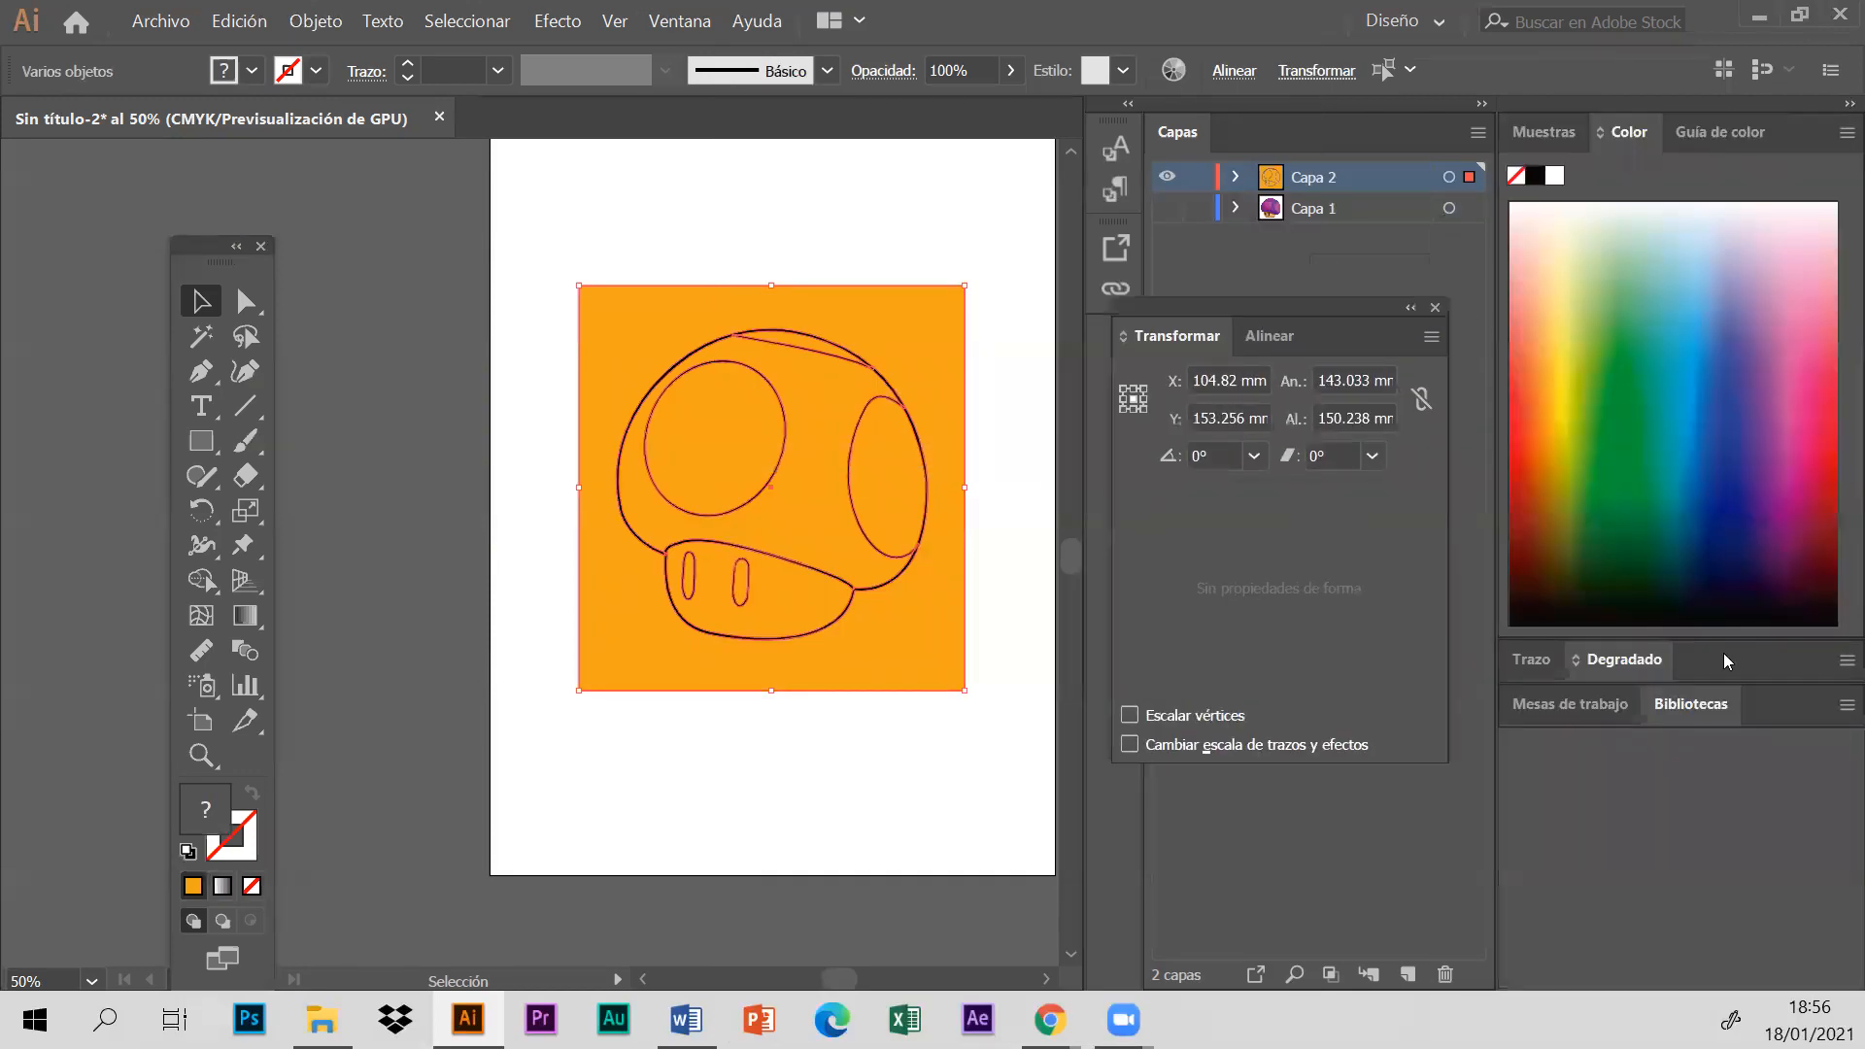
{"action": "left_click", "coordinate": [1843, 136]}
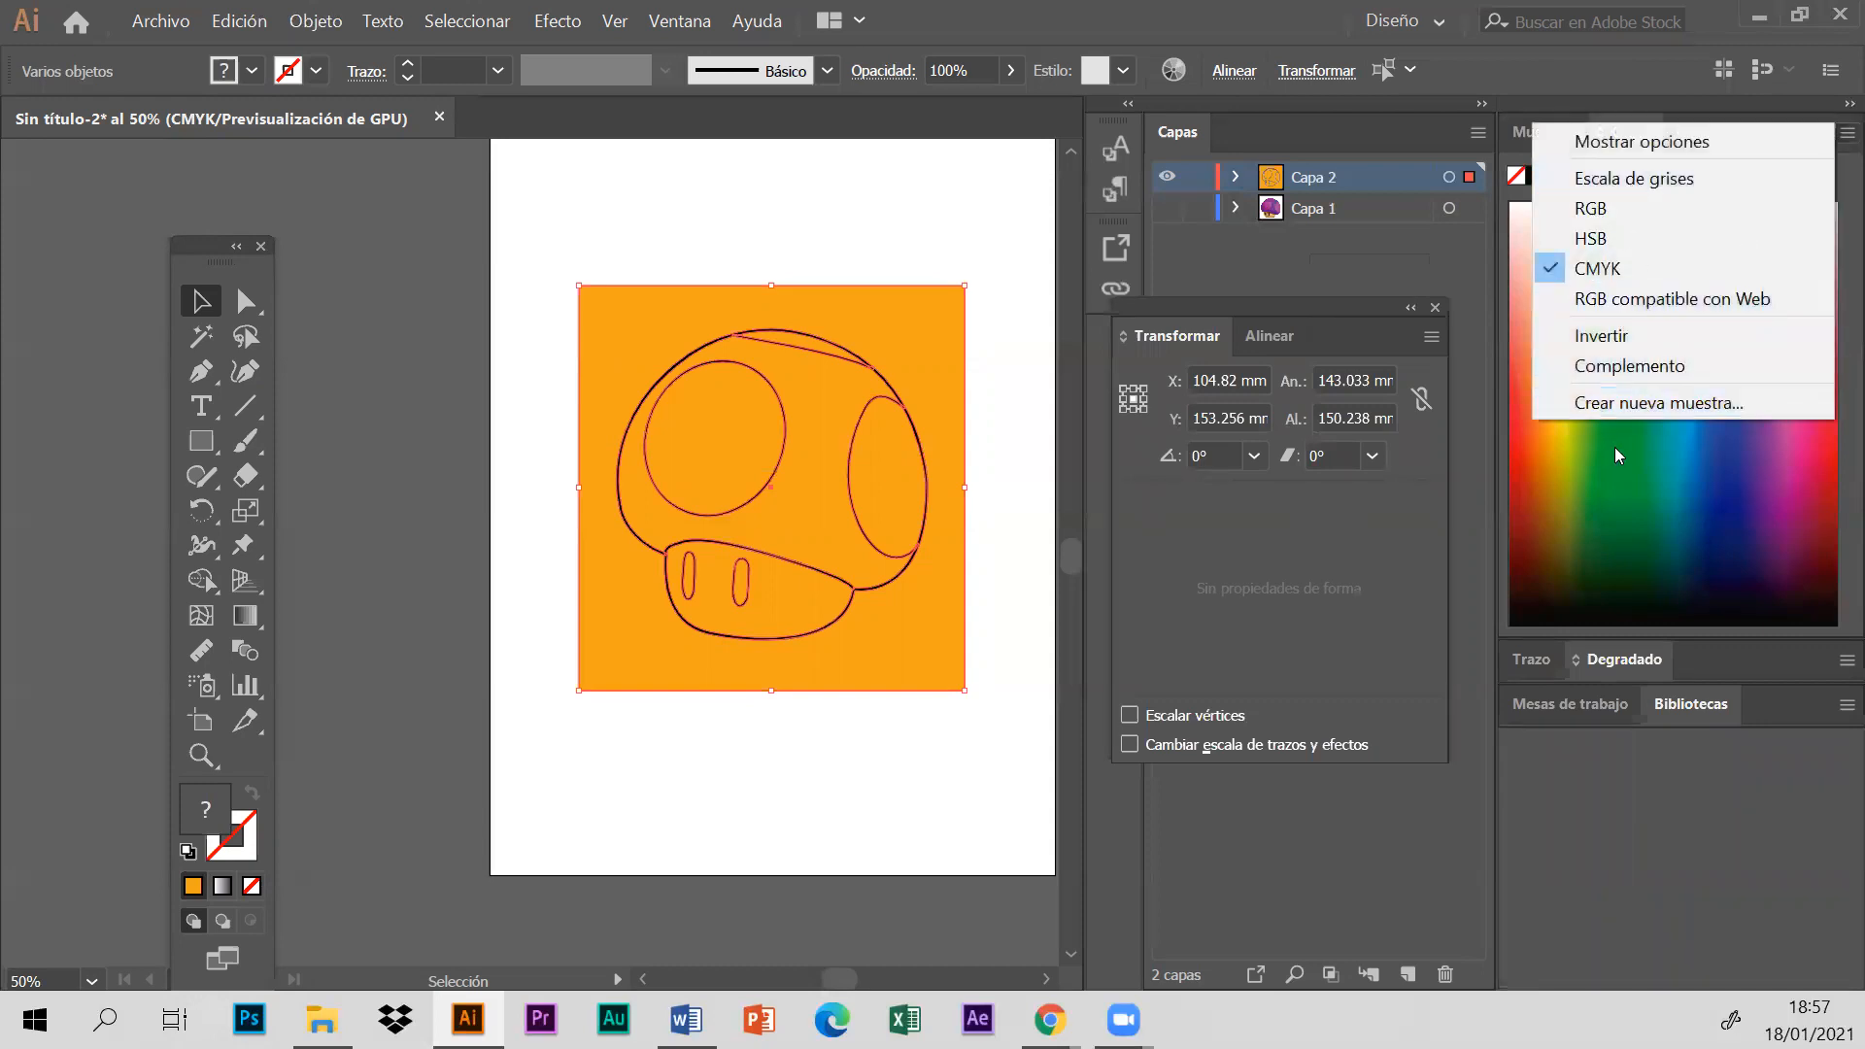
{"action": "left_click", "coordinate": [1843, 114]}
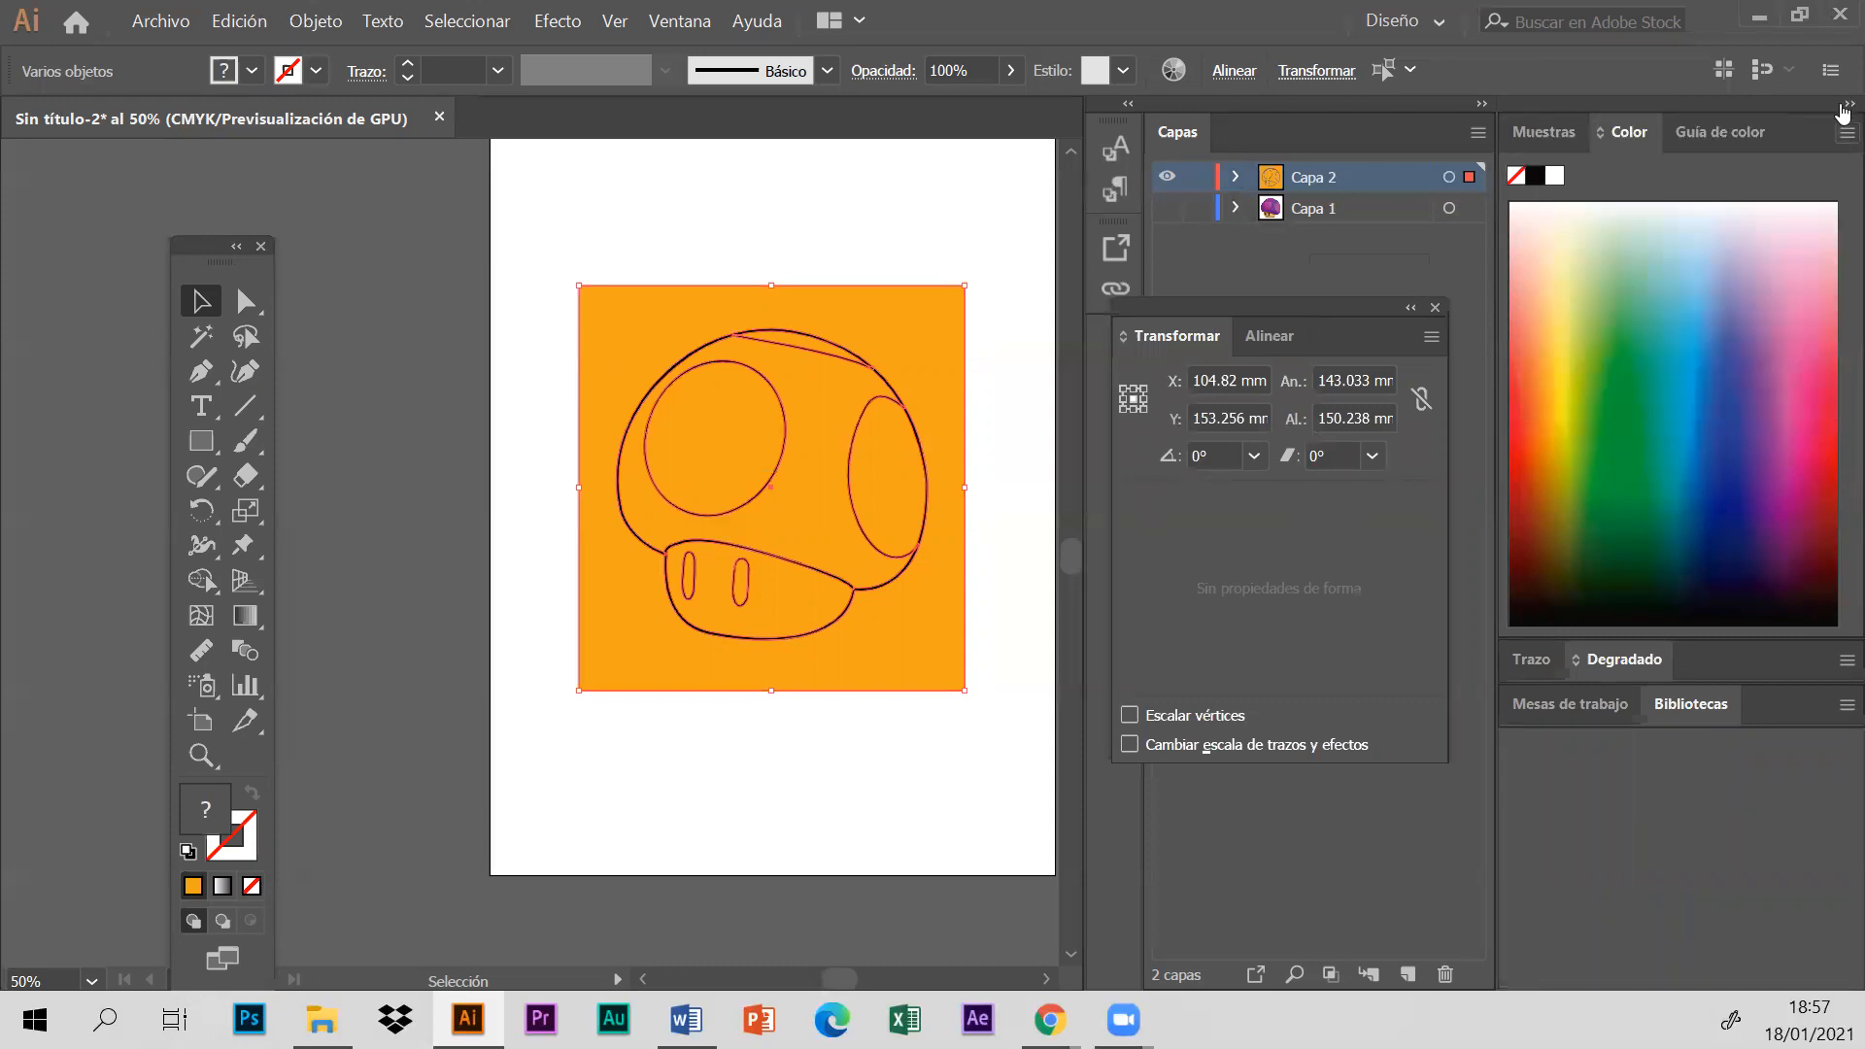
{"action": "left_click", "coordinate": [1843, 114]}
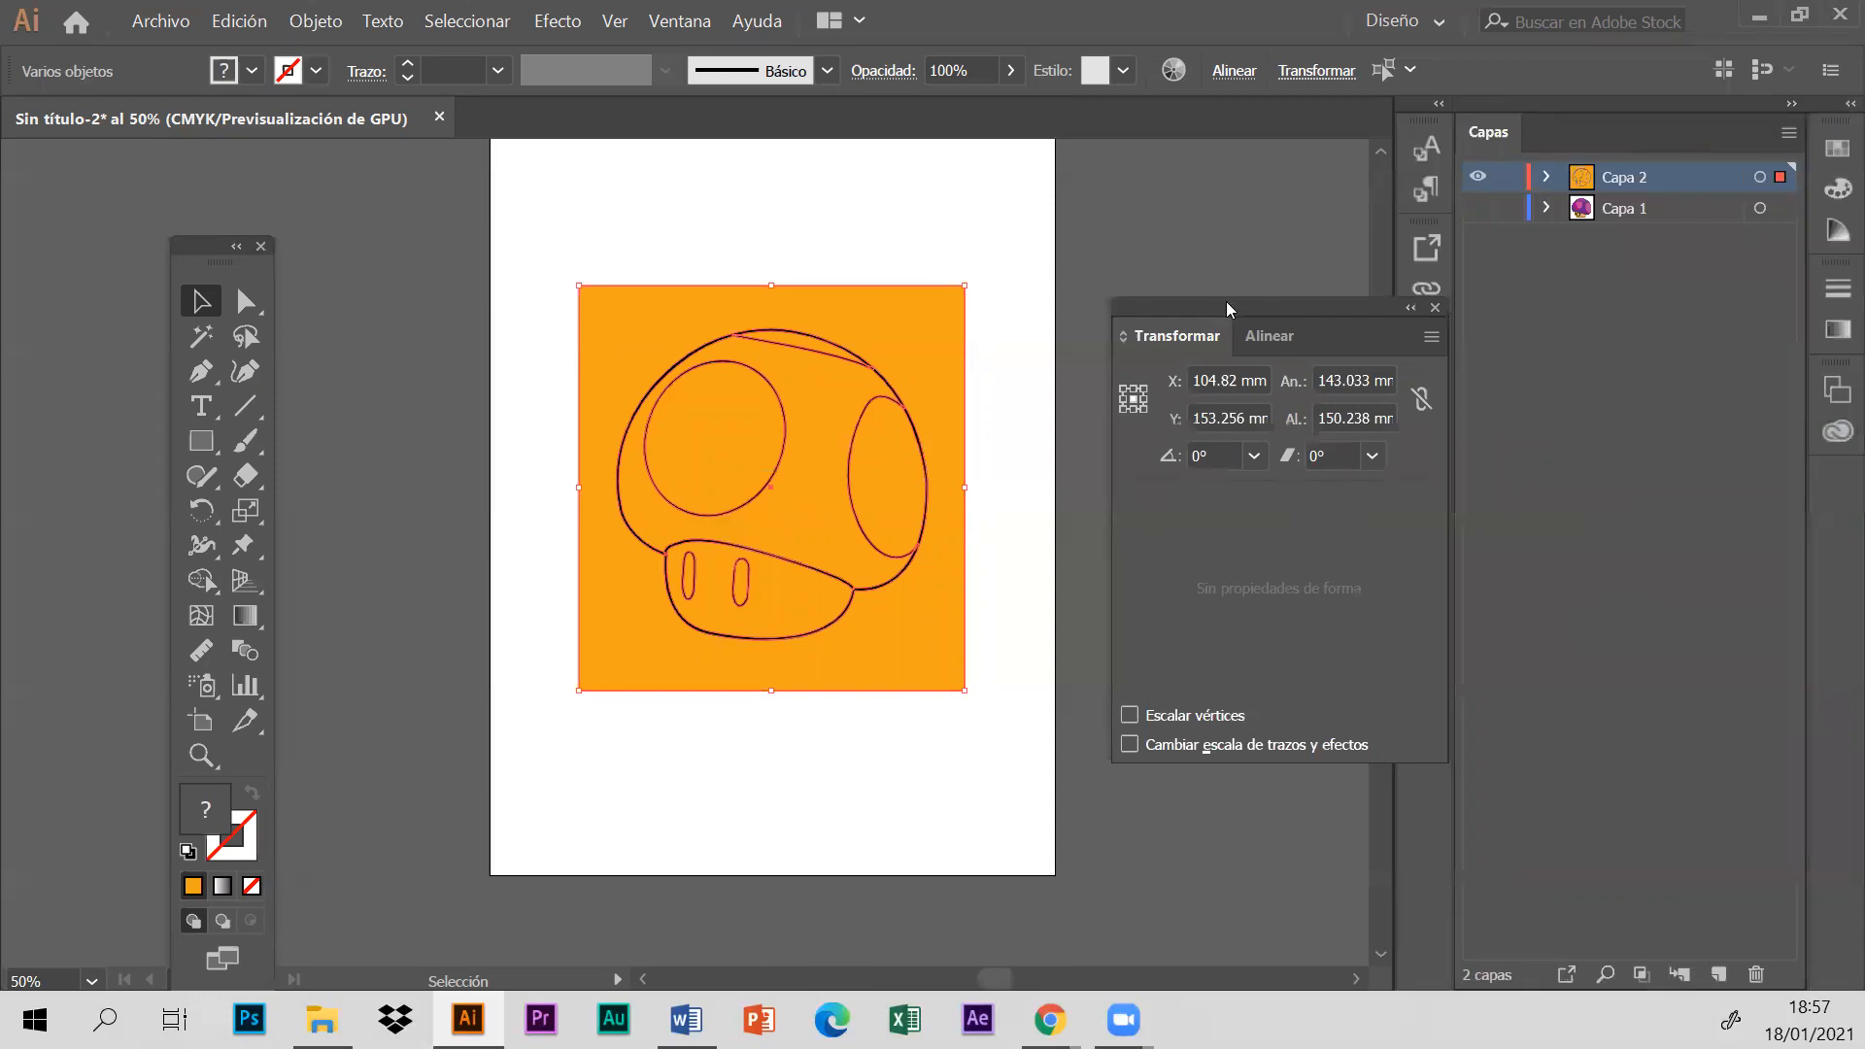
{"action": "left_click", "coordinate": [1437, 309]}
{"action": "left_click_drag", "start_coordinate": [263, 249], "coordinate": [284, 149]}
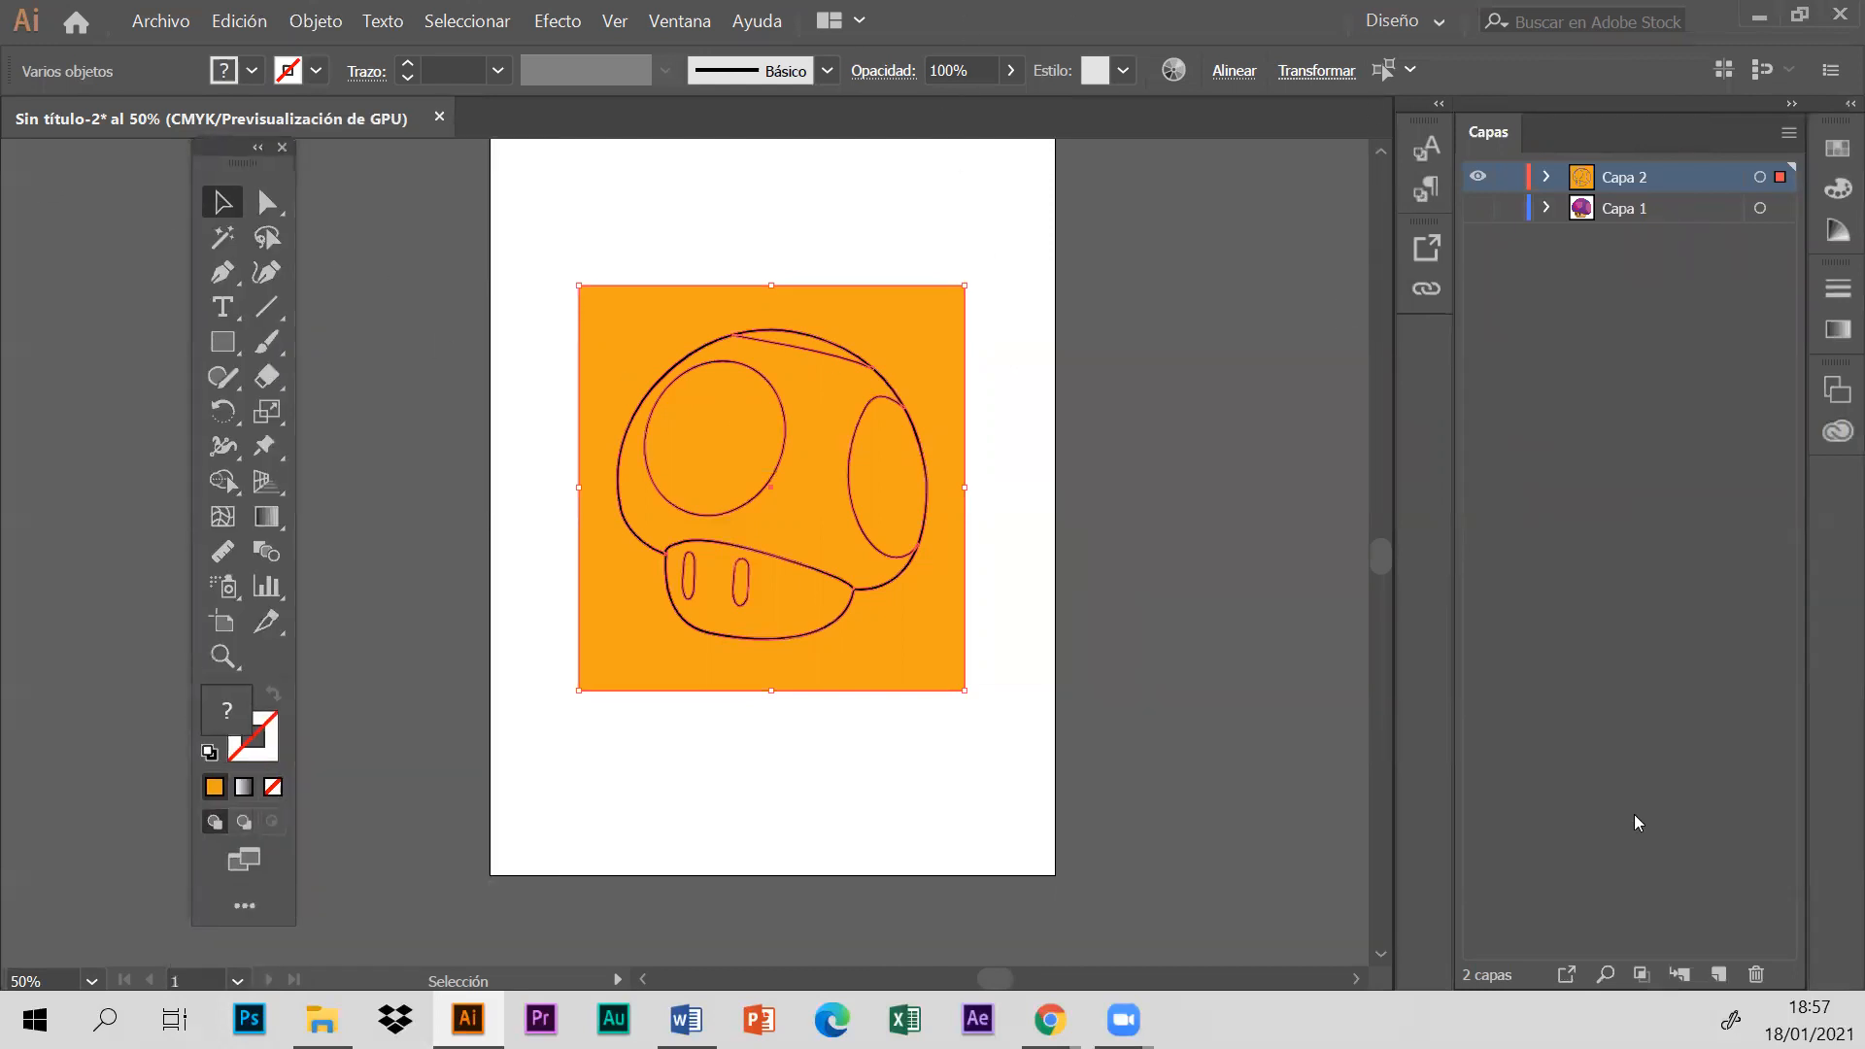
- Float the Capas panel beside the artboard and move the toolbox farther away from the drawing
{"action": "left_click", "coordinate": [691, 22]}
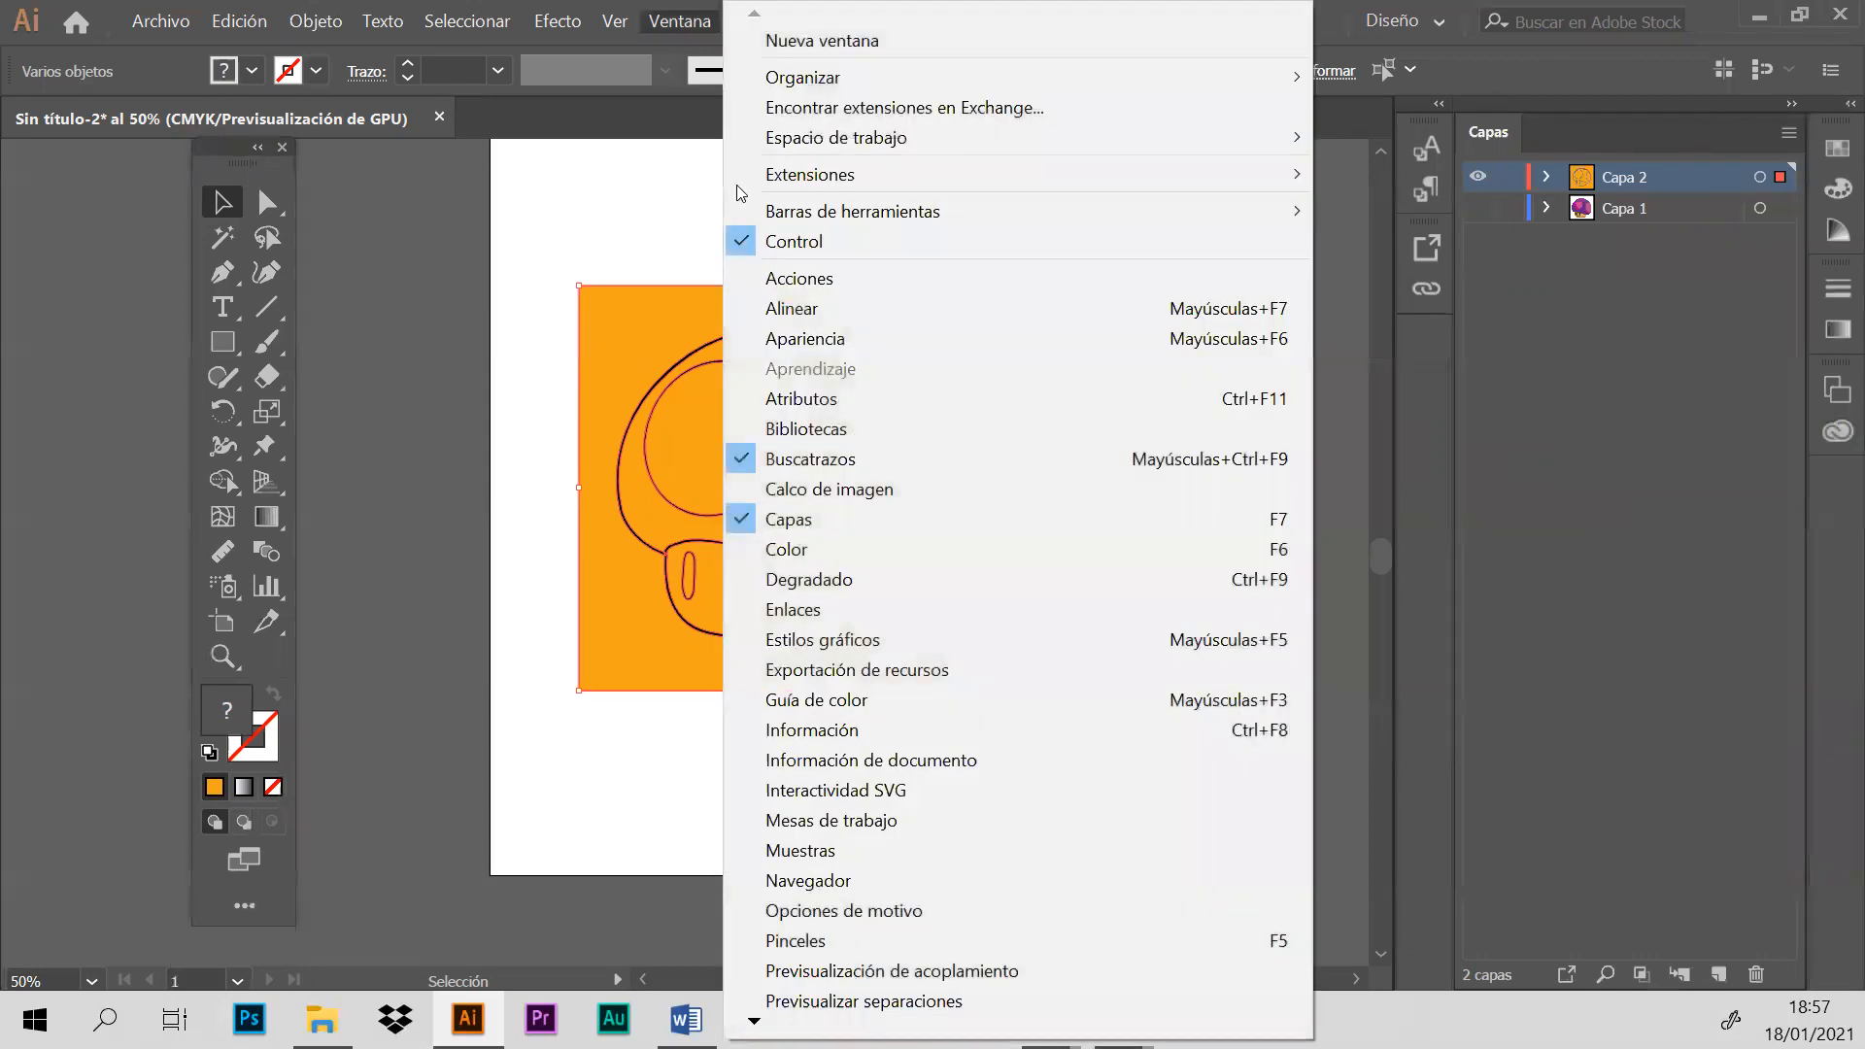
{"action": "left_click", "coordinate": [768, 468]}
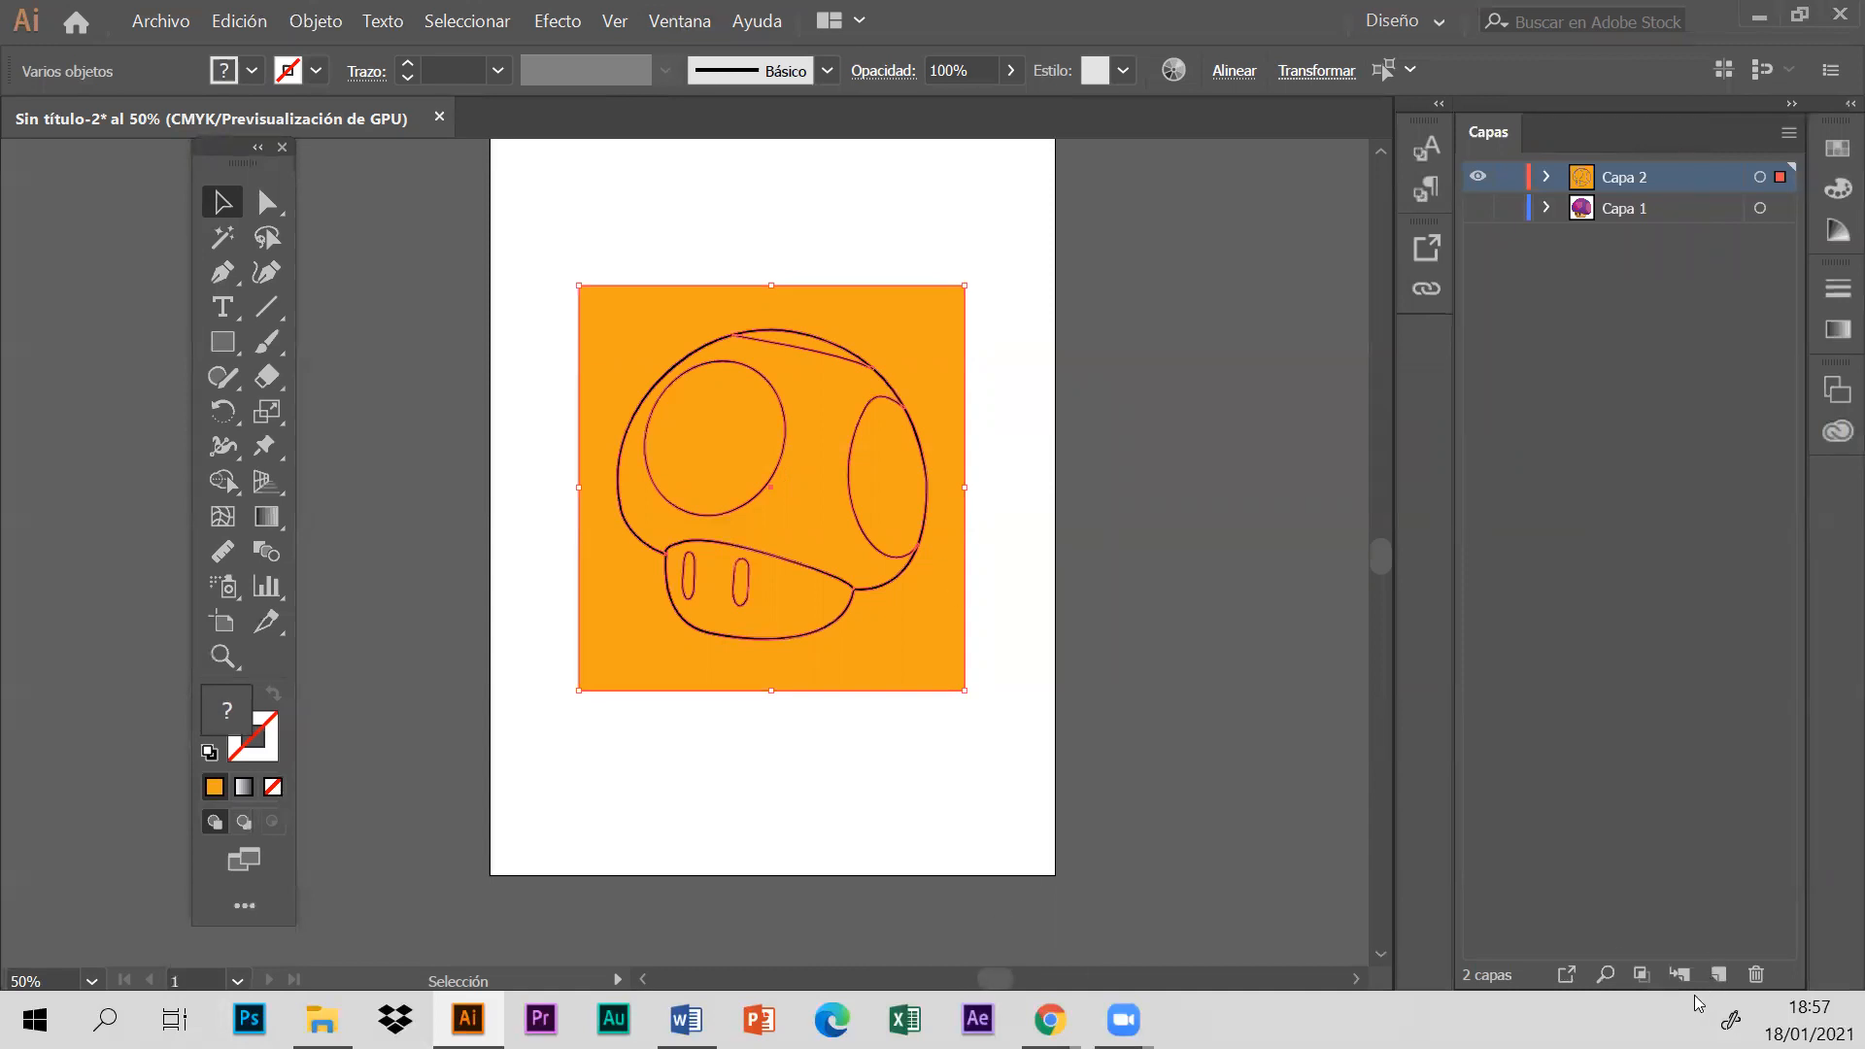
{"action": "left_click_drag", "start_coordinate": [1593, 143], "coordinate": [1294, 142]}
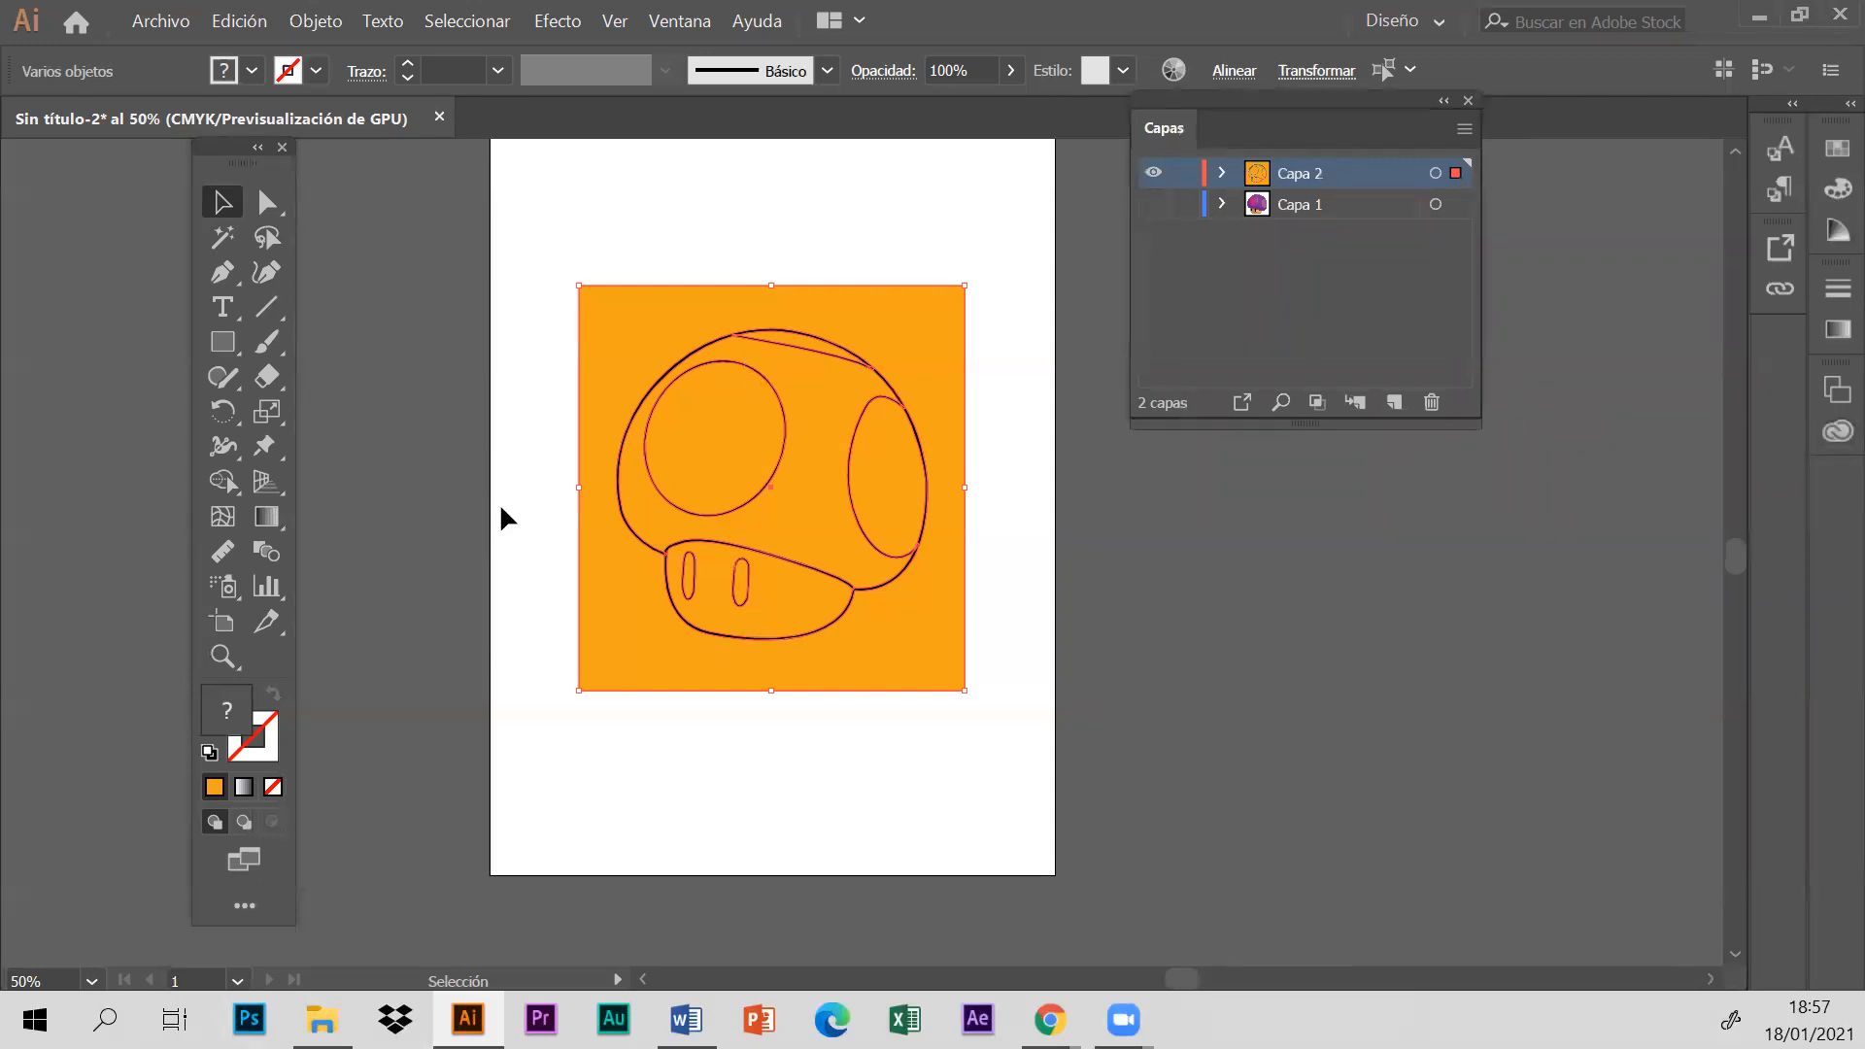
{"action": "left_click_drag", "start_coordinate": [243, 165], "coordinate": [94, 204]}
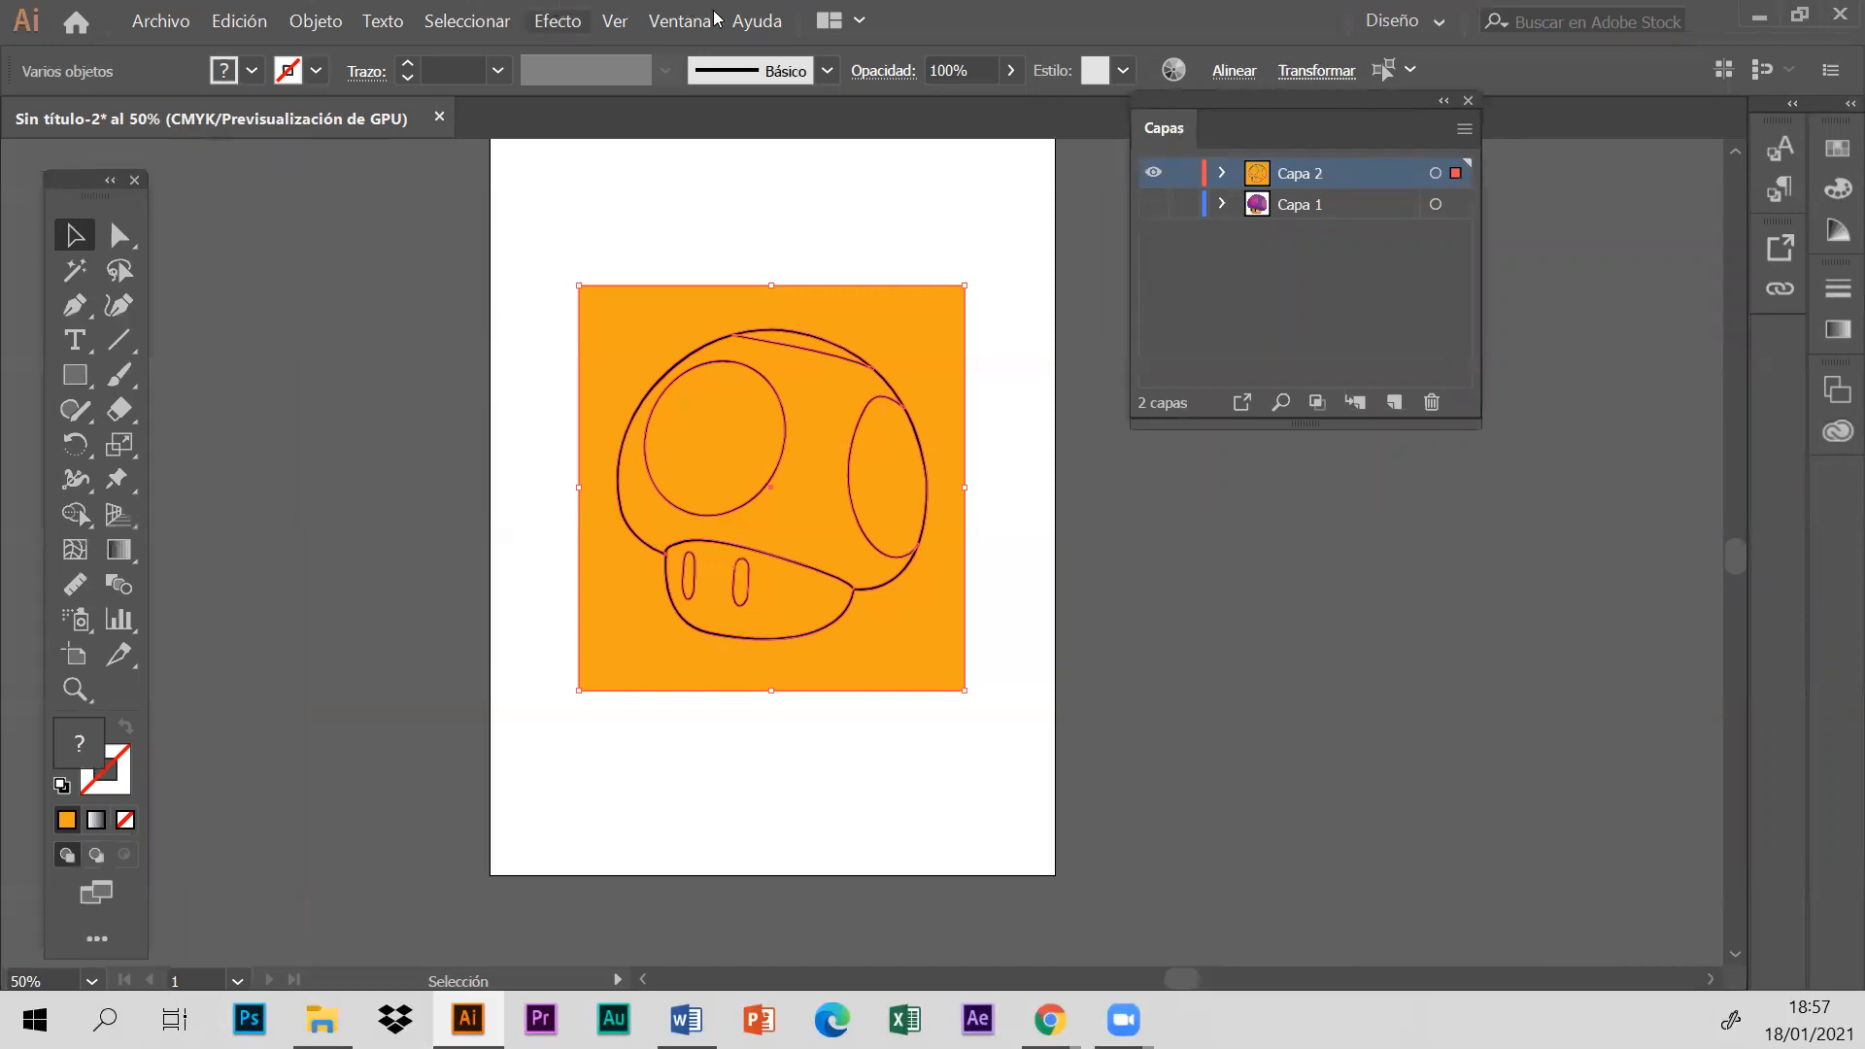
- Show the Buscatrazos panel below Capas and apply Dividir to the orange rectangle and mushroom outline together
{"action": "left_click", "coordinate": [680, 22]}
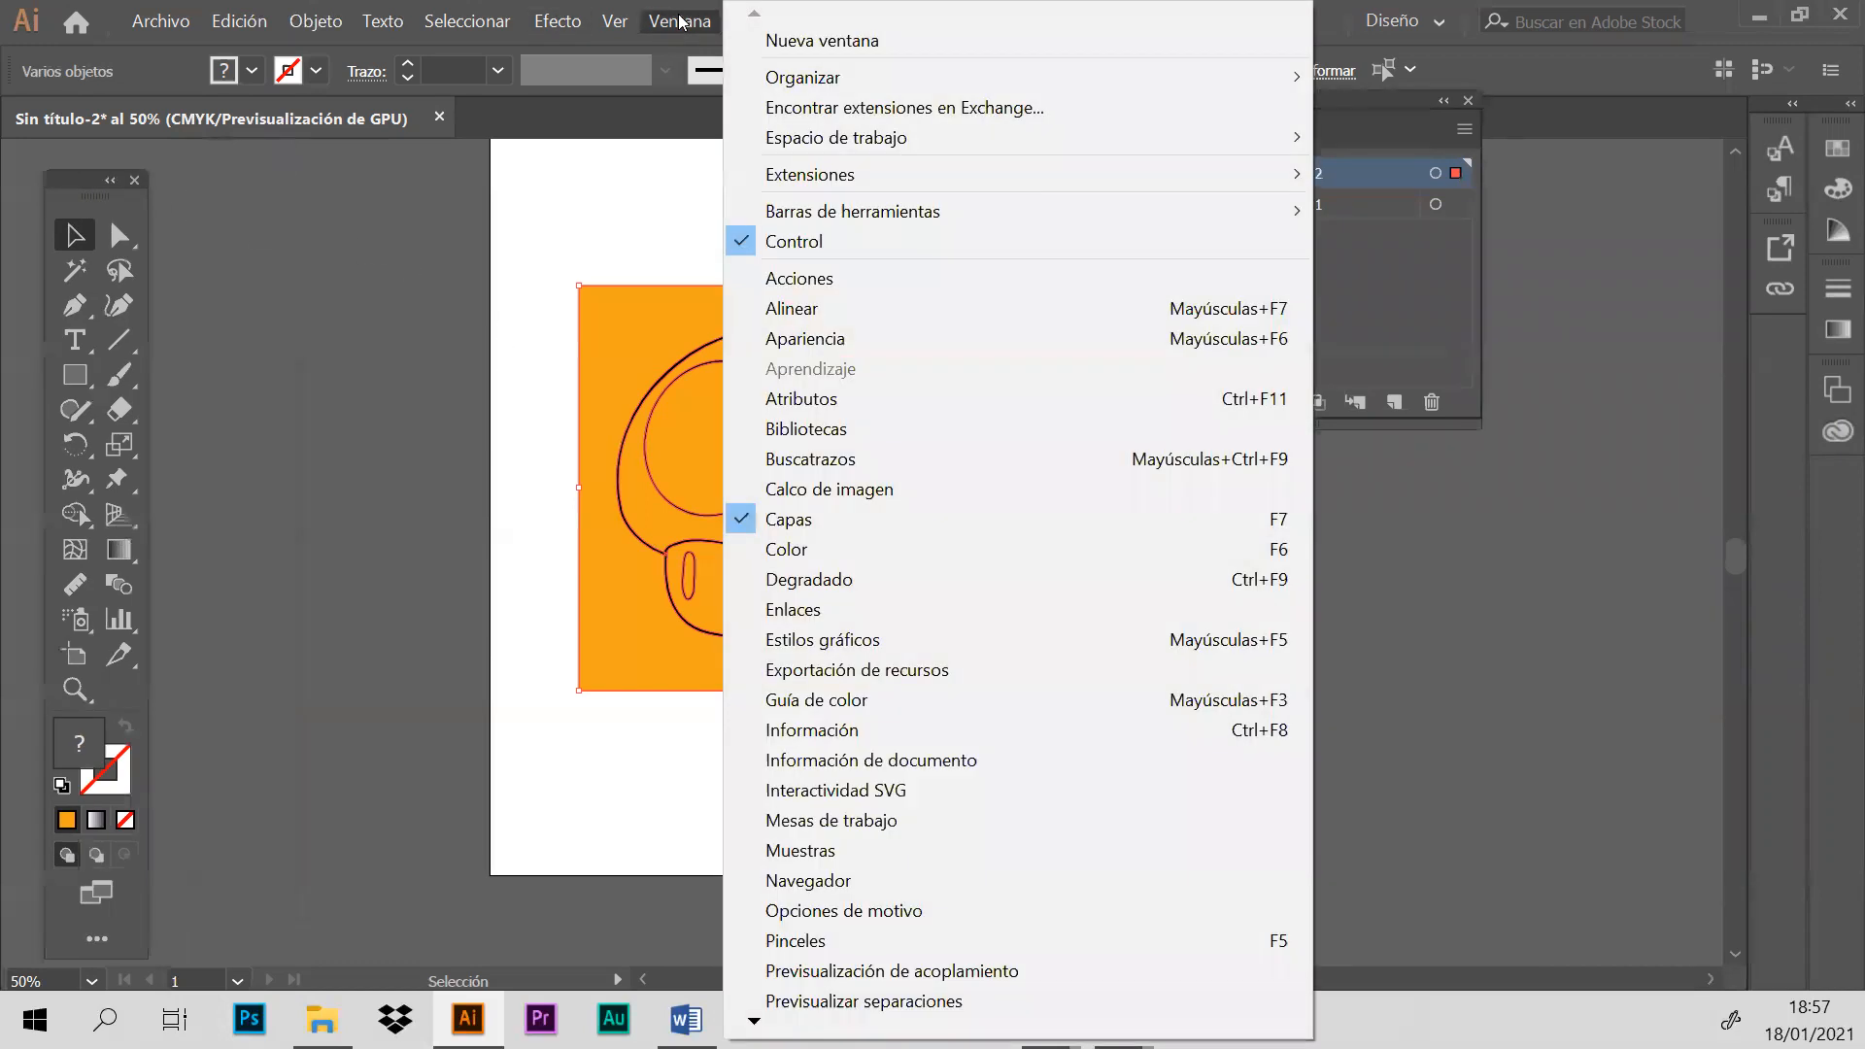
{"action": "left_click", "coordinate": [762, 459]}
{"action": "left_click_drag", "start_coordinate": [1174, 536], "coordinate": [1283, 509]}
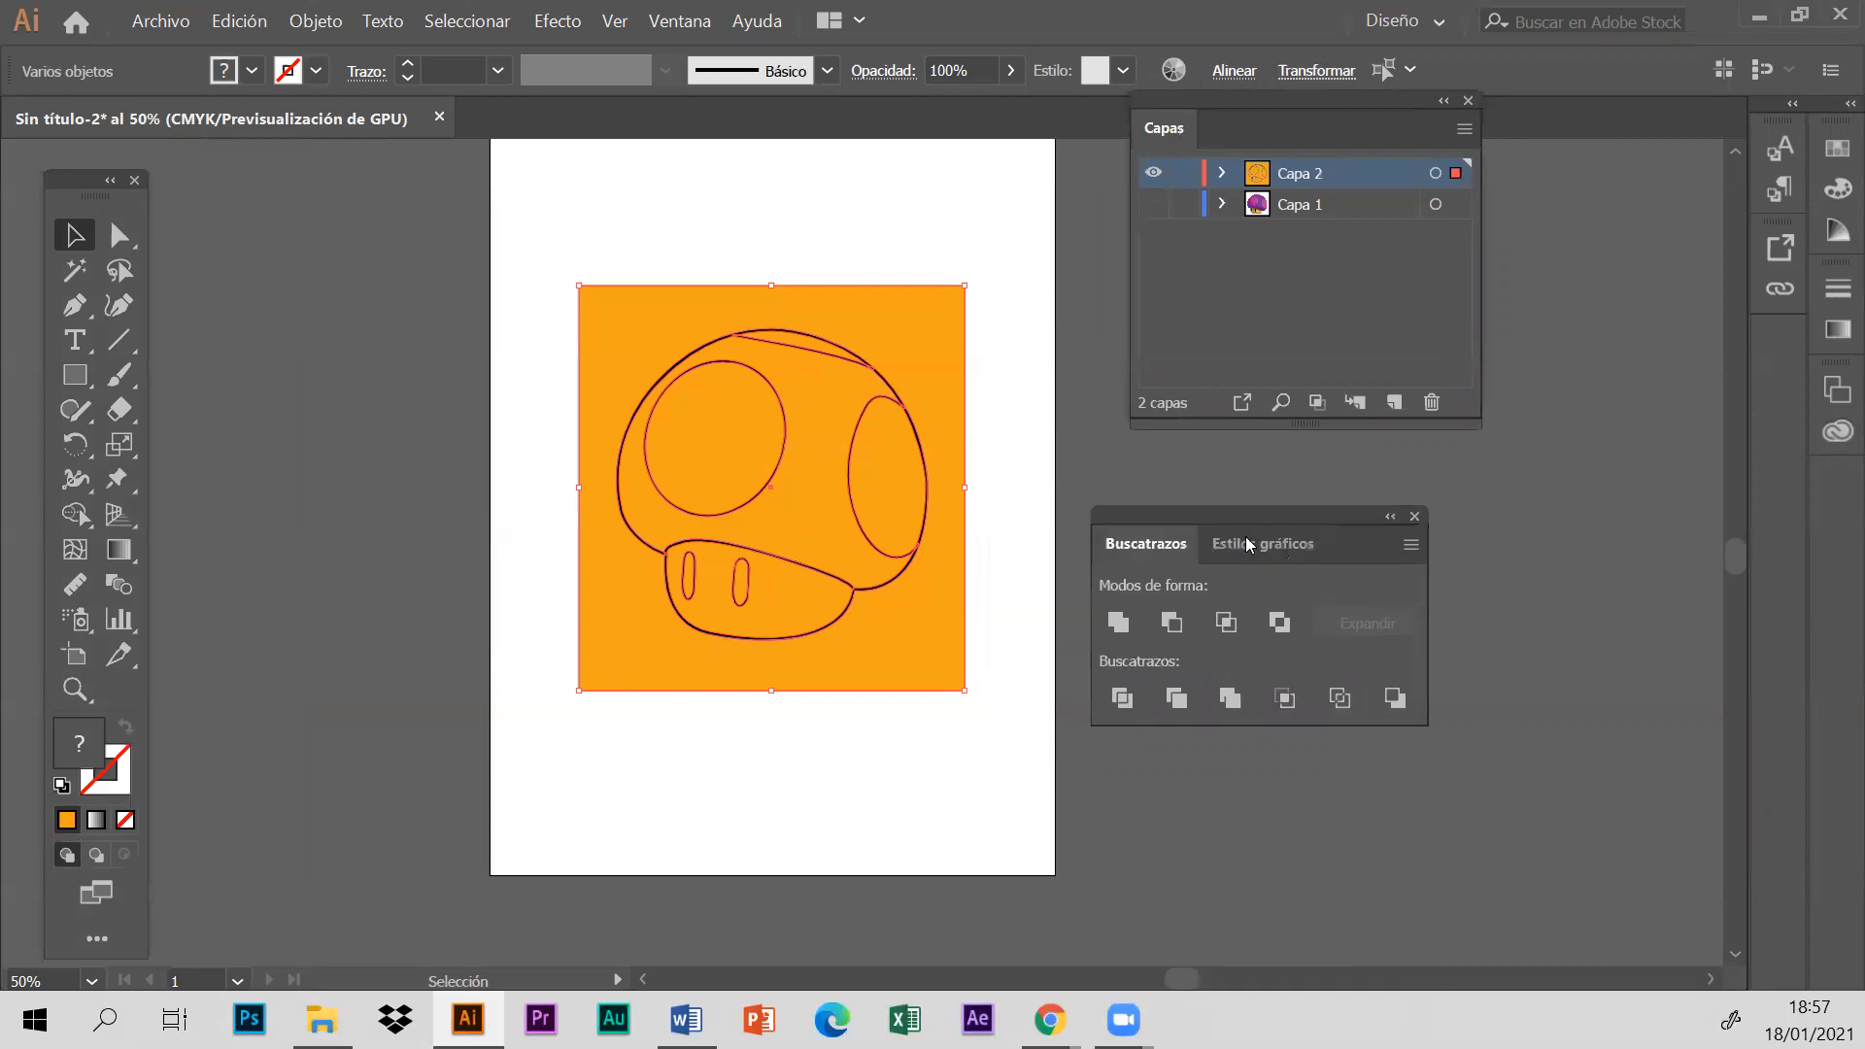
{"action": "left_click_drag", "start_coordinate": [502, 247], "coordinate": [1031, 715]}
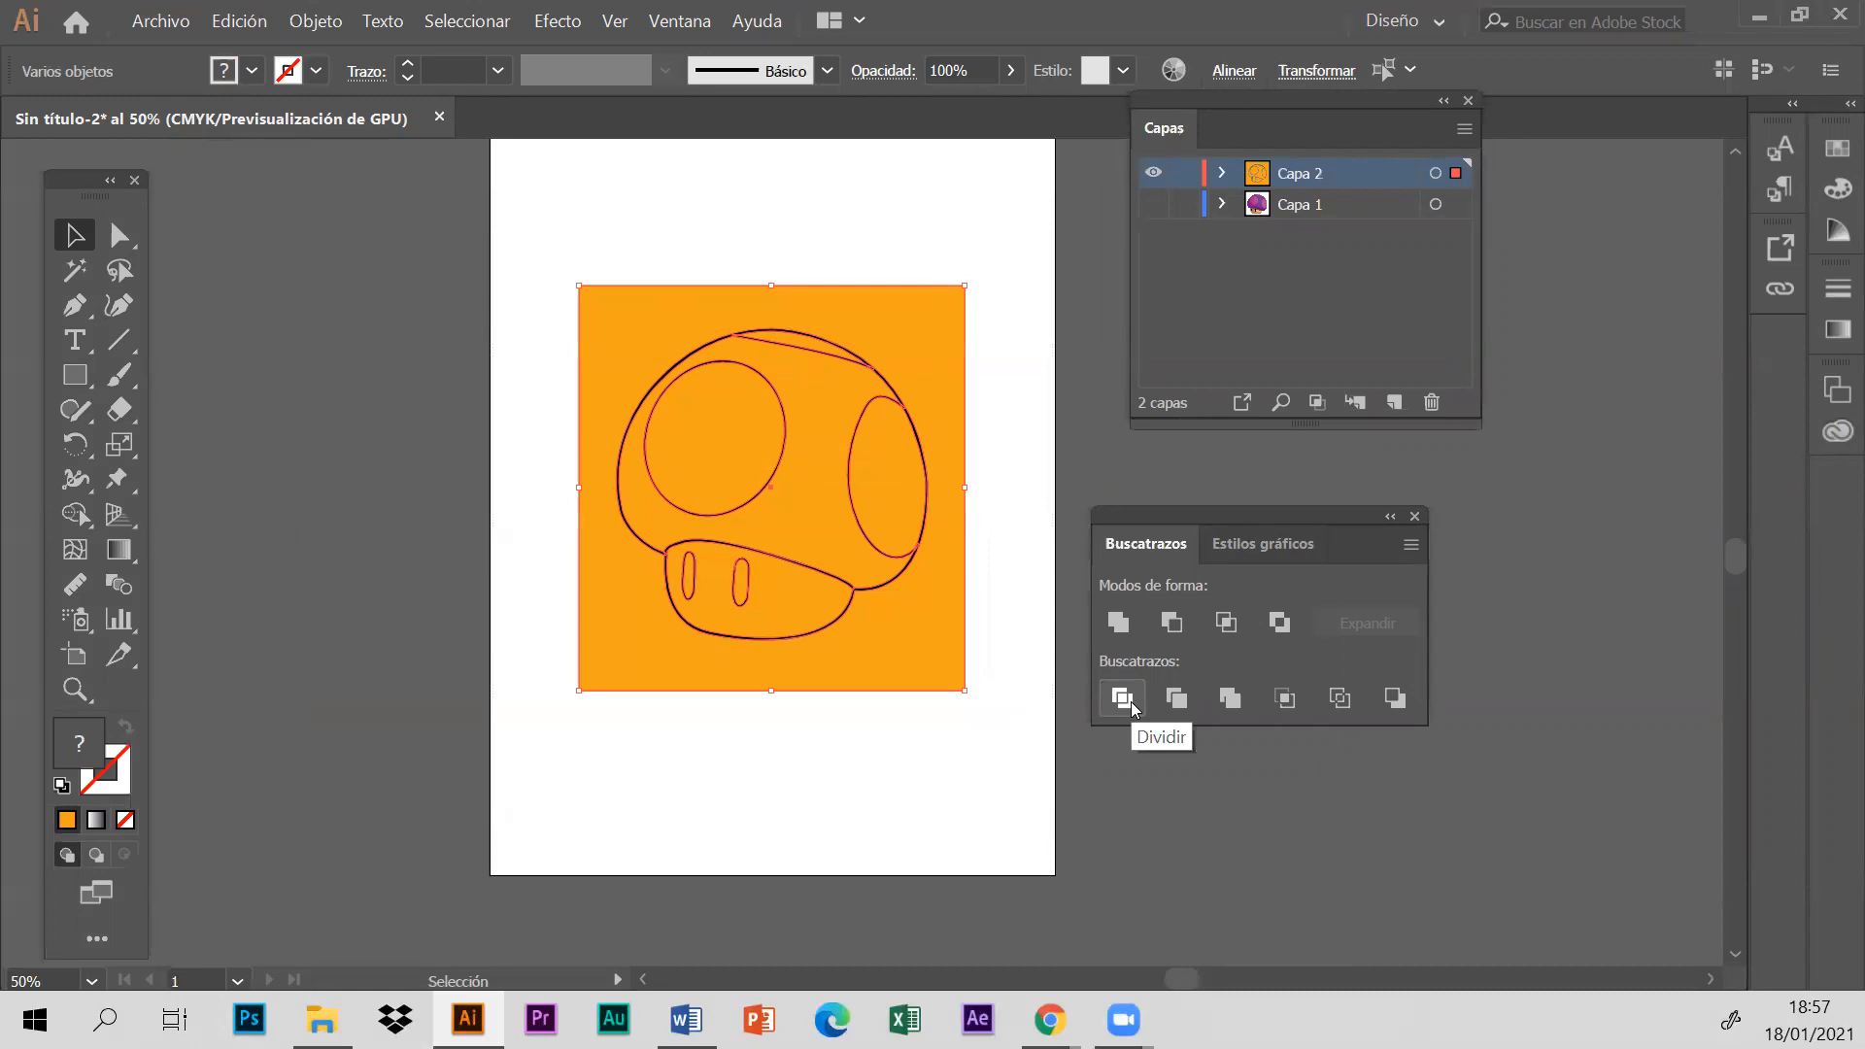
{"action": "left_click", "coordinate": [1123, 699]}
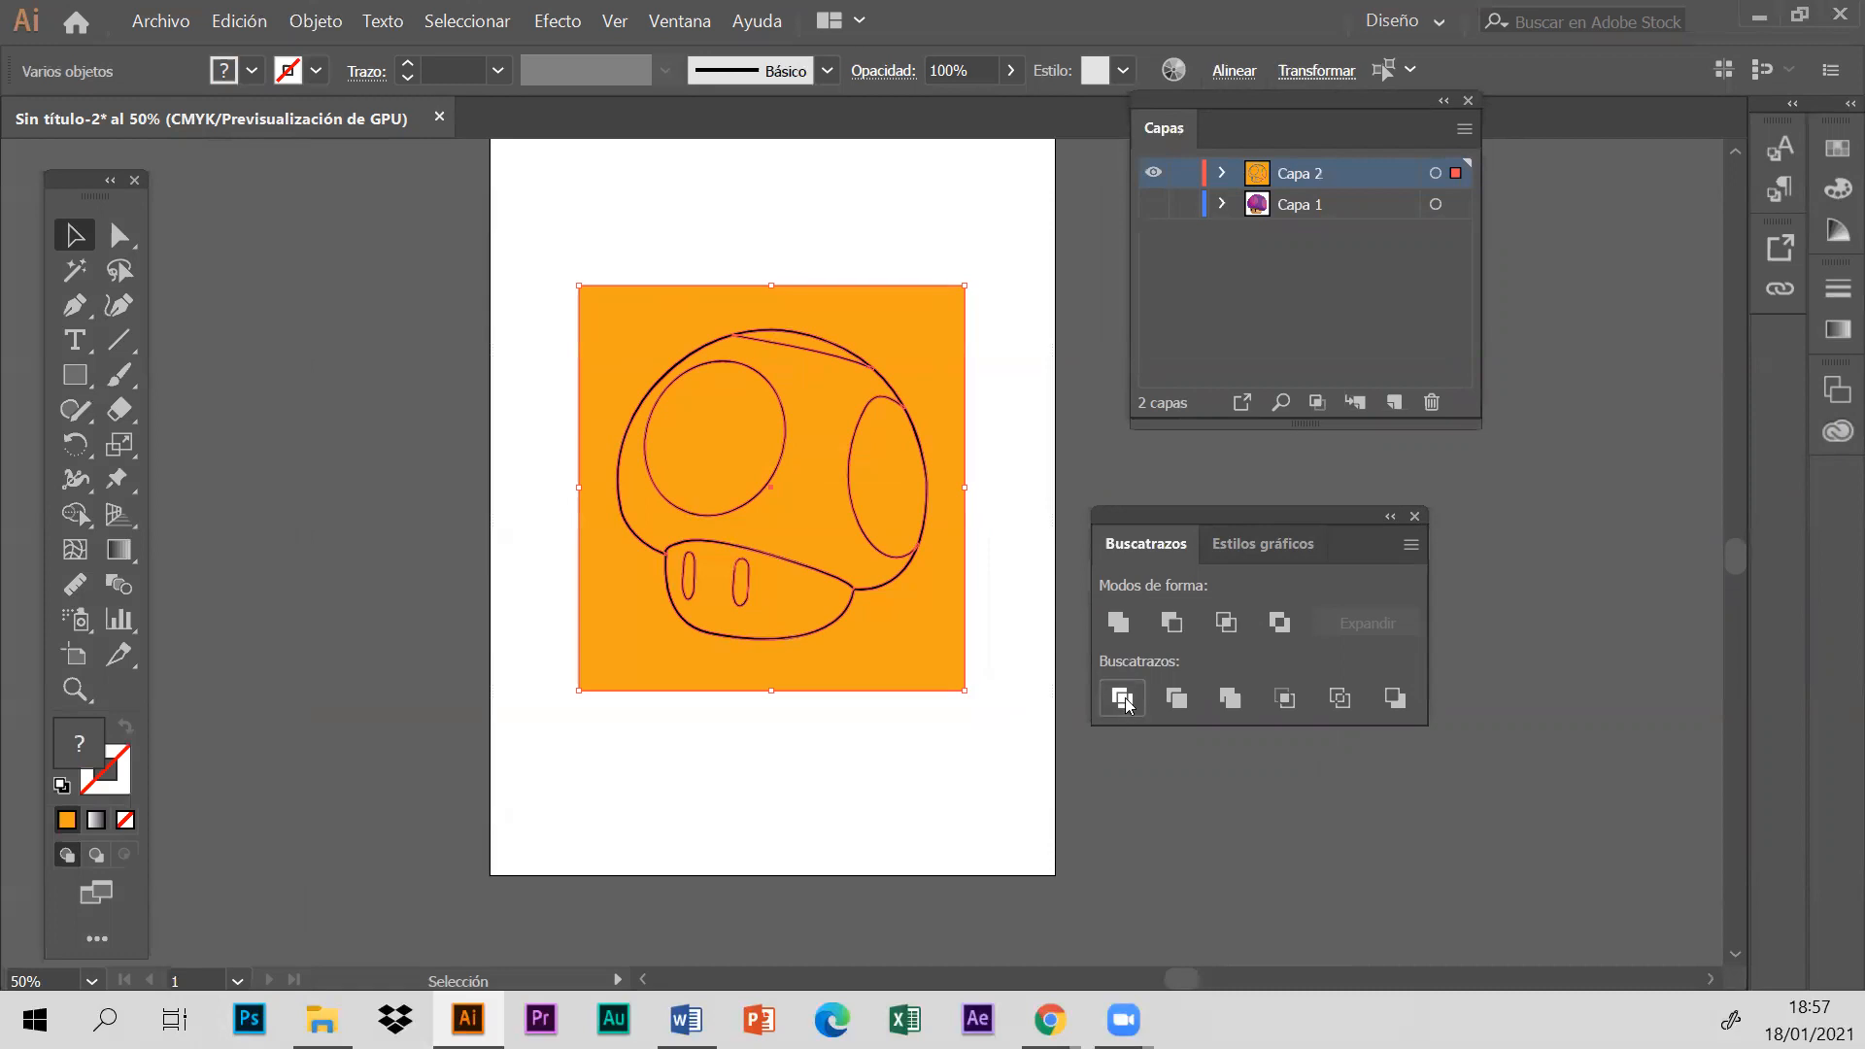
- Shift the divided rectangle and mushroom group slightly down on the artboard and deselect it
{"action": "left_click", "coordinate": [922, 260]}
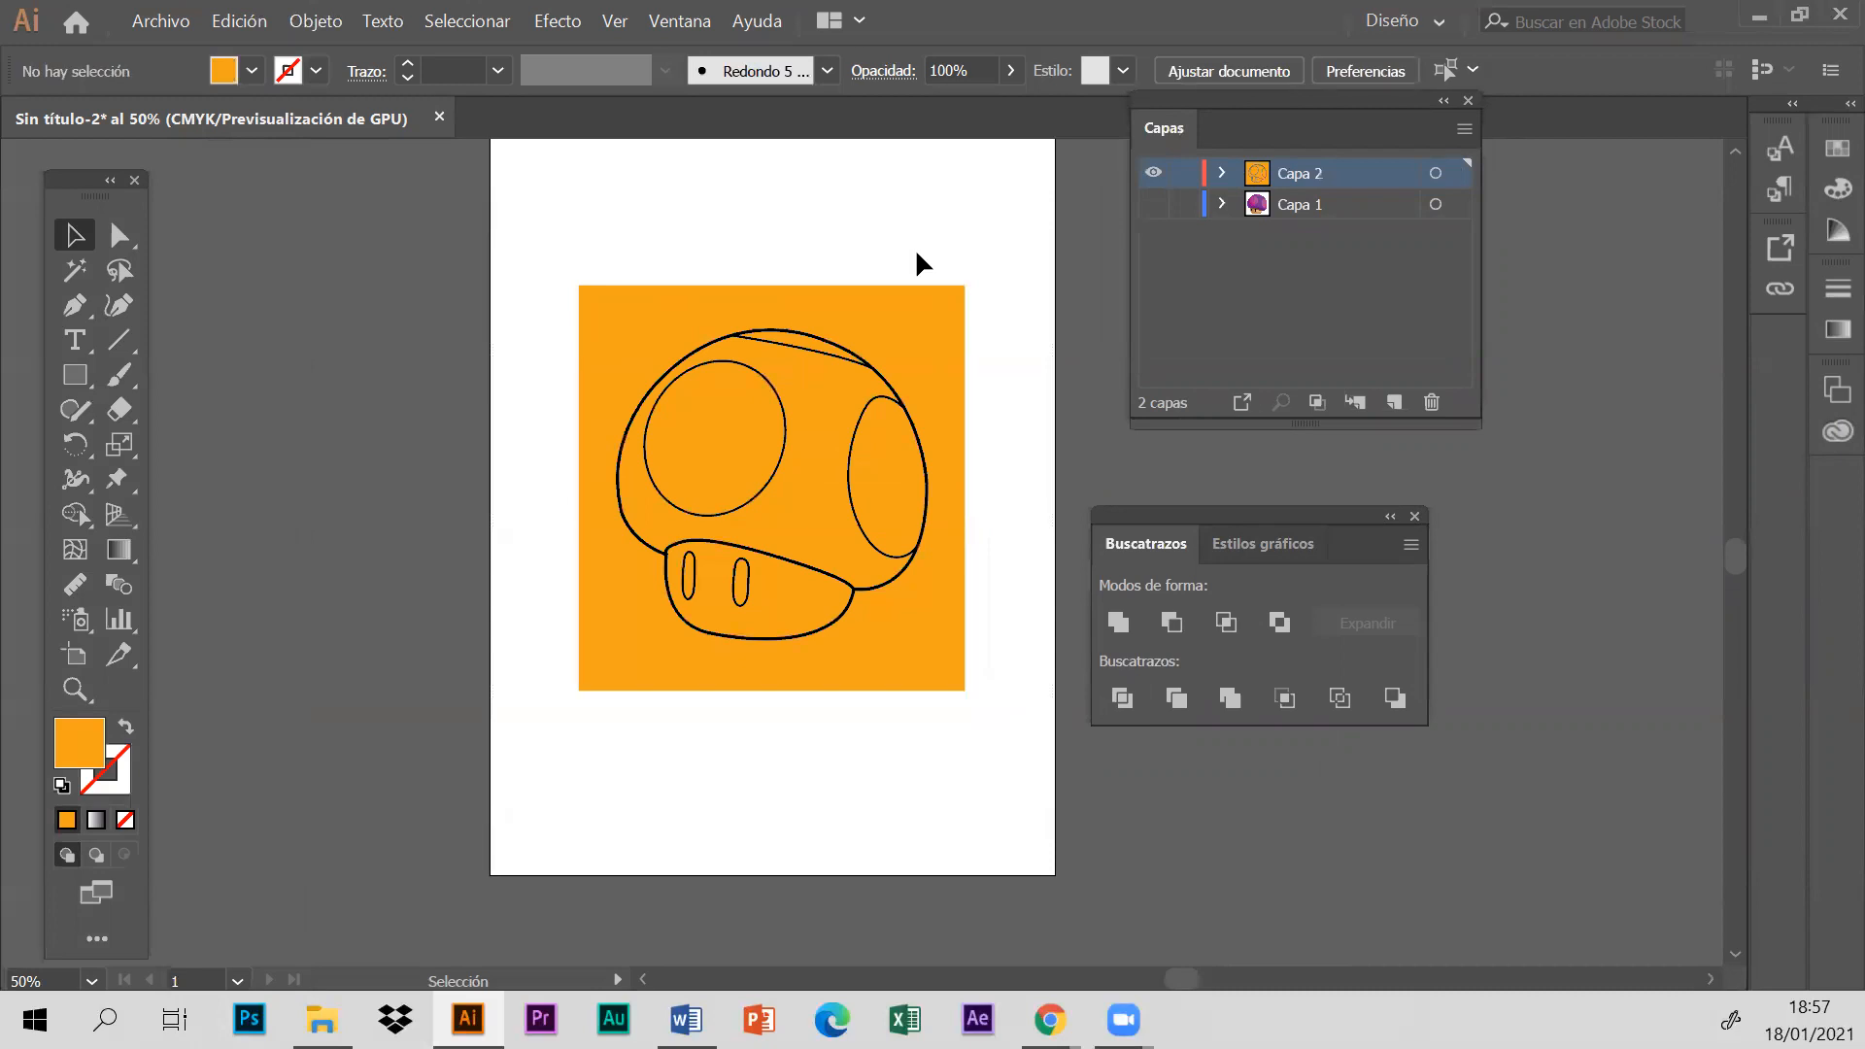
{"action": "left_click", "coordinate": [715, 403]}
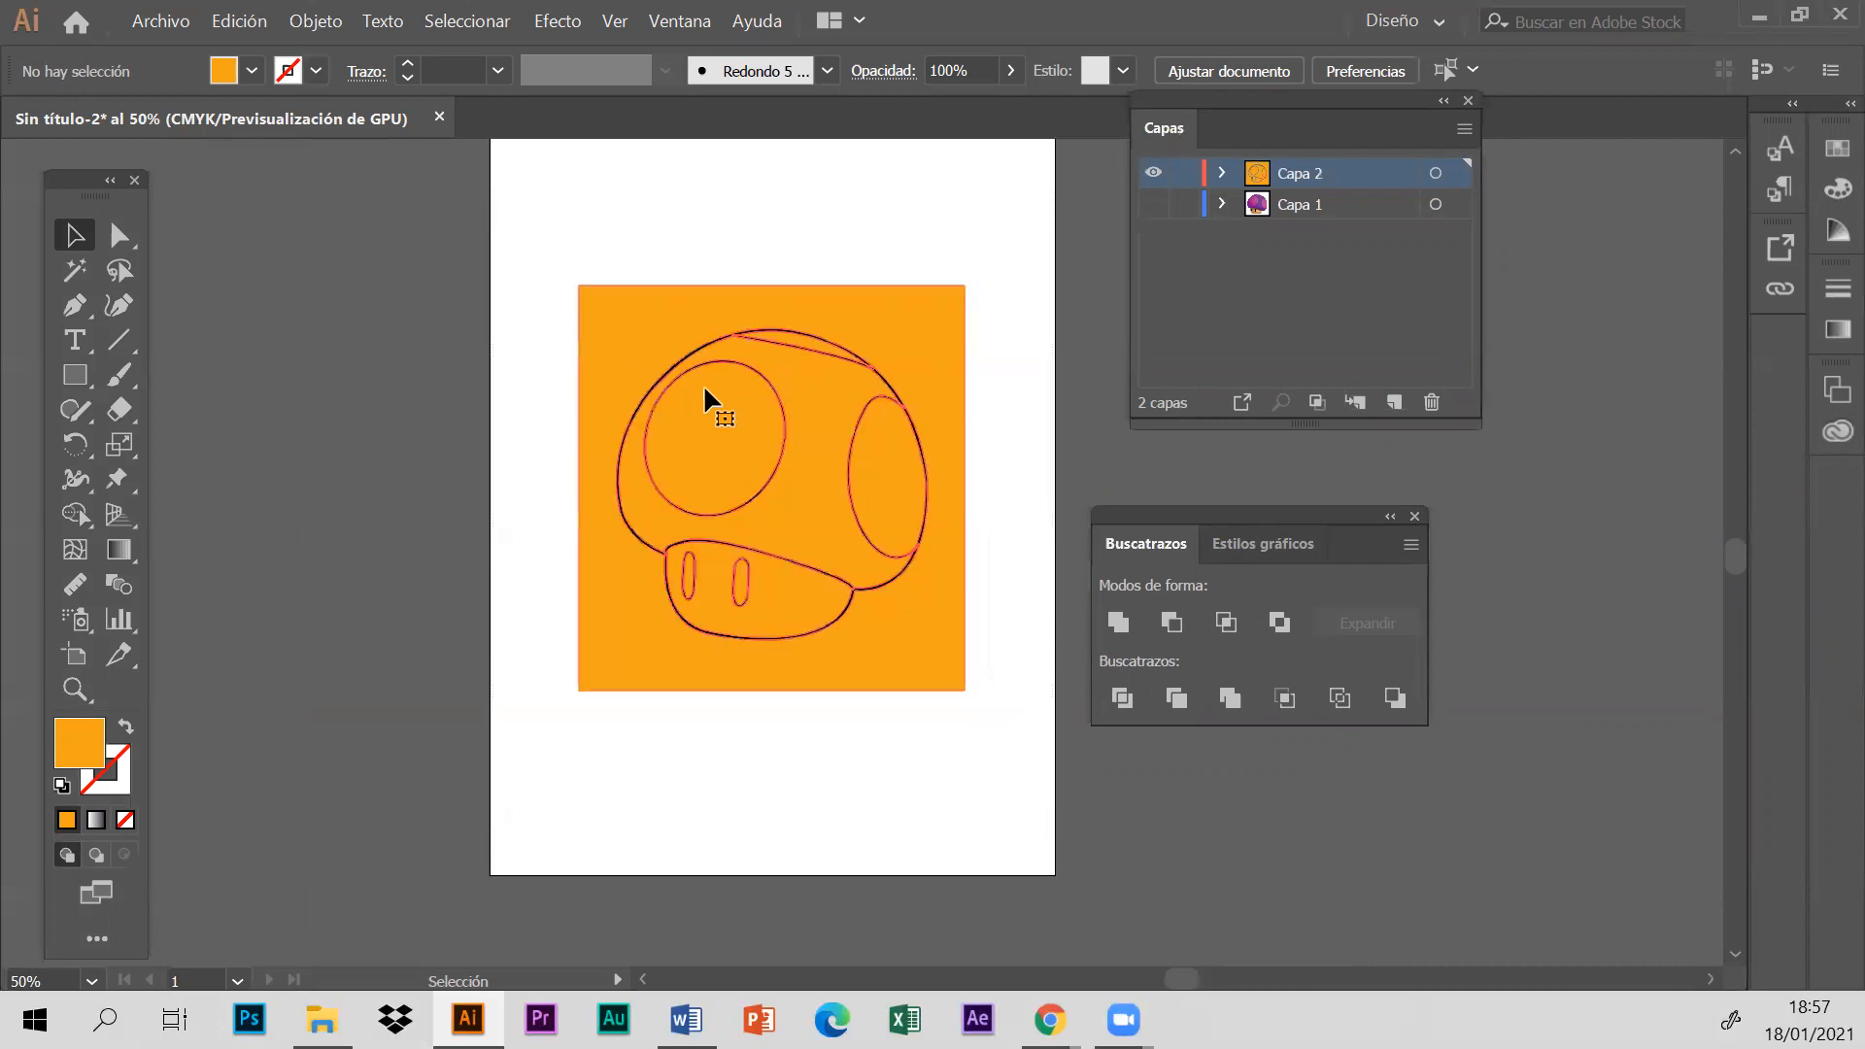
{"action": "left_click_drag", "start_coordinate": [787, 530], "coordinate": [746, 524]}
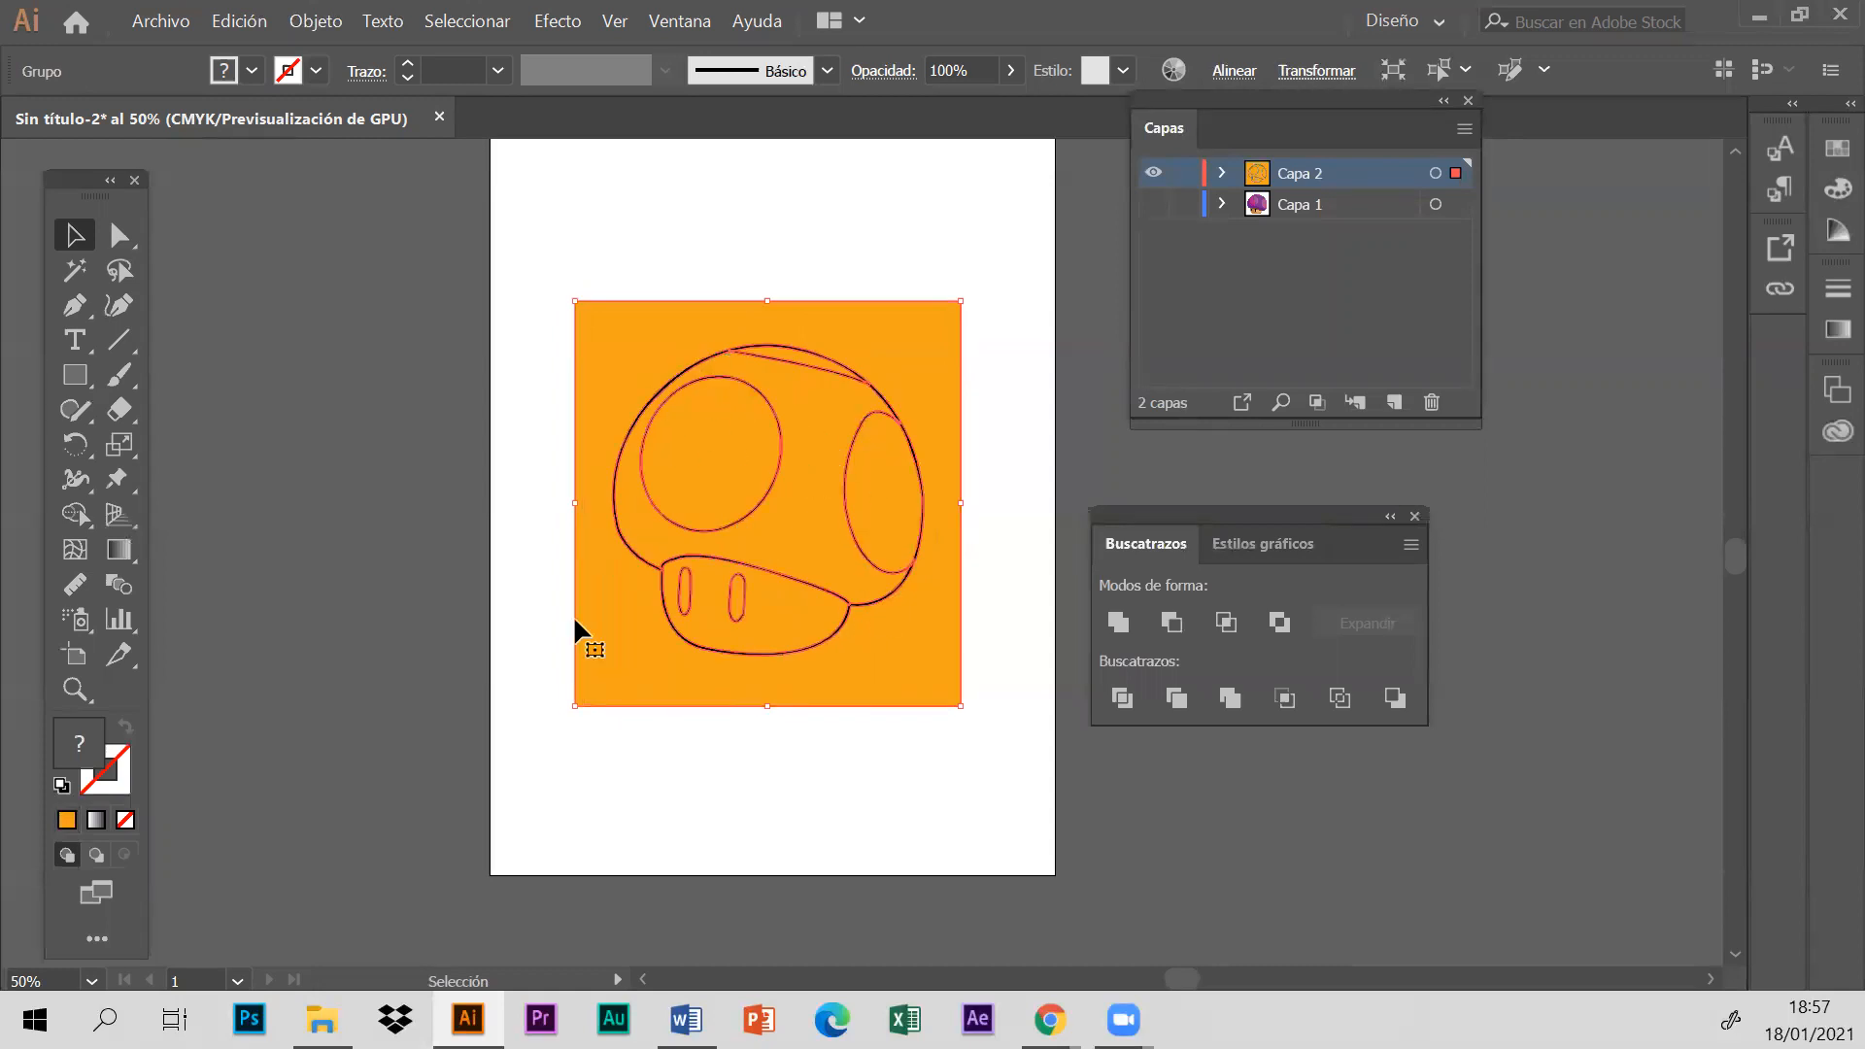
{"action": "left_click", "coordinate": [471, 464]}
- Ungroup (Desagrupar) the divided rectangle and mushroom artwork into separate pieces
{"action": "left_click", "coordinate": [716, 452]}
{"action": "right_click", "coordinate": [887, 312]}
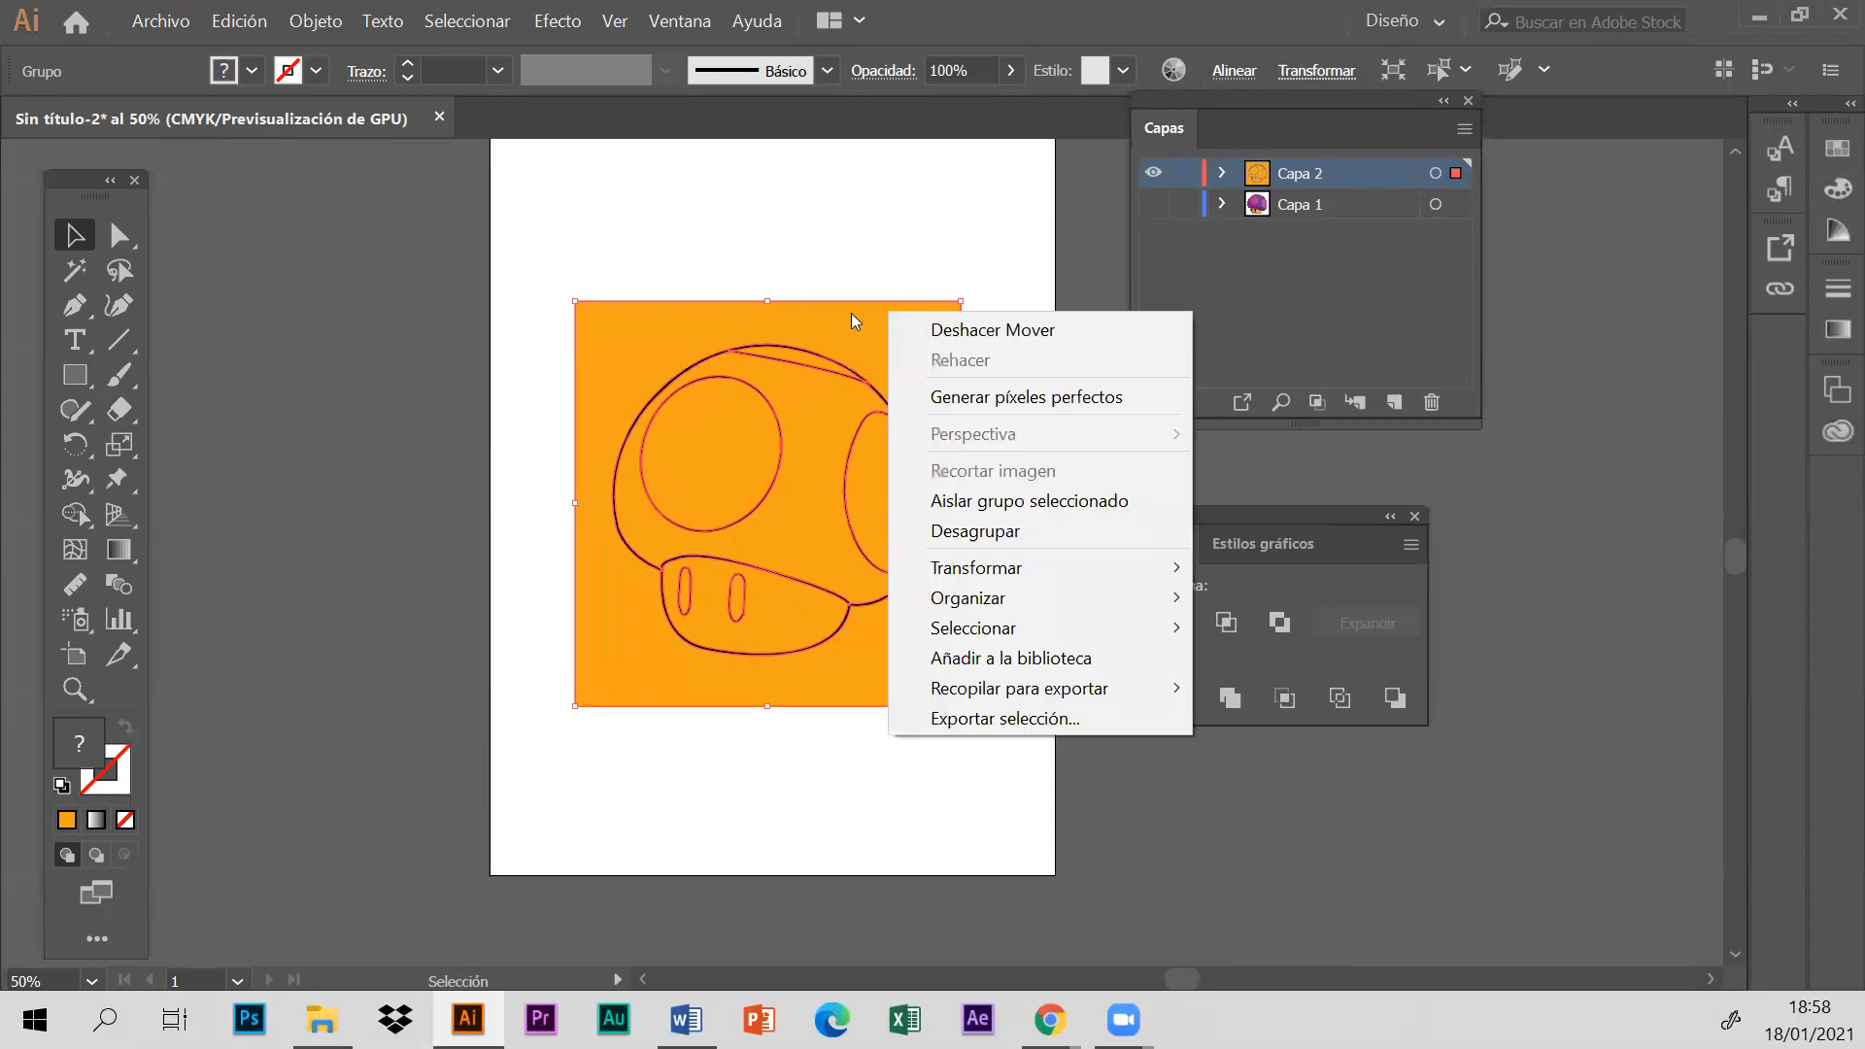
{"action": "mouse_move", "coordinate": [1001, 610]}
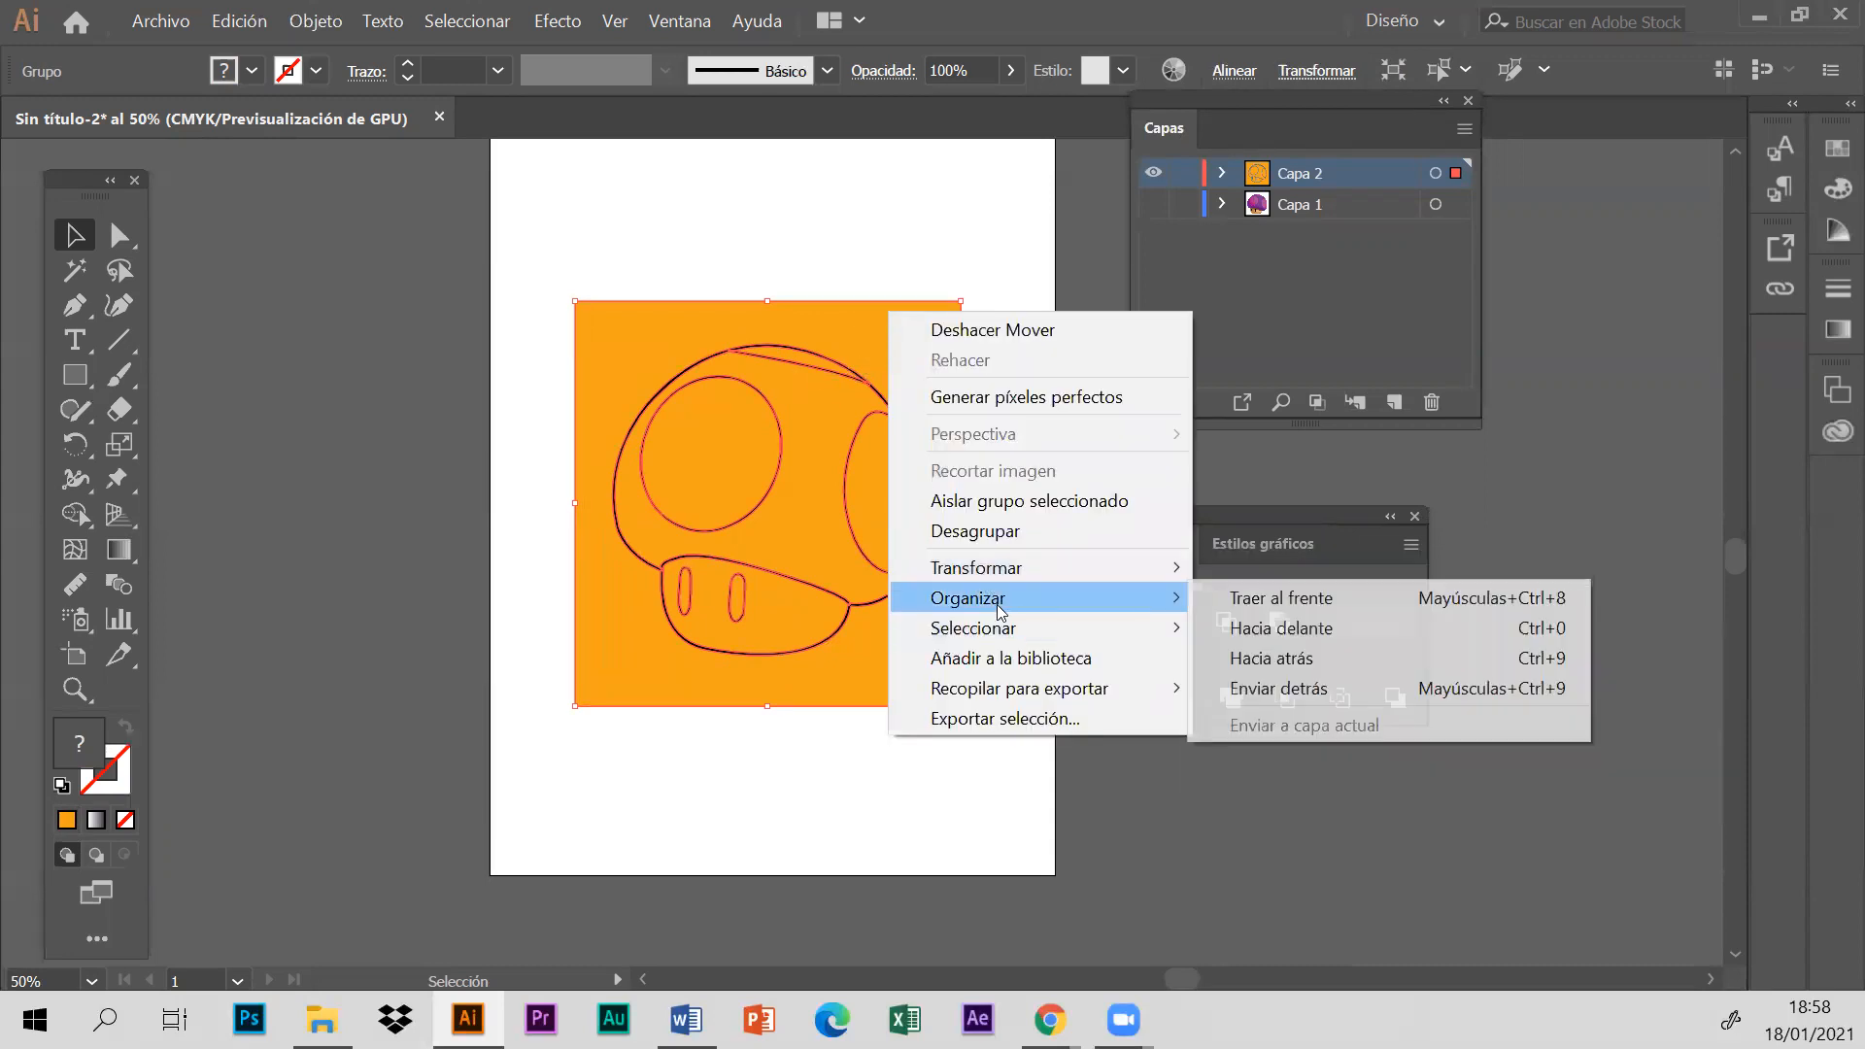
{"action": "left_click", "coordinate": [1001, 531]}
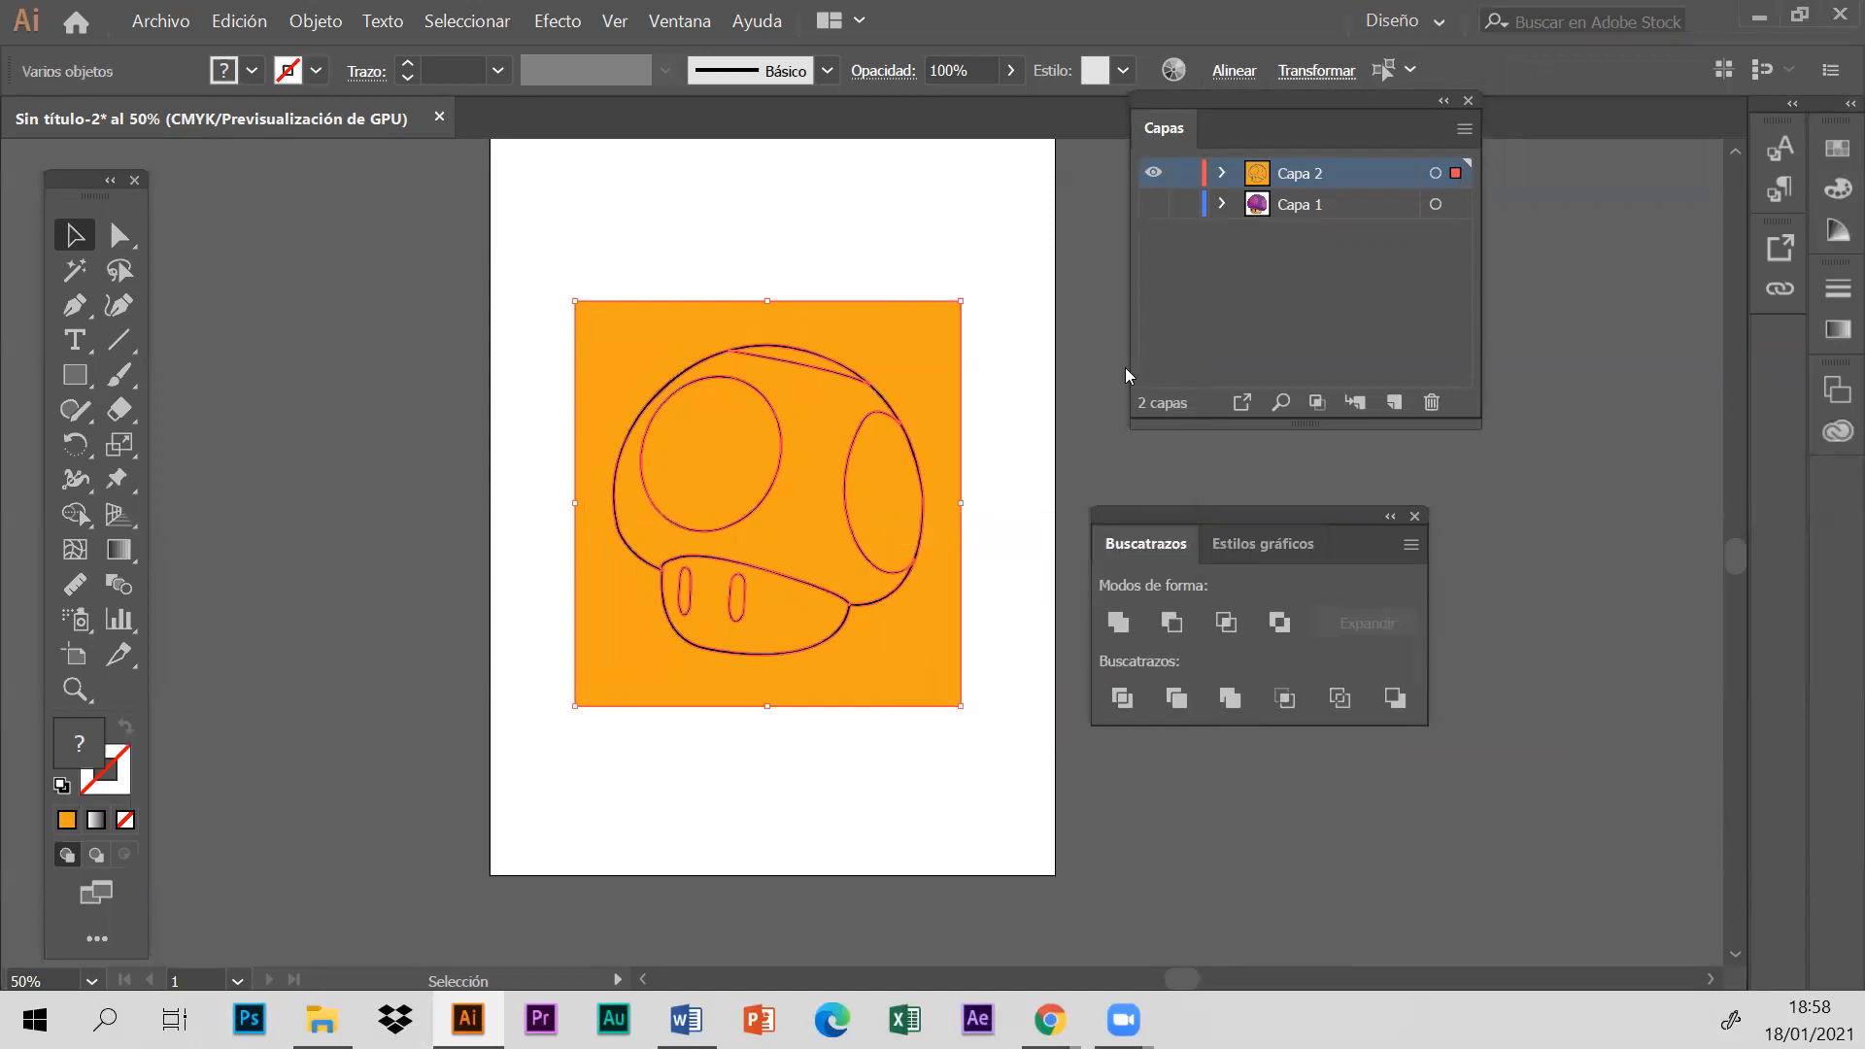
- Pull the orange surround outside the mushroom off the artboard and delete it
{"action": "left_click", "coordinate": [941, 263]}
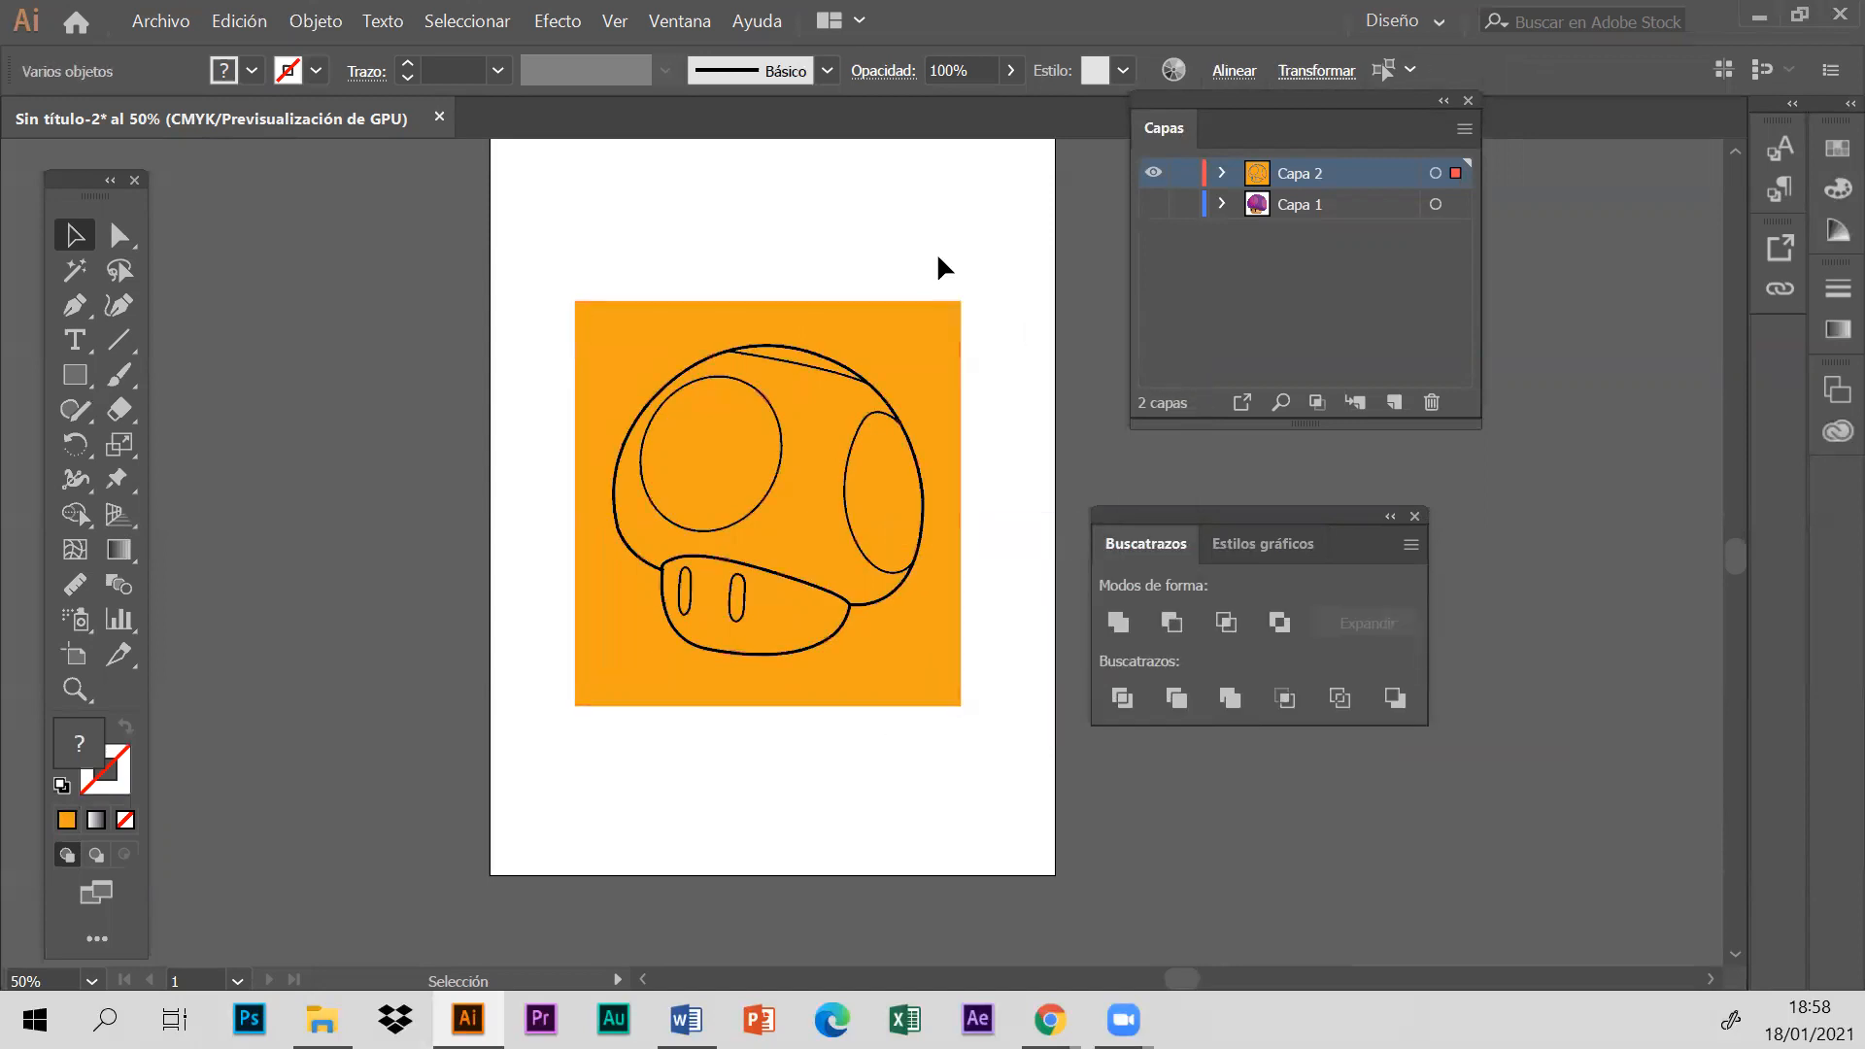
{"action": "left_click_drag", "start_coordinate": [913, 333], "coordinate": [436, 370]}
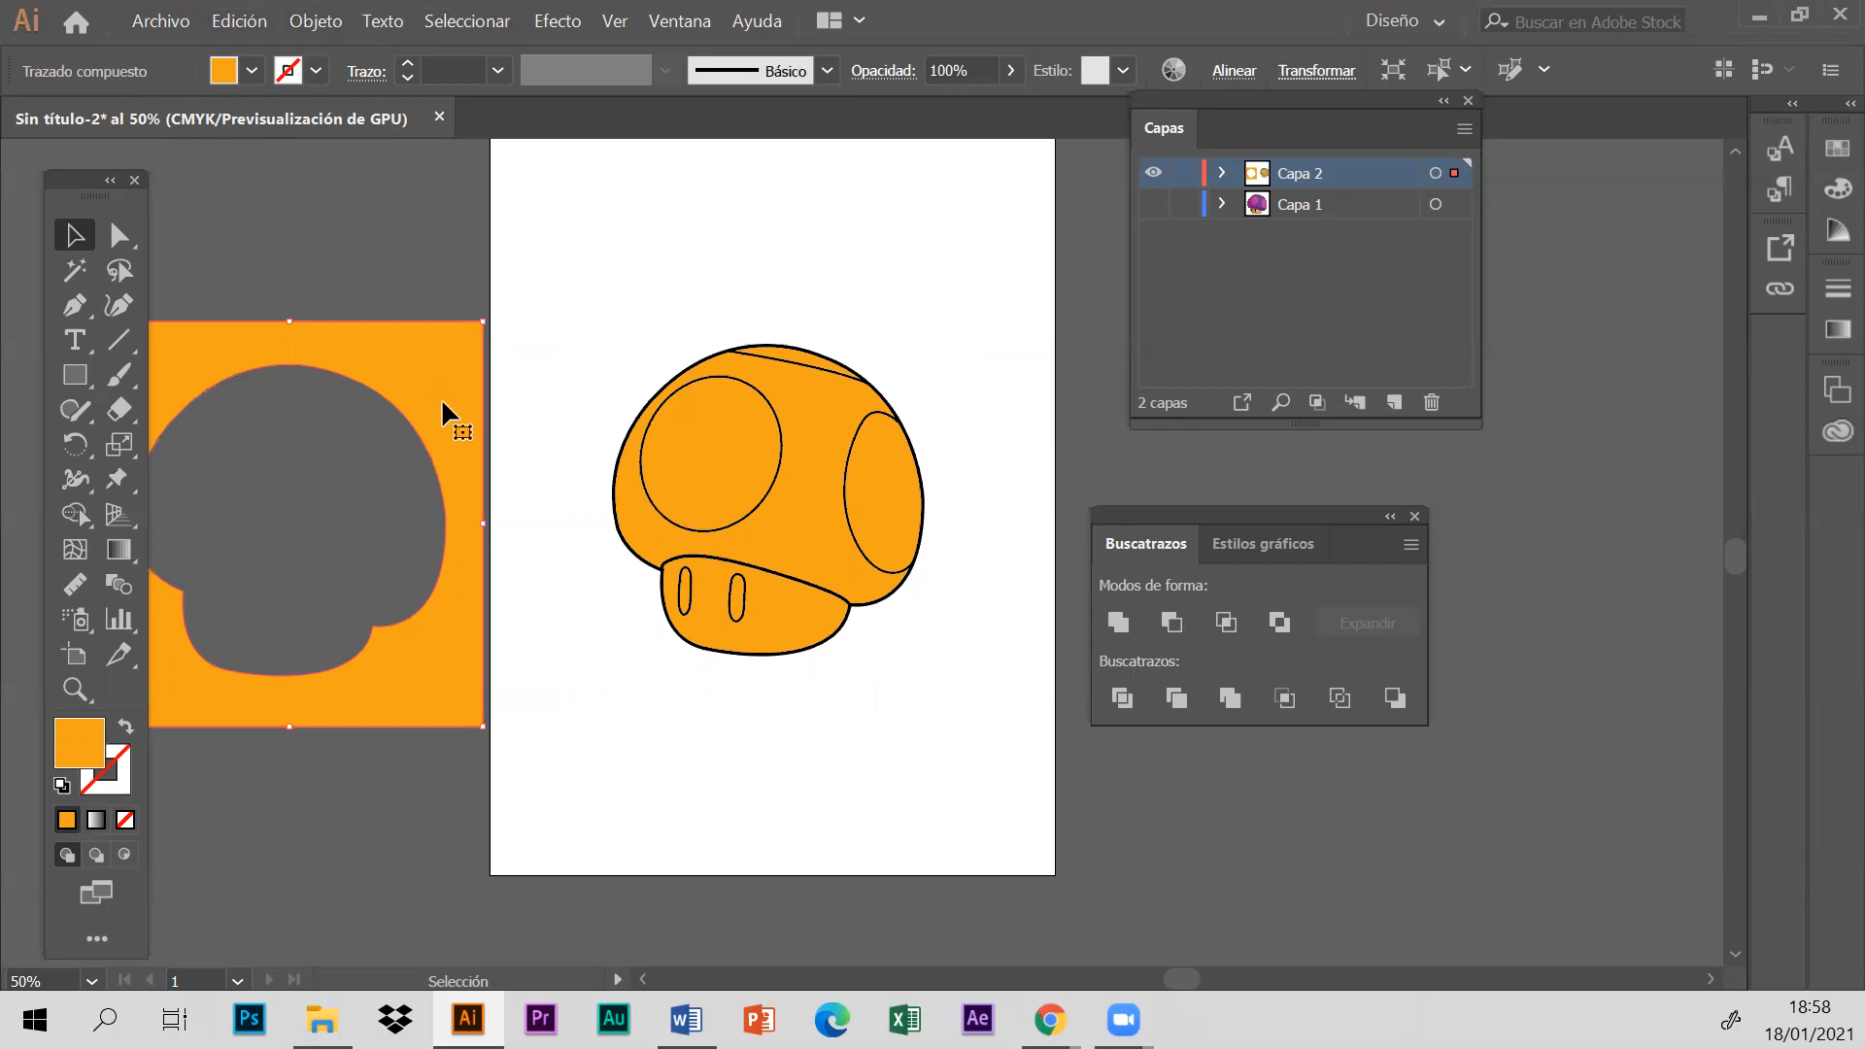
{"action": "key", "text": "Delete"}
- Move the orange mushroom to the artboard's upper-left corner and scale it down proportionally
{"action": "left_click_drag", "start_coordinate": [856, 585], "coordinate": [770, 410]}
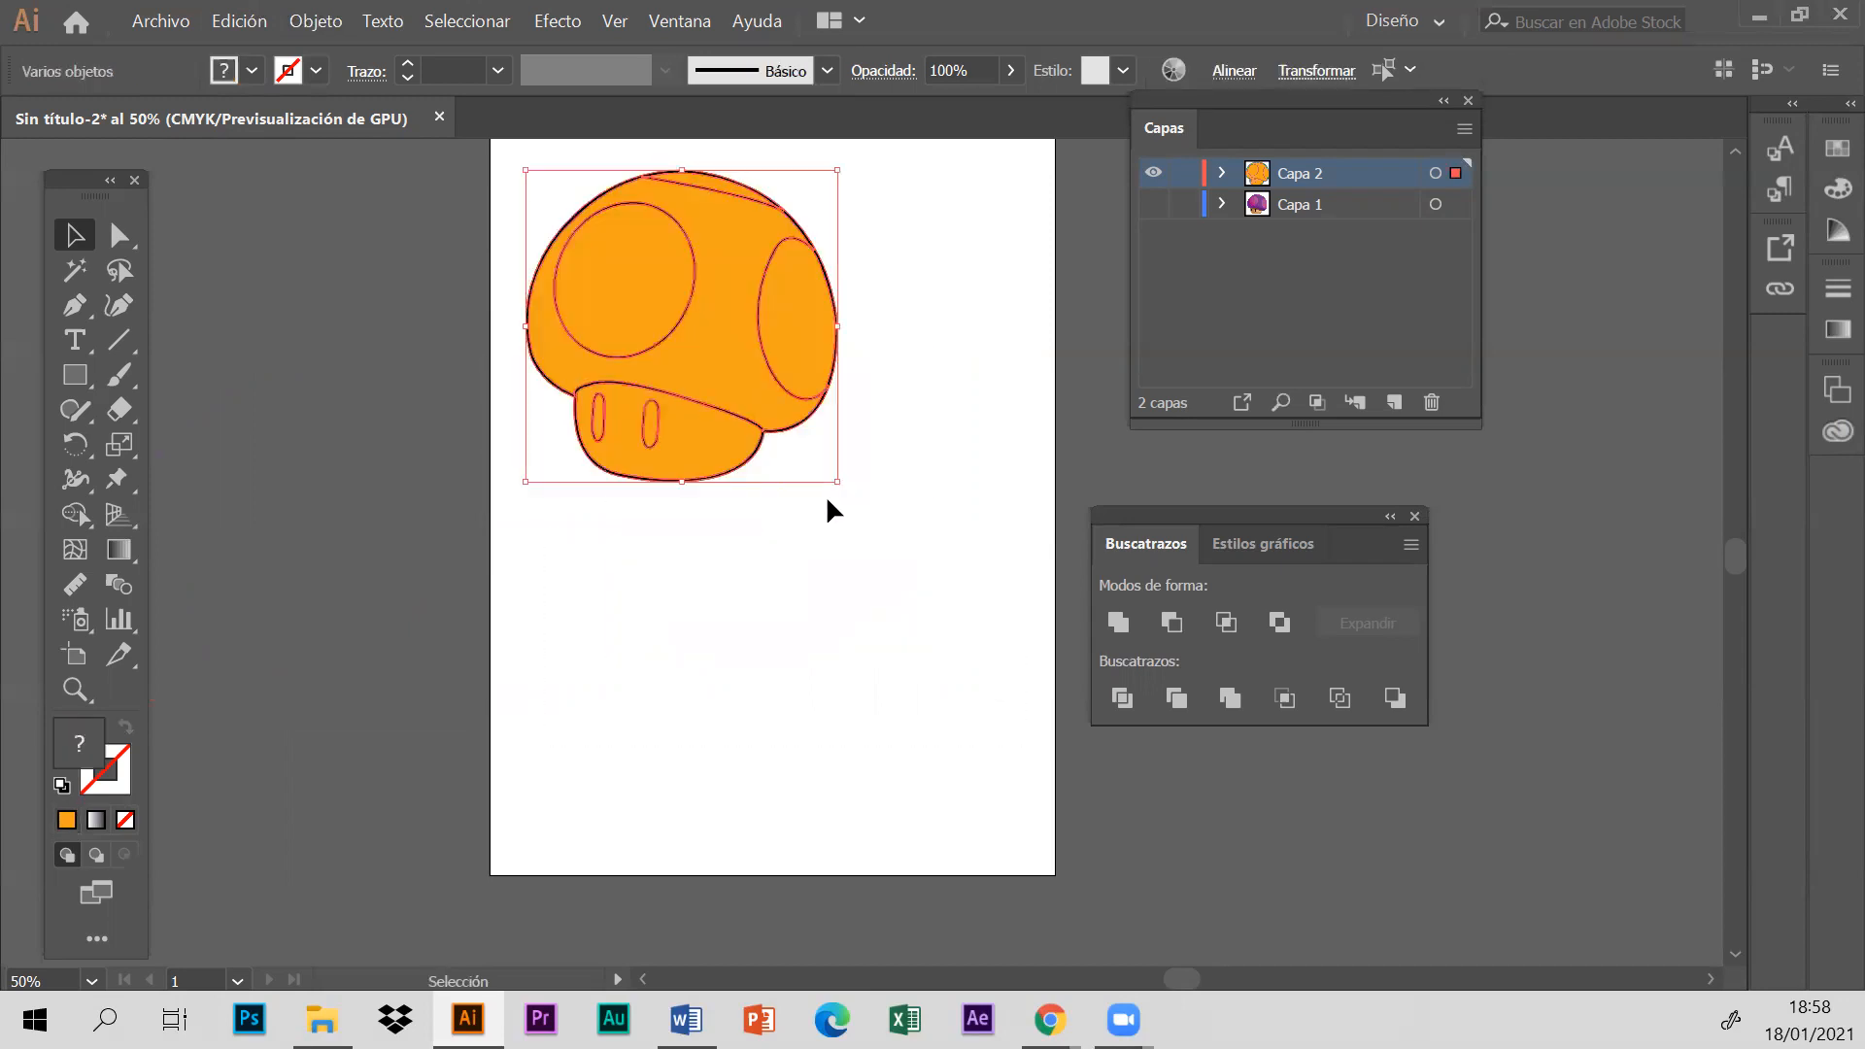
{"action": "left_click_drag", "start_coordinate": [837, 481], "coordinate": [742, 385]}
{"action": "left_click", "coordinate": [795, 462]}
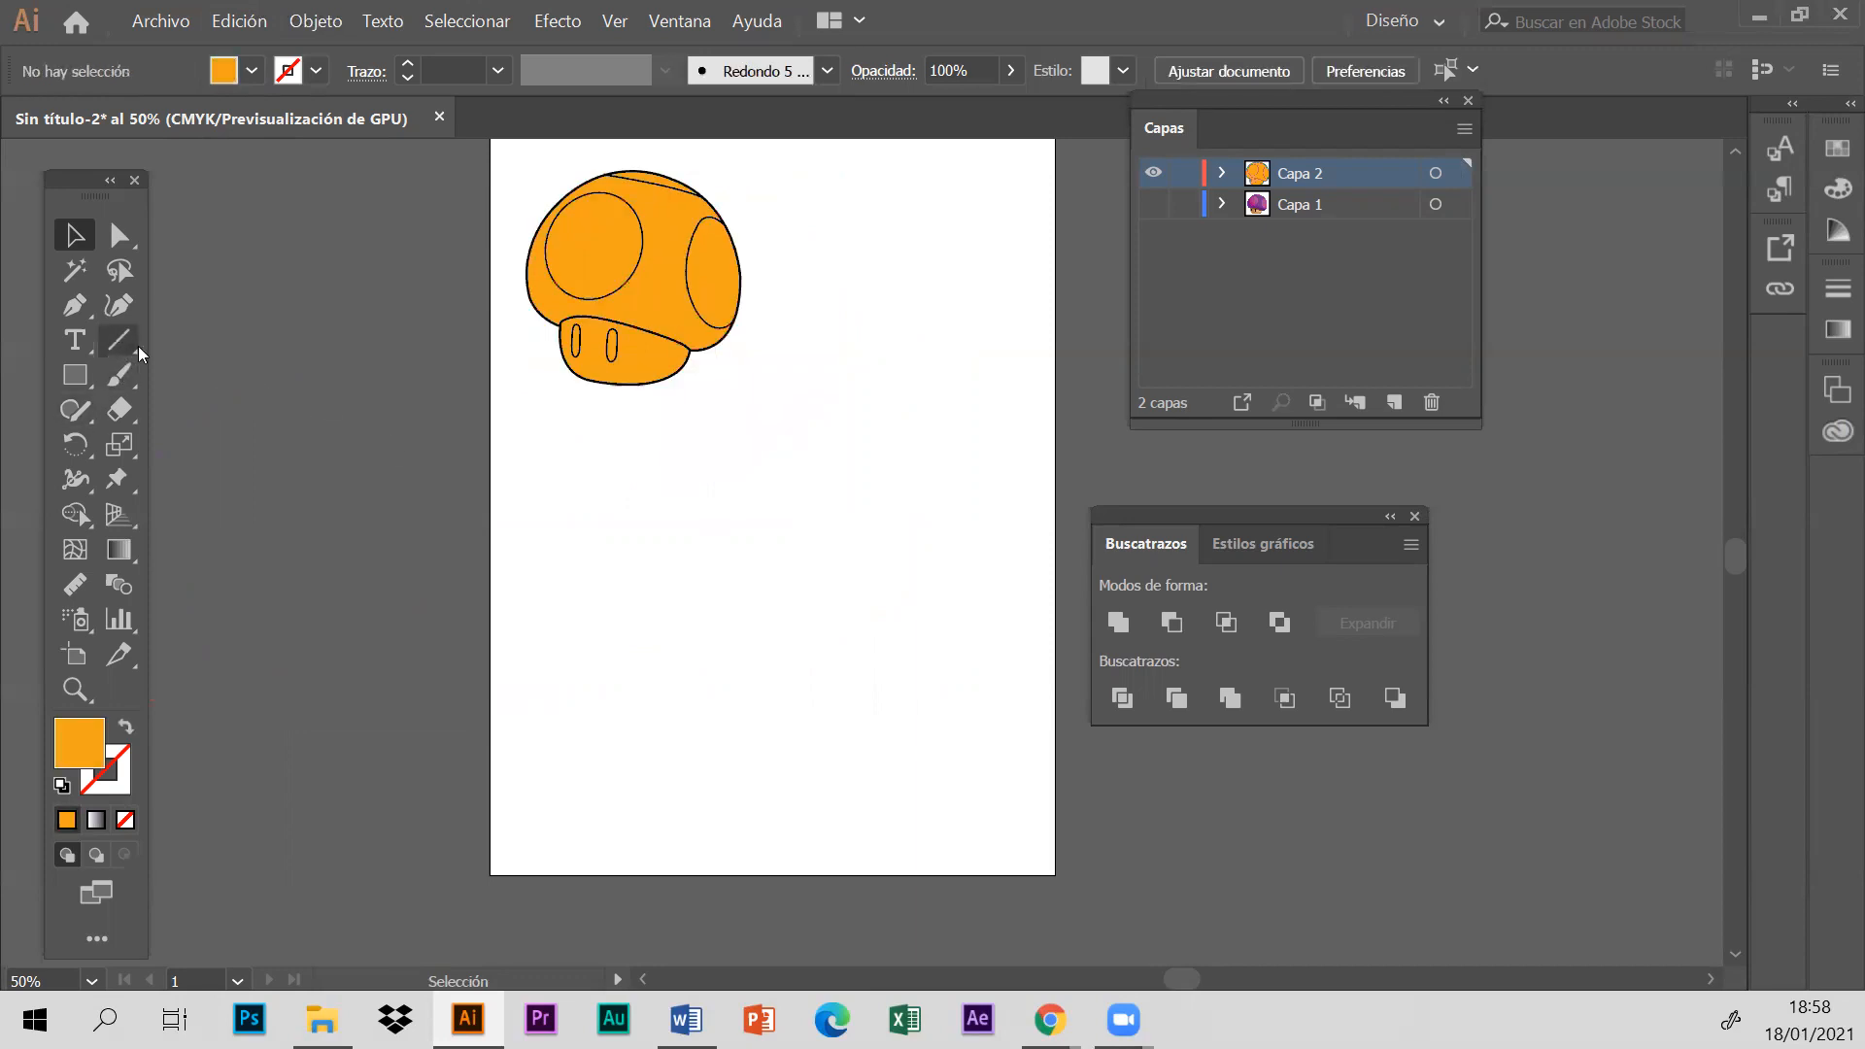
{"action": "left_click", "coordinate": [115, 379]}
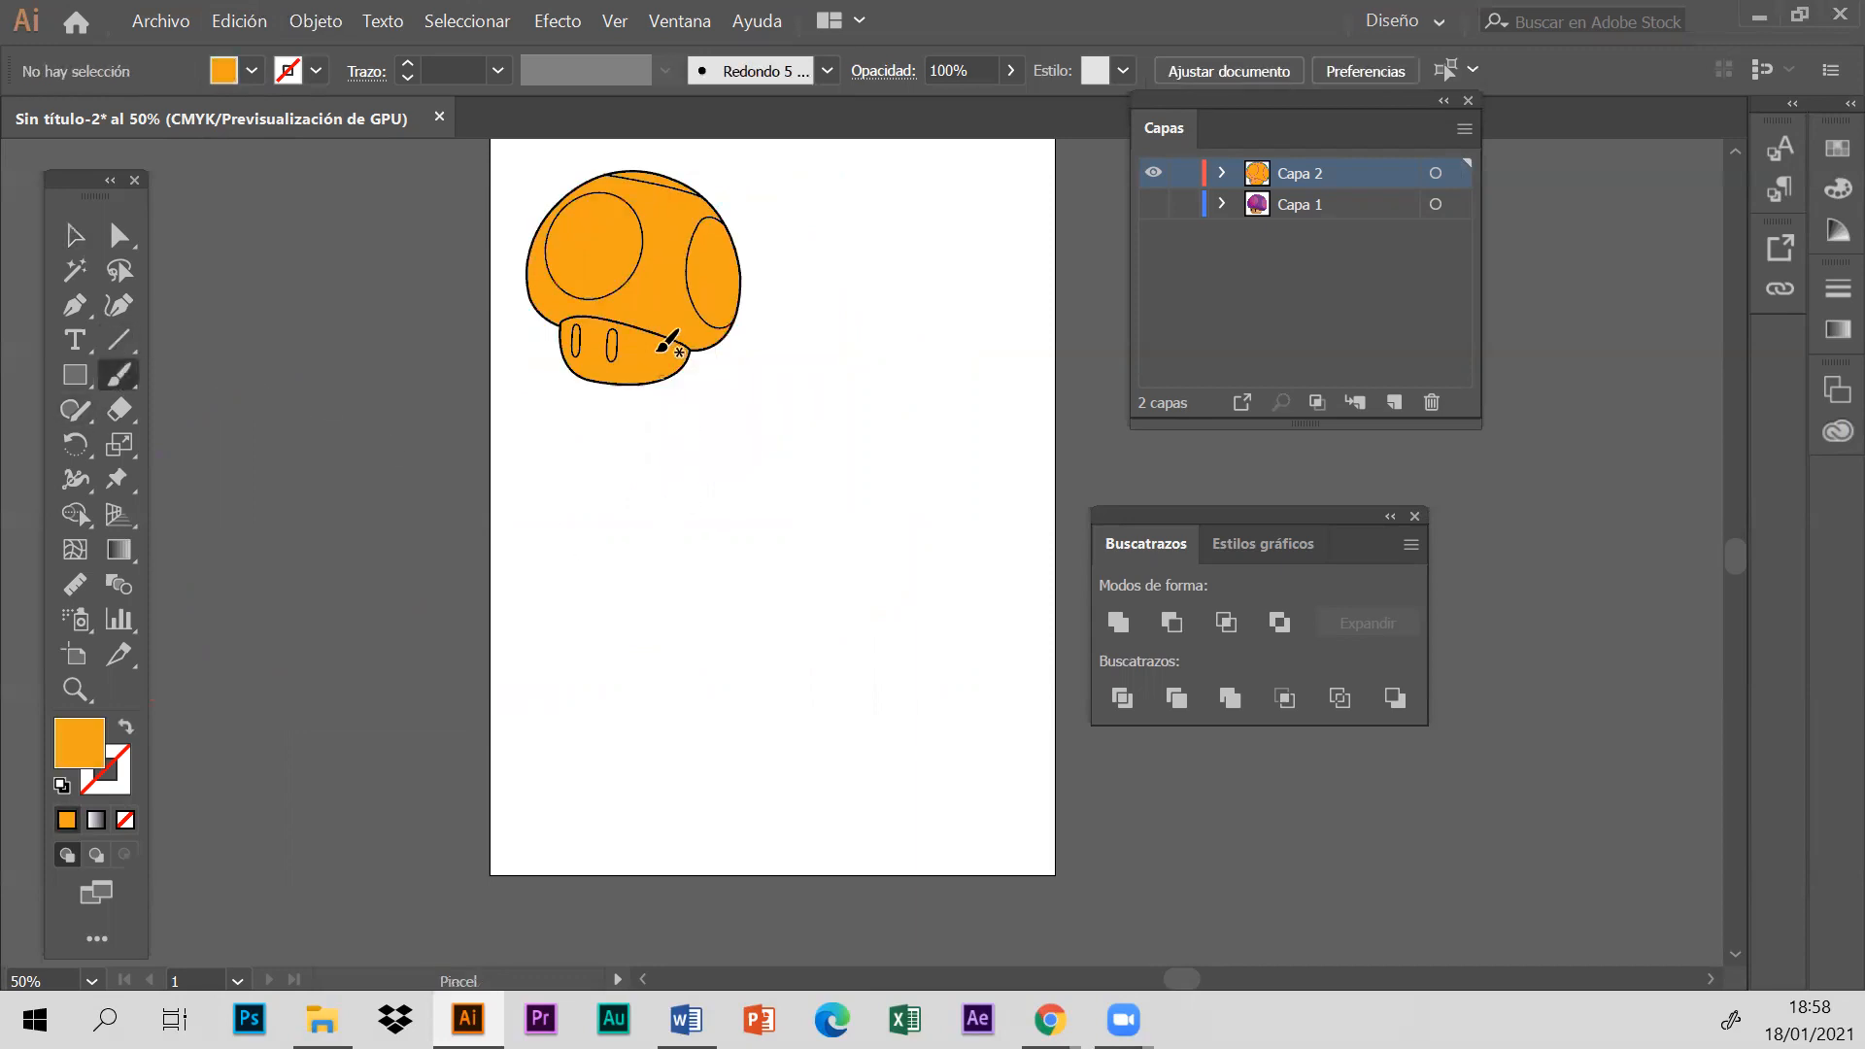
{"action": "mouse_move", "coordinate": [563, 664]}
{"action": "left_mouse_down"}
{"action": "mouse_move", "coordinate": [743, 596]}
{"action": "mouse_move", "coordinate": [890, 668]}
{"action": "mouse_move", "coordinate": [866, 709]}
{"action": "mouse_move", "coordinate": [663, 715]}
{"action": "mouse_move", "coordinate": [552, 619]}
{"action": "mouse_move", "coordinate": [985, 762]}
{"action": "left_mouse_up"}
{"action": "left_click", "coordinate": [73, 235]}
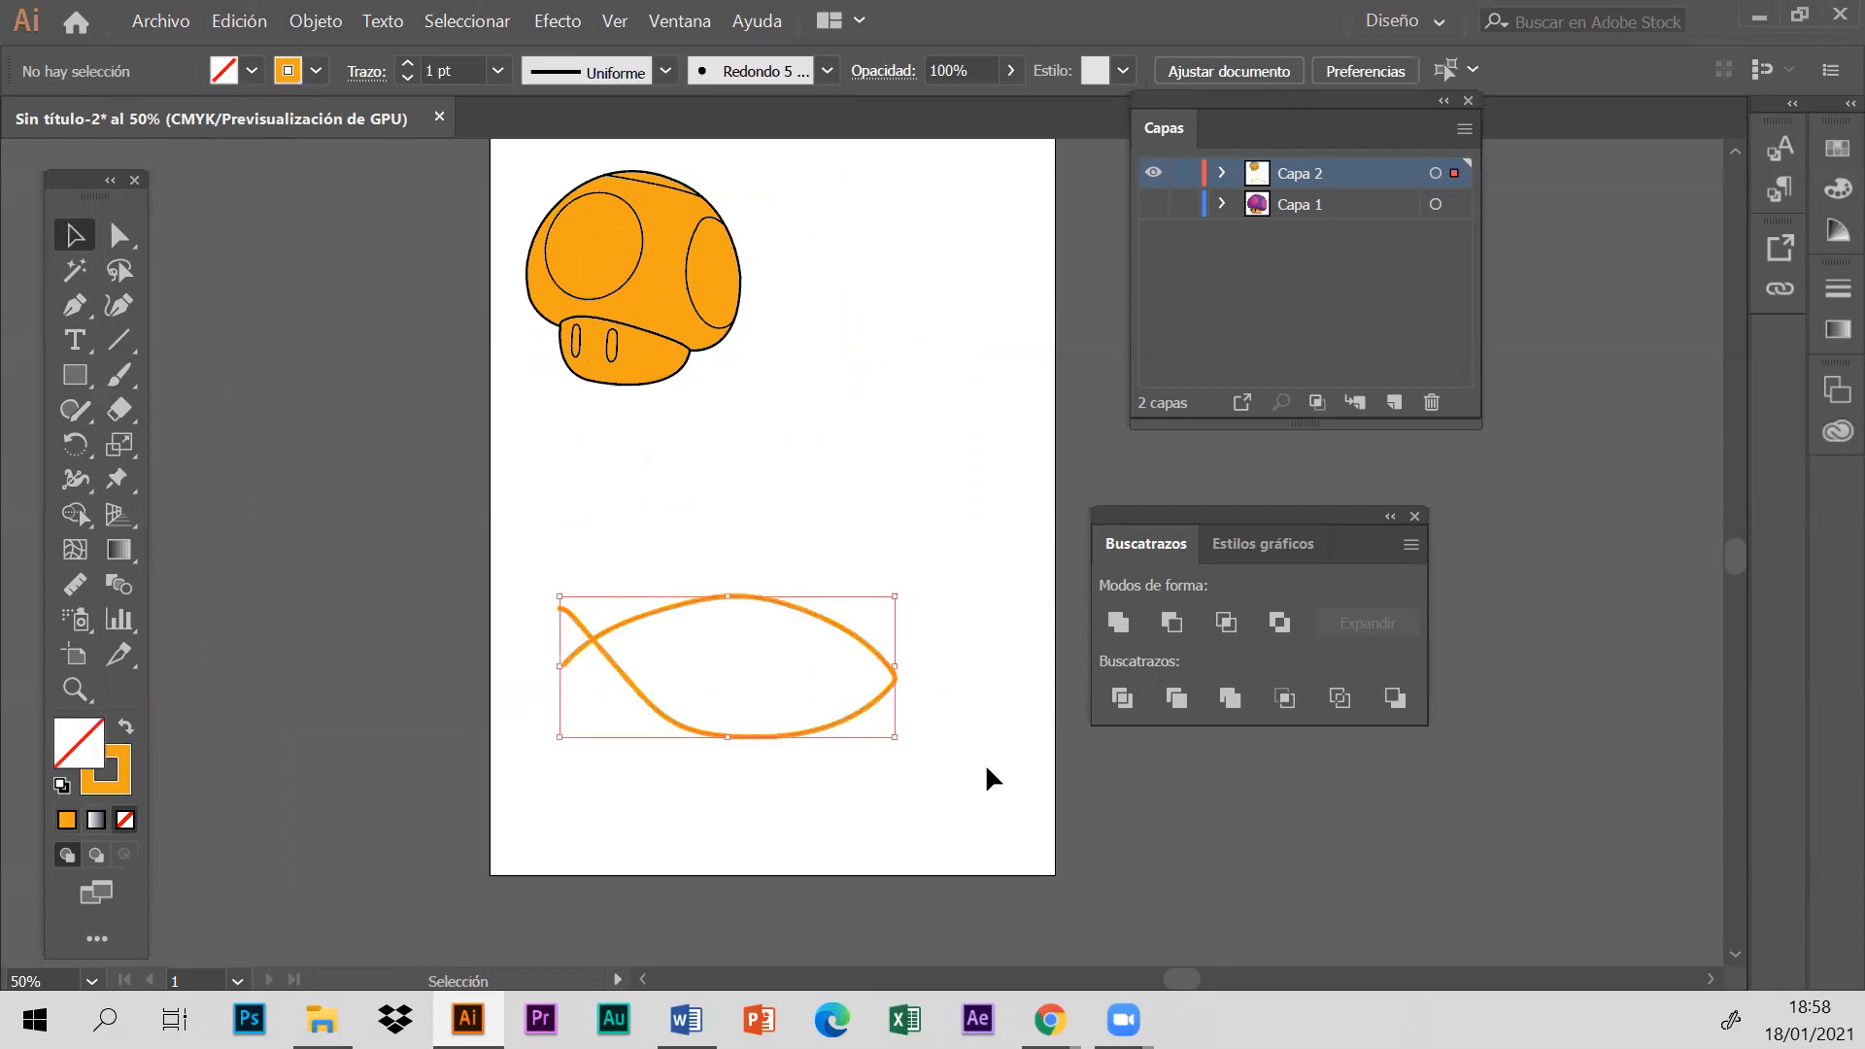
{"action": "key", "text": "Delete"}
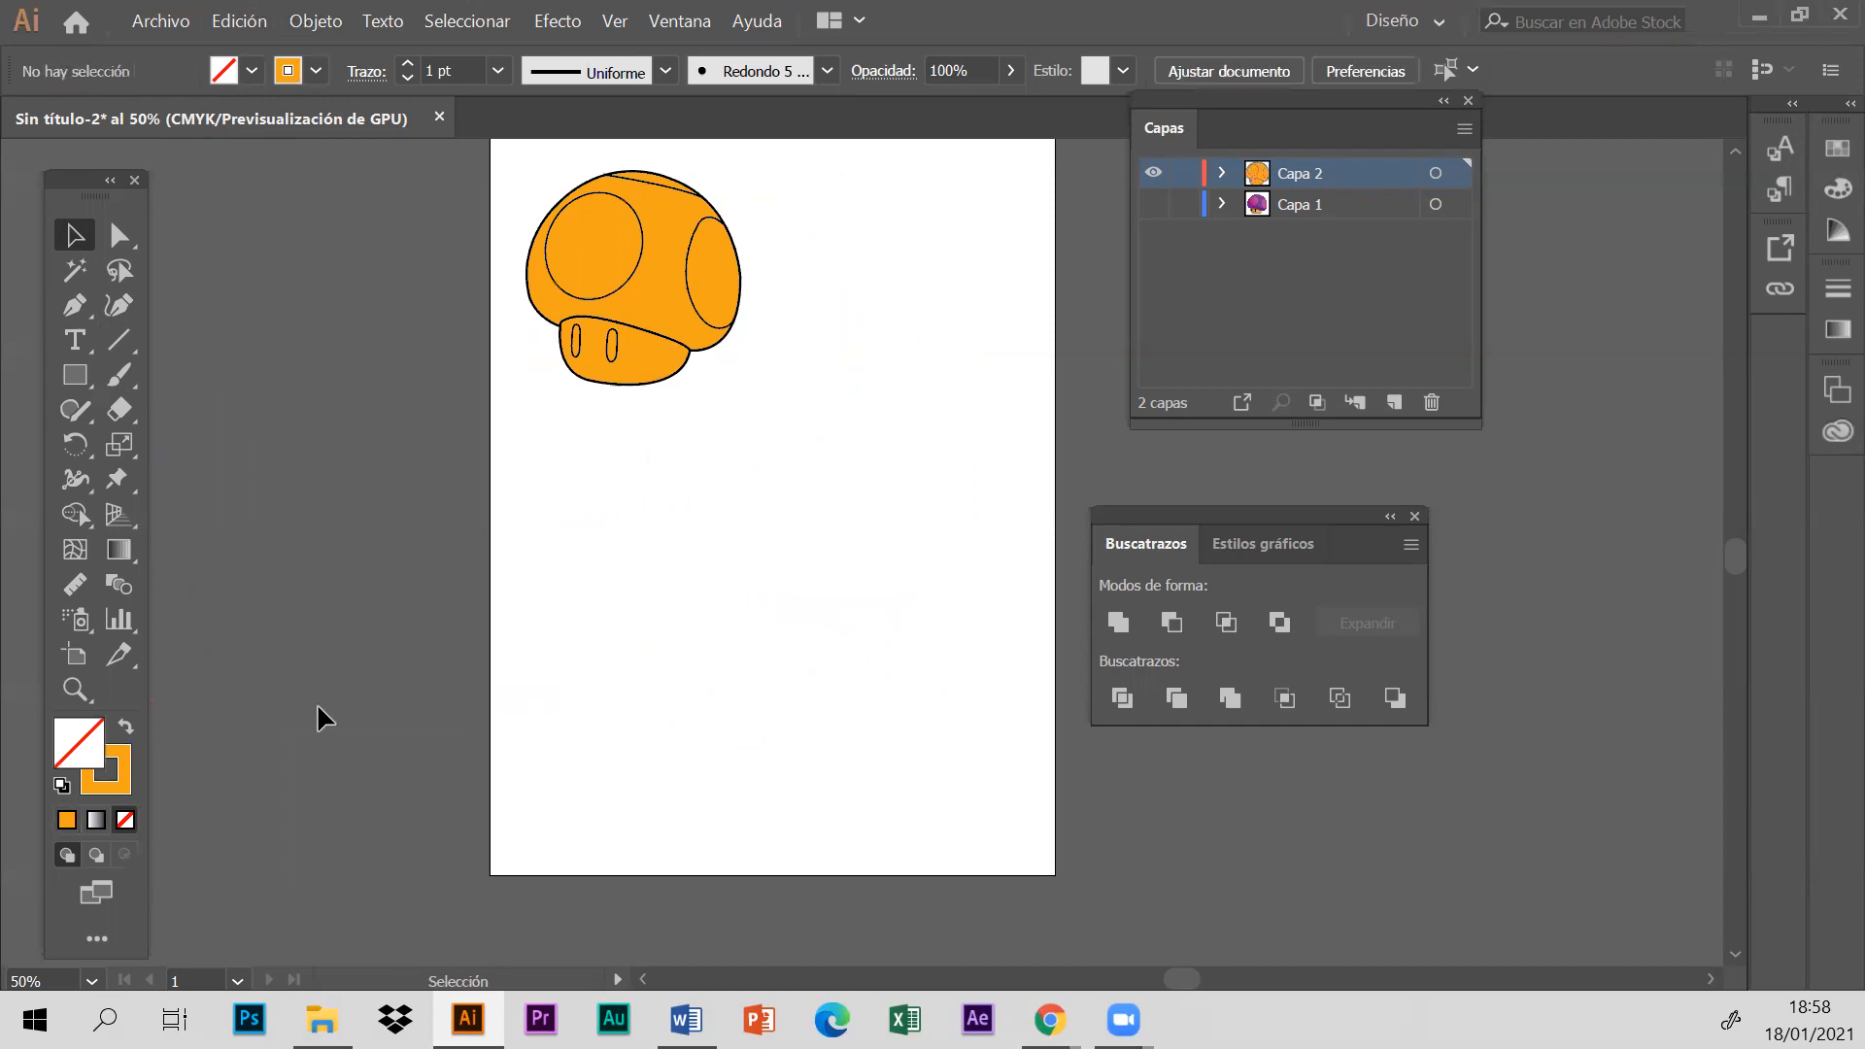
{"action": "double_click", "coordinate": [126, 763]}
{"action": "left_click", "coordinate": [1245, 324]}
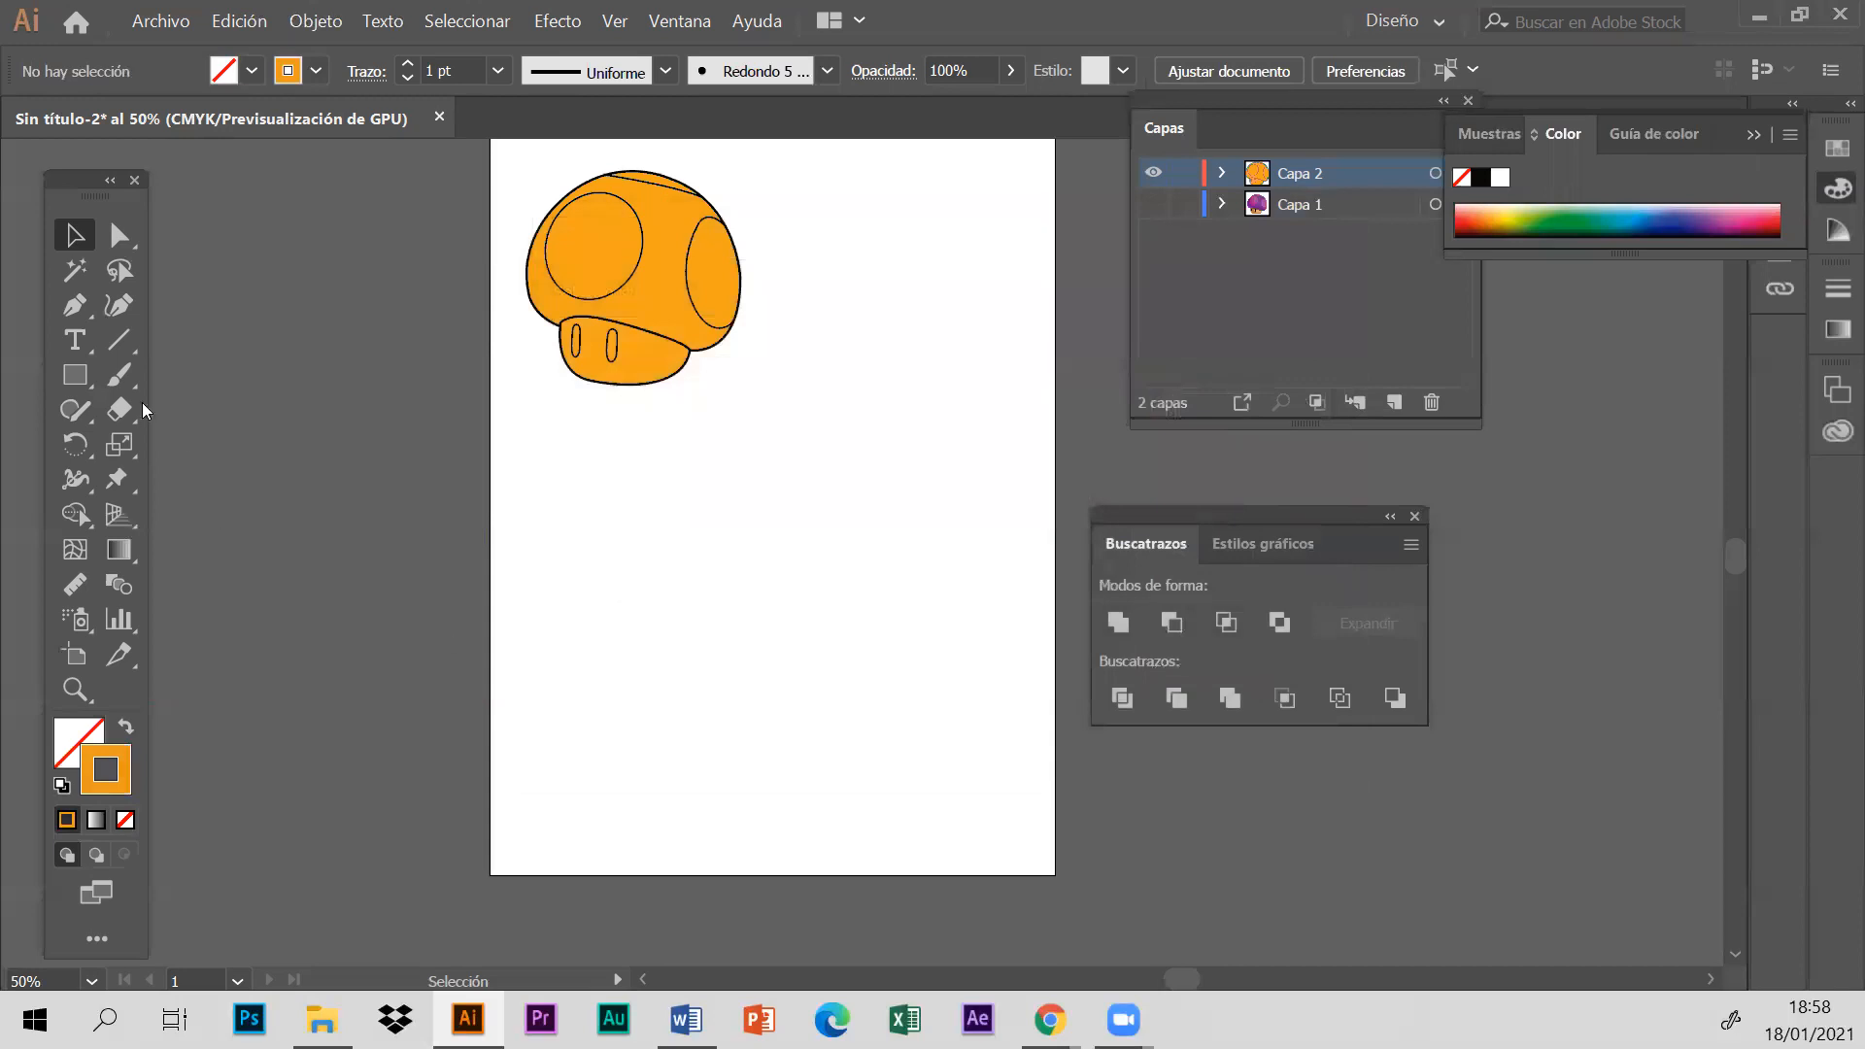
{"action": "left_click", "coordinate": [118, 374]}
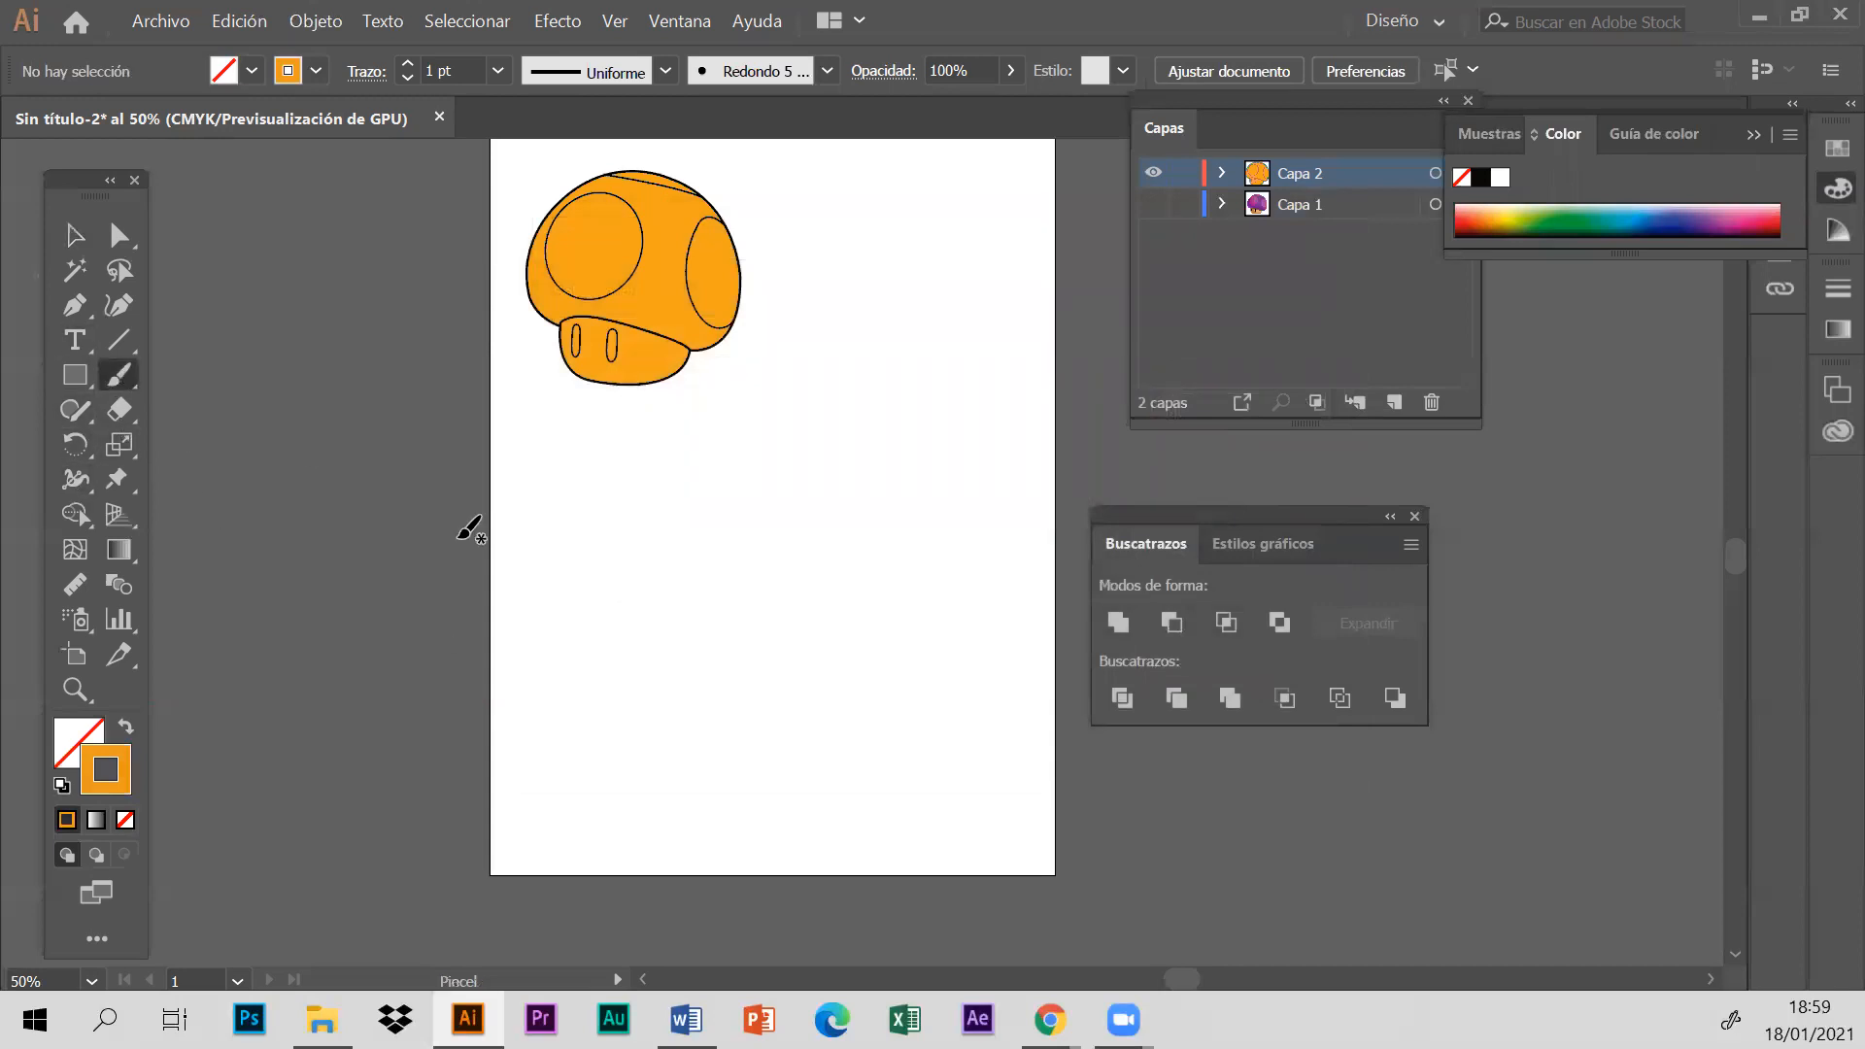
{"action": "left_click_drag", "start_coordinate": [559, 643], "coordinate": [719, 589]}
{"action": "left_click_drag", "start_coordinate": [831, 640], "coordinate": [855, 649]}
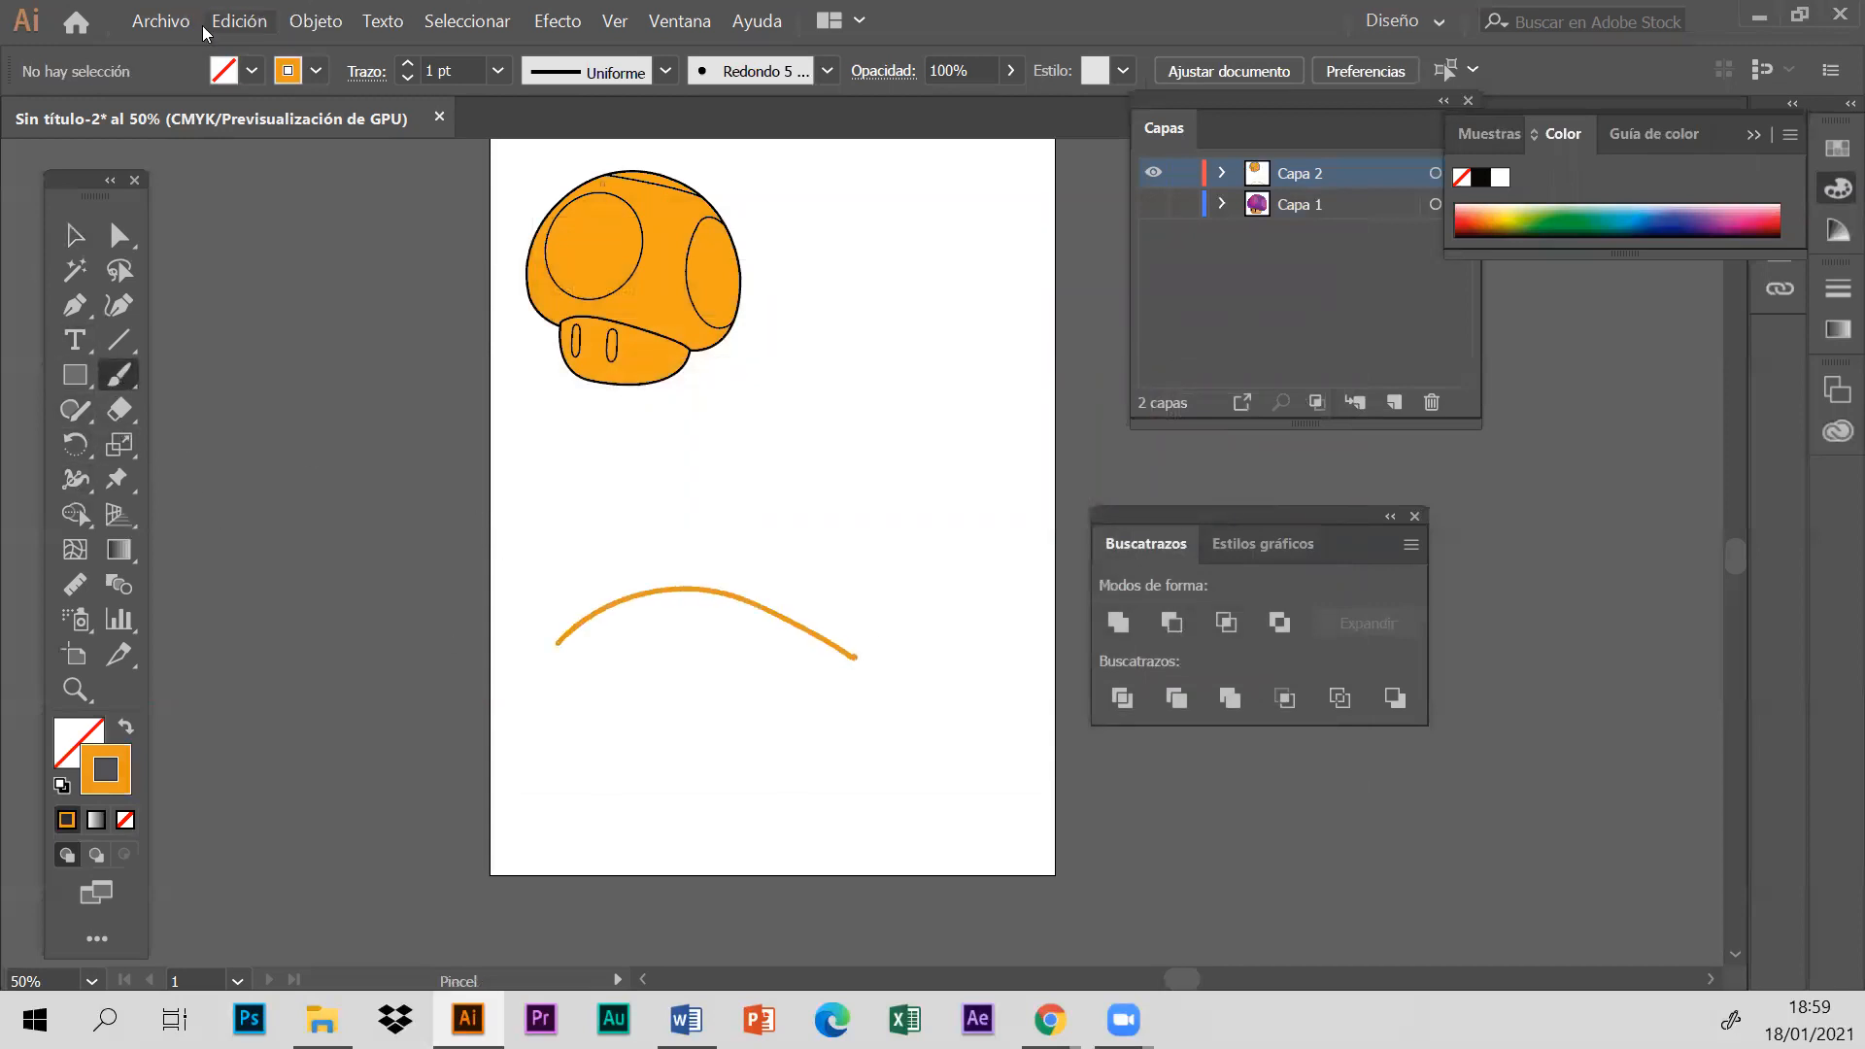
{"action": "left_click", "coordinate": [239, 22]}
{"action": "left_click", "coordinate": [260, 57]}
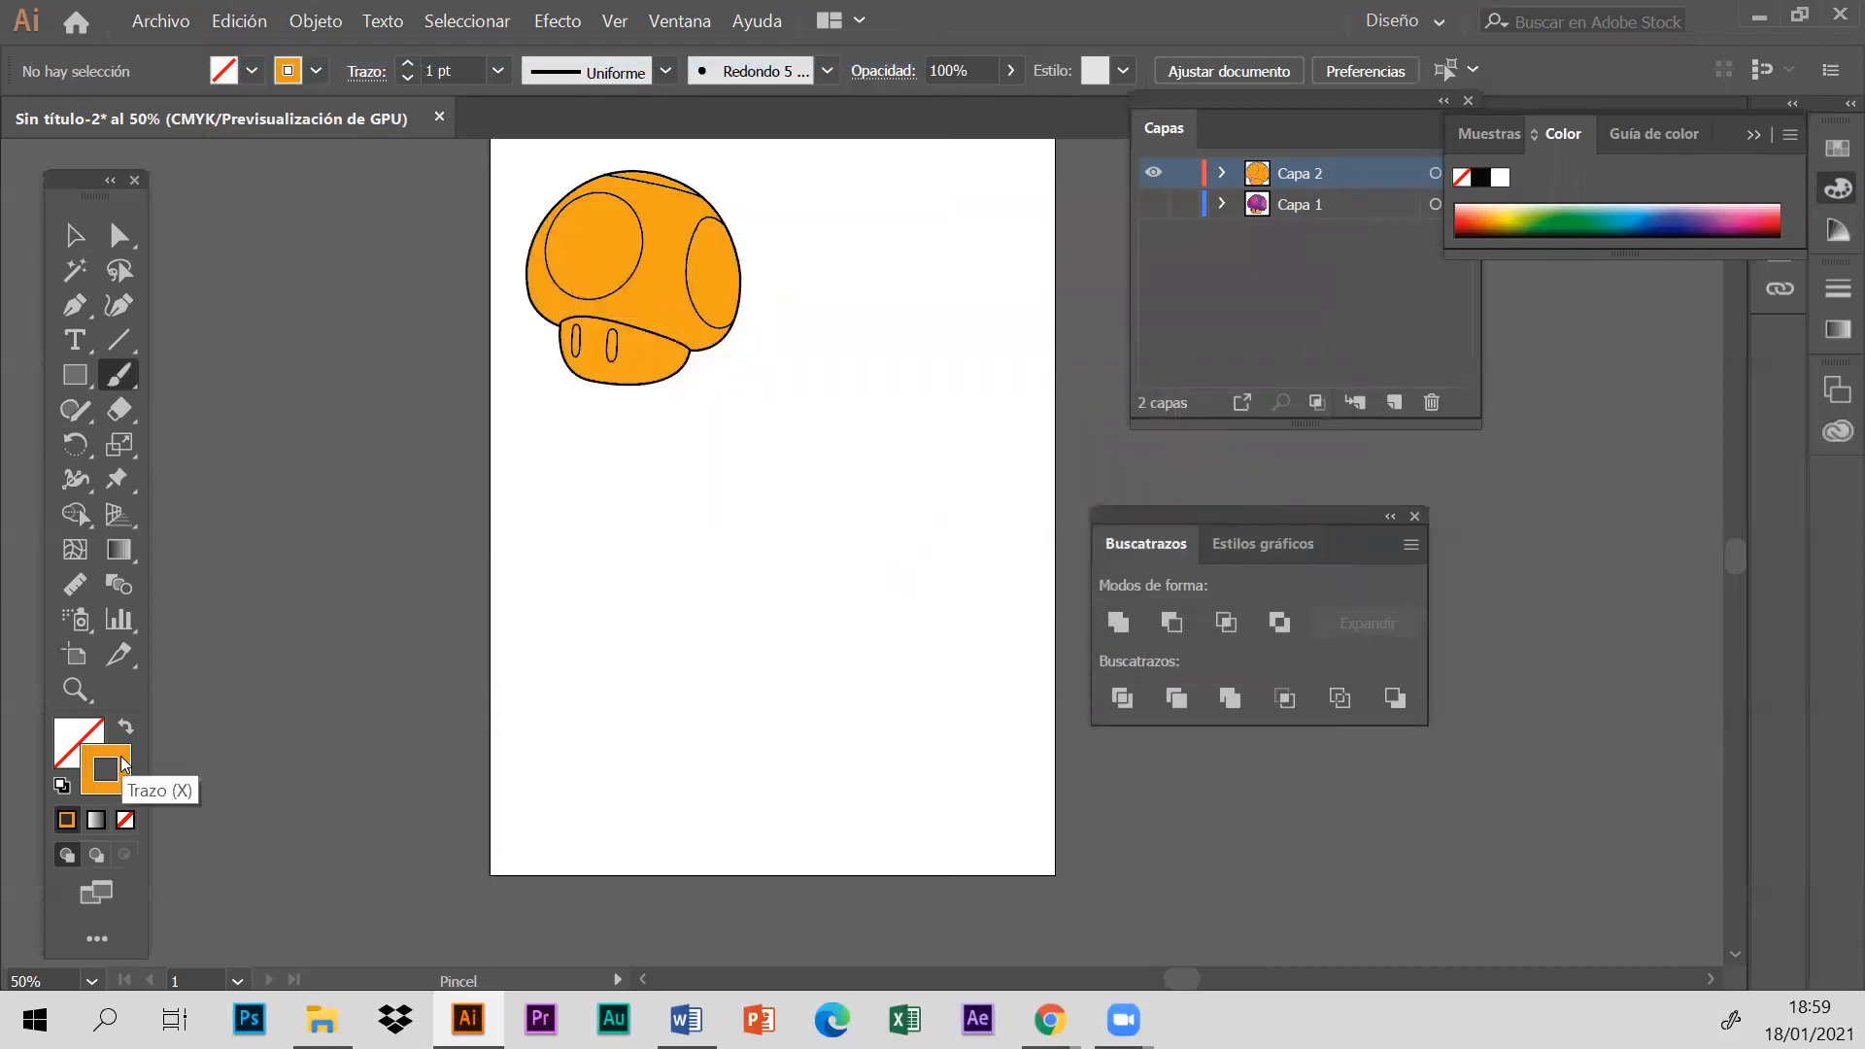
- Set the stroke colour to black (000000)
{"action": "double_click", "coordinate": [120, 767]}
{"action": "left_click", "coordinate": [545, 682]}
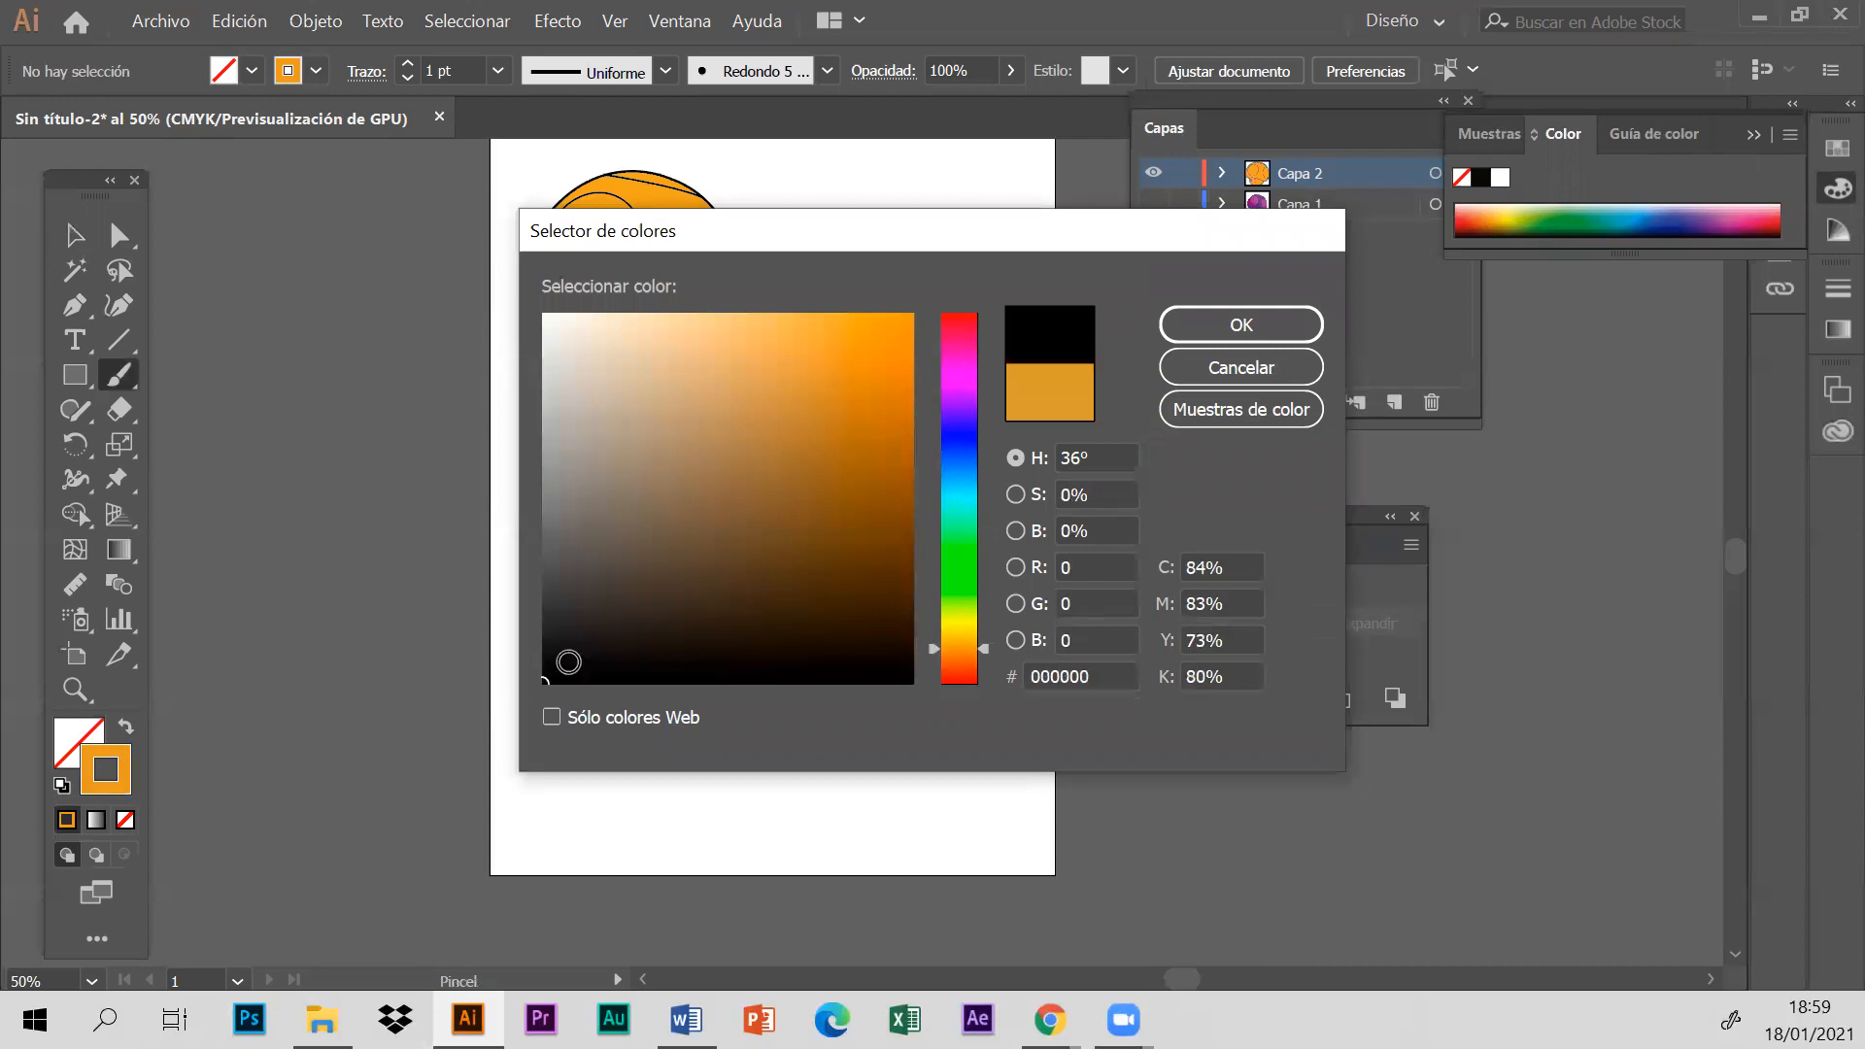
{"action": "left_click", "coordinate": [1294, 325]}
- Paint a black fish outline with a forked tail below the mushroom, using the Paintbrush
{"action": "left_click_drag", "start_coordinate": [596, 682], "coordinate": [630, 644]}
{"action": "mouse_move", "coordinate": [760, 583]}
{"action": "left_mouse_down"}
{"action": "mouse_move", "coordinate": [864, 682]}
{"action": "mouse_move", "coordinate": [947, 640]}
{"action": "mouse_move", "coordinate": [892, 698]}
{"action": "mouse_move", "coordinate": [953, 774]}
{"action": "left_mouse_up"}
{"action": "mouse_move", "coordinate": [886, 702]}
{"action": "left_mouse_down"}
{"action": "mouse_move", "coordinate": [765, 797]}
{"action": "mouse_move", "coordinate": [686, 751]}
{"action": "mouse_move", "coordinate": [586, 635]}
{"action": "left_mouse_up"}
{"action": "key", "text": "v"}
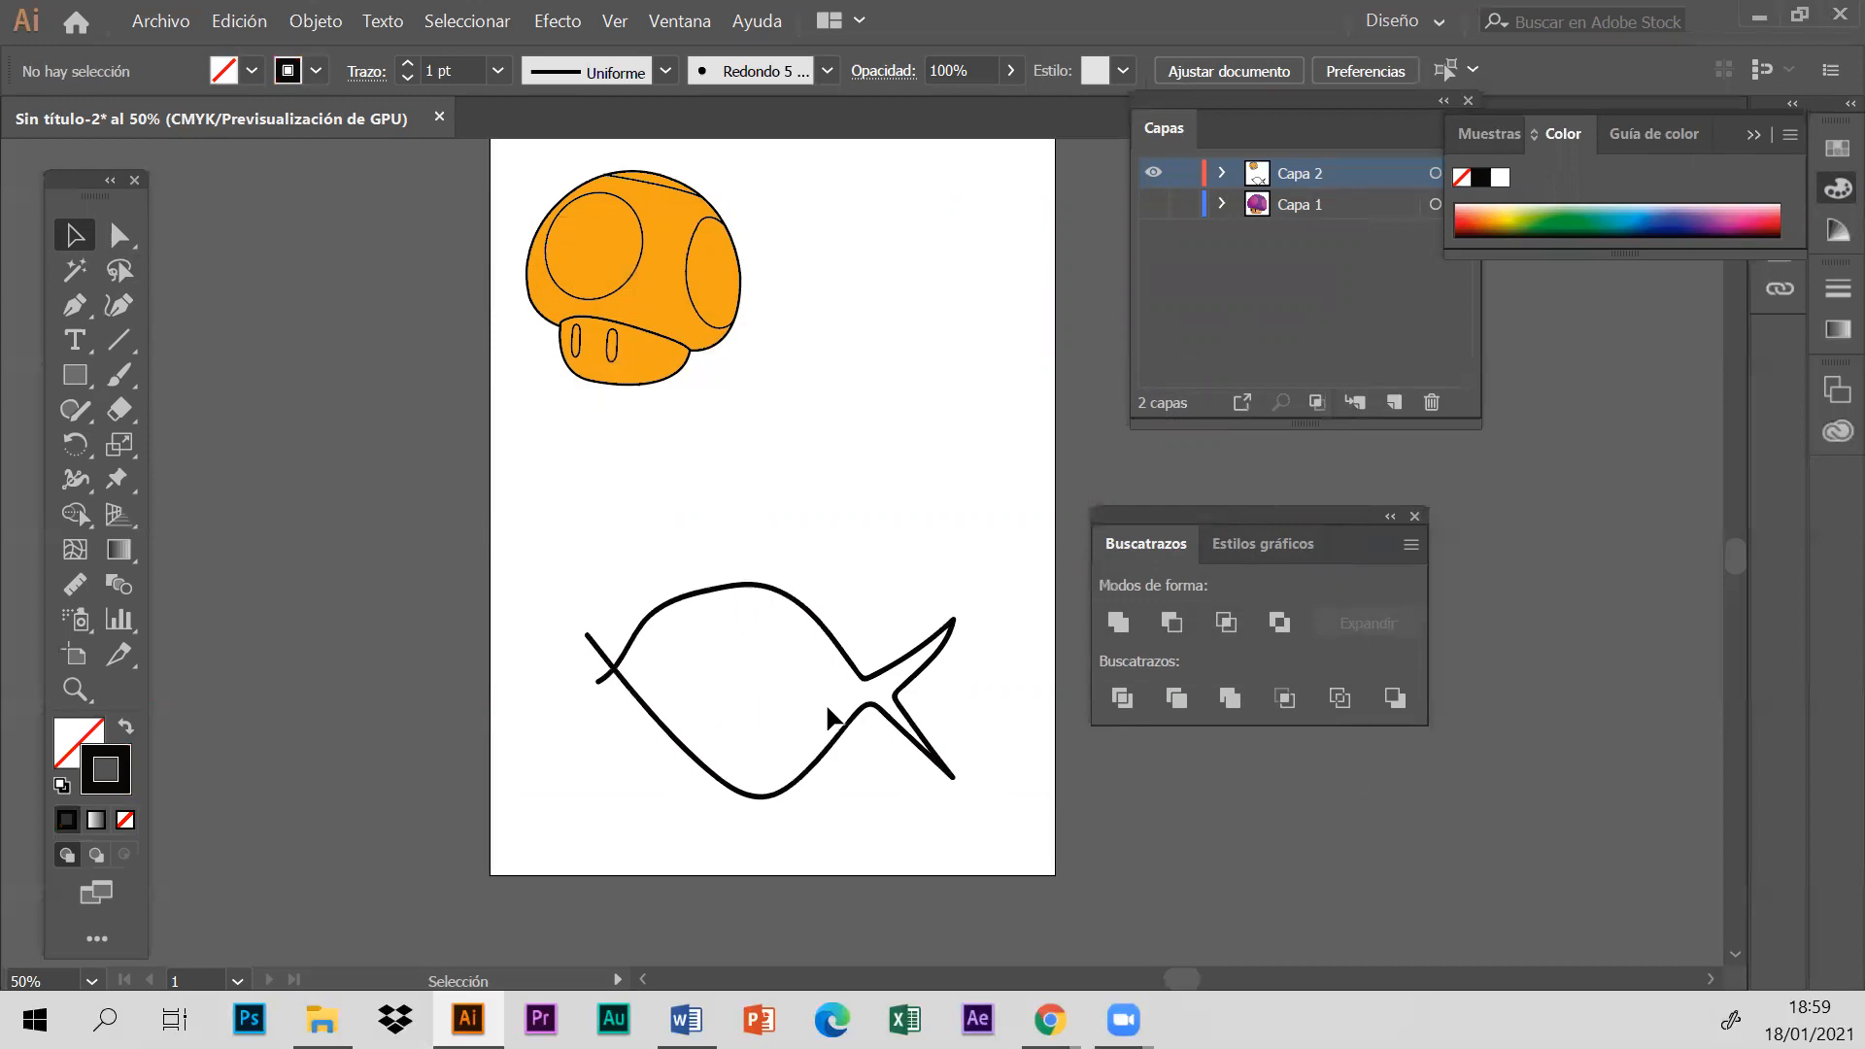
- Move the Buscatrazos panel away from the artboard and draw a rounded rectangle beside the fish, larger than it
{"action": "left_click_drag", "start_coordinate": [1246, 513], "coordinate": [1638, 452]}
{"action": "left_click_drag", "start_coordinate": [66, 375], "coordinate": [195, 410]}
{"action": "left_click_drag", "start_coordinate": [1043, 534], "coordinate": [1510, 857]}
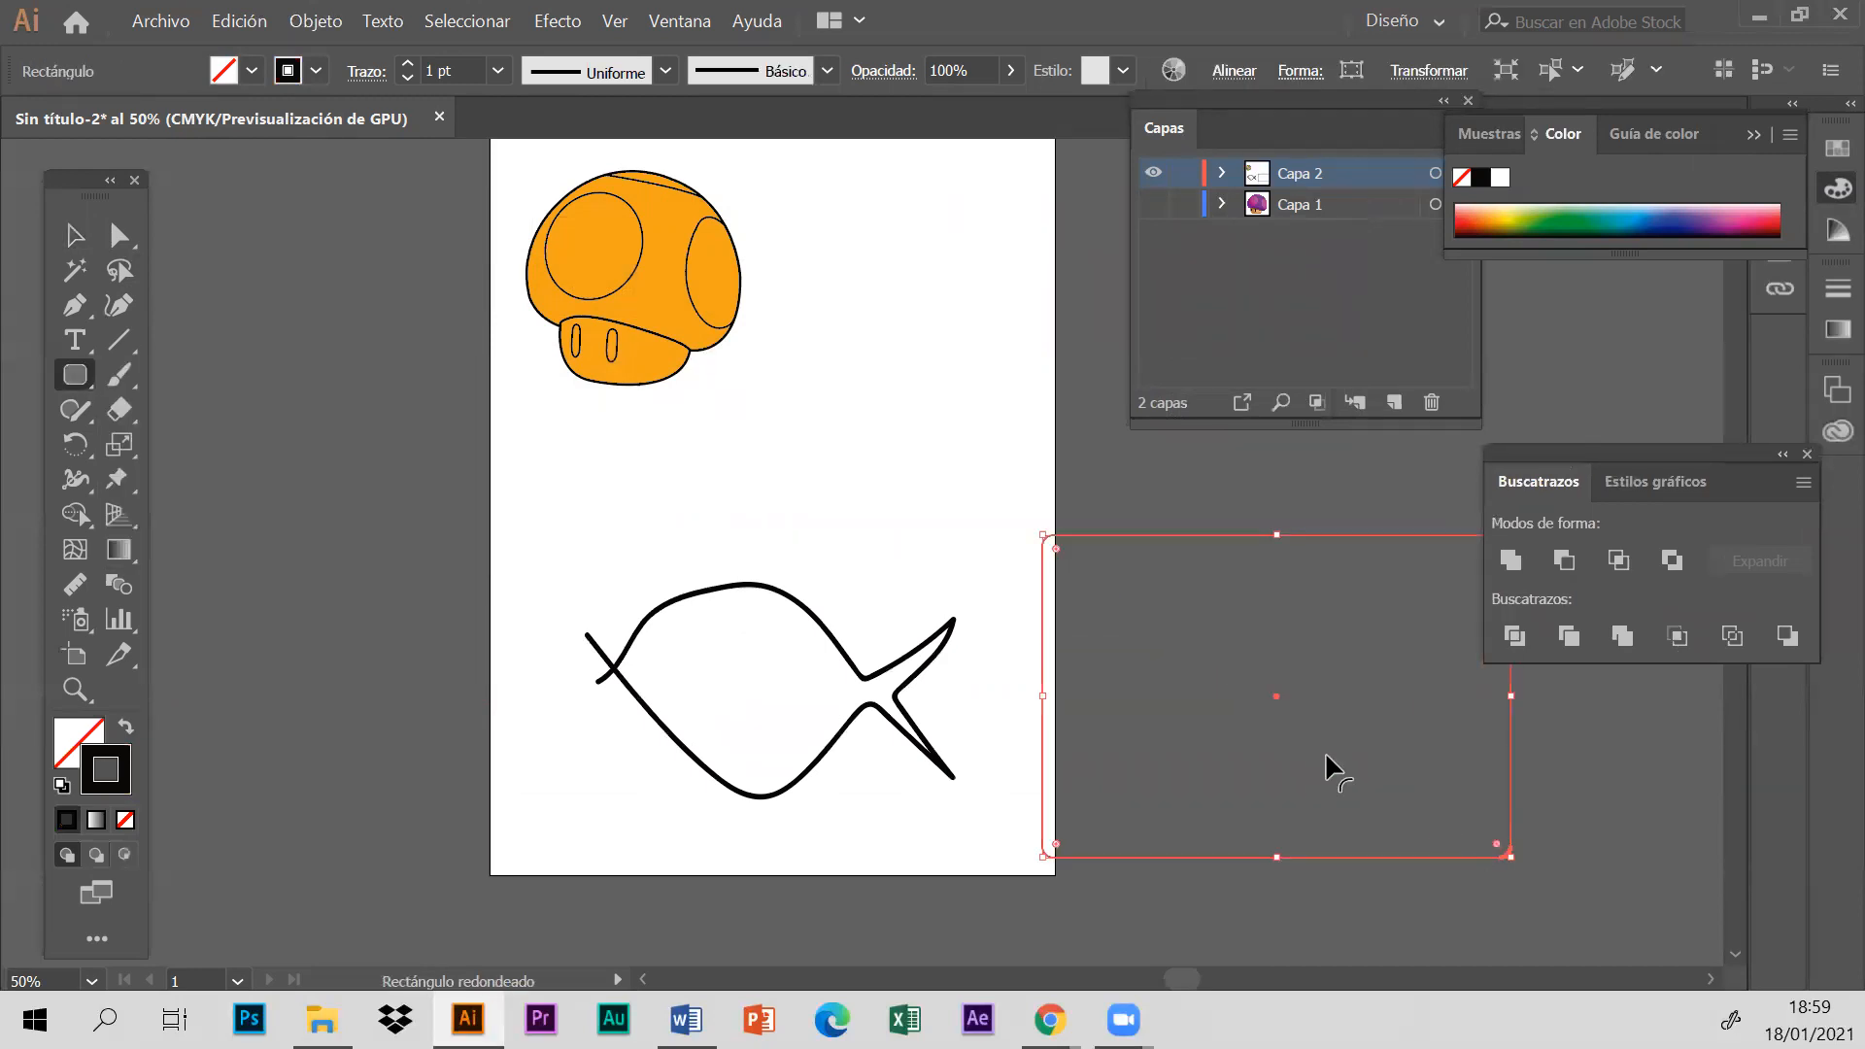
- Select all the fish strokes and apply Expandir apariencia to them
{"action": "left_click", "coordinate": [74, 235]}
{"action": "left_click_drag", "start_coordinate": [501, 487], "coordinate": [964, 847]}
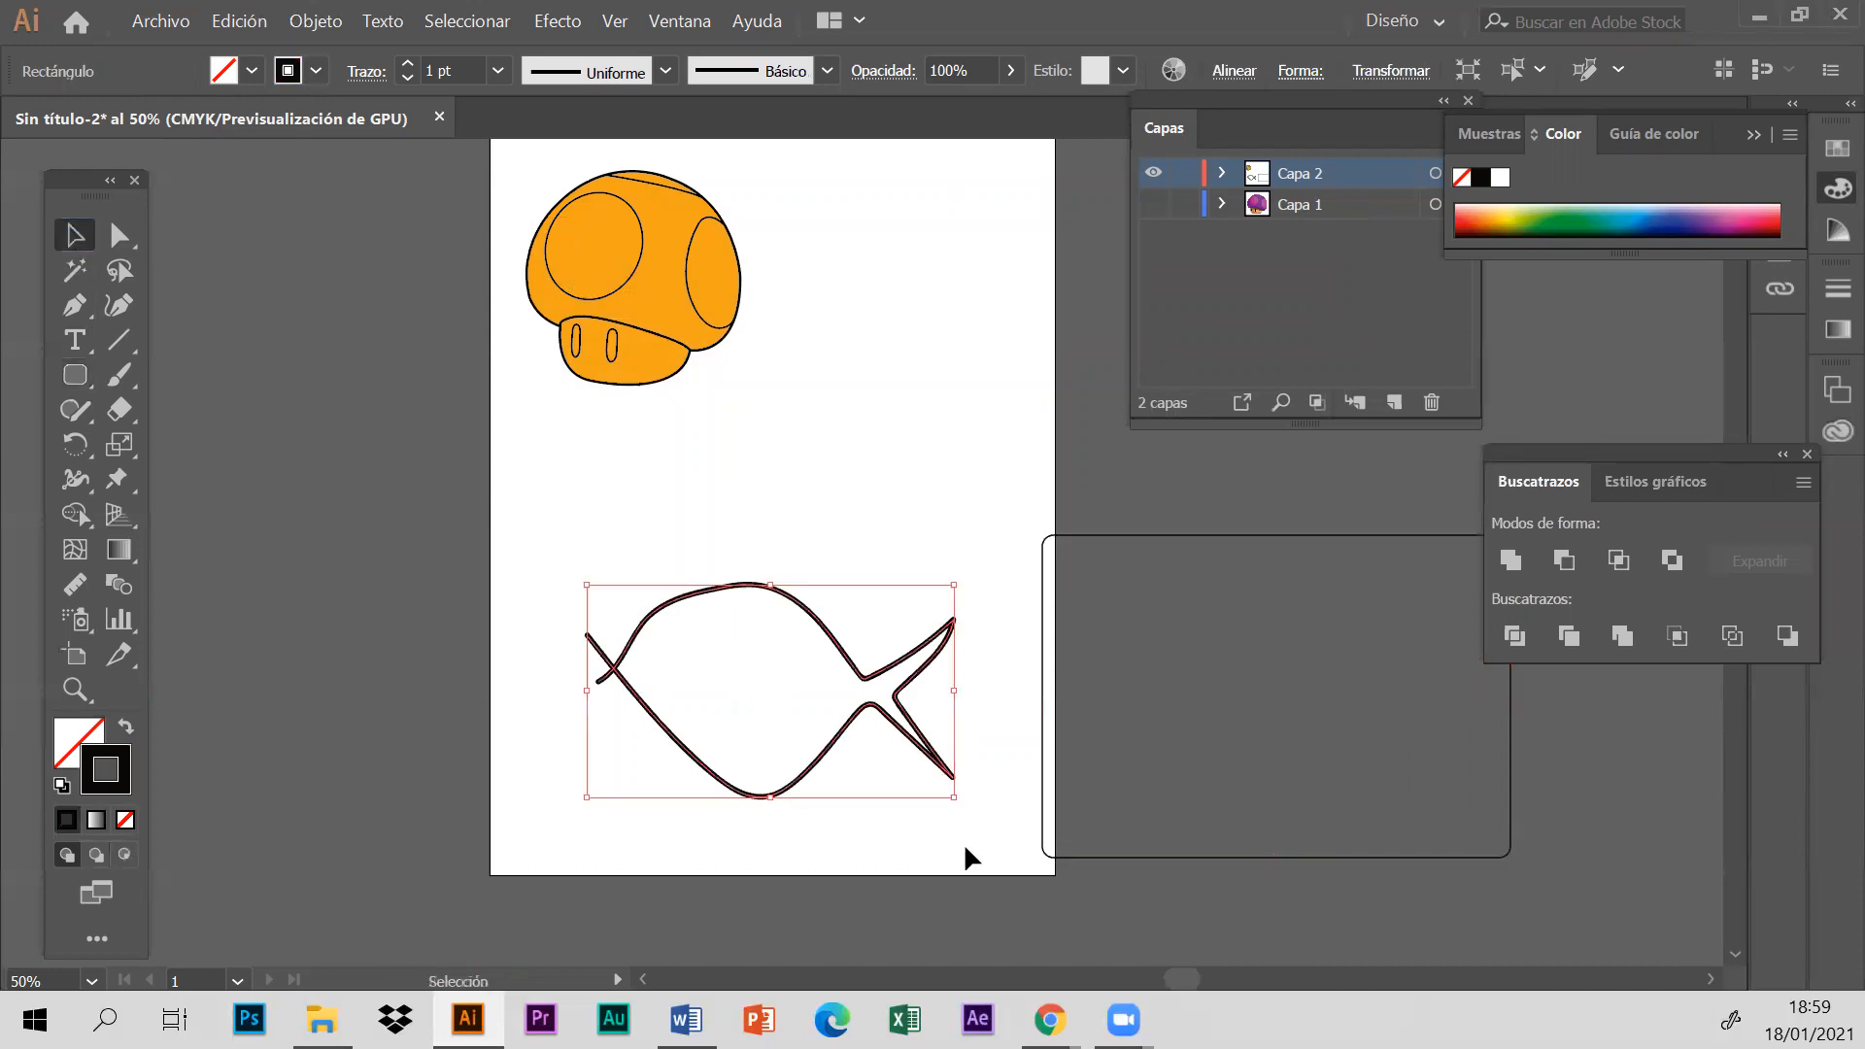
{"action": "left_click", "coordinate": [243, 23]}
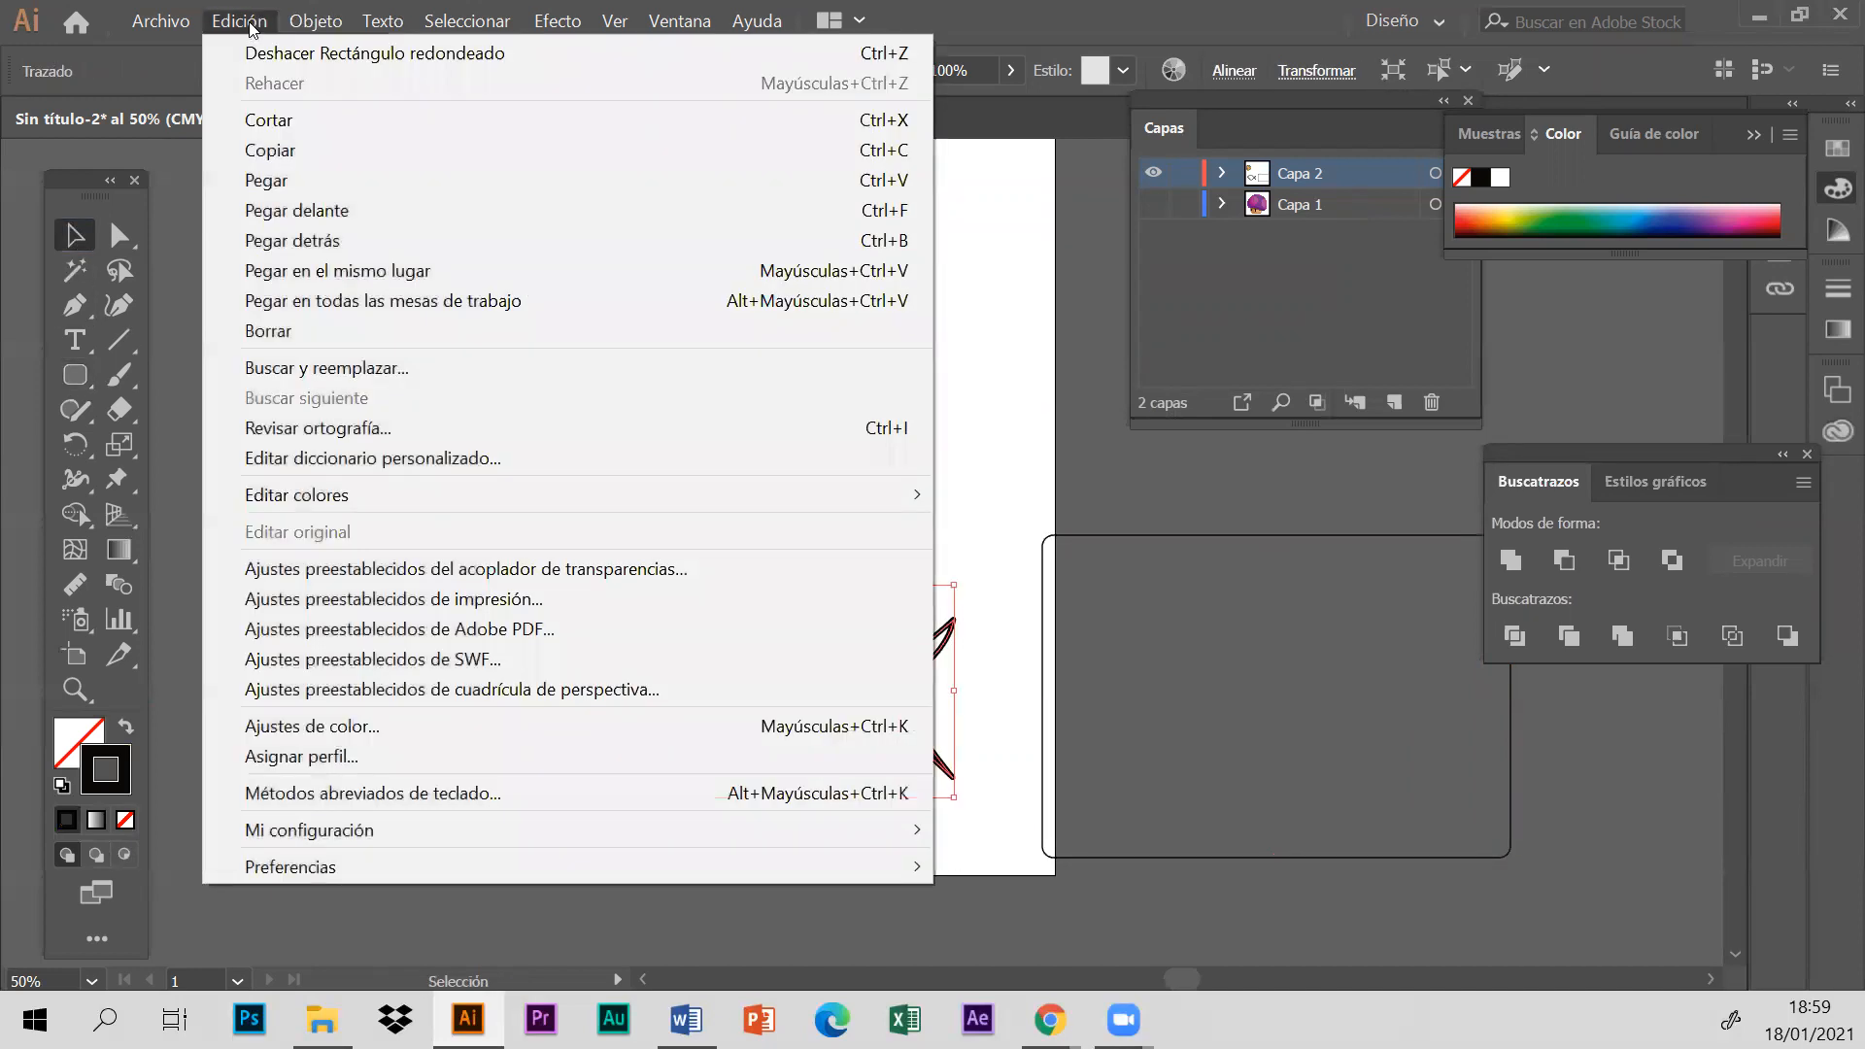
{"action": "mouse_move", "coordinate": [316, 20]}
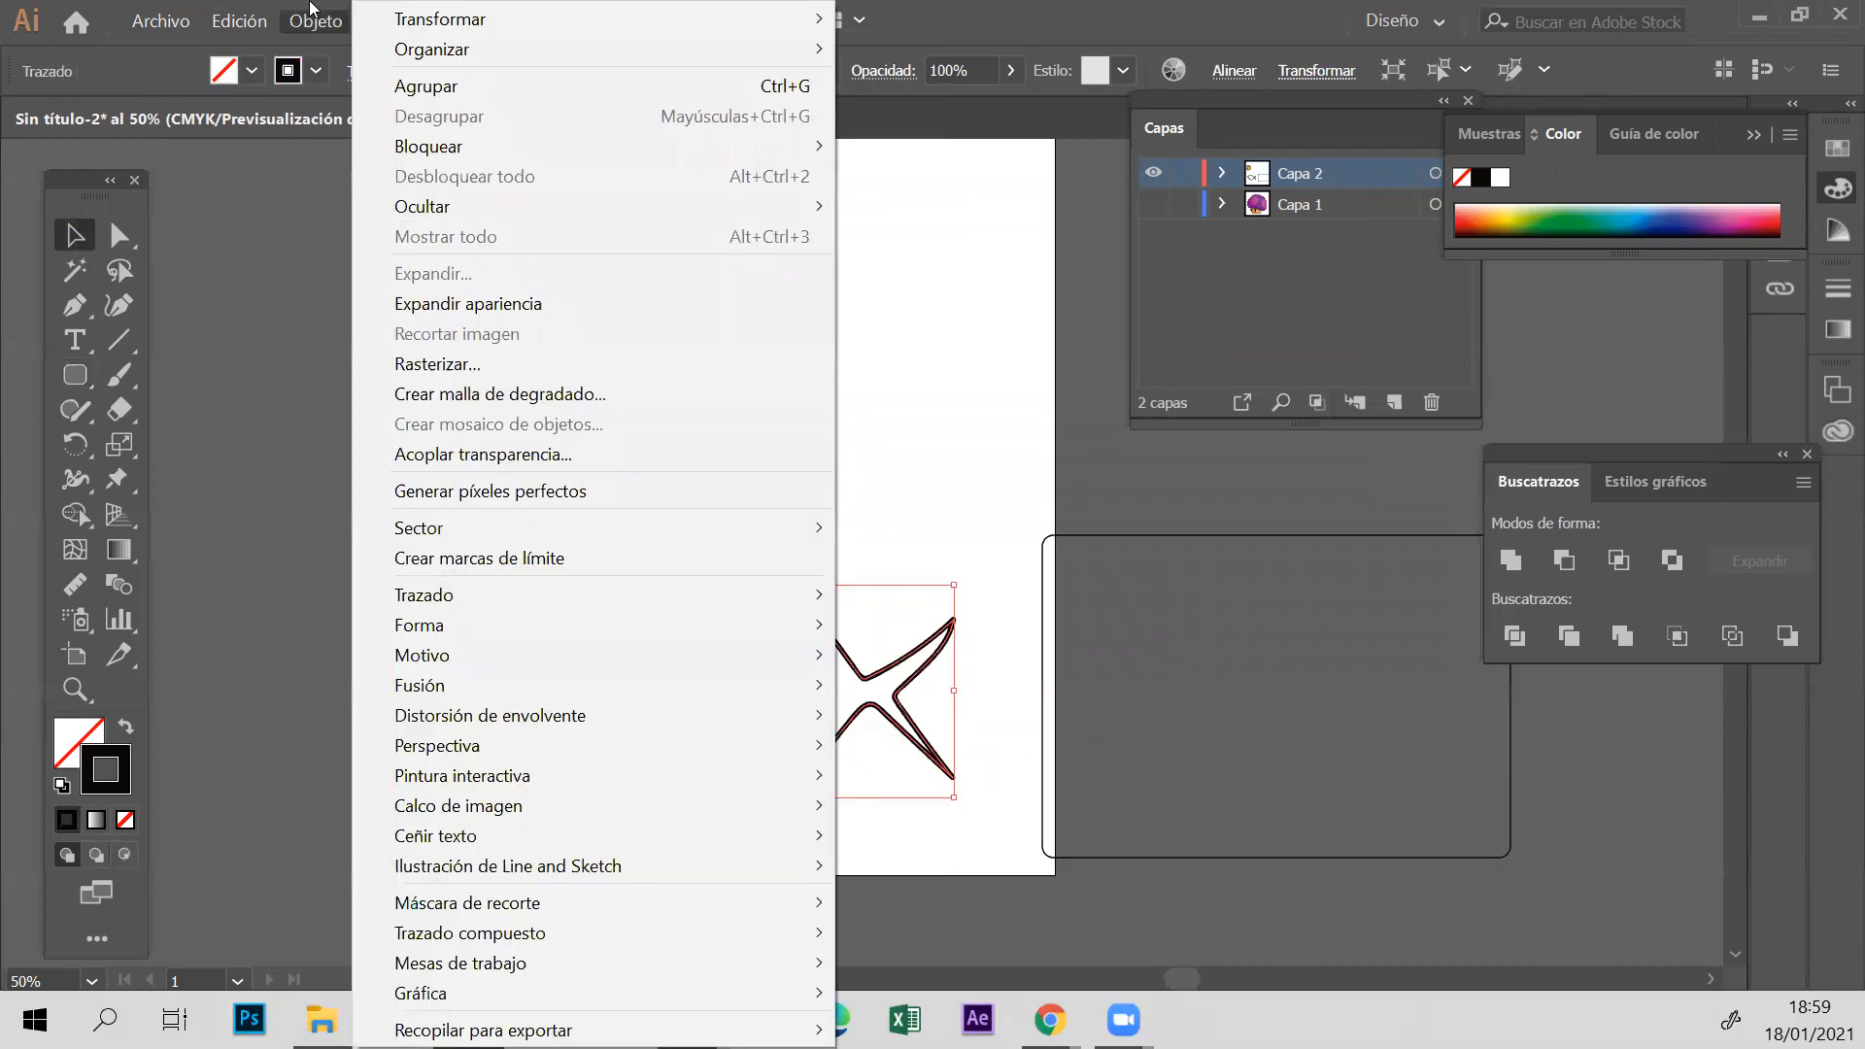
{"action": "left_click", "coordinate": [452, 303]}
{"action": "left_click", "coordinate": [766, 518]}
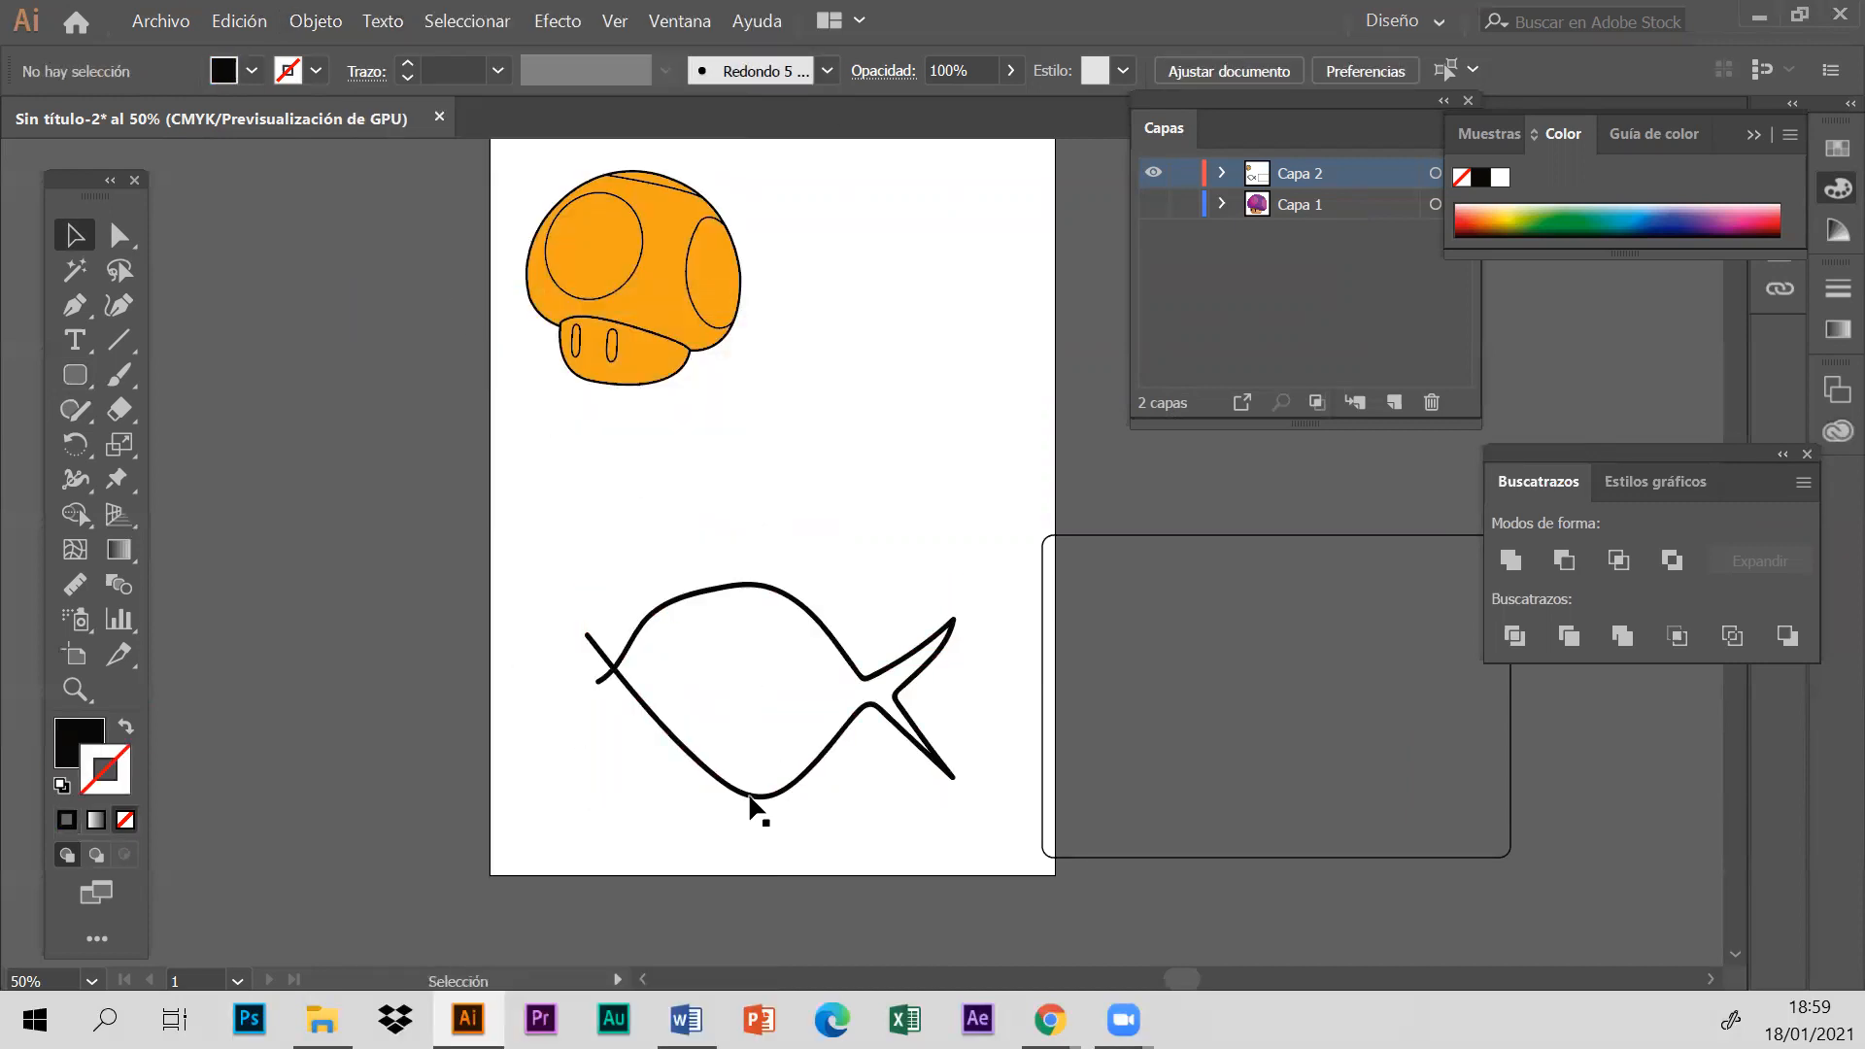
- Erase the stroke ends that overshoot the crossing at the fish's mouth
{"action": "left_click", "coordinate": [119, 410]}
{"action": "mouse_move", "coordinate": [583, 626]}
{"action": "left_mouse_down"}
{"action": "mouse_move", "coordinate": [565, 689]}
{"action": "mouse_move", "coordinate": [604, 673]}
{"action": "left_mouse_up"}
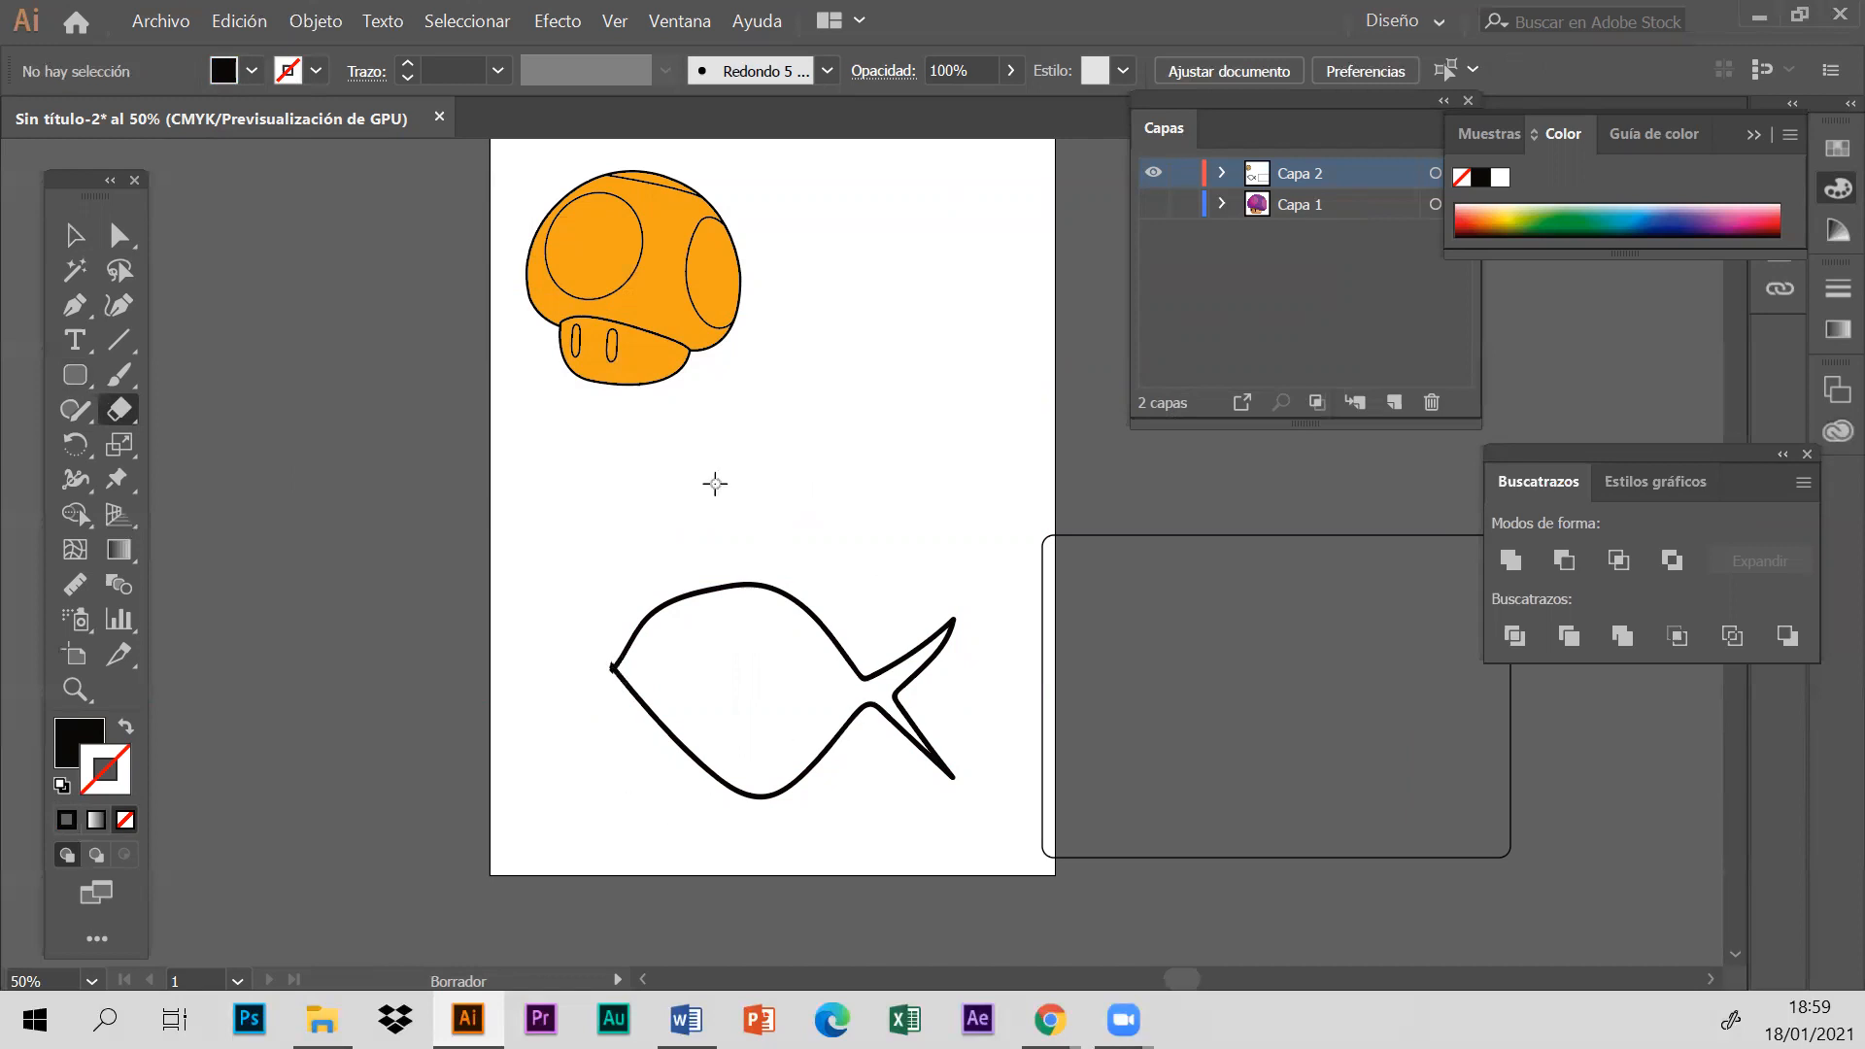
{"action": "left_click", "coordinate": [75, 235]}
- Give the rounded rectangle a blue fill and no stroke
{"action": "left_click", "coordinate": [1398, 863]}
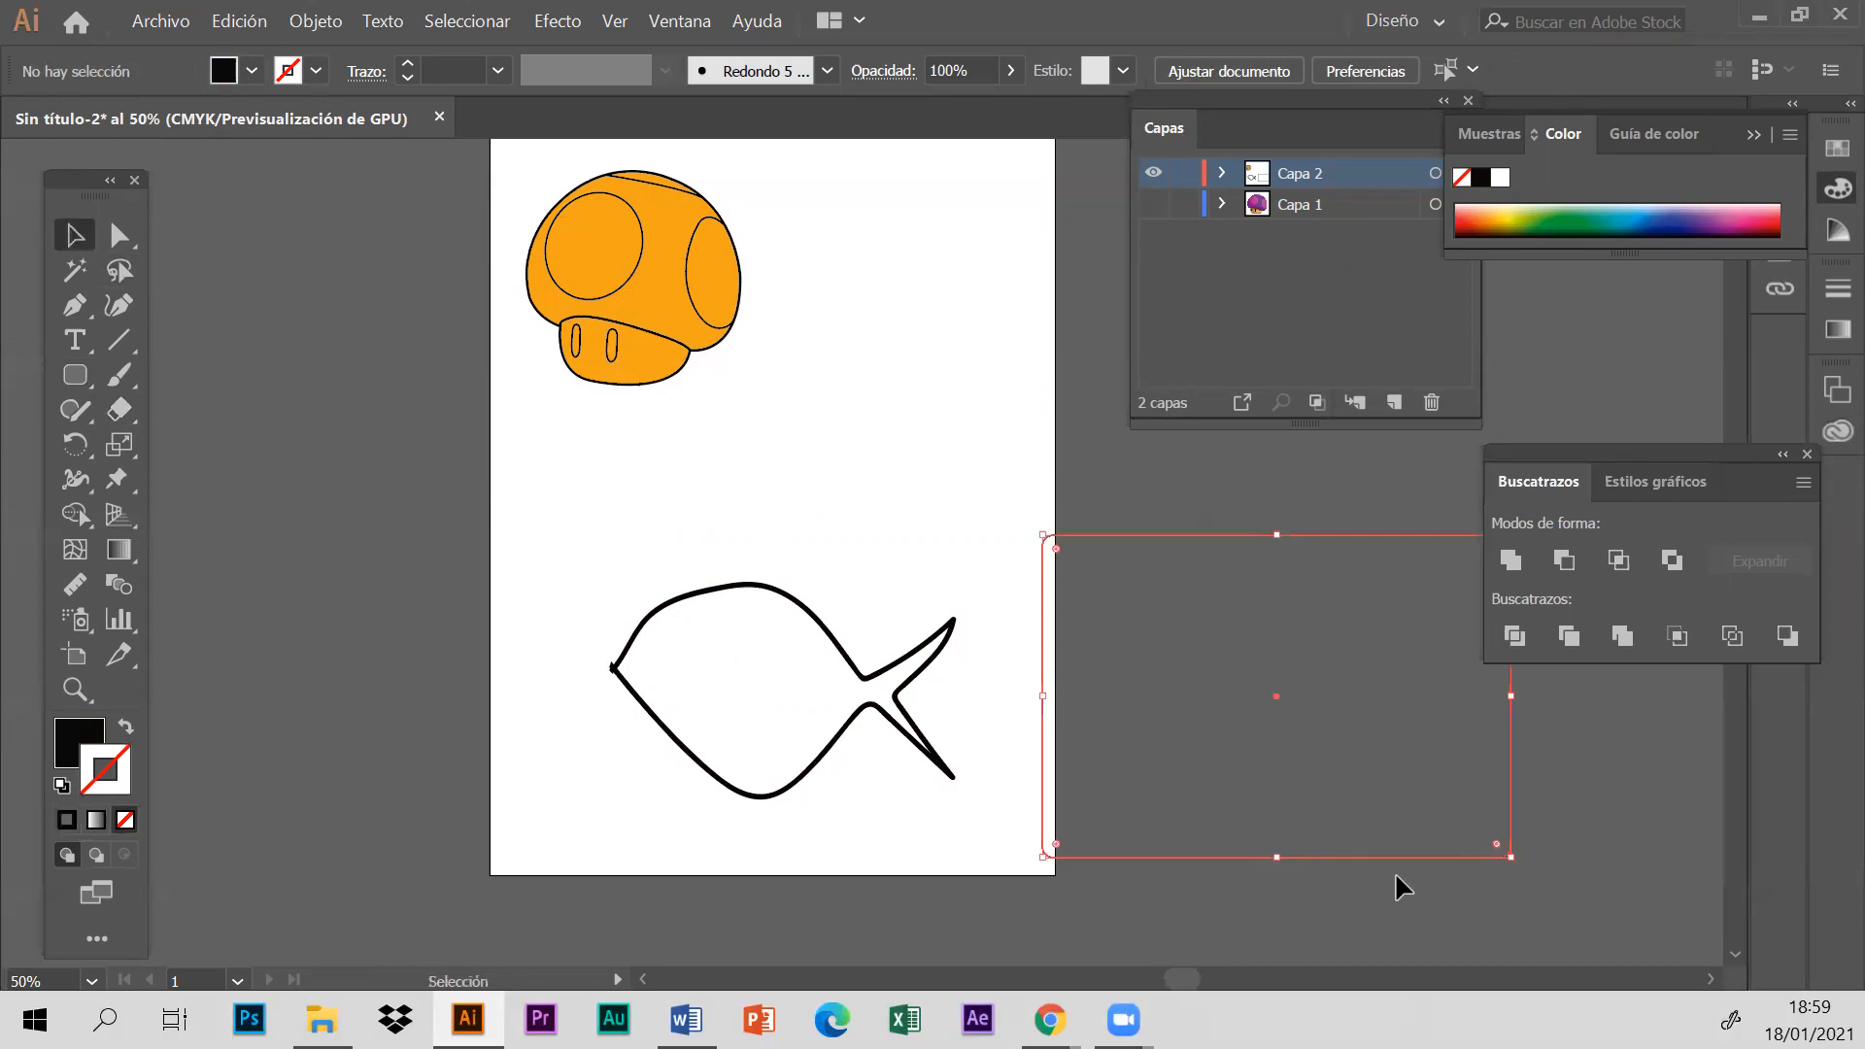
{"action": "left_click", "coordinate": [125, 729]}
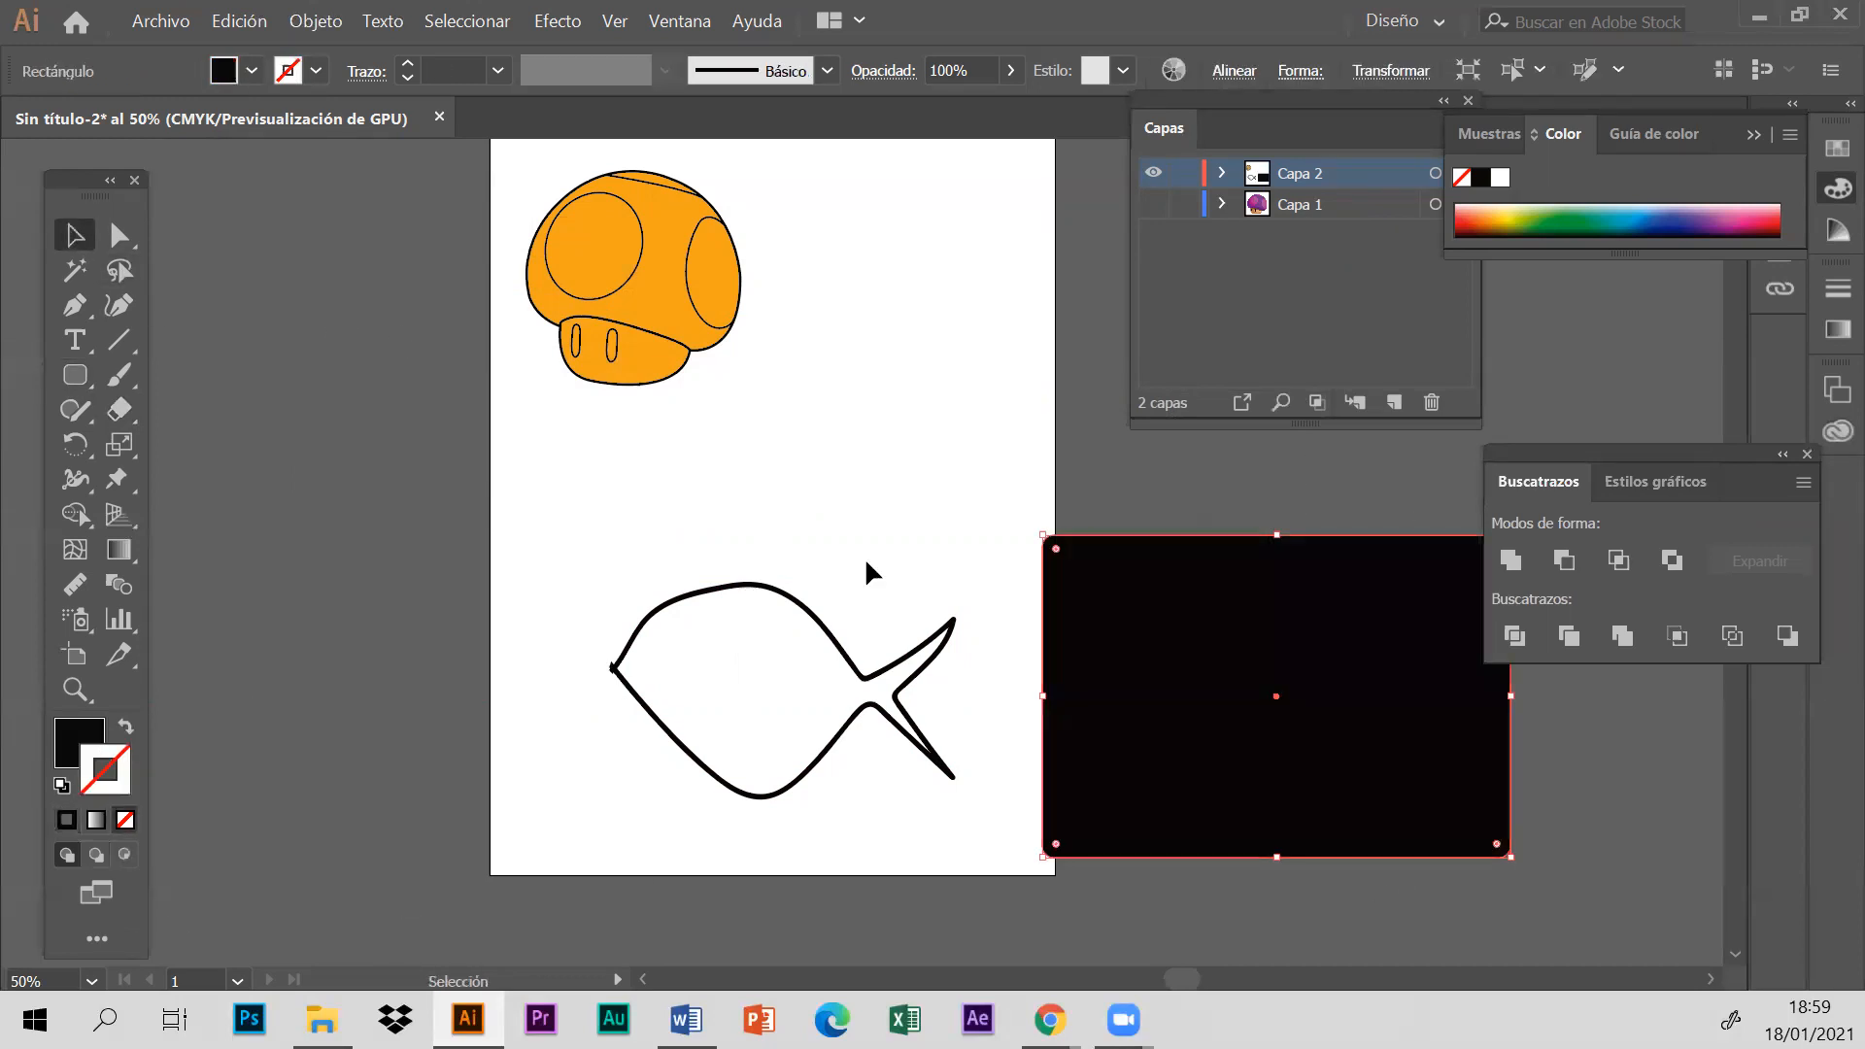
{"action": "left_click", "coordinate": [1622, 216]}
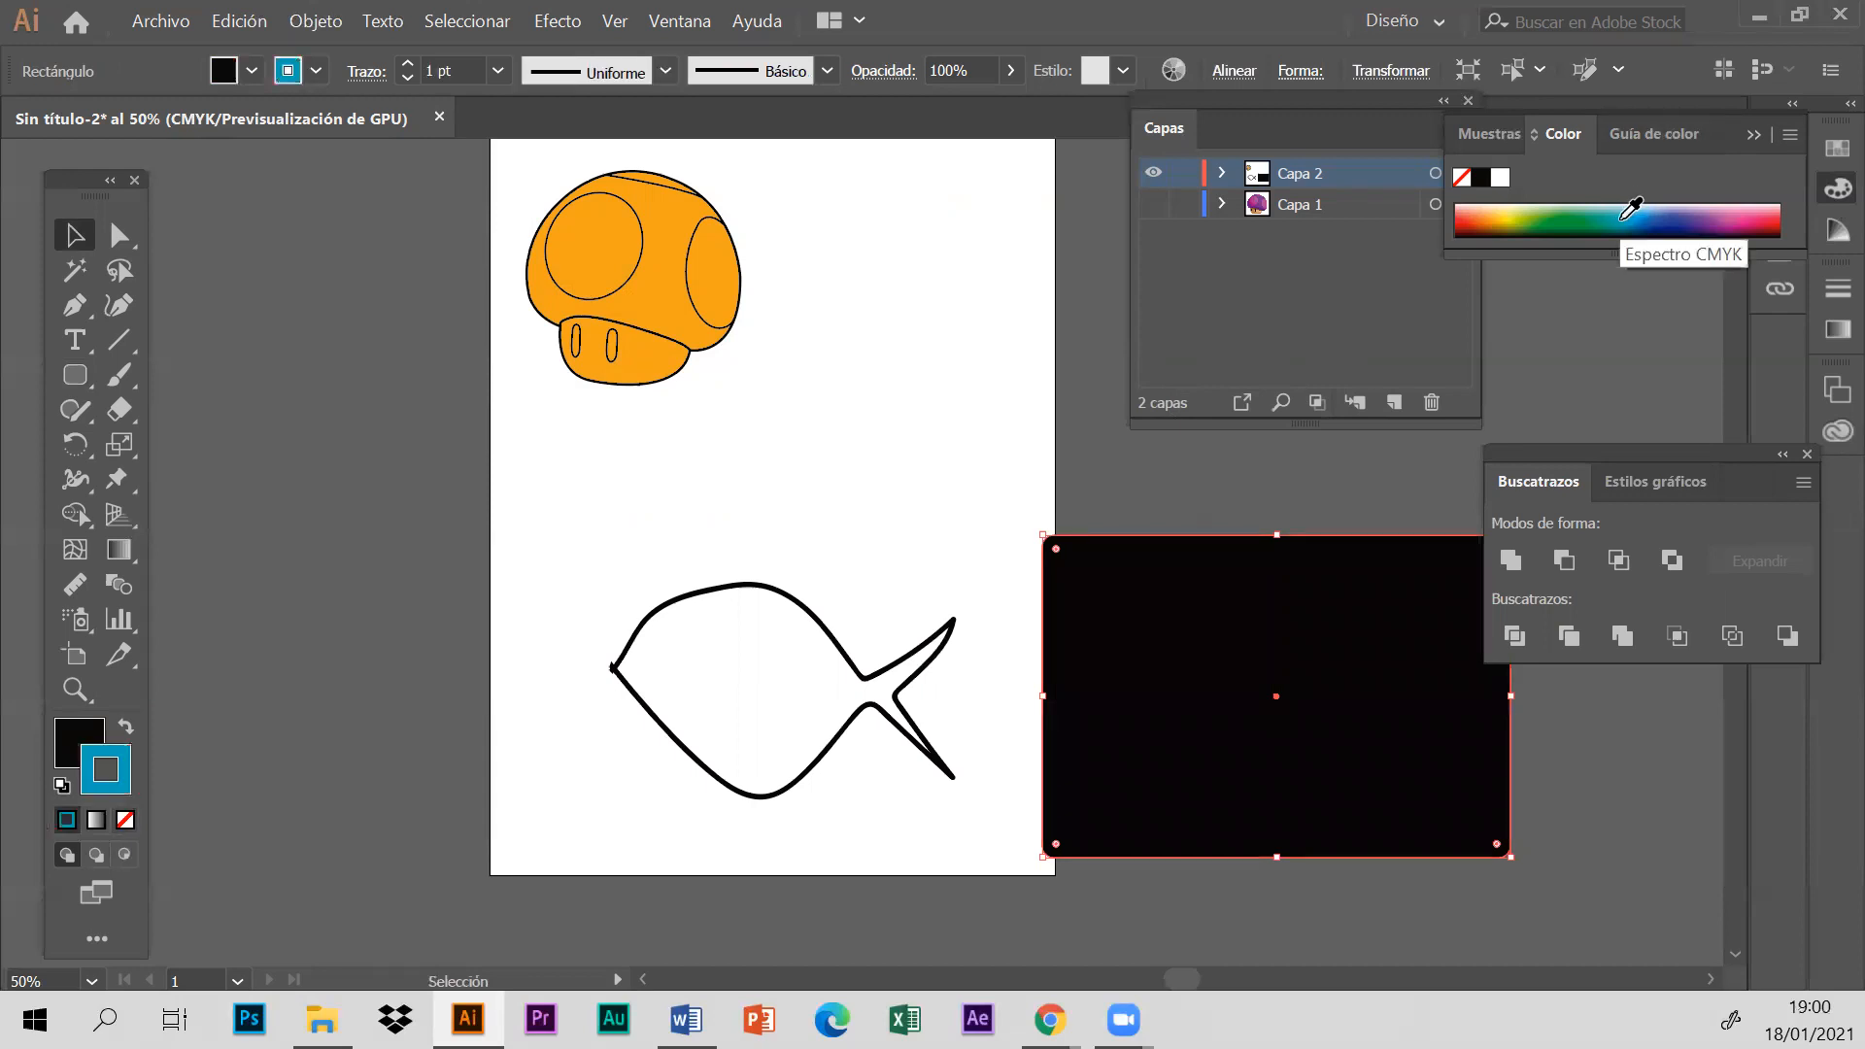
{"action": "left_click", "coordinate": [127, 727]}
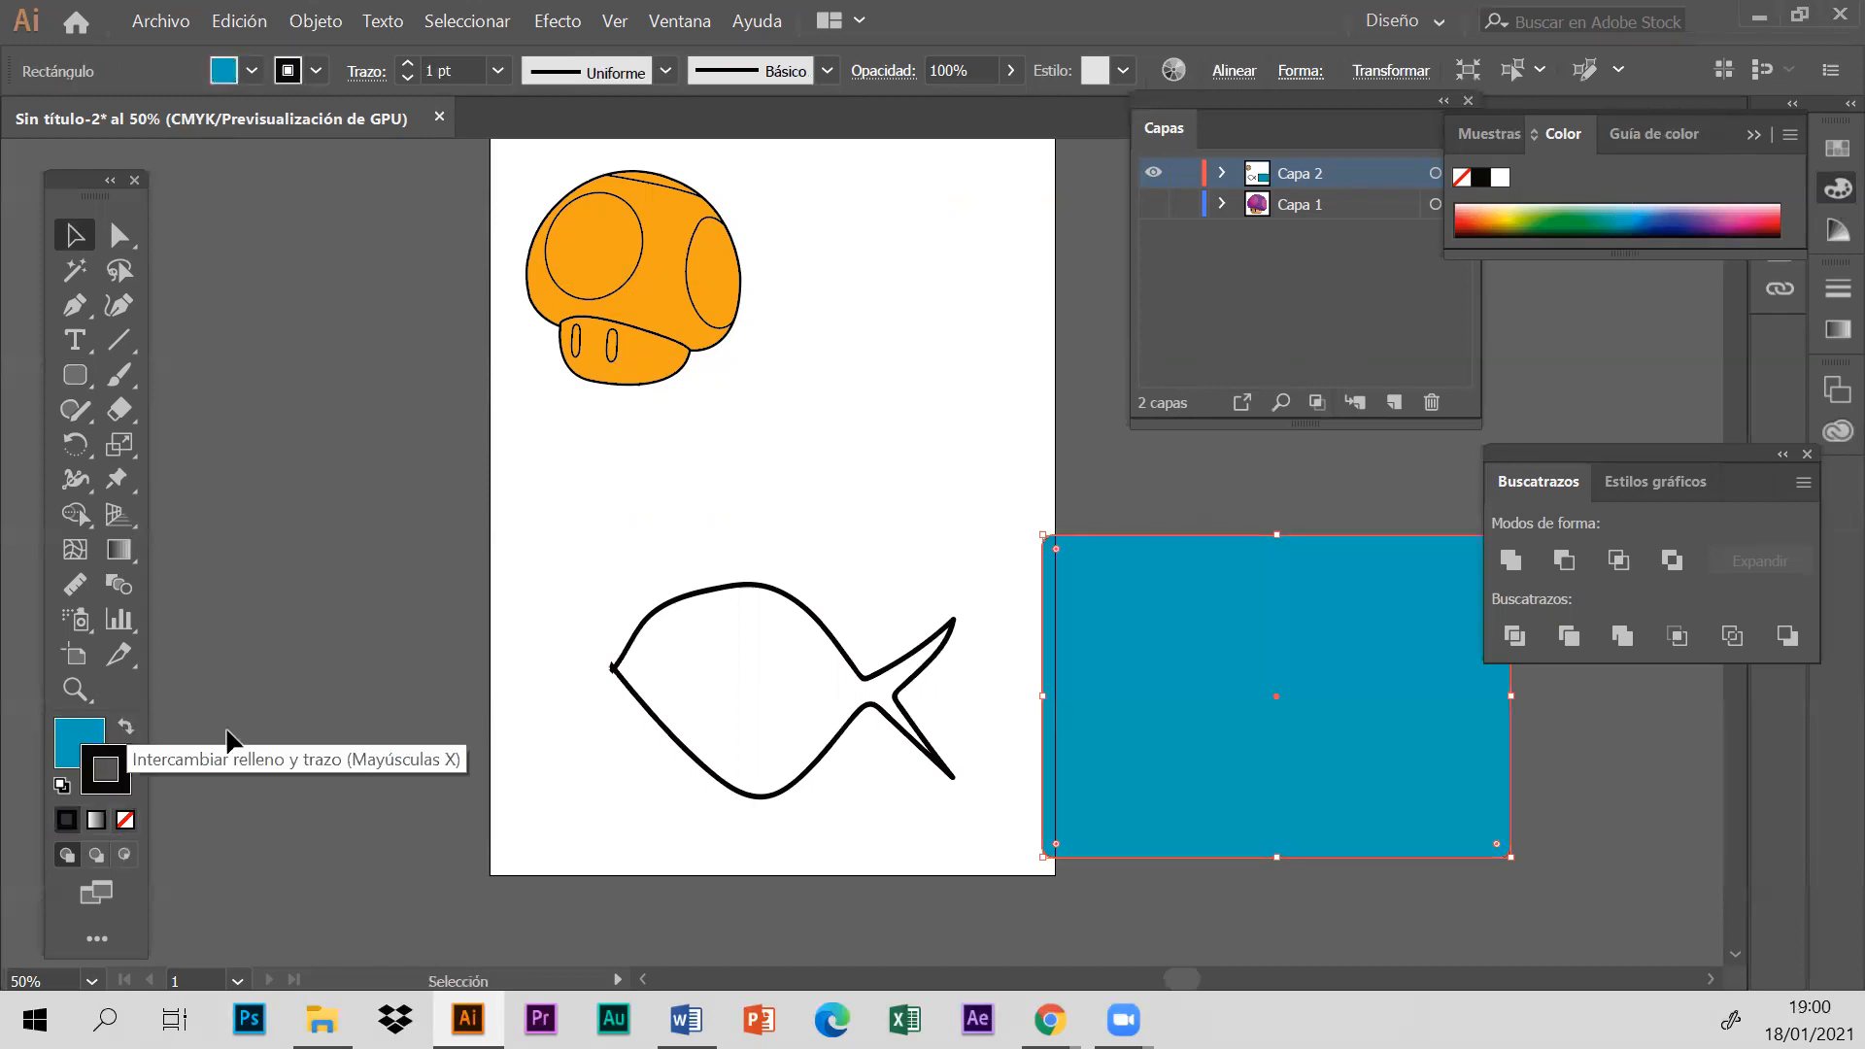
{"action": "left_click", "coordinate": [125, 820]}
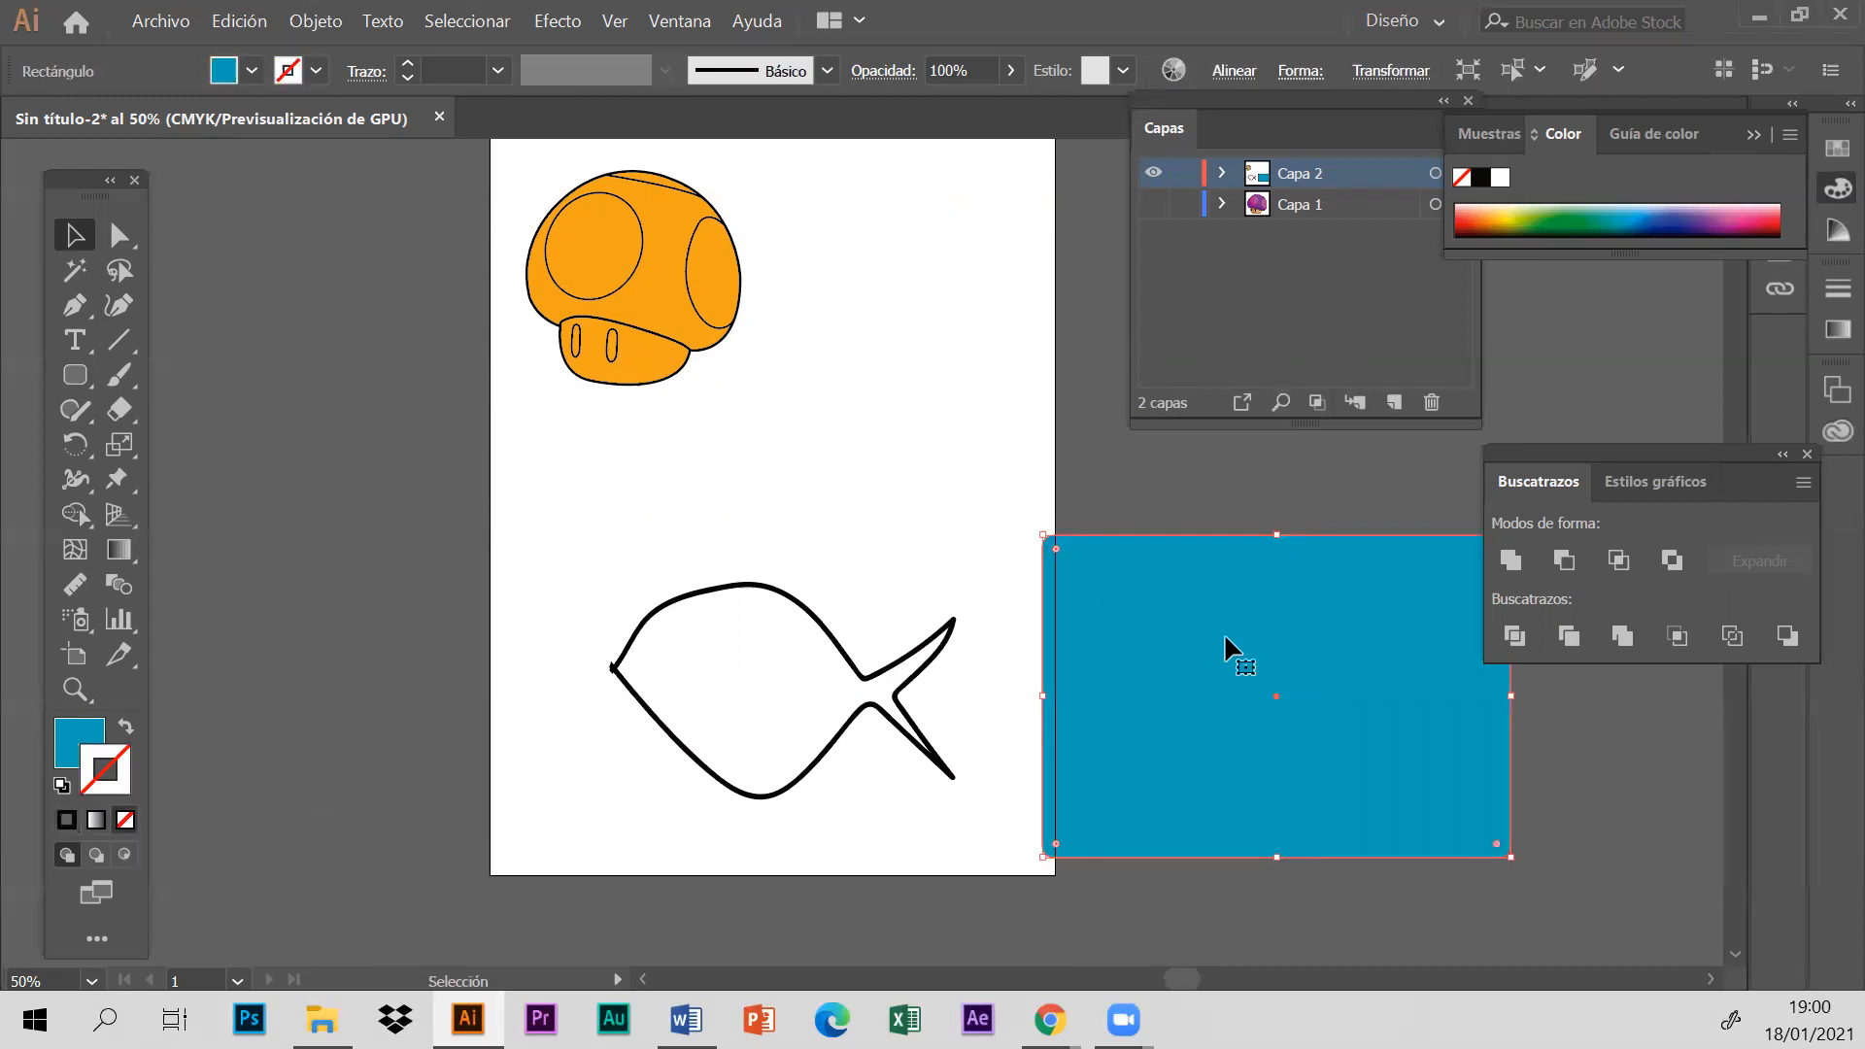
- Move the blue rounded rectangle over the fish and send it to the back with Enviar detrás
{"action": "left_click_drag", "start_coordinate": [1133, 745], "coordinate": [793, 661]}
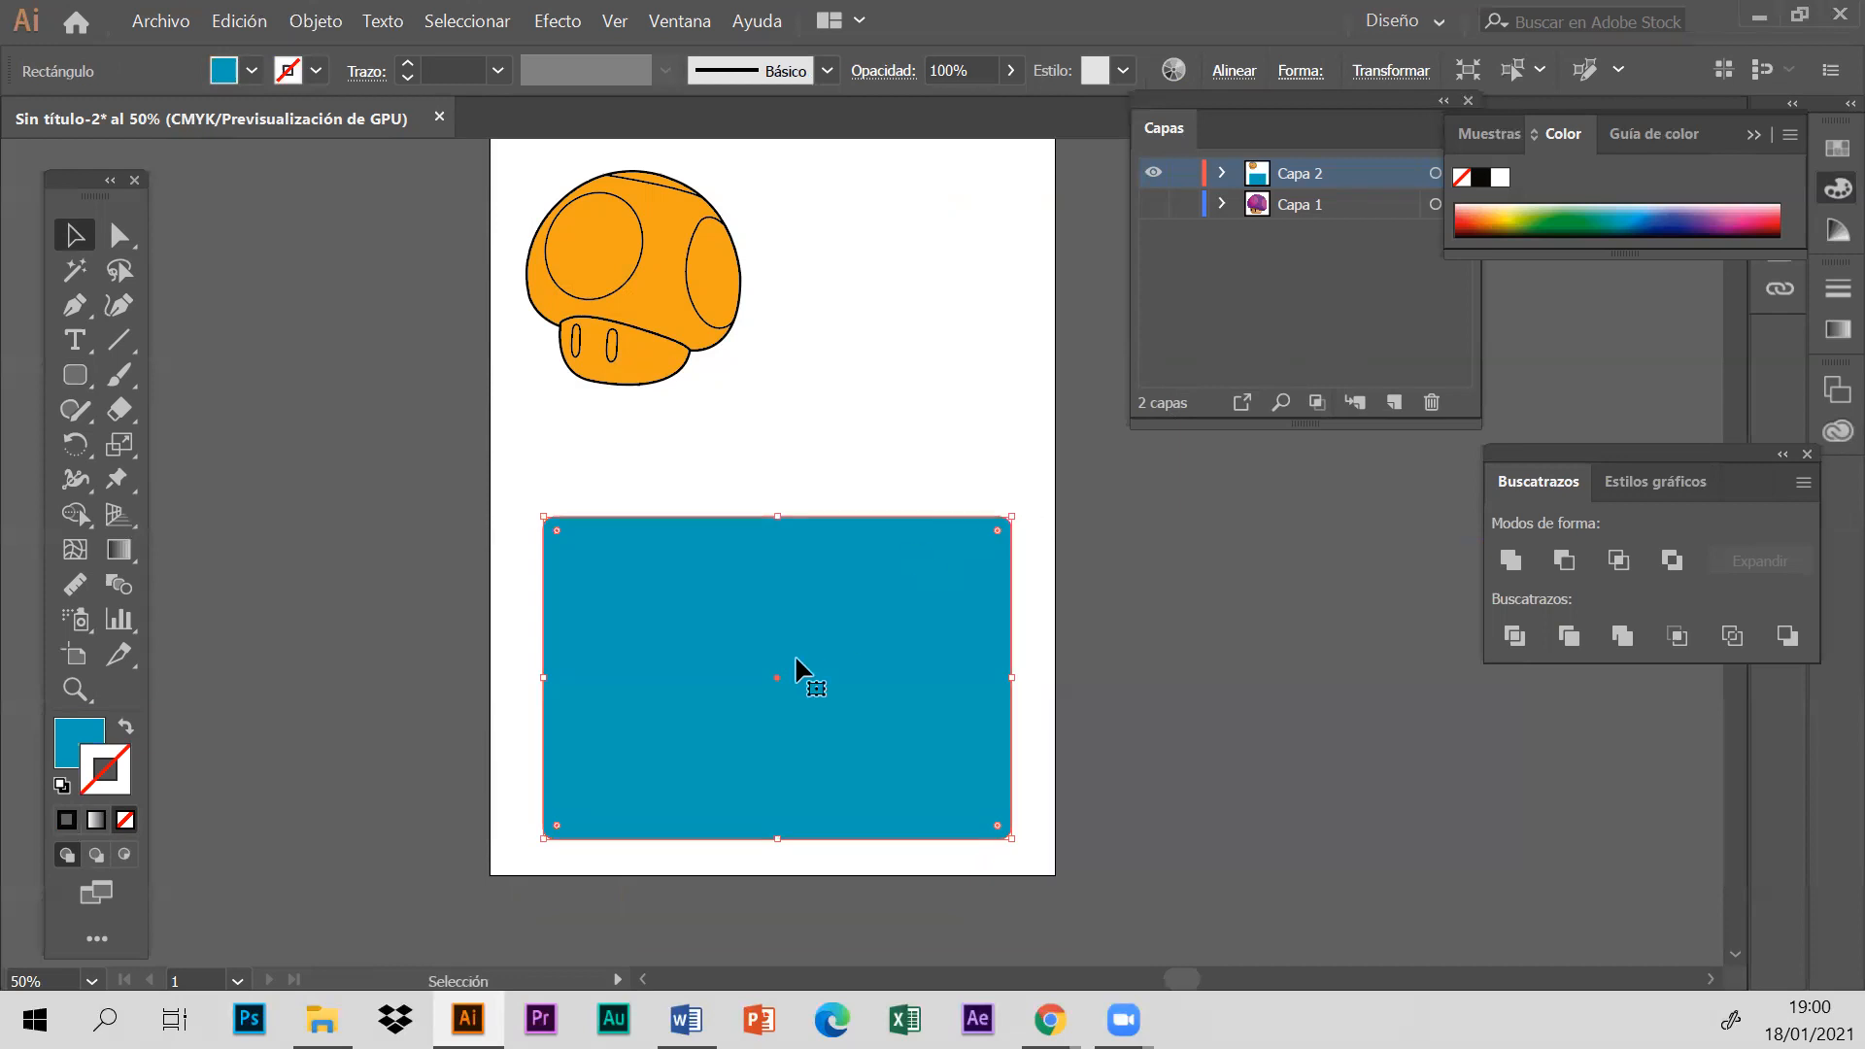
{"action": "right_click", "coordinate": [825, 633]}
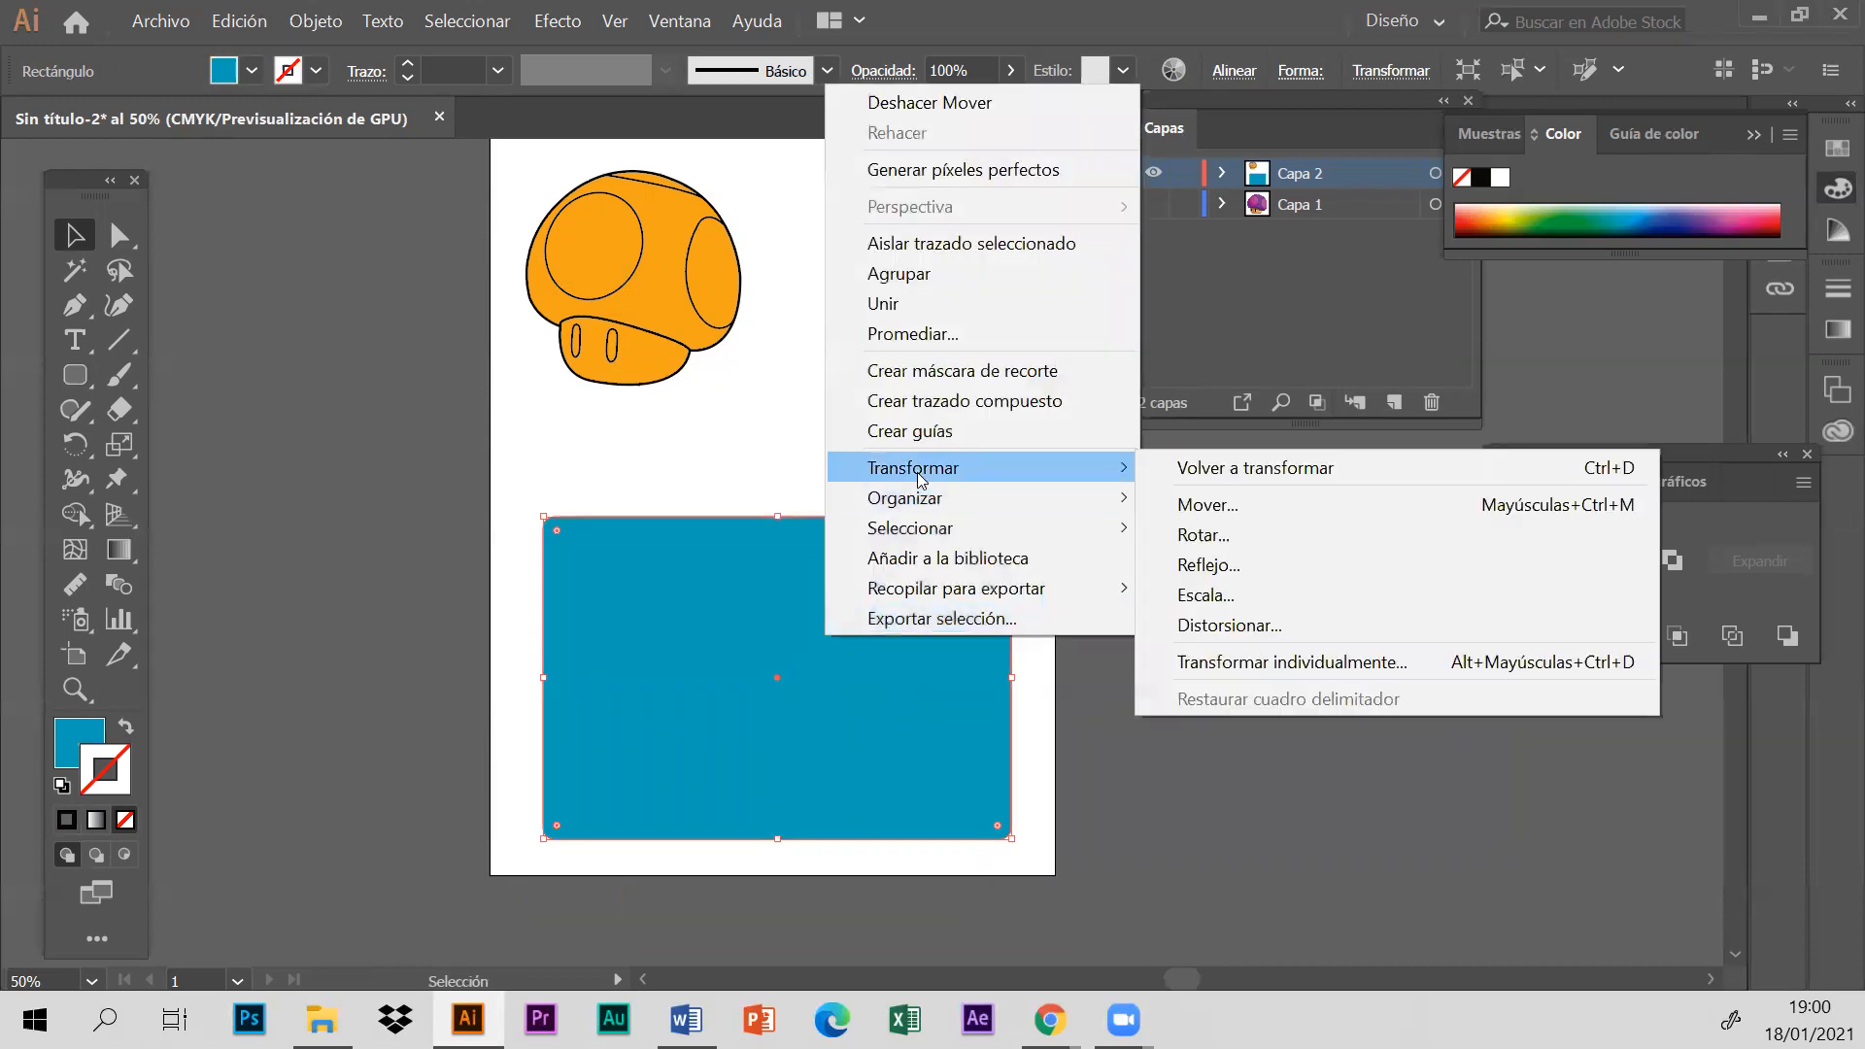
{"action": "mouse_move", "coordinate": [933, 505]}
{"action": "left_click", "coordinate": [1191, 587]}
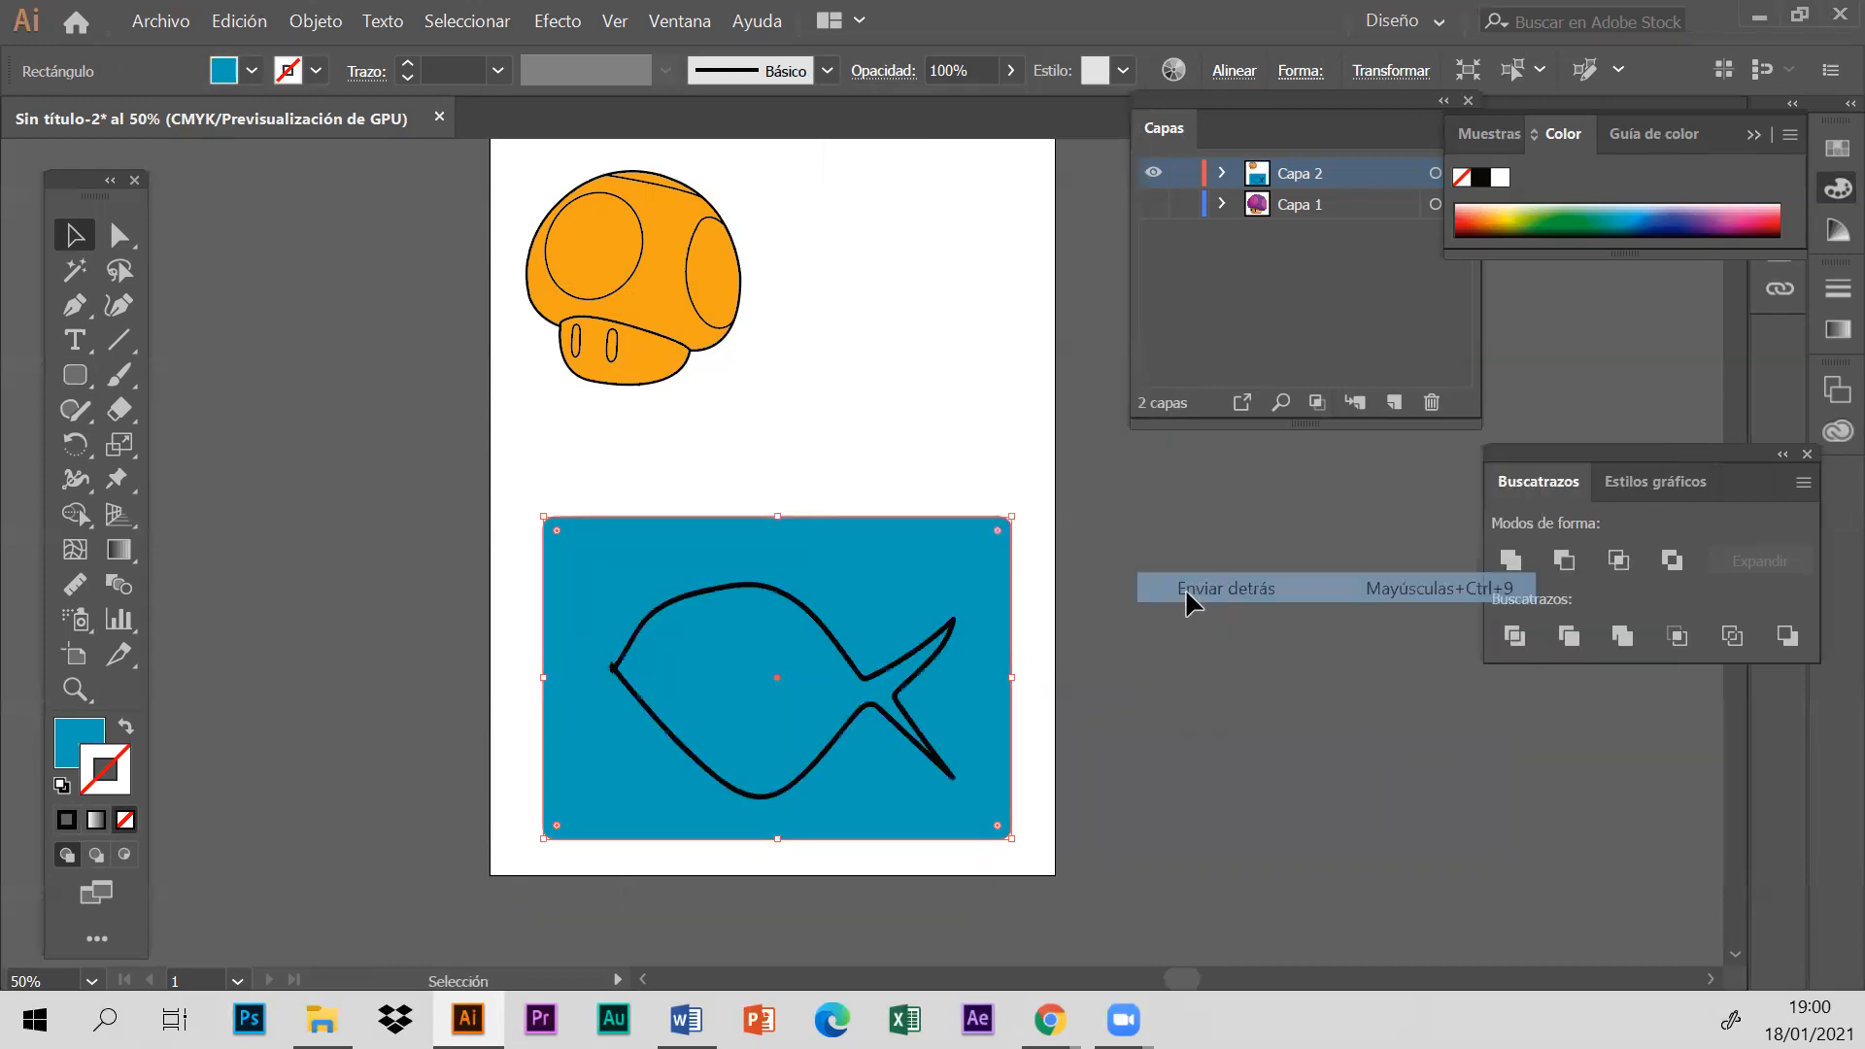
- Select the blue rectangle and the fish outline together and apply the Pathfinder operation Dividir
{"action": "left_click", "coordinate": [962, 469]}
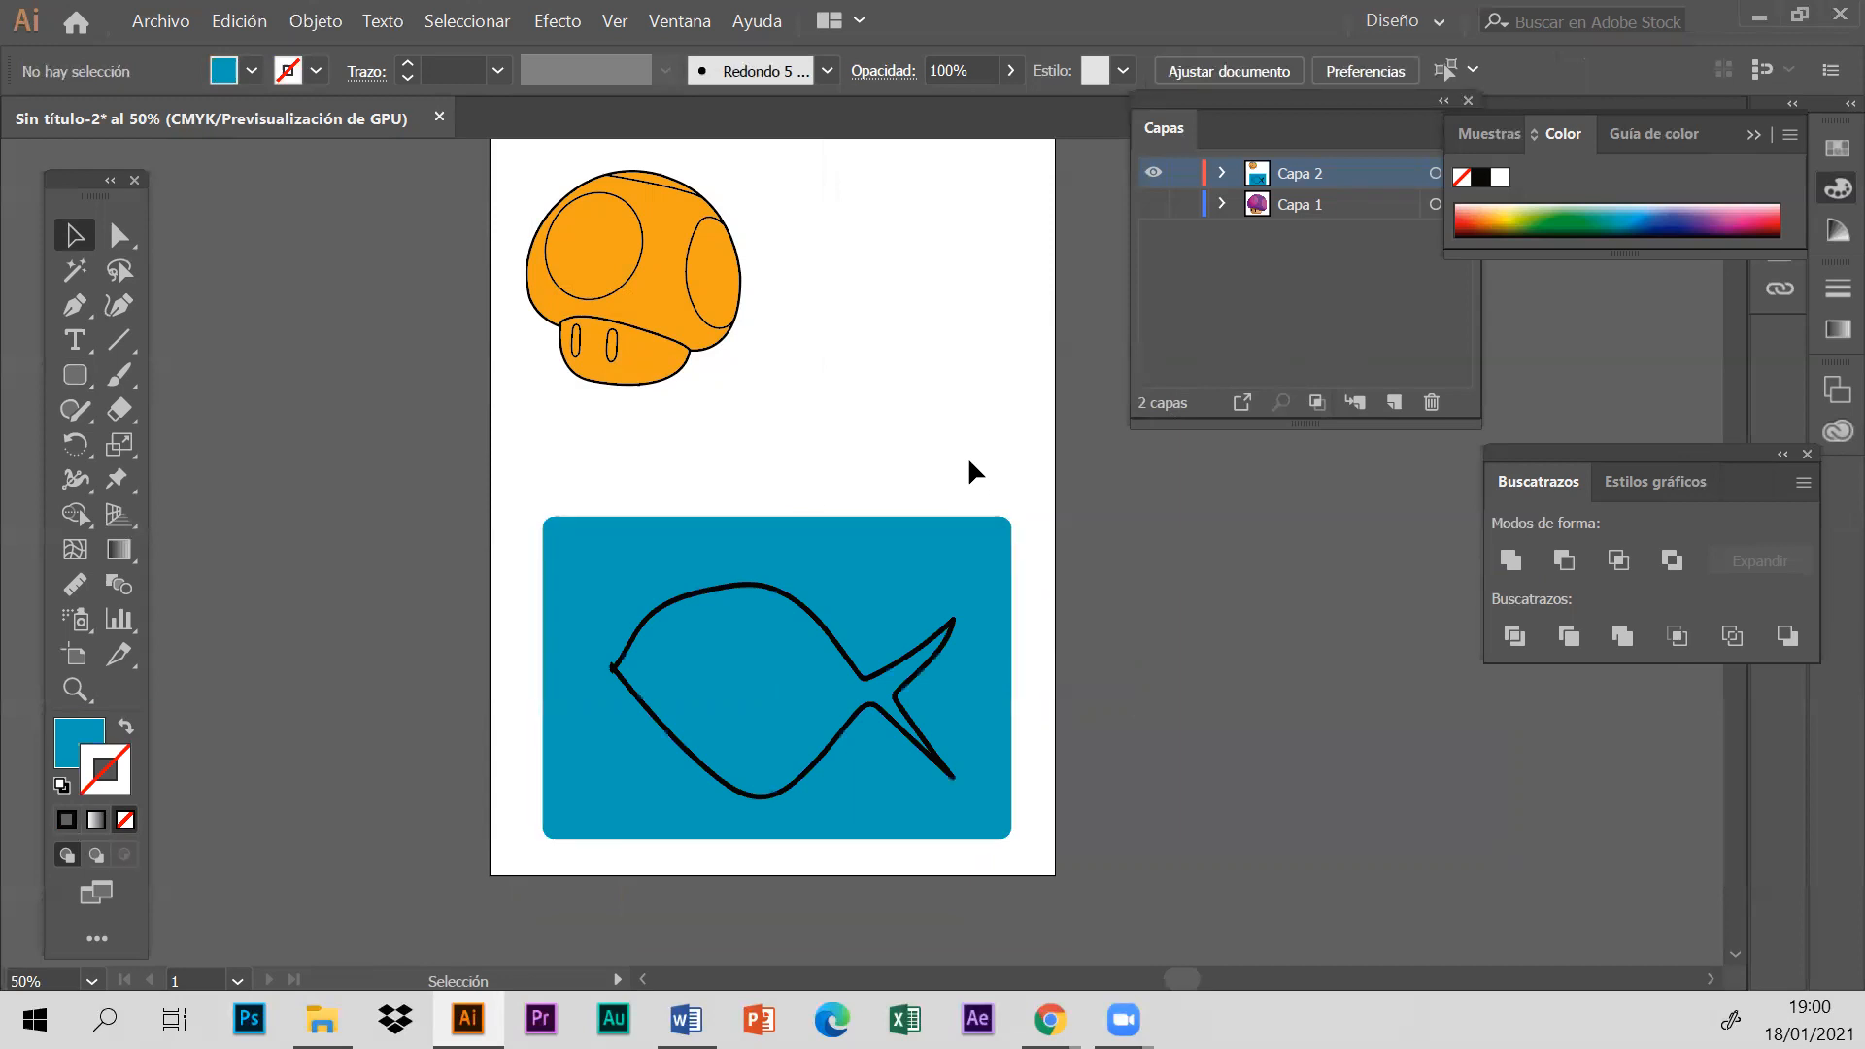
{"action": "left_click_drag", "start_coordinate": [396, 482], "coordinate": [1152, 879]}
{"action": "left_click", "coordinate": [1508, 639]}
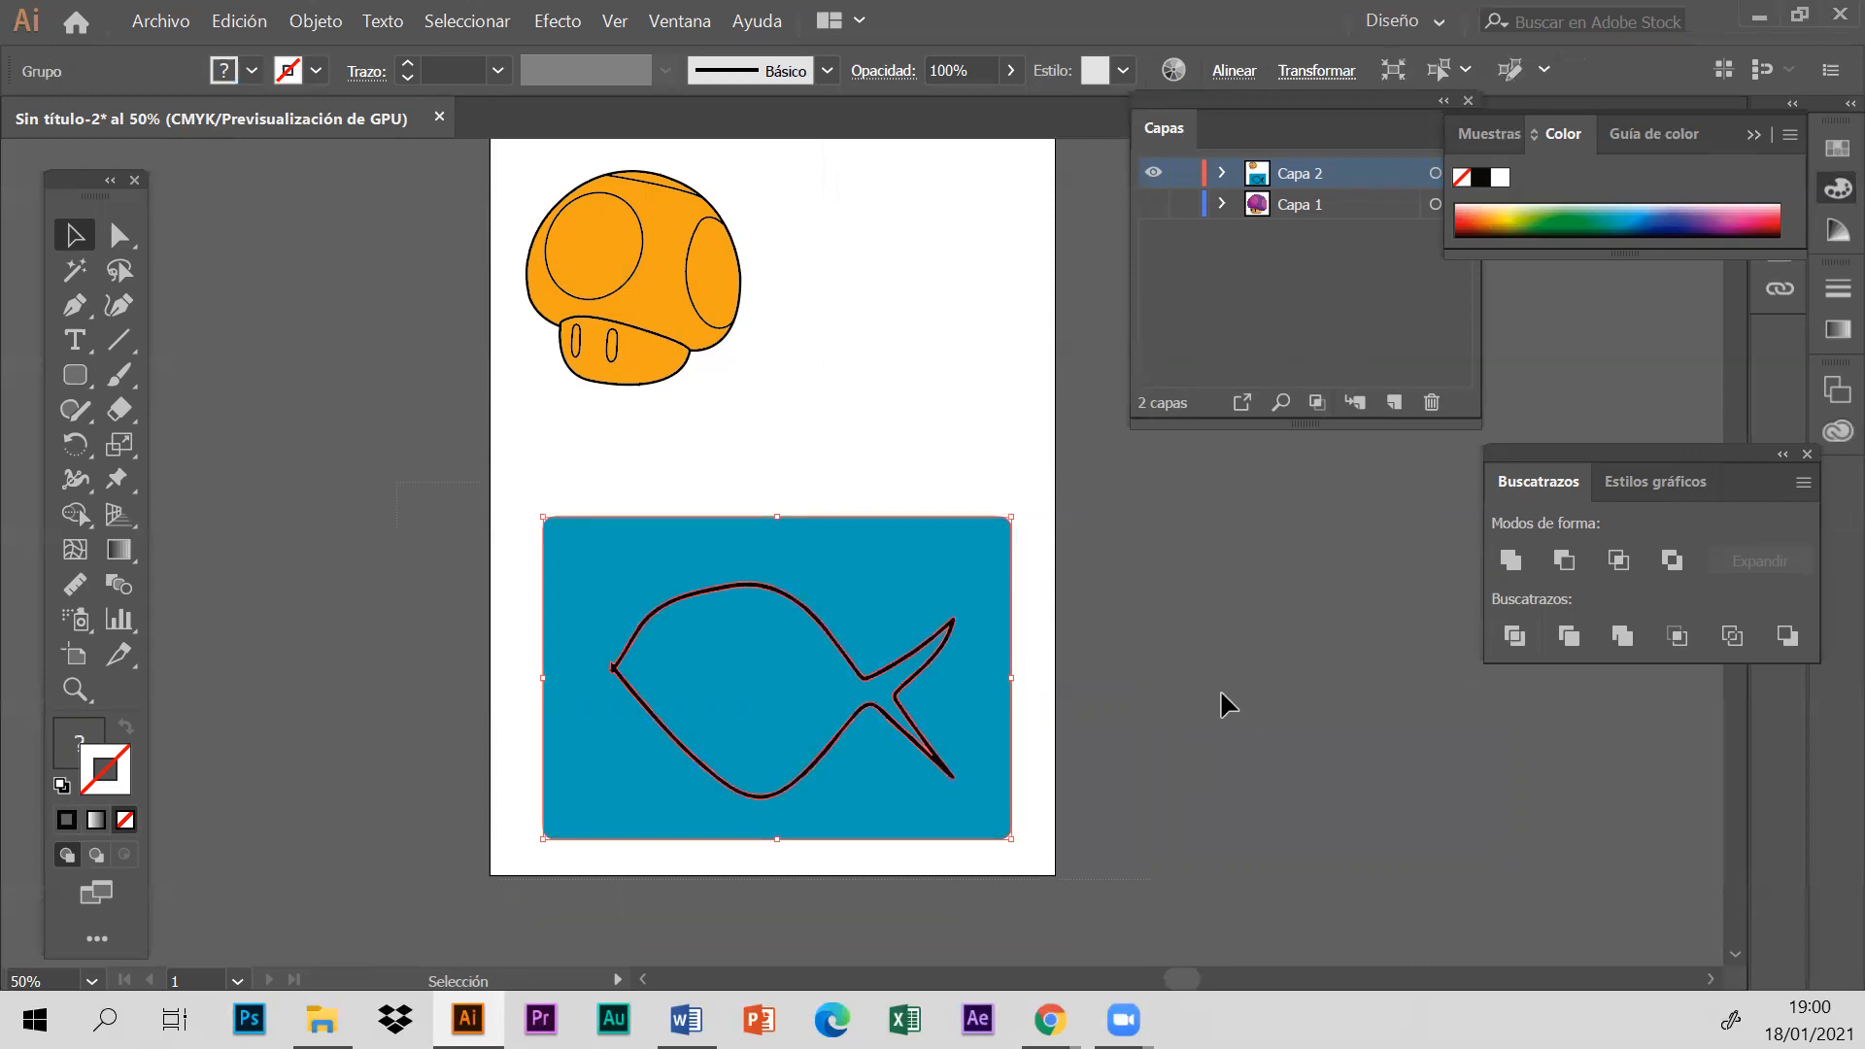
- Ungroup the divided artwork and delete the blue rectangle piece that surrounds the fish
{"action": "left_click", "coordinate": [1131, 668]}
{"action": "left_click", "coordinate": [875, 571]}
{"action": "right_click", "coordinate": [878, 571]}
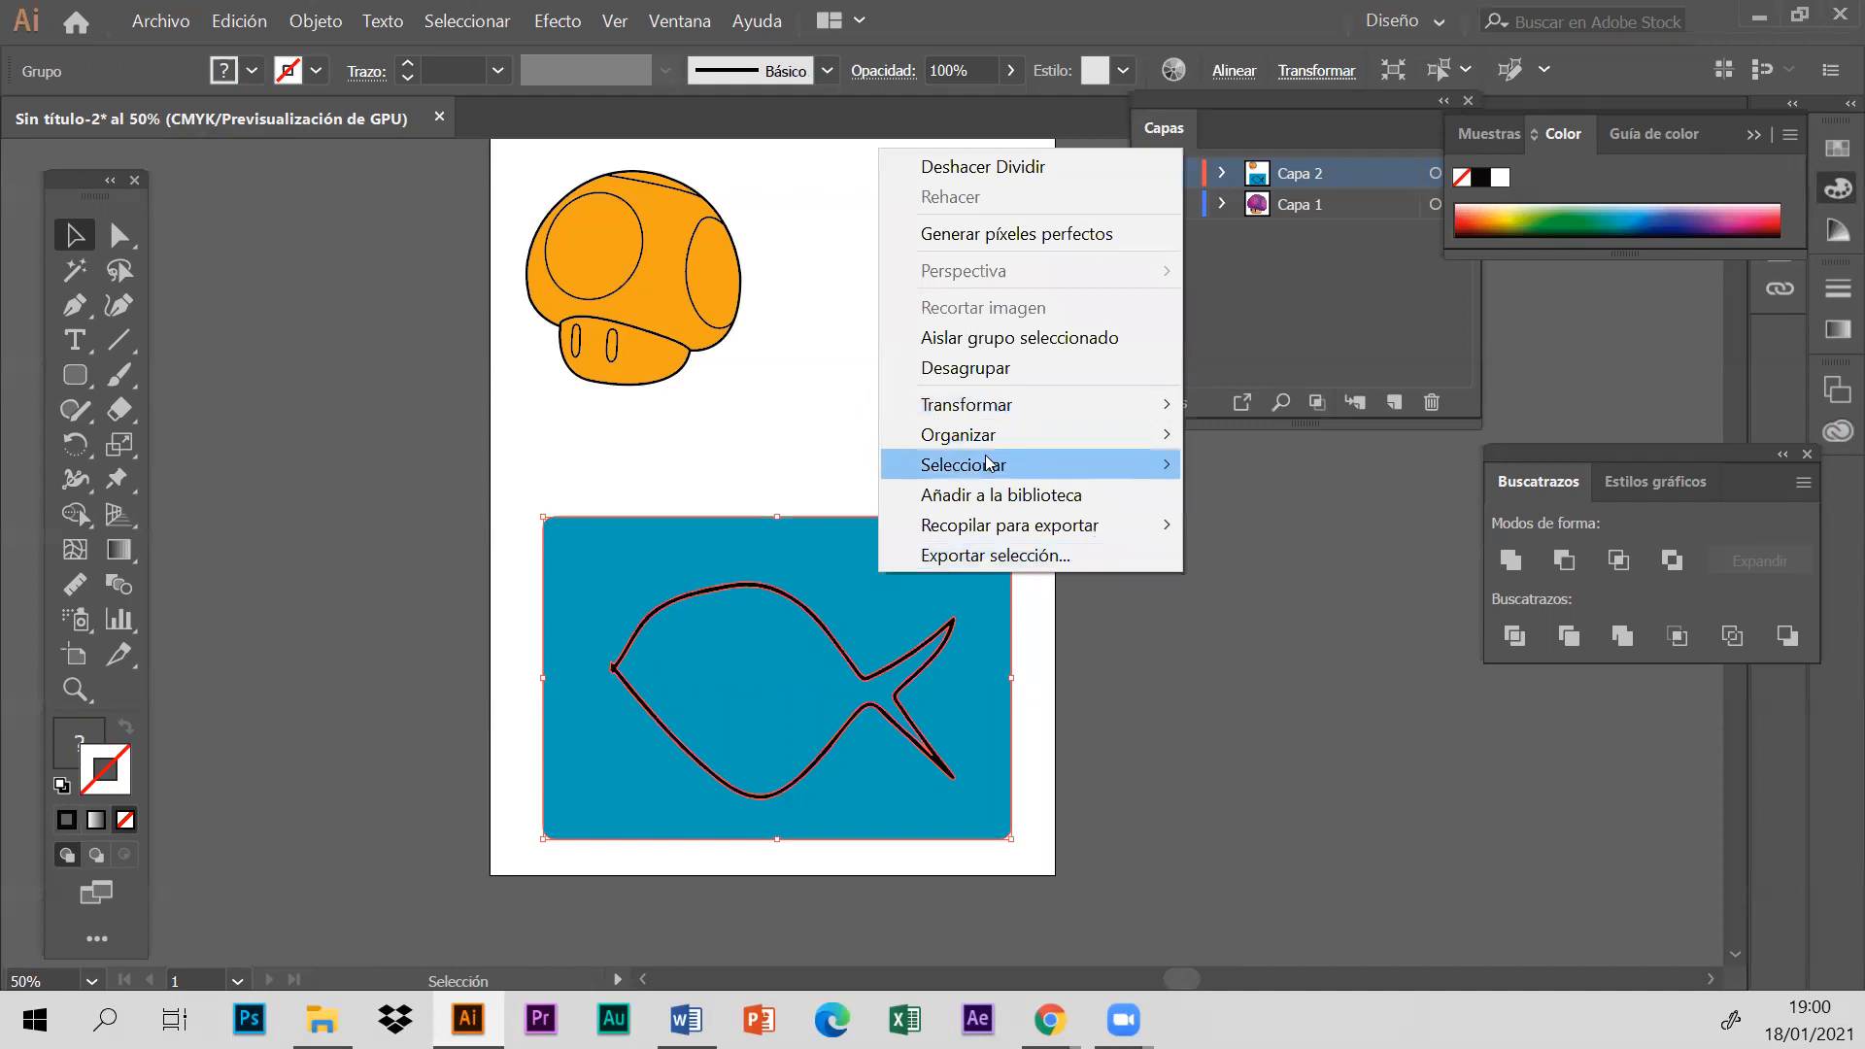
{"action": "left_click", "coordinate": [1000, 369]}
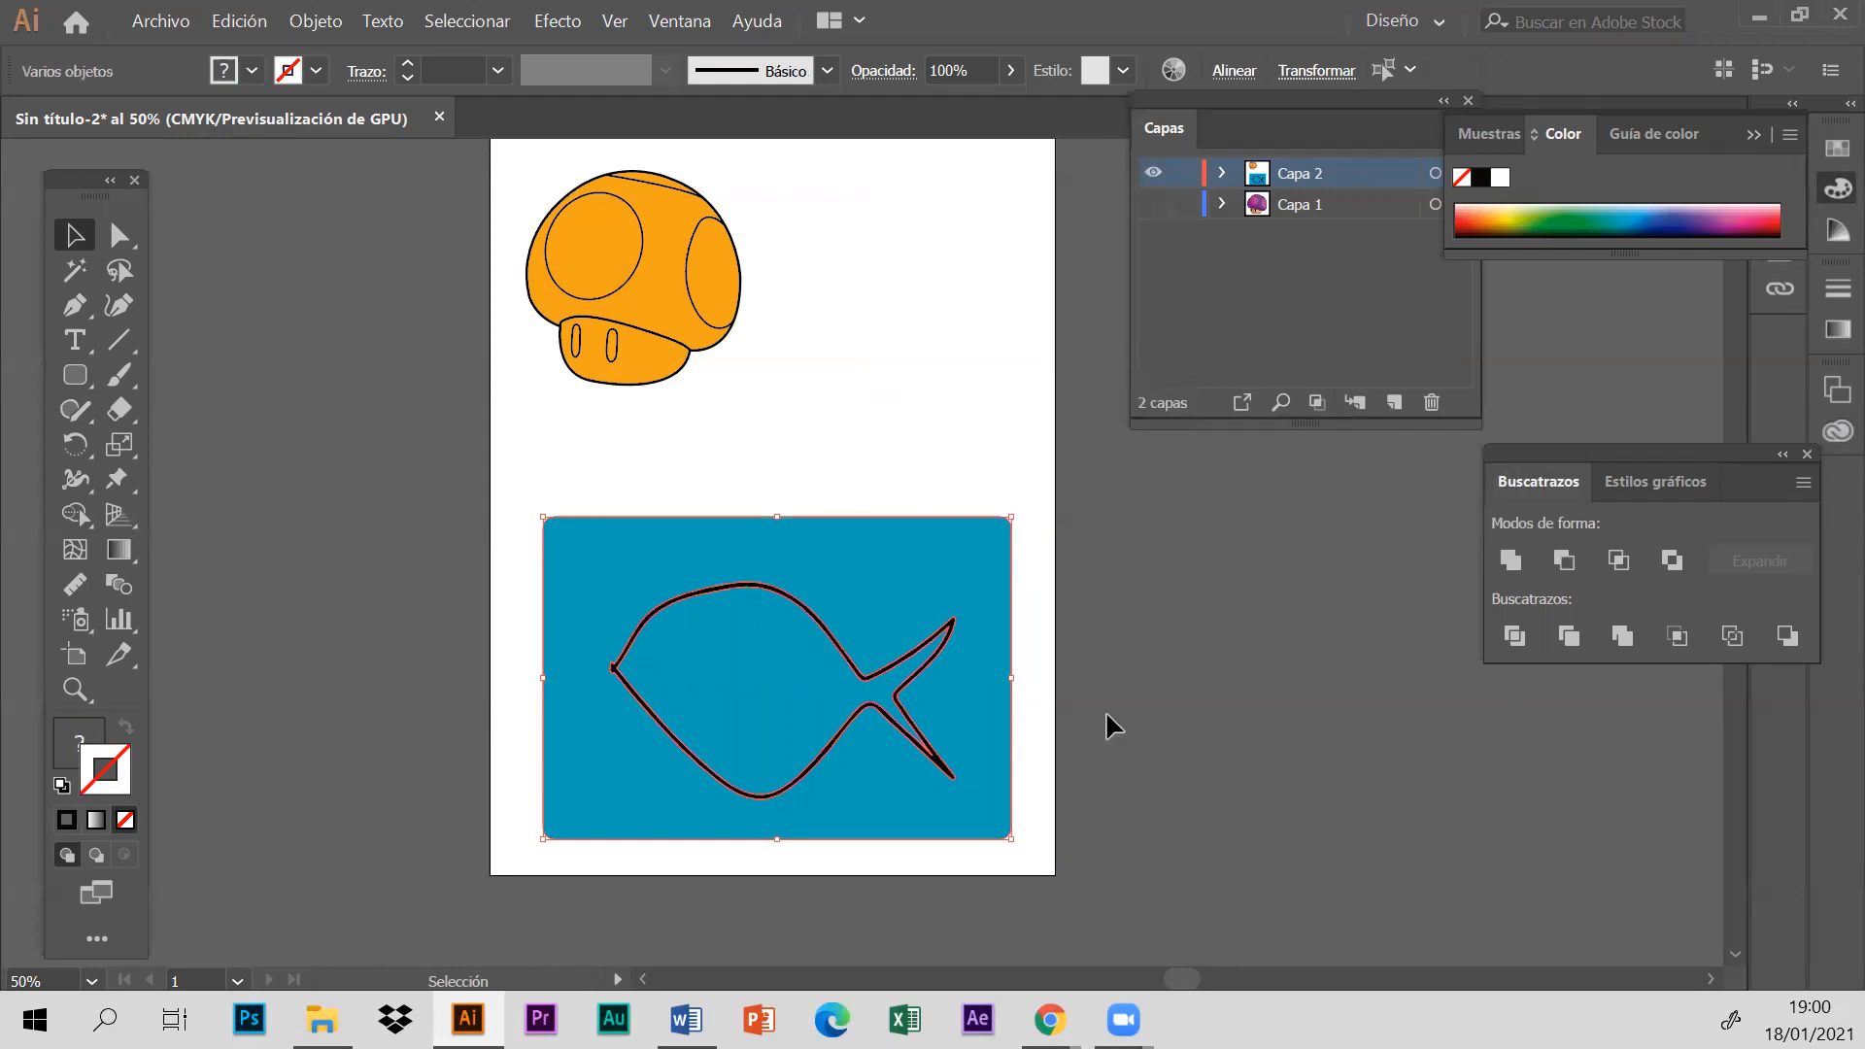
{"action": "left_click_drag", "start_coordinate": [883, 583], "coordinate": [1366, 625]}
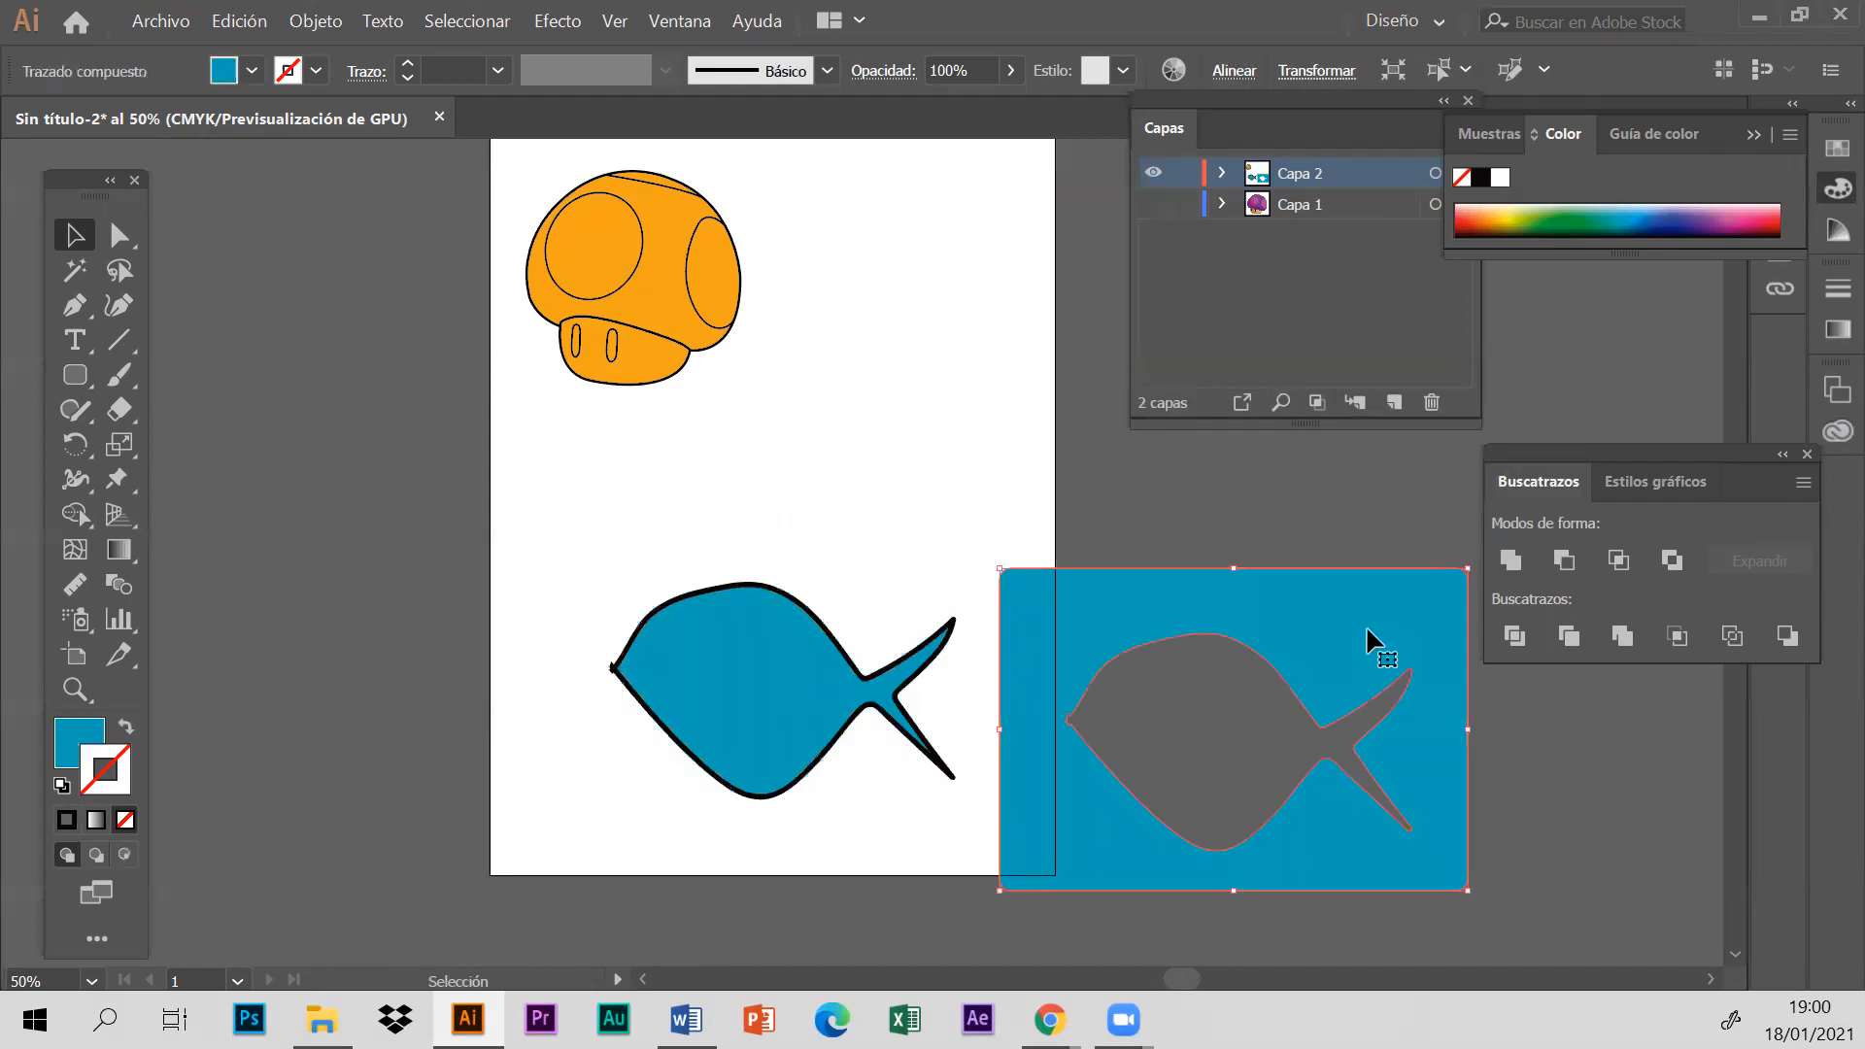
{"action": "key", "text": "Delete"}
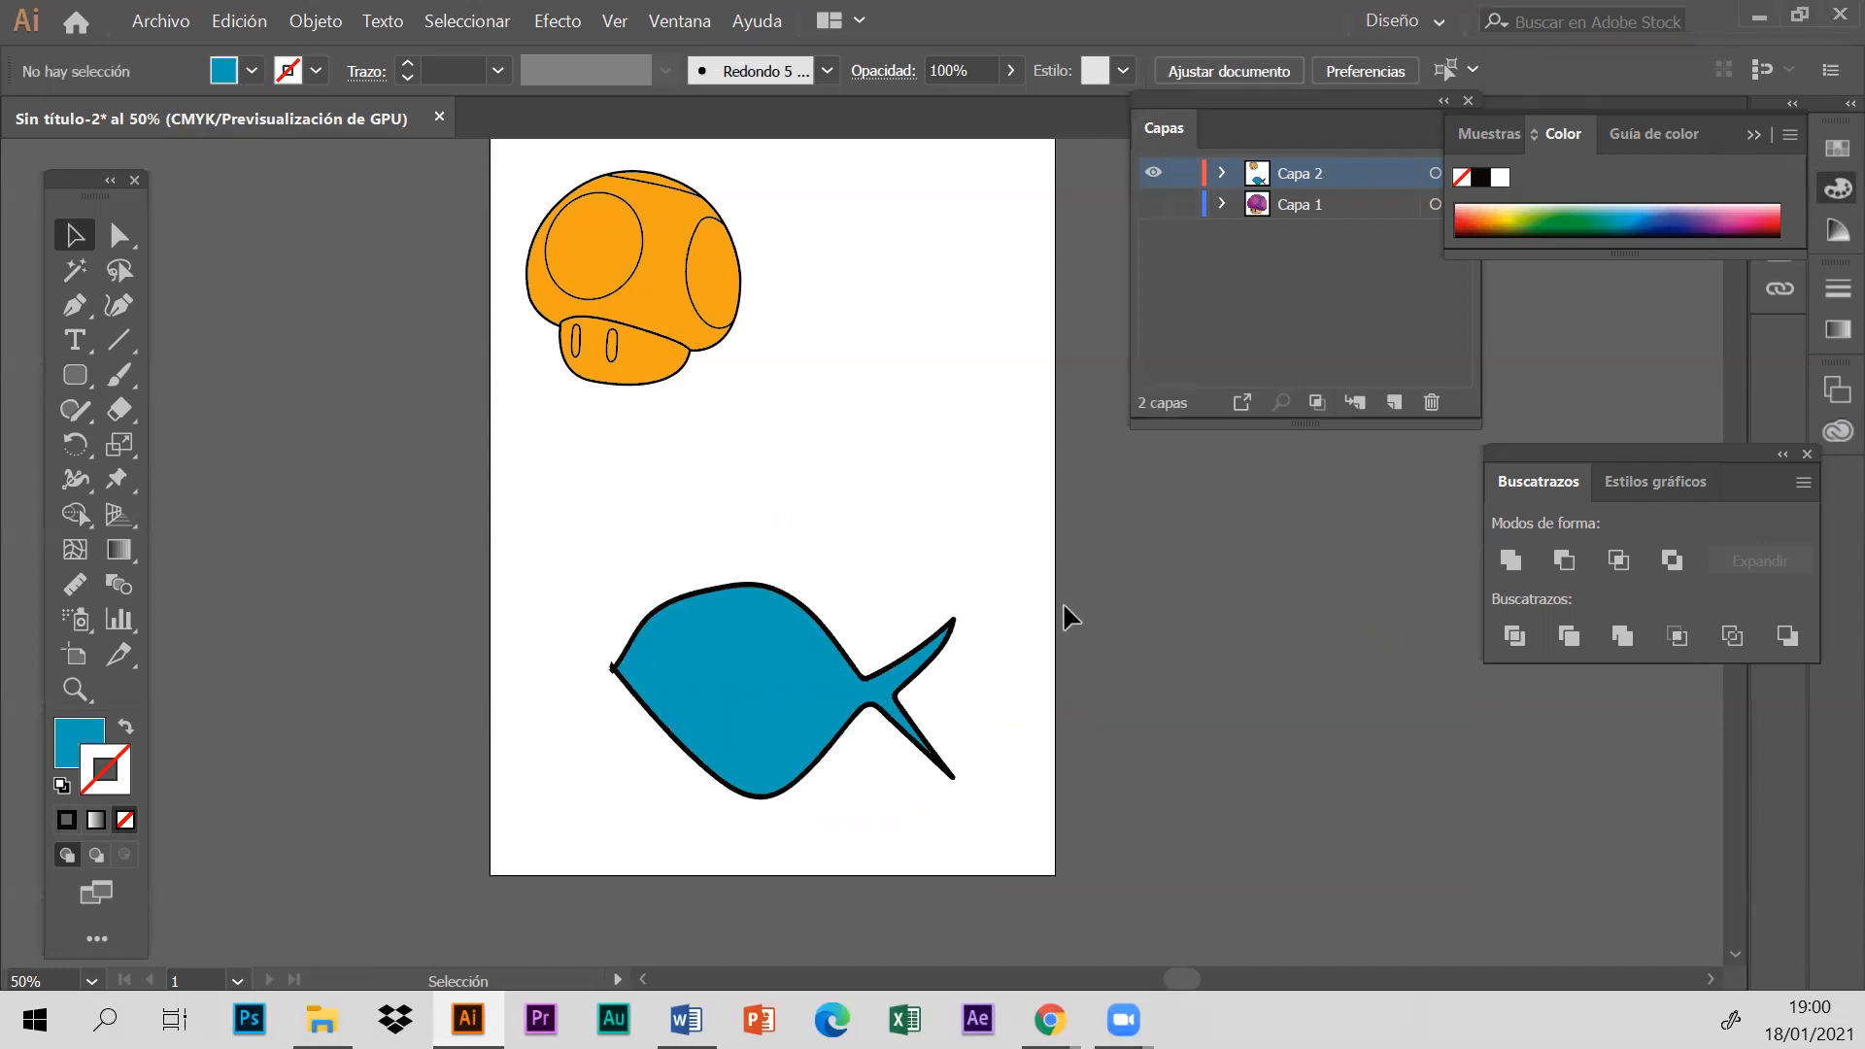
- Delete the whole fish, both fill and outline, and move the complete mushroom down to the middle of the artboard
{"action": "left_click_drag", "start_coordinate": [528, 537], "coordinate": [1163, 884]}
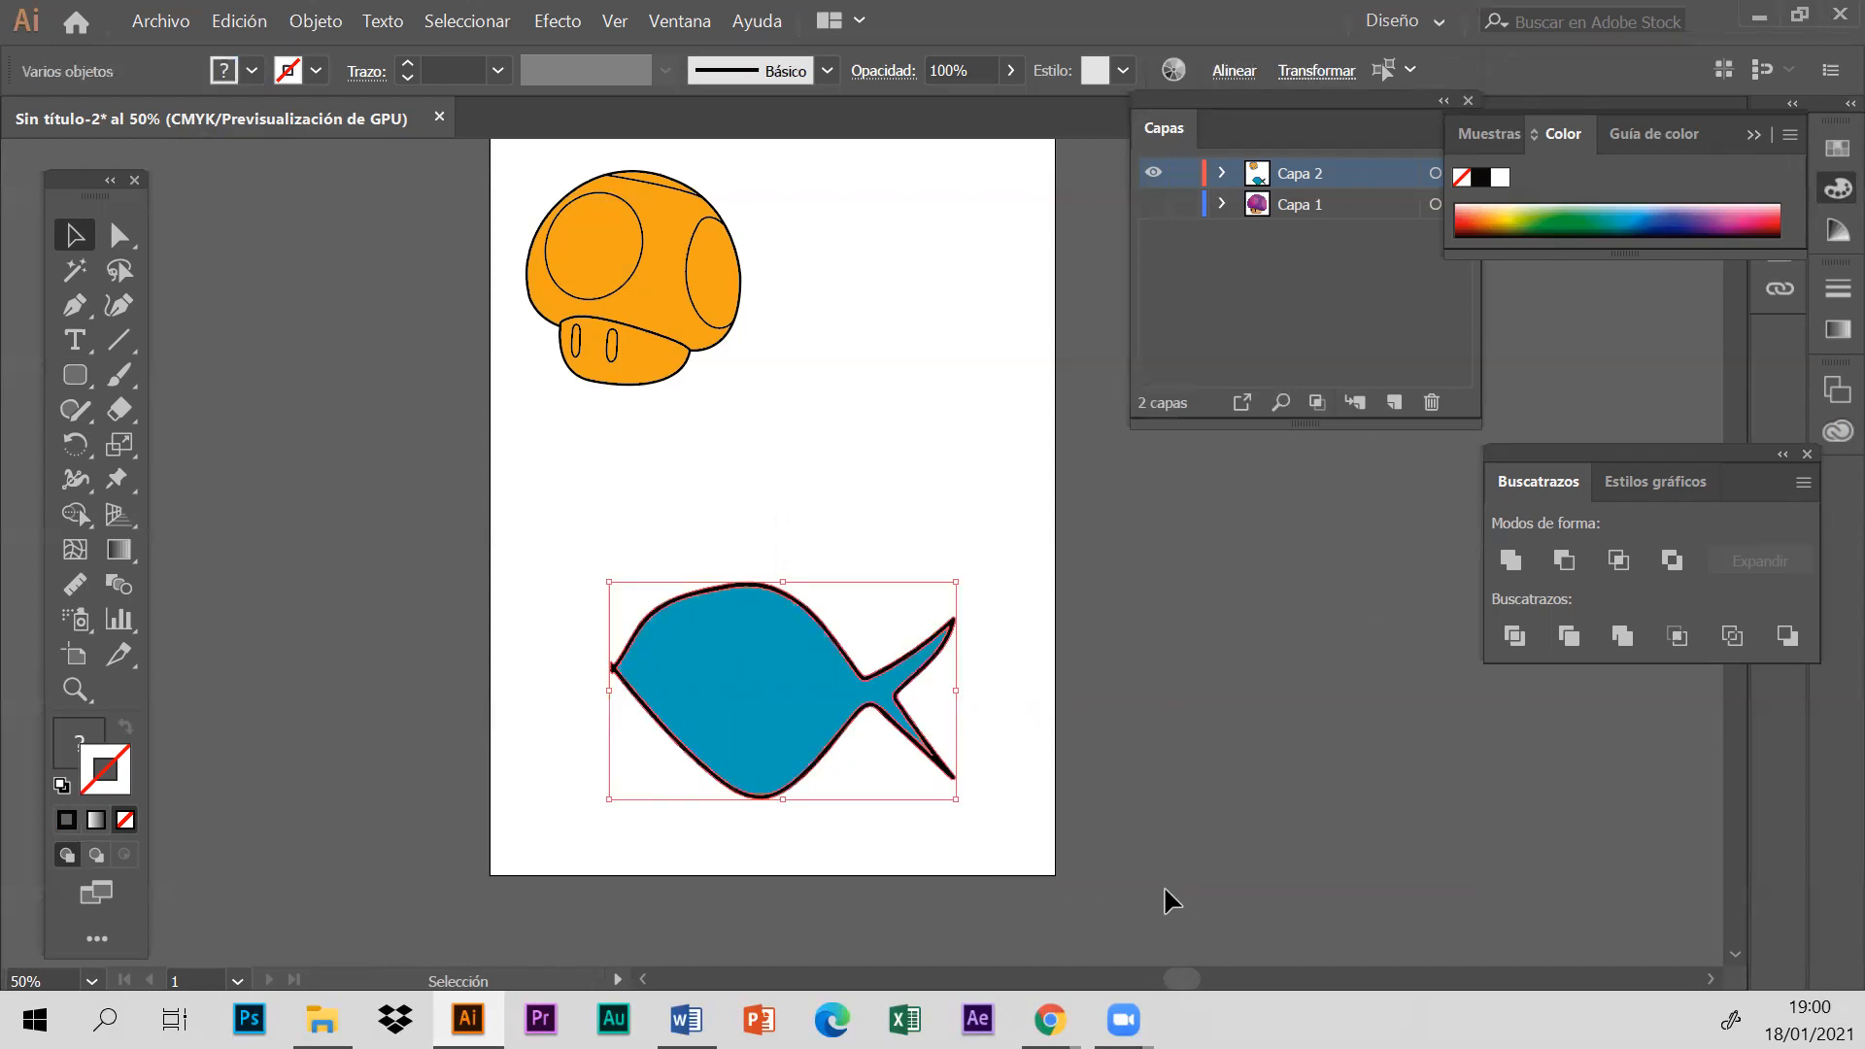
{"action": "key", "text": "Delete"}
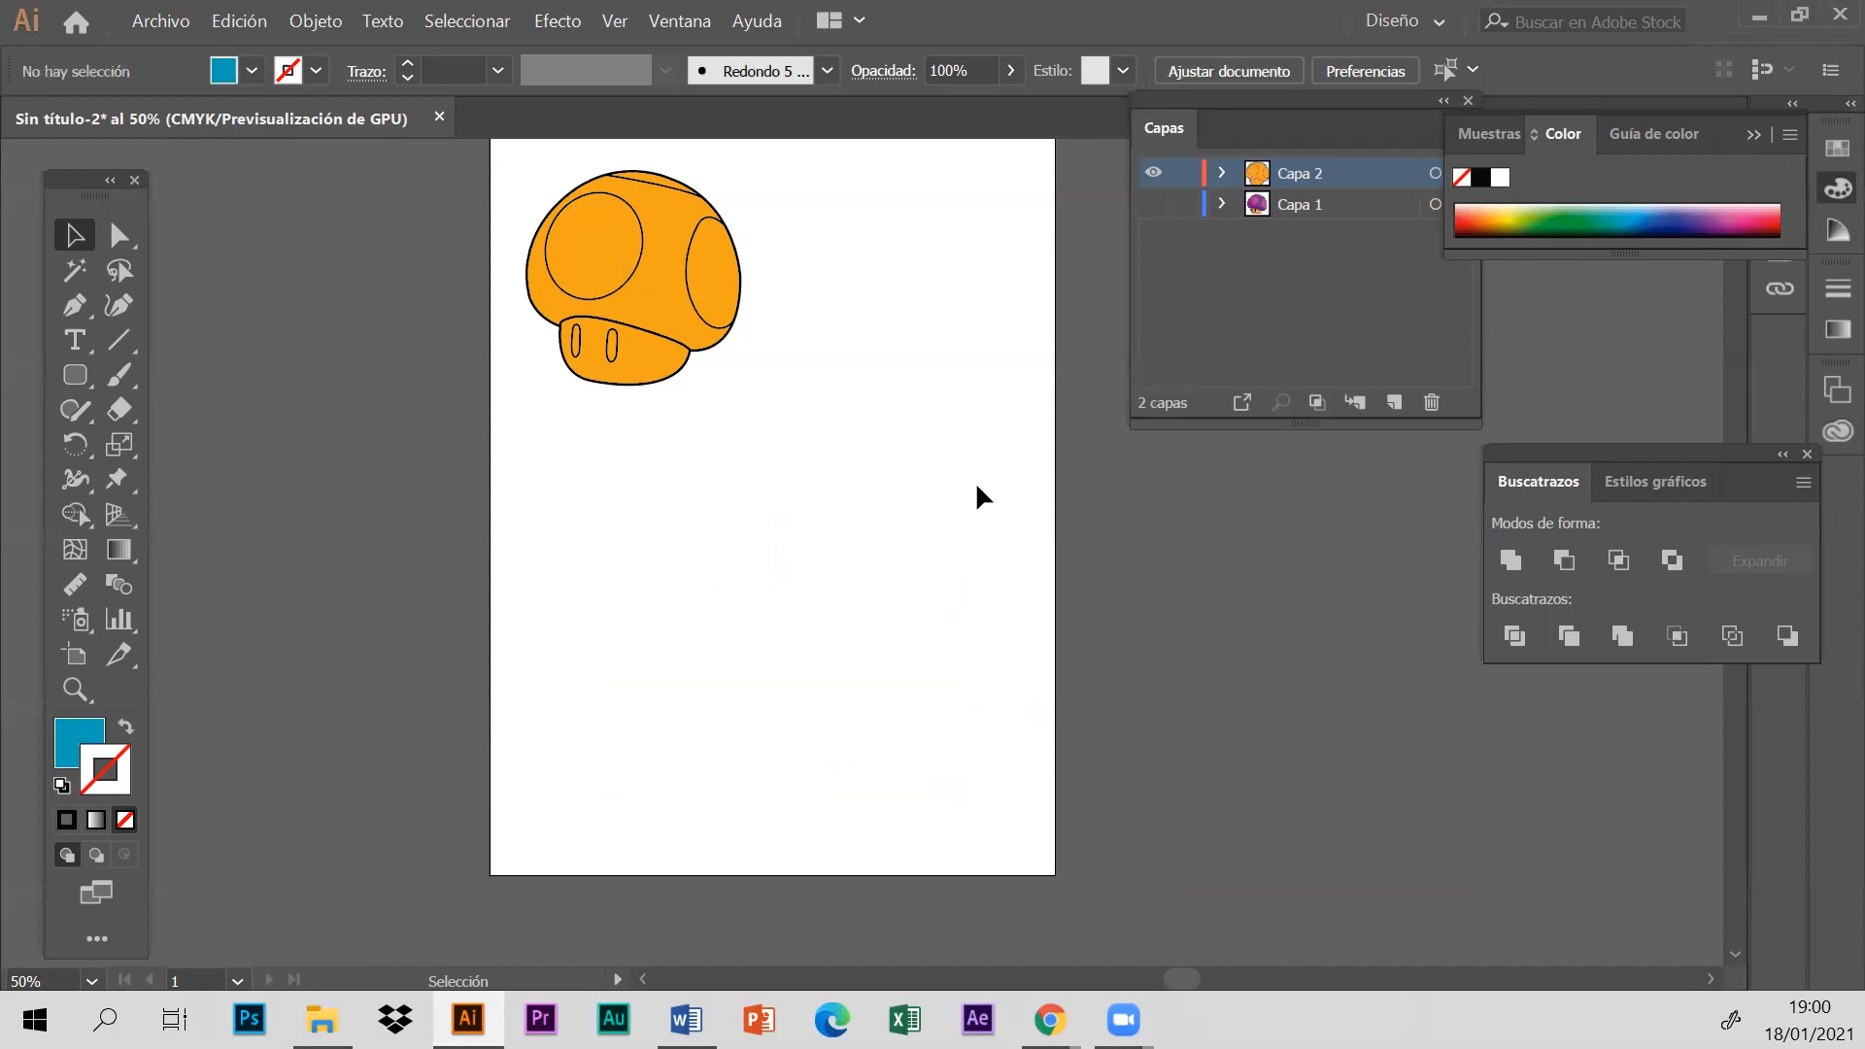
{"action": "left_click_drag", "start_coordinate": [515, 230], "coordinate": [744, 661]}
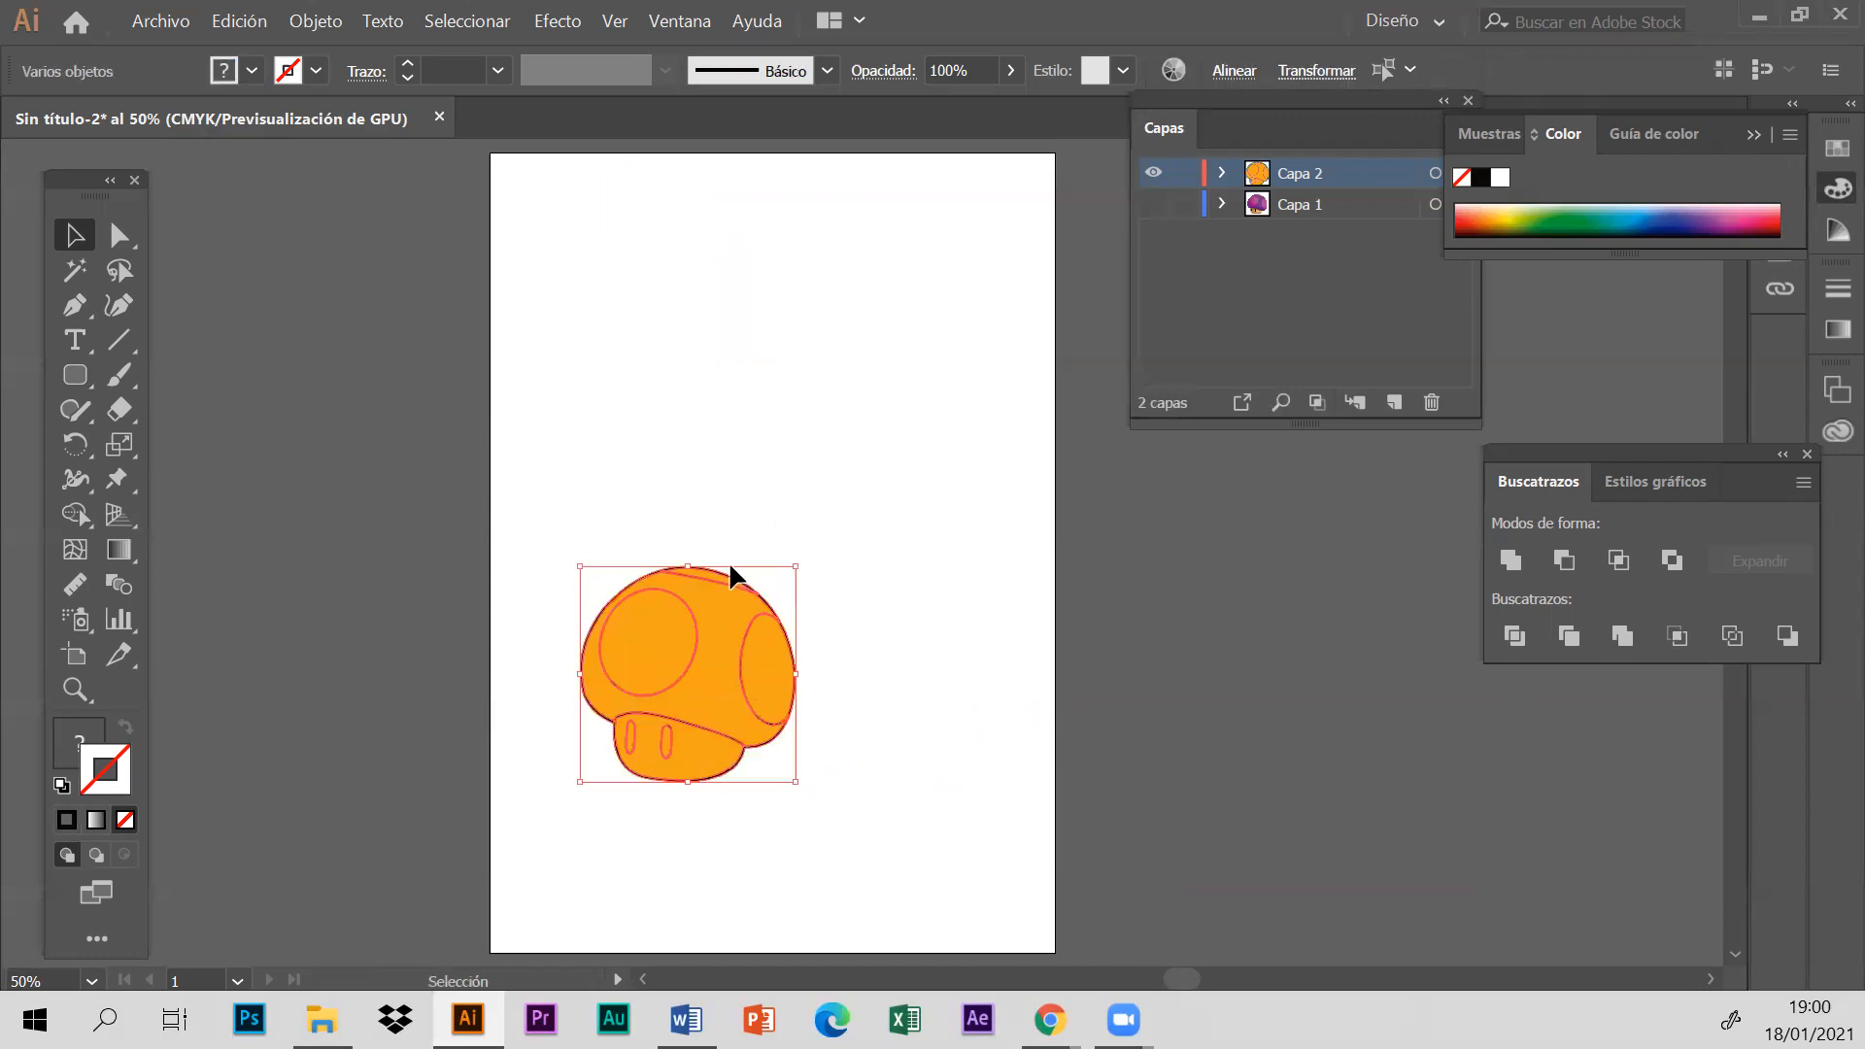
{"action": "left_click_drag", "start_coordinate": [800, 565], "coordinate": [989, 406]}
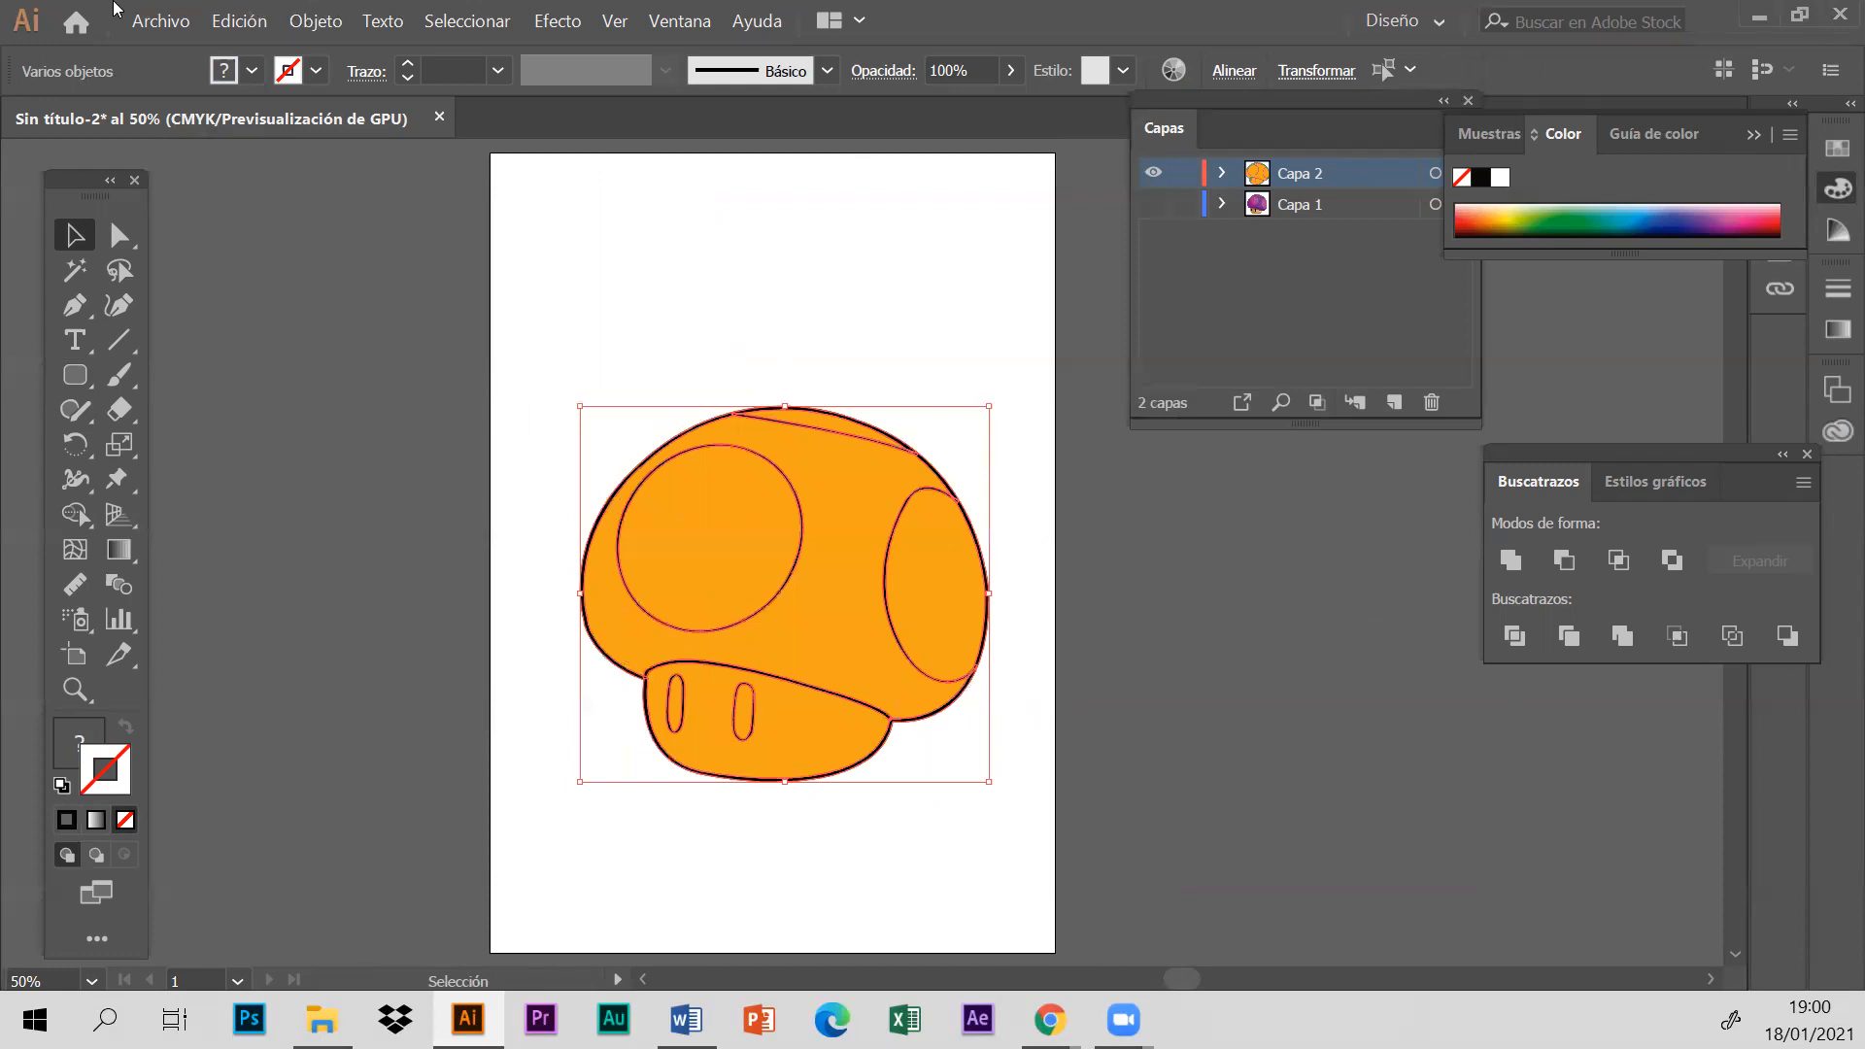
{"action": "left_click", "coordinate": [237, 22]}
{"action": "left_click", "coordinate": [272, 52]}
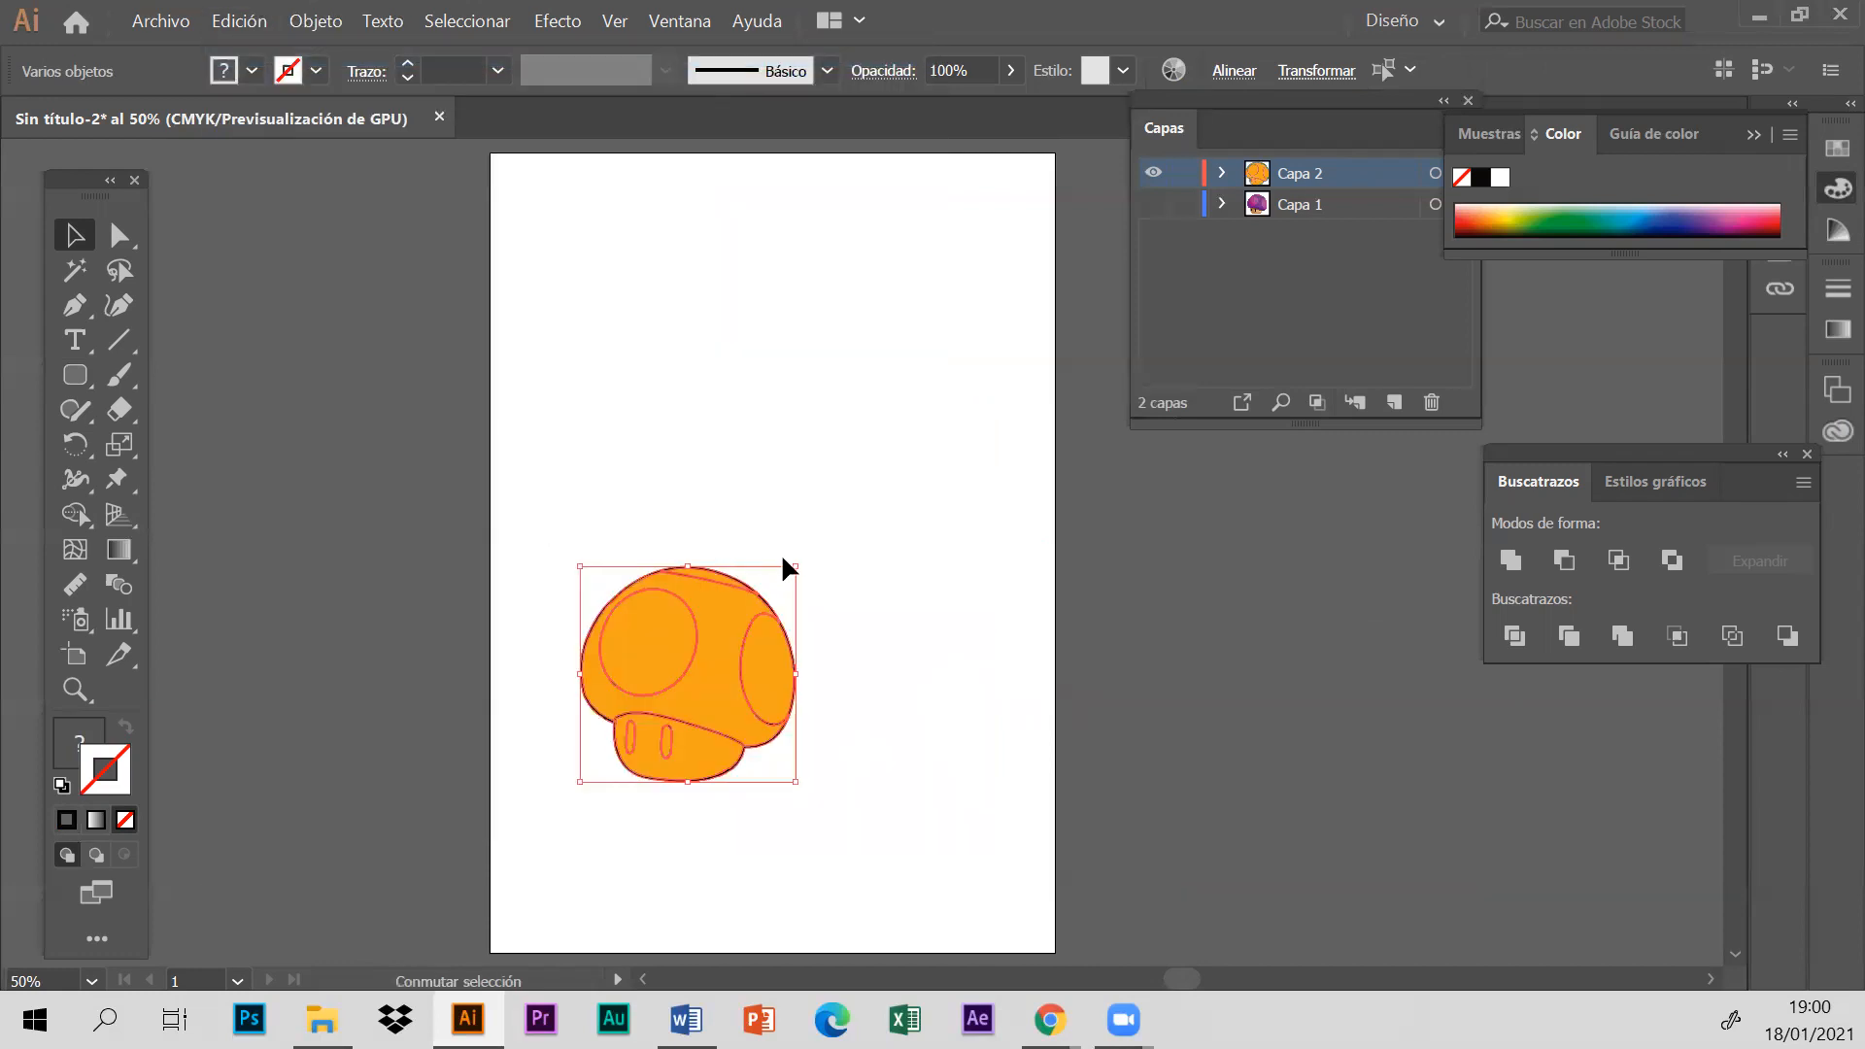
- Enlarge the whole mushroom proportionally, centre it on the artboard and clear the selection
{"action": "left_click_drag", "start_coordinate": [964, 387], "coordinate": [1014, 349]}
{"action": "left_click_drag", "start_coordinate": [847, 487], "coordinate": [823, 447]}
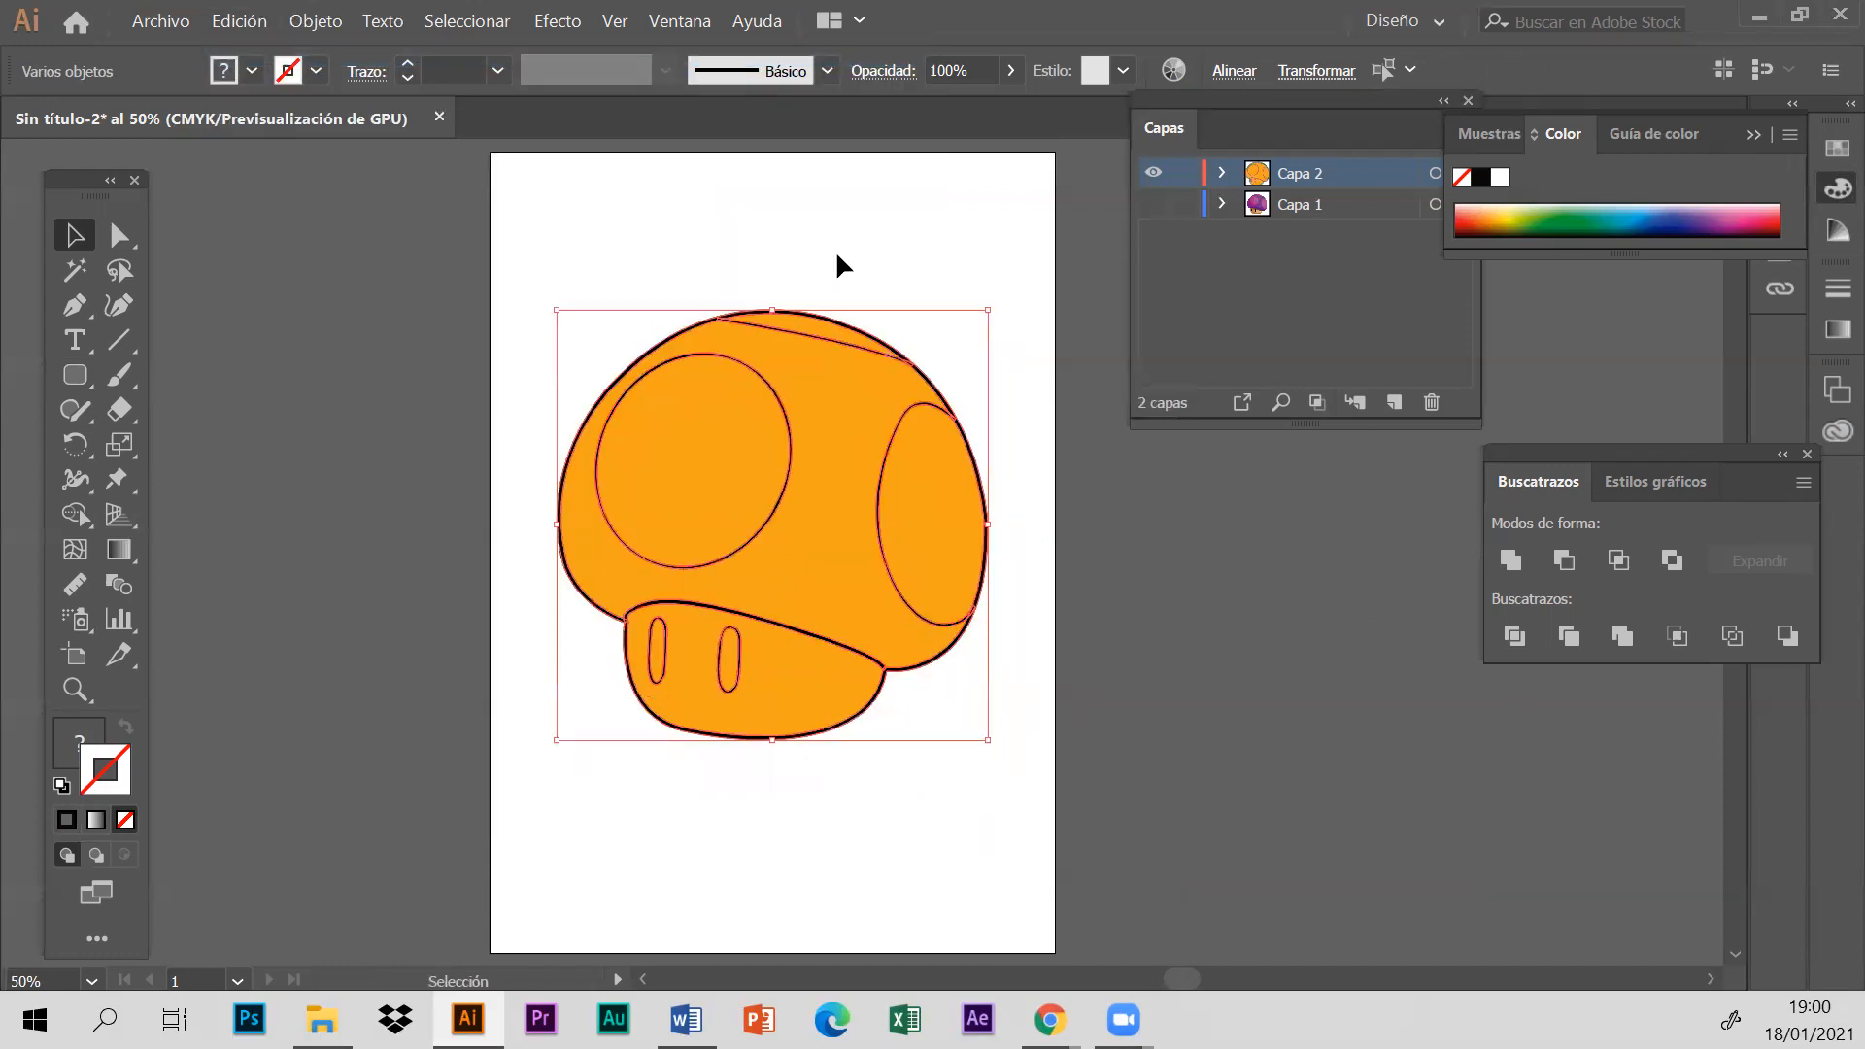
{"action": "left_click", "coordinate": [835, 249]}
- Lock layer Capa 1, try moving the cap's large round spot away from the mushroom, and undo the move
{"action": "left_click", "coordinate": [693, 500]}
{"action": "left_click", "coordinate": [1185, 204]}
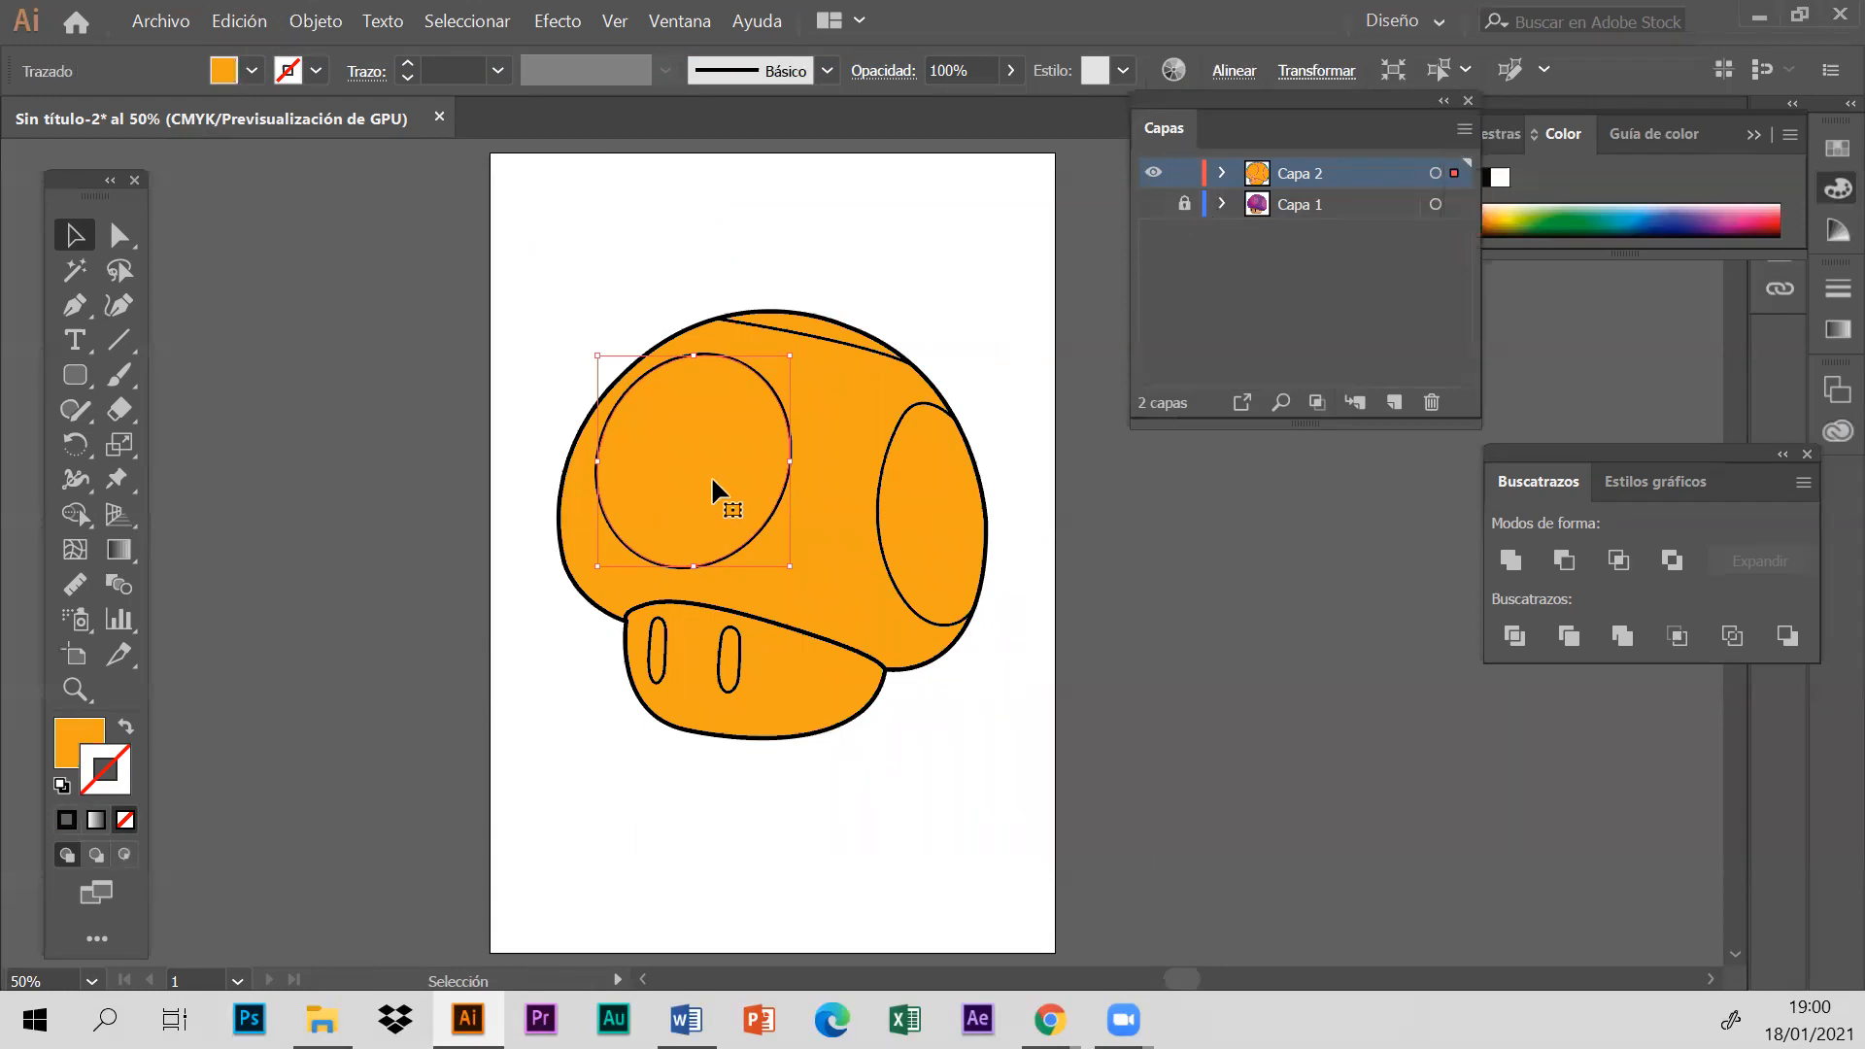
{"action": "left_click_drag", "start_coordinate": [711, 475], "coordinate": [546, 416]}
{"action": "left_click", "coordinate": [235, 21]}
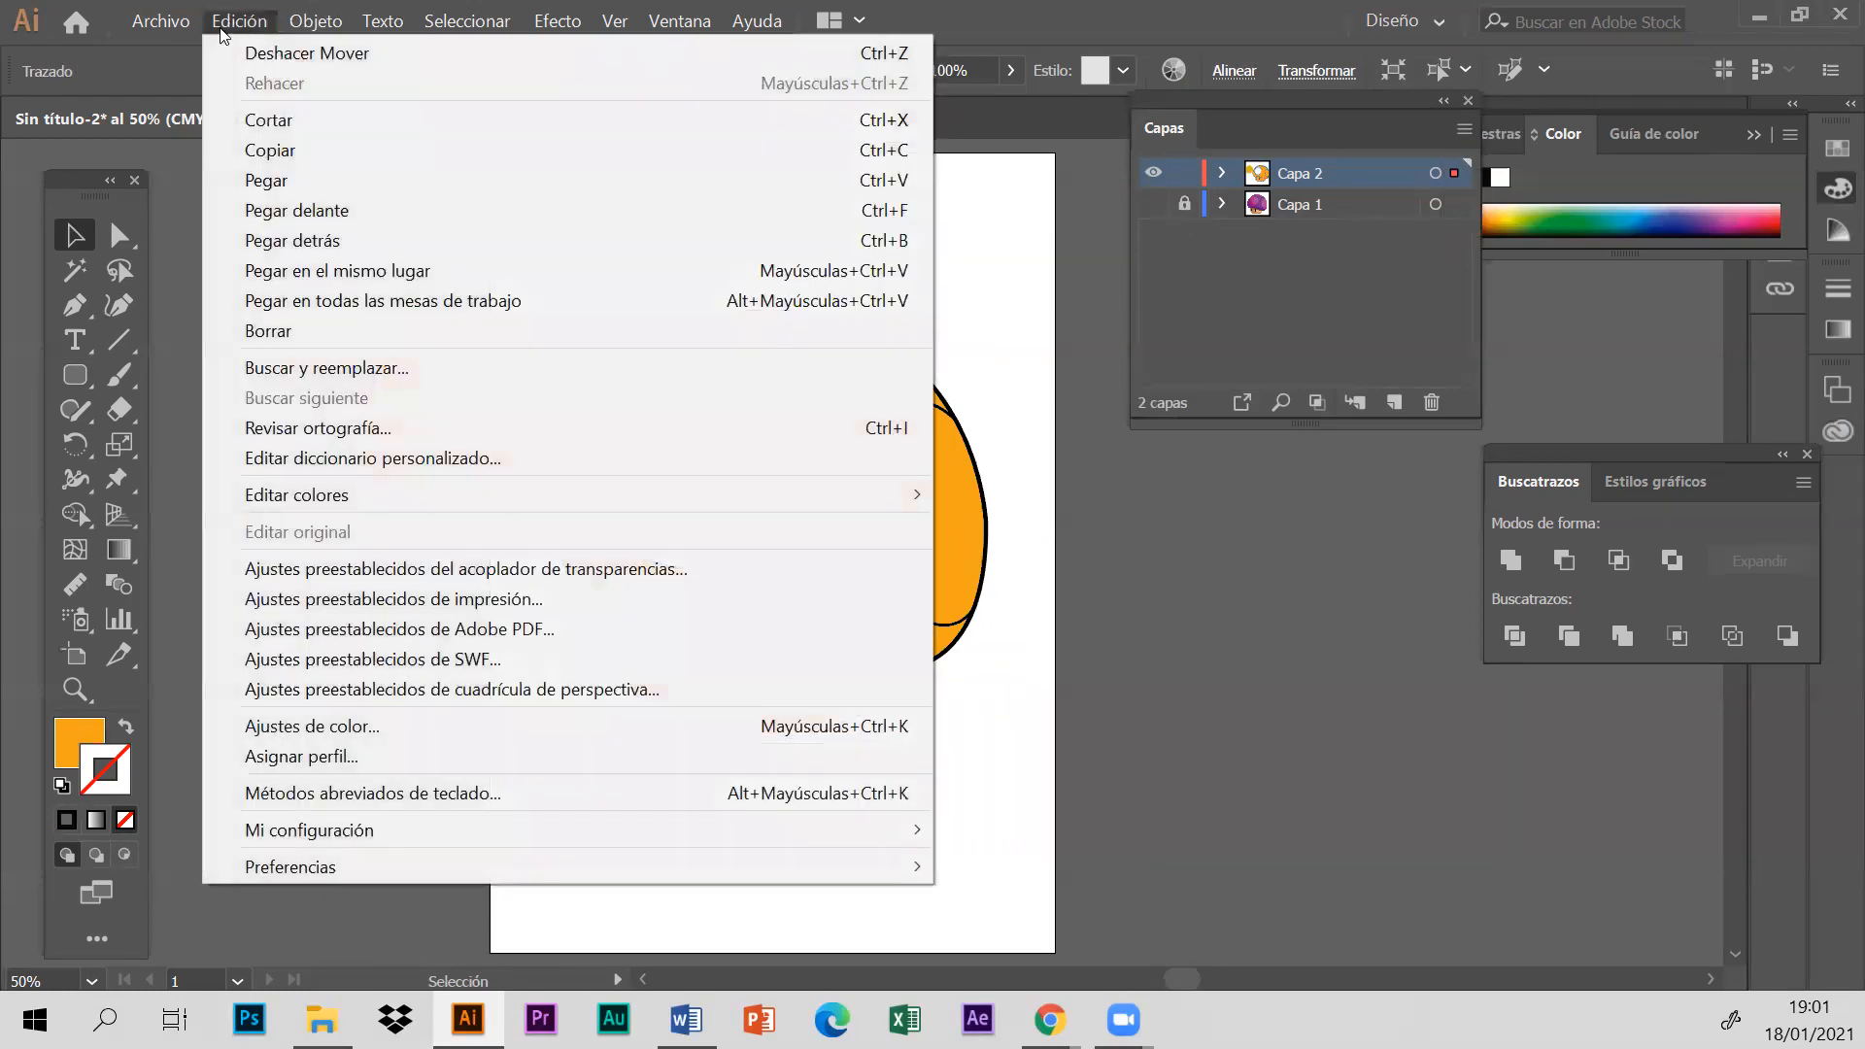
{"action": "left_click", "coordinate": [274, 51]}
{"action": "left_click", "coordinate": [443, 340]}
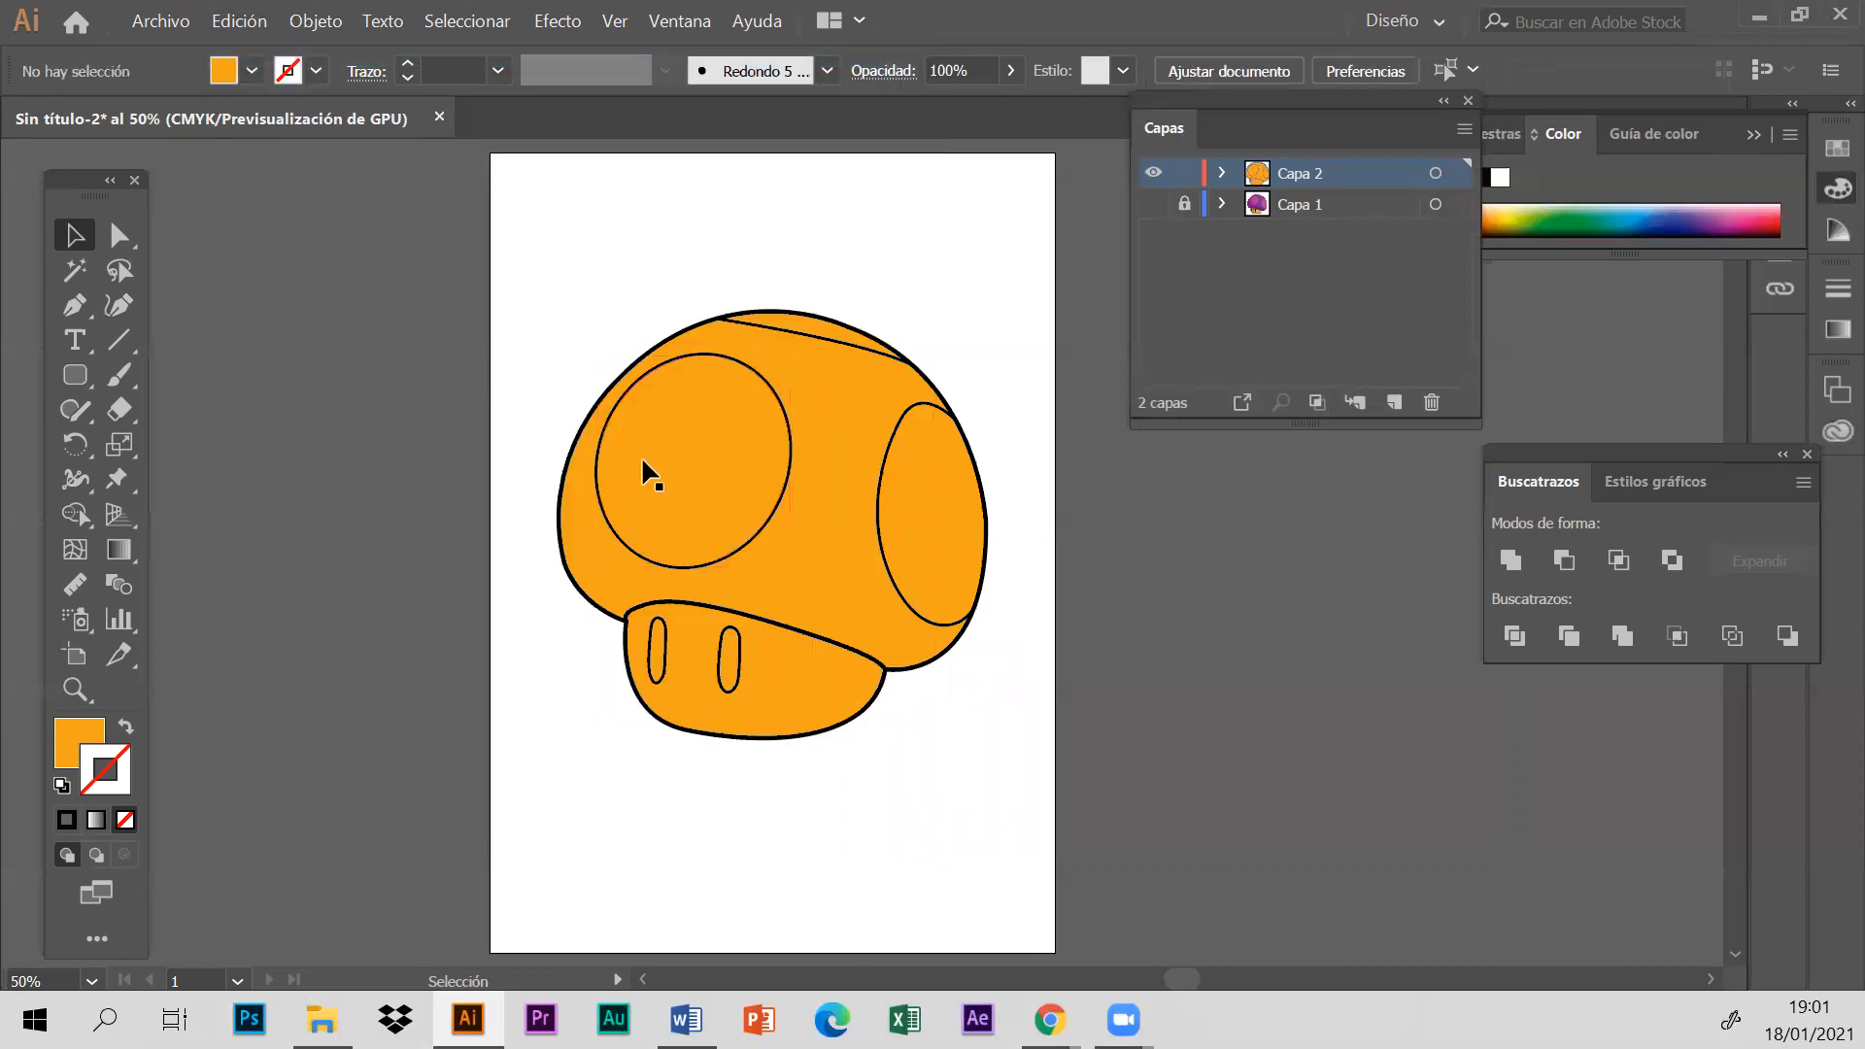
- Unlock layer Capa 1 and clear the selection of the mushroom pieces
{"action": "left_click", "coordinate": [816, 593]}
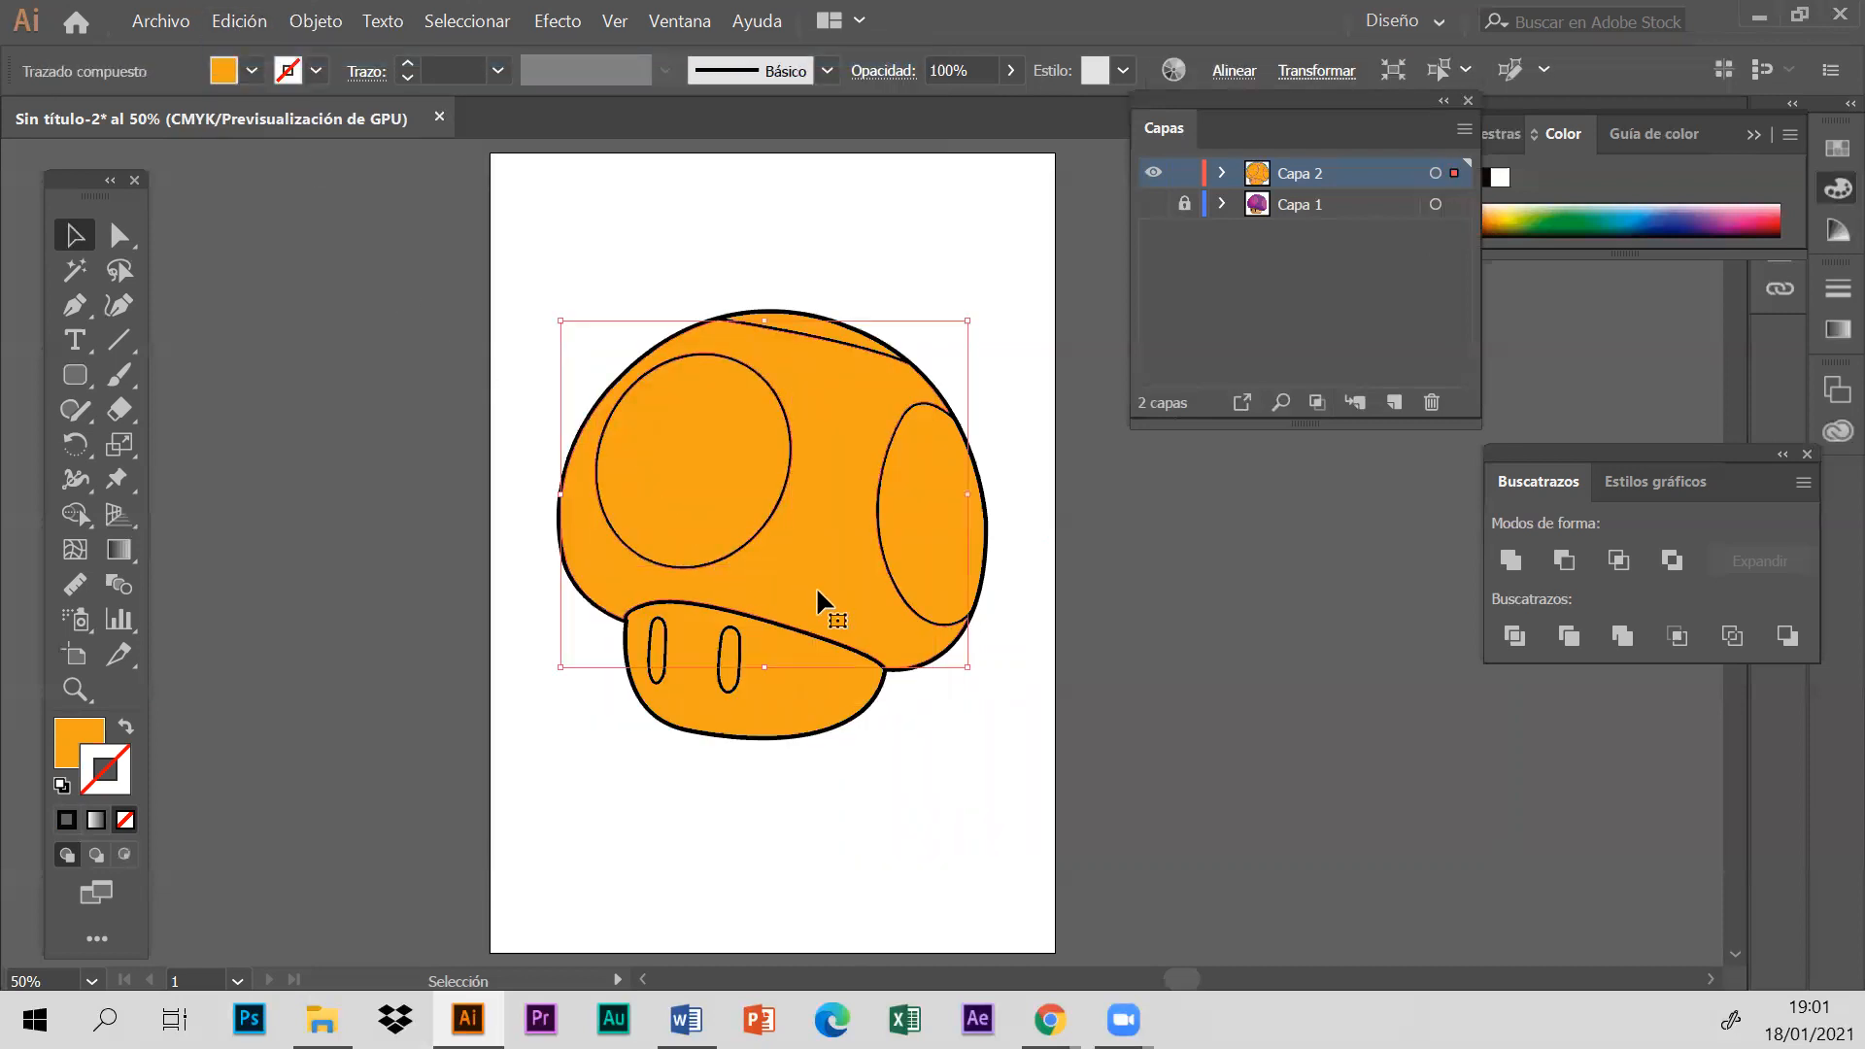
{"action": "left_click", "coordinate": [1186, 205]}
{"action": "left_click", "coordinate": [1281, 206]}
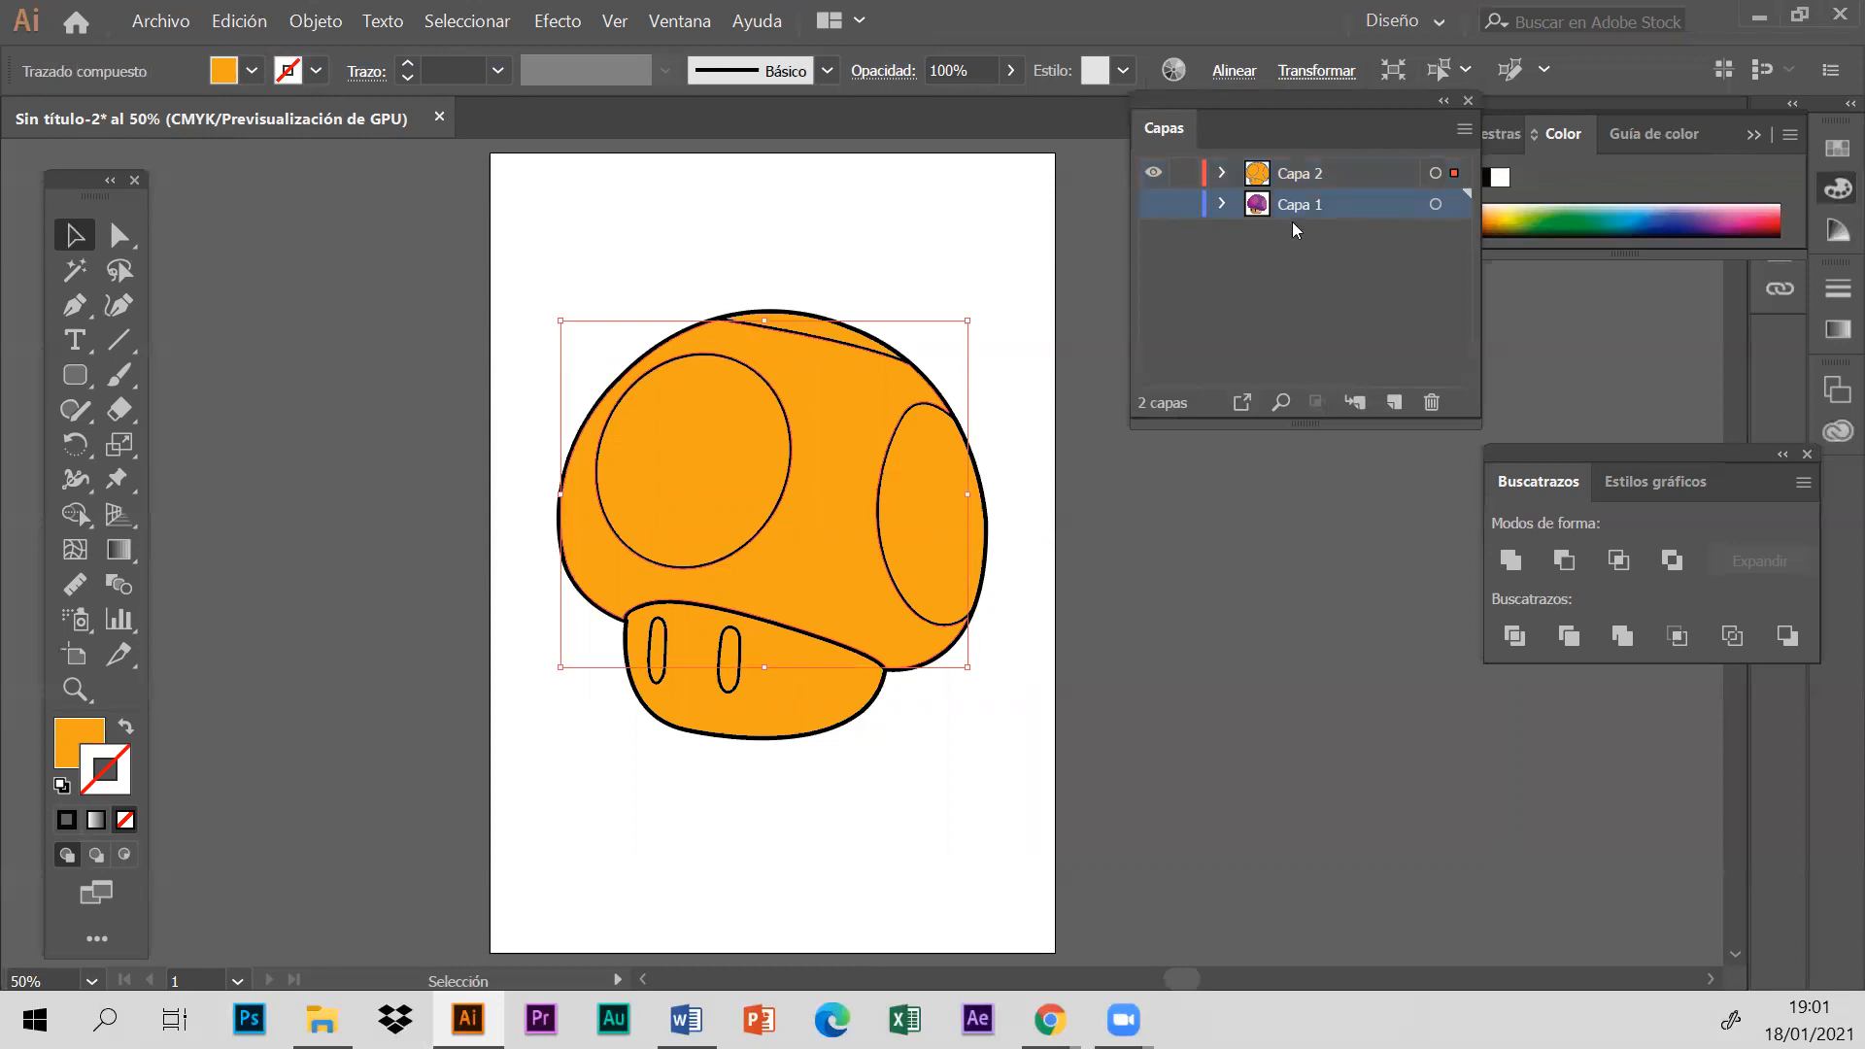
{"action": "left_click_drag", "start_coordinate": [1096, 630], "coordinate": [1096, 636]}
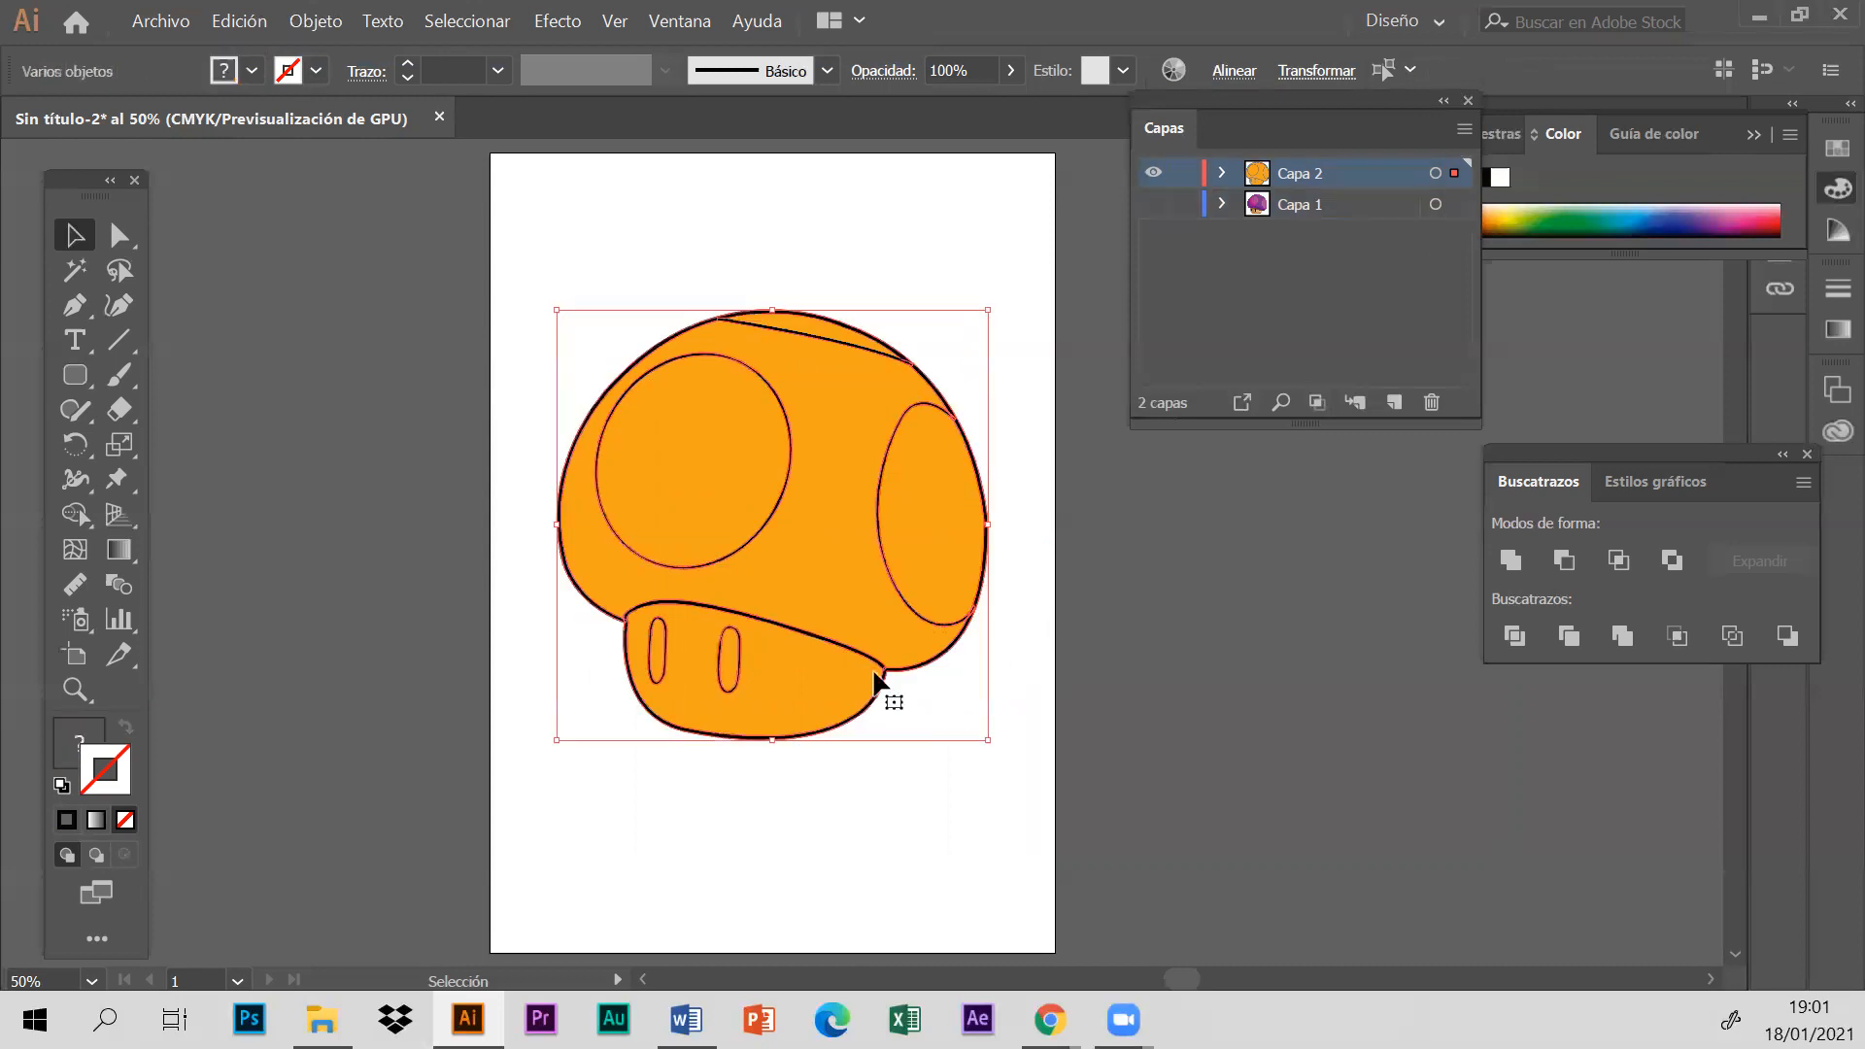
{"action": "left_click", "coordinate": [527, 295]}
- Show layer Capa 1 and move the purple mushroom reference image off the artboard beside the drawing, keeping Capa 2 visible
{"action": "left_click", "coordinate": [1152, 174]}
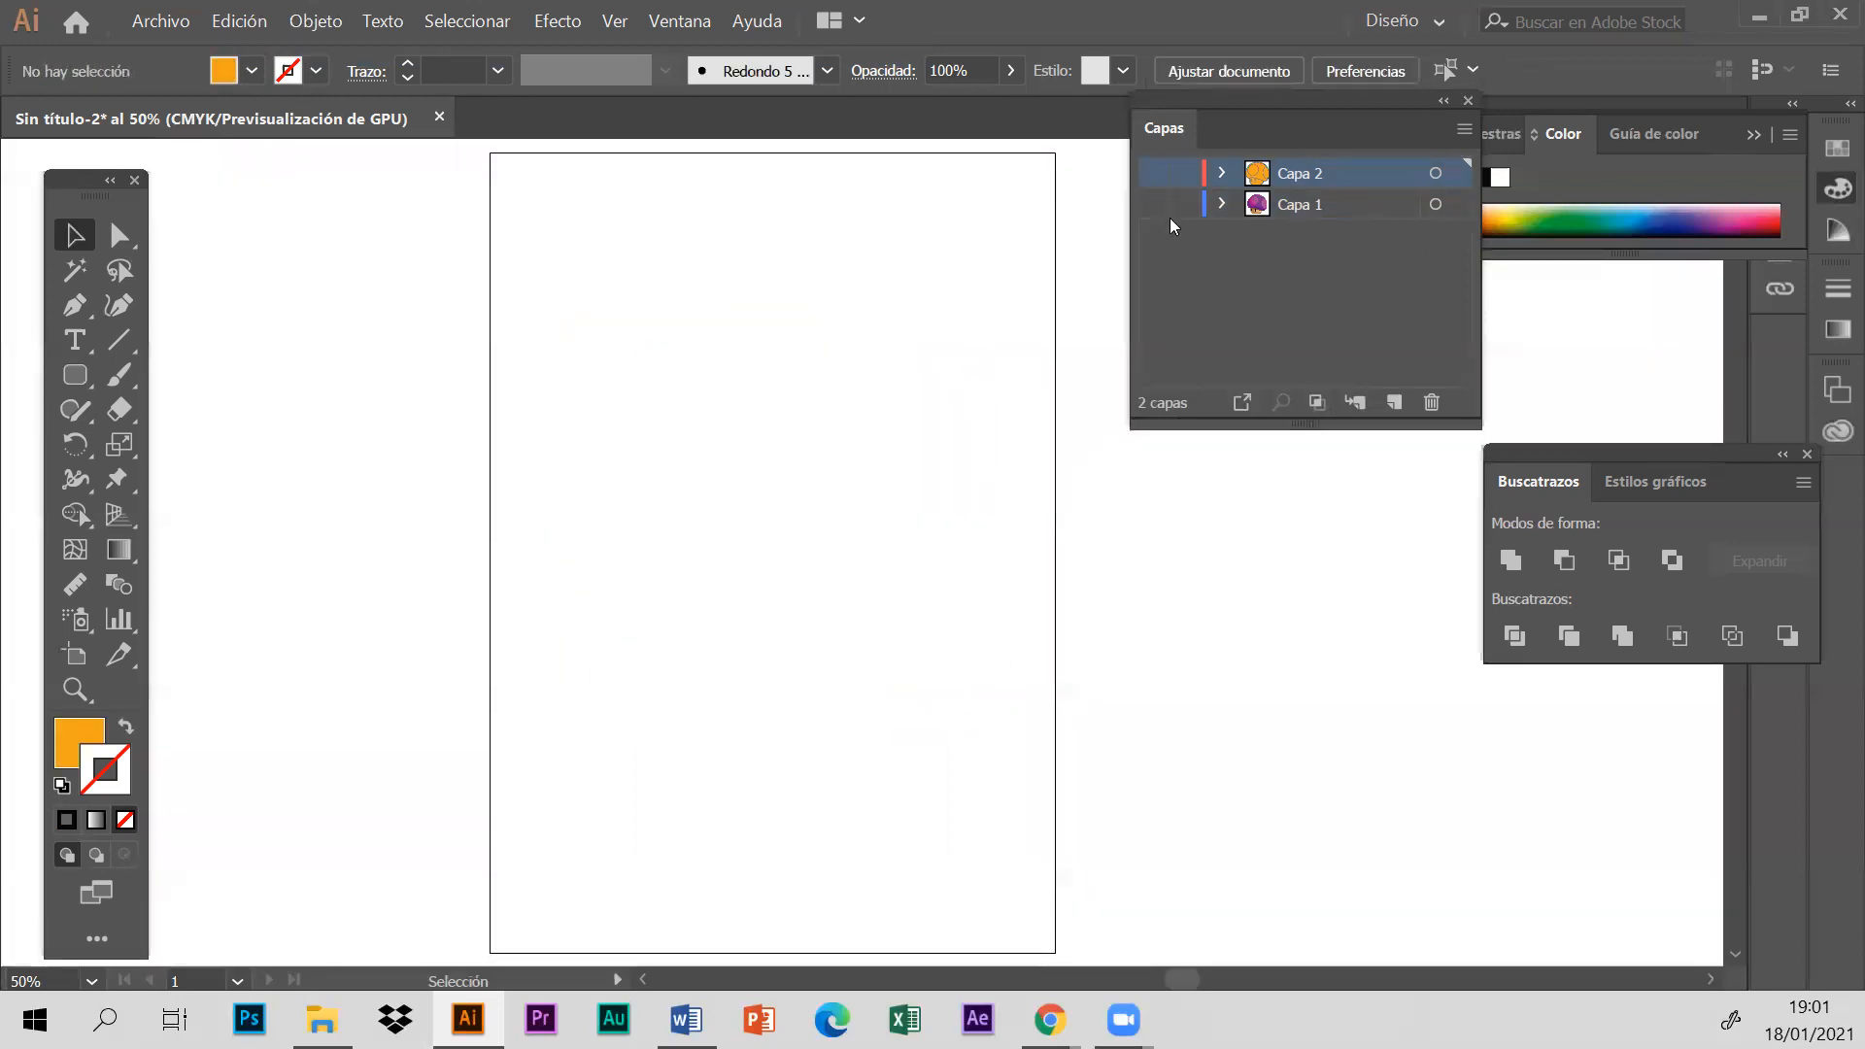
{"action": "left_click", "coordinate": [1153, 204]}
{"action": "key", "text": "ctrl+y"}
{"action": "left_click_drag", "start_coordinate": [767, 610], "coordinate": [1285, 682]}
{"action": "left_click", "coordinate": [1160, 175]}
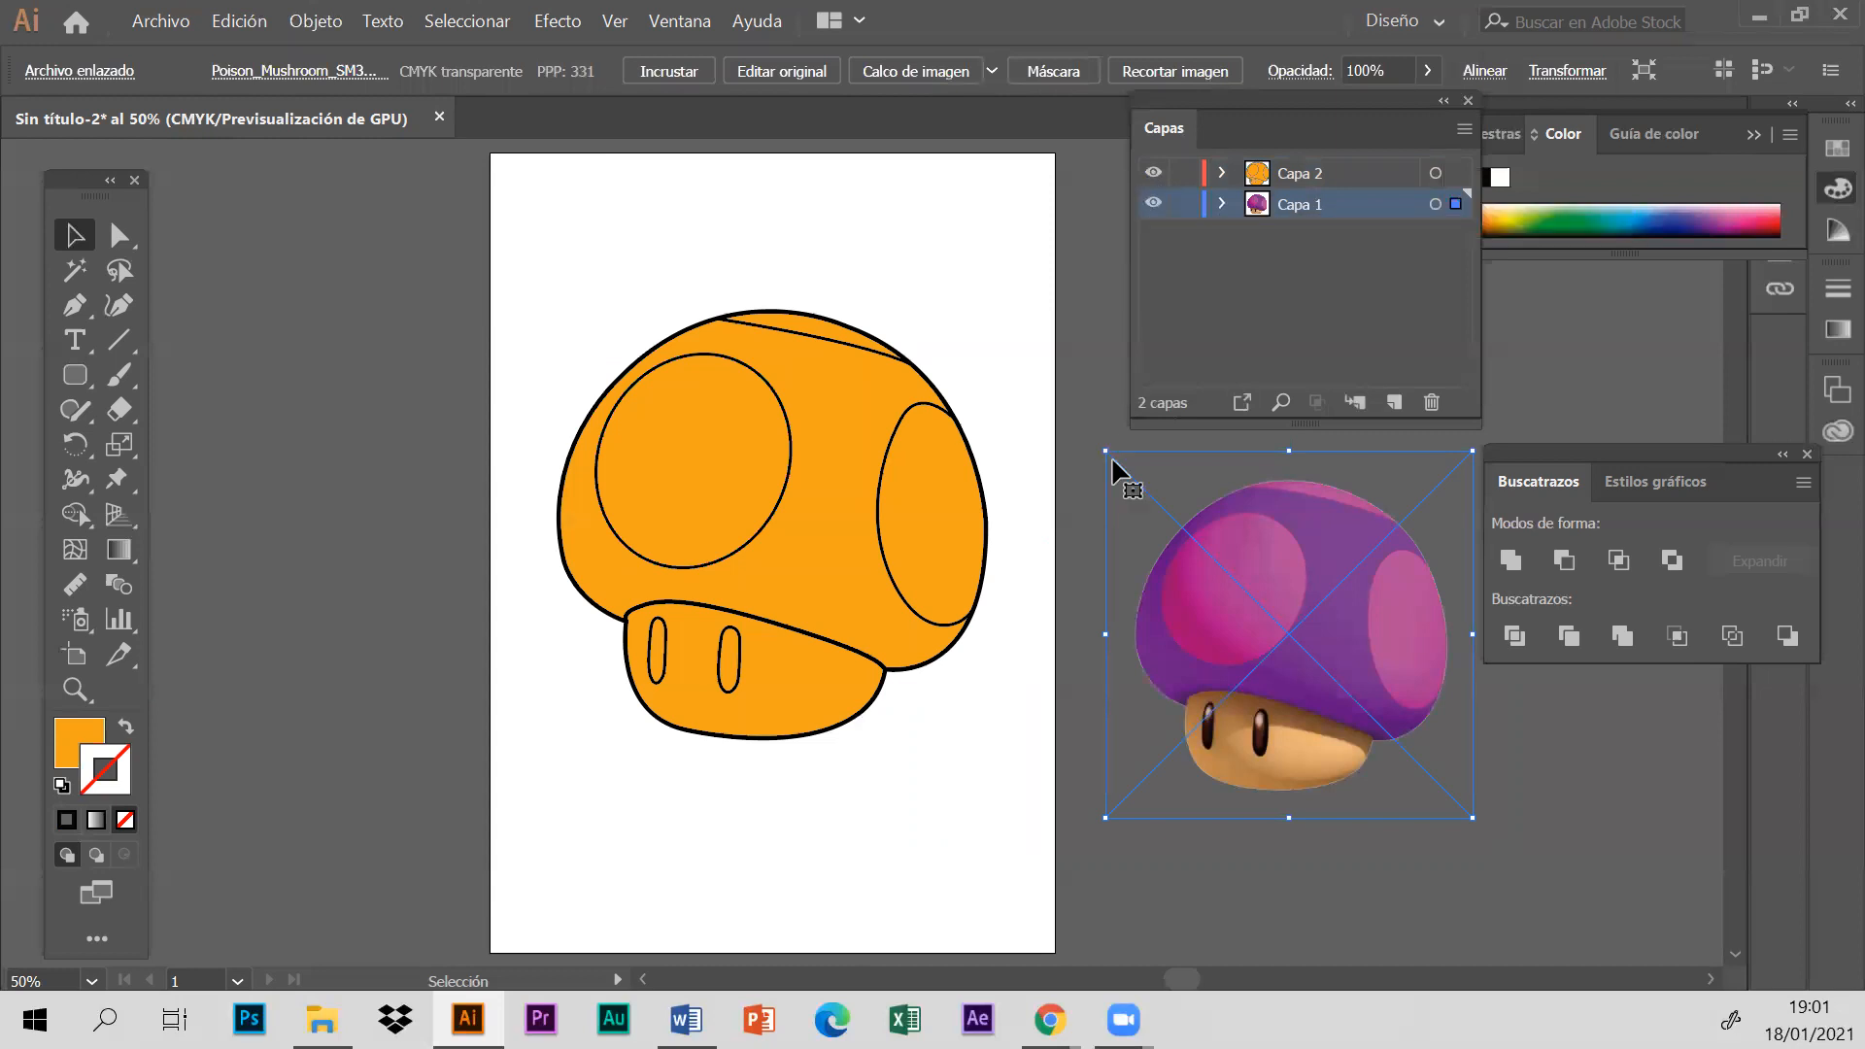
{"action": "left_click", "coordinate": [1075, 446]}
{"action": "left_click", "coordinate": [1268, 689]}
{"action": "left_click_drag", "start_coordinate": [1214, 673], "coordinate": [1159, 738]}
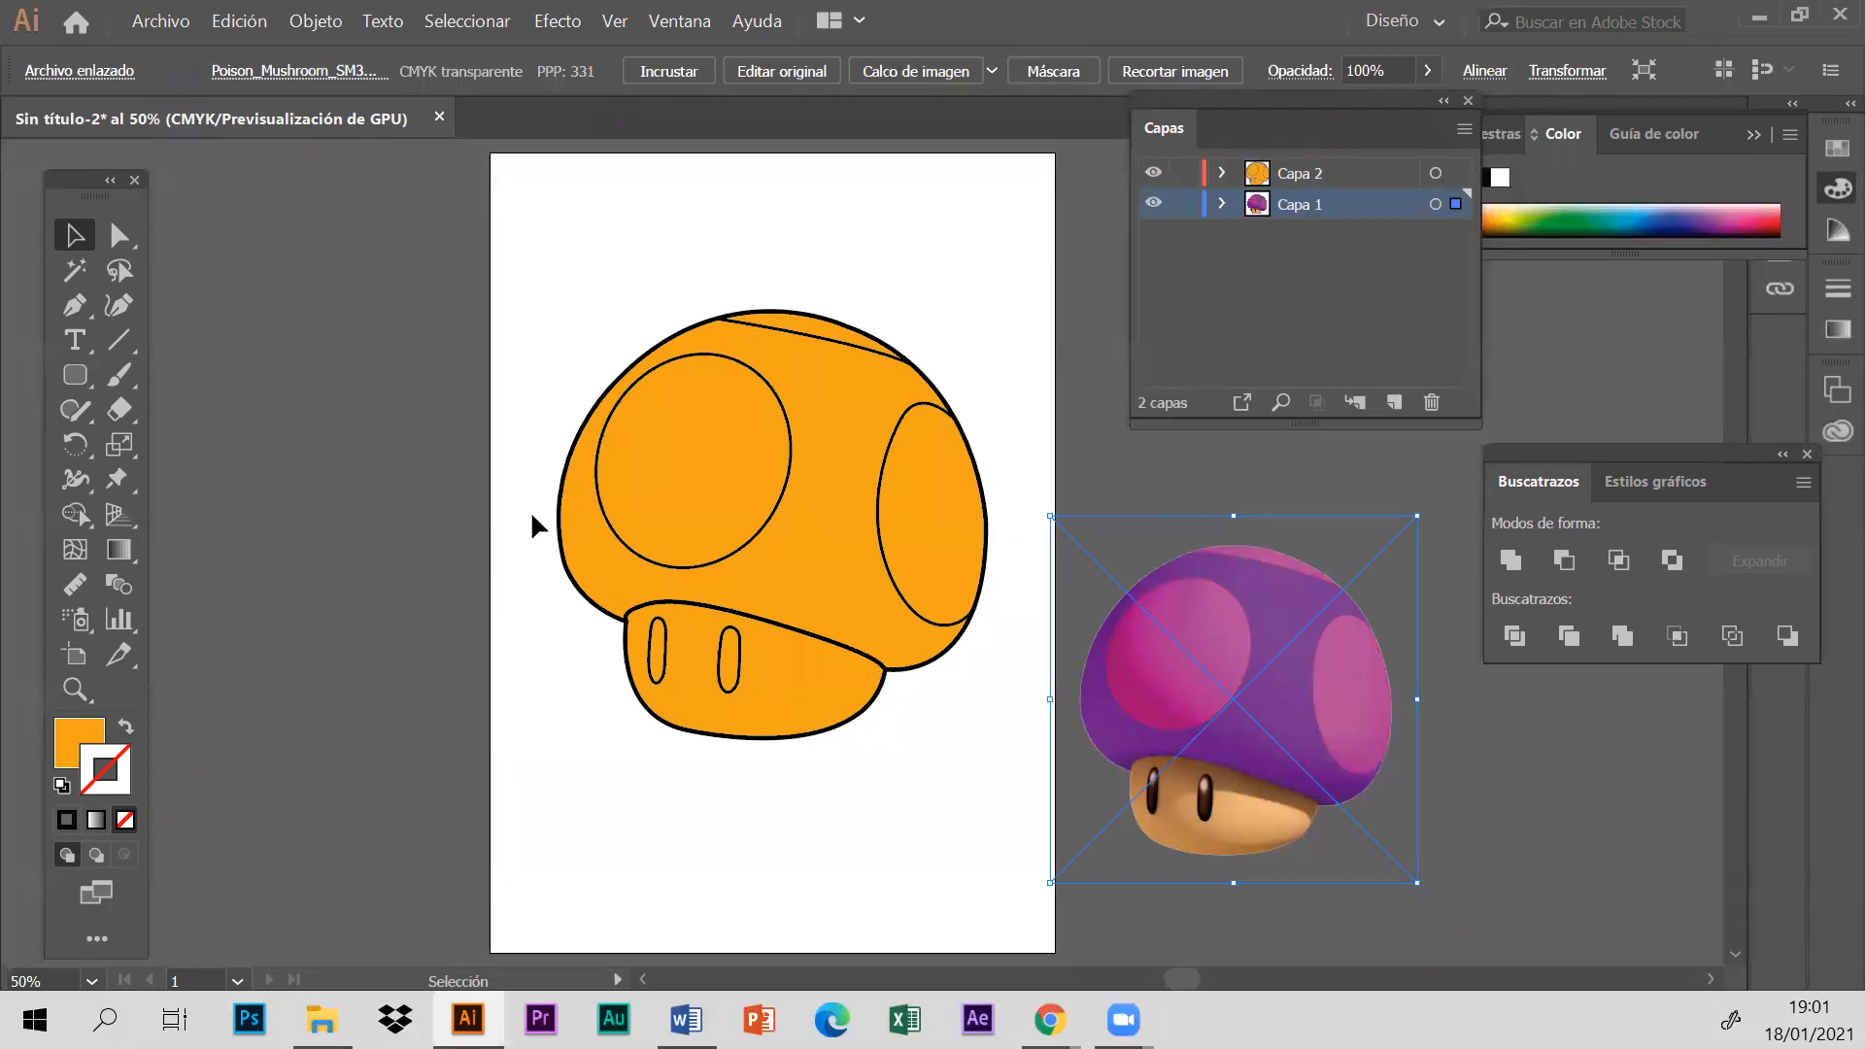
- Delete the mushroom's outer black outline and undo the deletion
{"action": "left_click", "coordinate": [559, 525]}
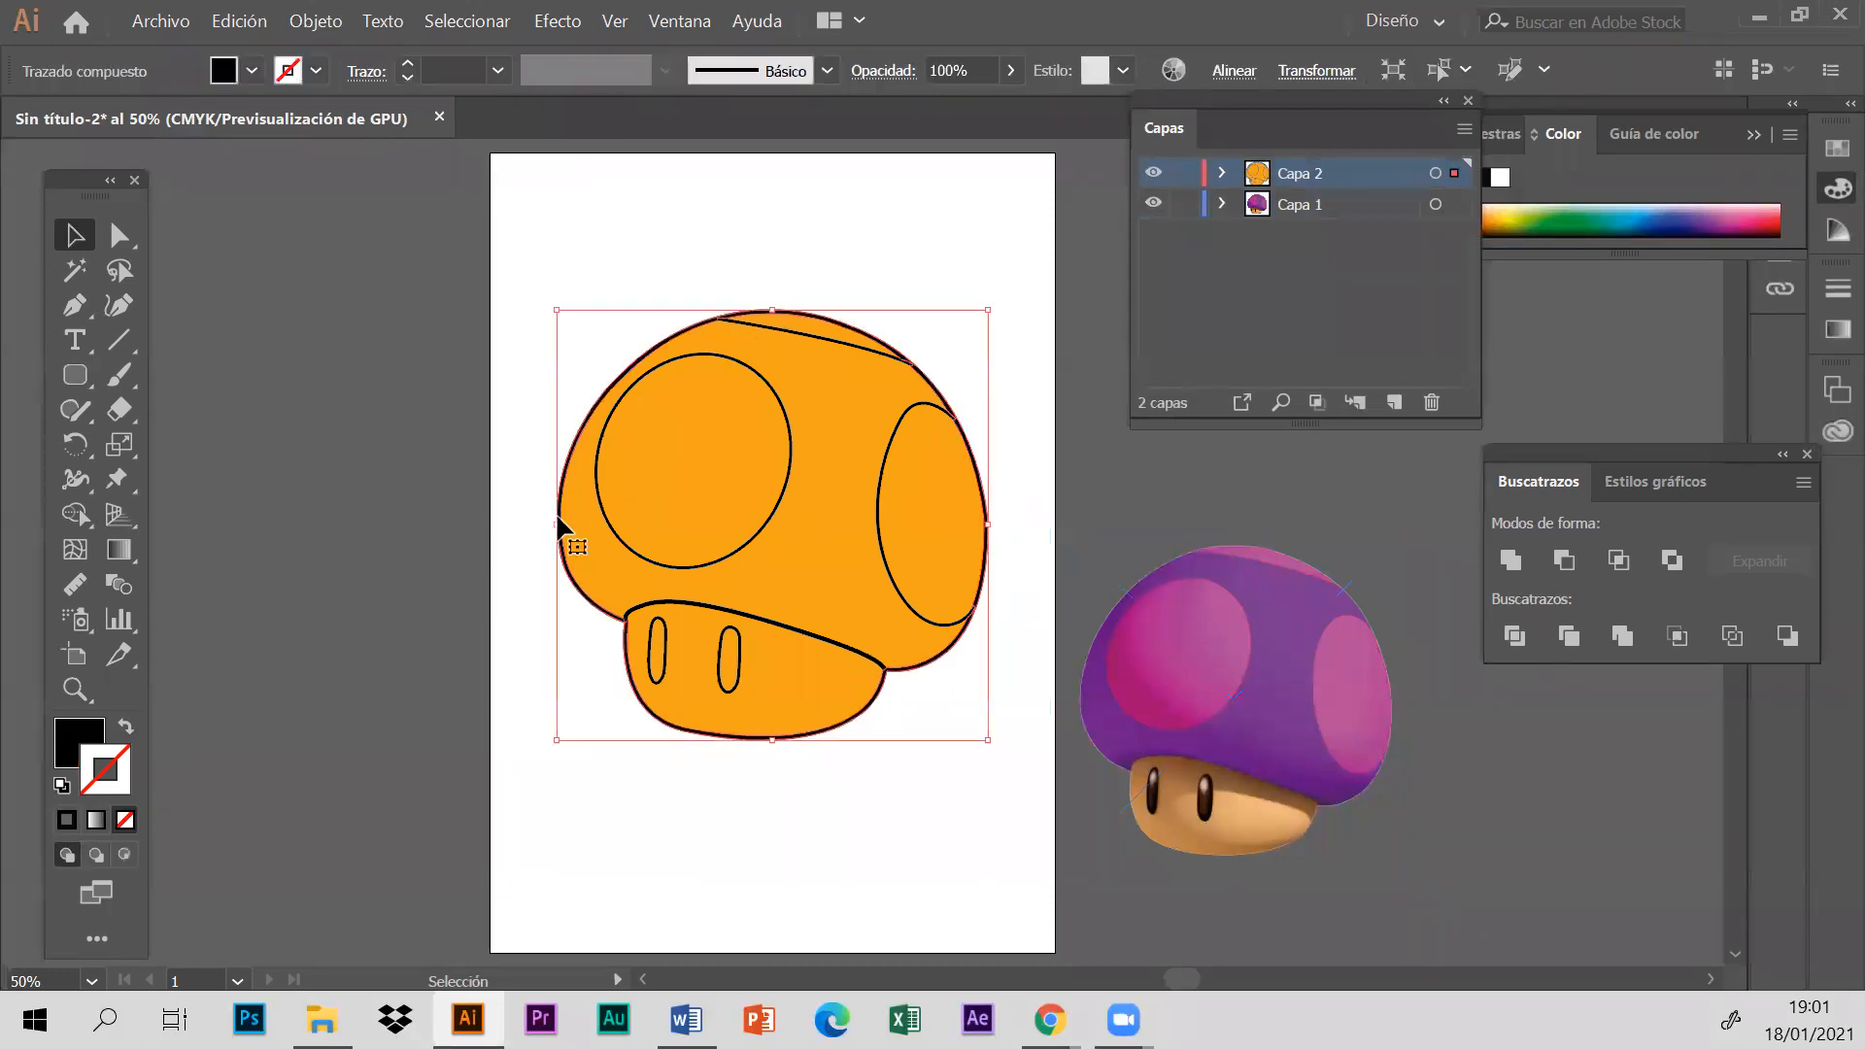
{"action": "key", "text": "Delete"}
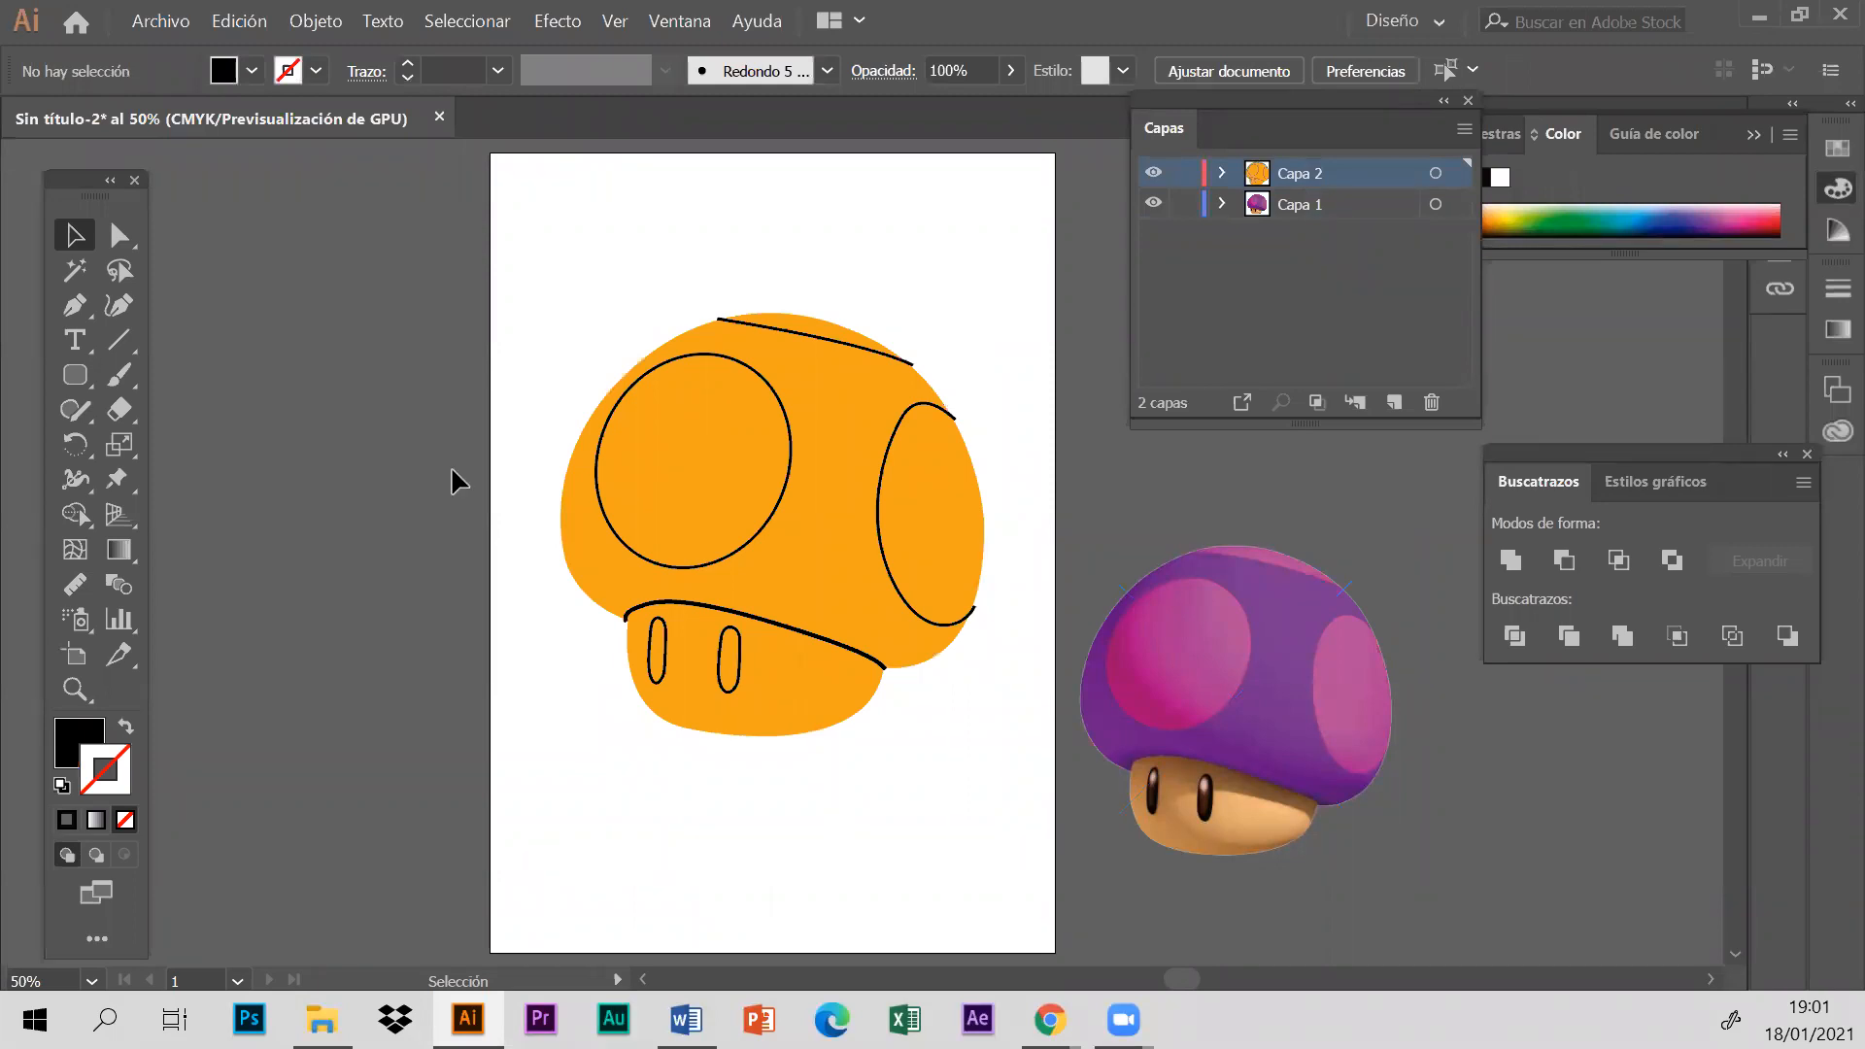
{"action": "left_click", "coordinate": [239, 21]}
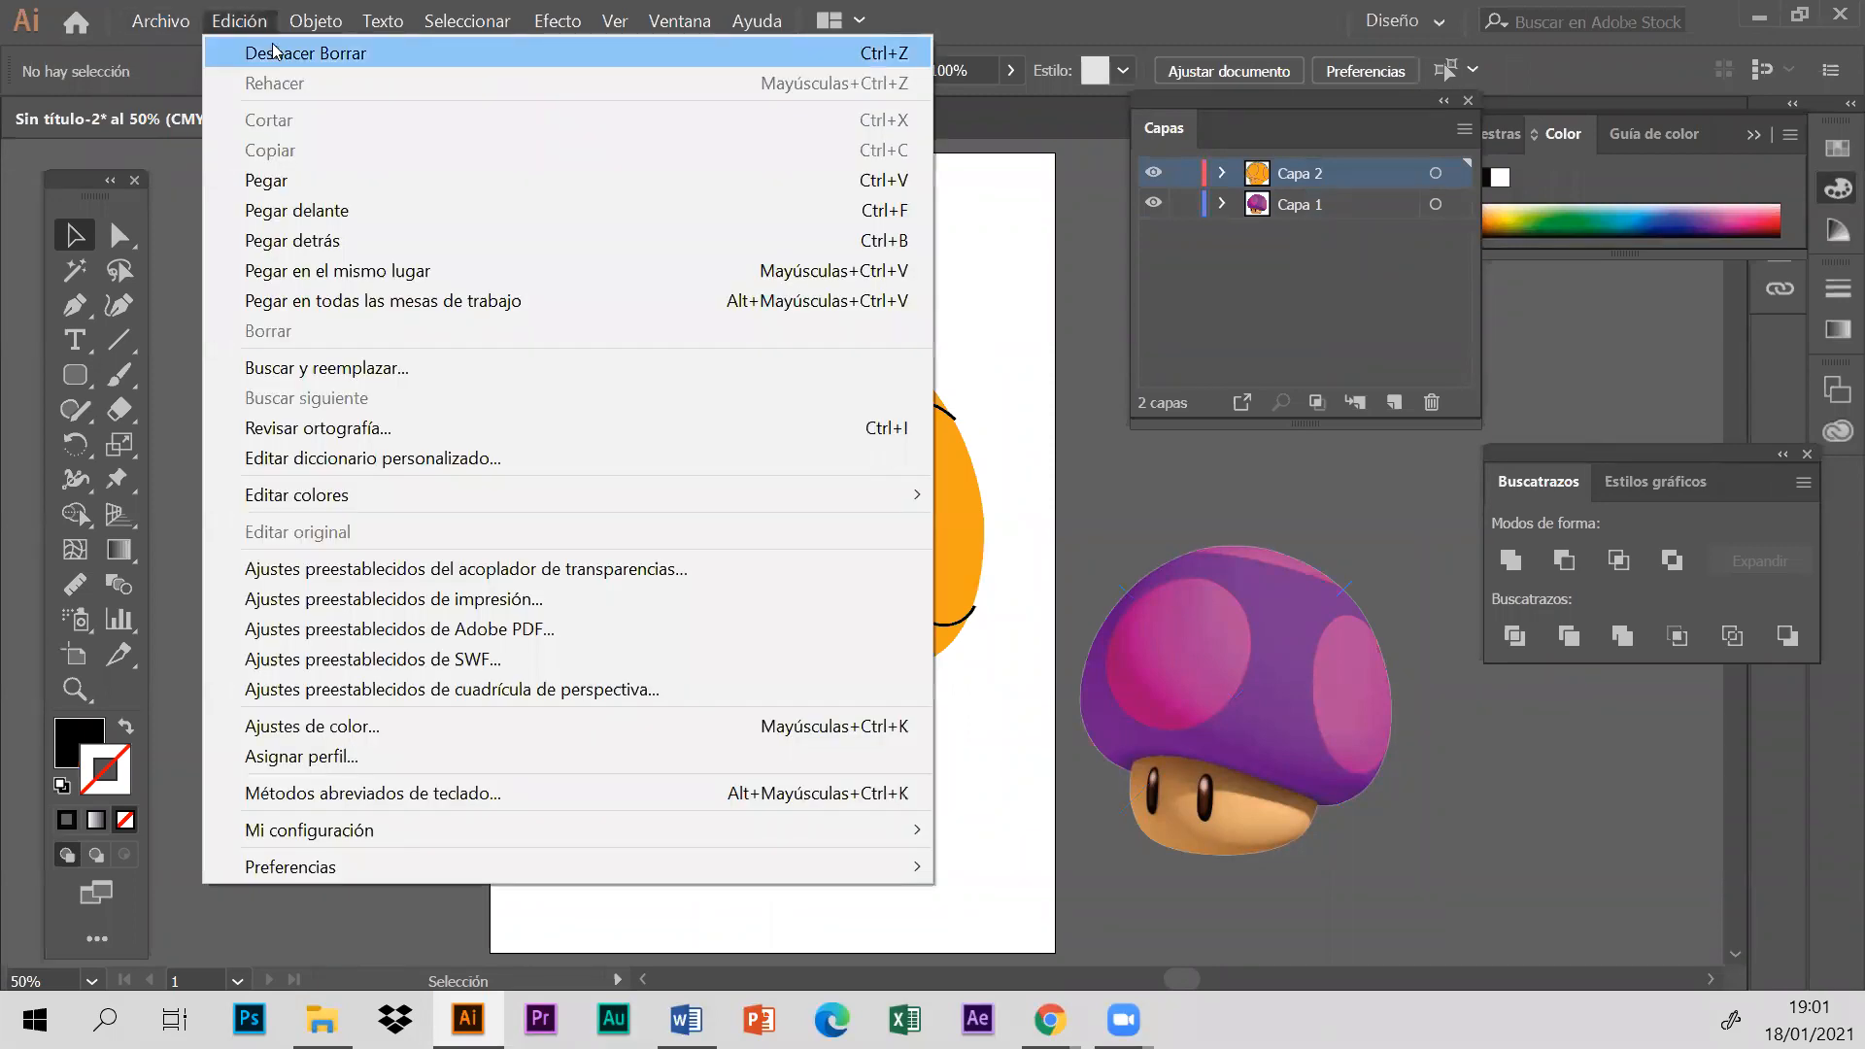
{"action": "left_click", "coordinate": [277, 51]}
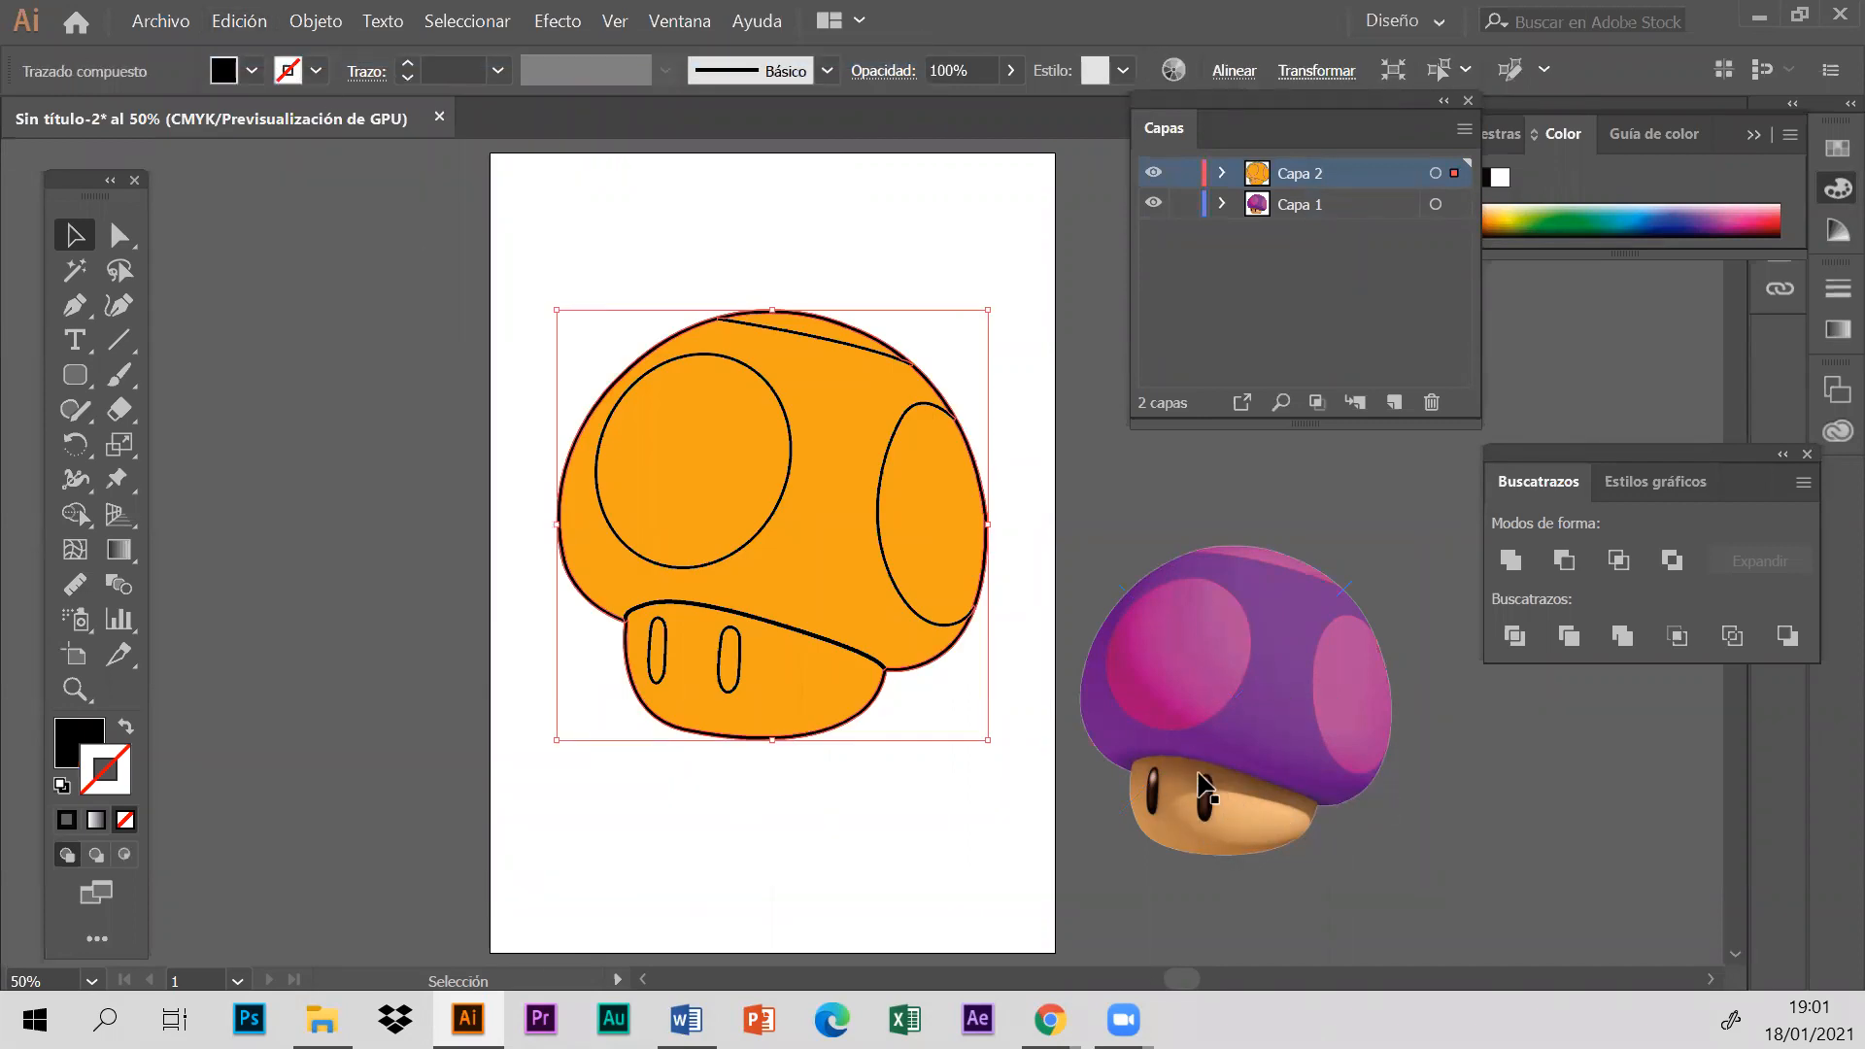
- Examine the separate stem and cap fills by selecting each against the reference image, and clear the selection
{"action": "left_click", "coordinate": [768, 689]}
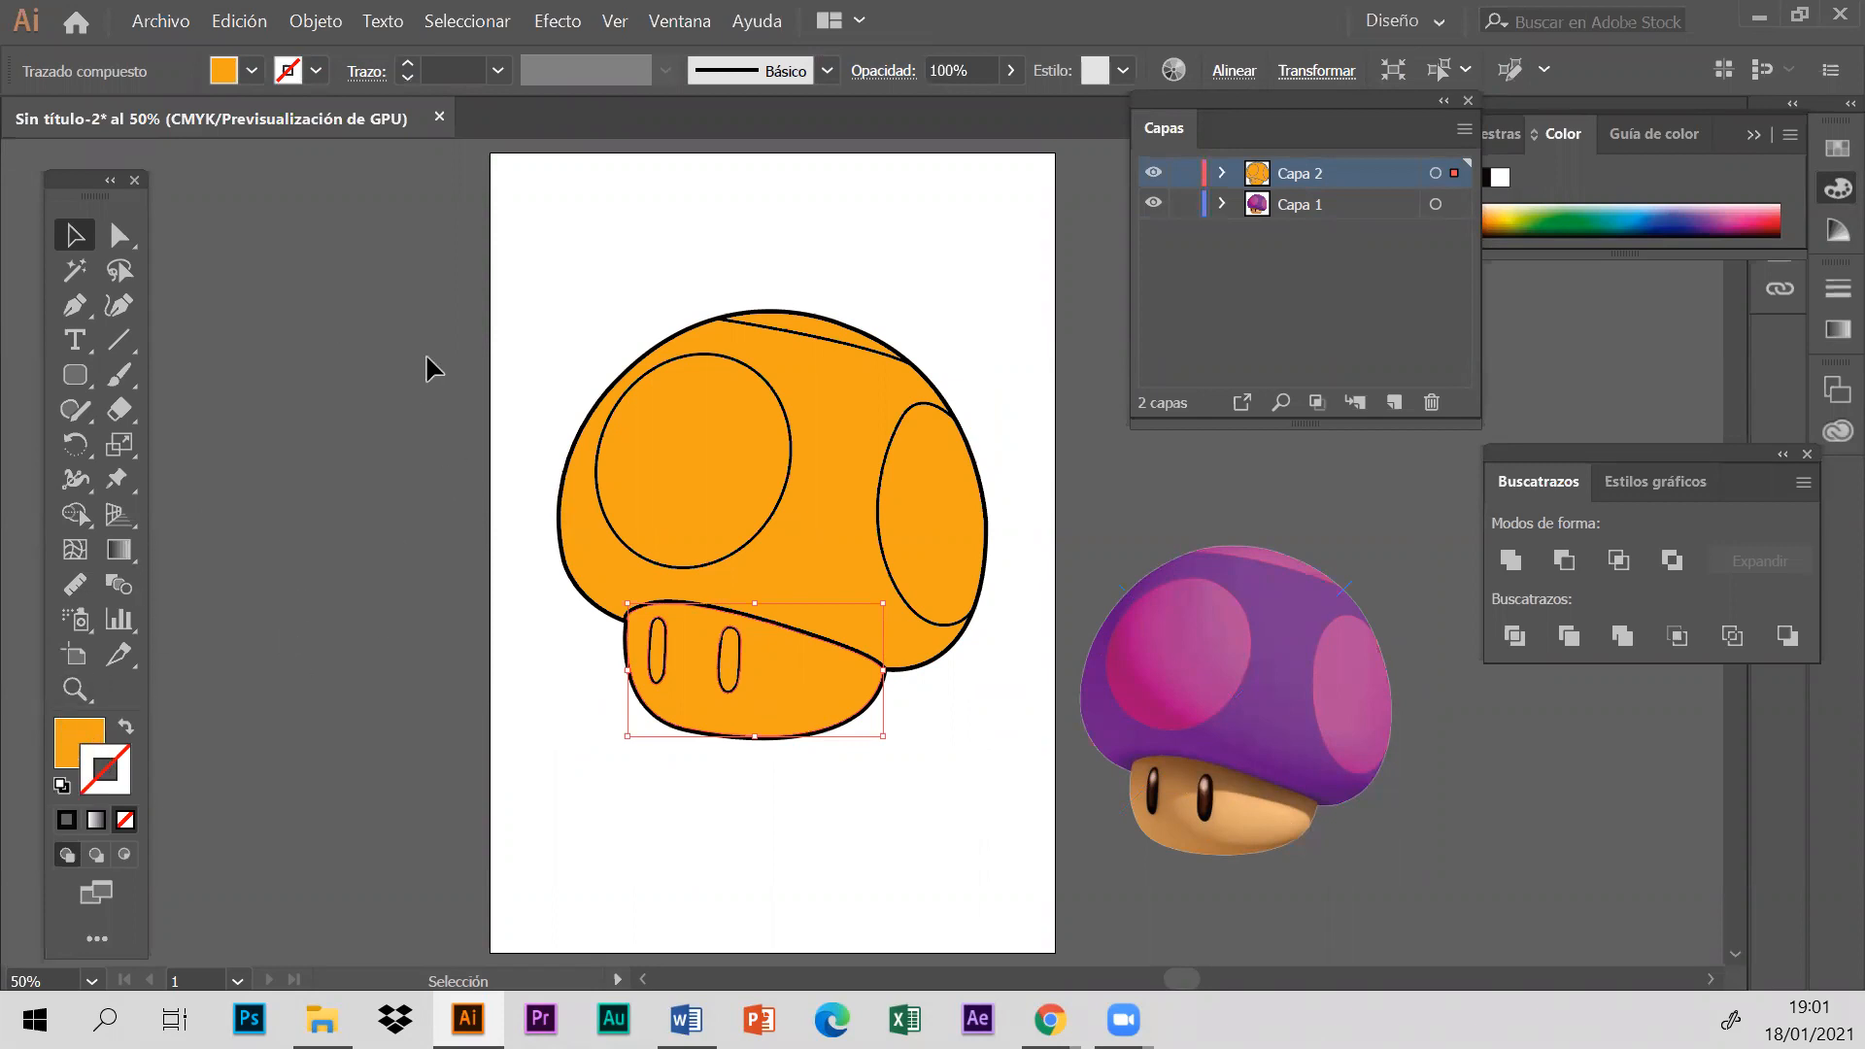
{"action": "left_click", "coordinate": [804, 464]}
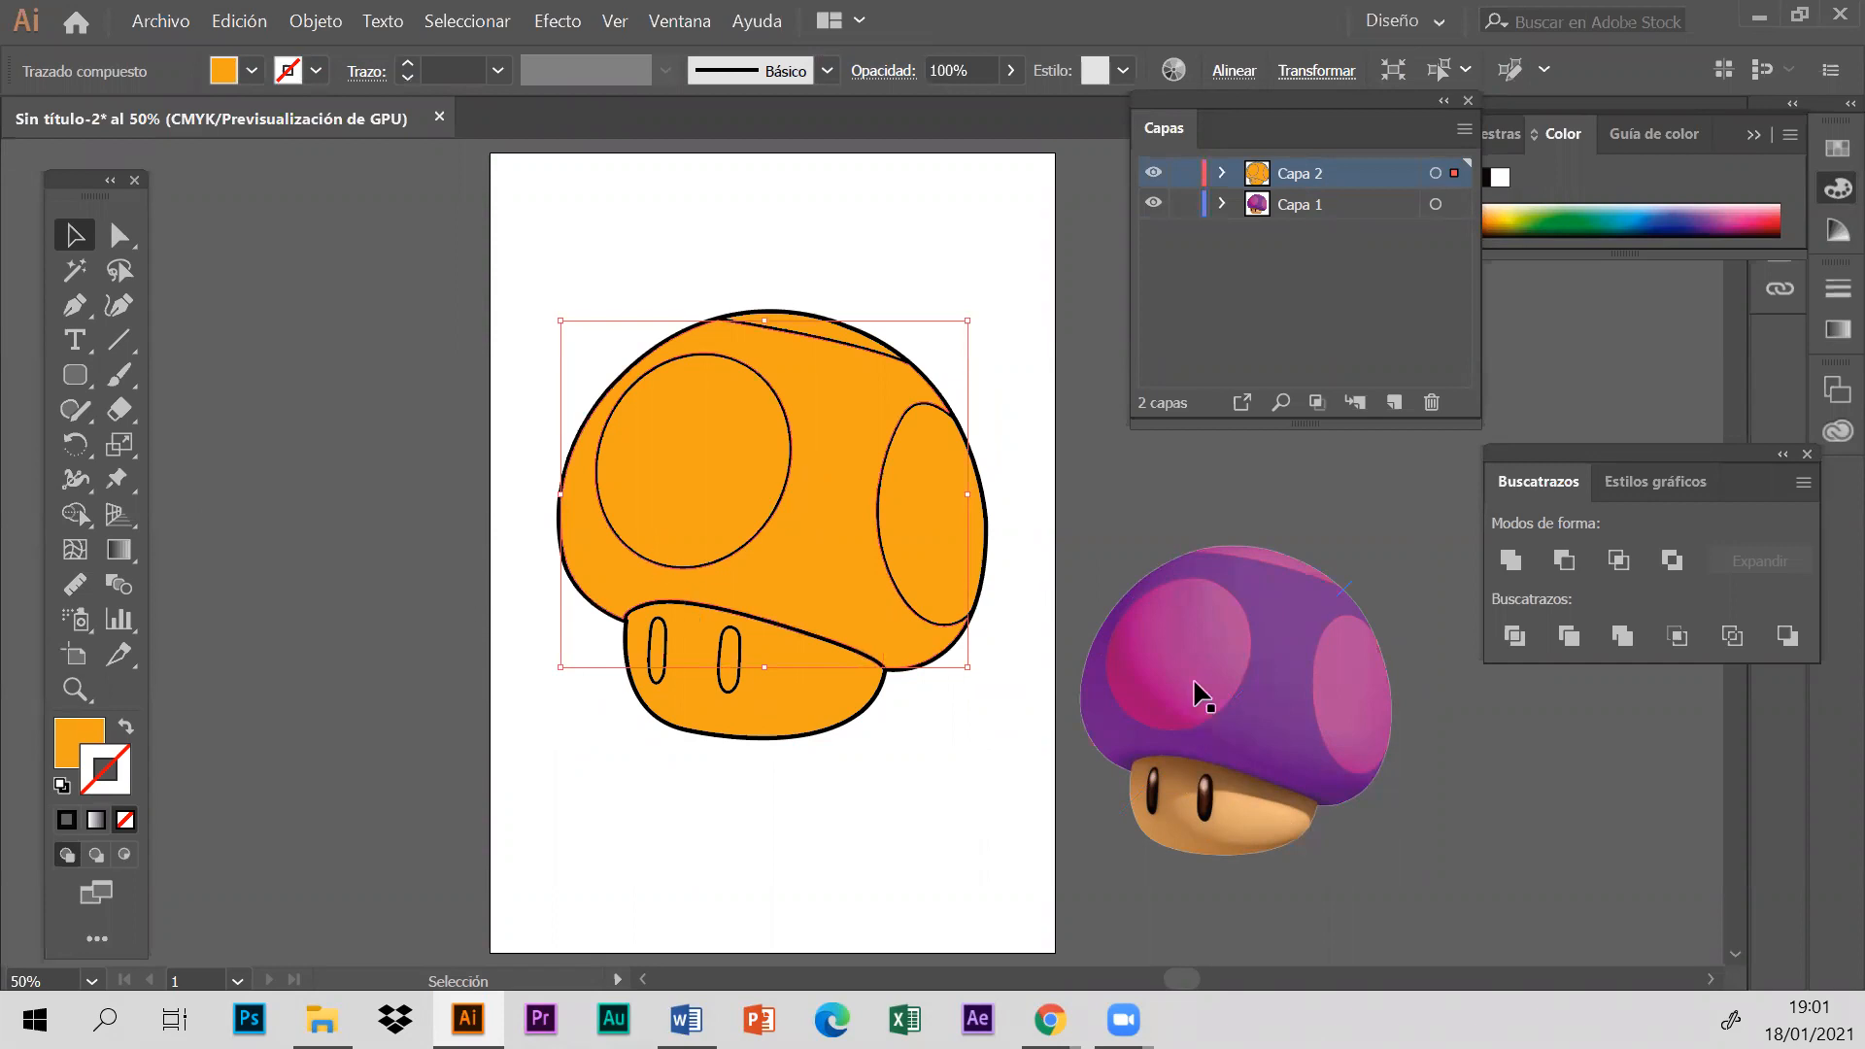
{"action": "left_click", "coordinate": [1069, 502]}
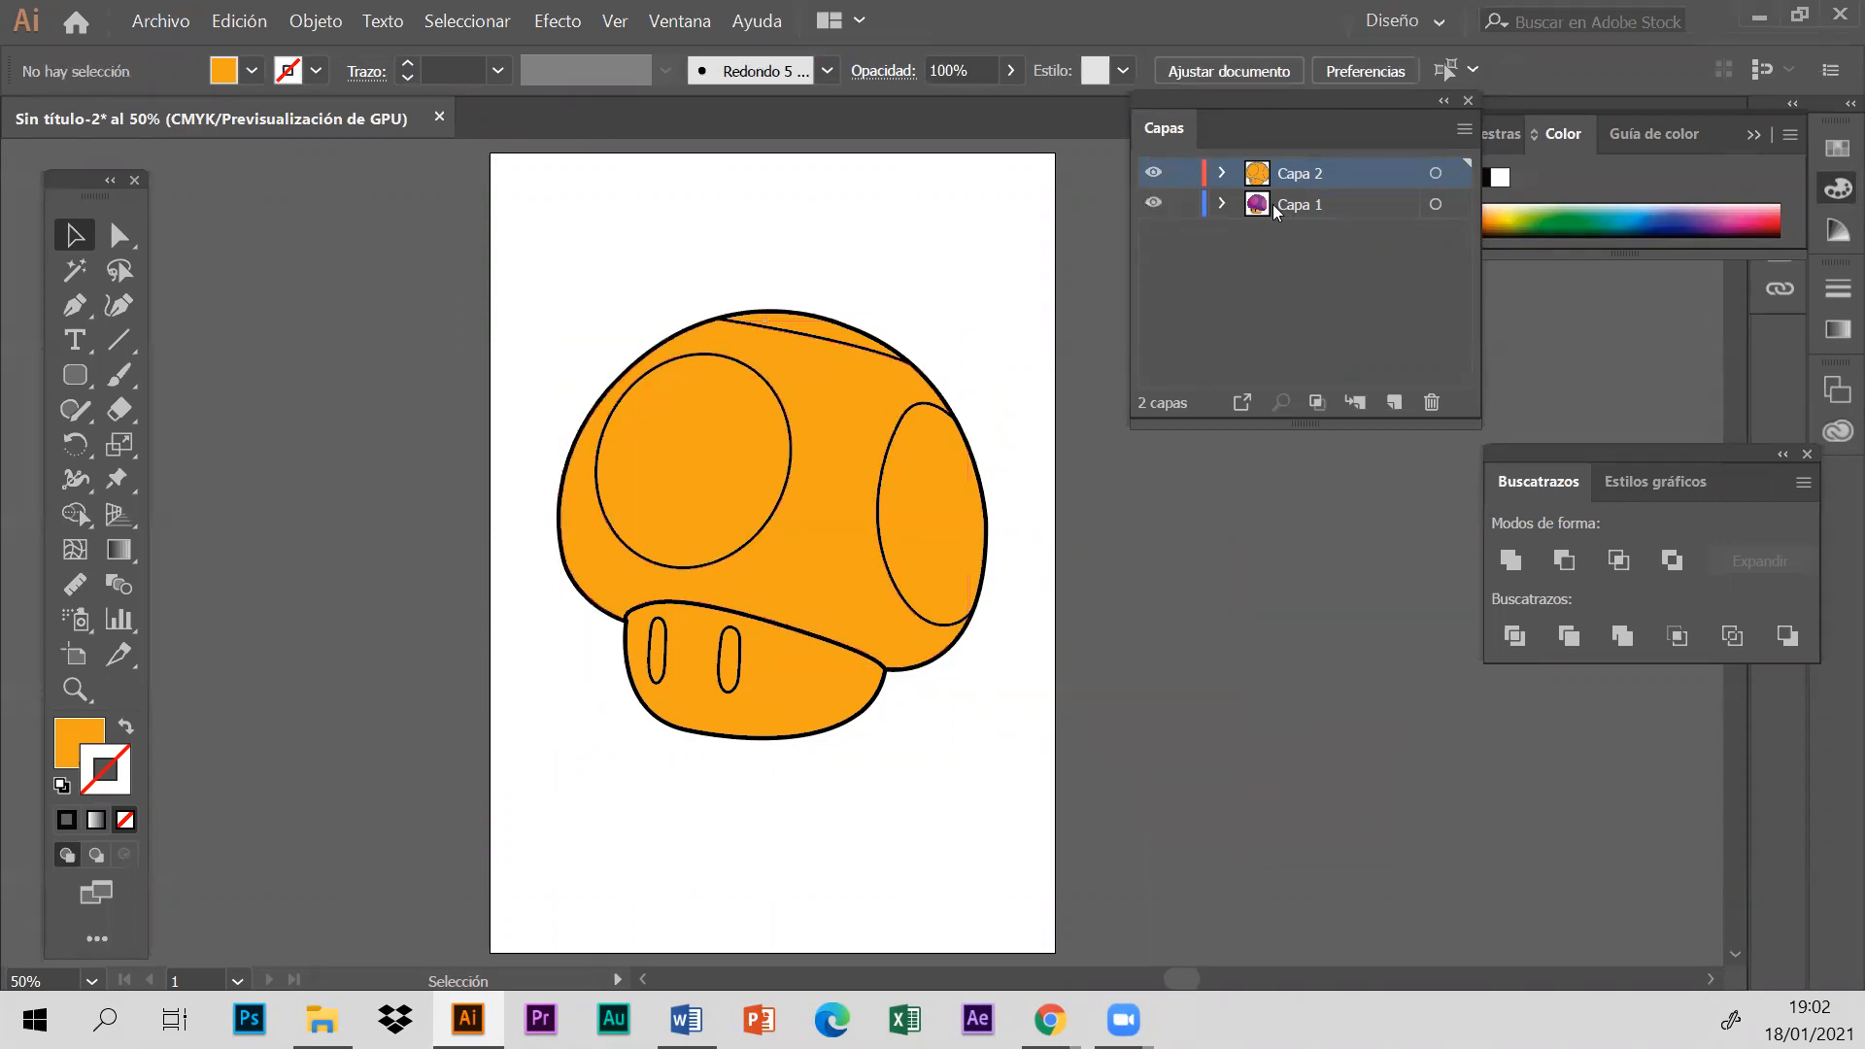
- Delete layer Capa 1 together with its mushroom reference image
{"action": "left_click", "coordinate": [1318, 205]}
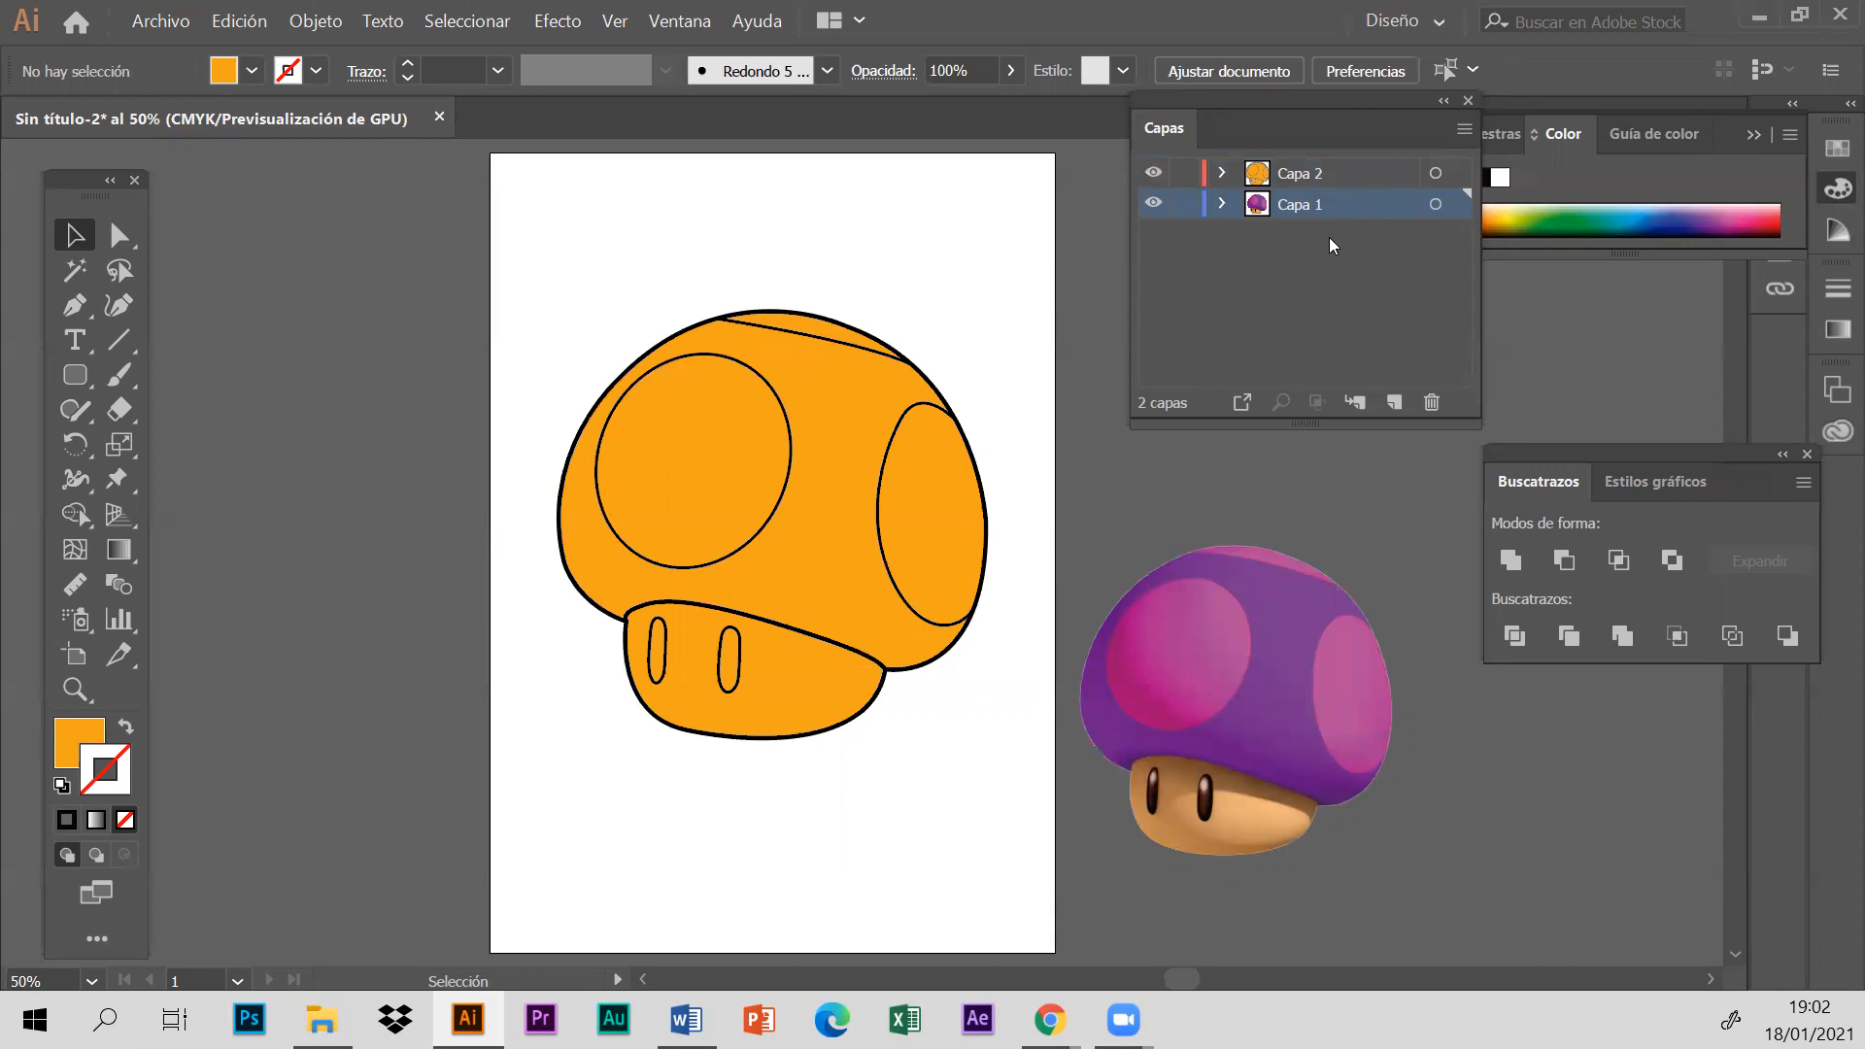
{"action": "left_click", "coordinate": [1451, 383]}
{"action": "left_click", "coordinate": [1005, 550]}
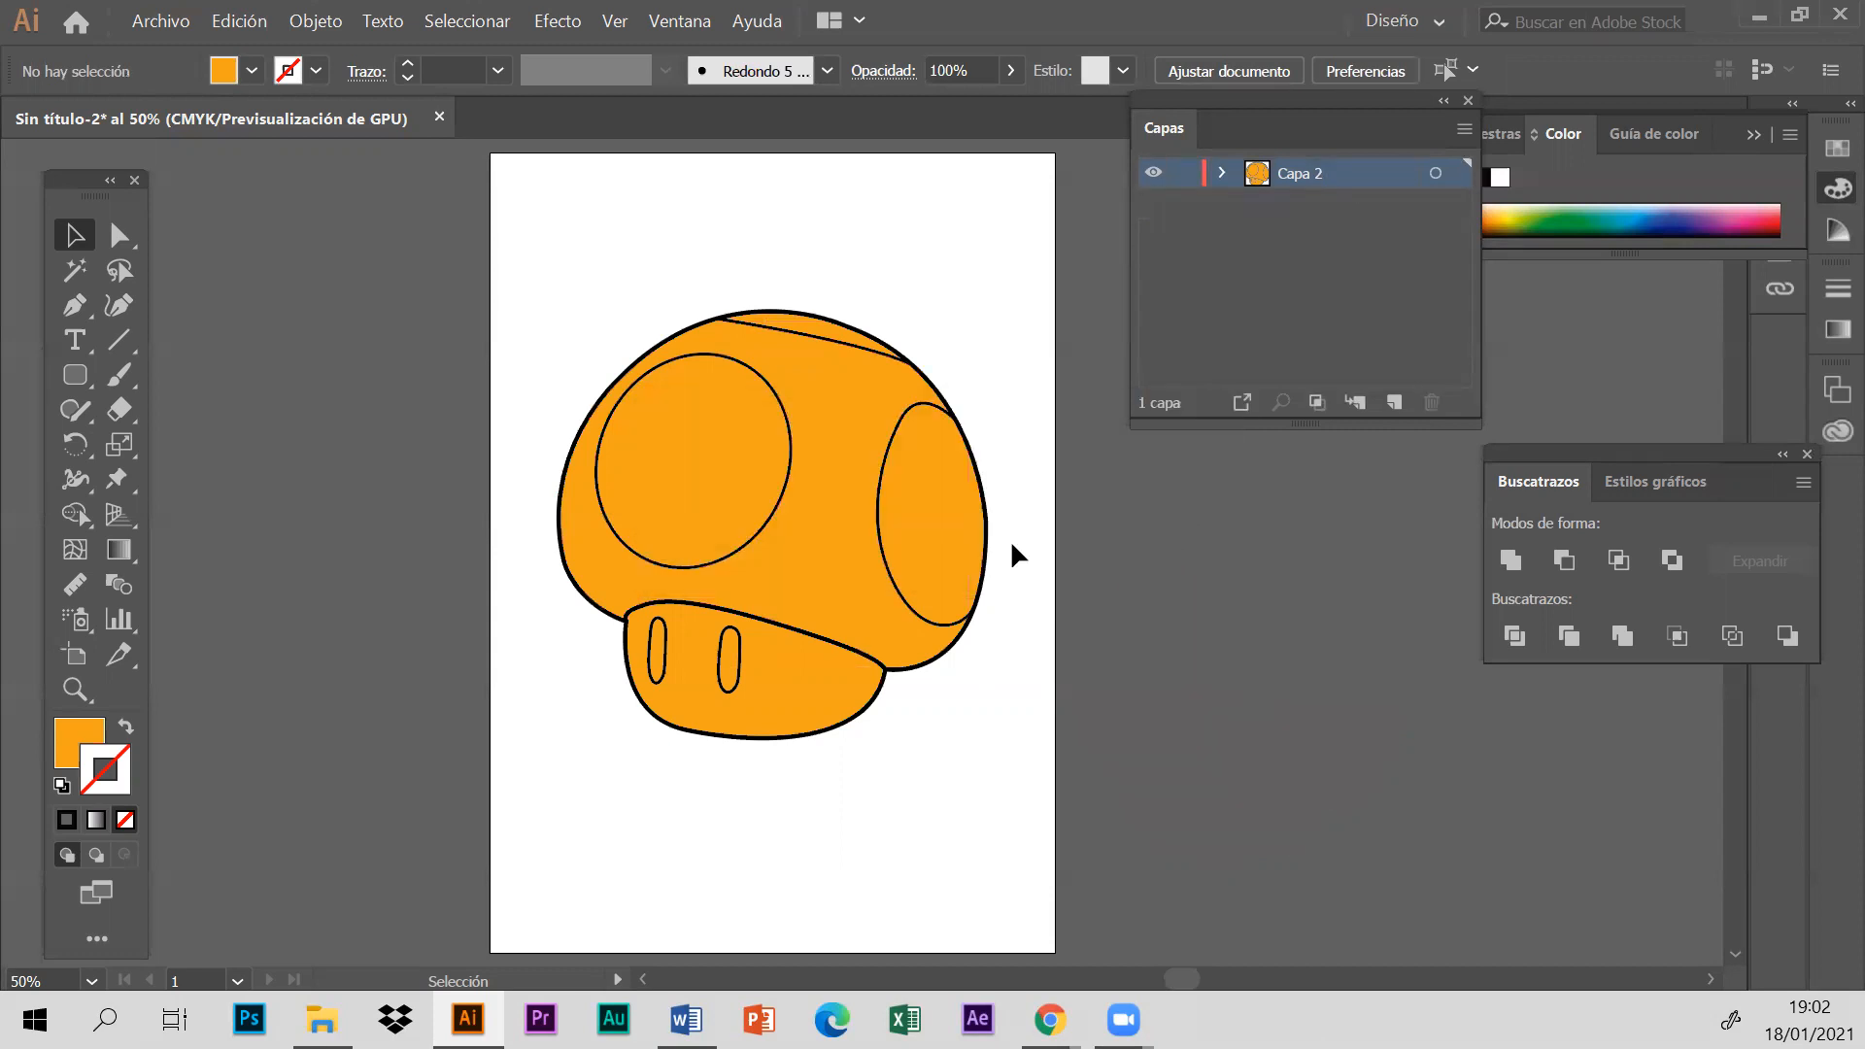
- Export the mushroom as the PNG file hongo at Alta (300 ppp), optimised for illustrations, with a transparent background
{"action": "left_click", "coordinate": [168, 23]}
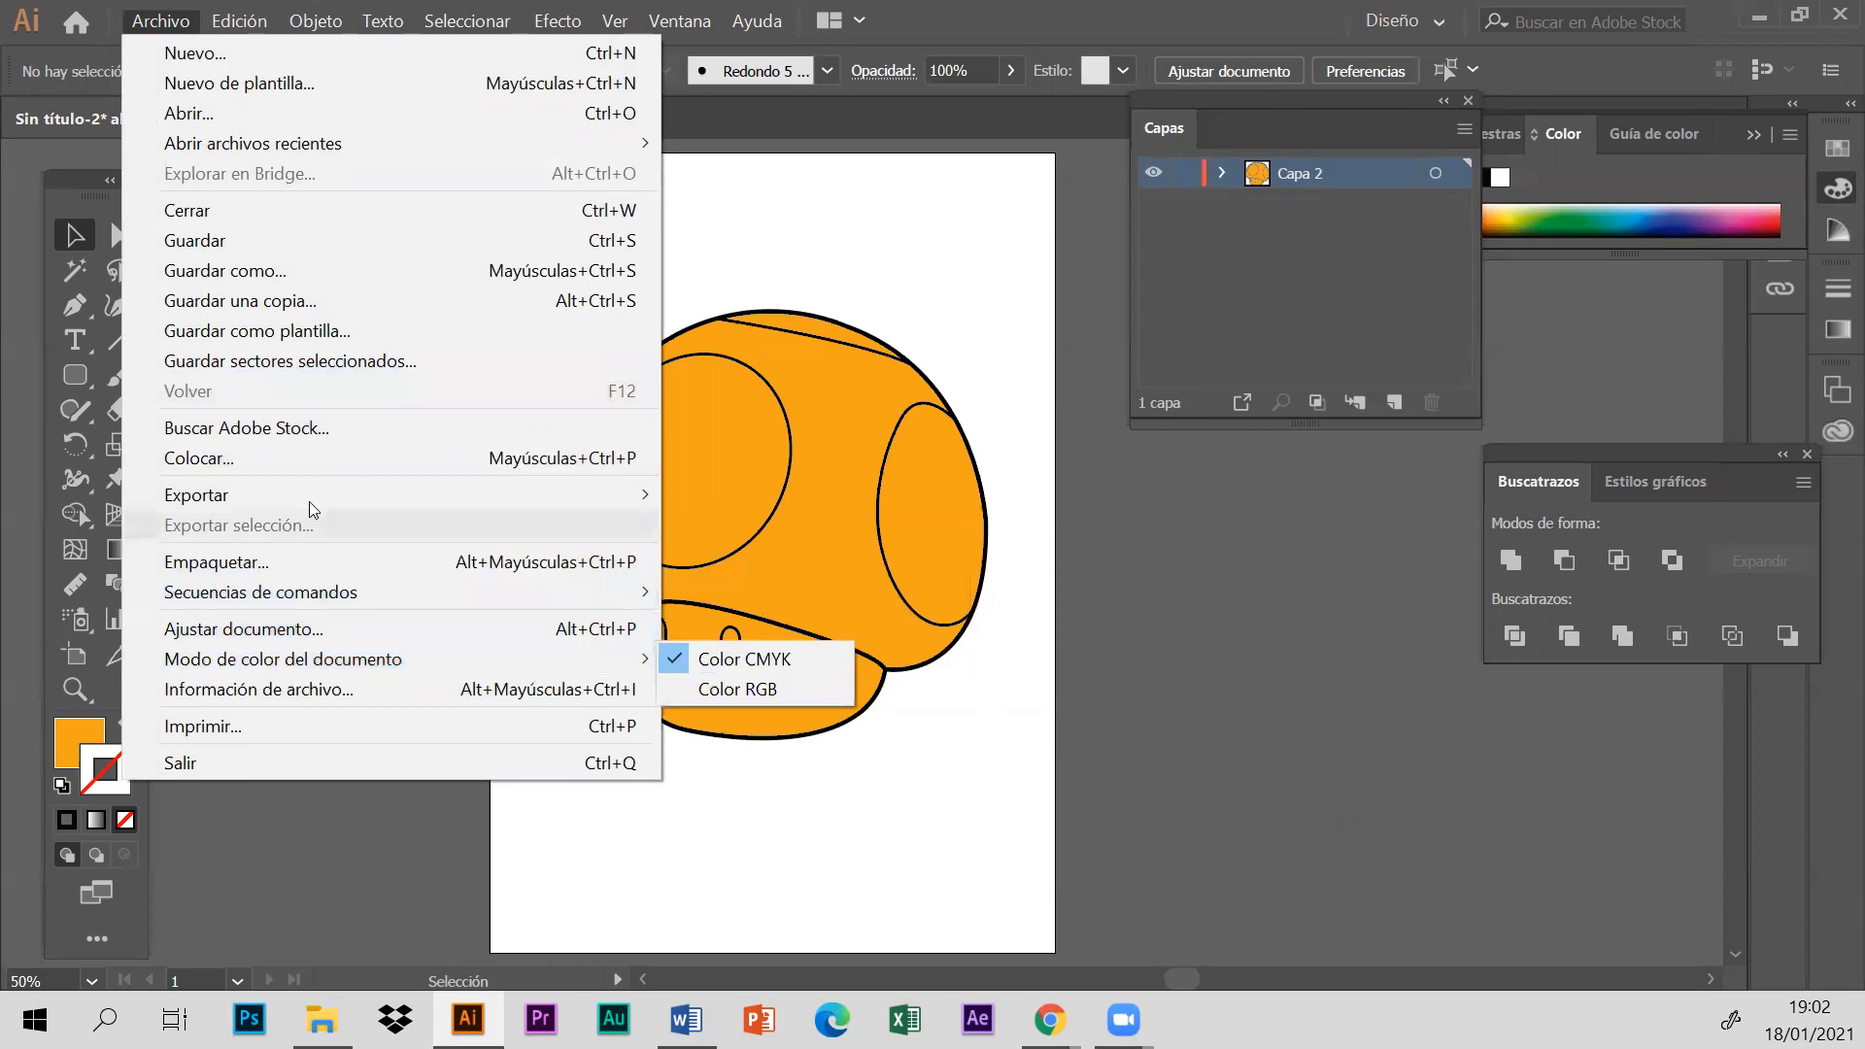
{"action": "mouse_move", "coordinate": [309, 498]}
{"action": "left_click", "coordinate": [777, 527]}
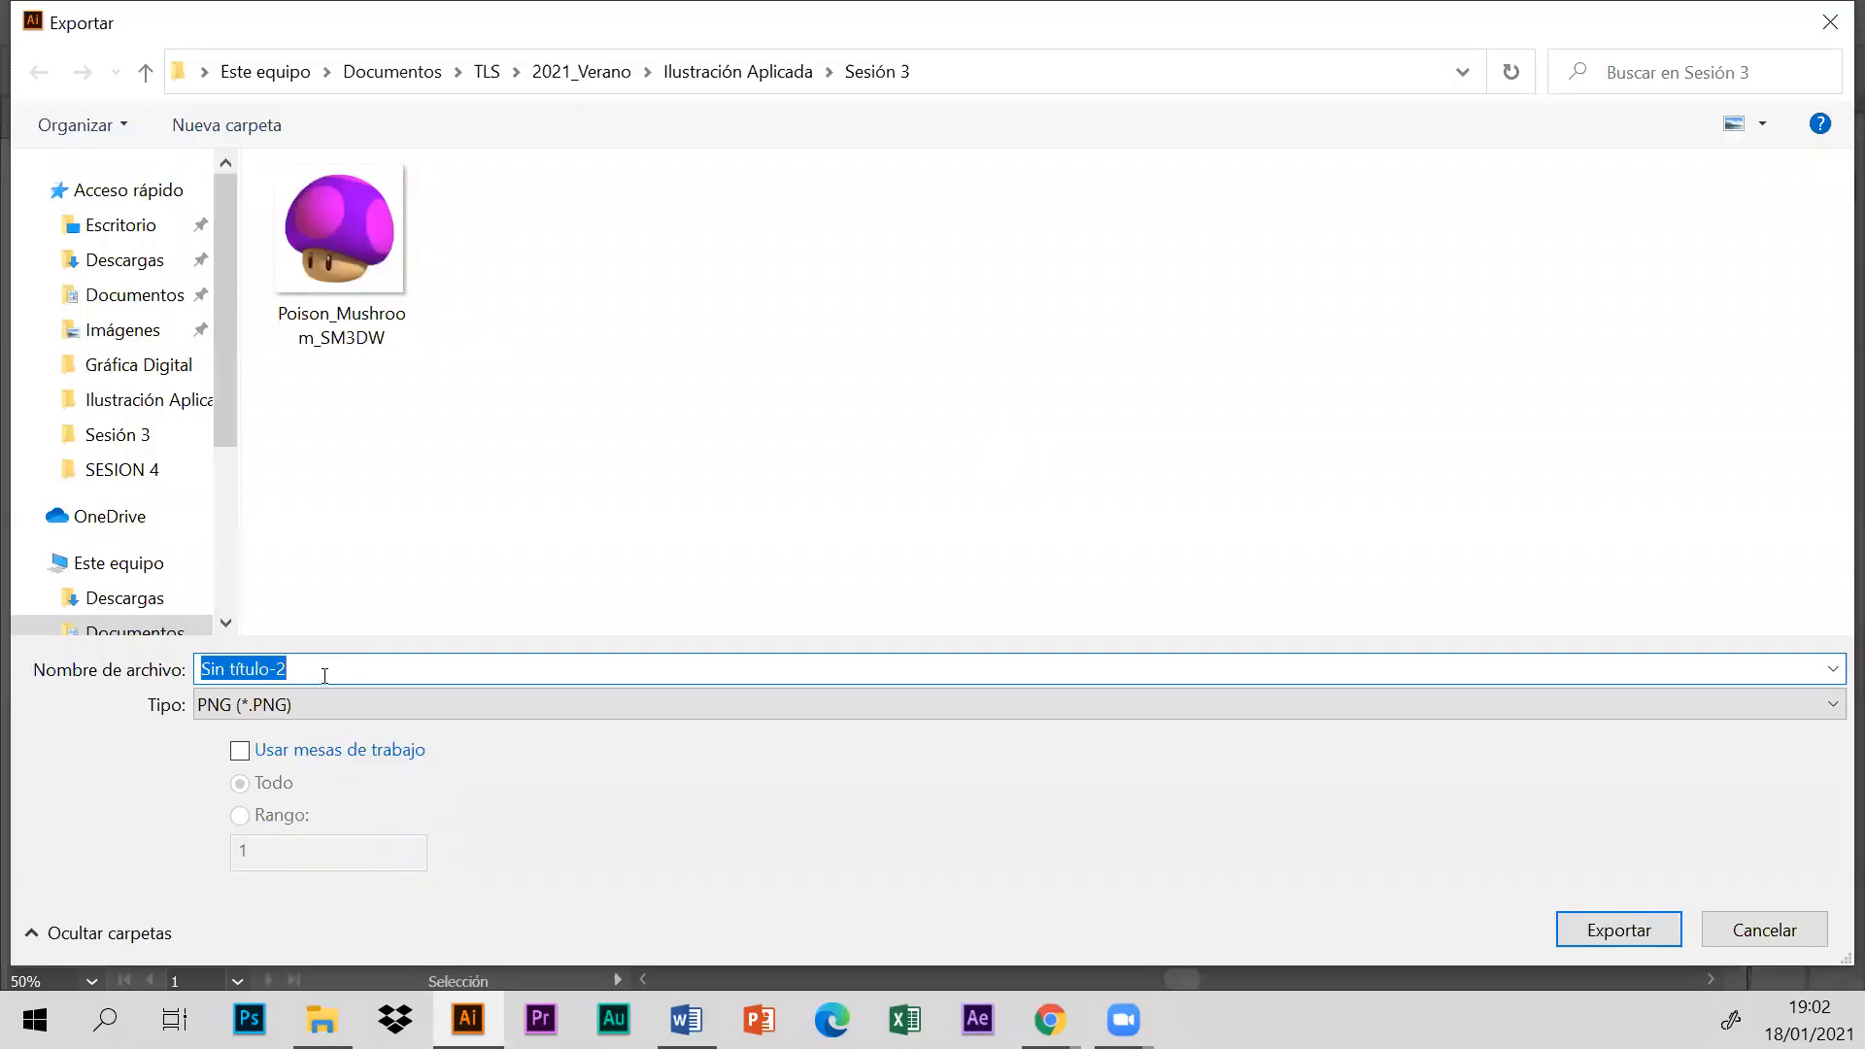
{"action": "type", "text": "hongo"}
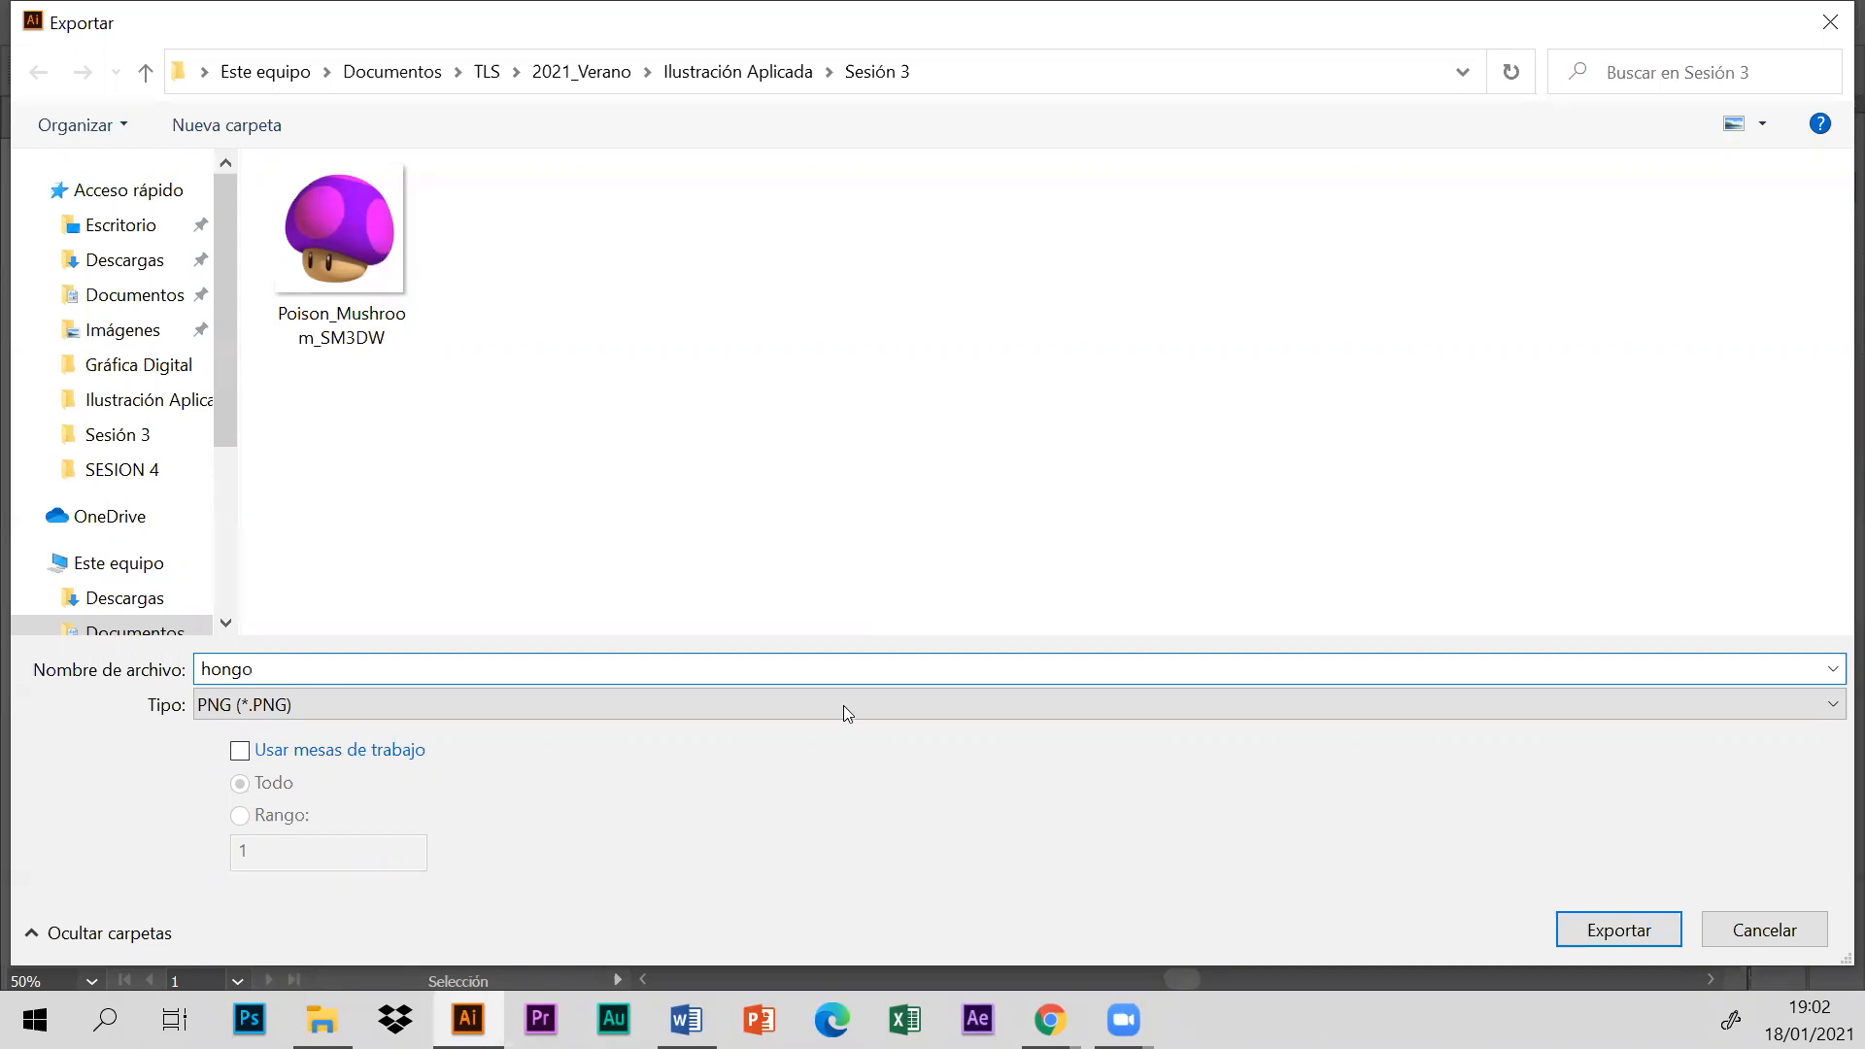
{"action": "key", "text": "Return"}
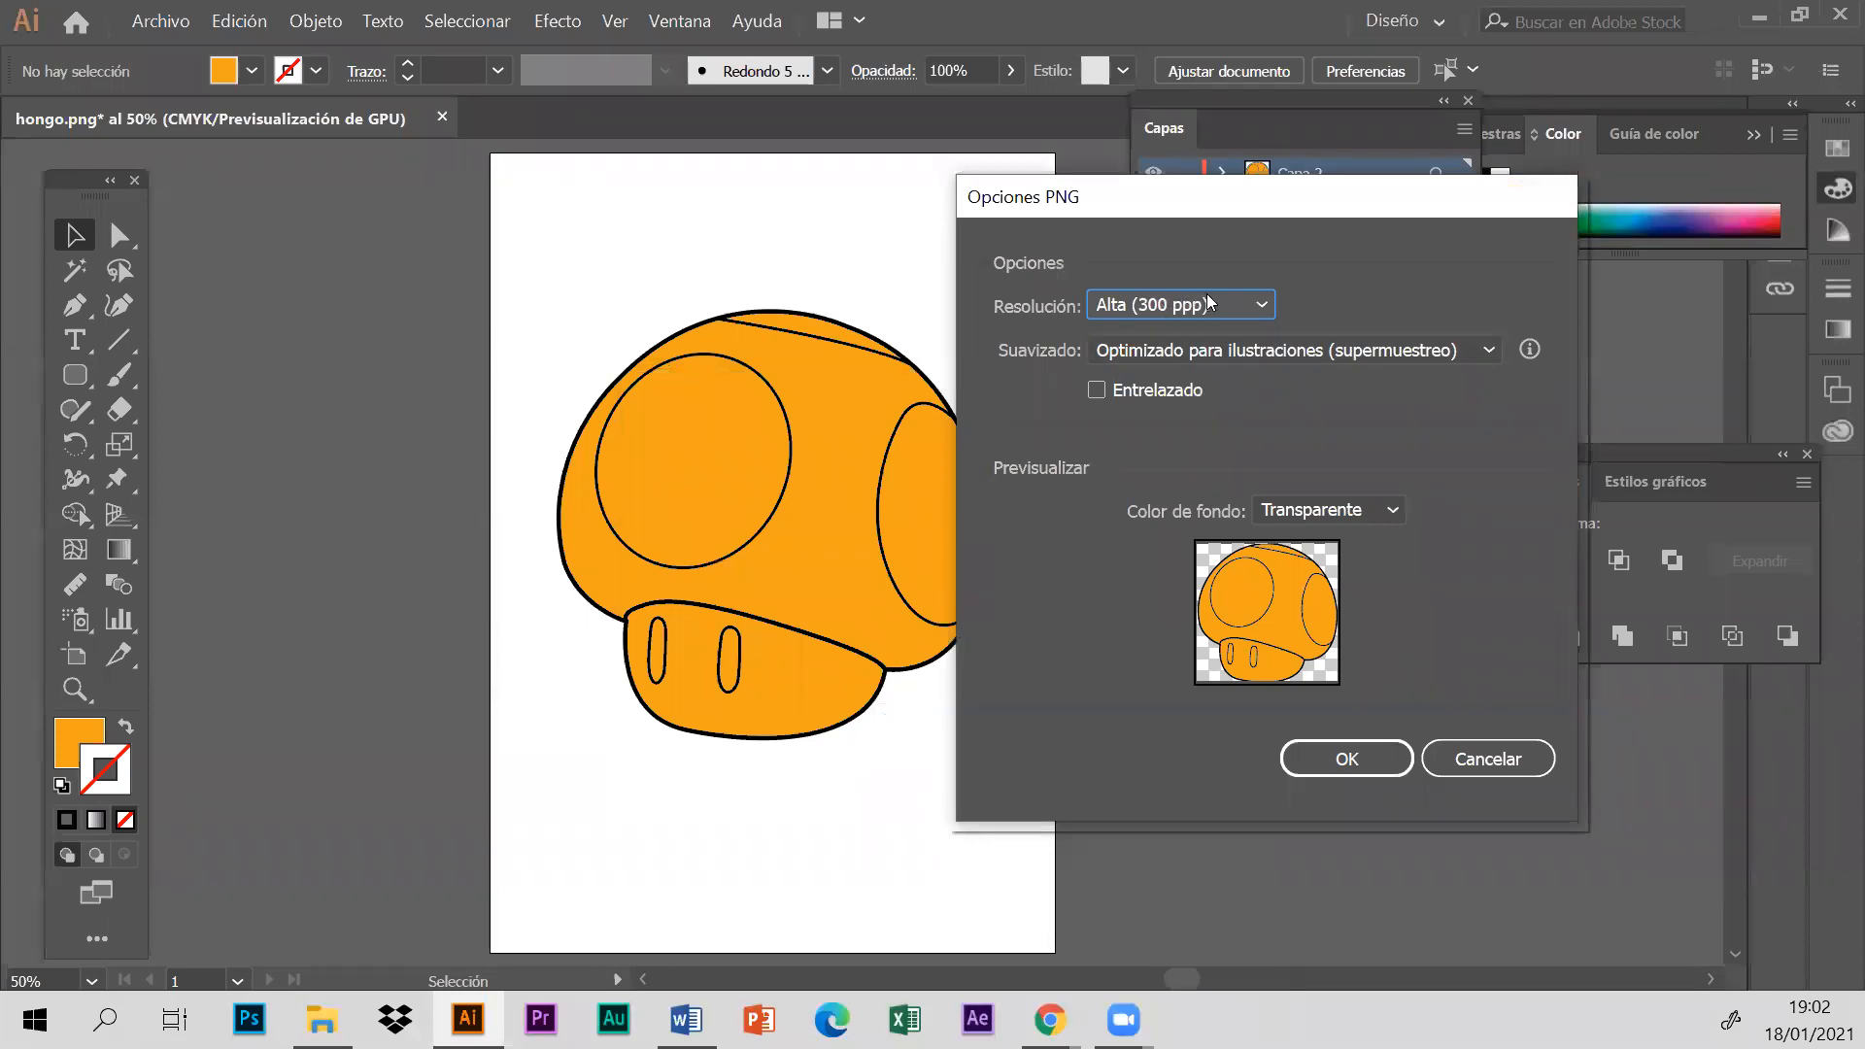
{"action": "left_click", "coordinate": [1349, 759]}
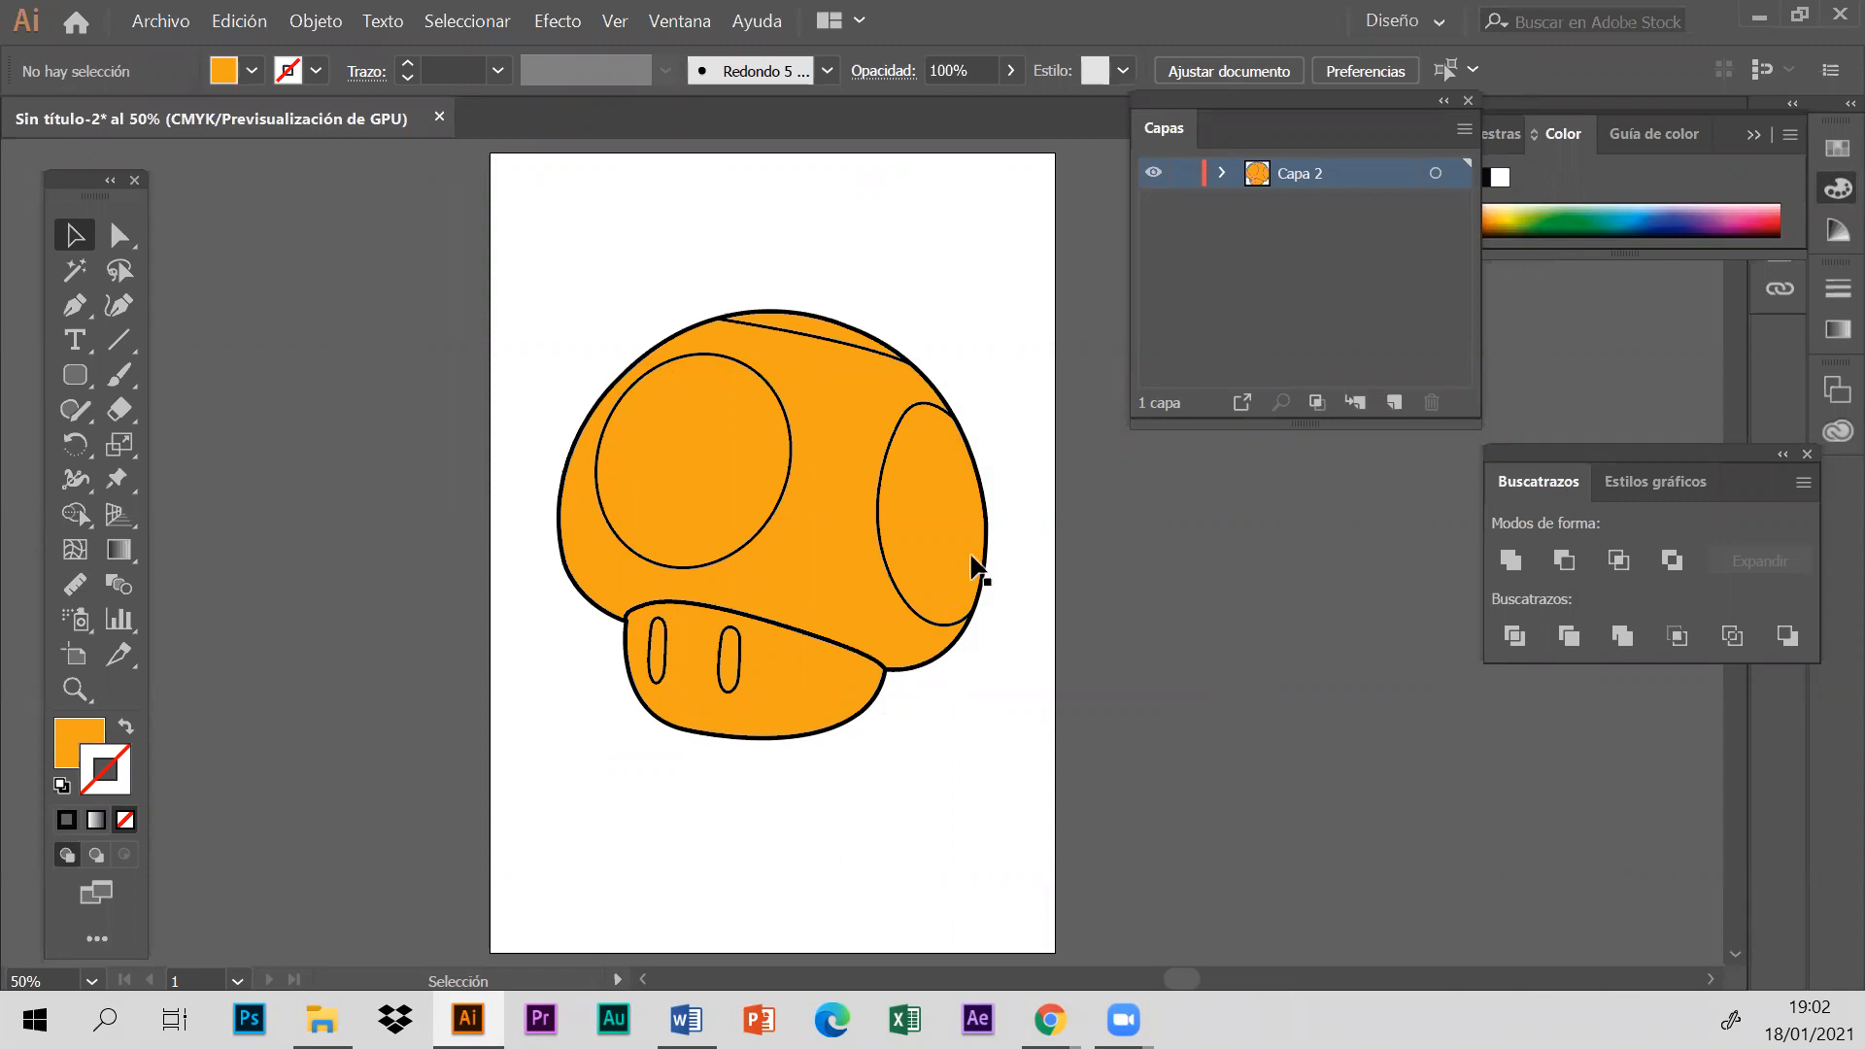
- Save the Illustrator document as hongo in the Sesión 3 folder and close it
{"action": "left_click", "coordinate": [440, 118]}
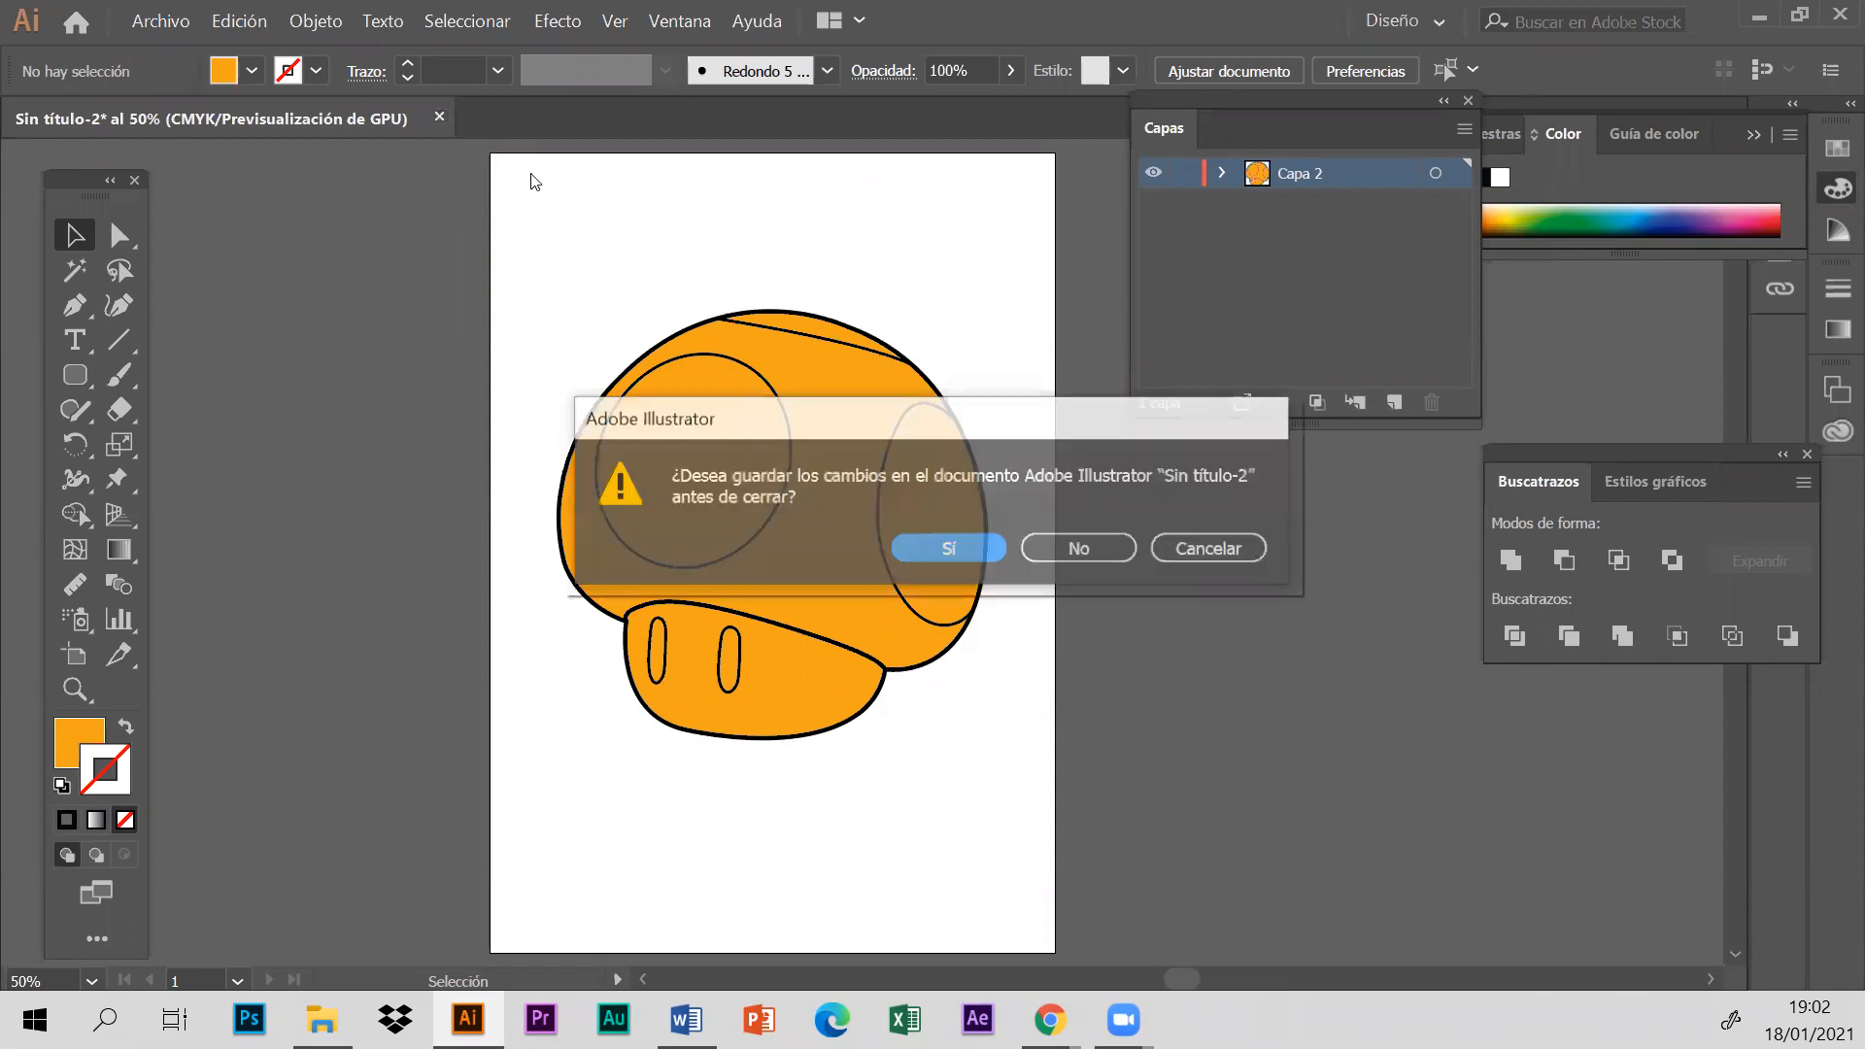
{"action": "left_click", "coordinate": [963, 560]}
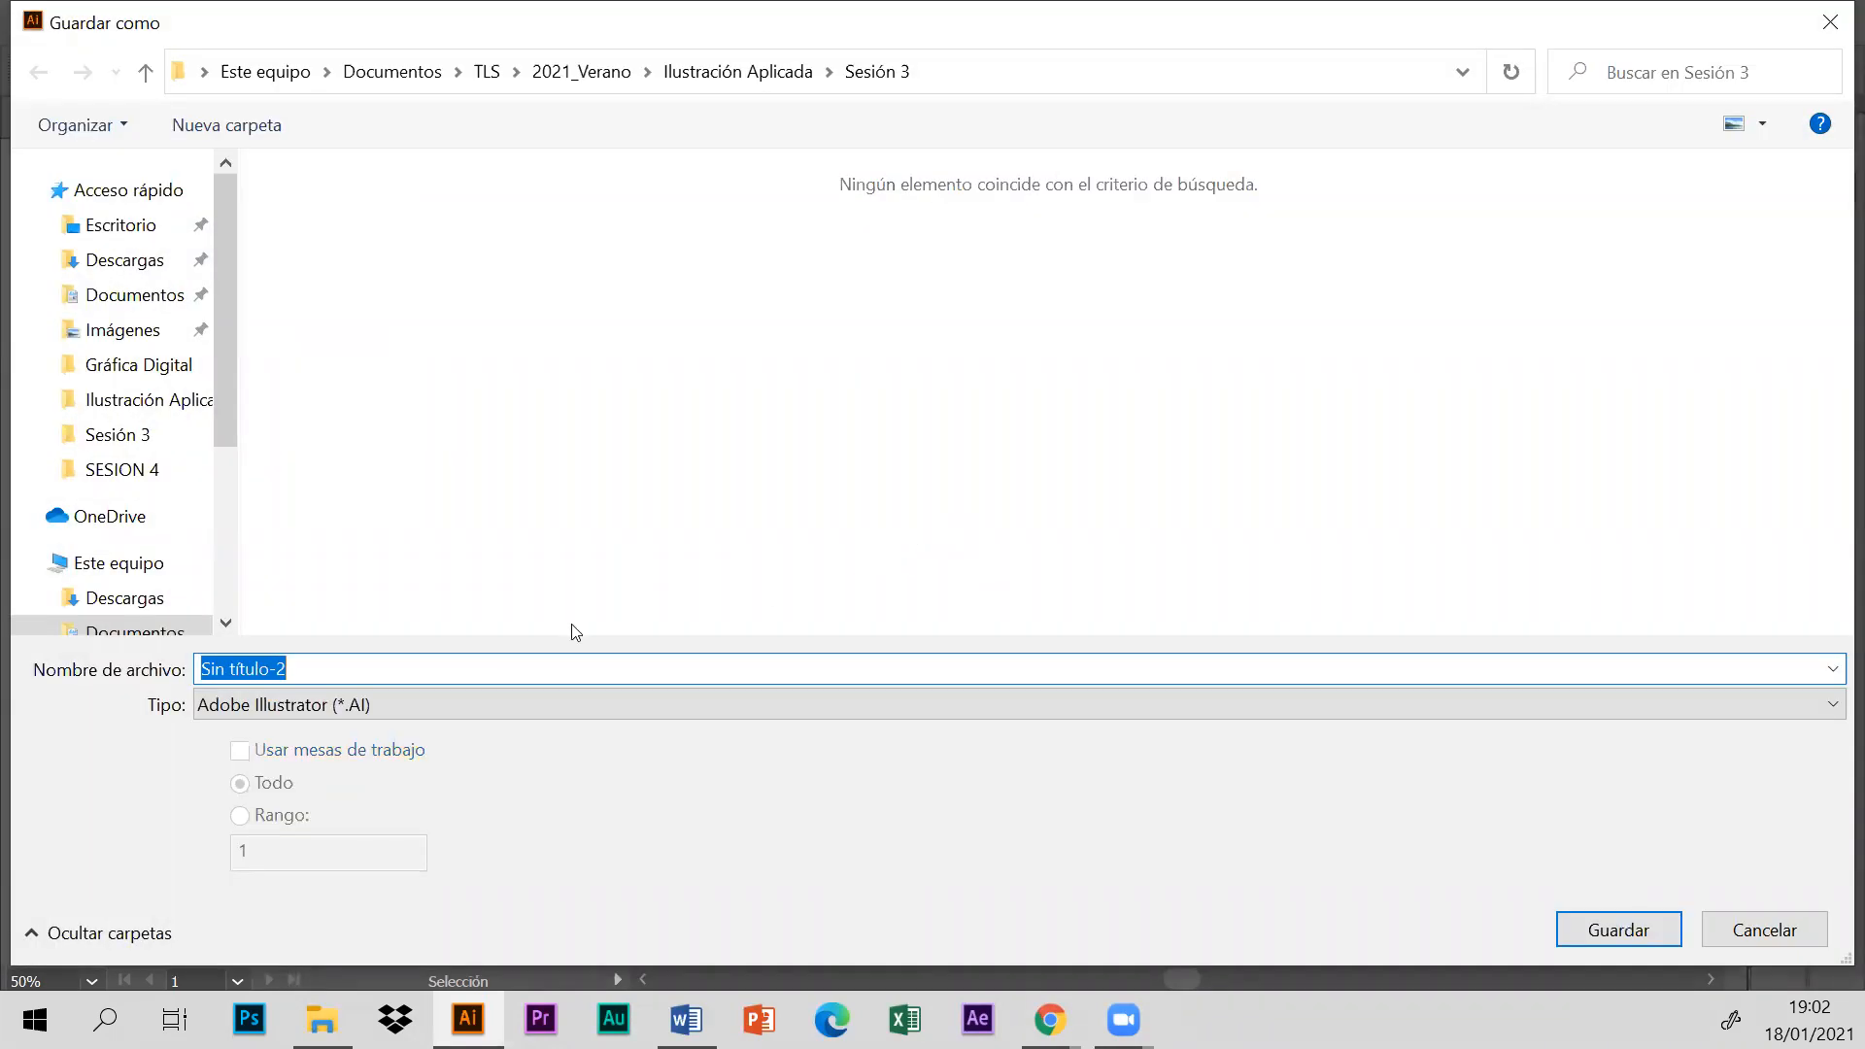
{"action": "type", "text": "hongo"}
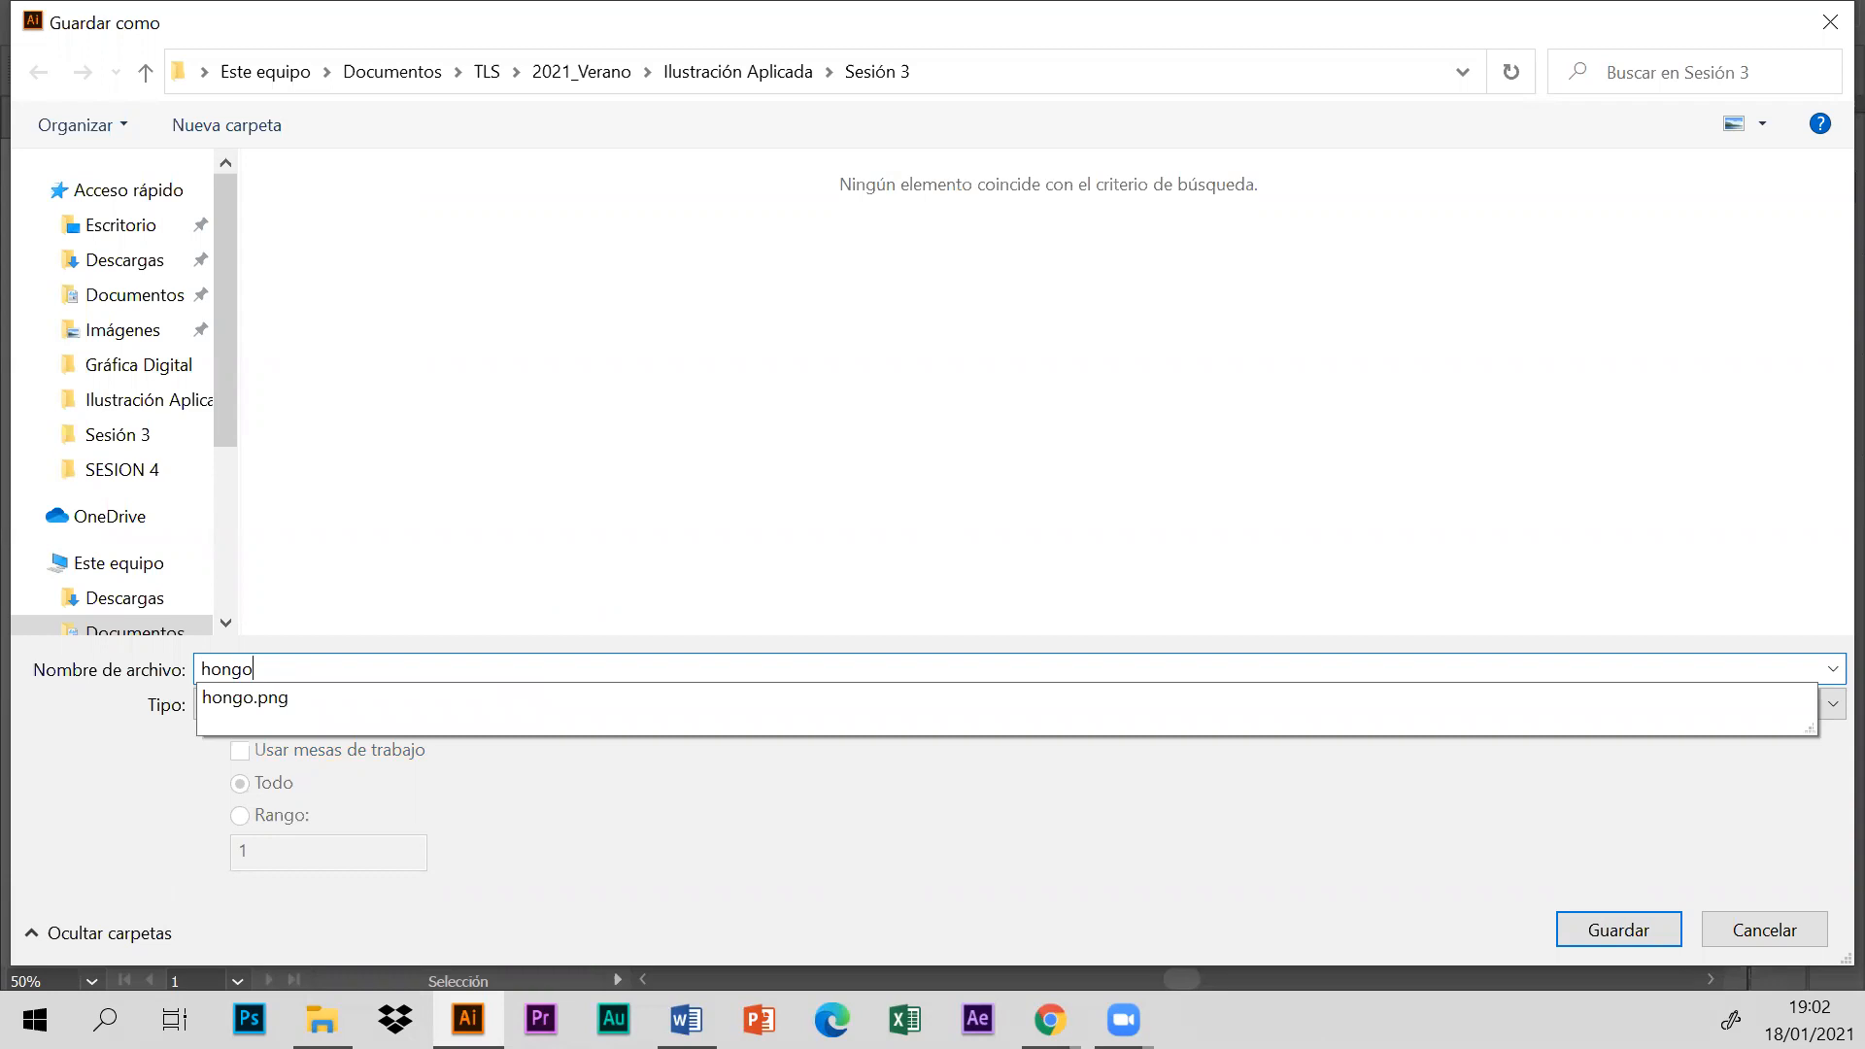
{"action": "key", "text": "Return"}
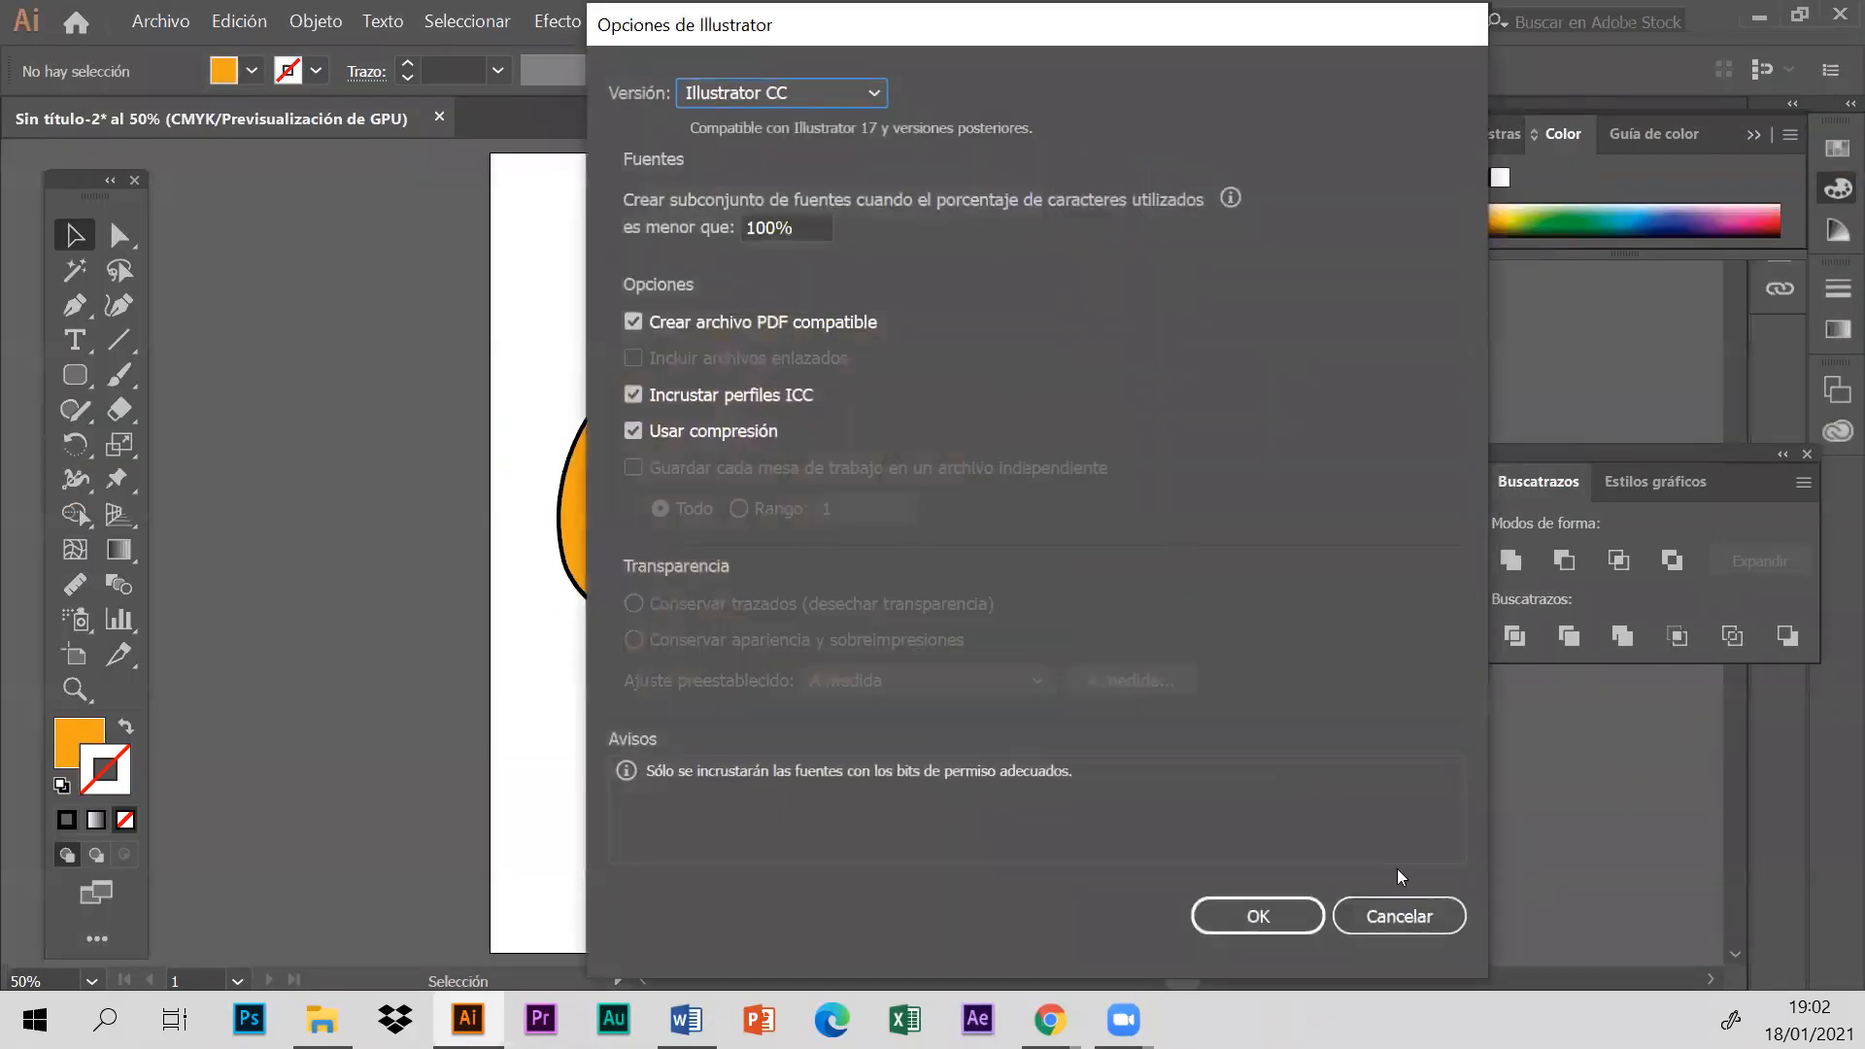
{"action": "left_click", "coordinate": [1277, 917]}
{"action": "key", "text": "ctrl+w"}
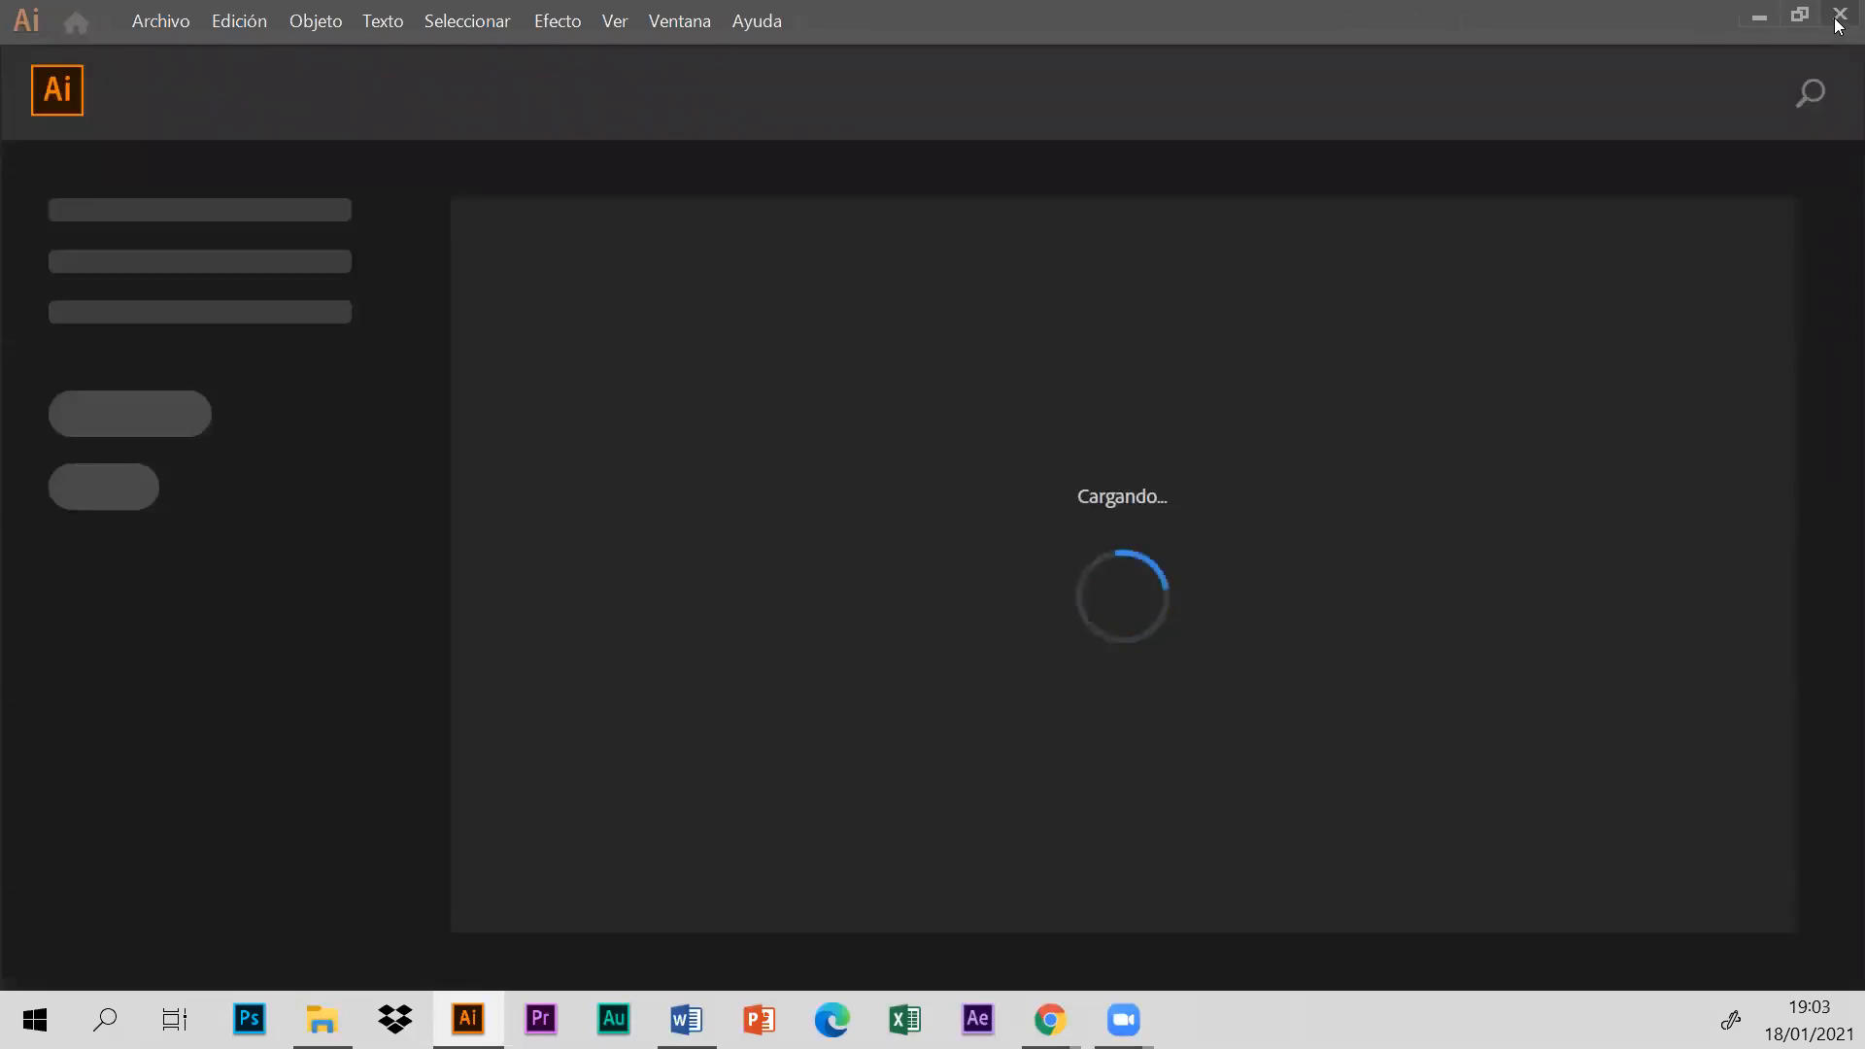
- Switch to Photoshop and create a landscape document from a print preset
{"action": "left_click", "coordinate": [1761, 17]}
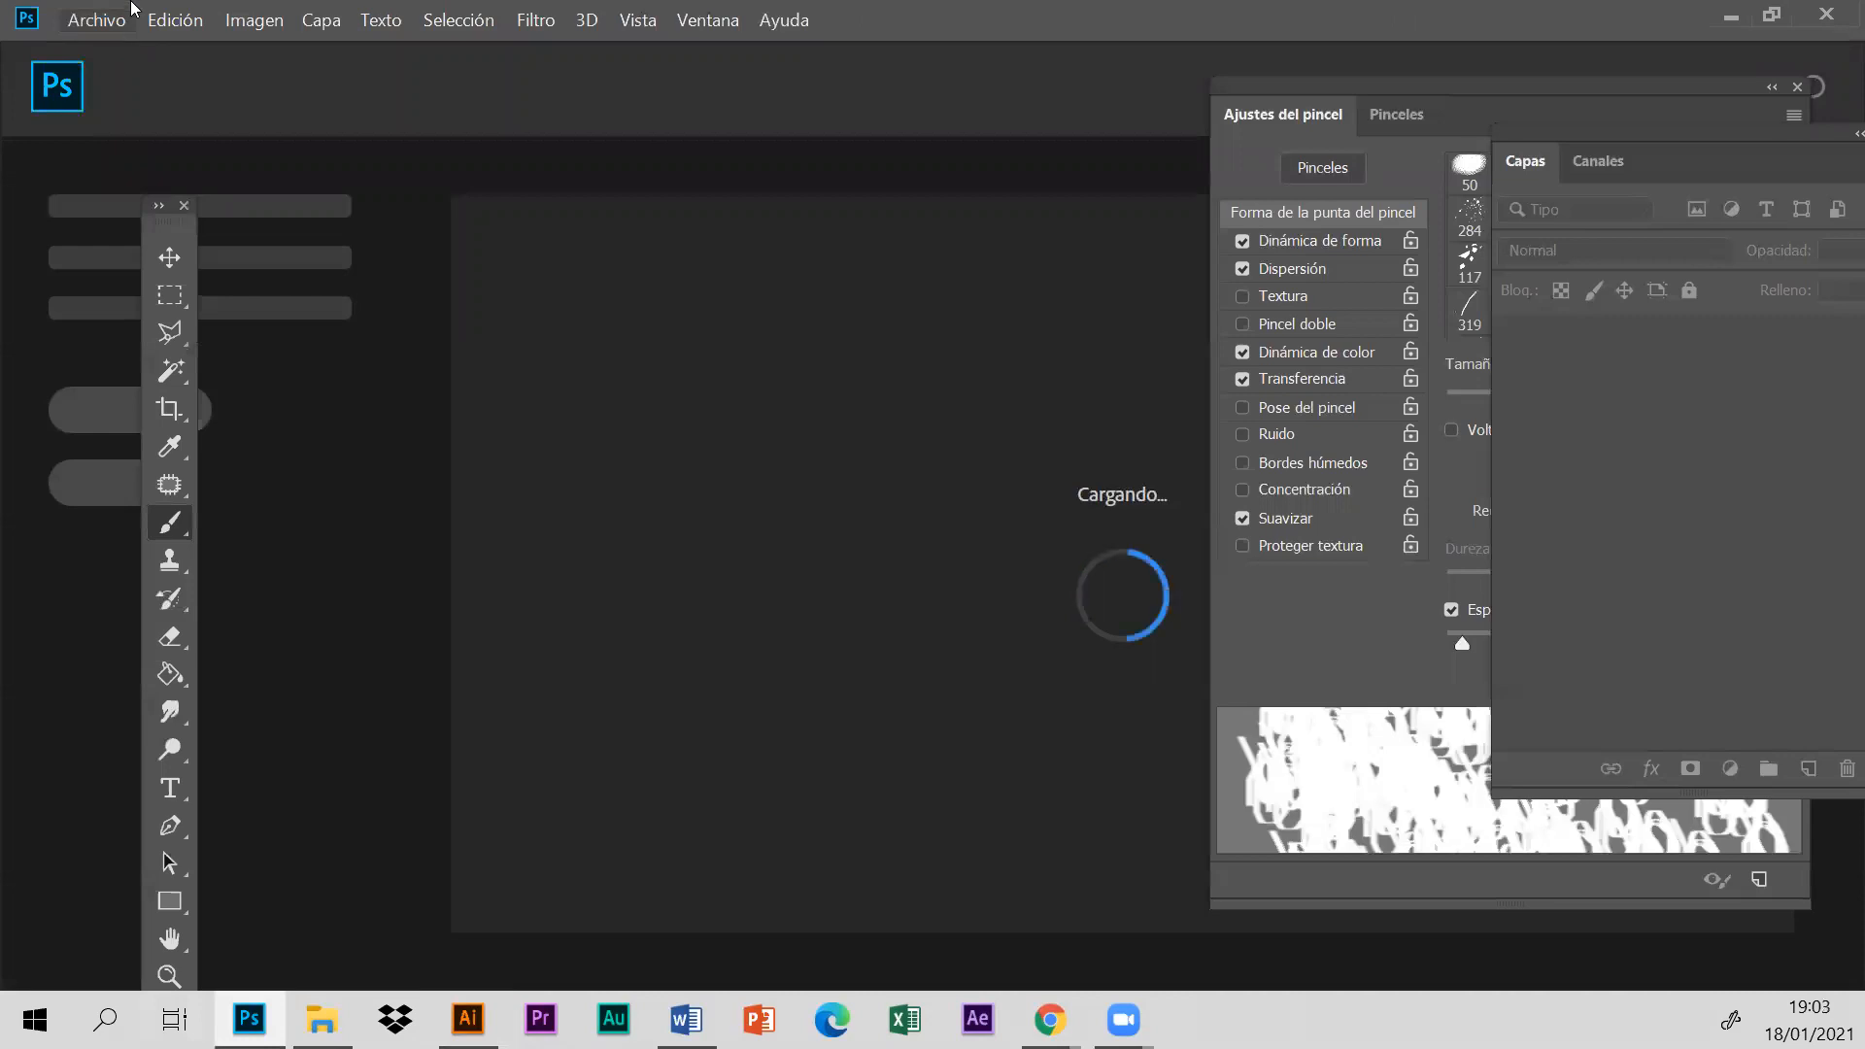
{"action": "left_click", "coordinate": [97, 20]}
{"action": "left_click", "coordinate": [116, 48]}
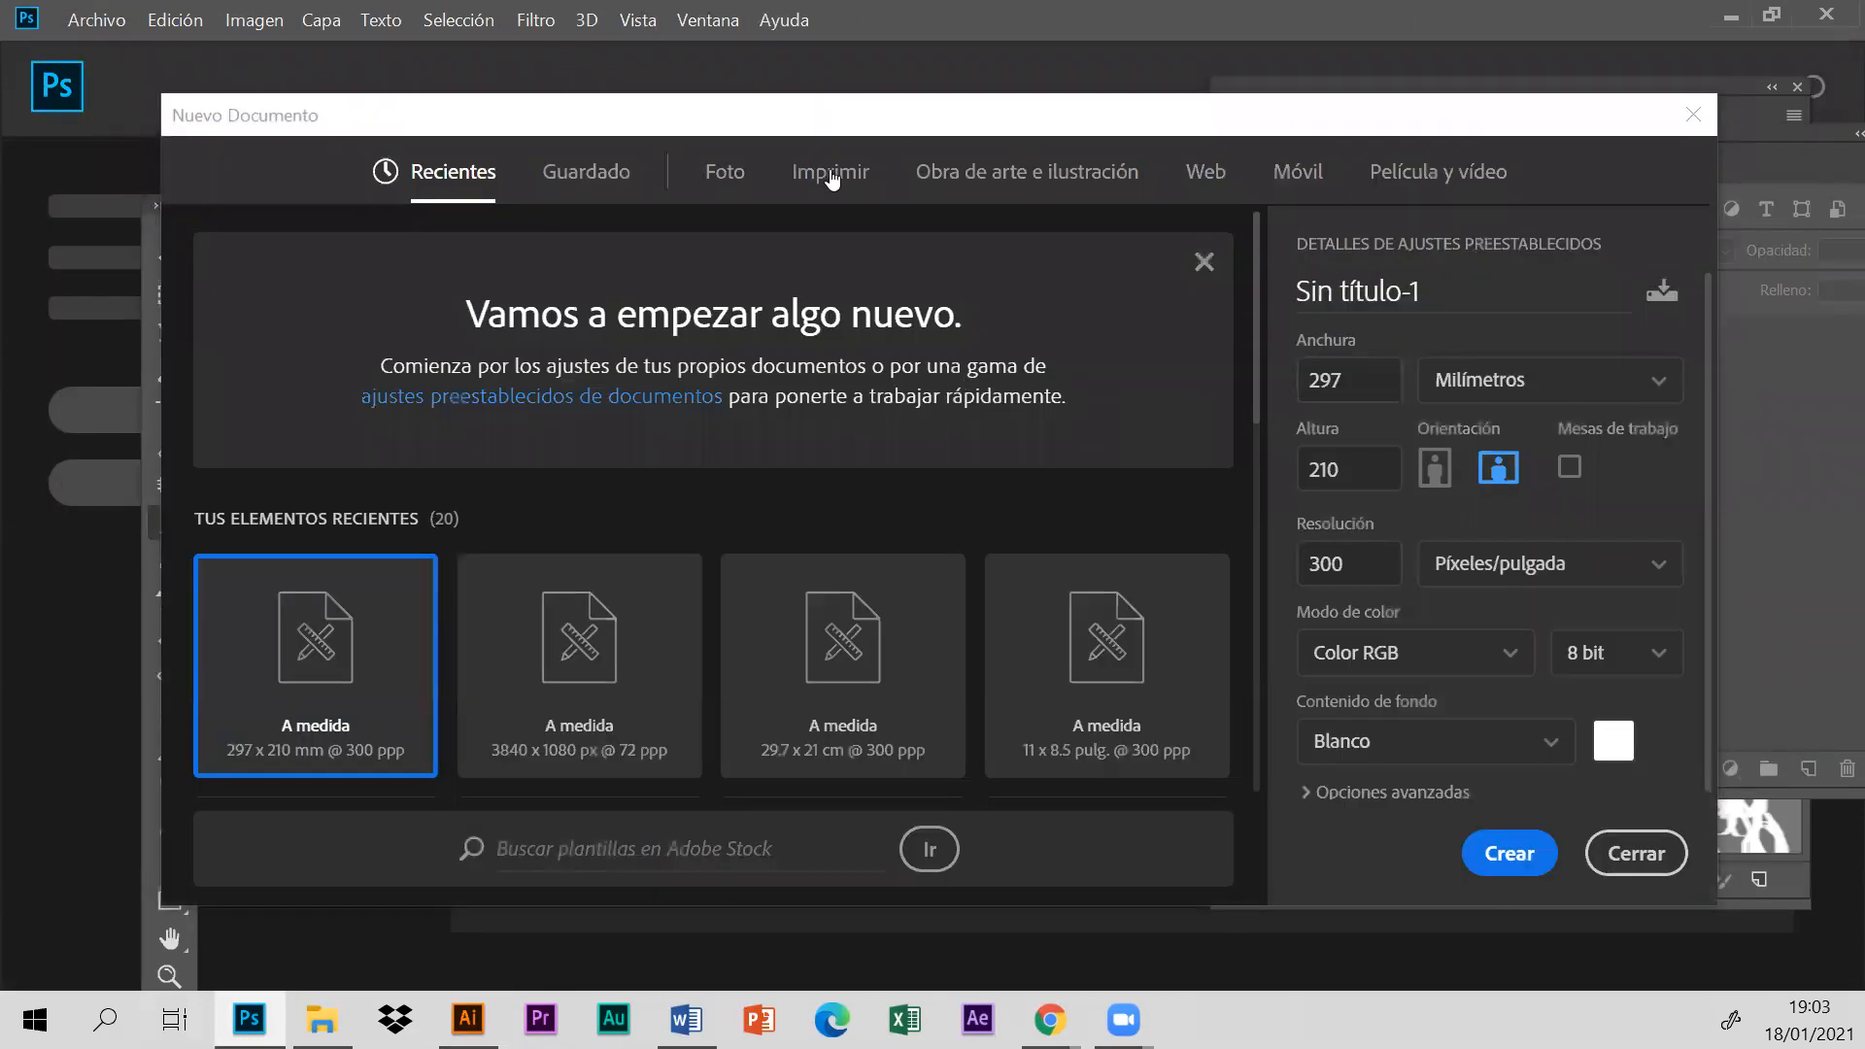
{"action": "left_click", "coordinate": [821, 174]}
{"action": "left_click", "coordinate": [1075, 421]}
{"action": "left_click", "coordinate": [1498, 468]}
{"action": "left_click", "coordinate": [1510, 853]}
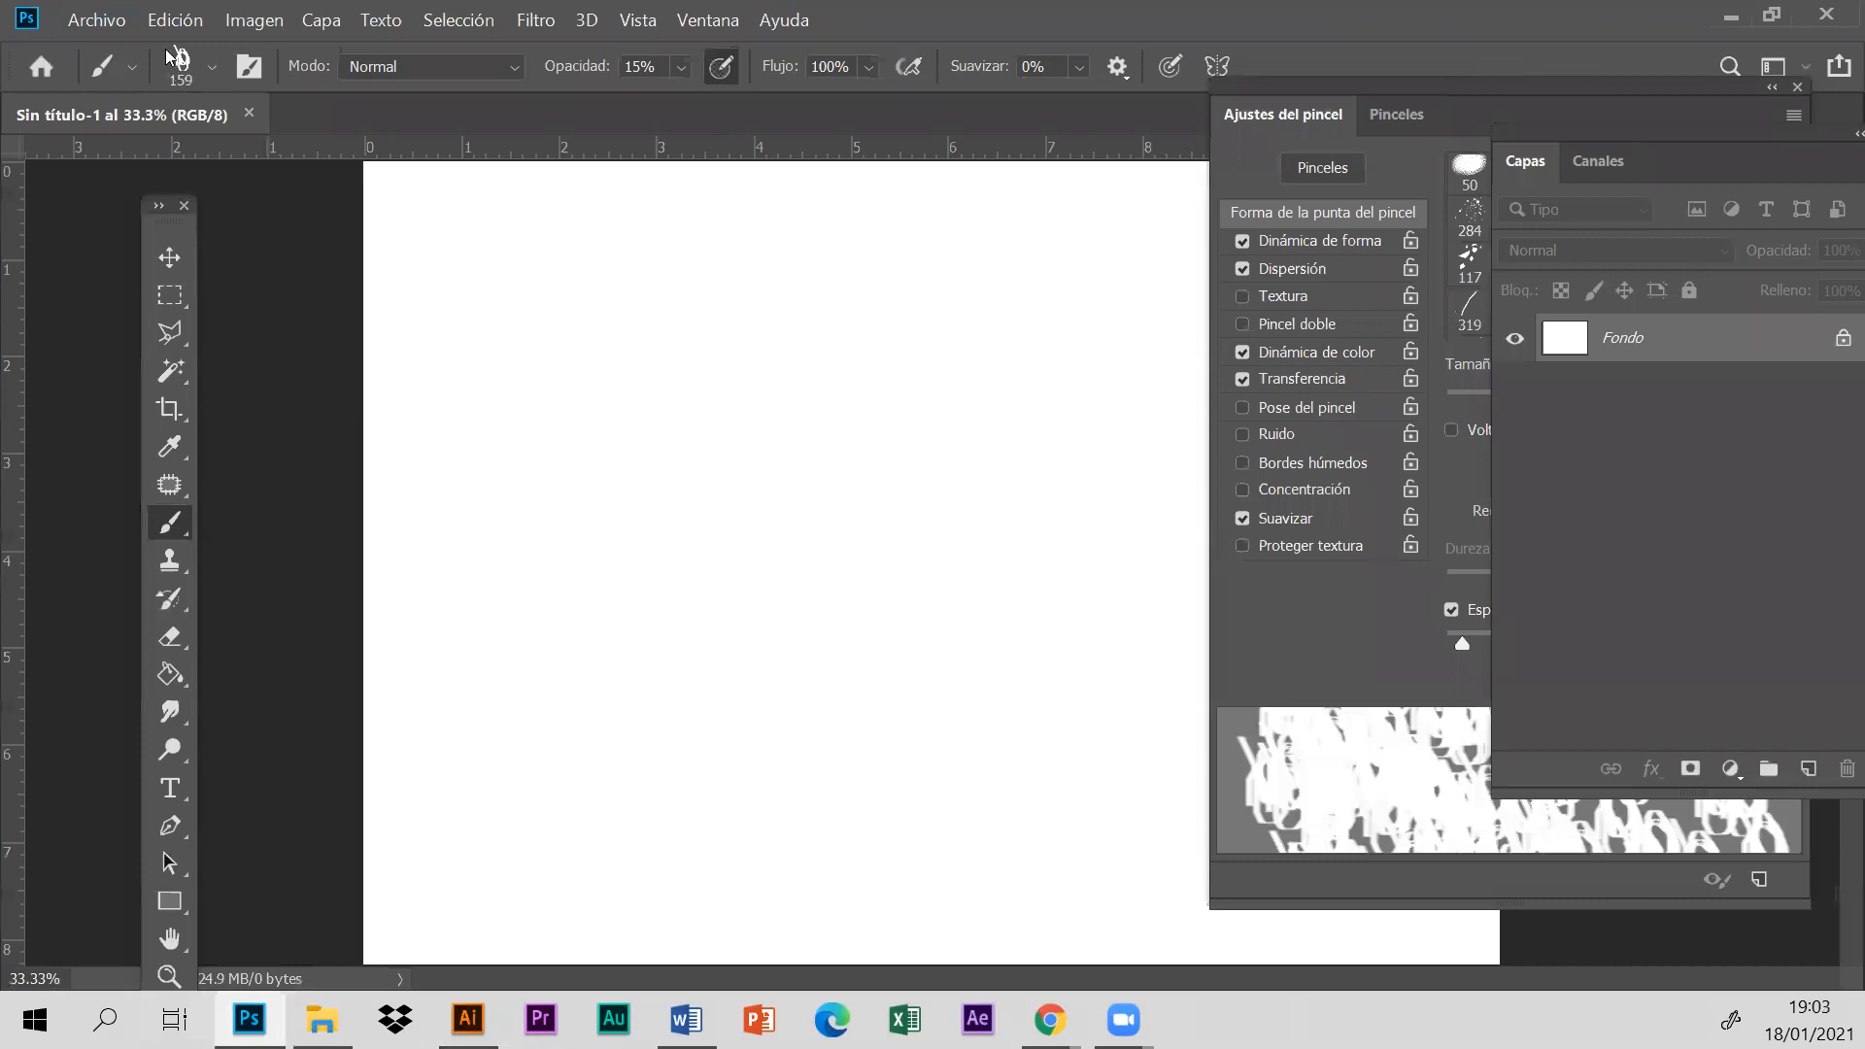
- Open hongo.png from the Sesión 3 folder without colour management
{"action": "left_click", "coordinate": [98, 21]}
{"action": "left_click", "coordinate": [88, 71]}
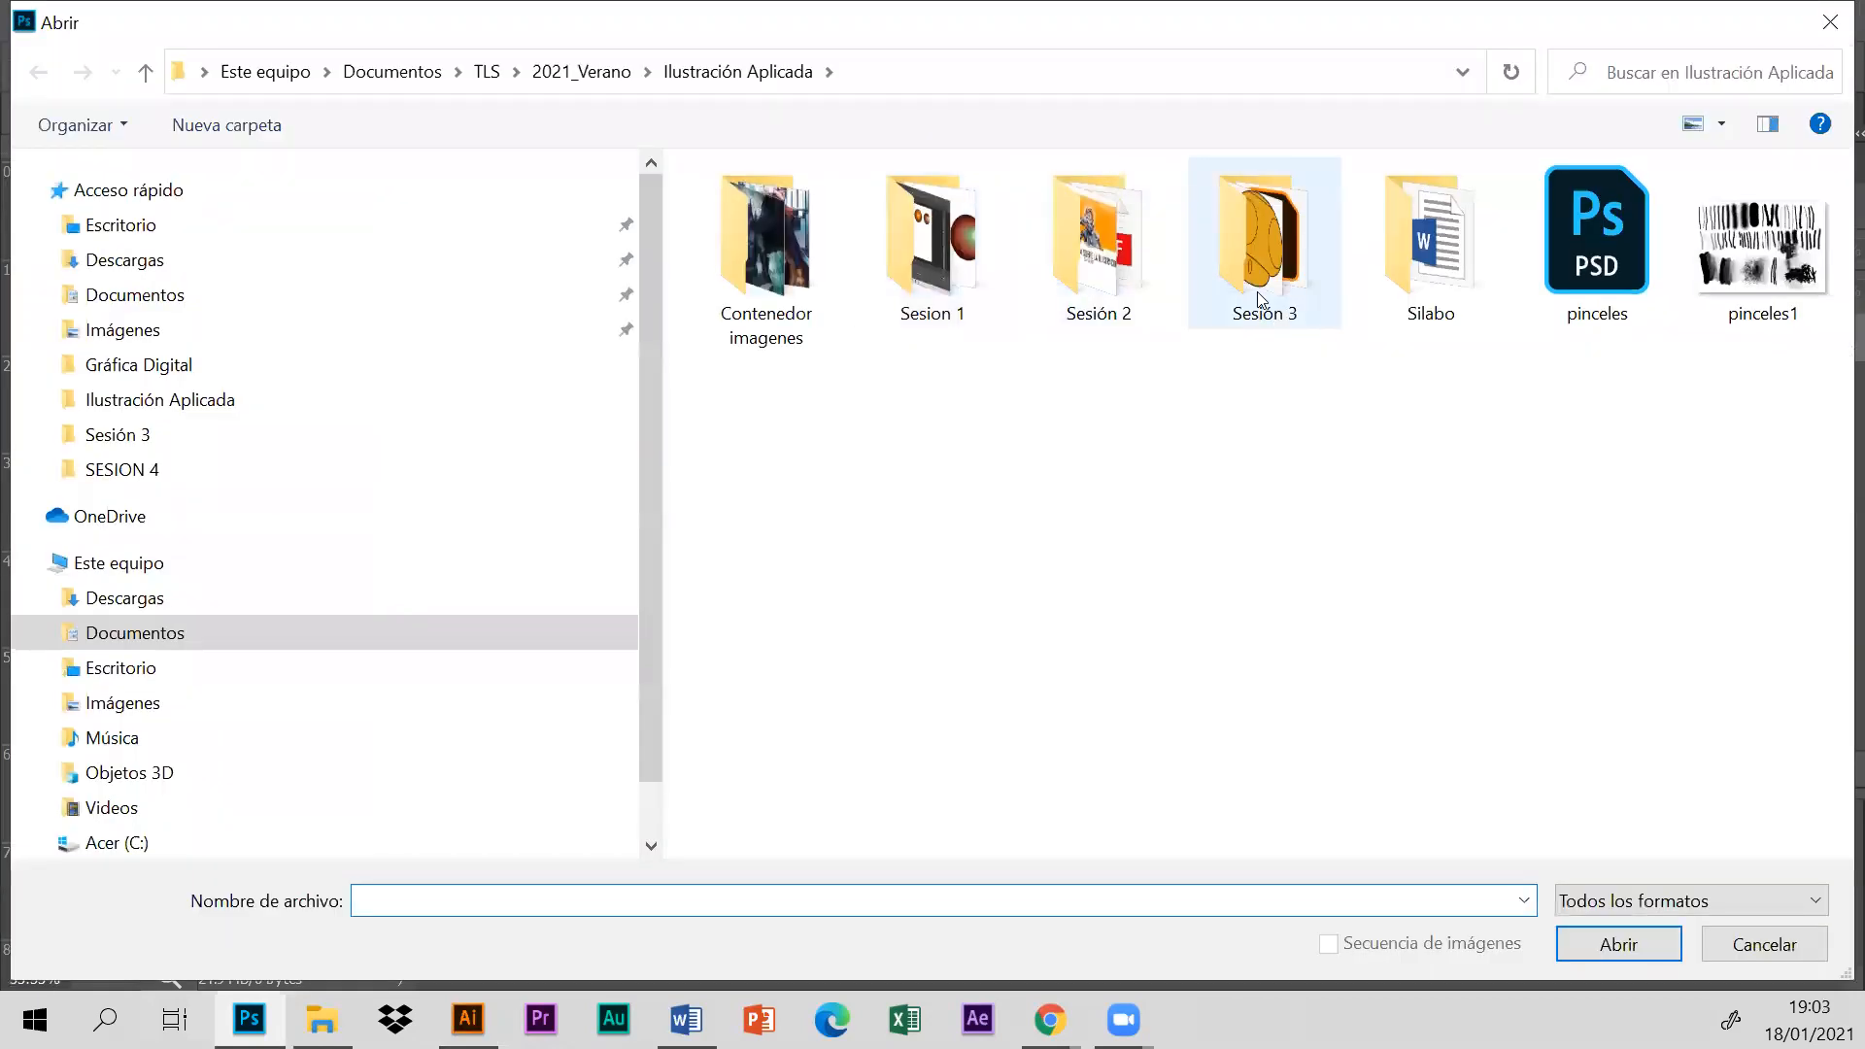
{"action": "double_click", "coordinate": [1259, 281]}
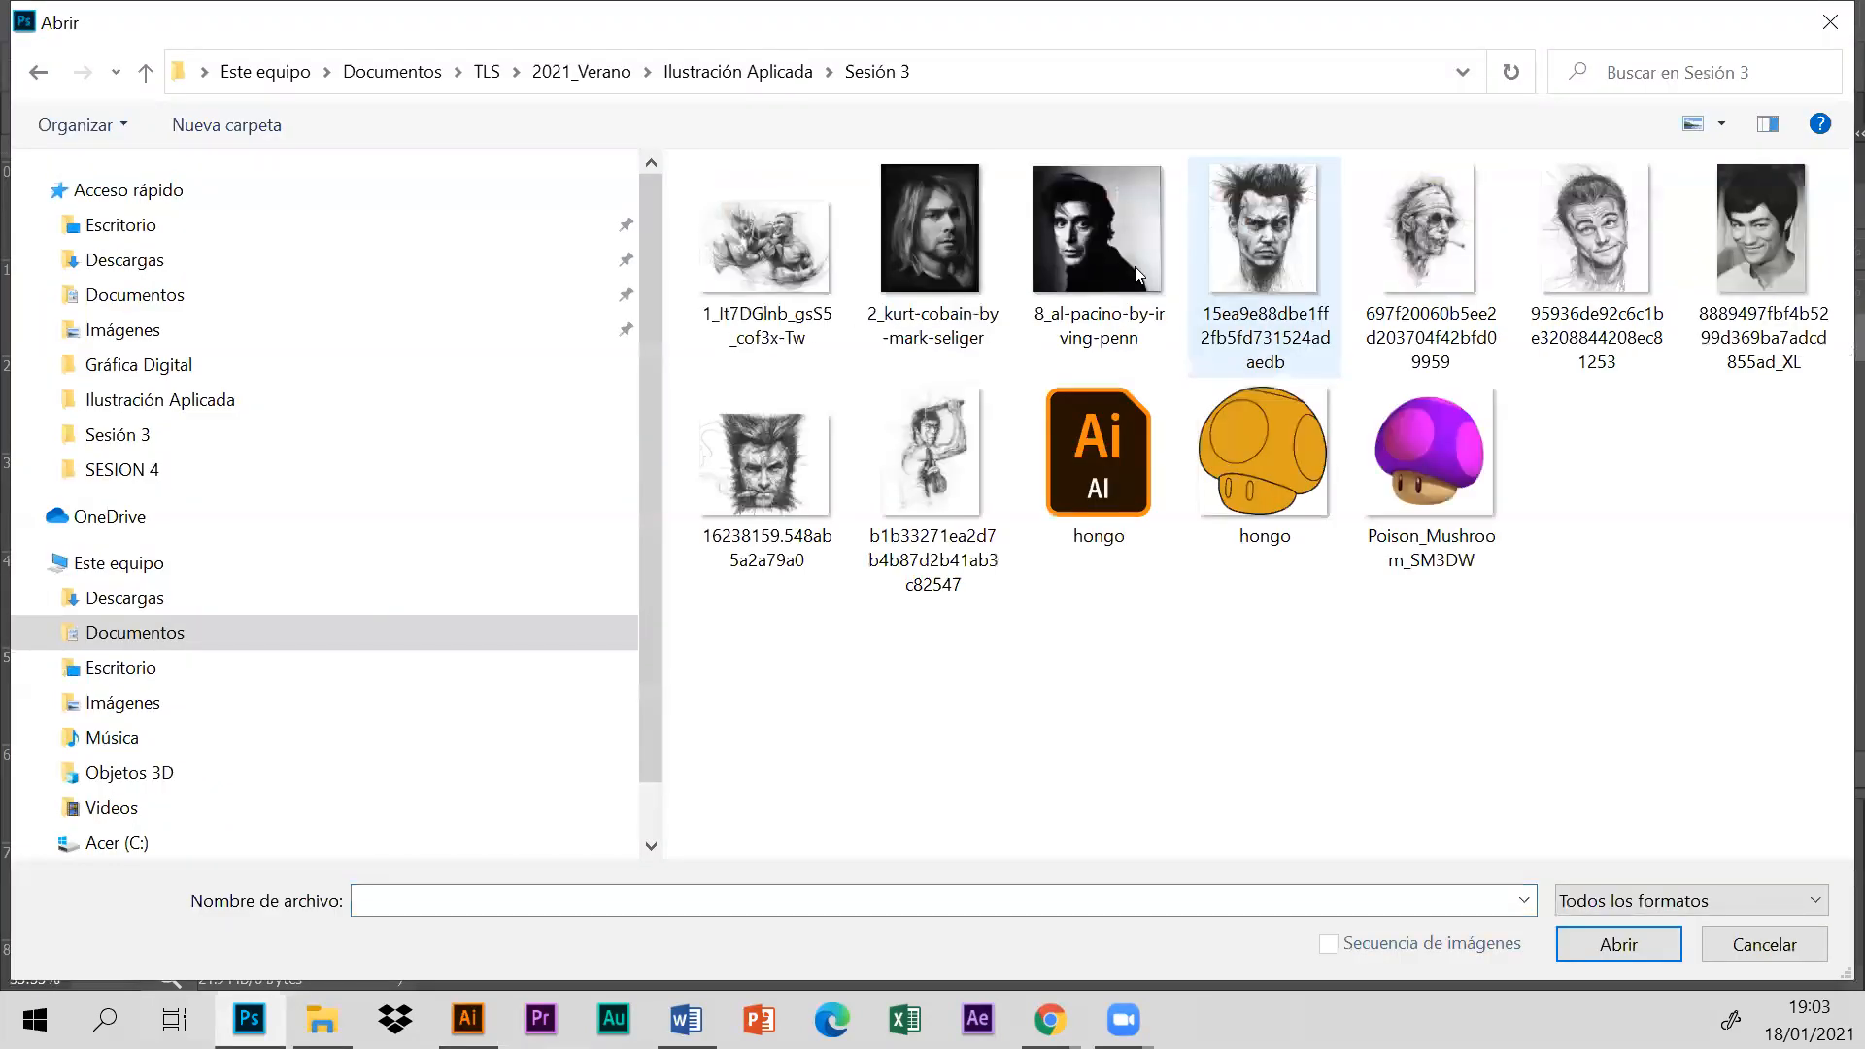
{"action": "left_click", "coordinate": [1256, 482]}
{"action": "left_click", "coordinate": [1635, 933]}
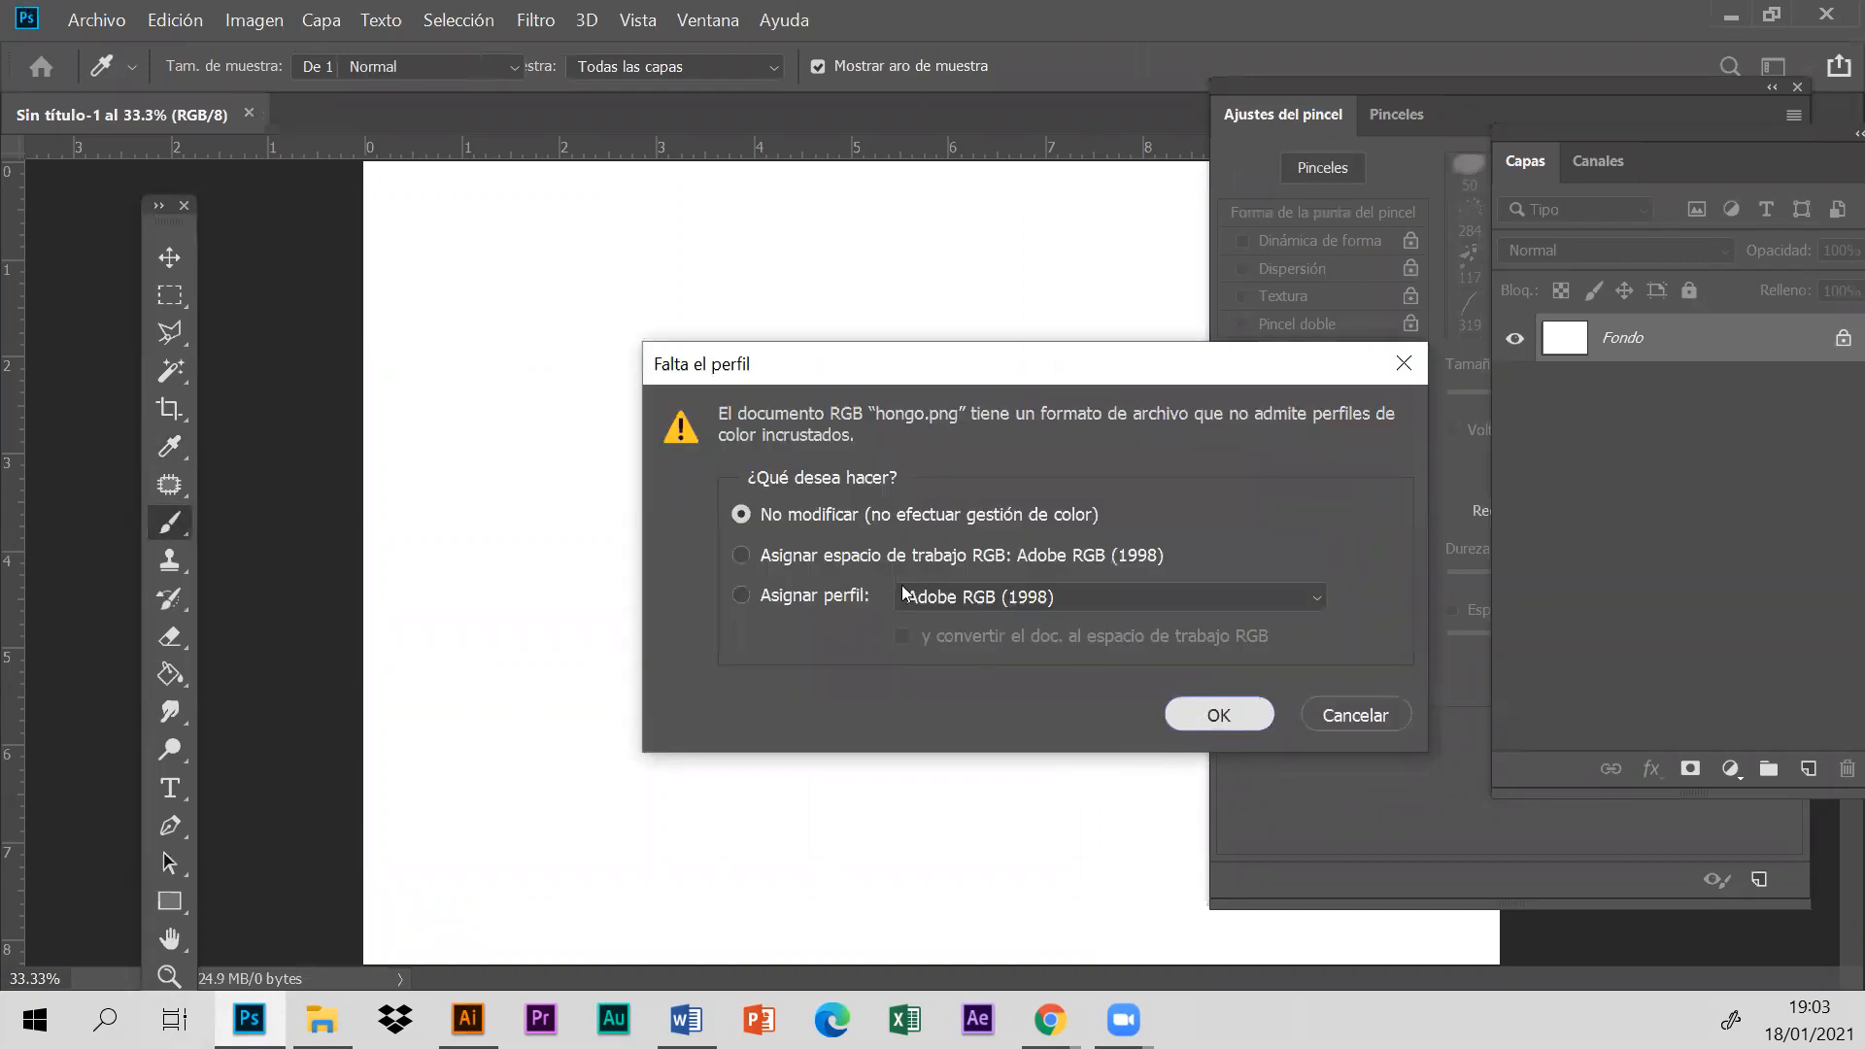
{"action": "left_click", "coordinate": [1216, 717]}
- Copy the orange mushroom into the blank Sin título-1 document, close hongo.png, and move the brush settings clear of the canvas
{"action": "left_click", "coordinate": [168, 256]}
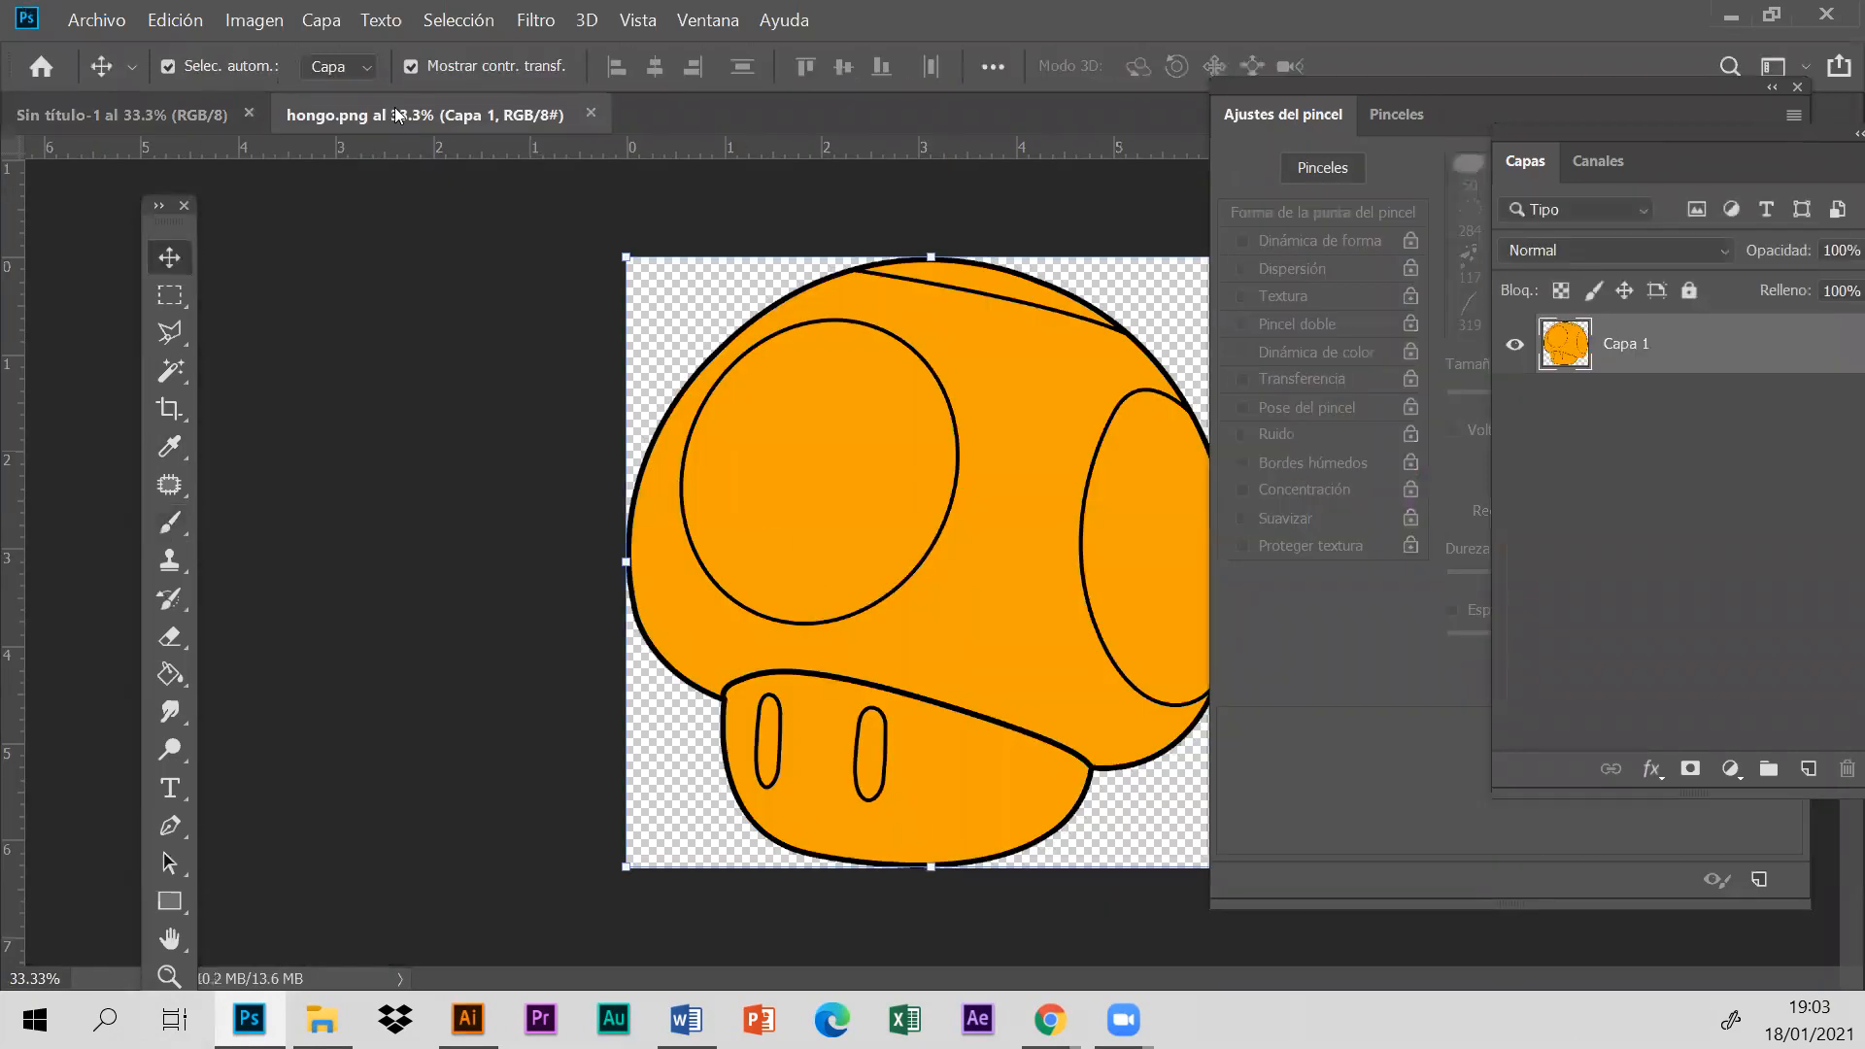
{"action": "left_click_drag", "start_coordinate": [413, 114], "coordinate": [449, 597]}
{"action": "left_click_drag", "start_coordinate": [736, 743], "coordinate": [878, 354]}
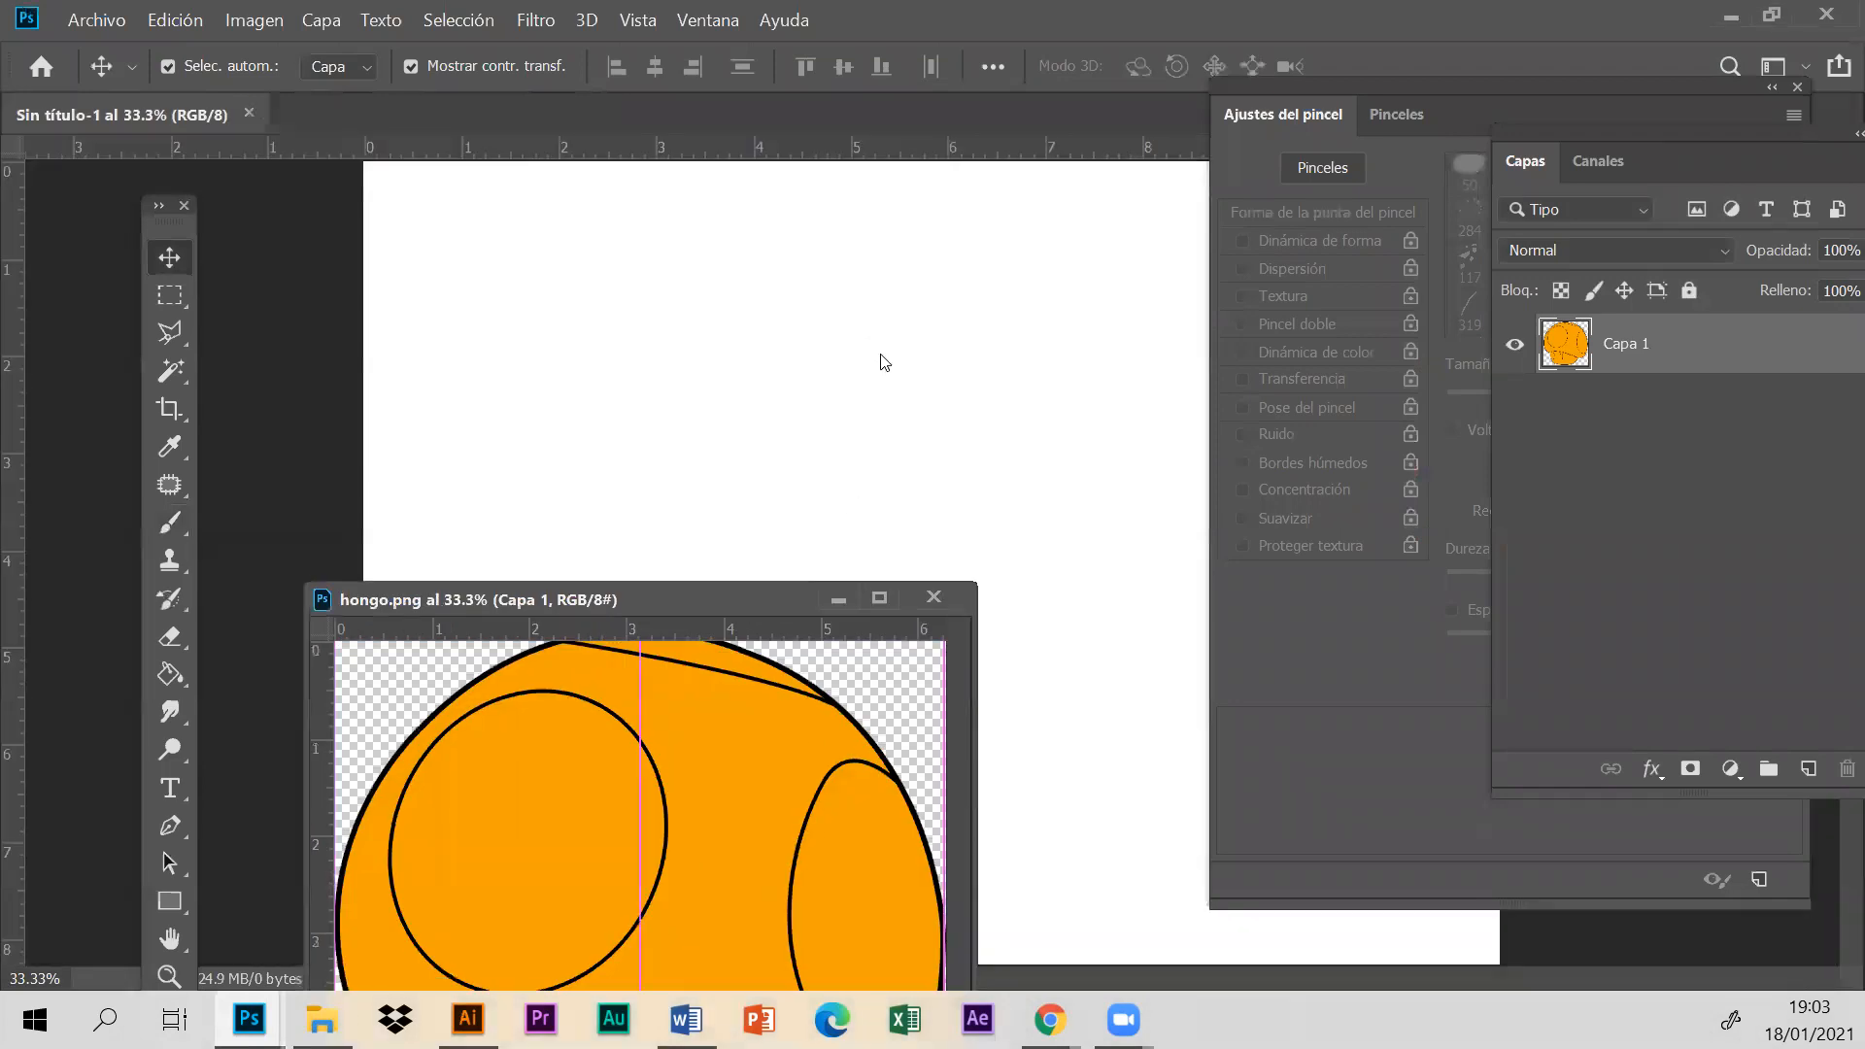
{"action": "left_click", "coordinate": [933, 596]}
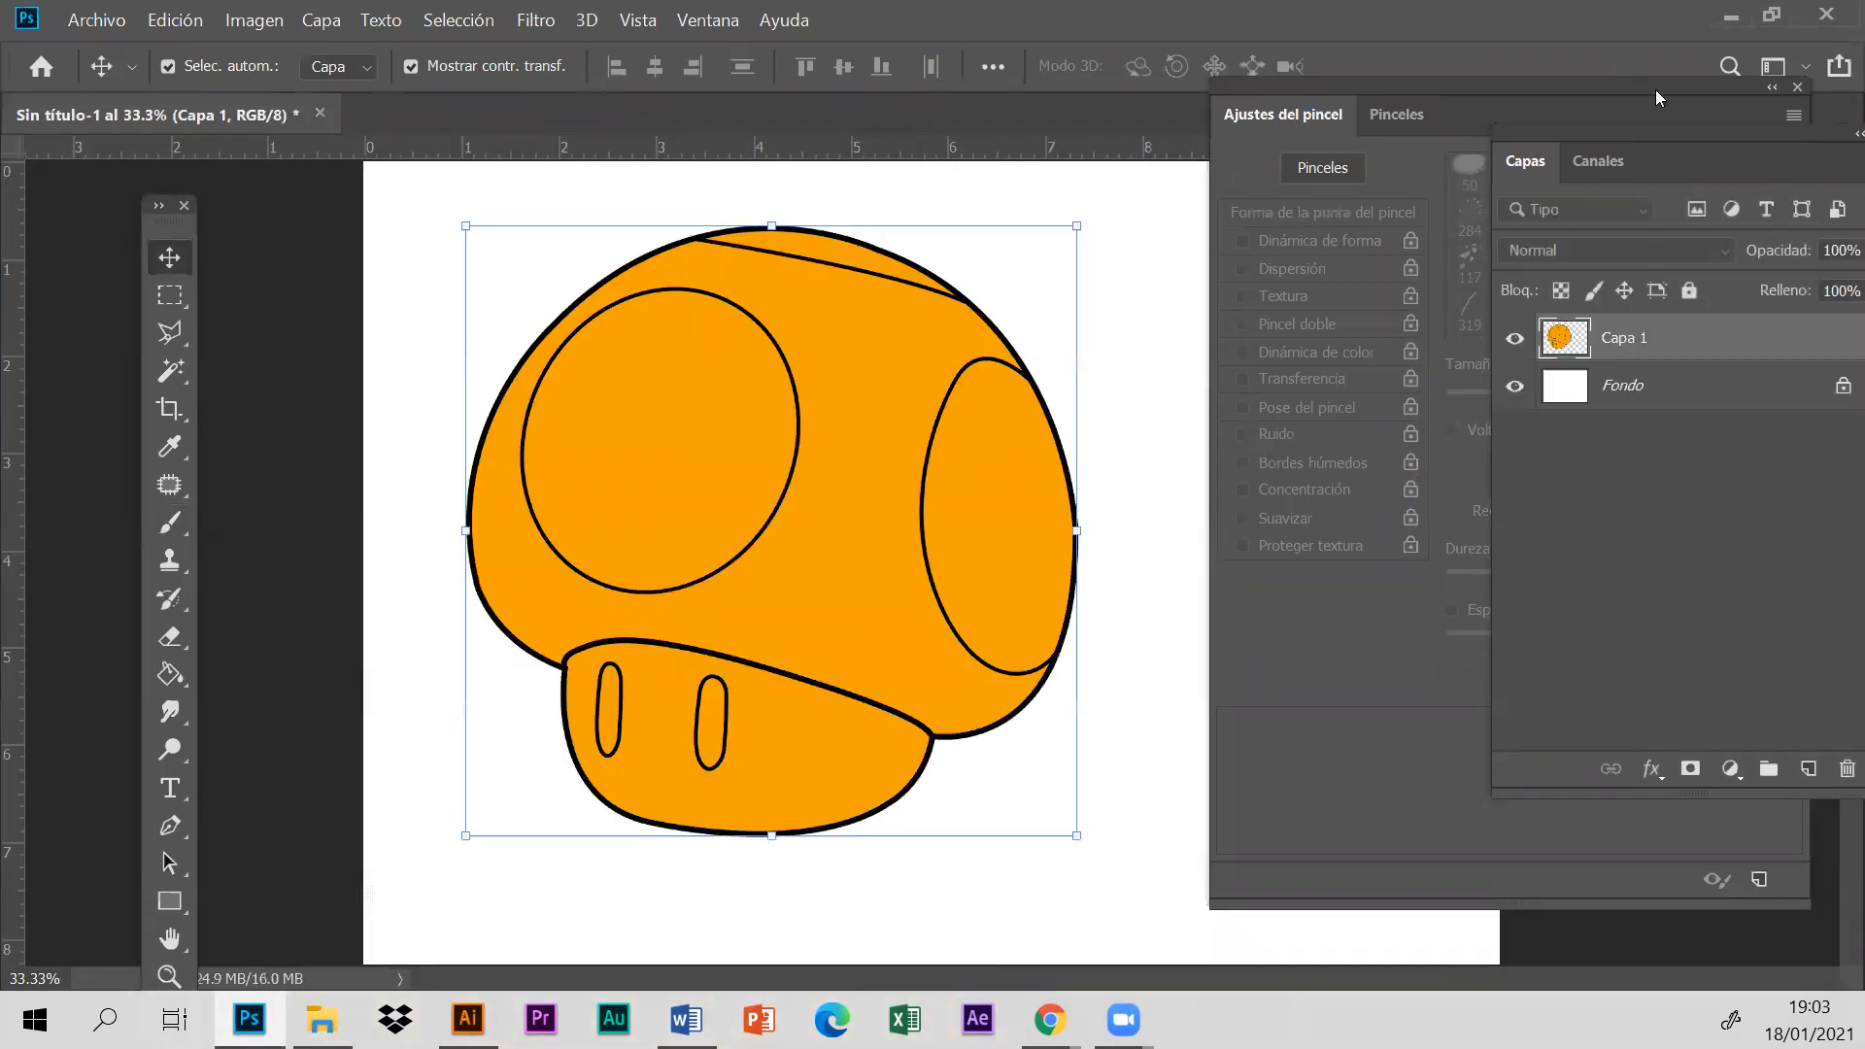
{"action": "left_click_drag", "start_coordinate": [1673, 113], "coordinate": [1708, 908]}
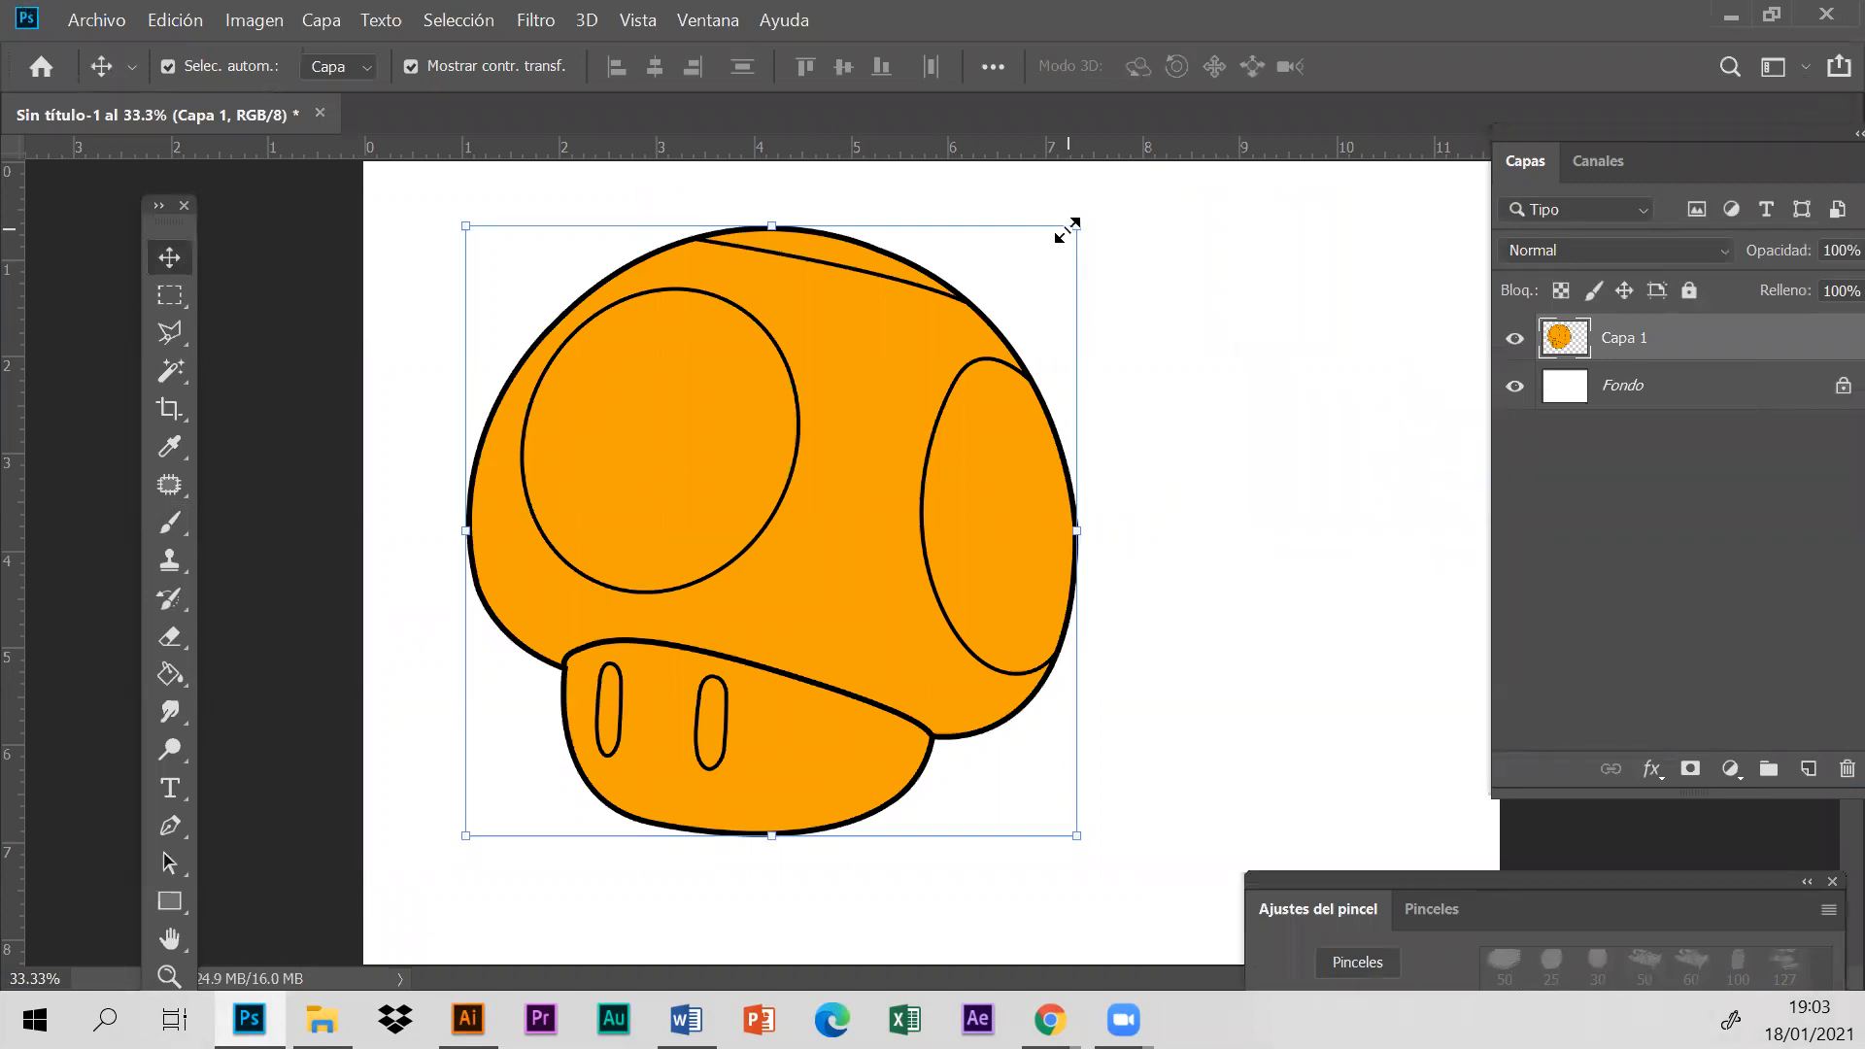
{"action": "left_click_drag", "start_coordinate": [1069, 228], "coordinate": [926, 308]}
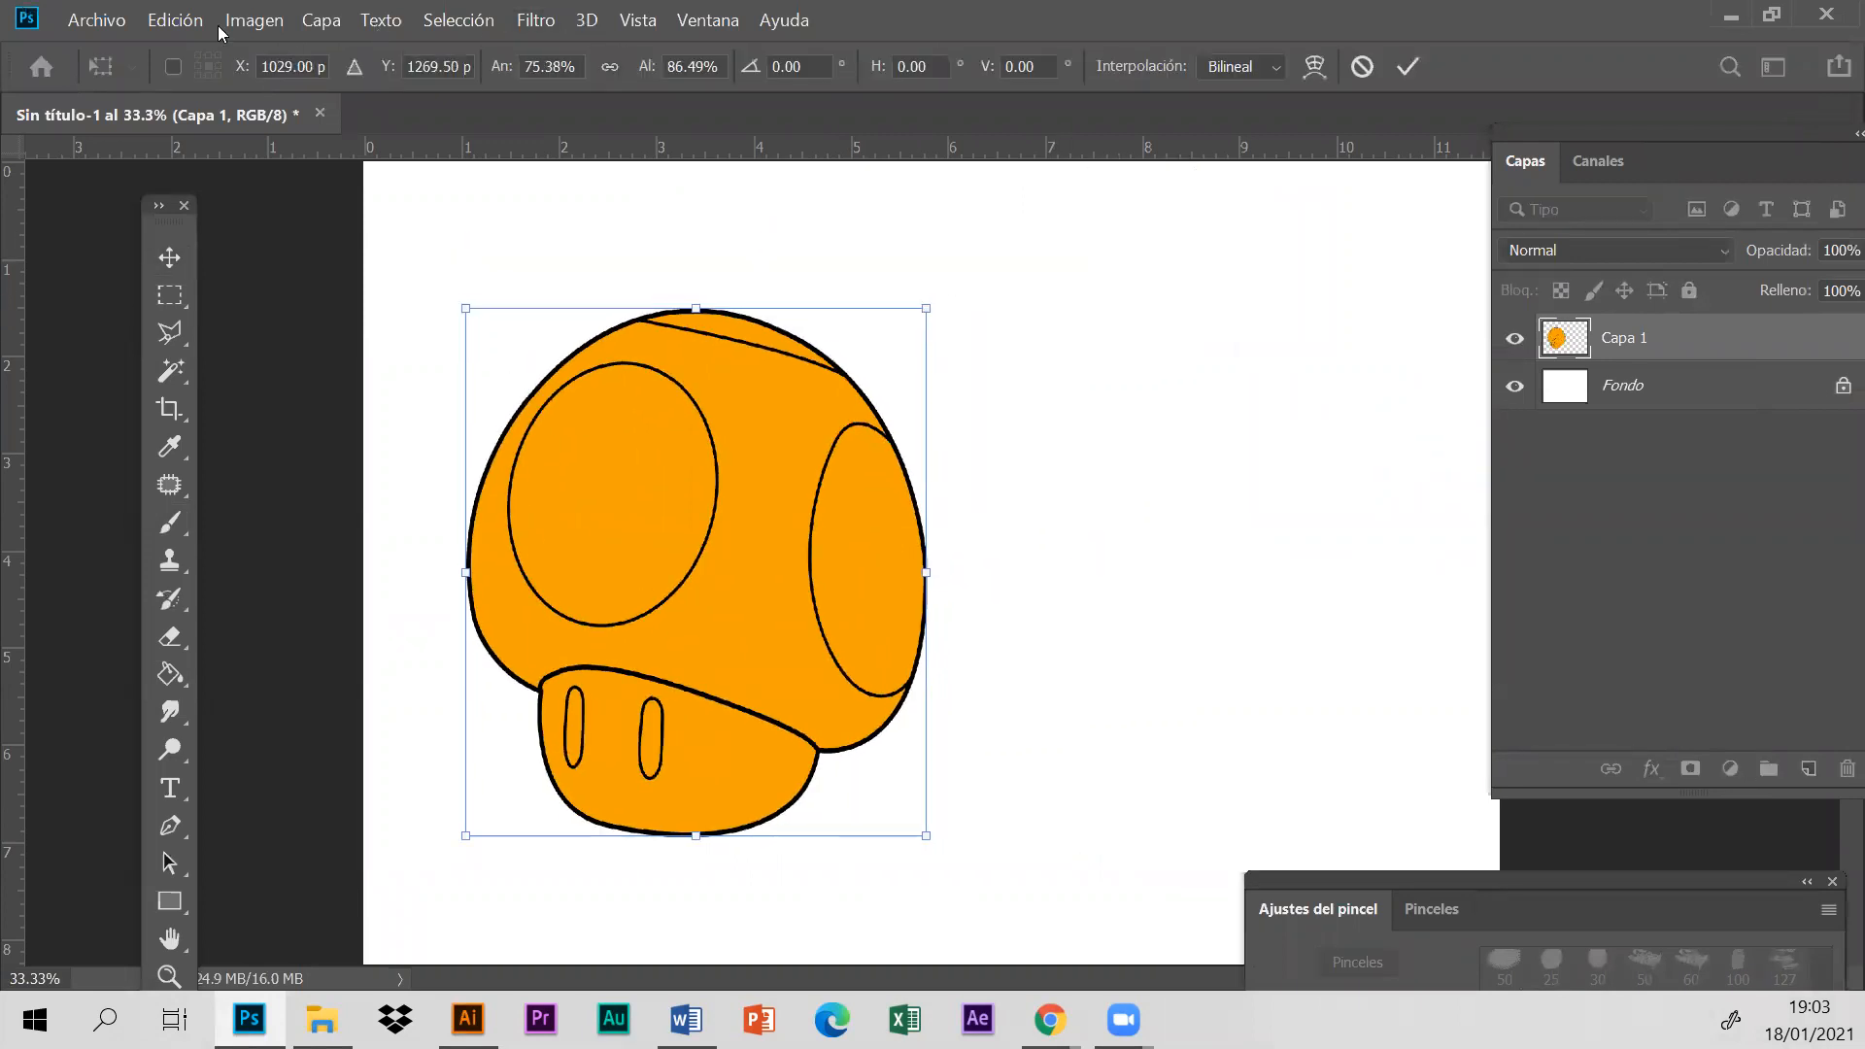
{"action": "left_click", "coordinate": [175, 20]}
{"action": "left_click", "coordinate": [254, 37]}
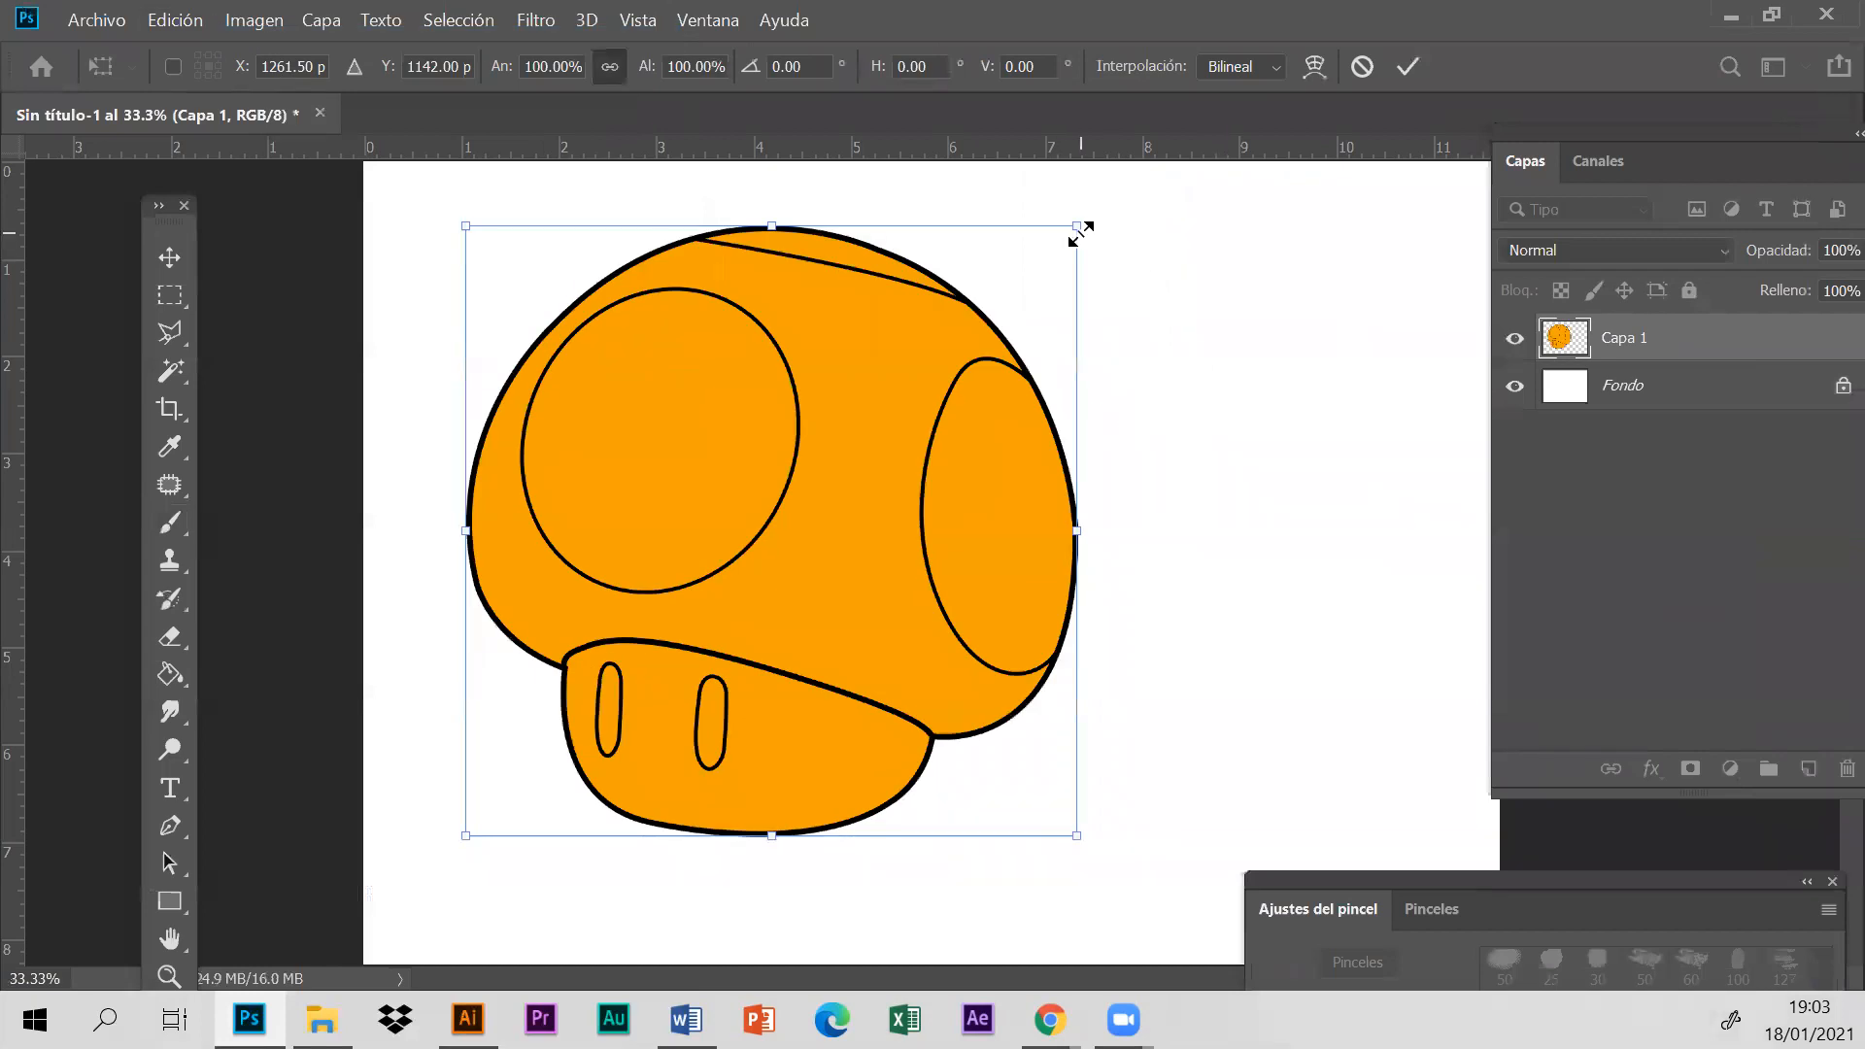
- Scale the orange mushroom proportionally to about half its size and place it near the centre of the page
{"action": "left_click_drag", "start_coordinate": [1077, 227], "coordinate": [802, 499]}
{"action": "left_click_drag", "start_coordinate": [686, 679], "coordinate": [950, 573]}
{"action": "left_click", "coordinate": [170, 332]}
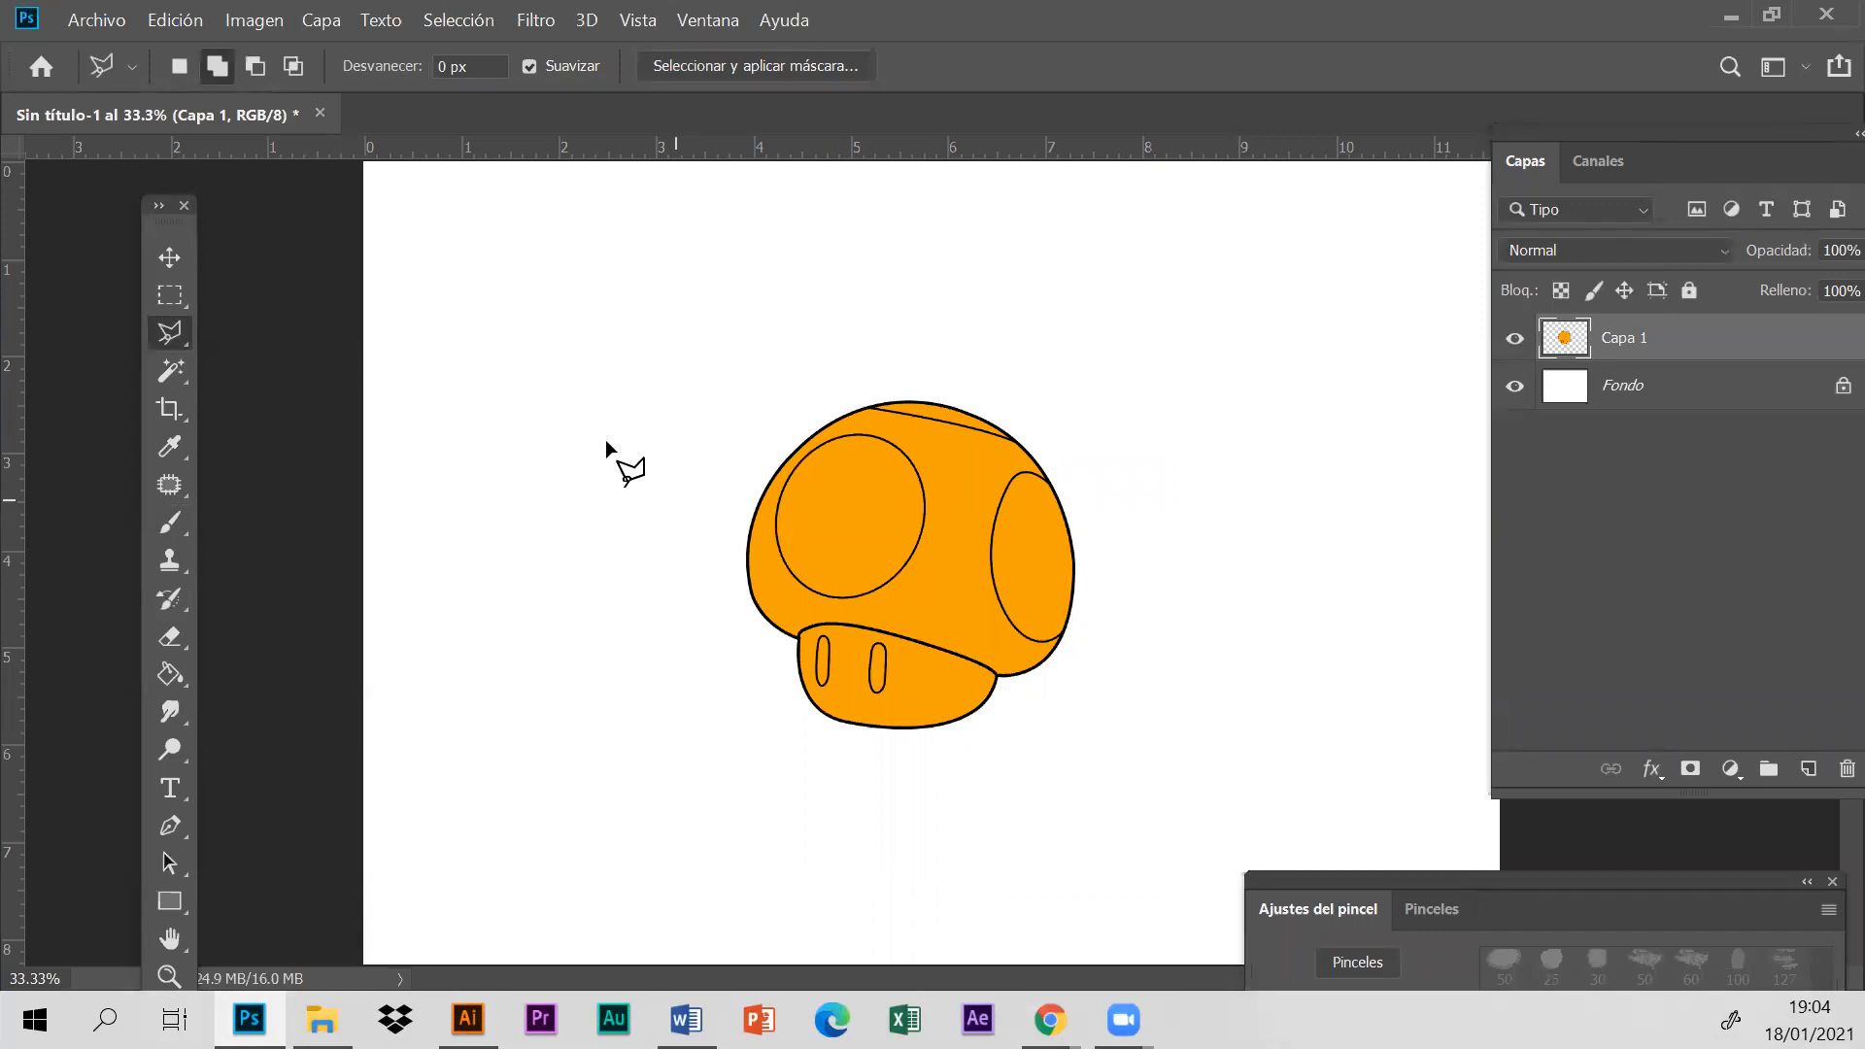
- Open the reference image Poison_Mushroom_SM3DW.png without colour management
{"action": "left_click", "coordinate": [110, 17]}
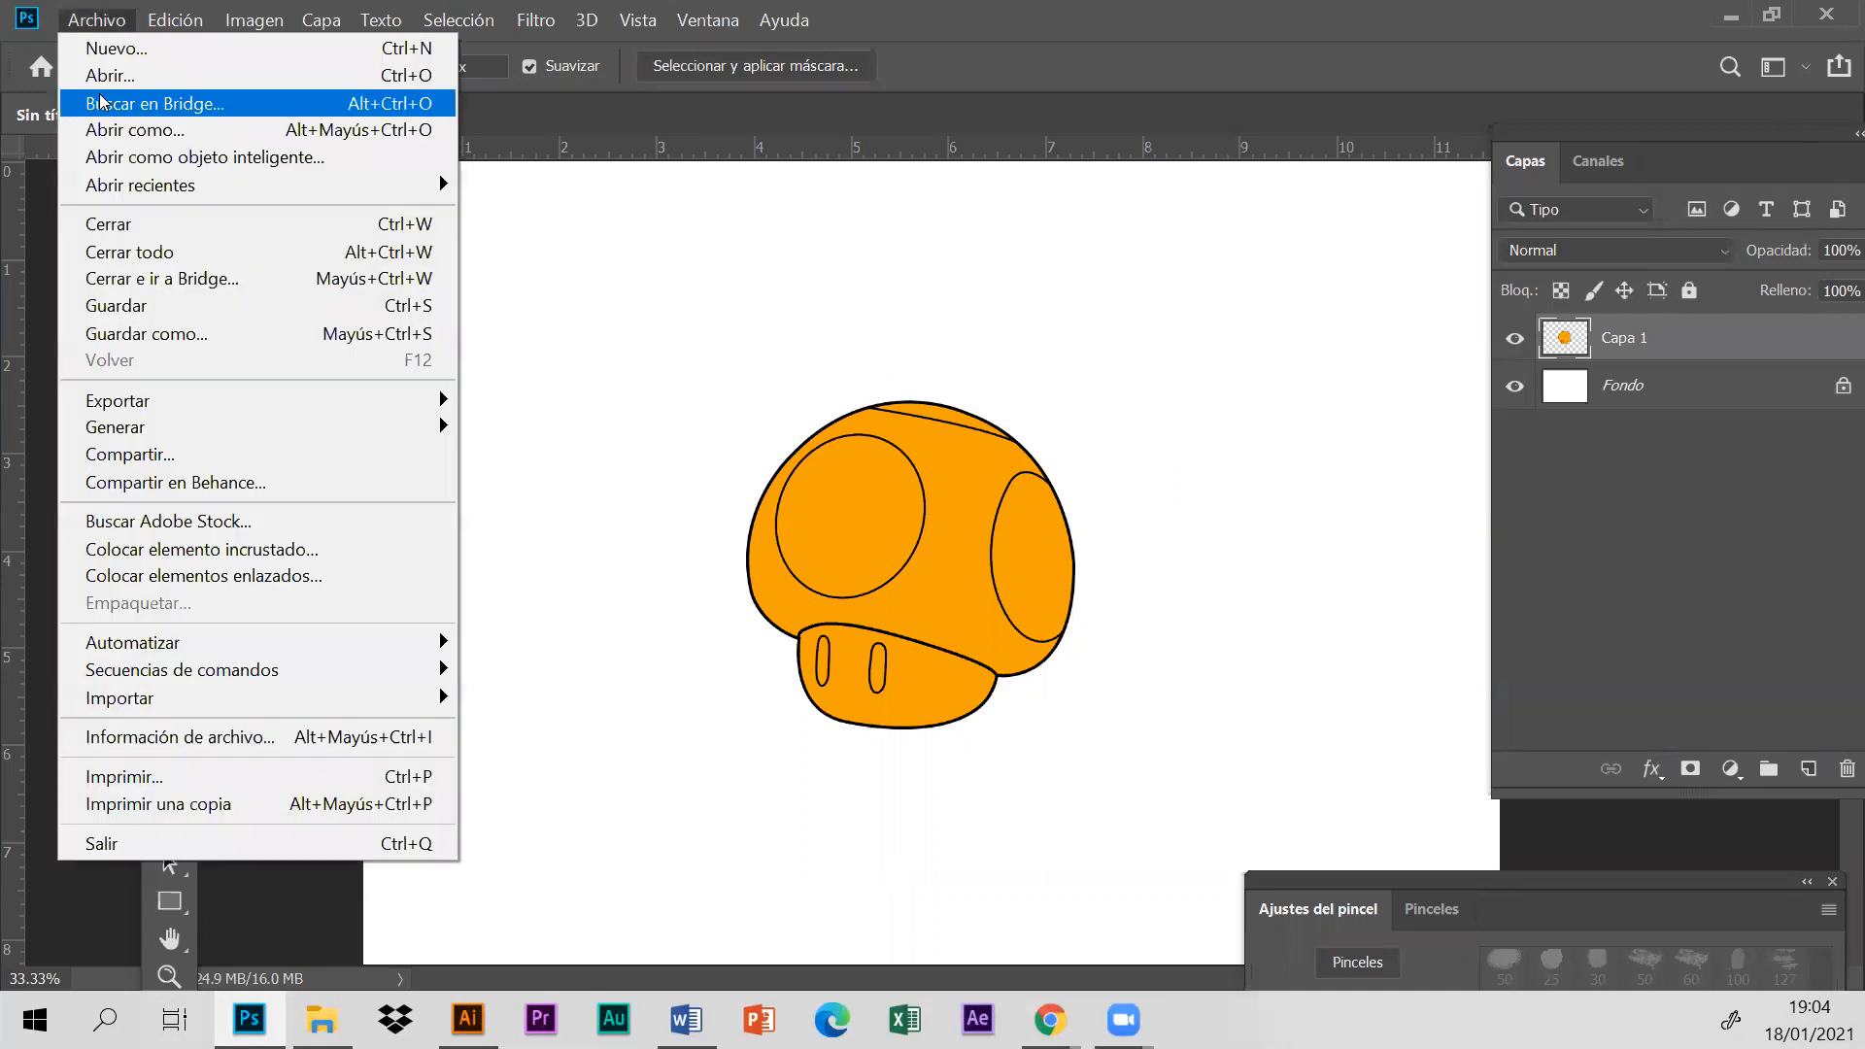
{"action": "left_click", "coordinate": [110, 72]}
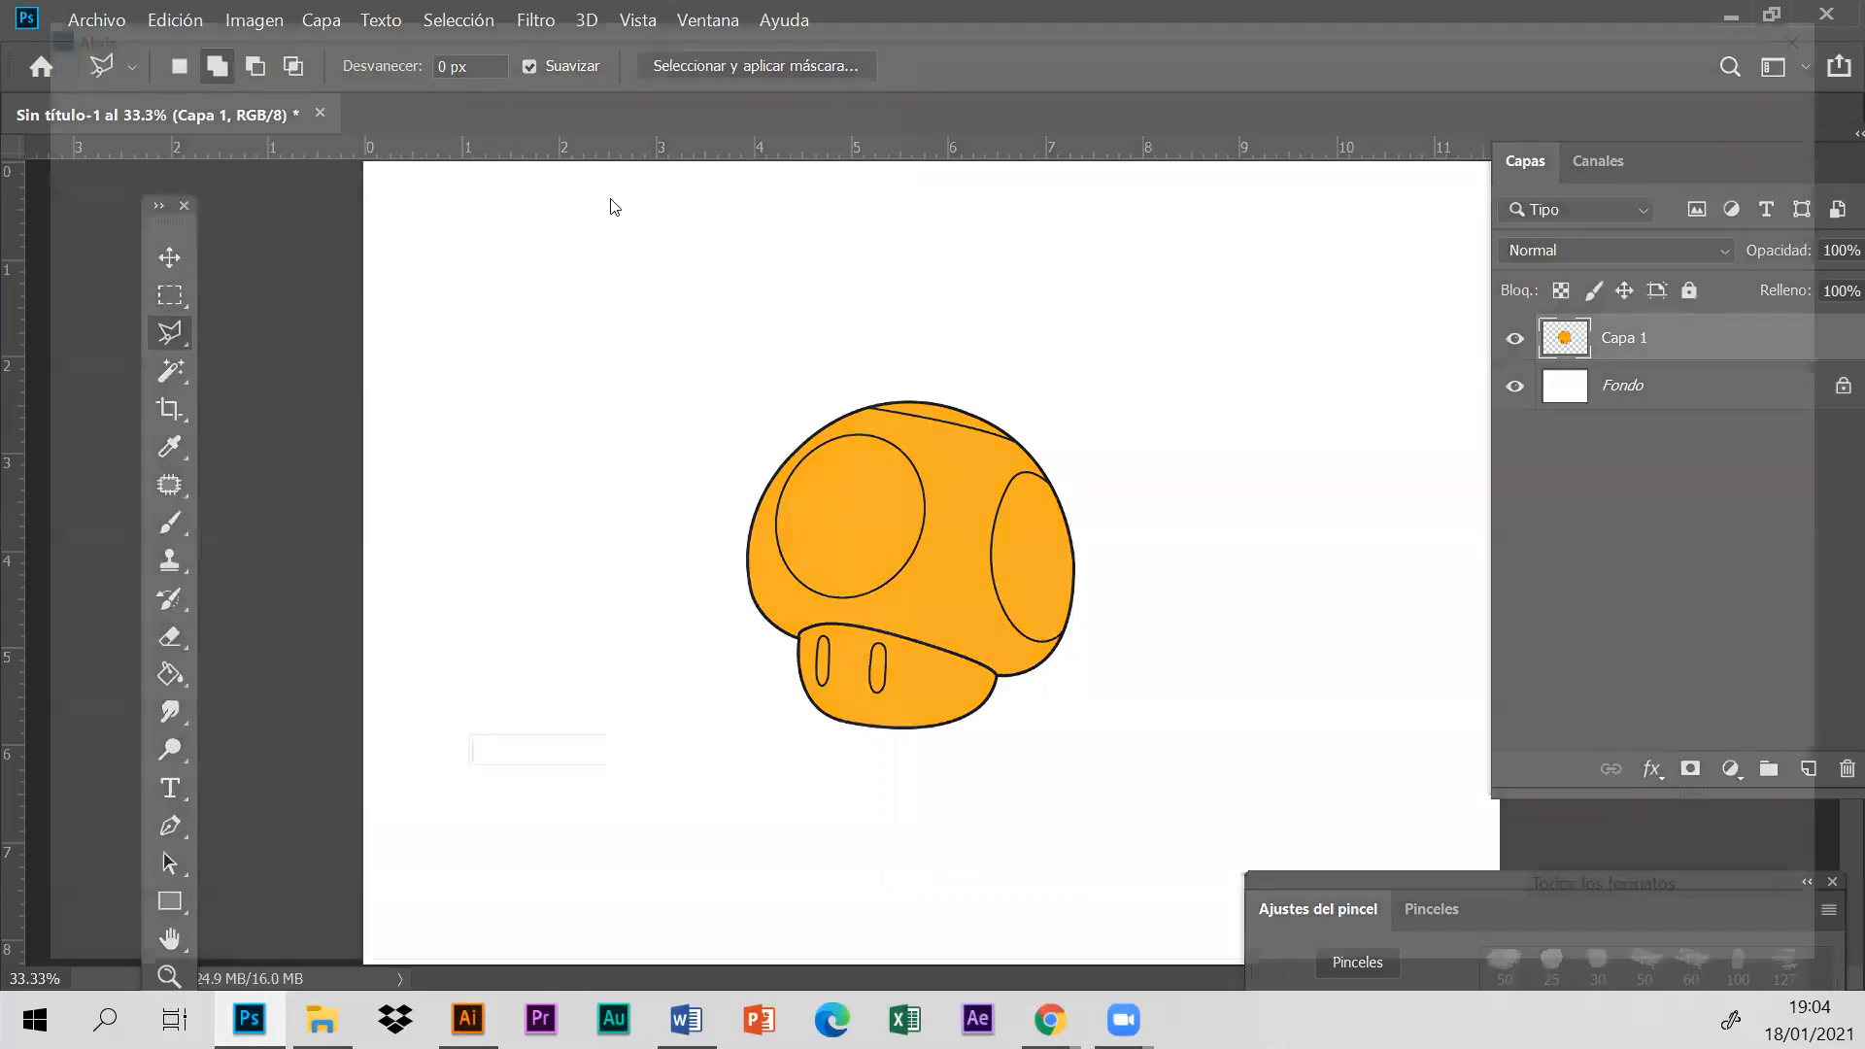
{"action": "left_click", "coordinate": [1496, 467]}
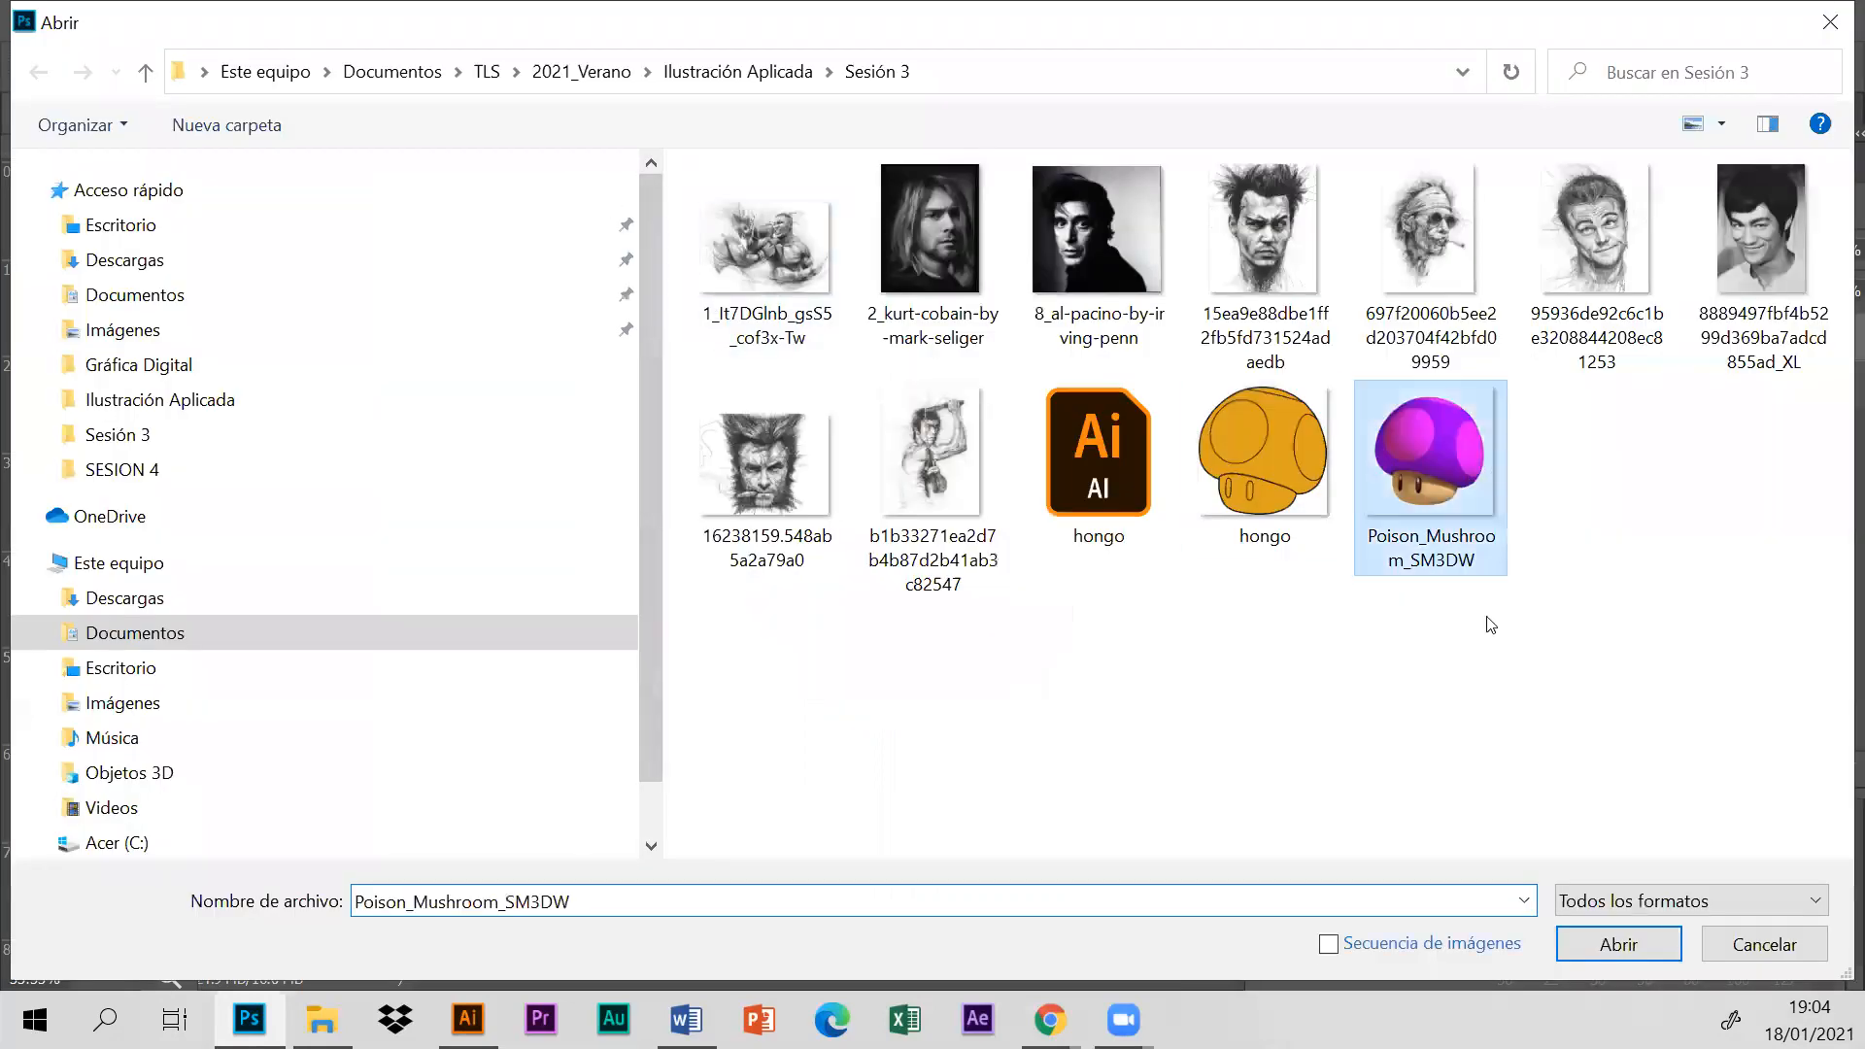
{"action": "left_click", "coordinate": [1618, 954]}
{"action": "left_click", "coordinate": [1219, 716]}
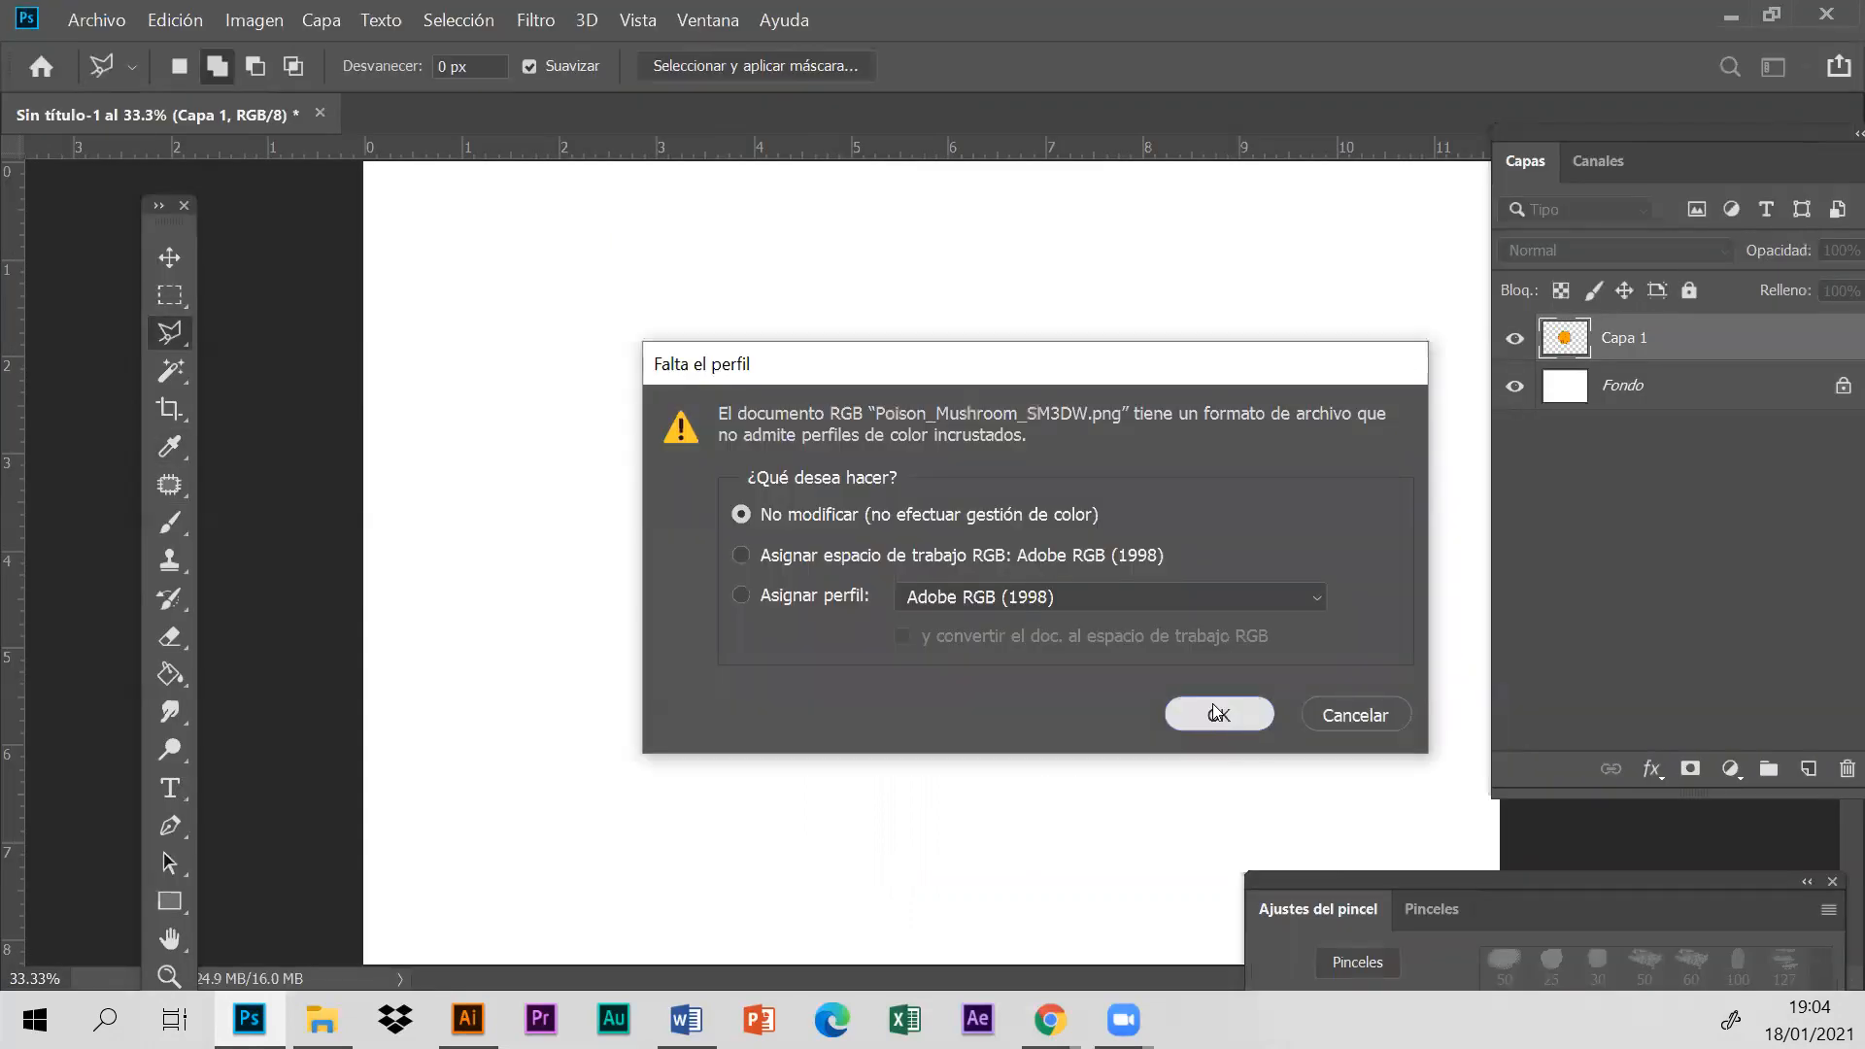
- Copy the purple mushroom into the Sin título-1 document, scaled to 74.08% and placed above and to the right of the orange one
{"action": "left_click_drag", "start_coordinate": [549, 116], "coordinate": [811, 433]}
{"action": "left_click", "coordinate": [161, 260]}
{"action": "left_click_drag", "start_coordinate": [986, 583], "coordinate": [1108, 290]}
{"action": "left_click_drag", "start_coordinate": [1001, 367], "coordinate": [1220, 442]}
{"action": "left_click_drag", "start_coordinate": [1038, 299], "coordinate": [1161, 425]}
{"action": "left_click_drag", "start_coordinate": [1301, 461], "coordinate": [1275, 388]}
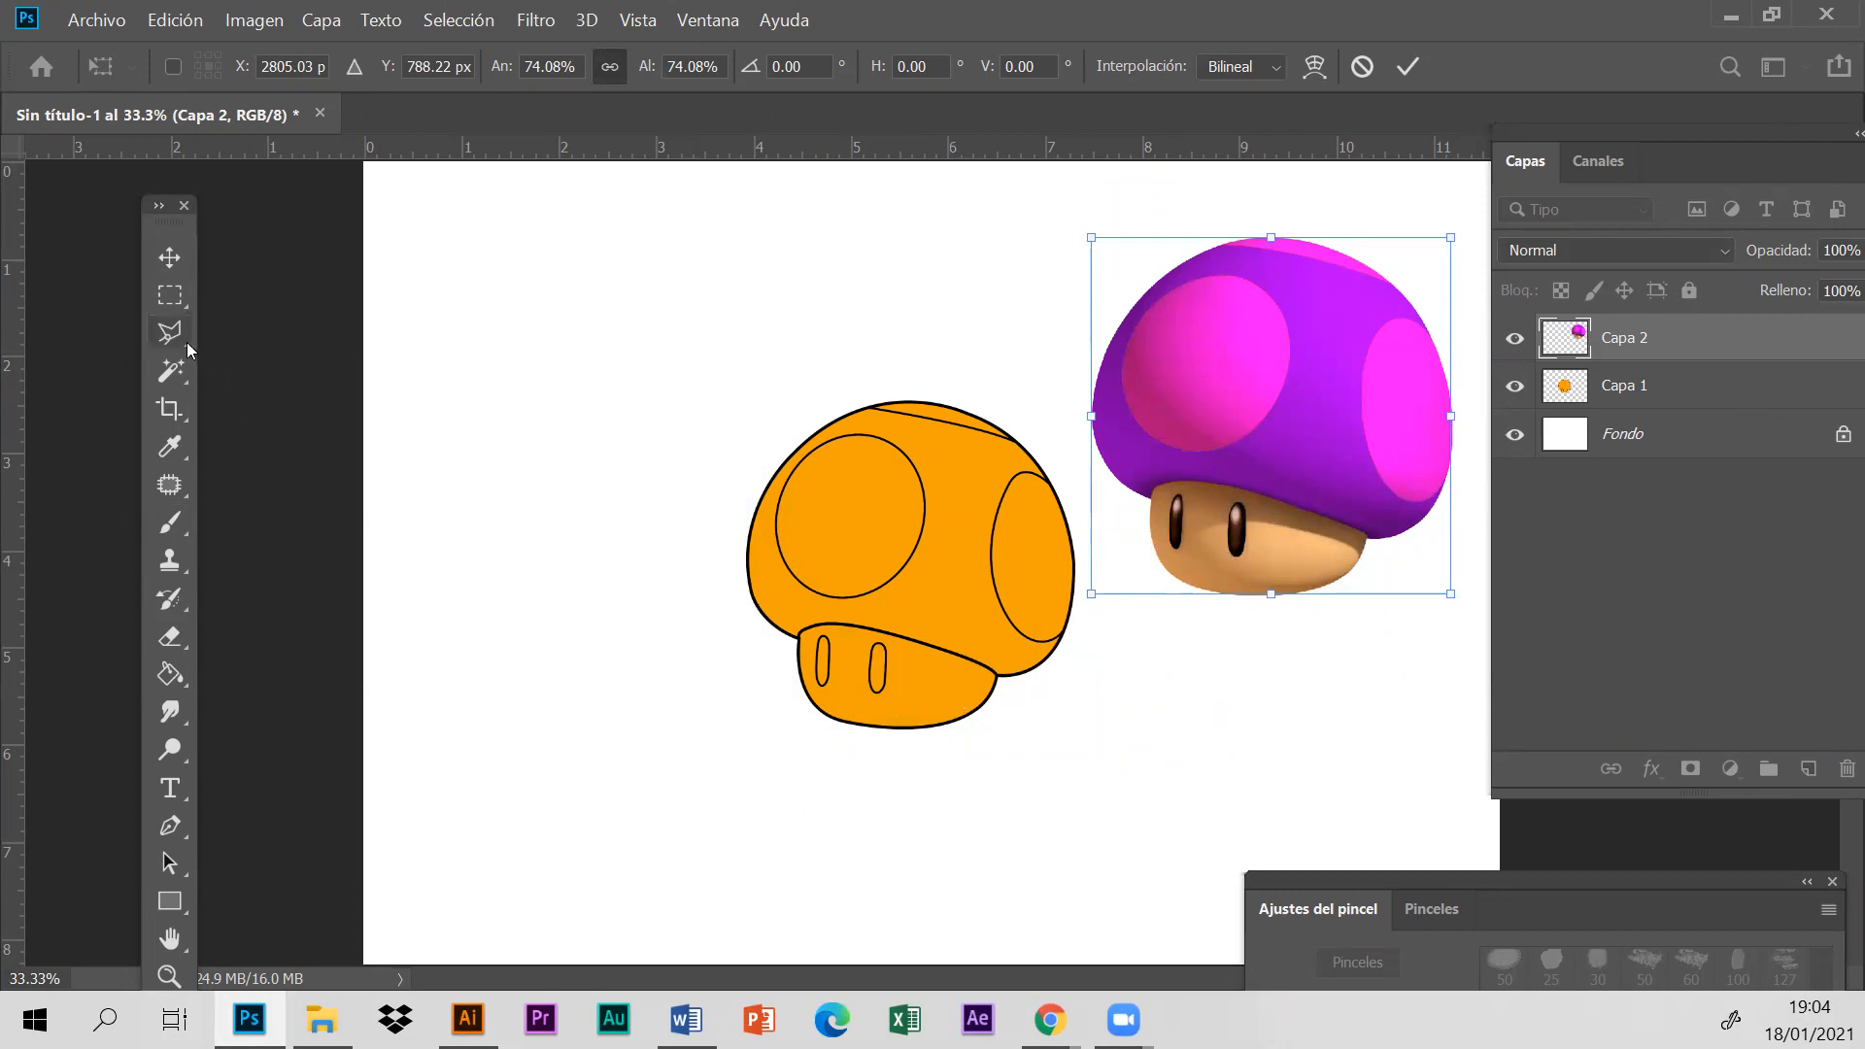
- Select the orange mushroom's stem area on layer Capa 1 with the Magic Wand
{"action": "left_click", "coordinate": [170, 370]}
{"action": "left_click", "coordinate": [294, 396]}
{"action": "left_click", "coordinate": [957, 692]}
{"action": "left_click", "coordinate": [1625, 386]}
{"action": "left_click", "coordinate": [939, 679]}
{"action": "left_click", "coordinate": [941, 682]}
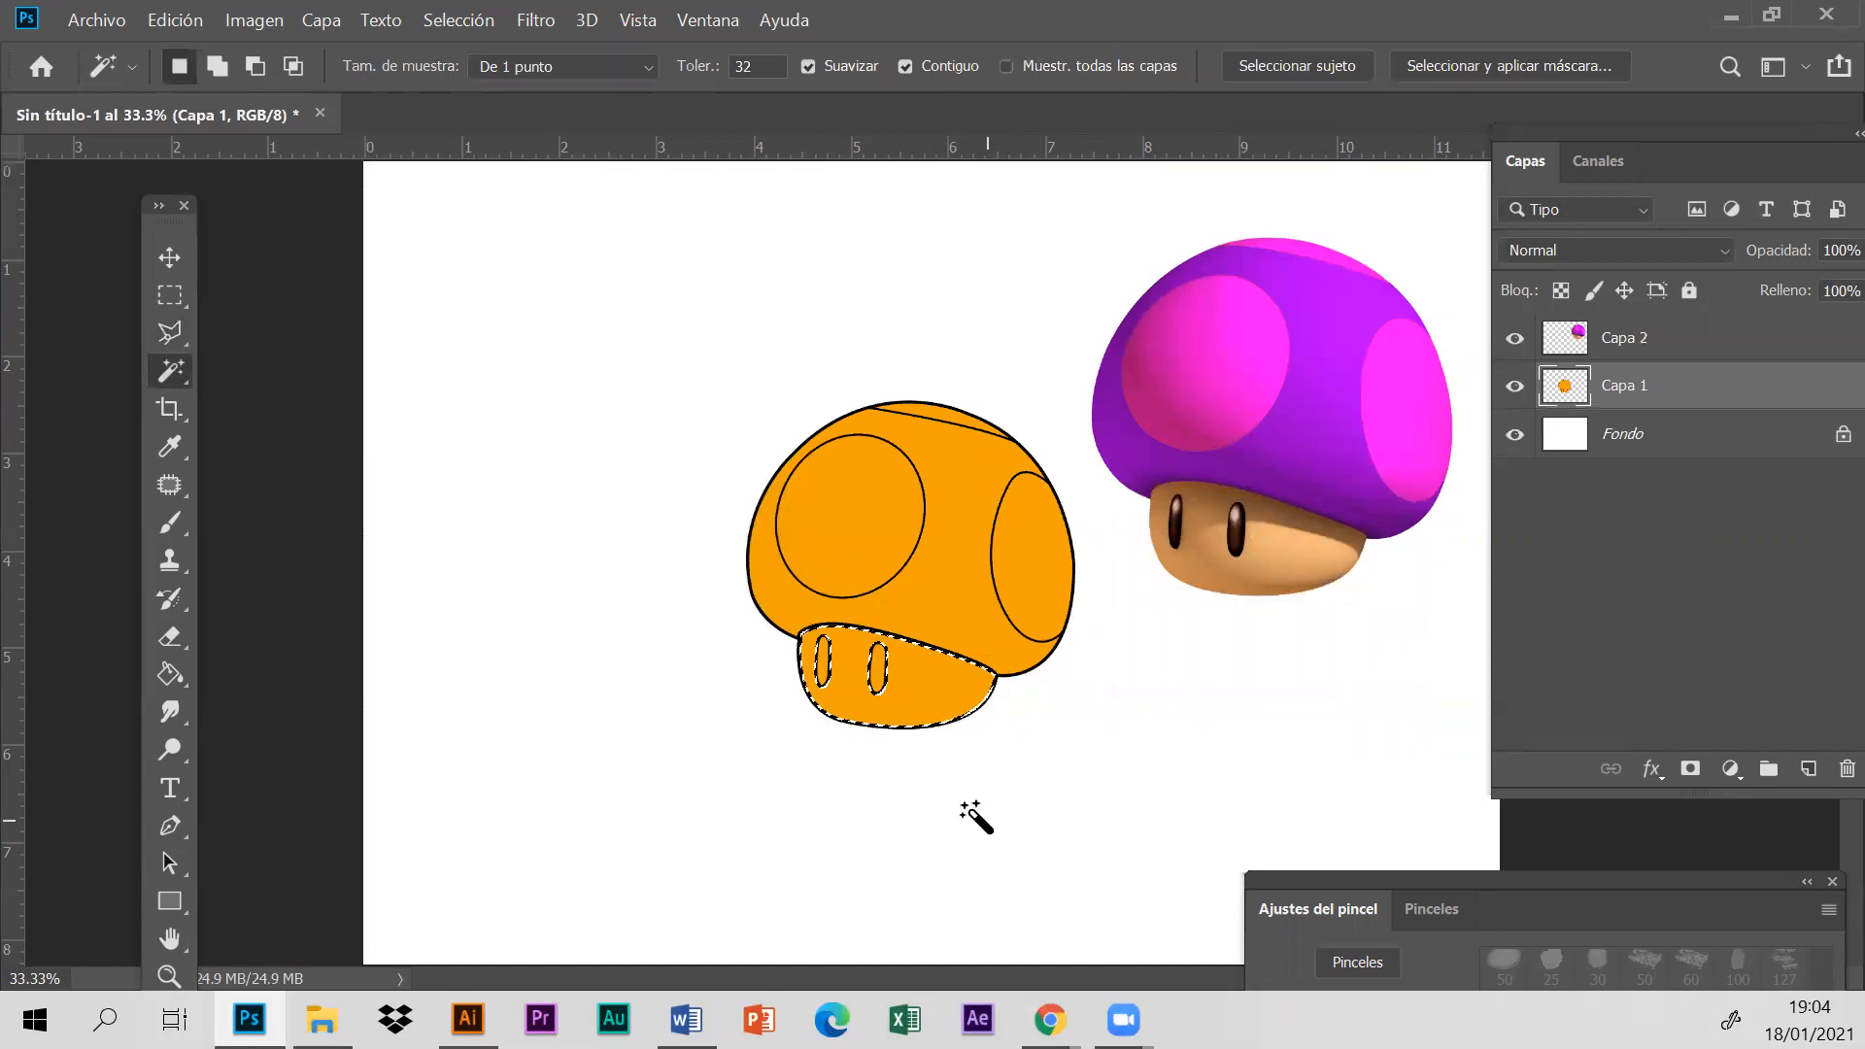
- Sample the reference mushroom's peach stem colour as the foreground colour and reposition the tool palette so its colour swatches show
{"action": "left_click", "coordinate": [168, 974]}
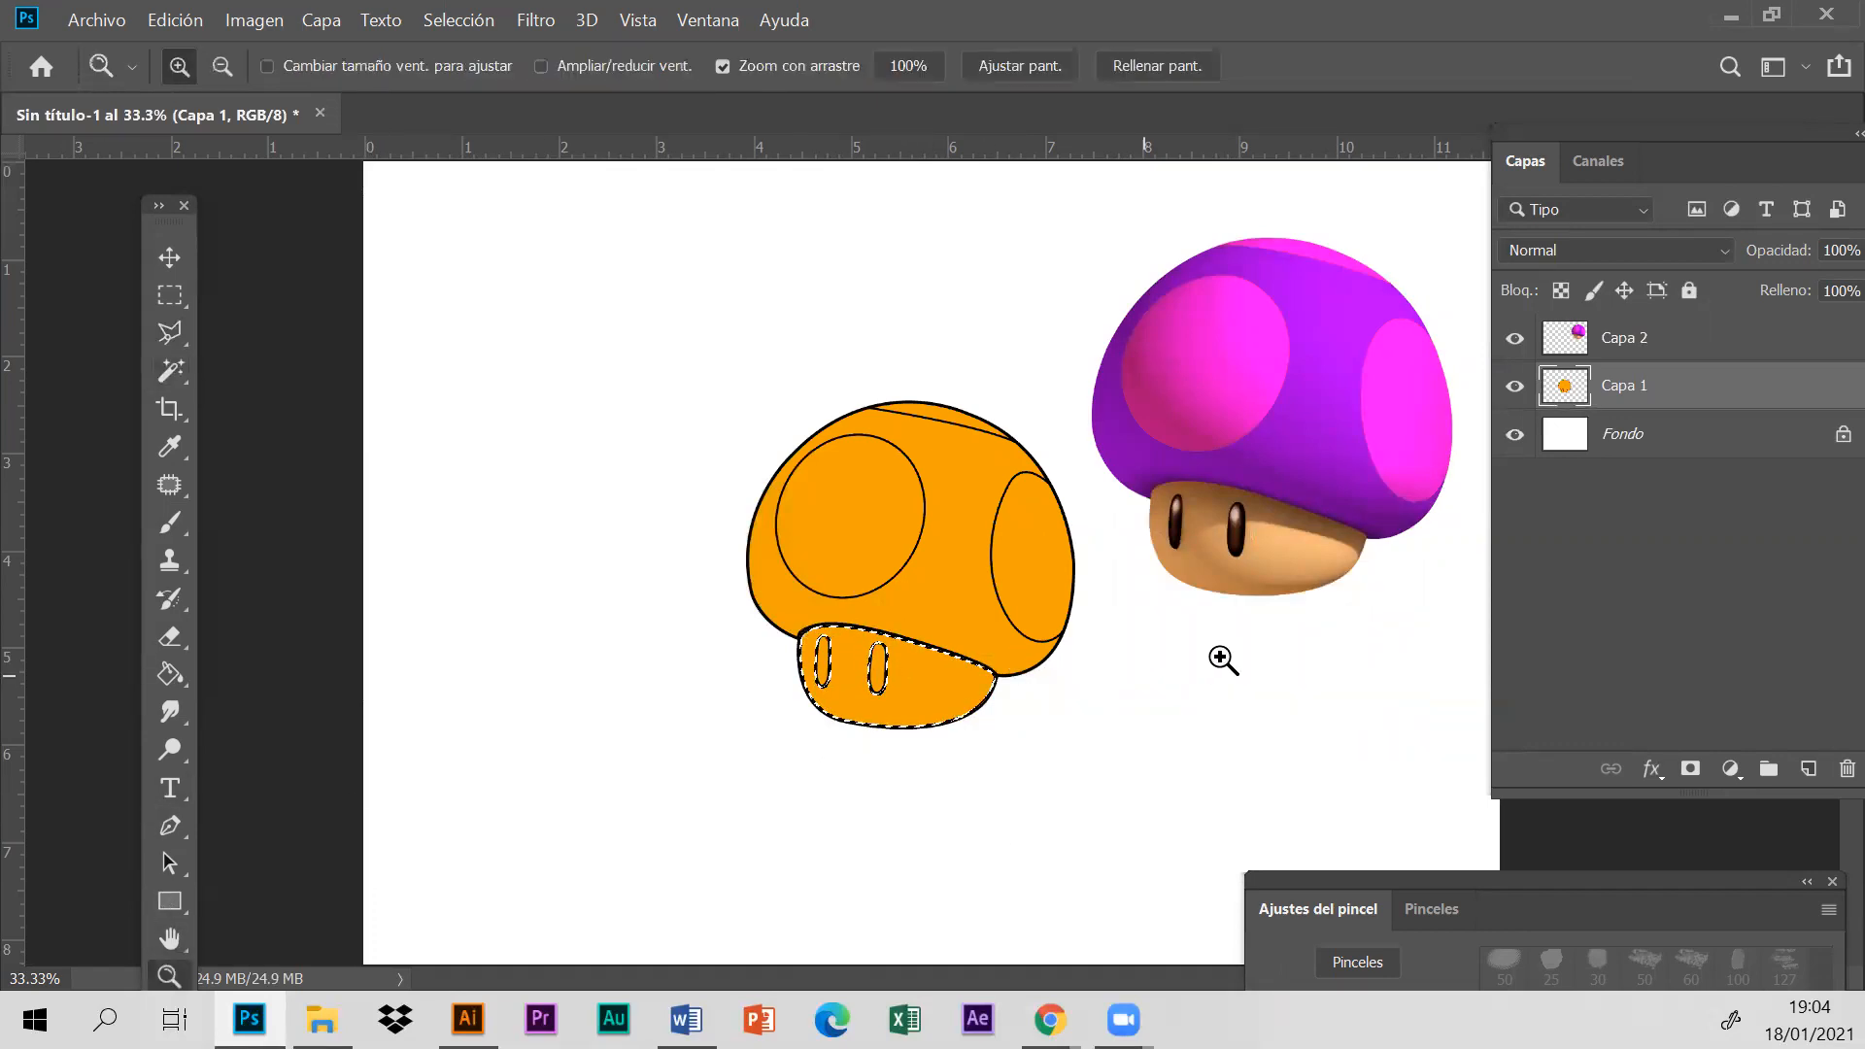
{"action": "left_click", "coordinate": [1226, 656]}
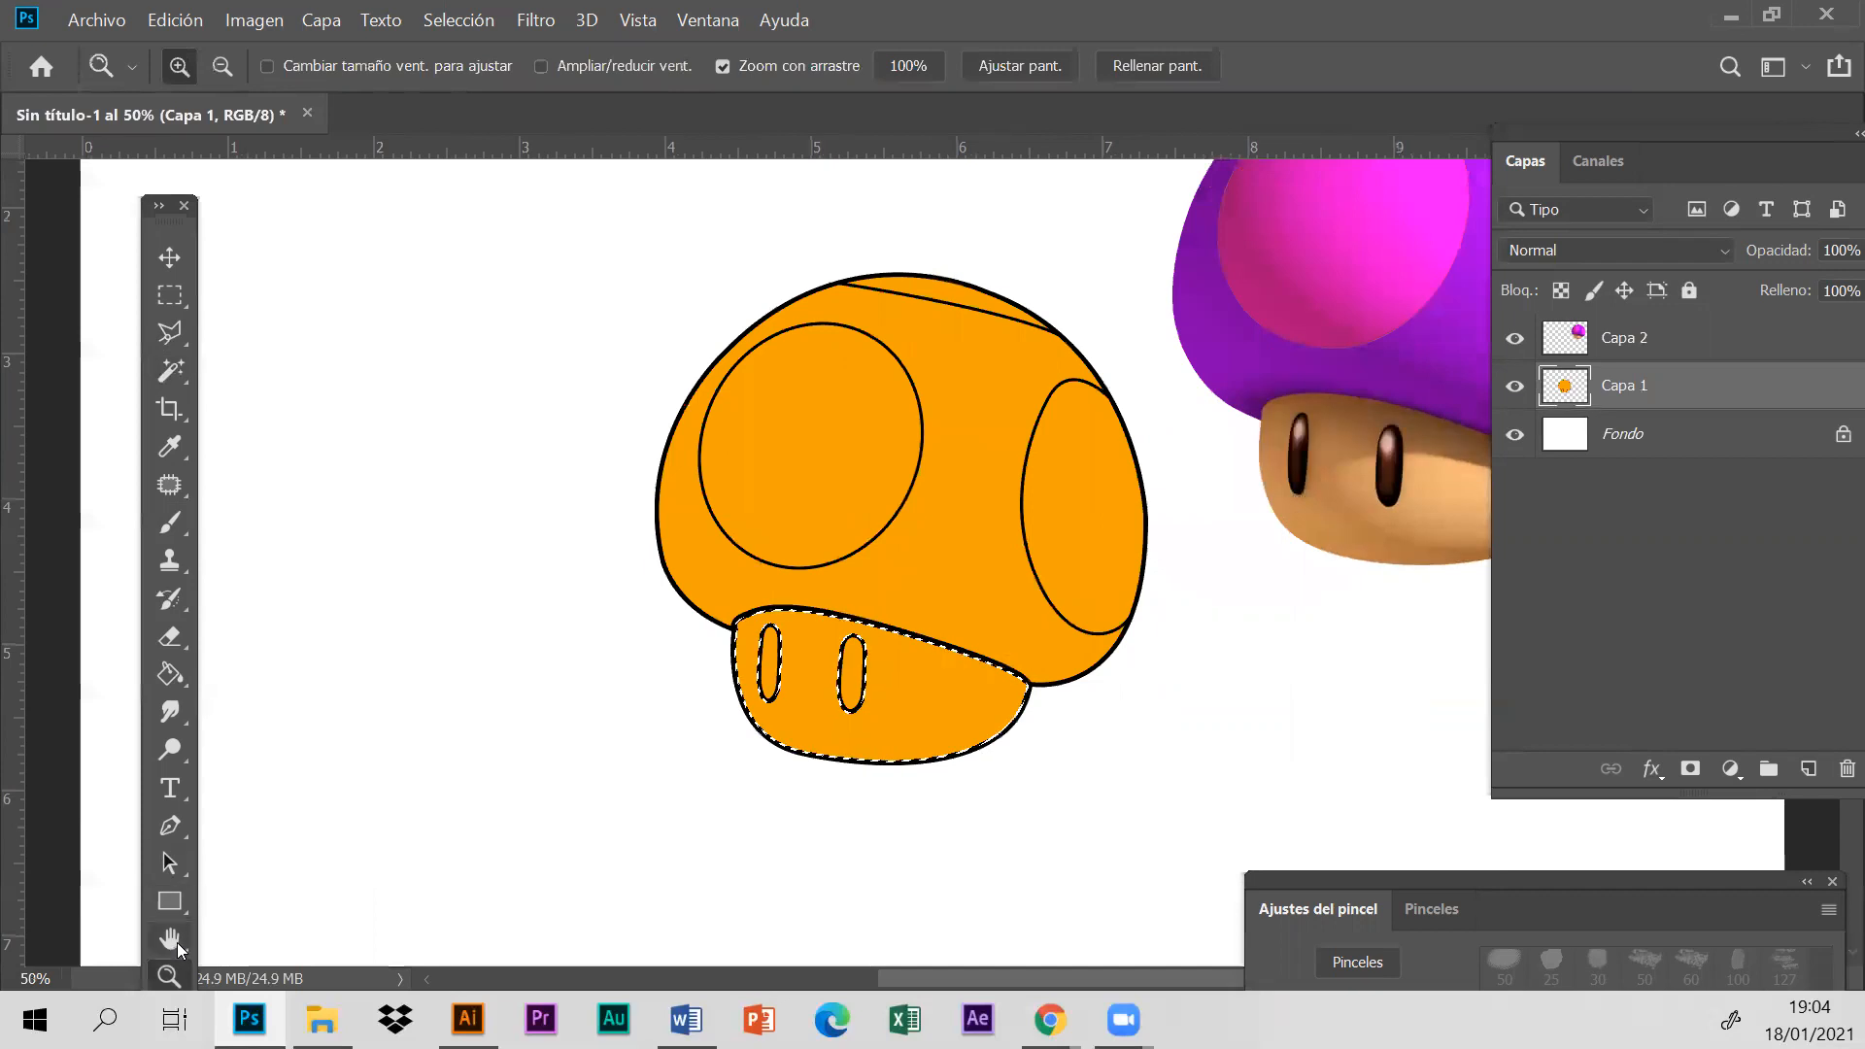
{"action": "left_click", "coordinate": [169, 938]}
{"action": "left_click_drag", "start_coordinate": [754, 587], "coordinate": [700, 534]}
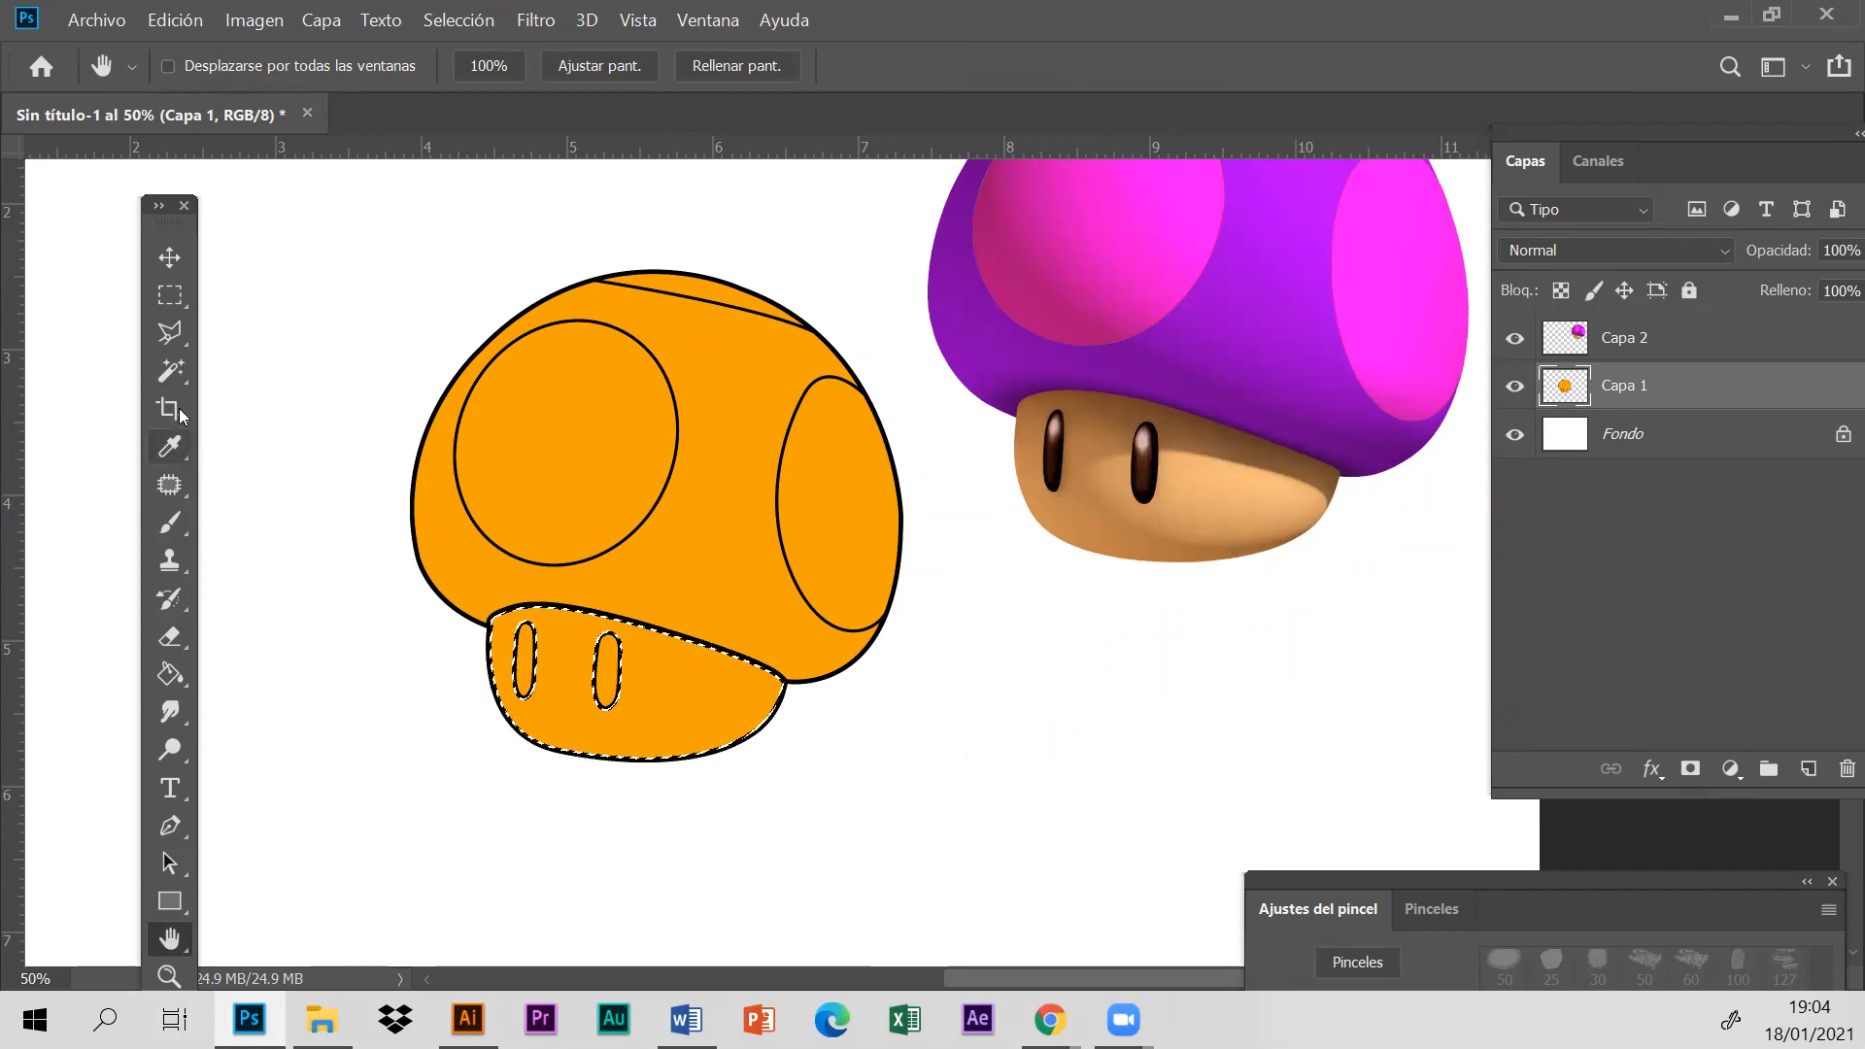
{"action": "left_click", "coordinate": [170, 446]}
{"action": "left_click", "coordinate": [1245, 507]}
{"action": "left_click_drag", "start_coordinate": [143, 249], "coordinate": [211, 60]}
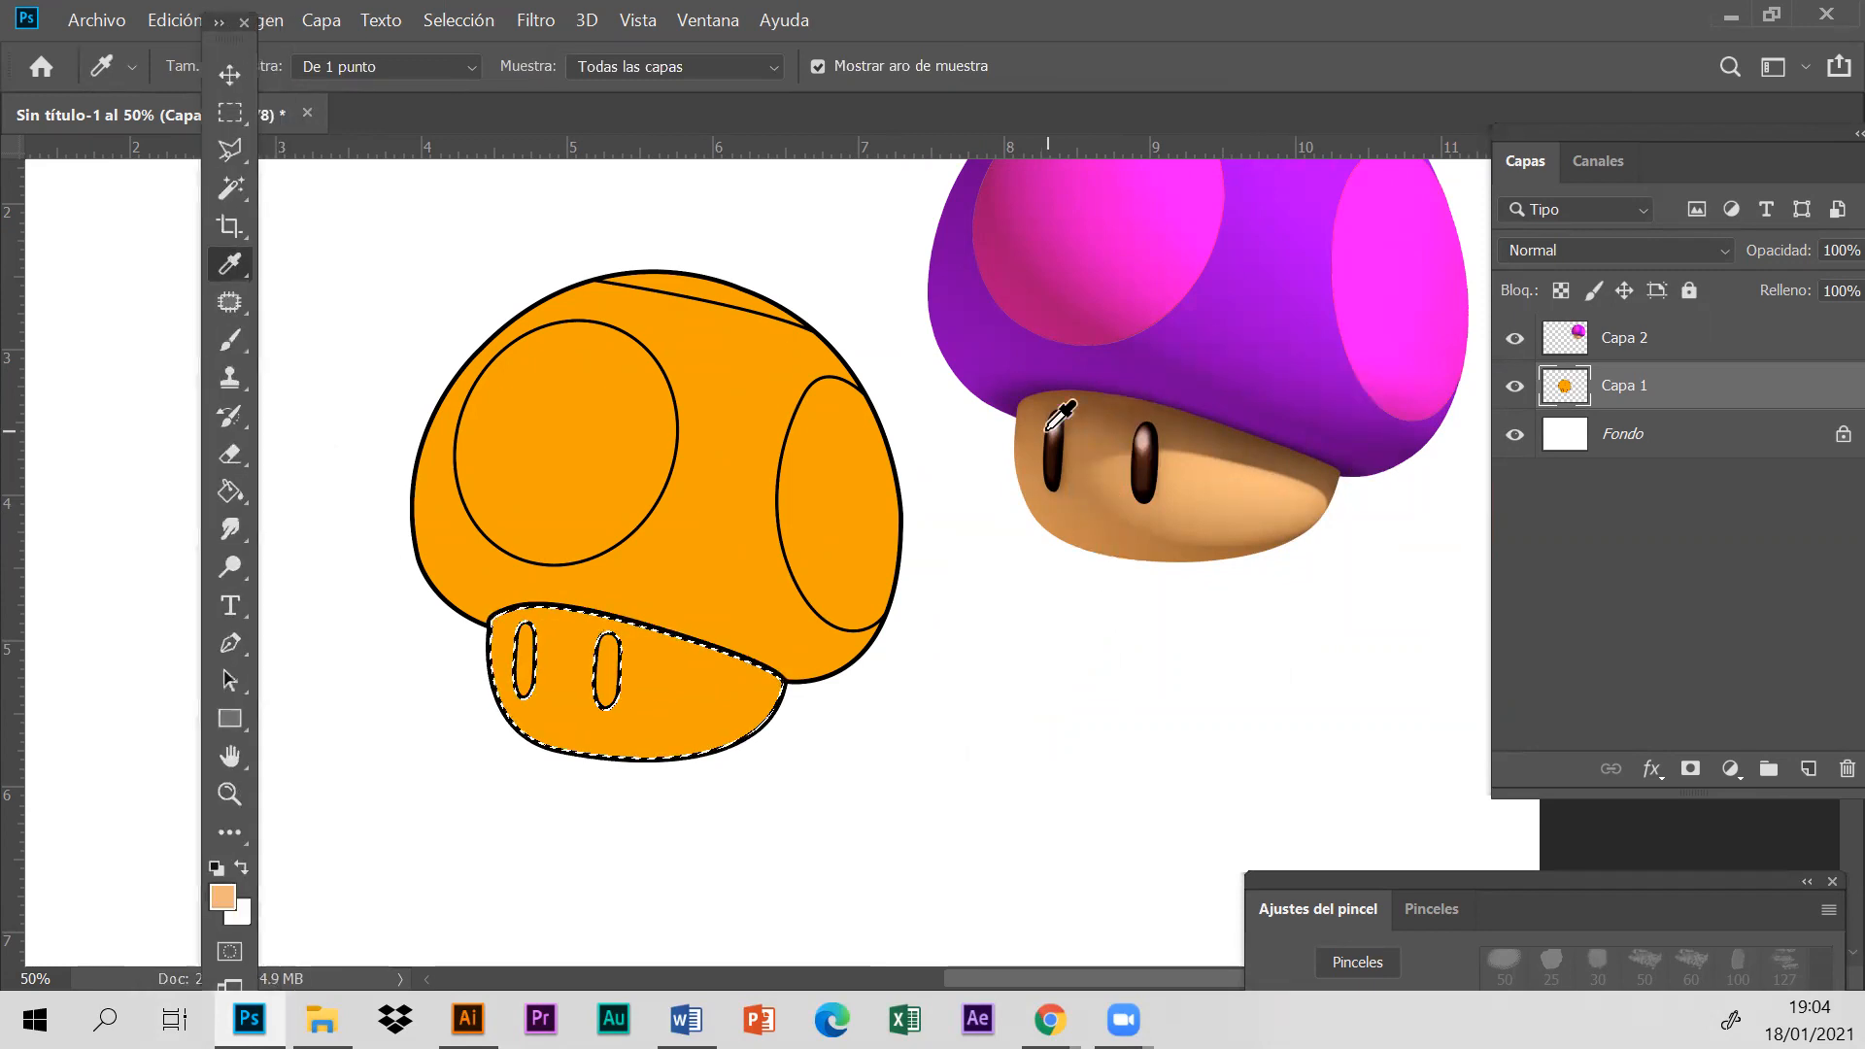
- Clear the stem selection and resample the light peach tone from the reference stem on layer Capa 2
{"action": "left_click", "coordinate": [455, 20]}
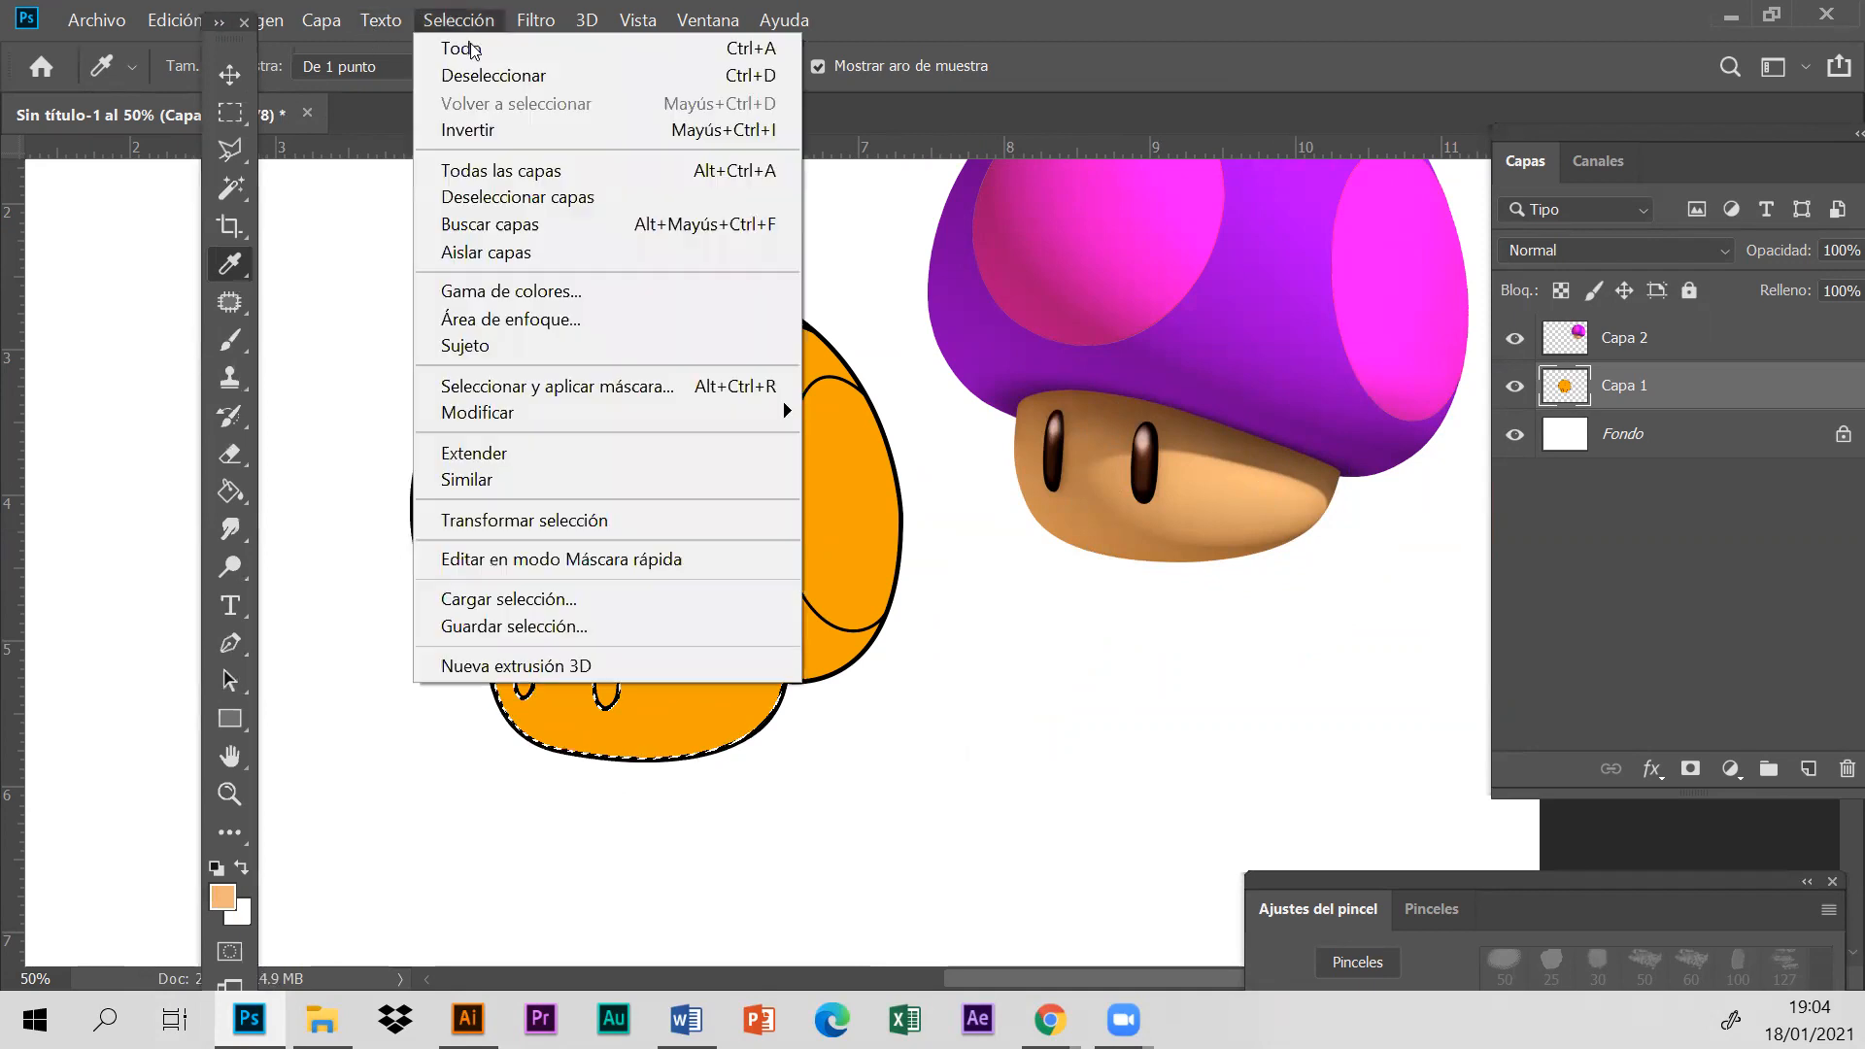
{"action": "left_click", "coordinate": [476, 75]}
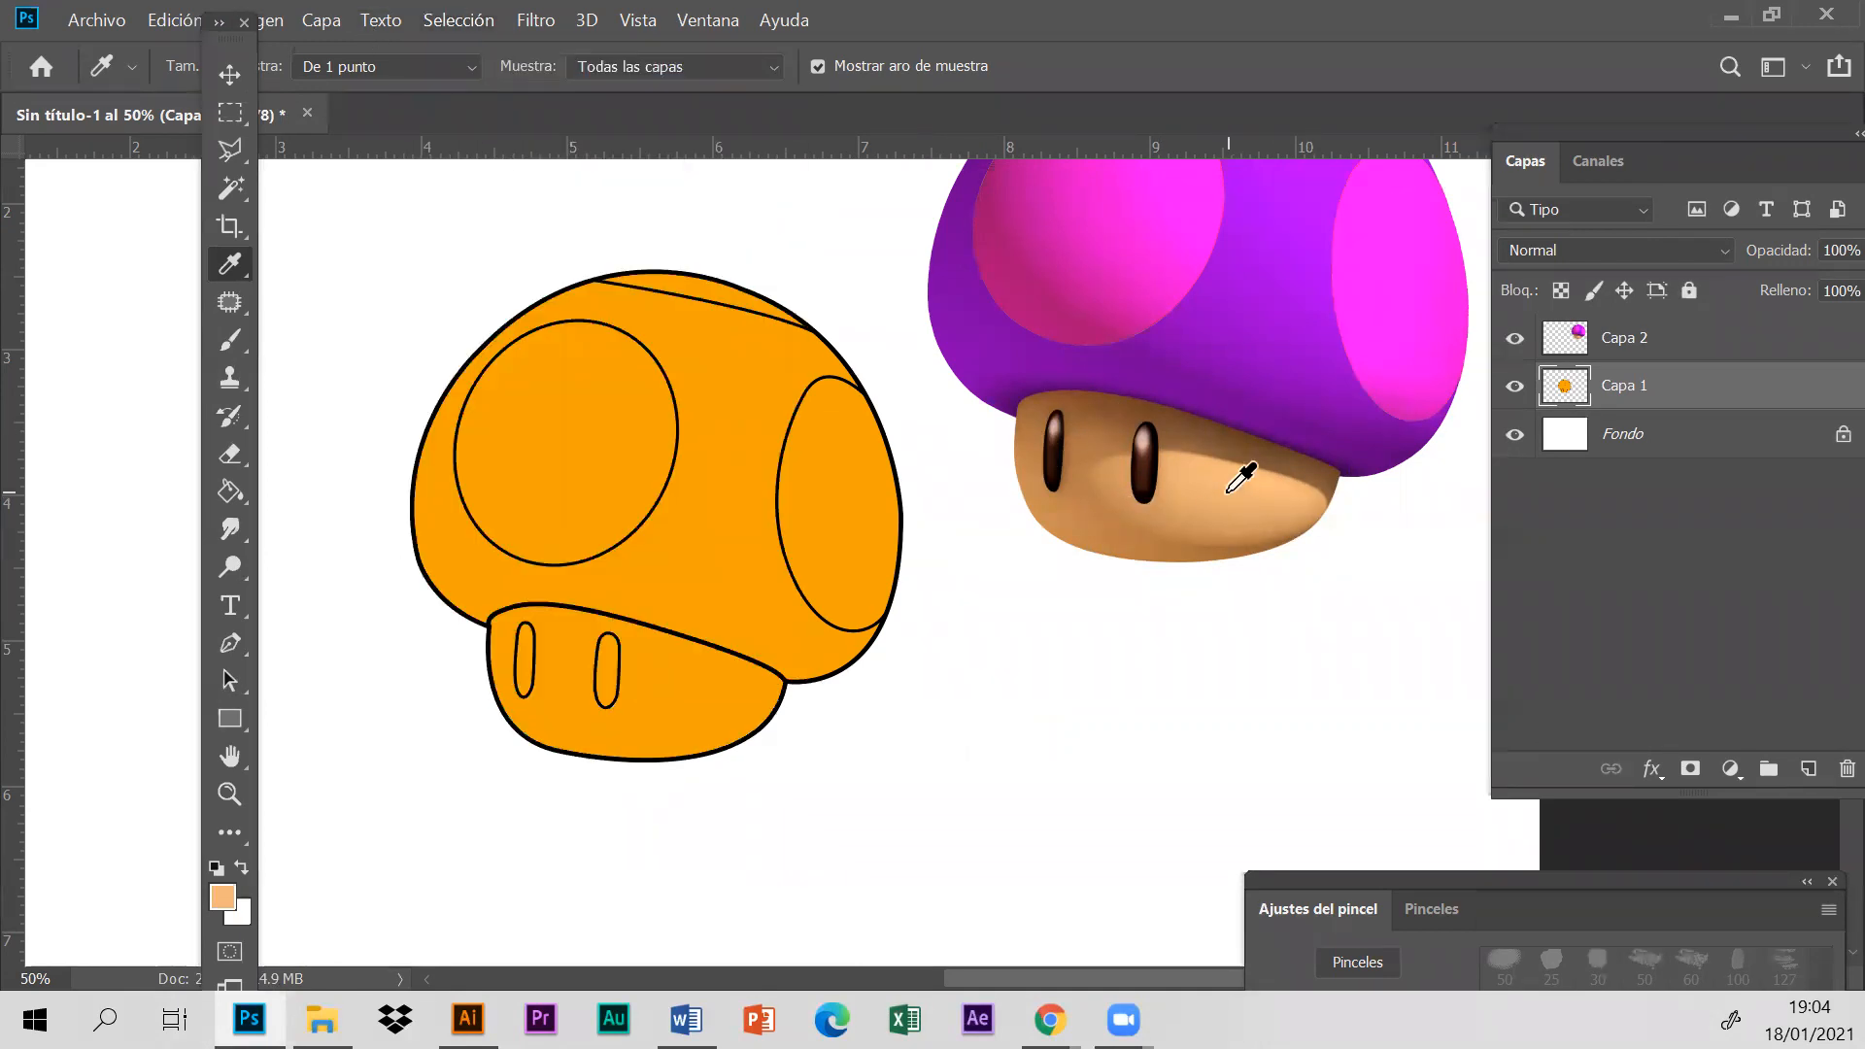
{"action": "left_click", "coordinate": [1710, 348]}
{"action": "left_click_drag", "start_coordinate": [1252, 474], "coordinate": [1195, 476]}
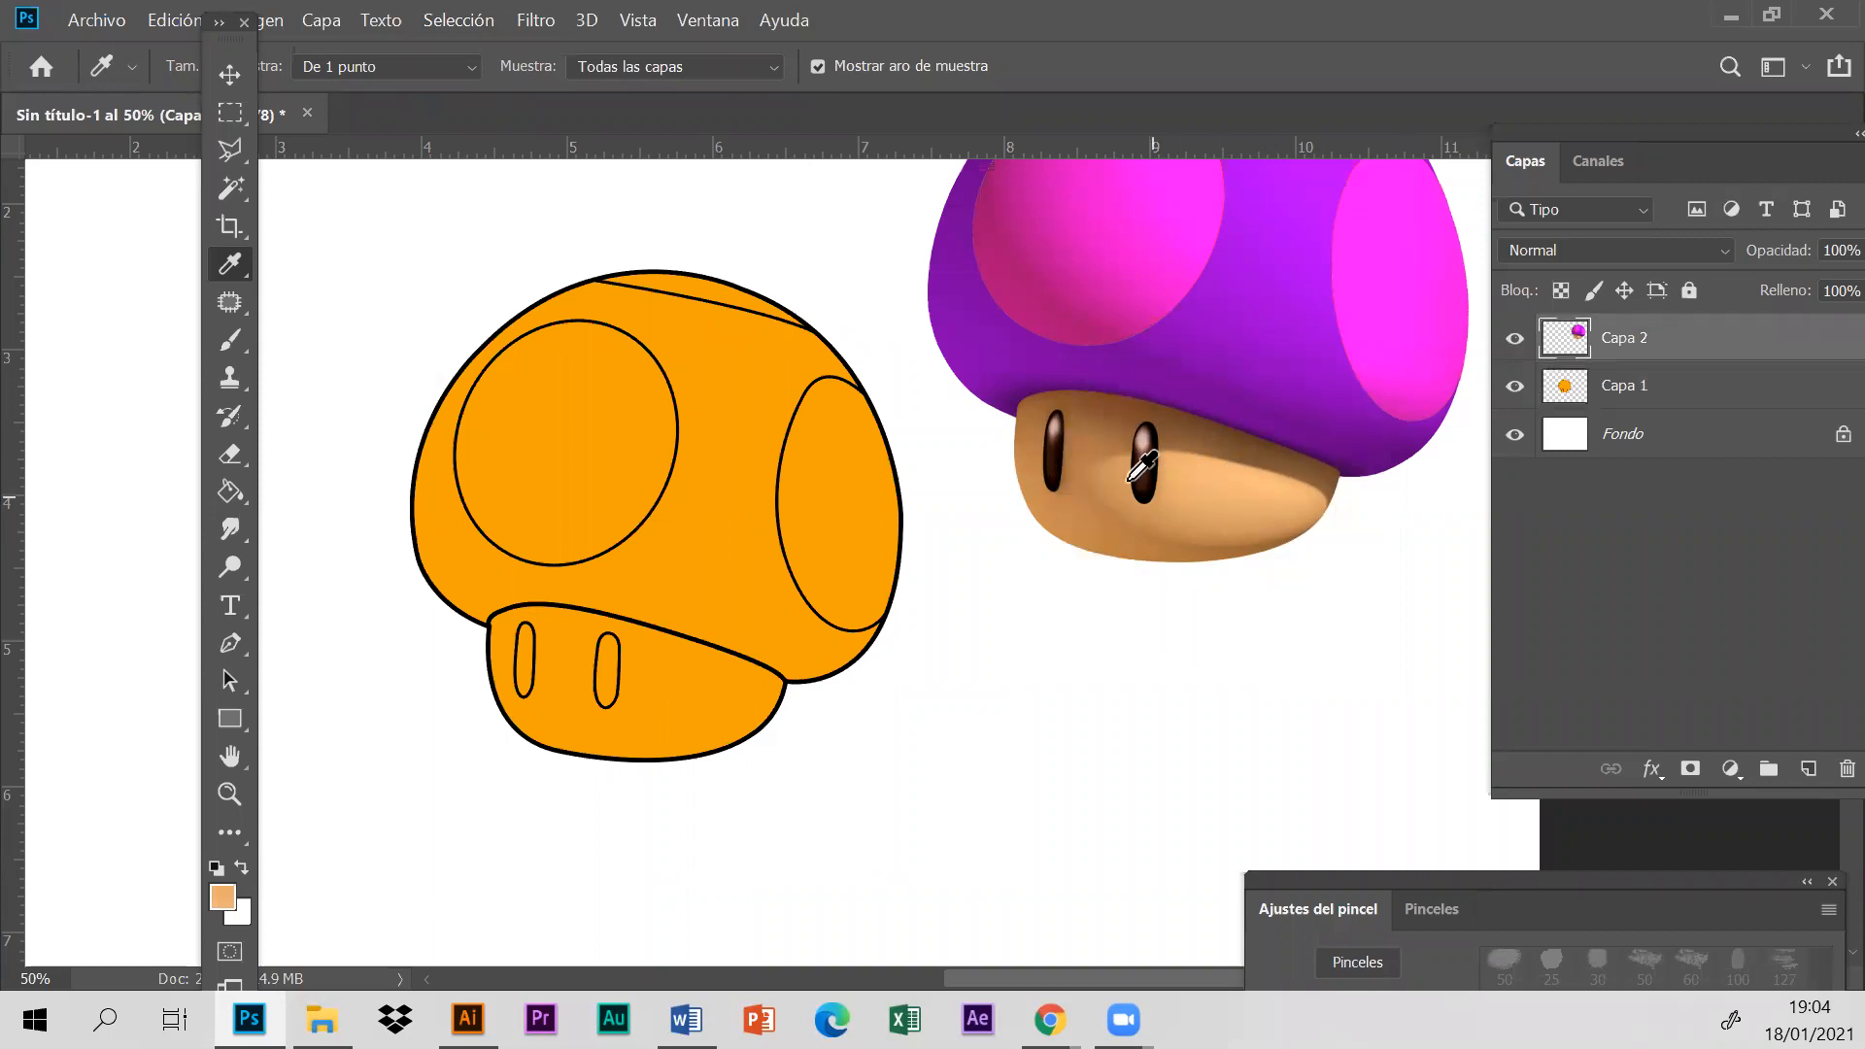
{"action": "left_click", "coordinate": [1203, 489]}
{"action": "left_click", "coordinate": [1244, 478]}
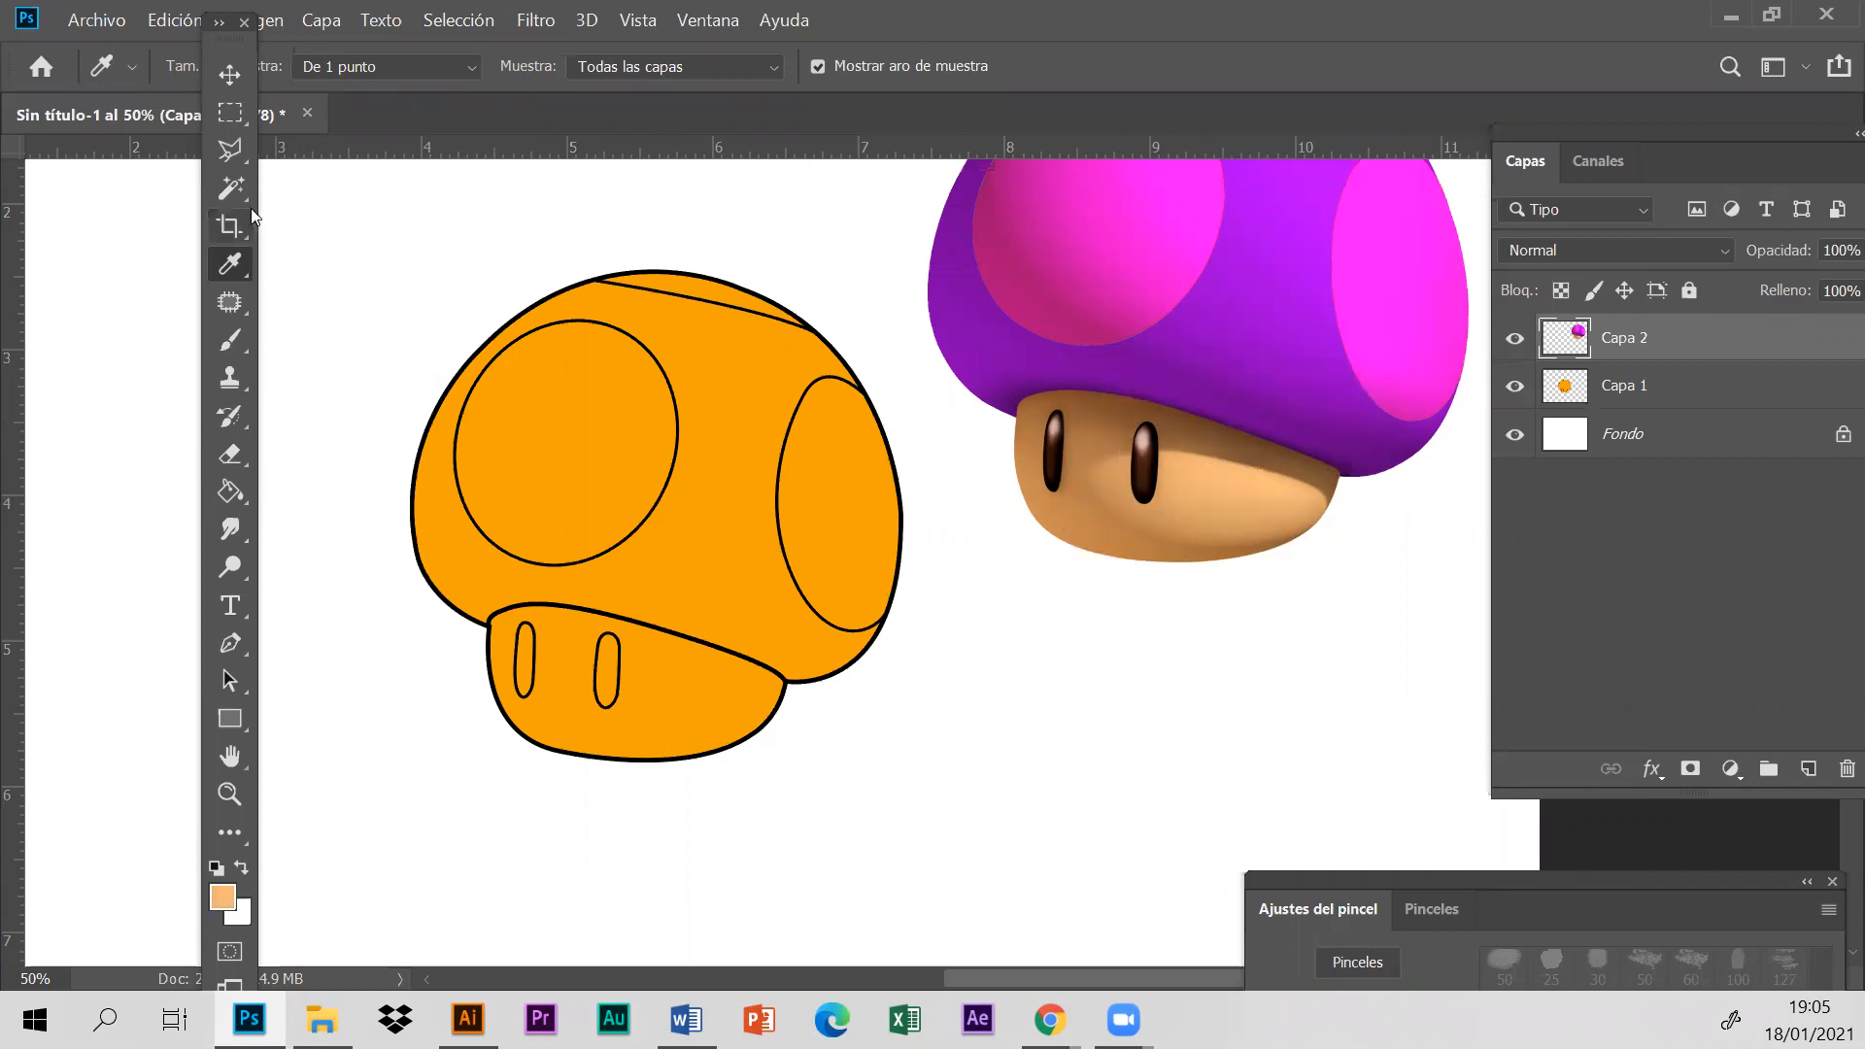
- Reselect the orange mushroom's stem on layer Capa 1 with the Magic Wand, leaving out the eyes
{"action": "left_click", "coordinate": [231, 187]}
{"action": "left_click", "coordinate": [1673, 408]}
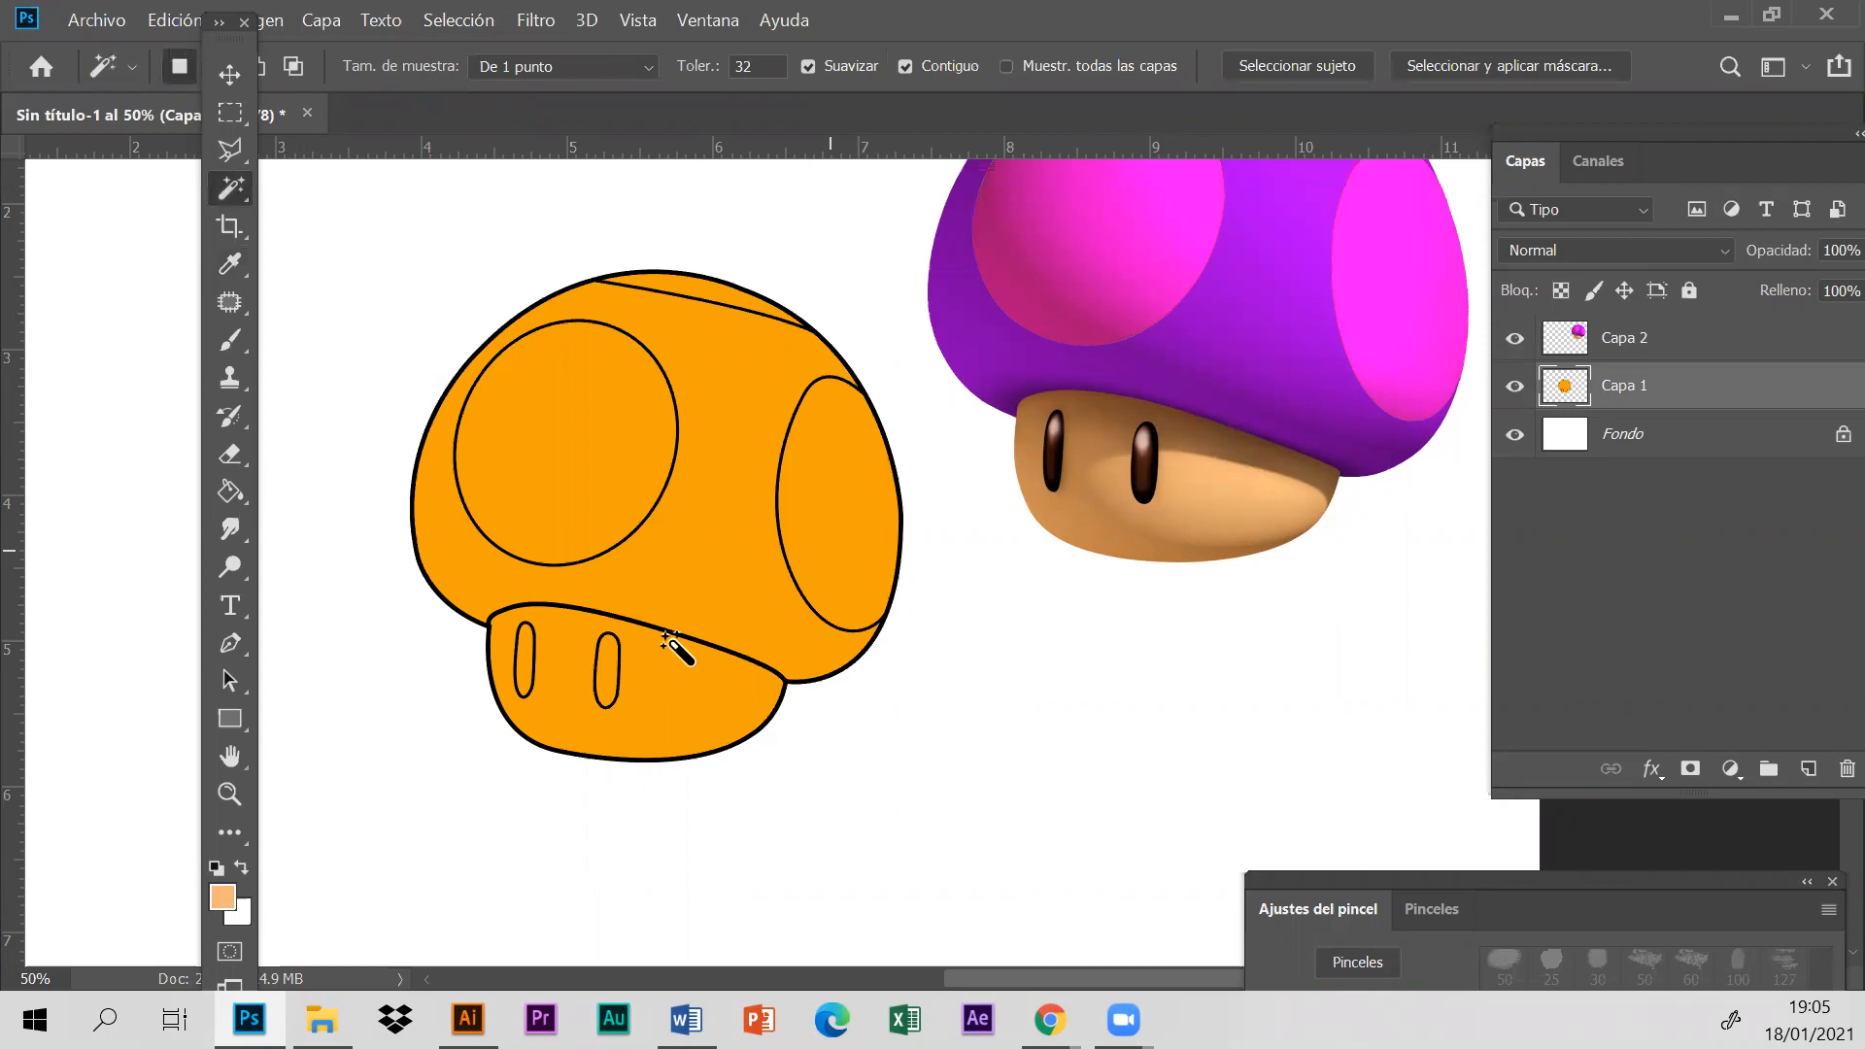
{"action": "left_click", "coordinate": [724, 685]}
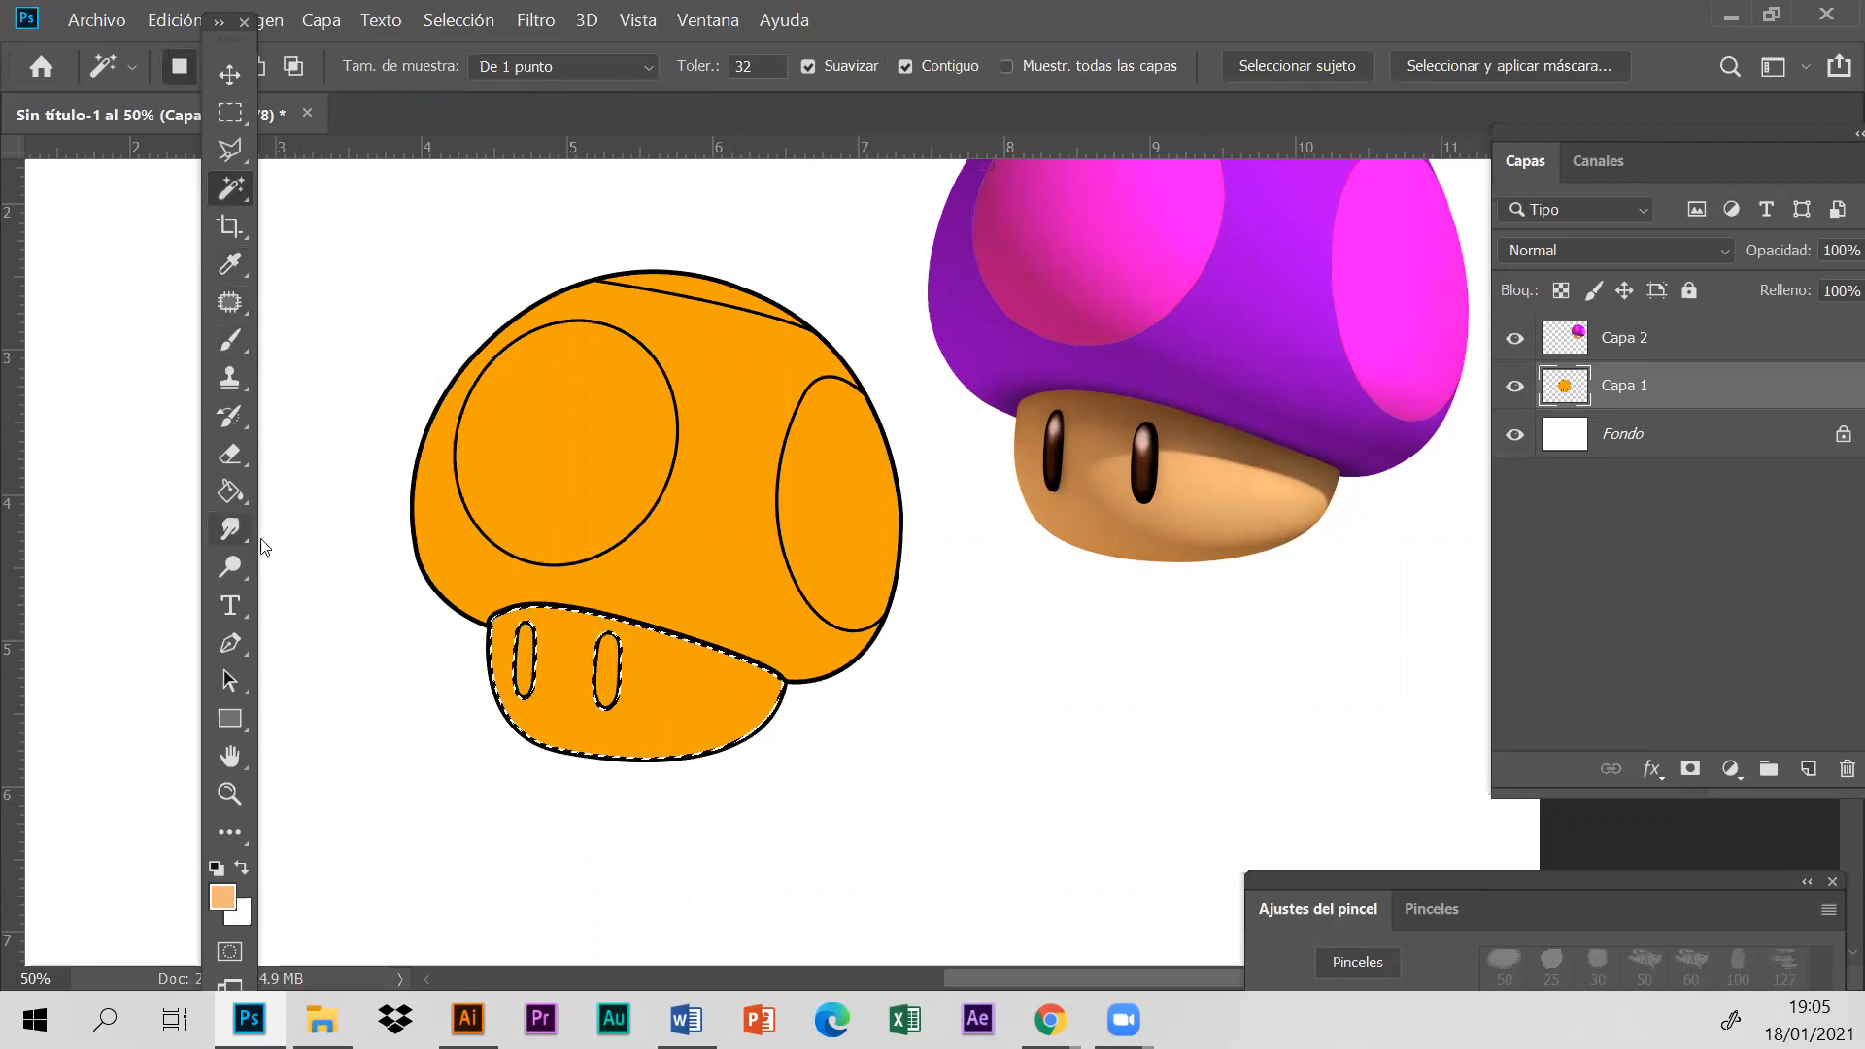
- Try filling the selected stem directly on layer Capa 1 with the sampled peach, and undo the fill
{"action": "left_click", "coordinate": [231, 492]}
{"action": "left_click", "coordinate": [882, 565]}
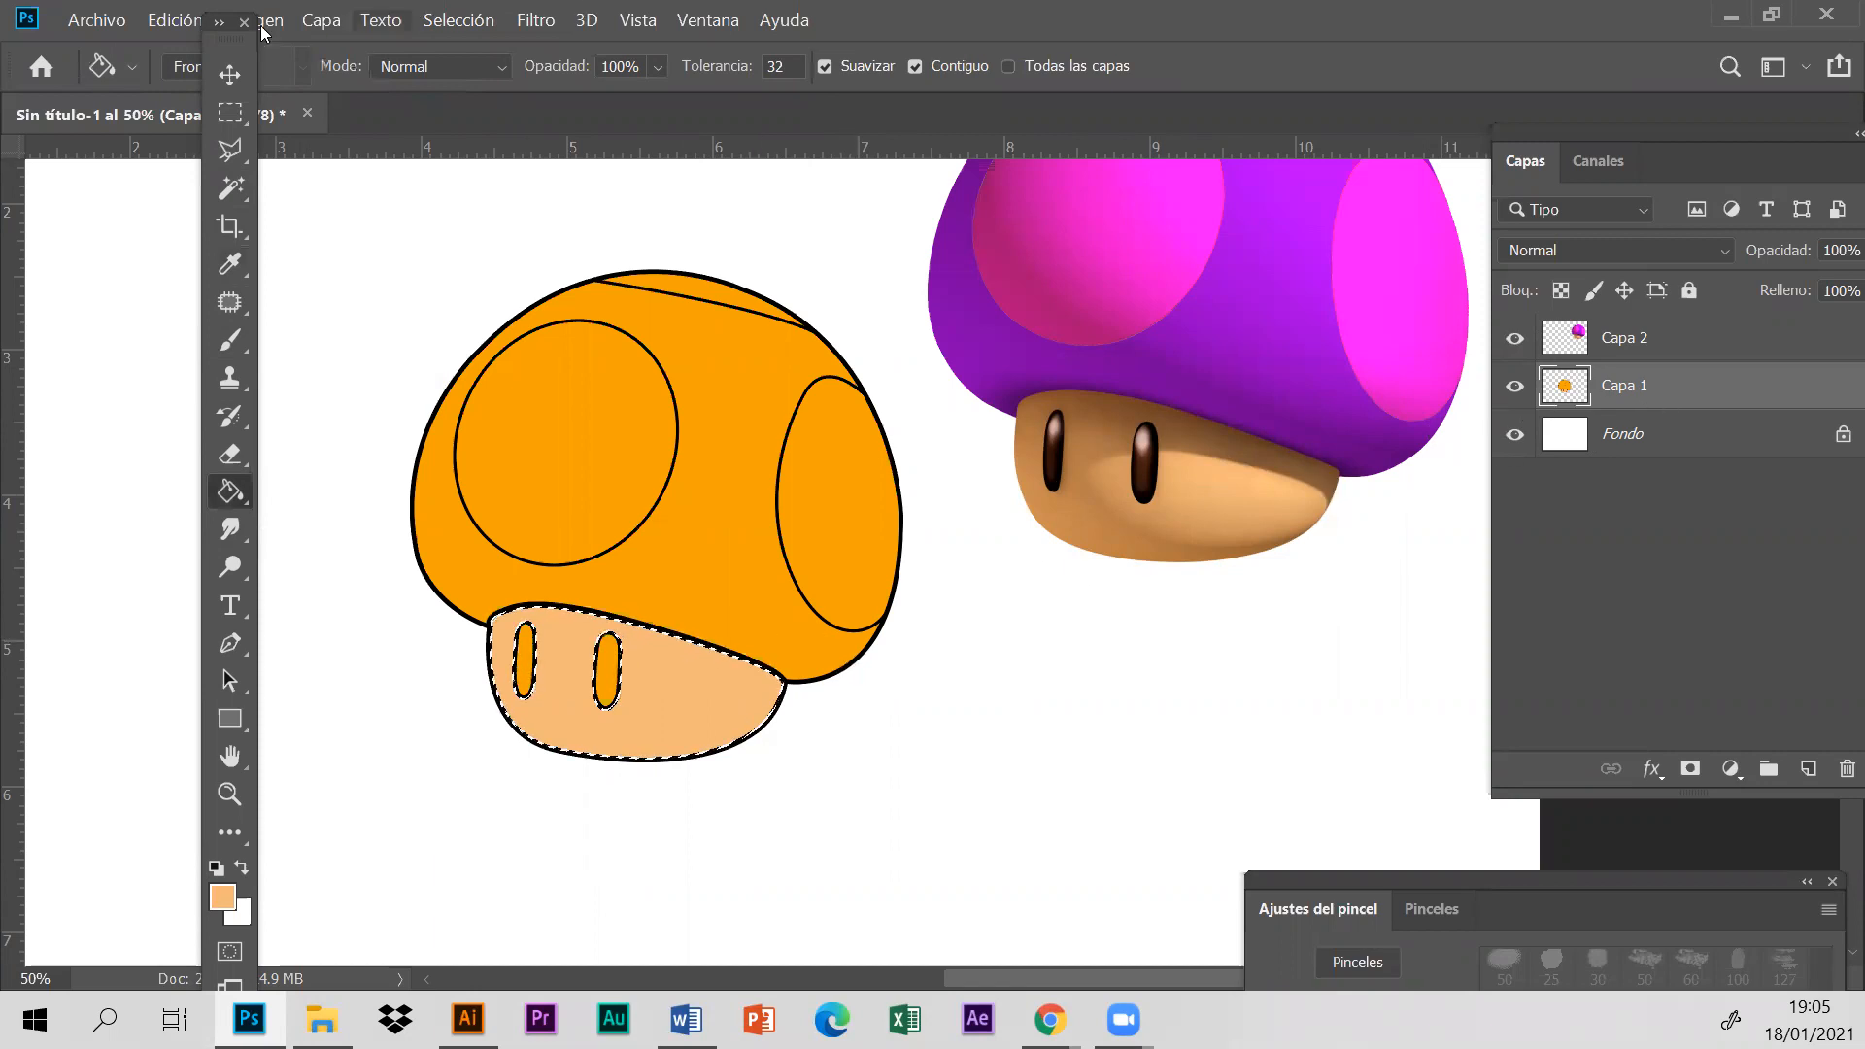
{"action": "left_click", "coordinate": [175, 19]}
{"action": "left_click", "coordinate": [249, 43]}
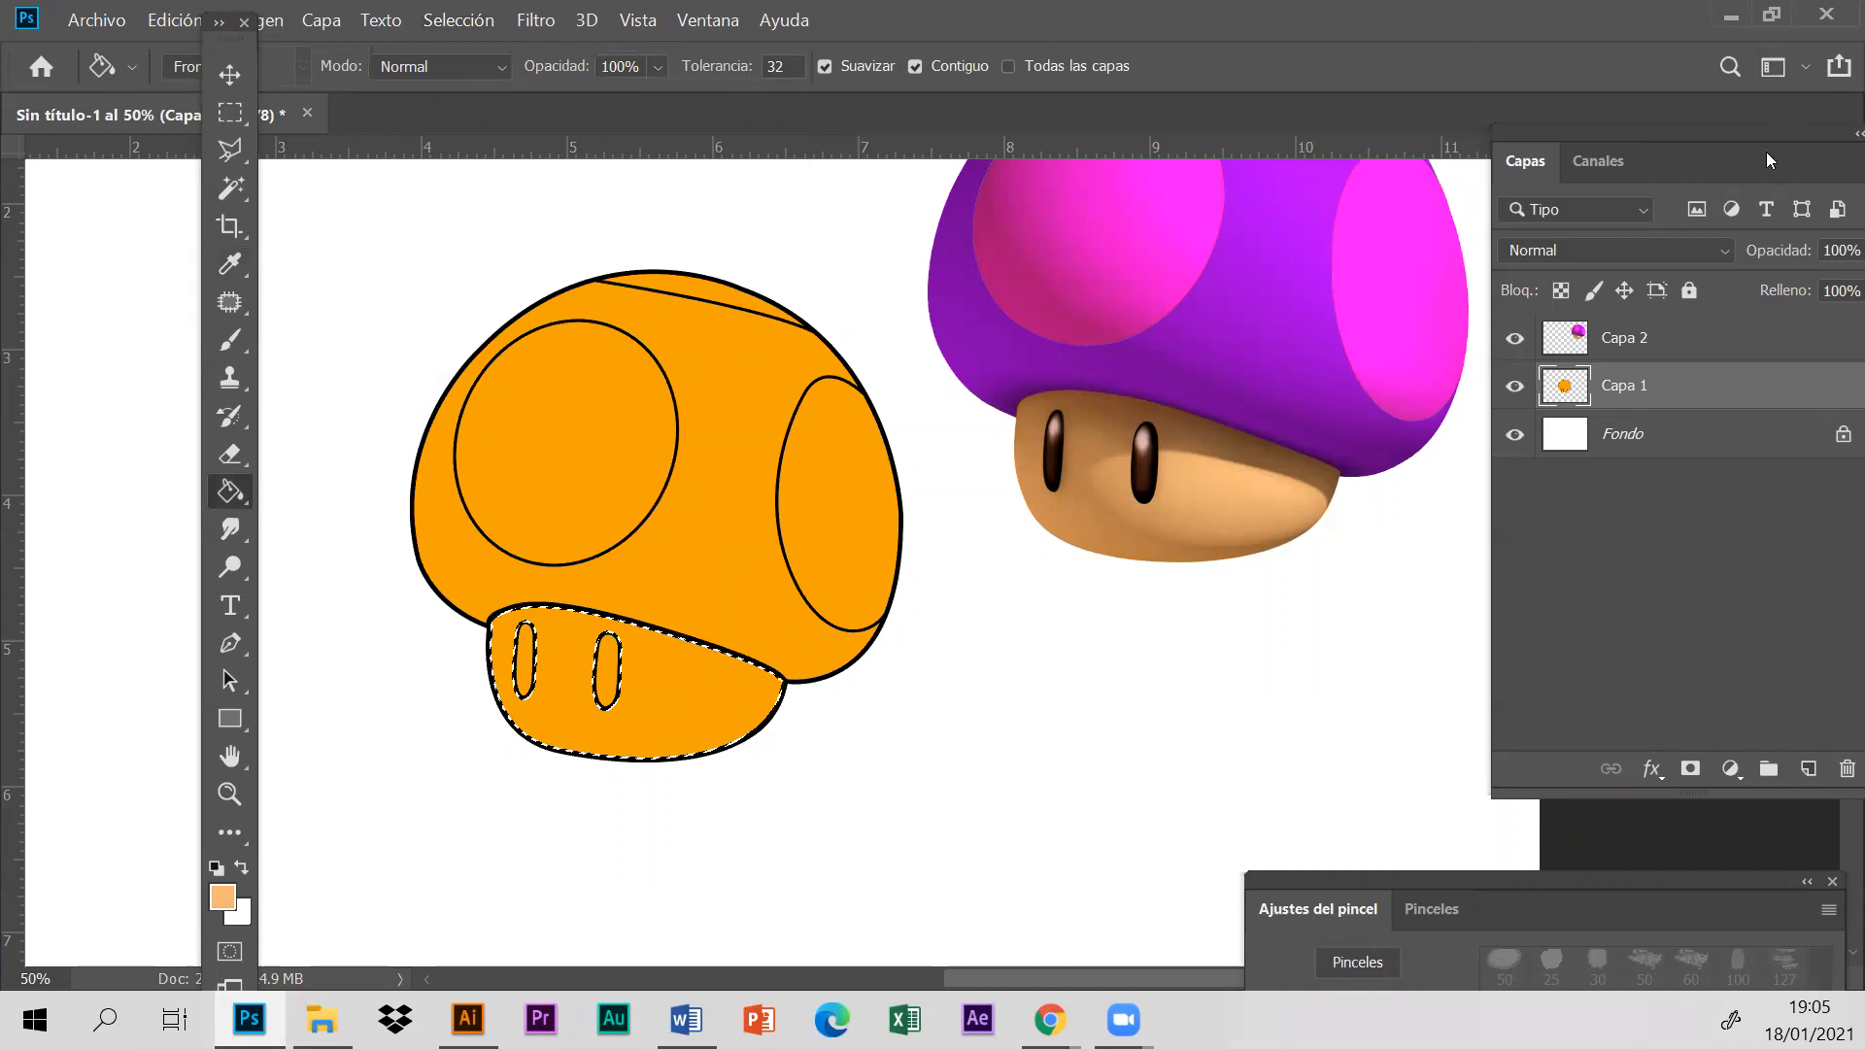
- Fill the selected stem with the sampled peach on a new layer above Capa 1, and clear the selection
{"action": "left_click_drag", "start_coordinate": [1766, 155], "coordinate": [1656, 135]}
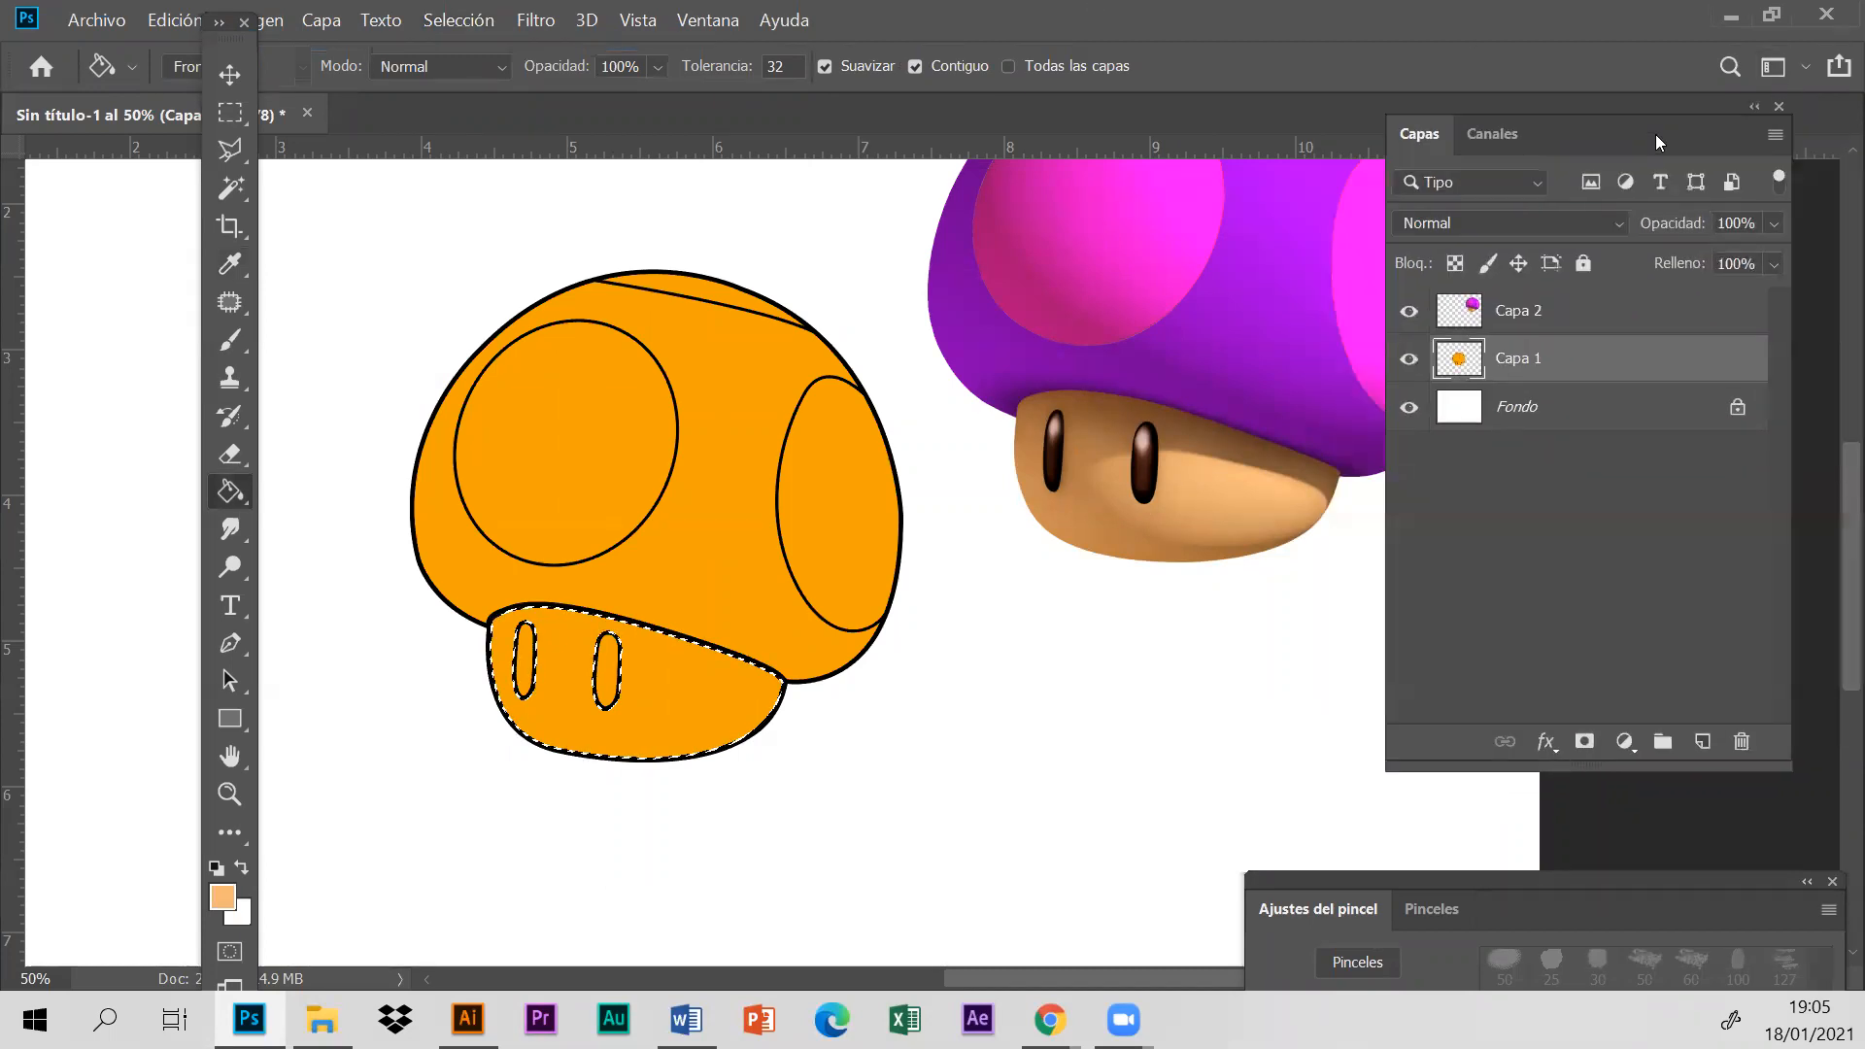
{"action": "left_click", "coordinate": [1702, 743]}
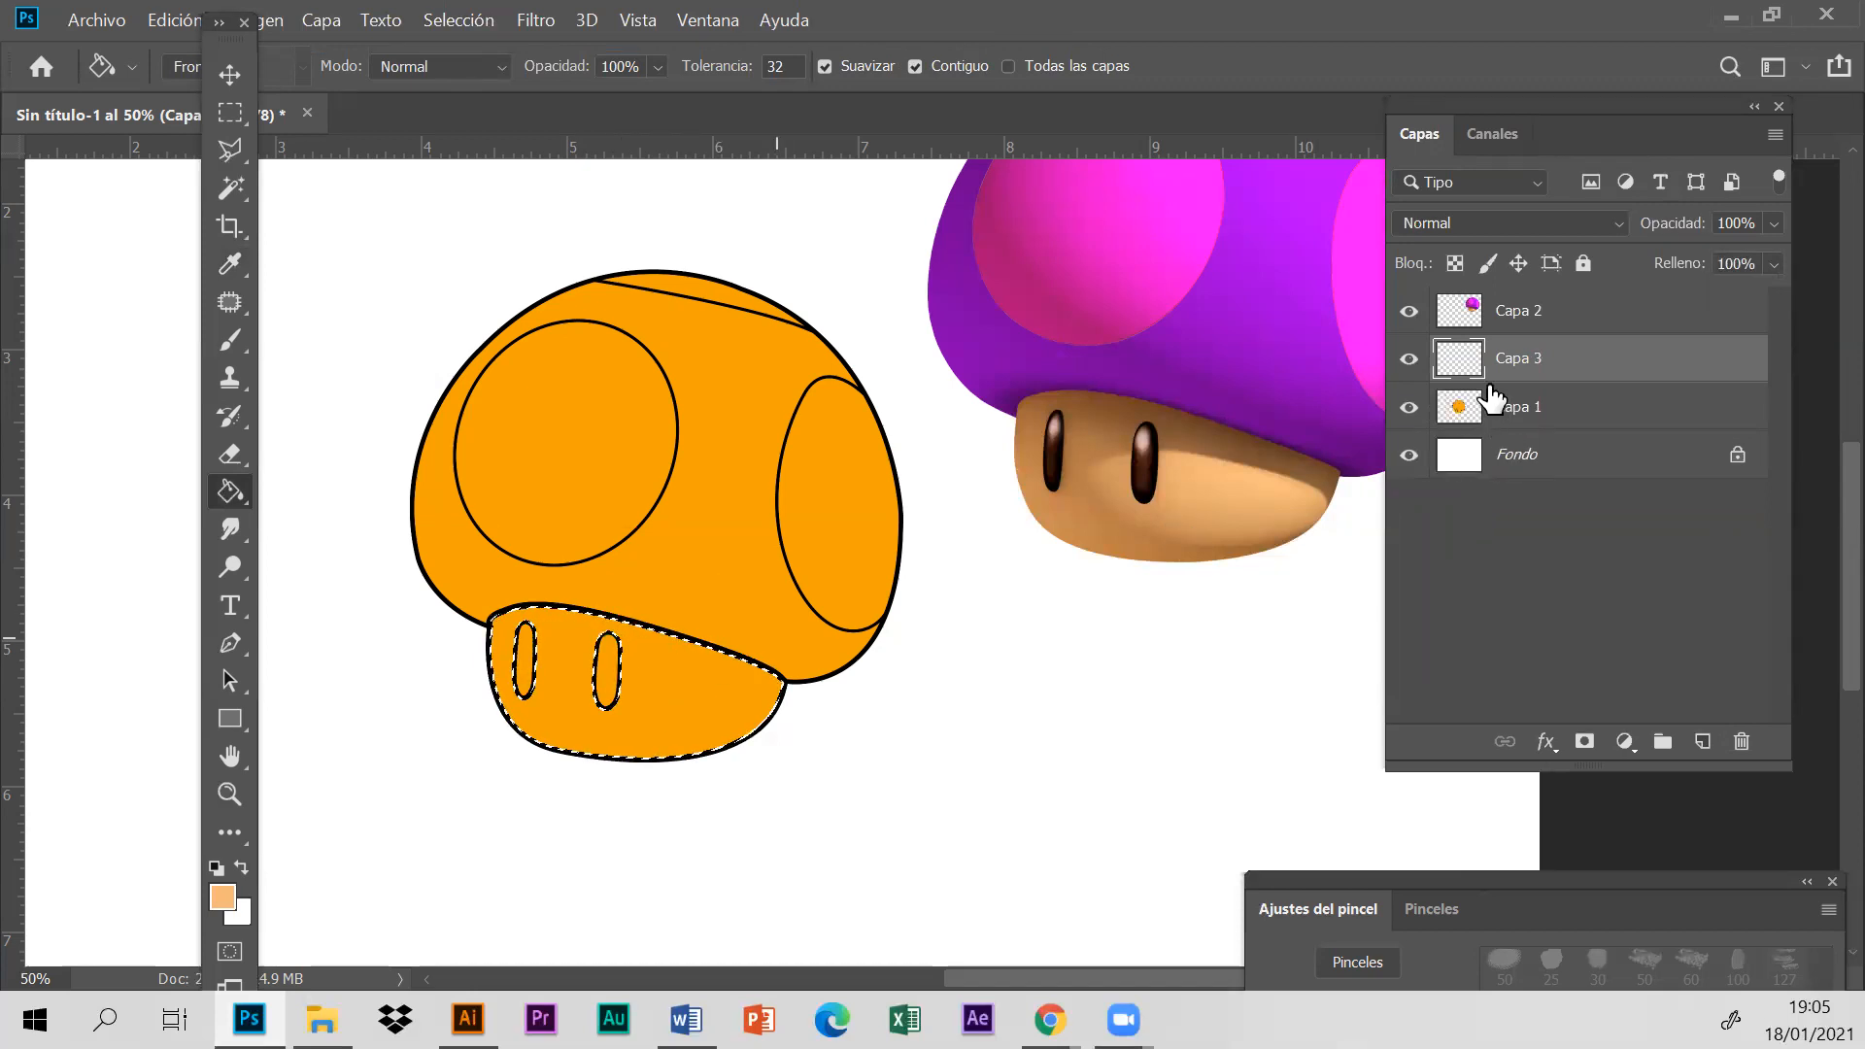
{"action": "left_click", "coordinate": [646, 661]}
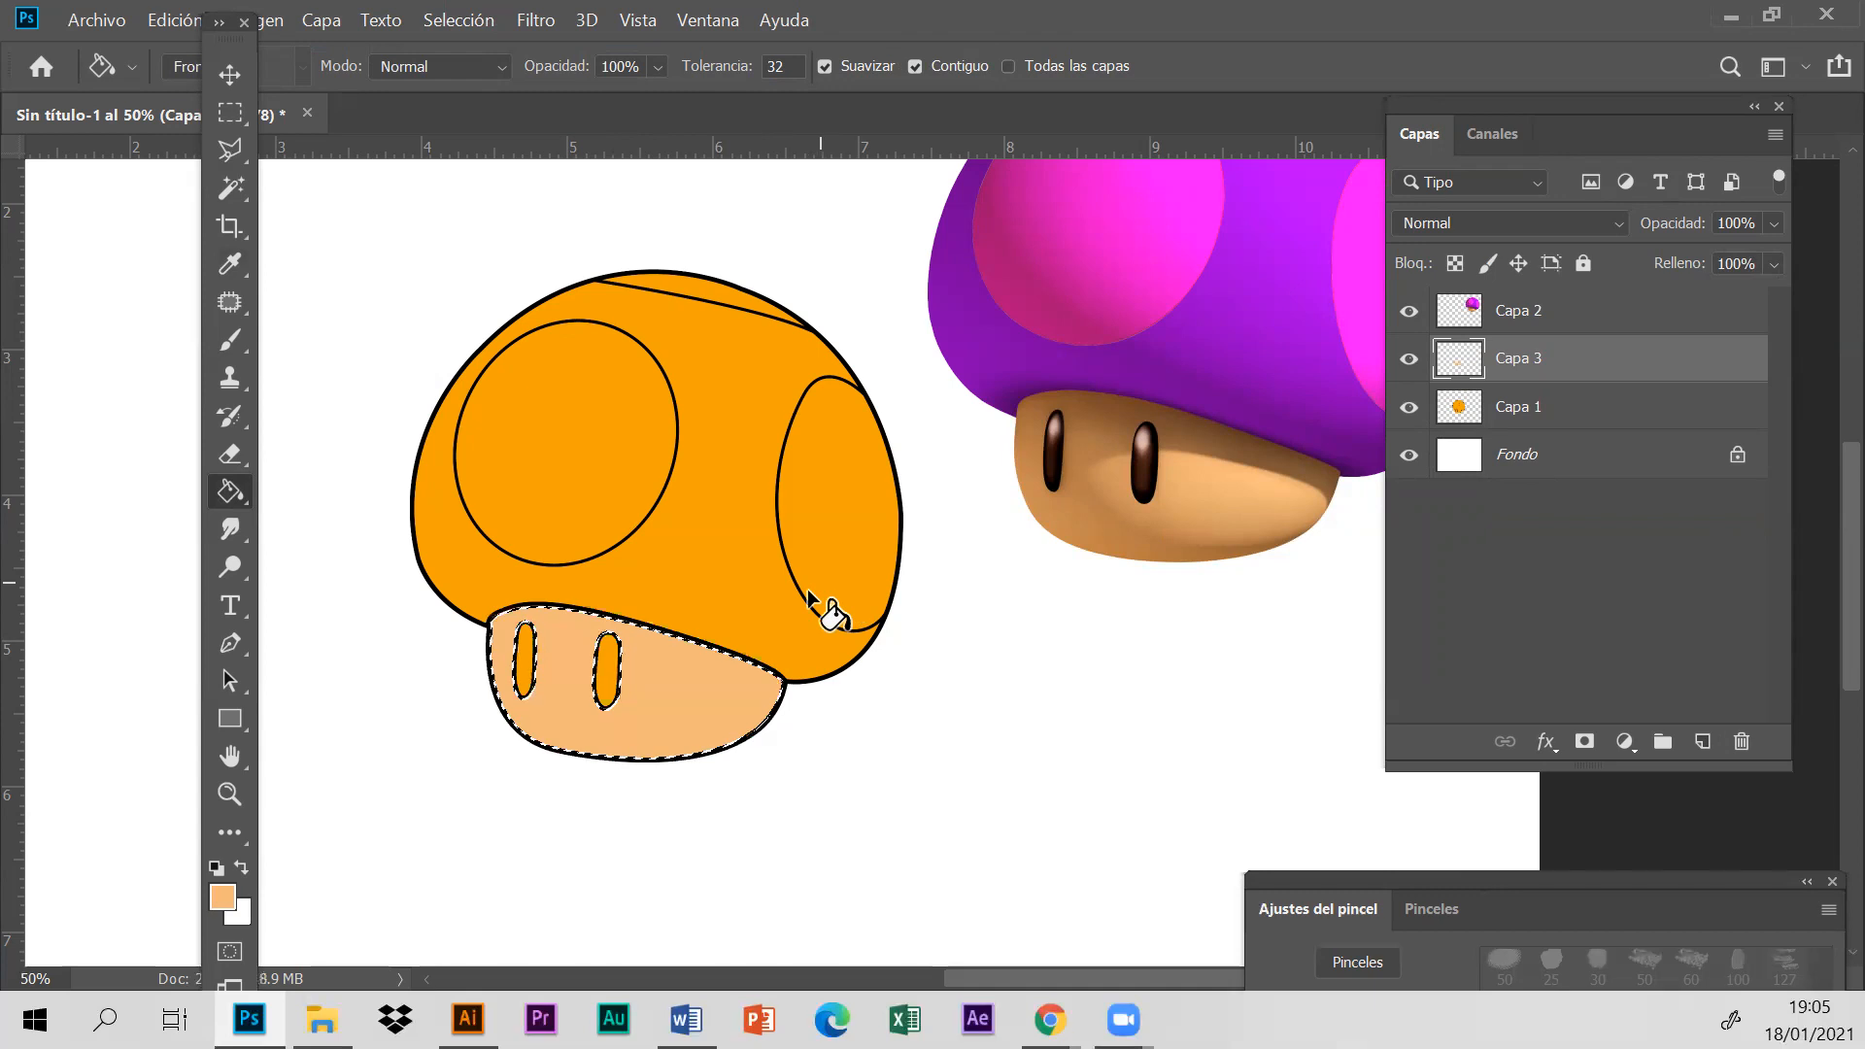
{"action": "left_click", "coordinate": [451, 19]}
{"action": "left_click", "coordinate": [495, 76]}
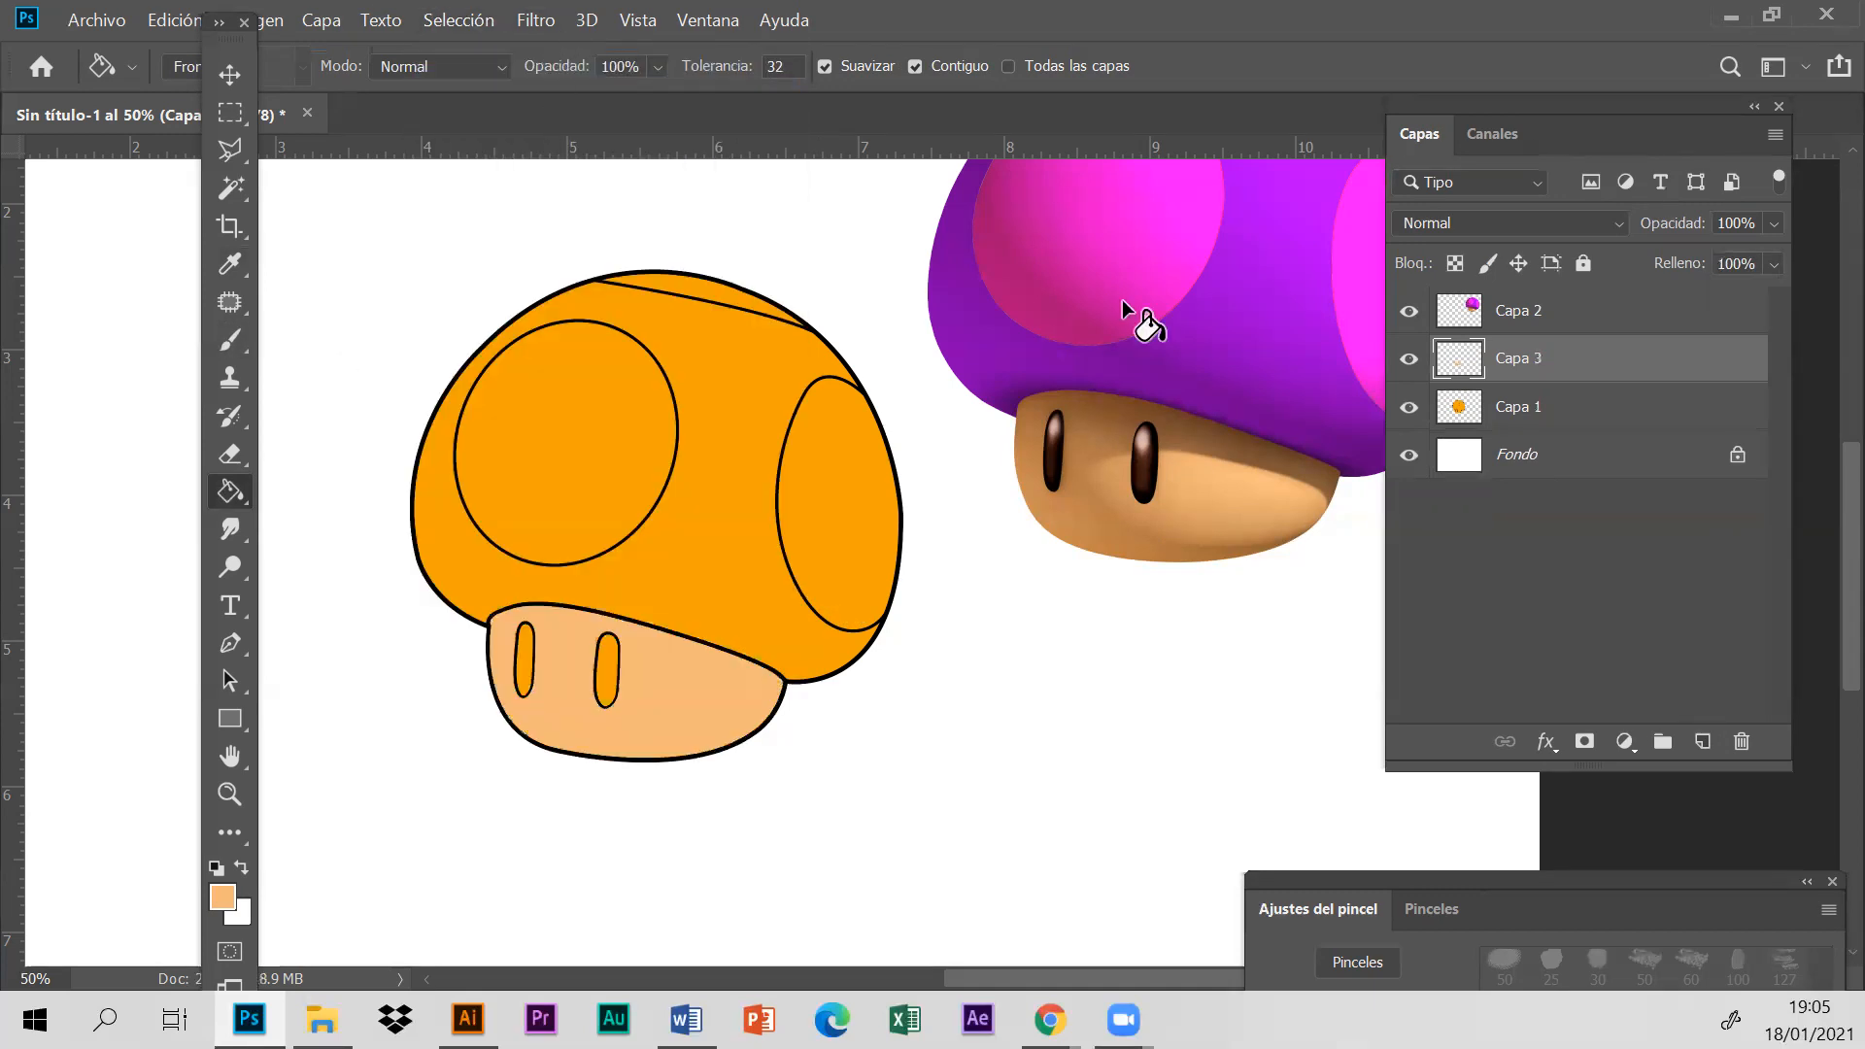
{"action": "left_click", "coordinate": [1554, 413]}
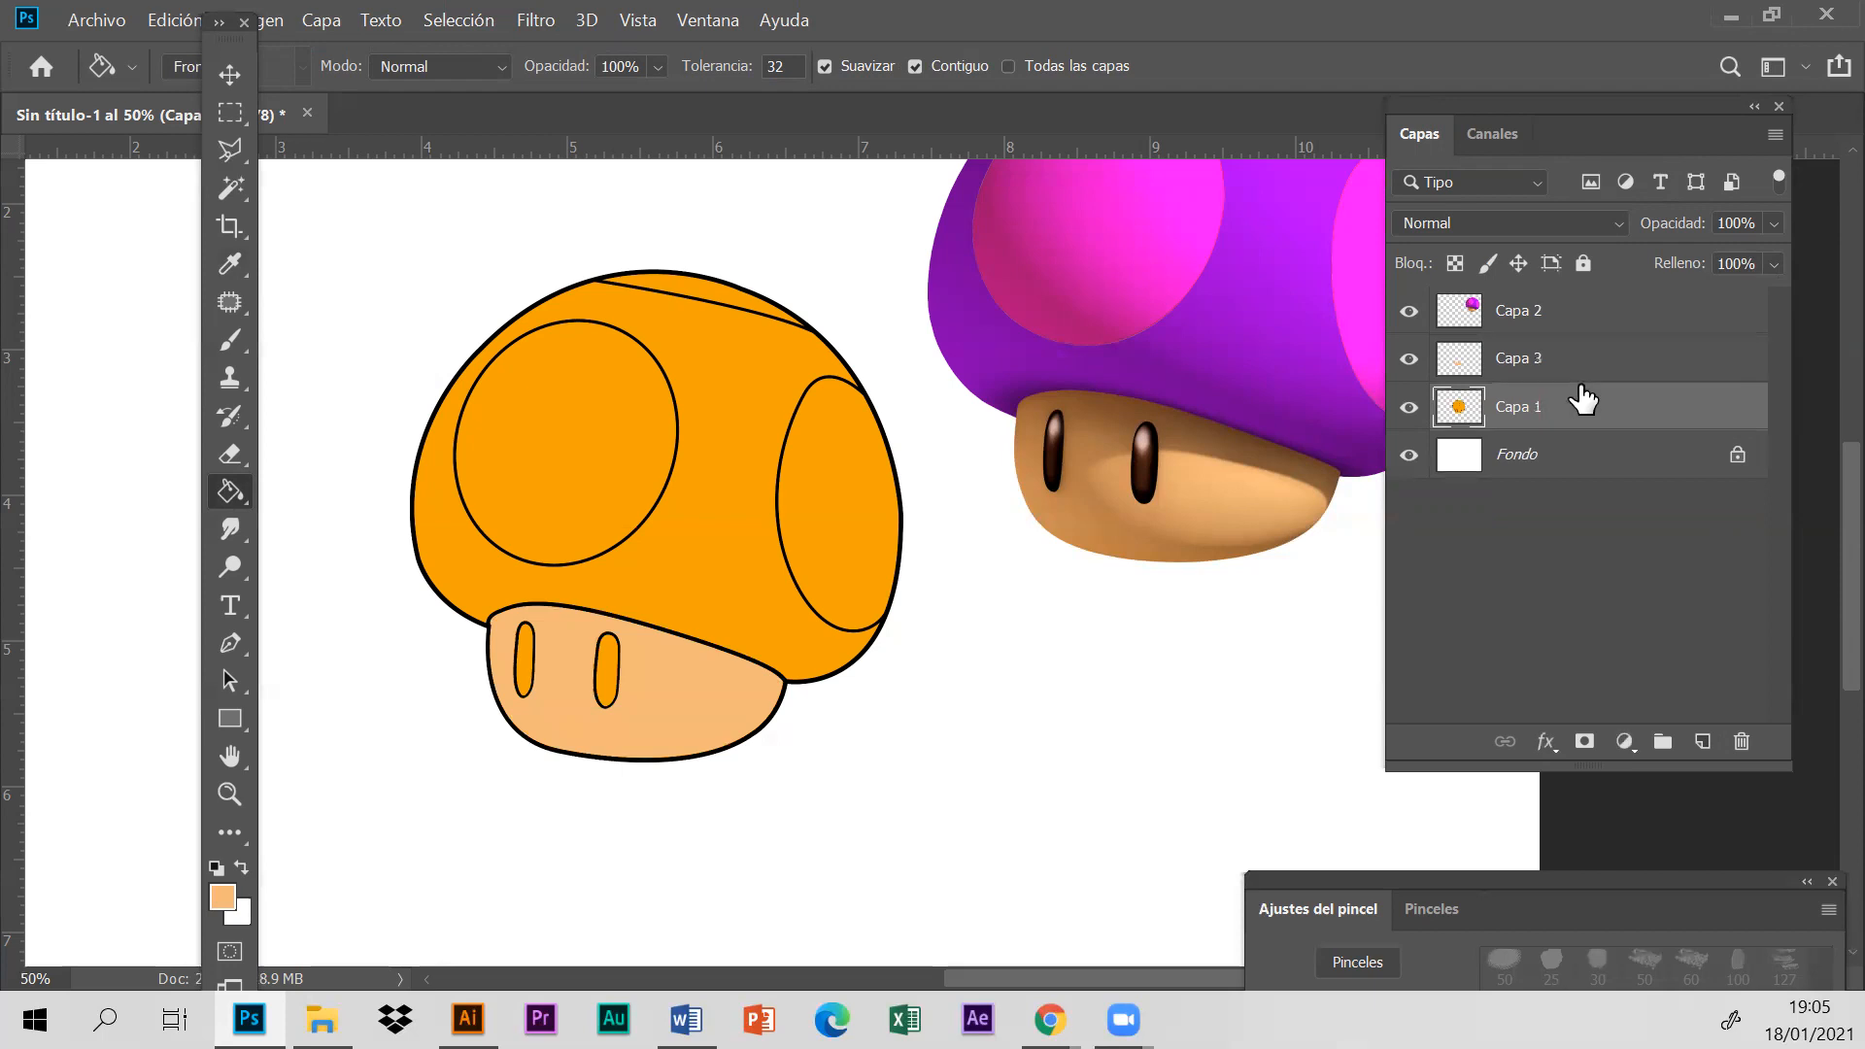
{"action": "left_click", "coordinate": [233, 189]}
{"action": "left_click", "coordinate": [1232, 367]}
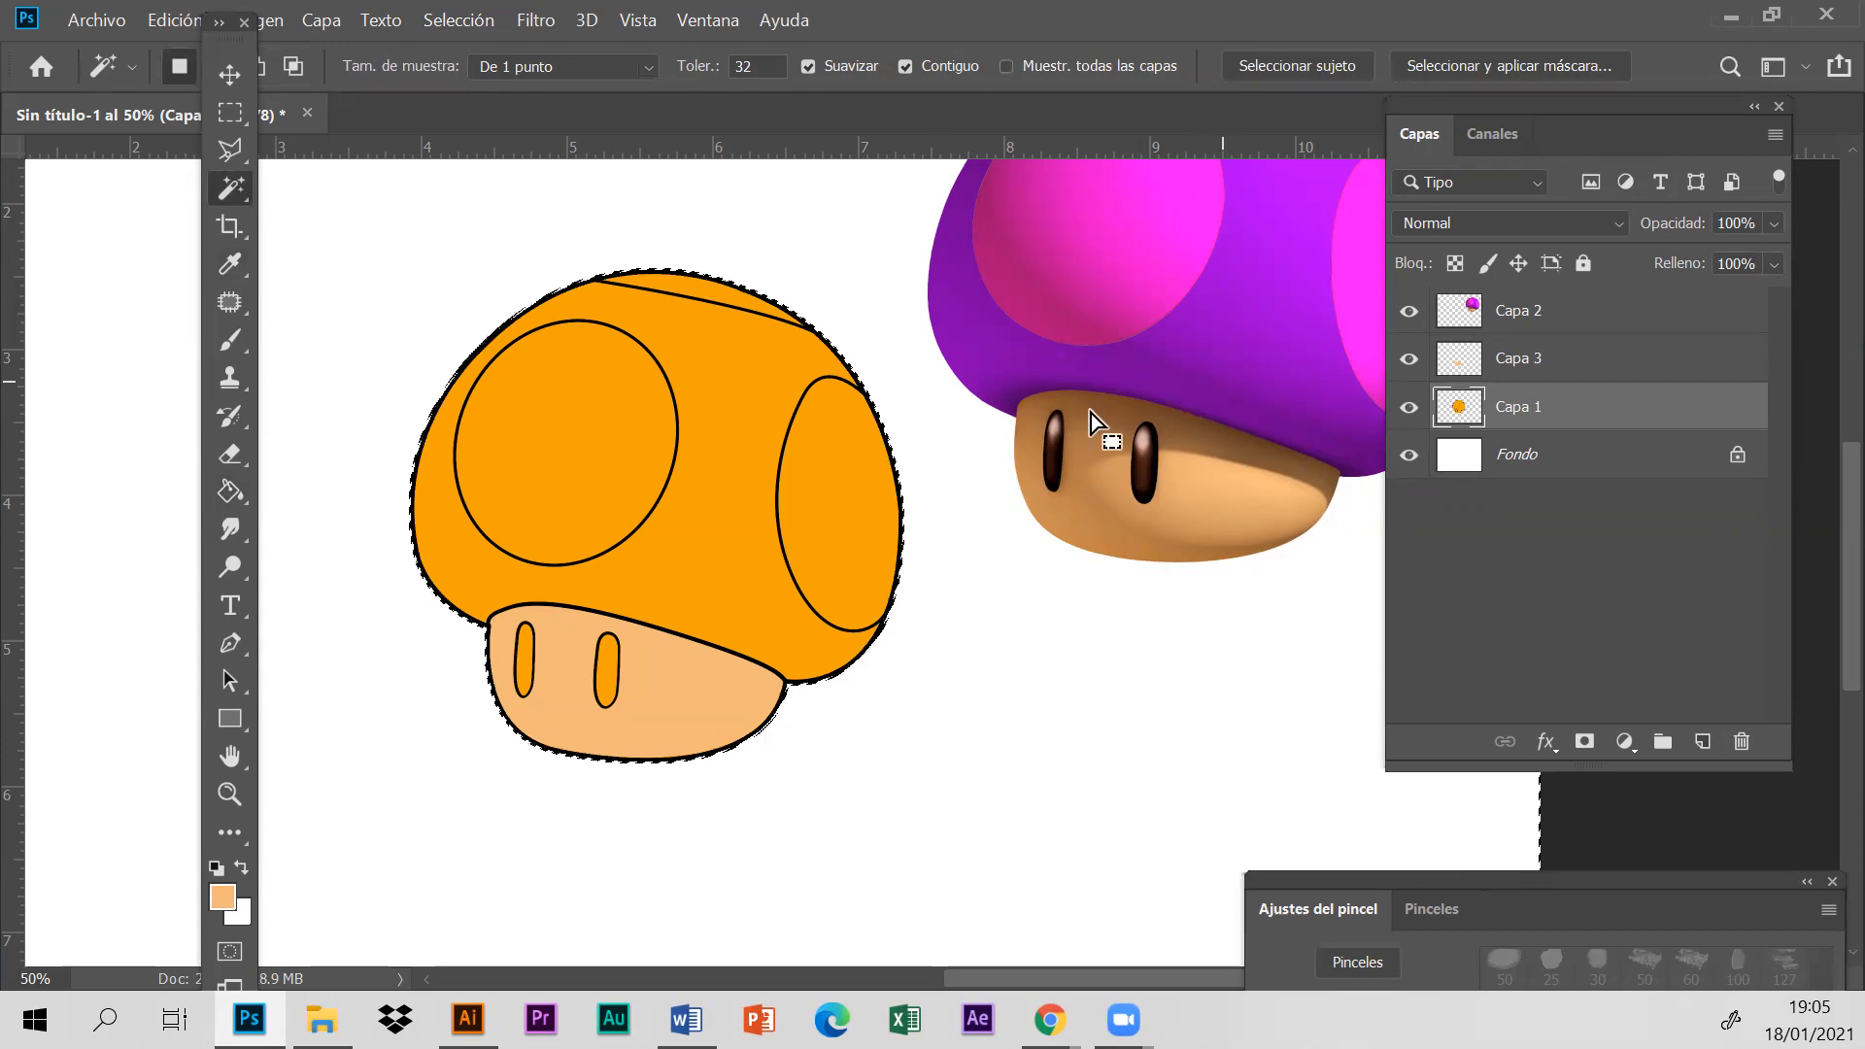
{"action": "left_click", "coordinate": [1530, 316]}
{"action": "left_click", "coordinate": [743, 471]}
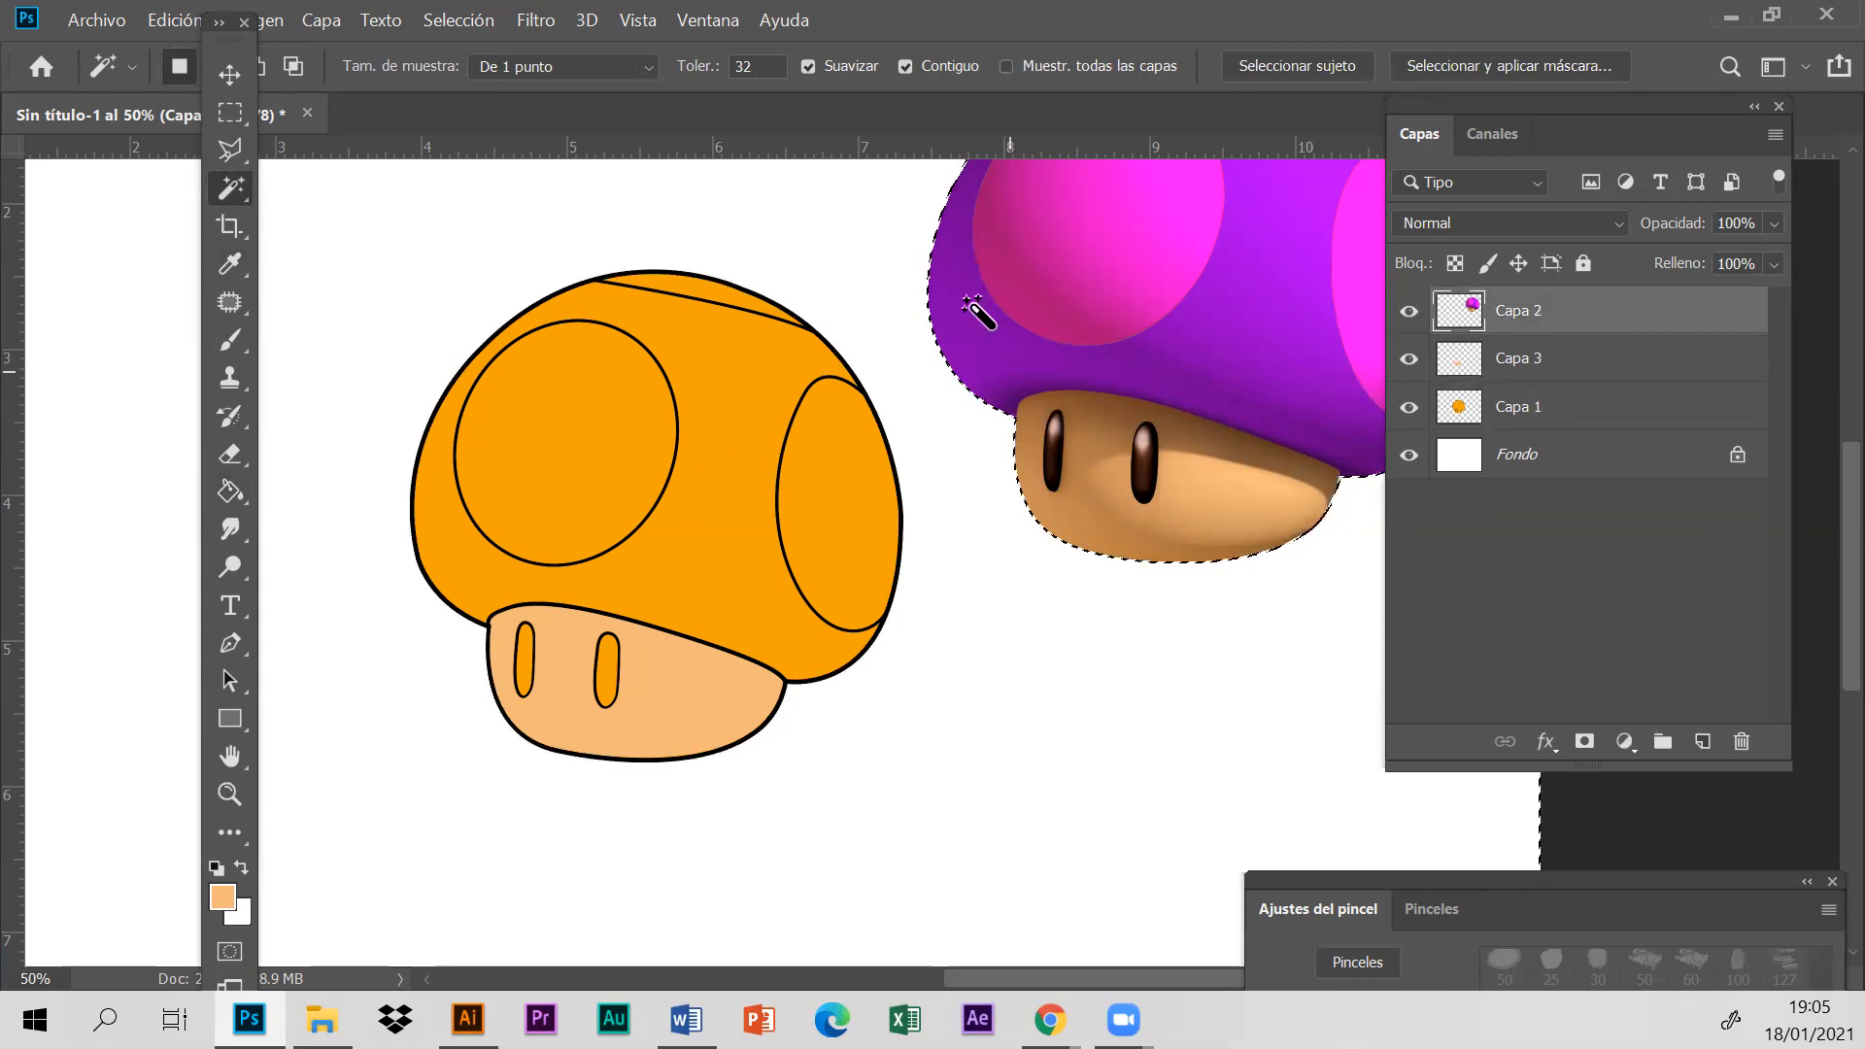
{"action": "left_click_drag", "start_coordinate": [1578, 122], "coordinate": [1649, 252]}
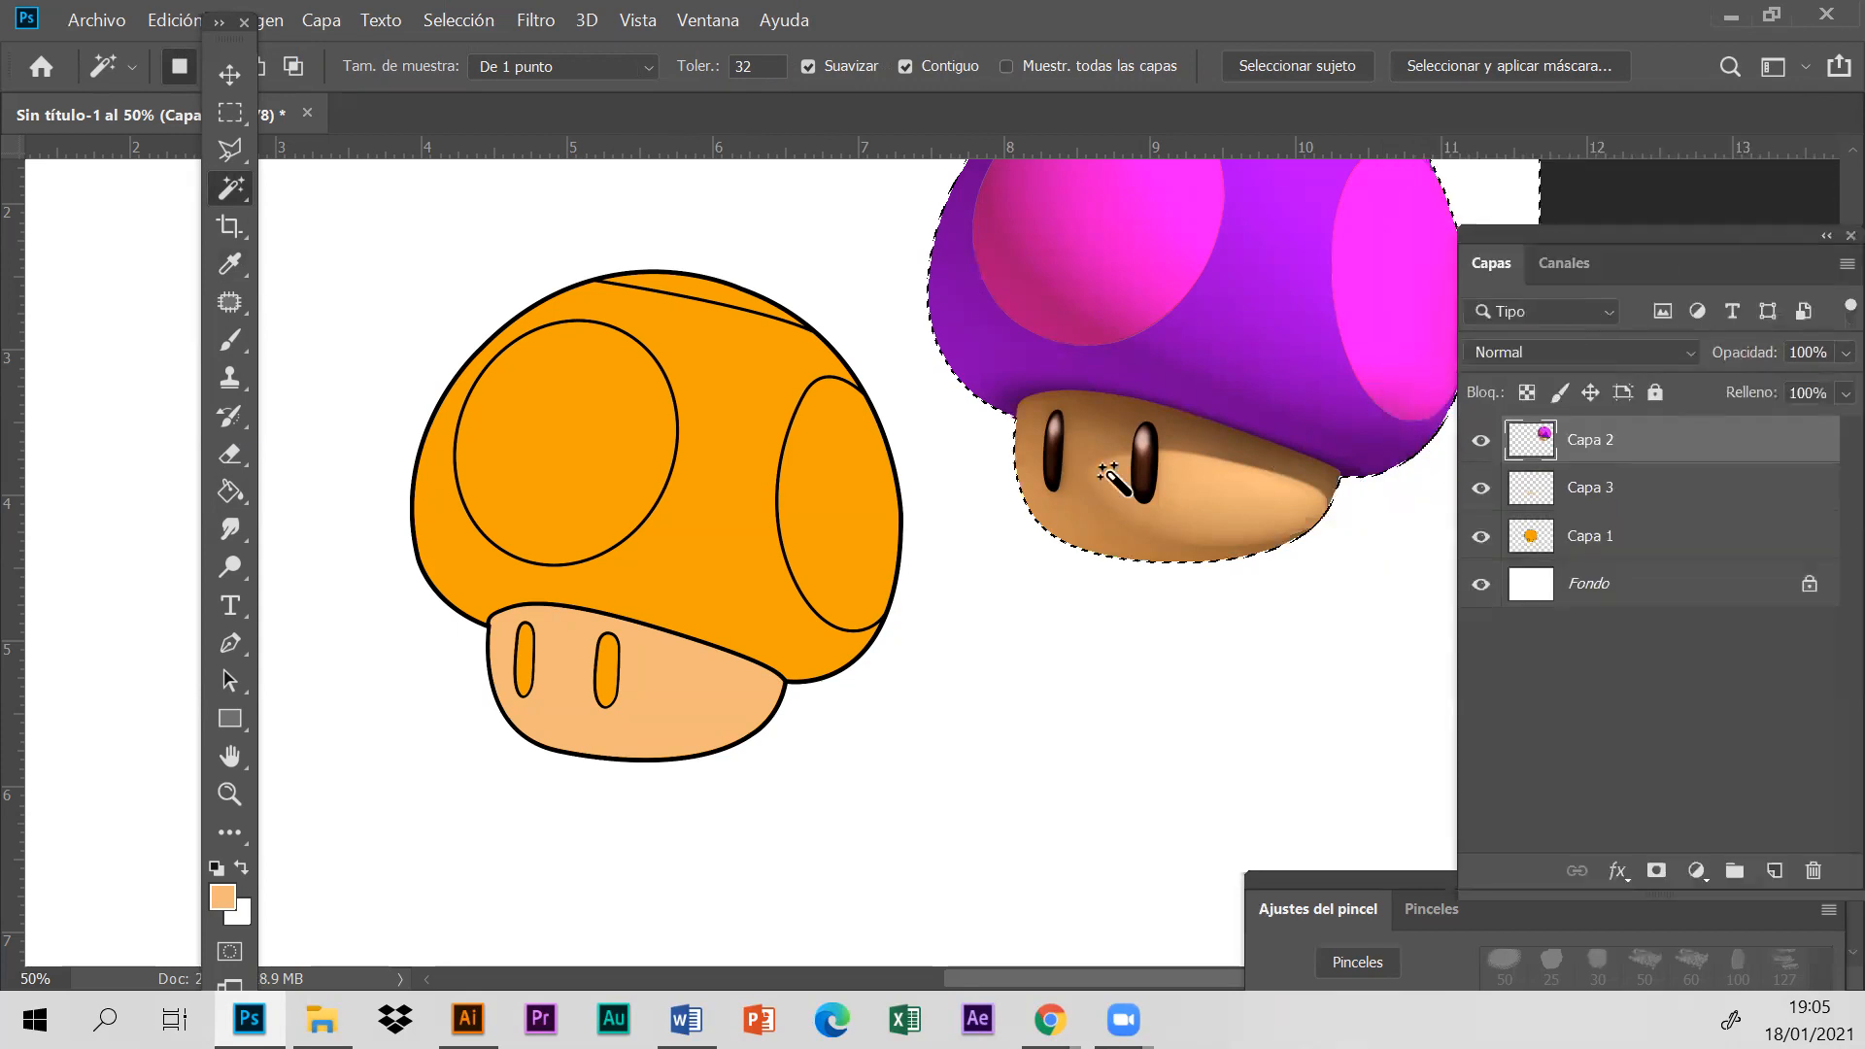
{"action": "left_click_drag", "start_coordinate": [609, 563], "coordinate": [609, 562]}
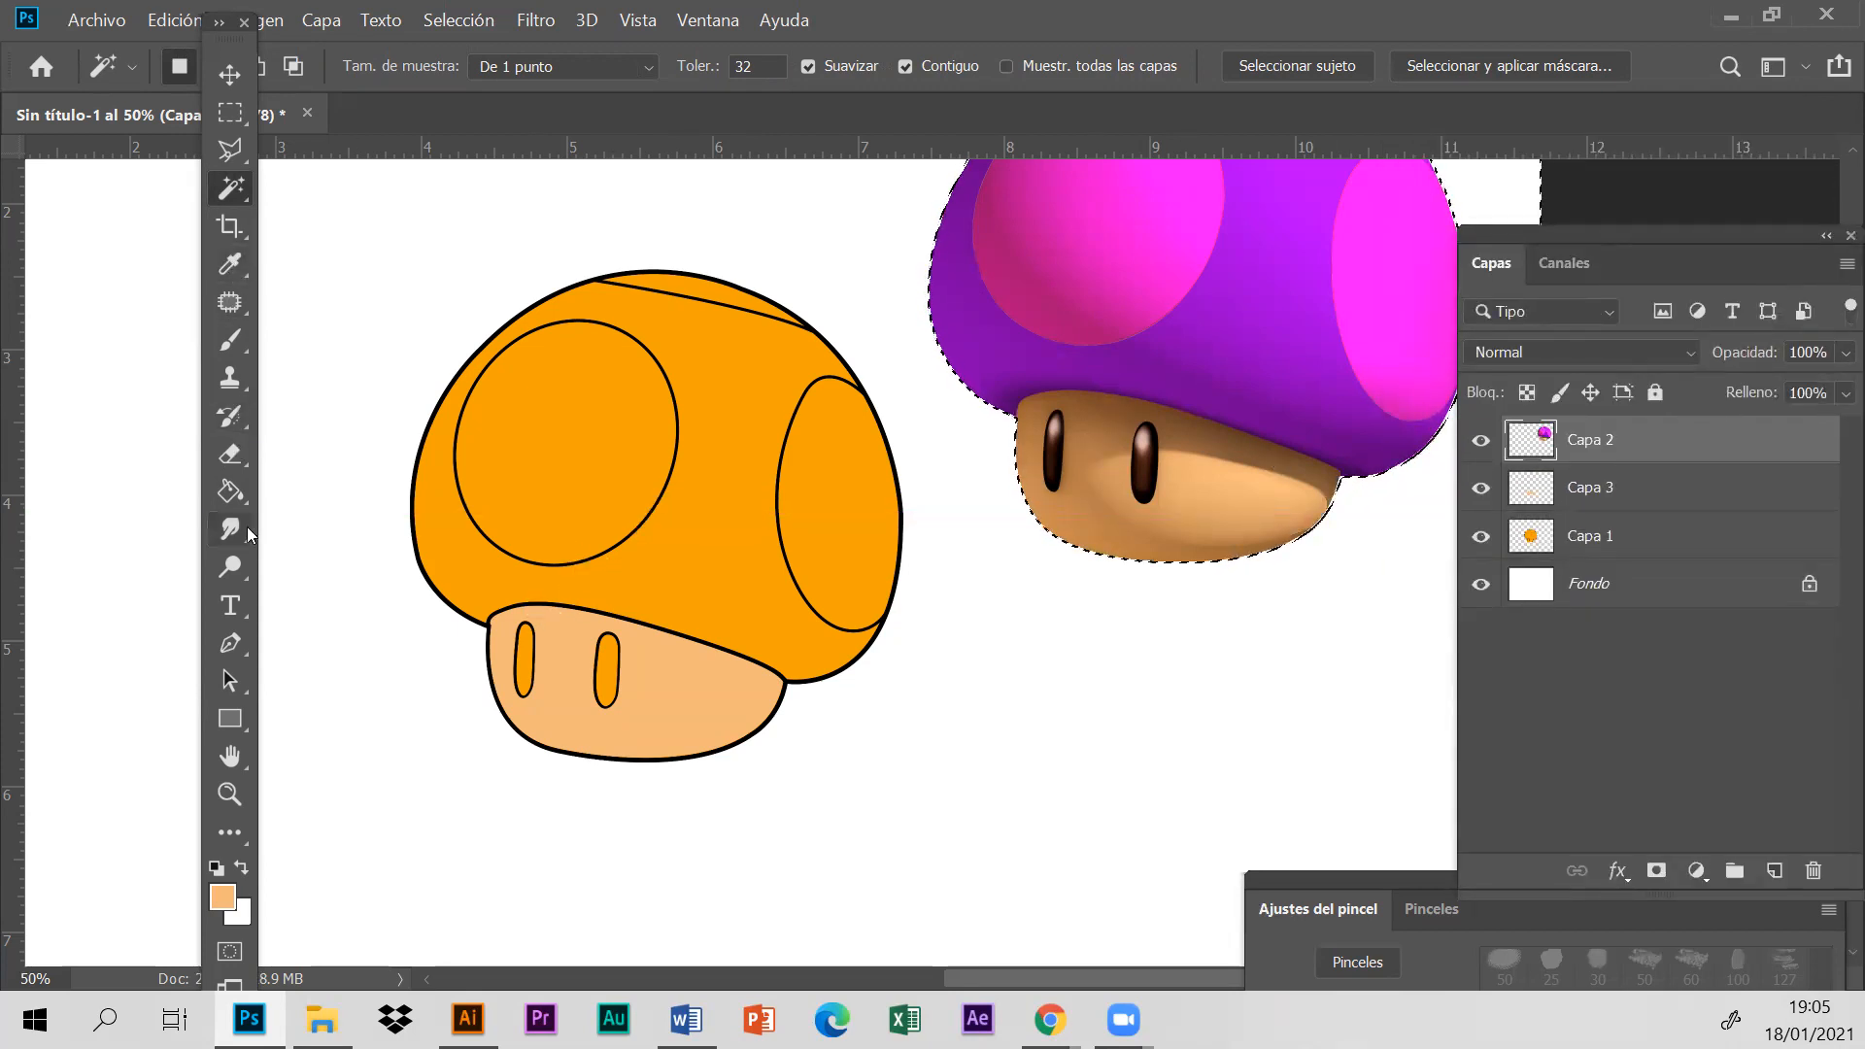
{"action": "right_click", "coordinate": [231, 266]}
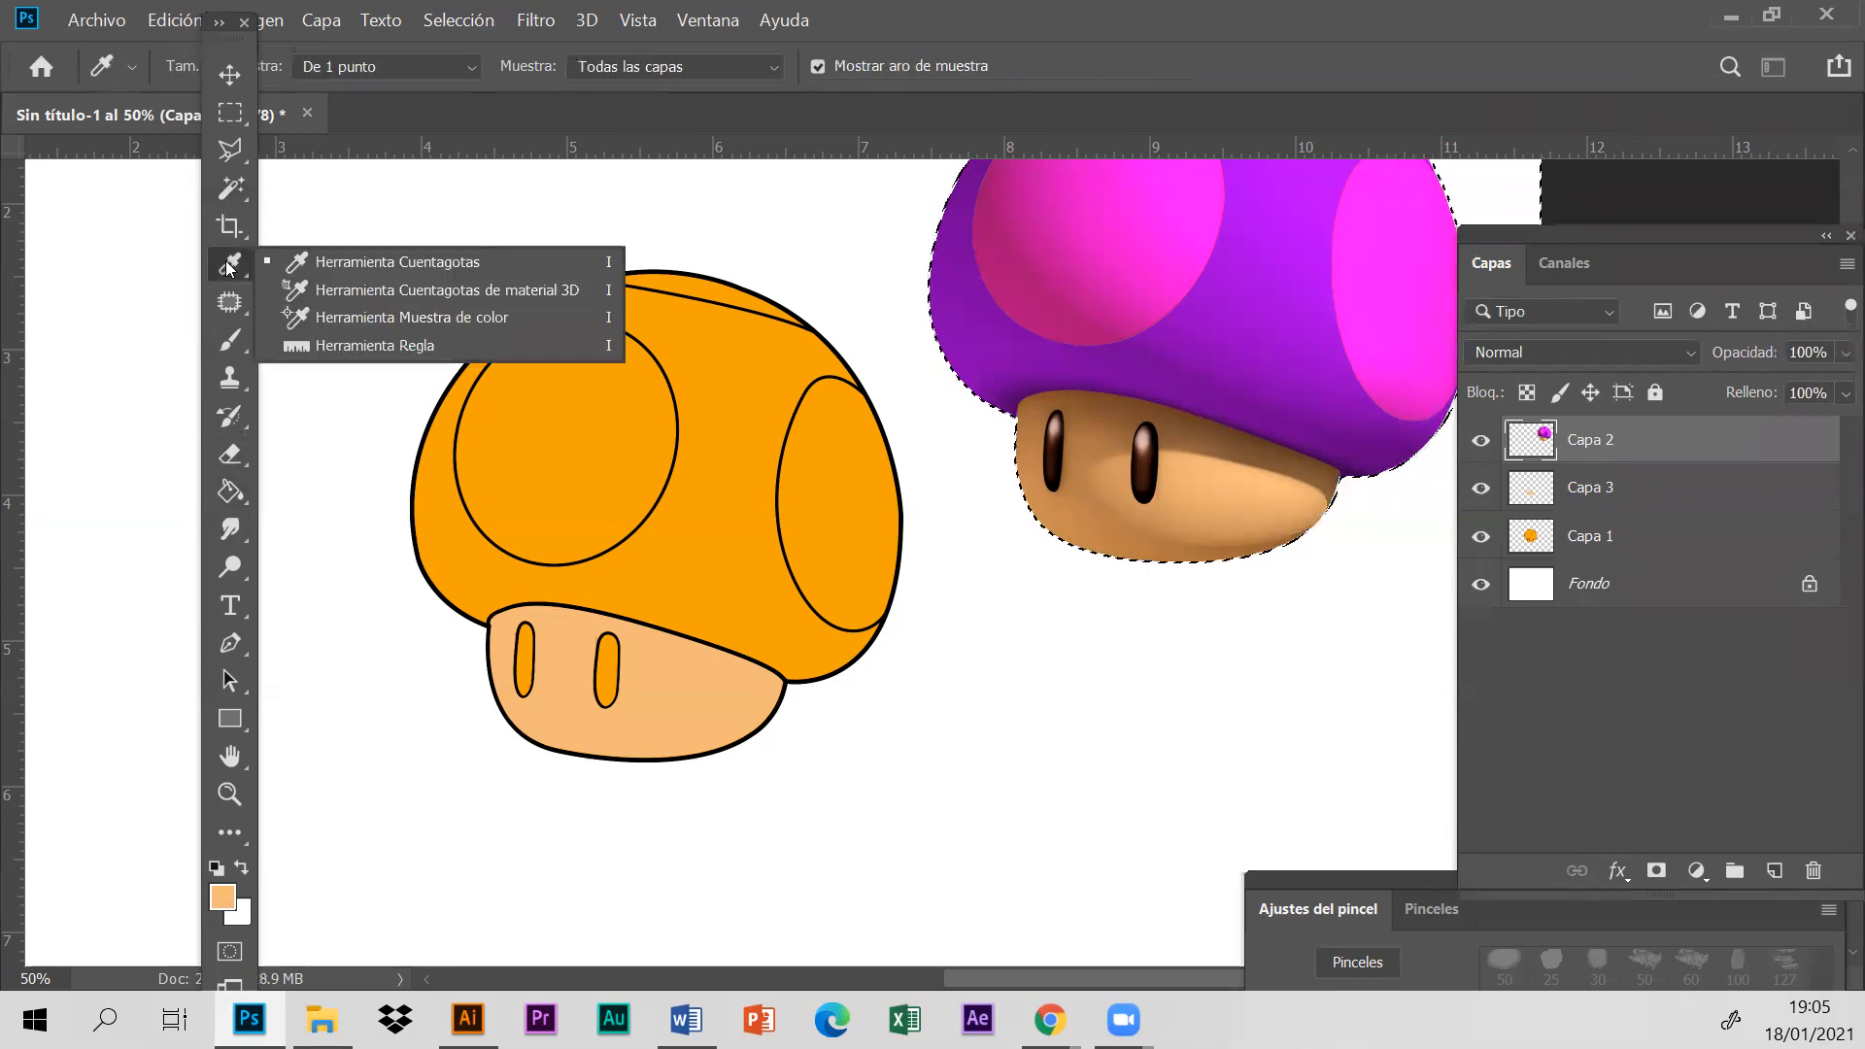
{"action": "right_click", "coordinate": [236, 188]}
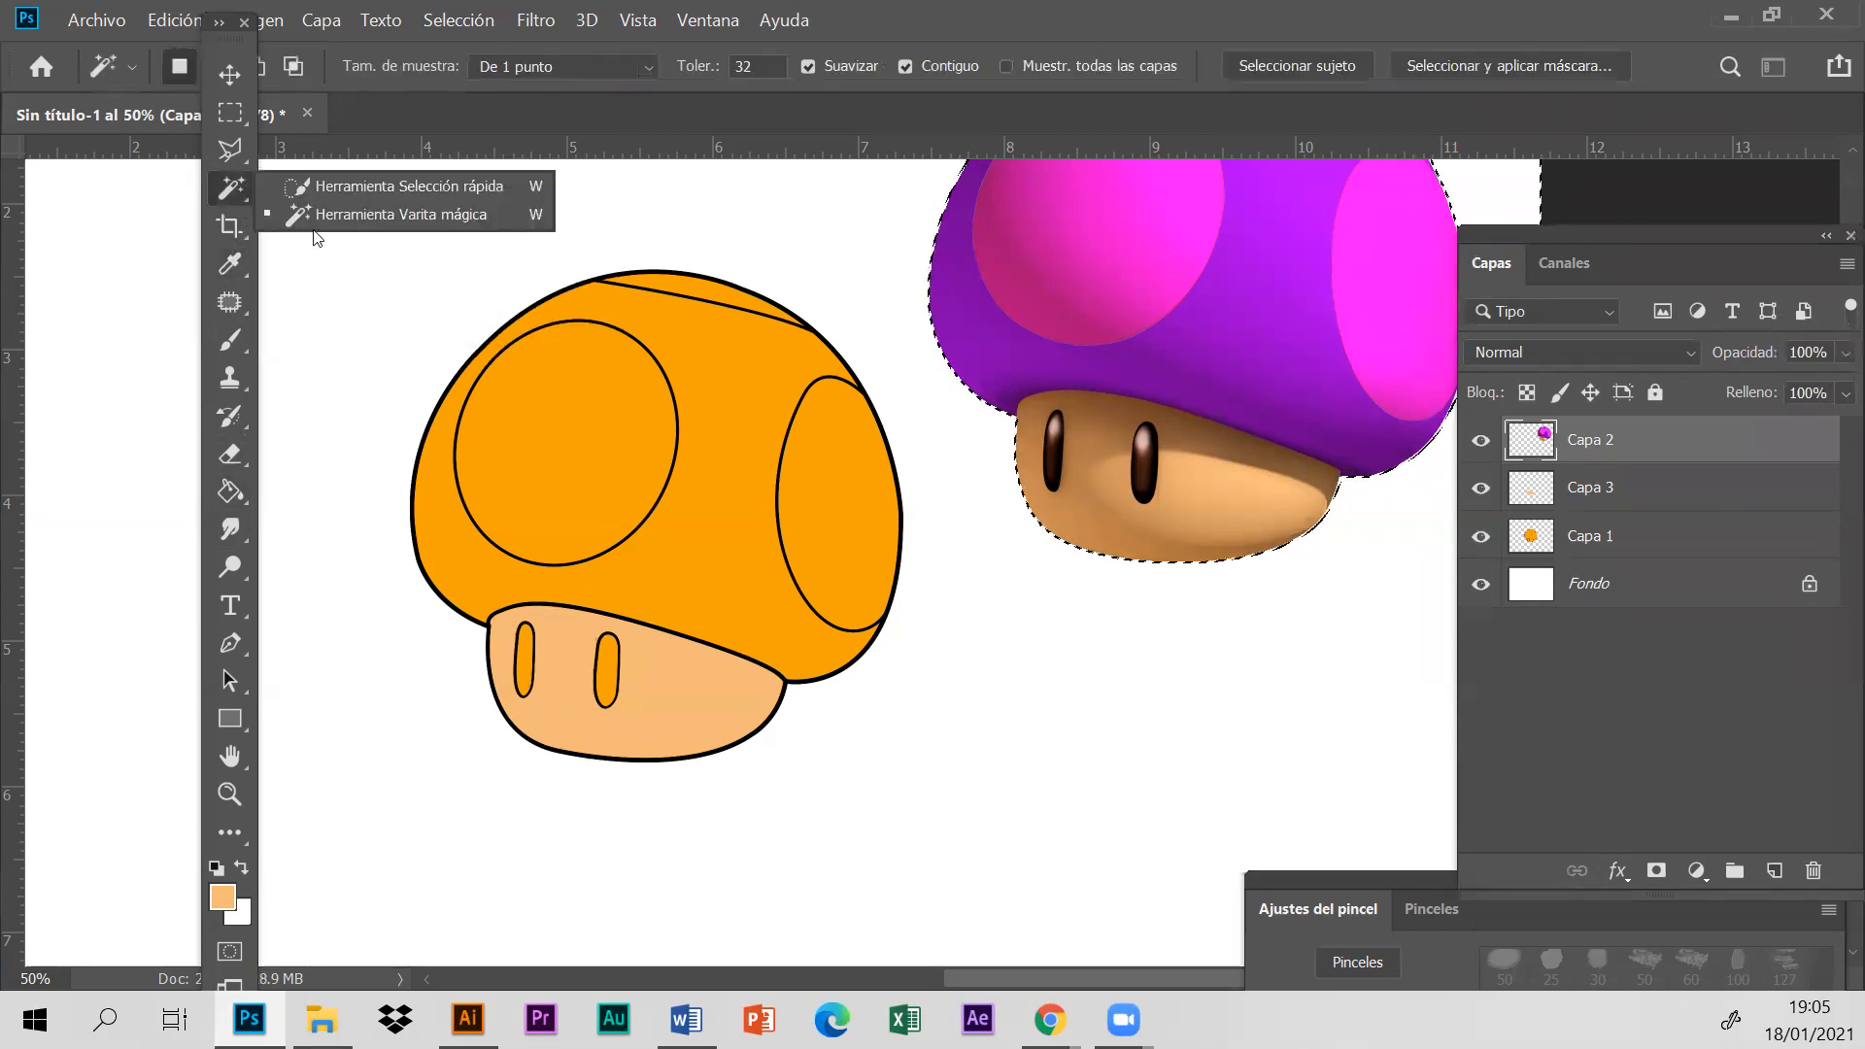
{"action": "left_click", "coordinate": [697, 480]}
- Clear the stray selection around the reference mushroom and select the cap's main area on Capa 1 with the Magic Wand
{"action": "left_click", "coordinate": [1654, 544]}
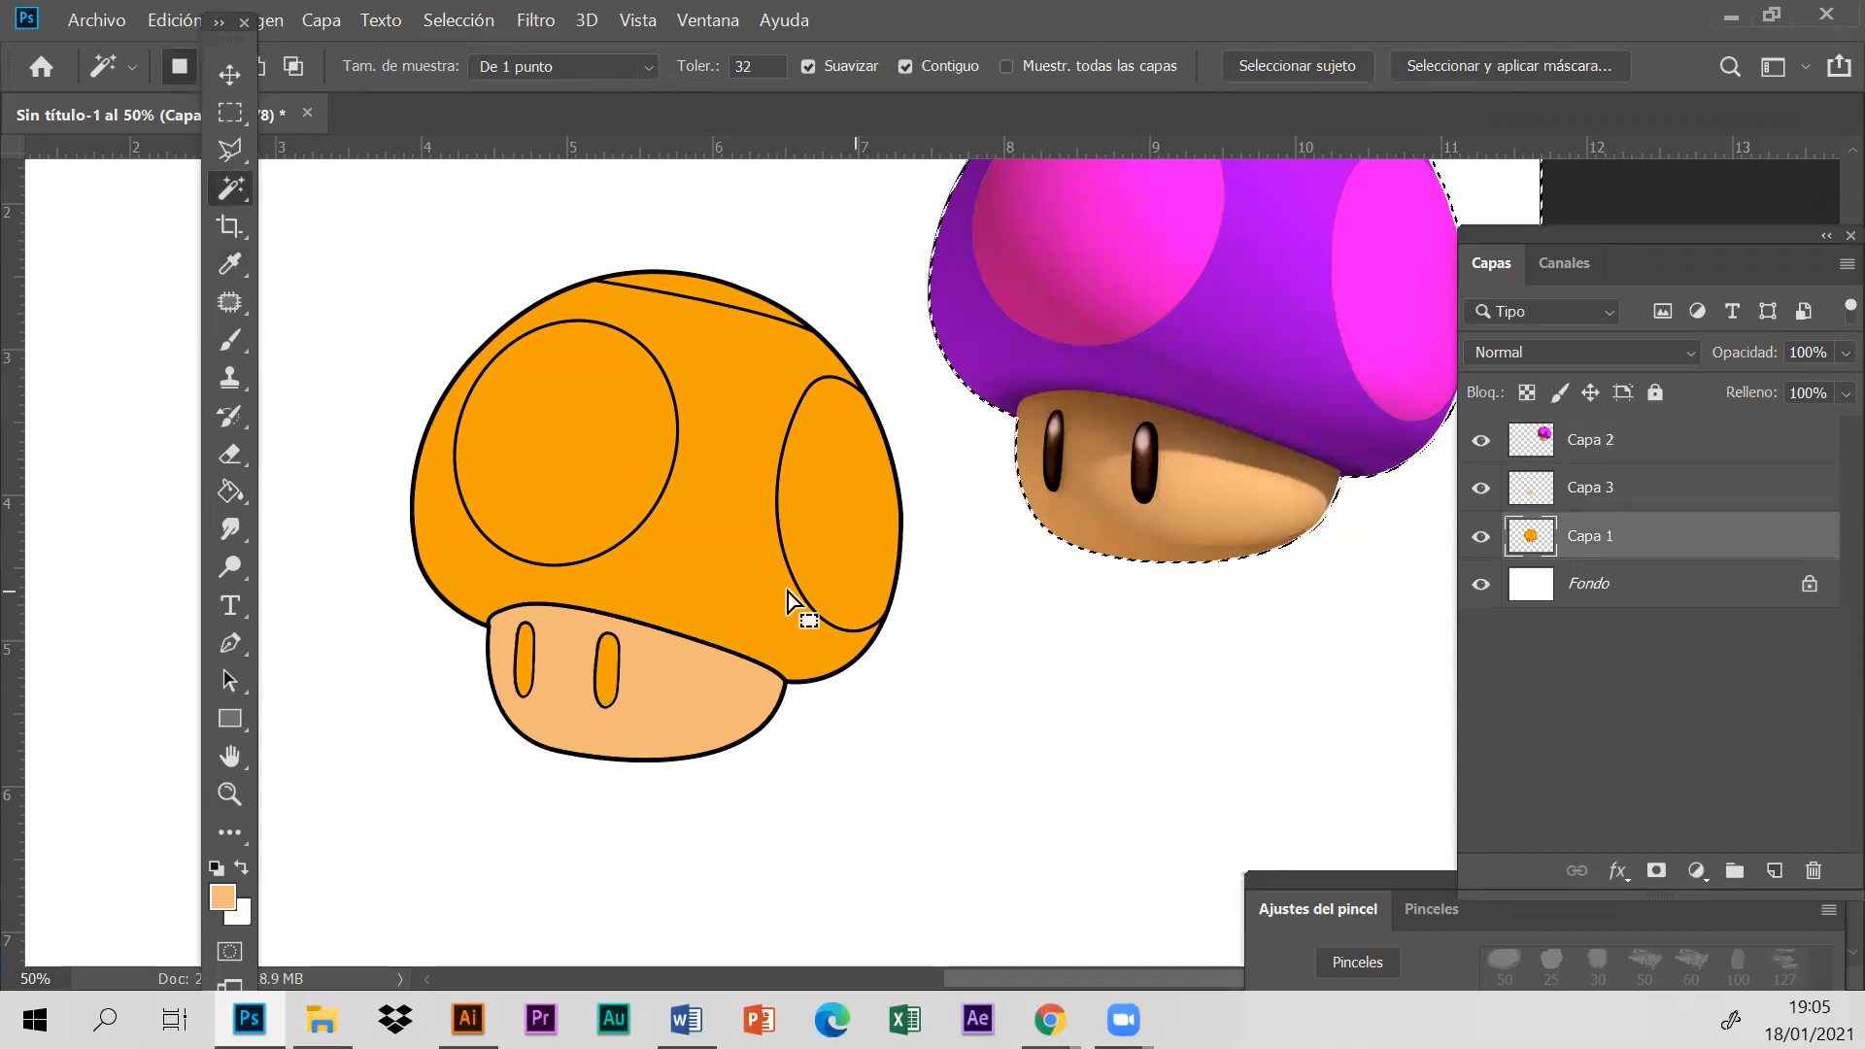
{"action": "right_click", "coordinate": [240, 199]}
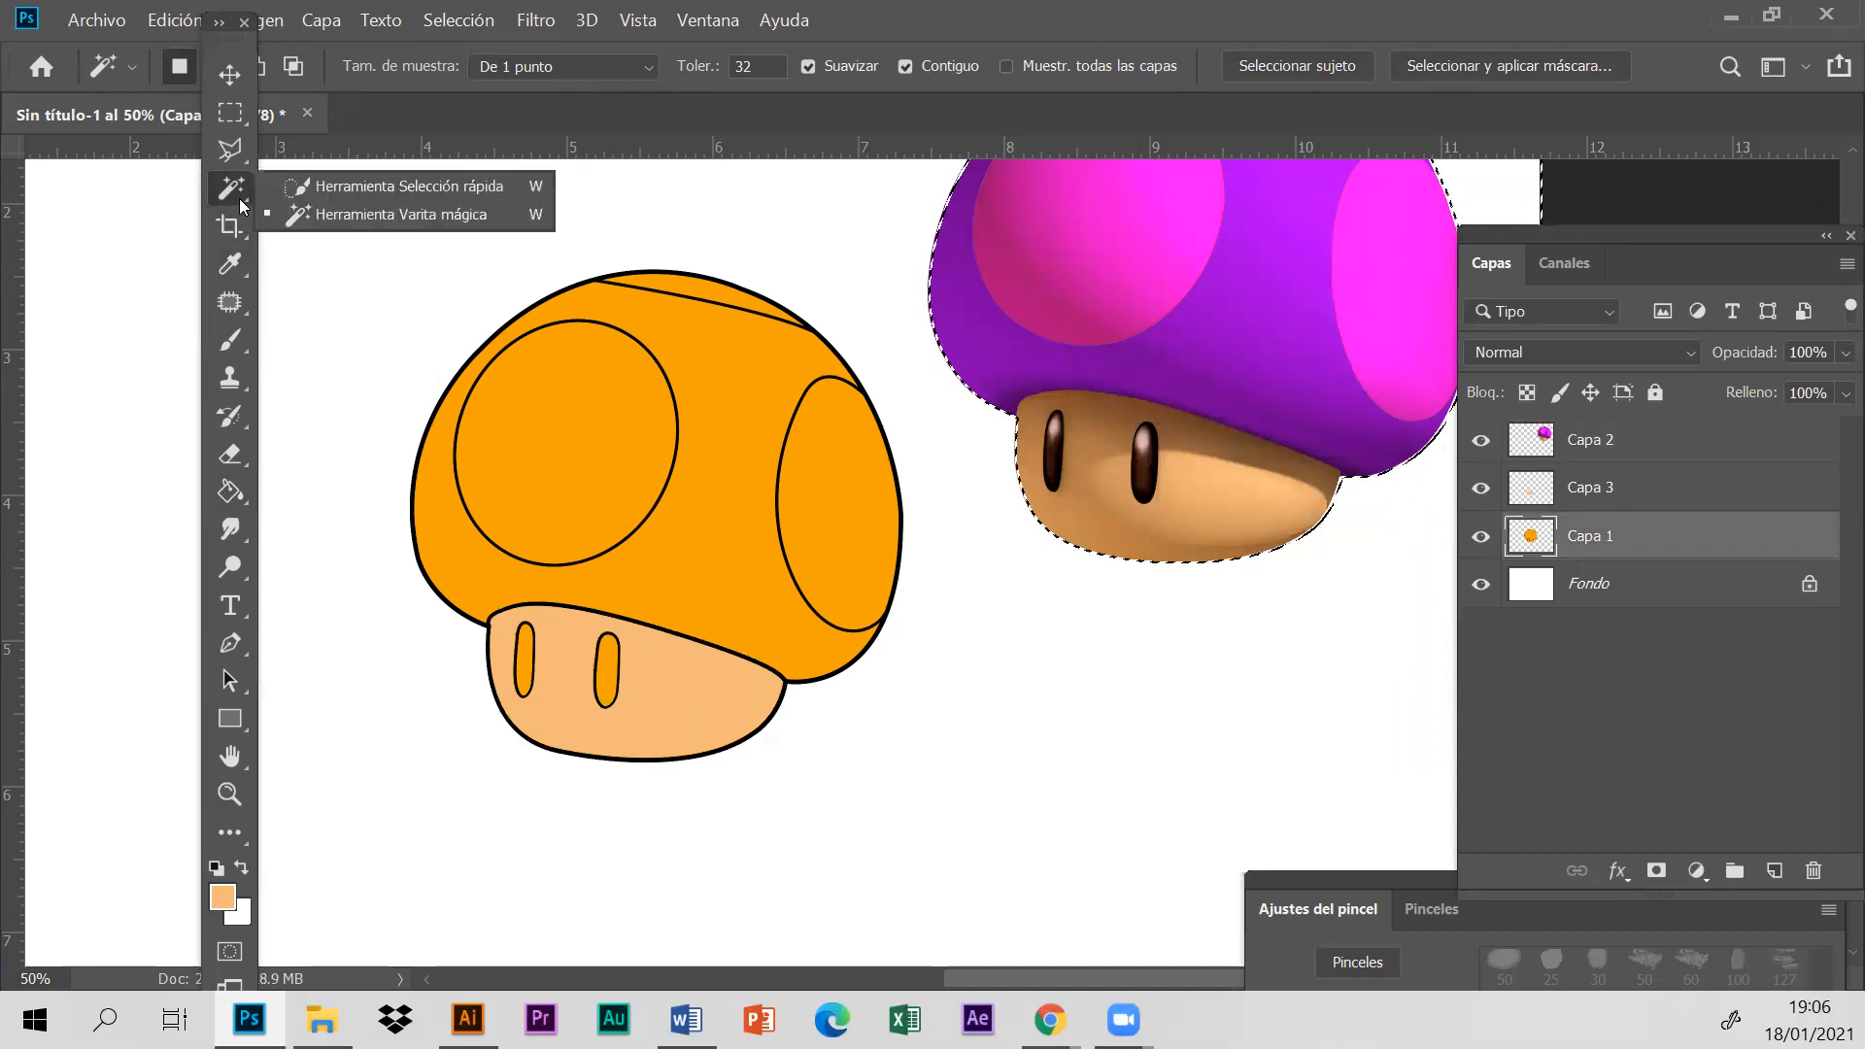
{"action": "left_click", "coordinate": [316, 215]}
{"action": "left_click_drag", "start_coordinate": [724, 550], "coordinate": [725, 550]}
{"action": "left_click", "coordinate": [469, 25]}
{"action": "left_click", "coordinate": [457, 75]}
{"action": "left_click", "coordinate": [746, 536]}
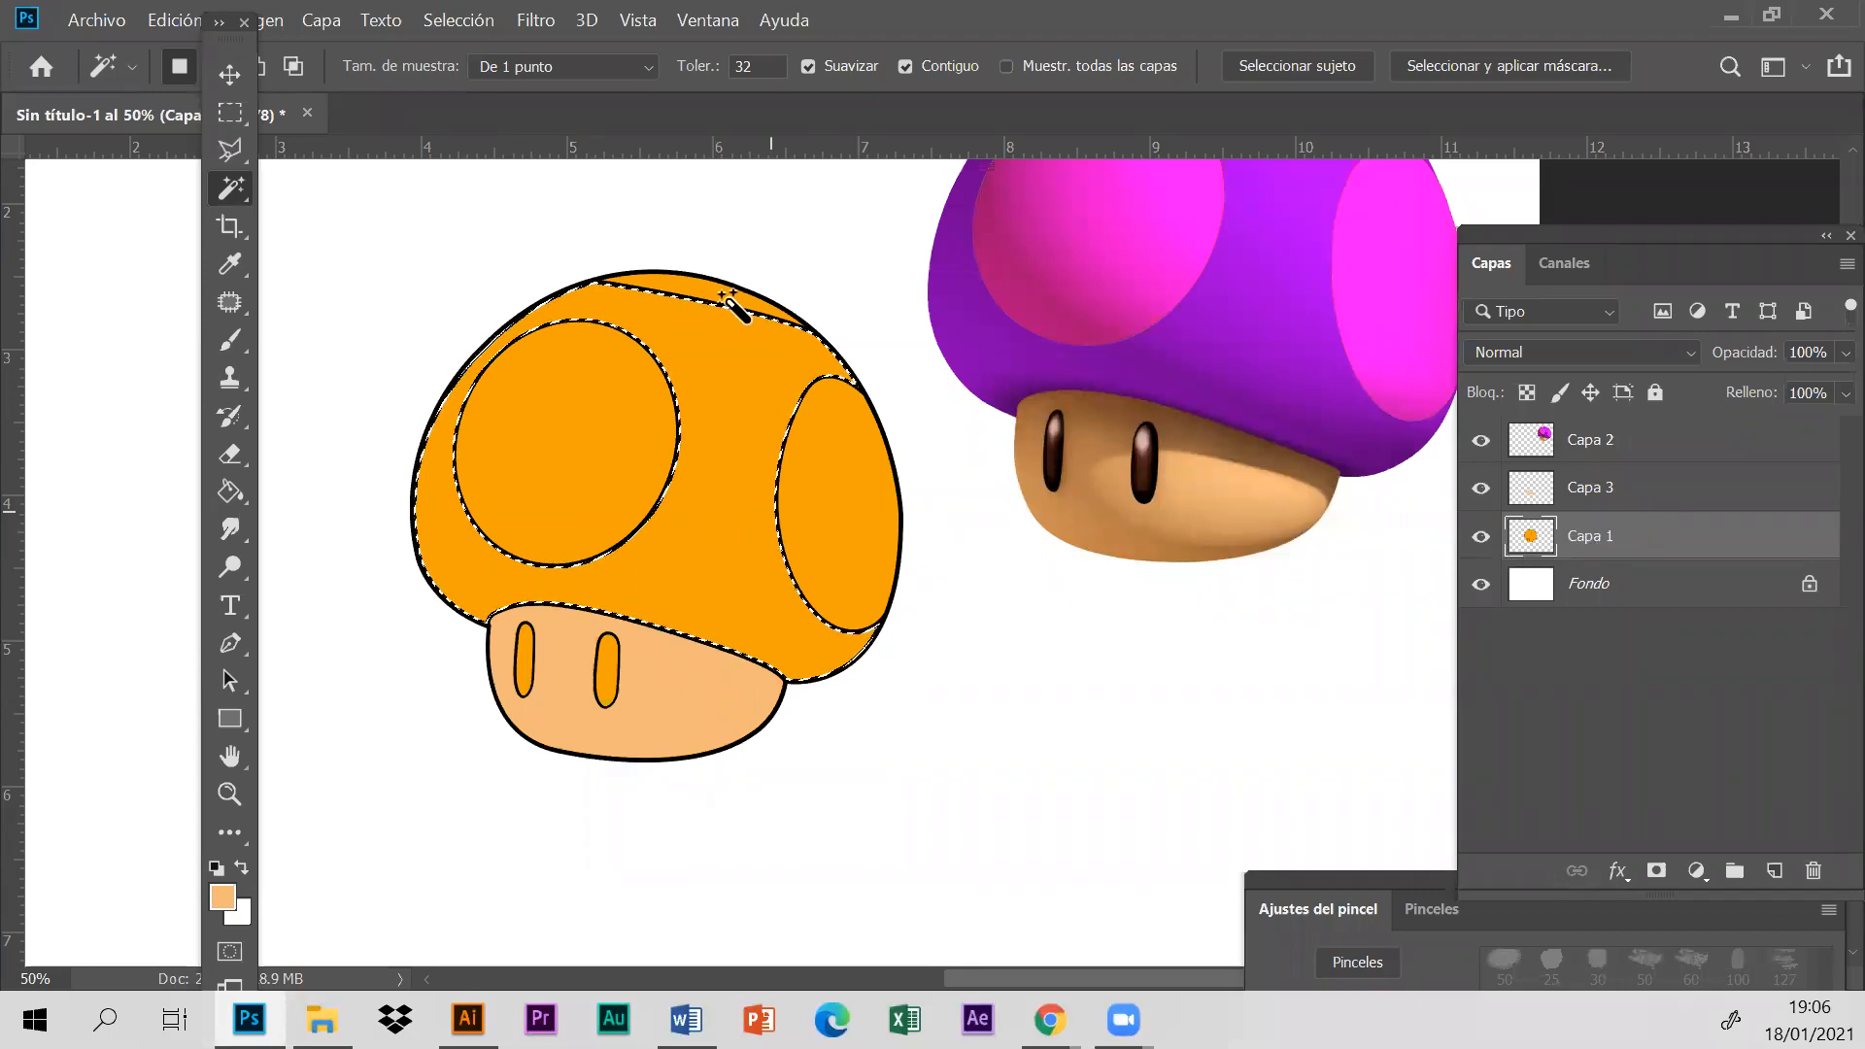
- Fill the selected cap area with purple sampled from the reference cap on a new layer above Capa 3, and clear the selection
{"action": "left_click", "coordinate": [1594, 487]}
{"action": "left_click", "coordinate": [1774, 870]}
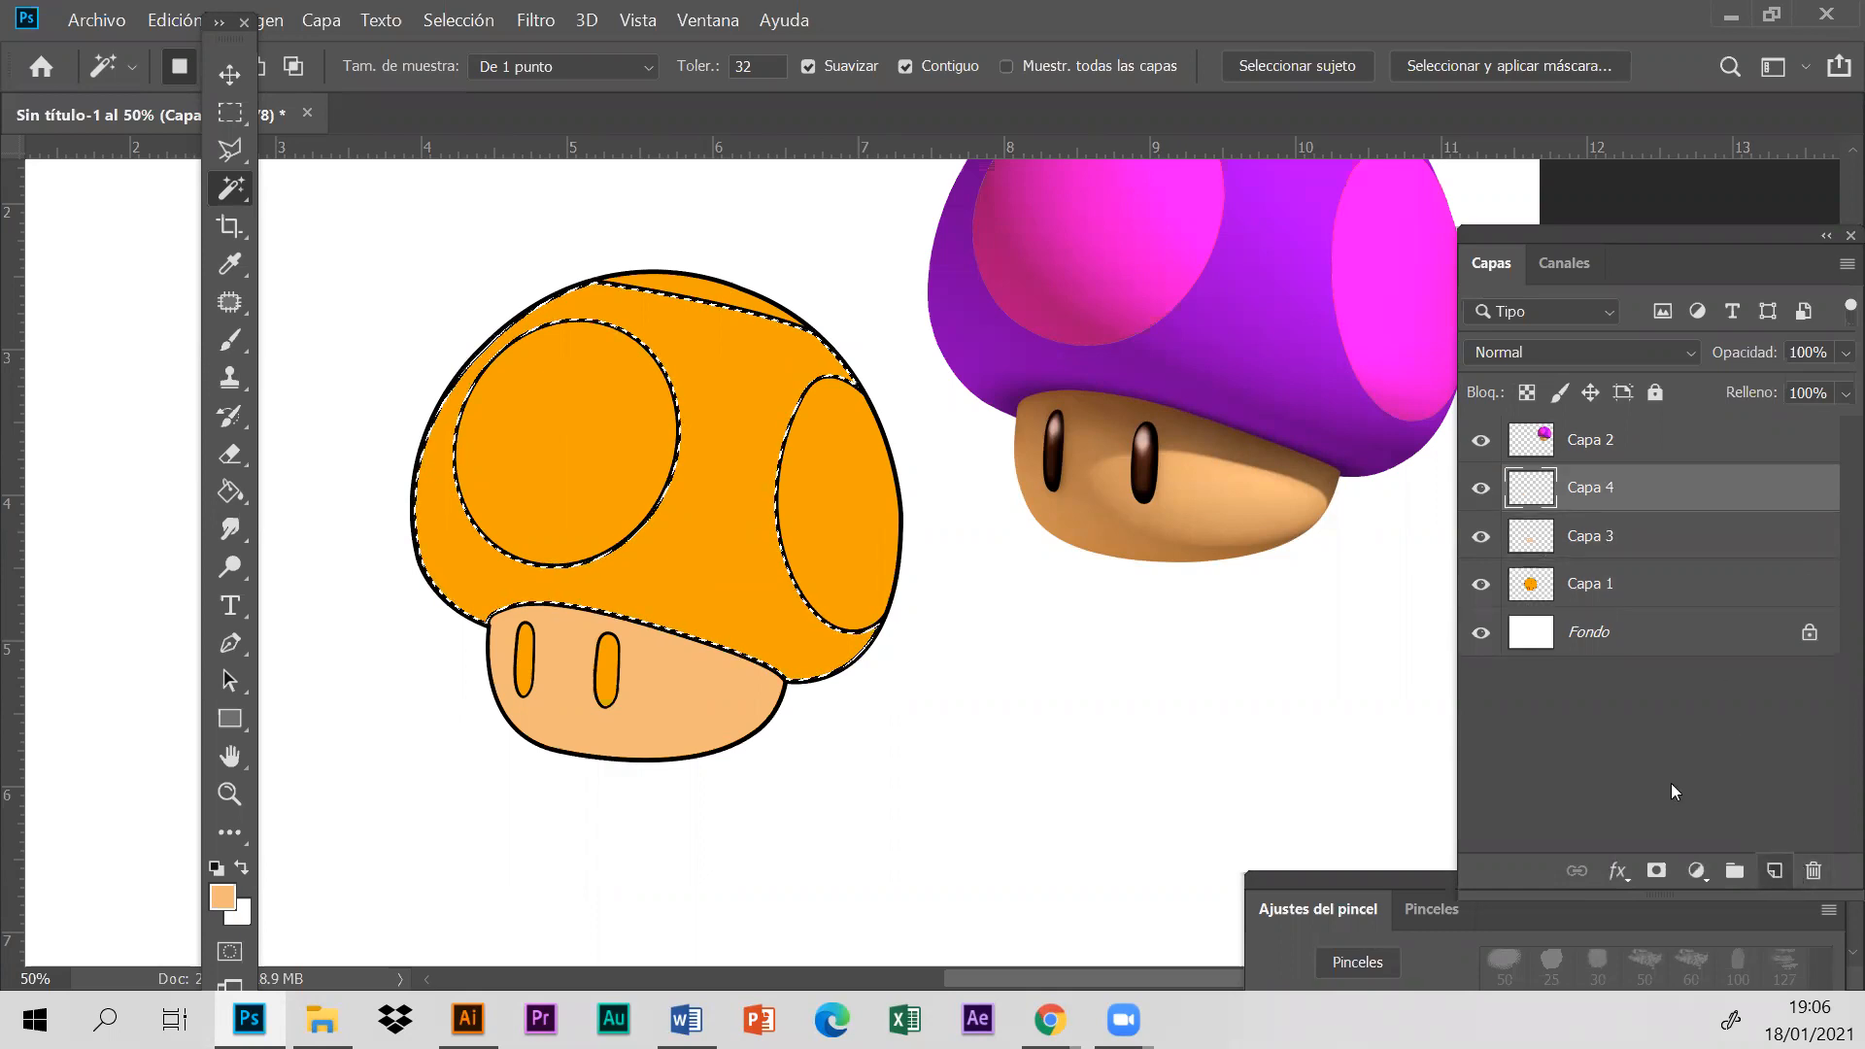
{"action": "left_click", "coordinate": [231, 264]}
{"action": "left_click", "coordinate": [1270, 317]}
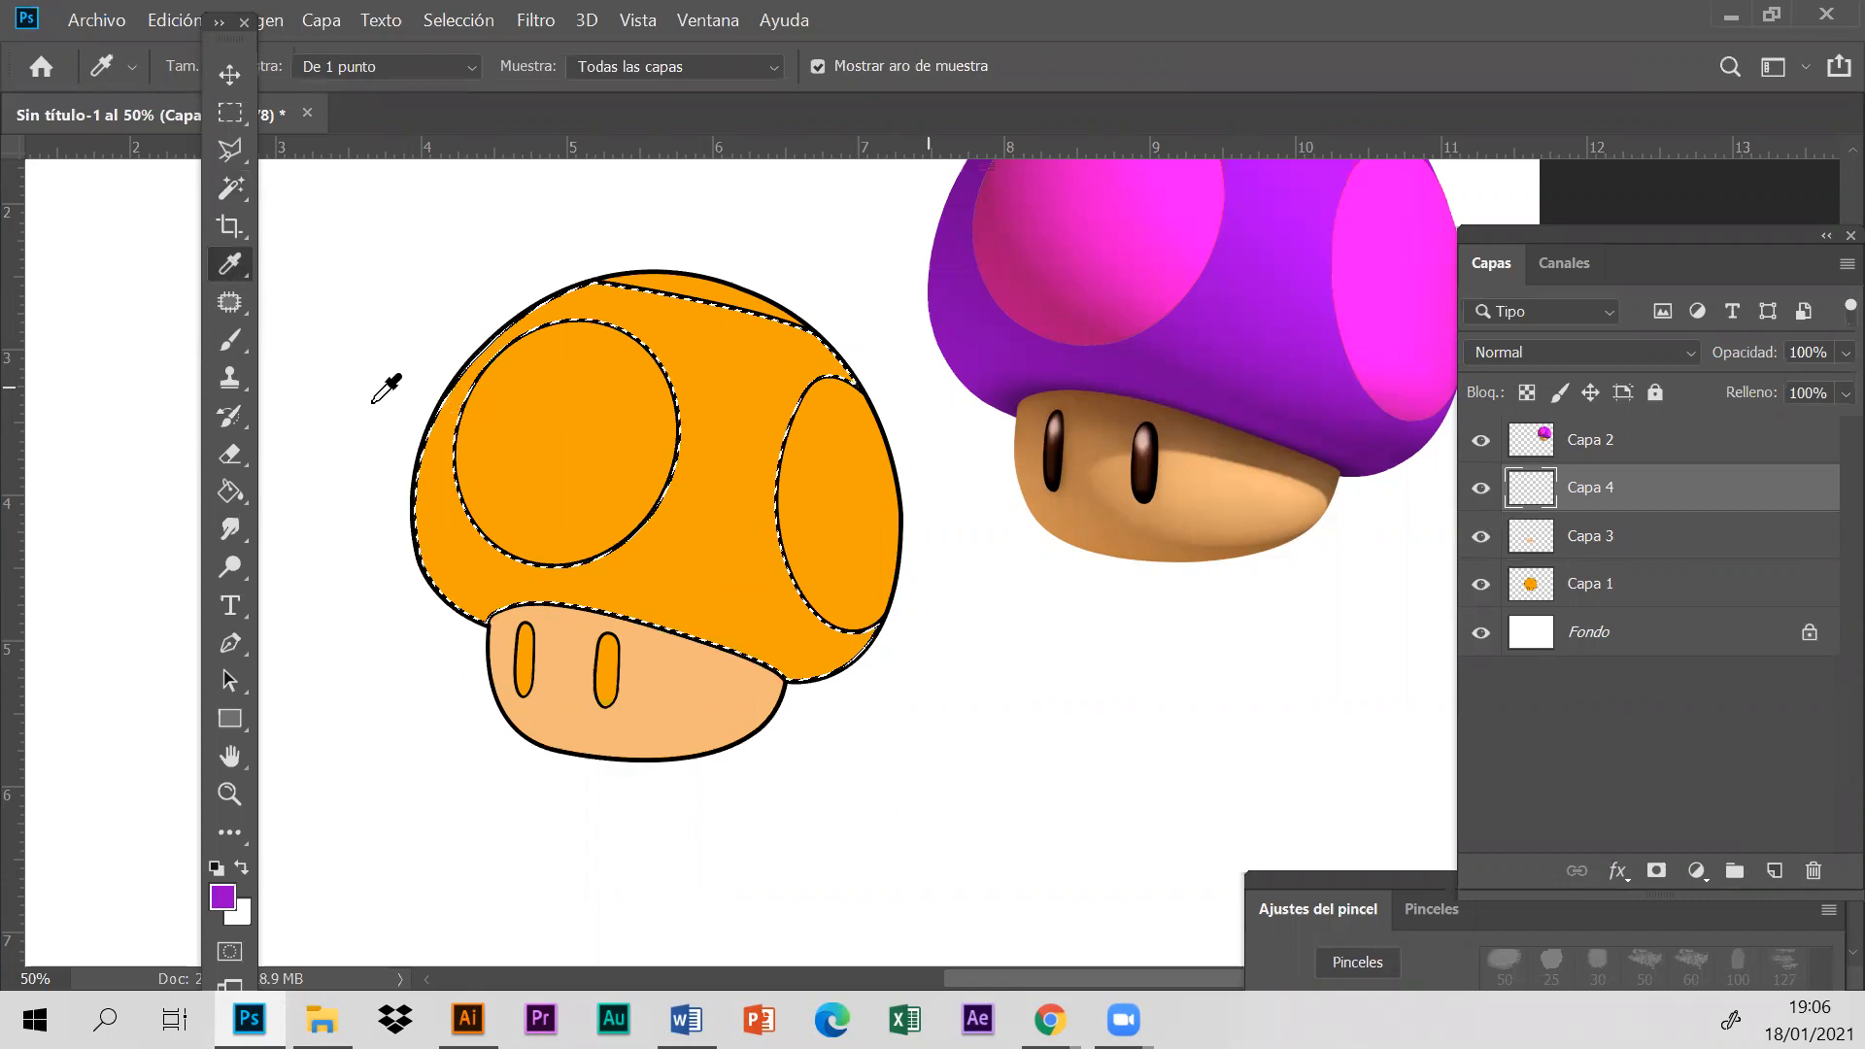
{"action": "left_click", "coordinate": [230, 492]}
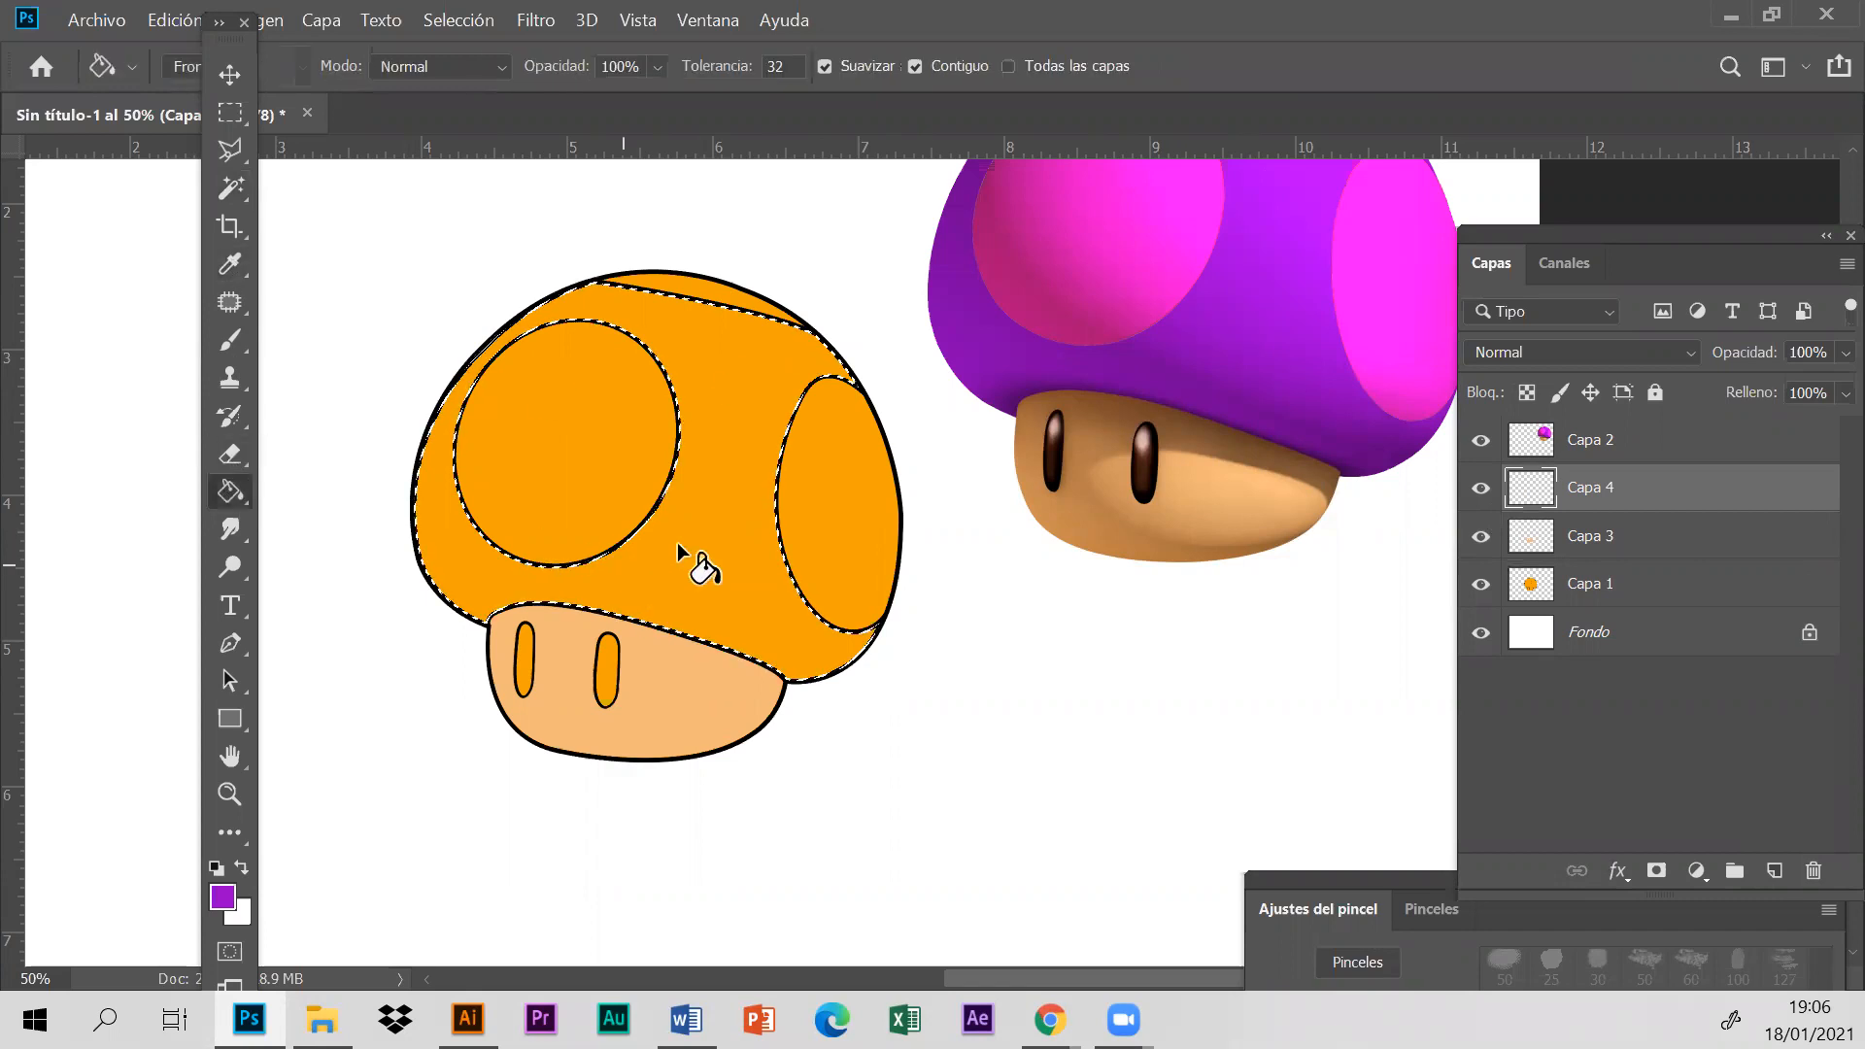
{"action": "left_click", "coordinate": [785, 527]}
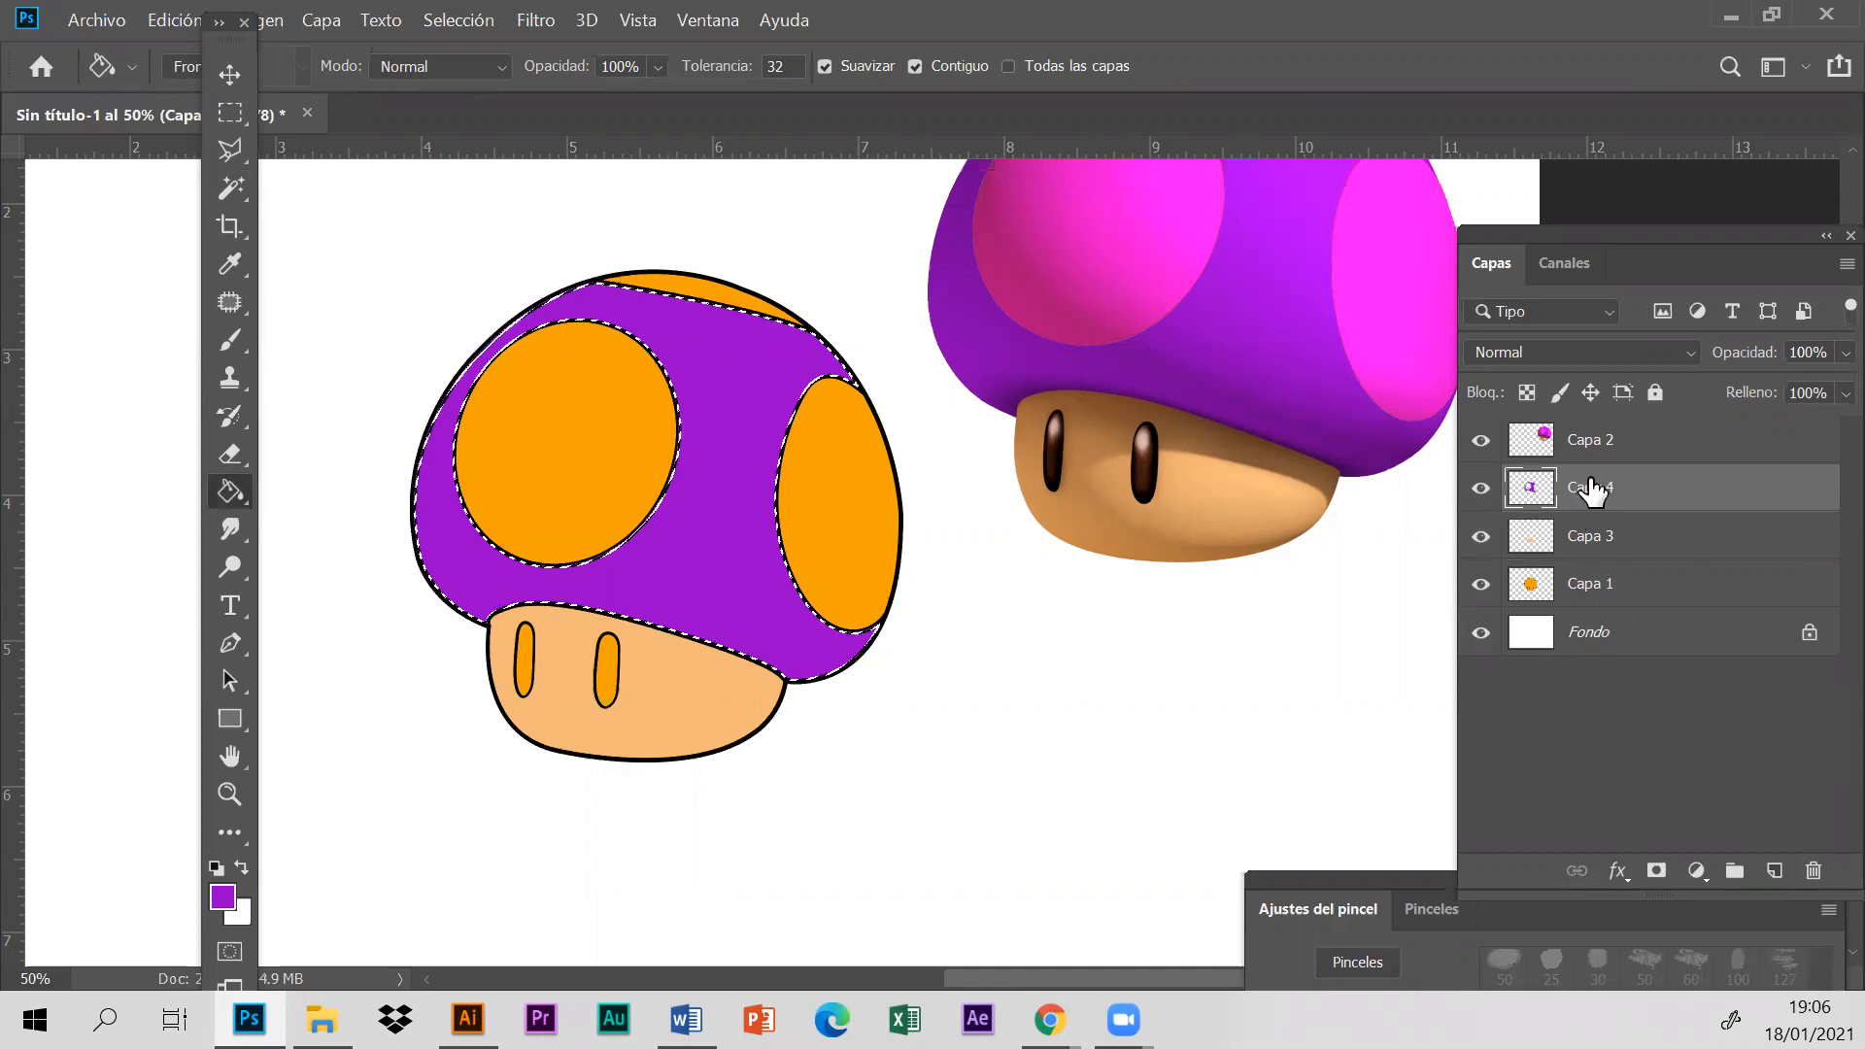
{"action": "left_click", "coordinate": [1598, 587]}
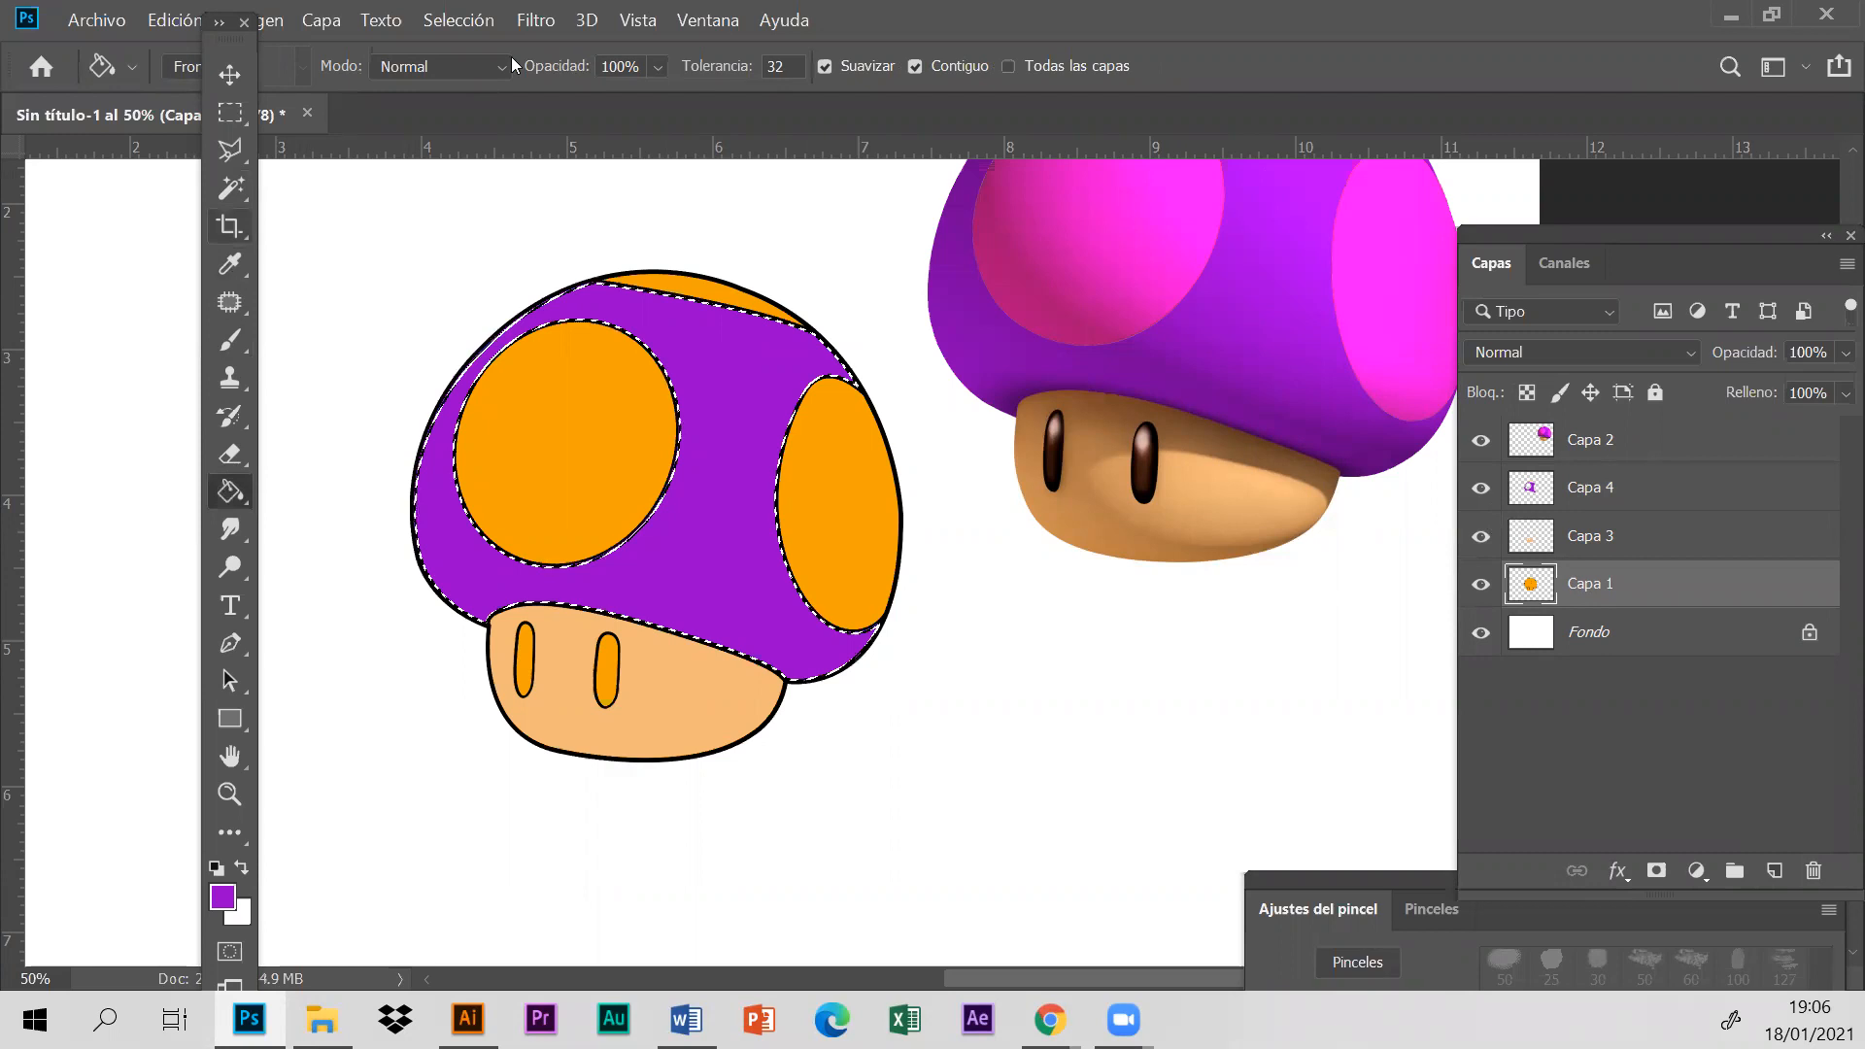
{"action": "left_click", "coordinate": [456, 21]}
{"action": "left_click", "coordinate": [544, 80]}
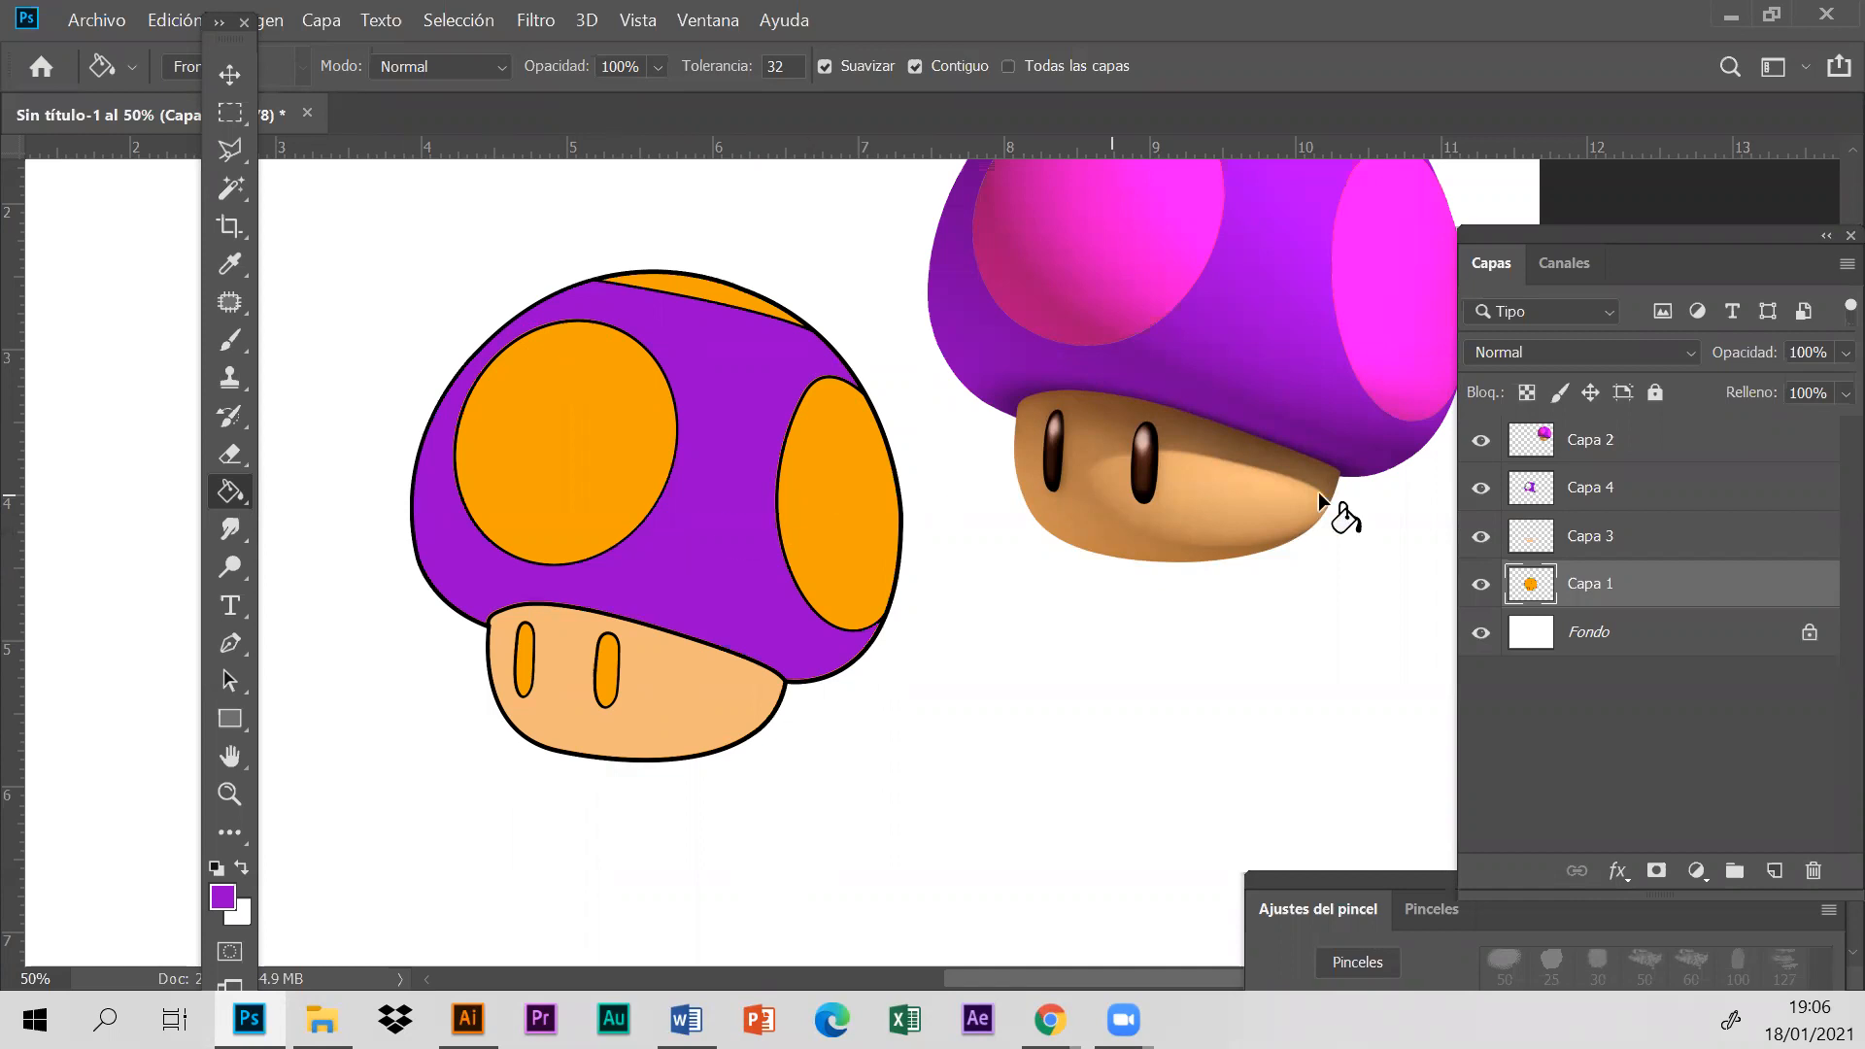
- Delete the two layers holding the purple cap fill and the peach stem fill
{"action": "left_click", "coordinate": [1630, 501]}
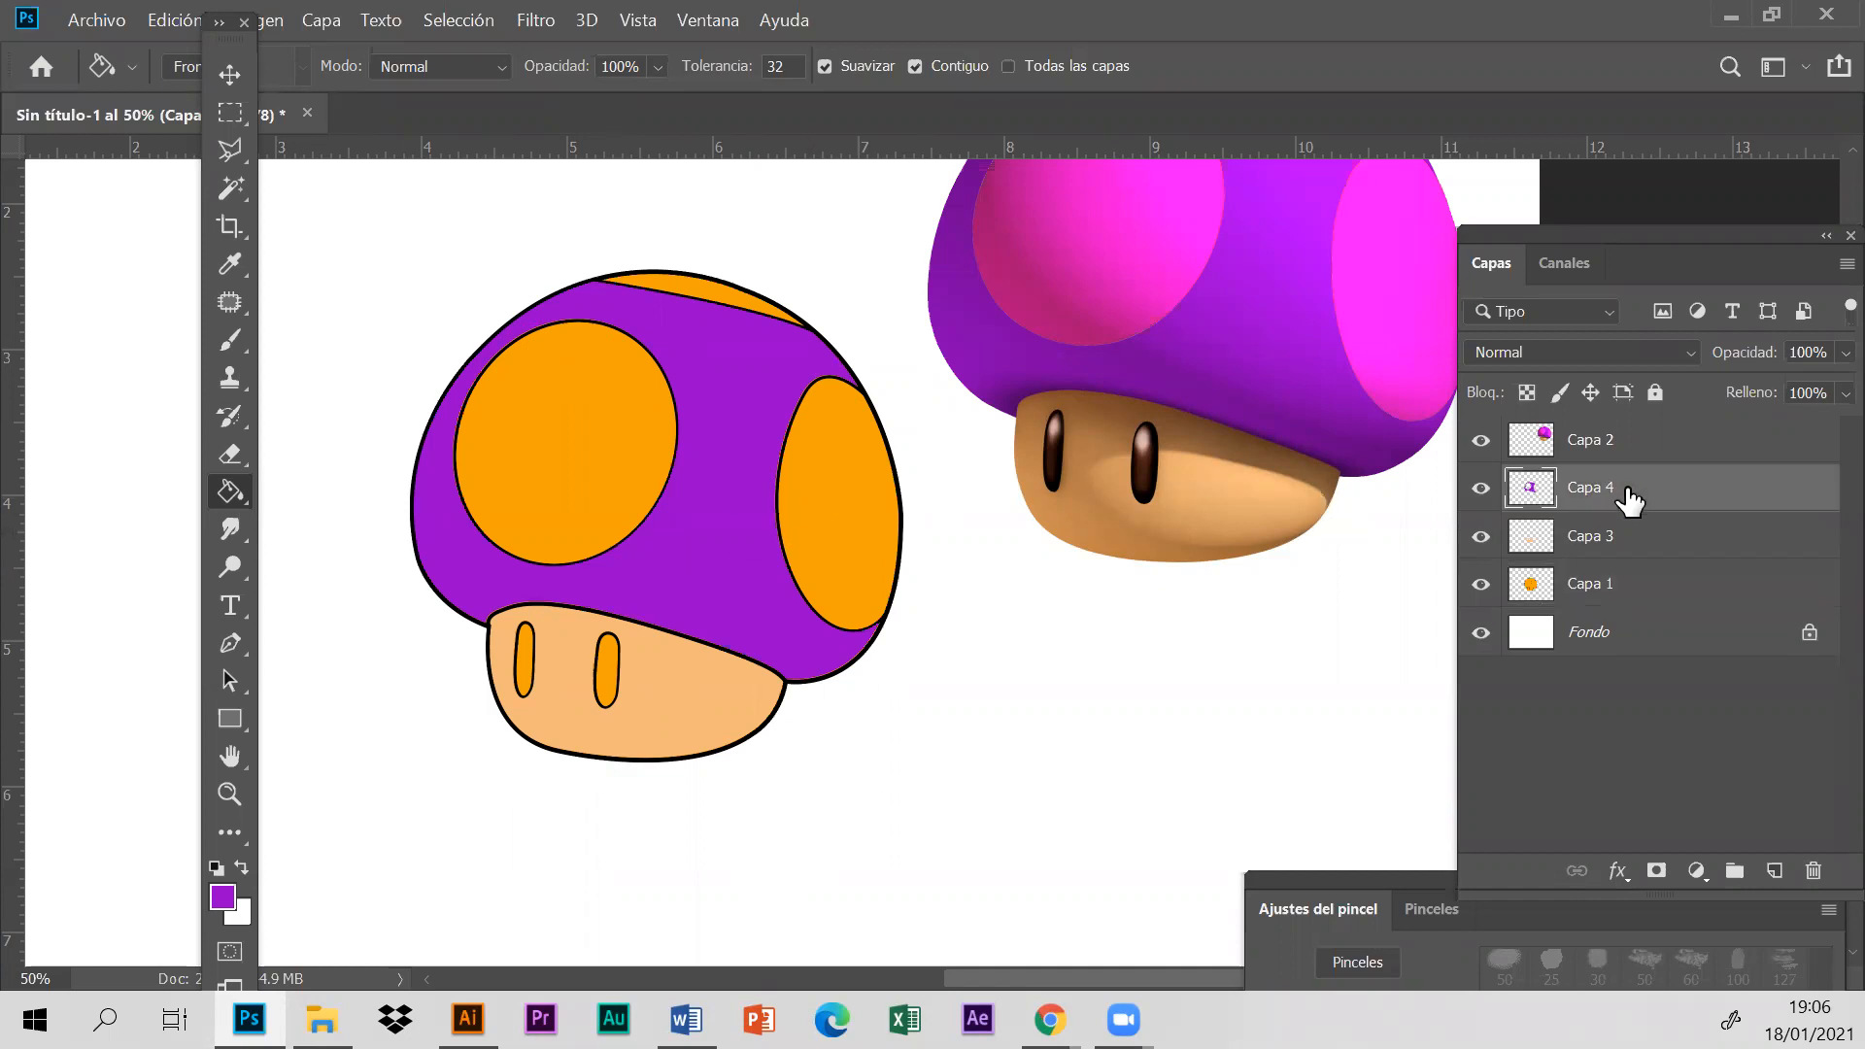
{"action": "key", "text": "Delete"}
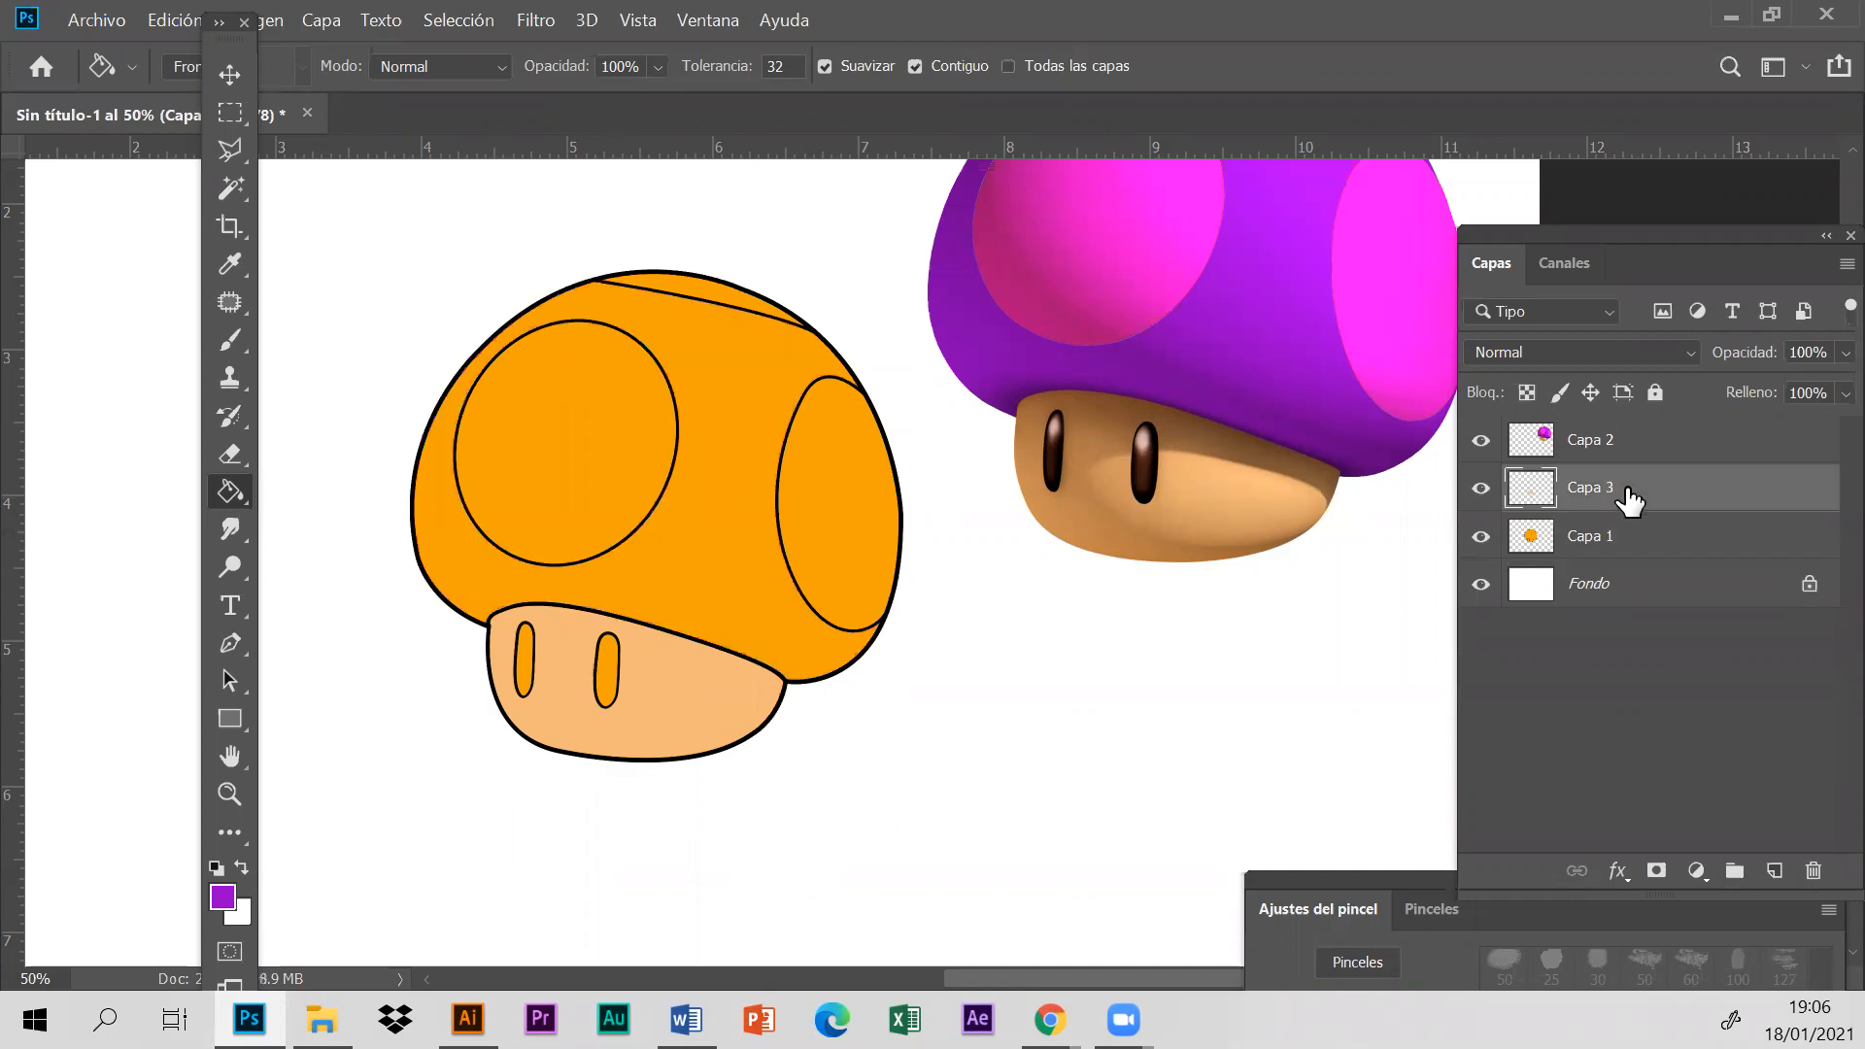
{"action": "key", "text": "Delete"}
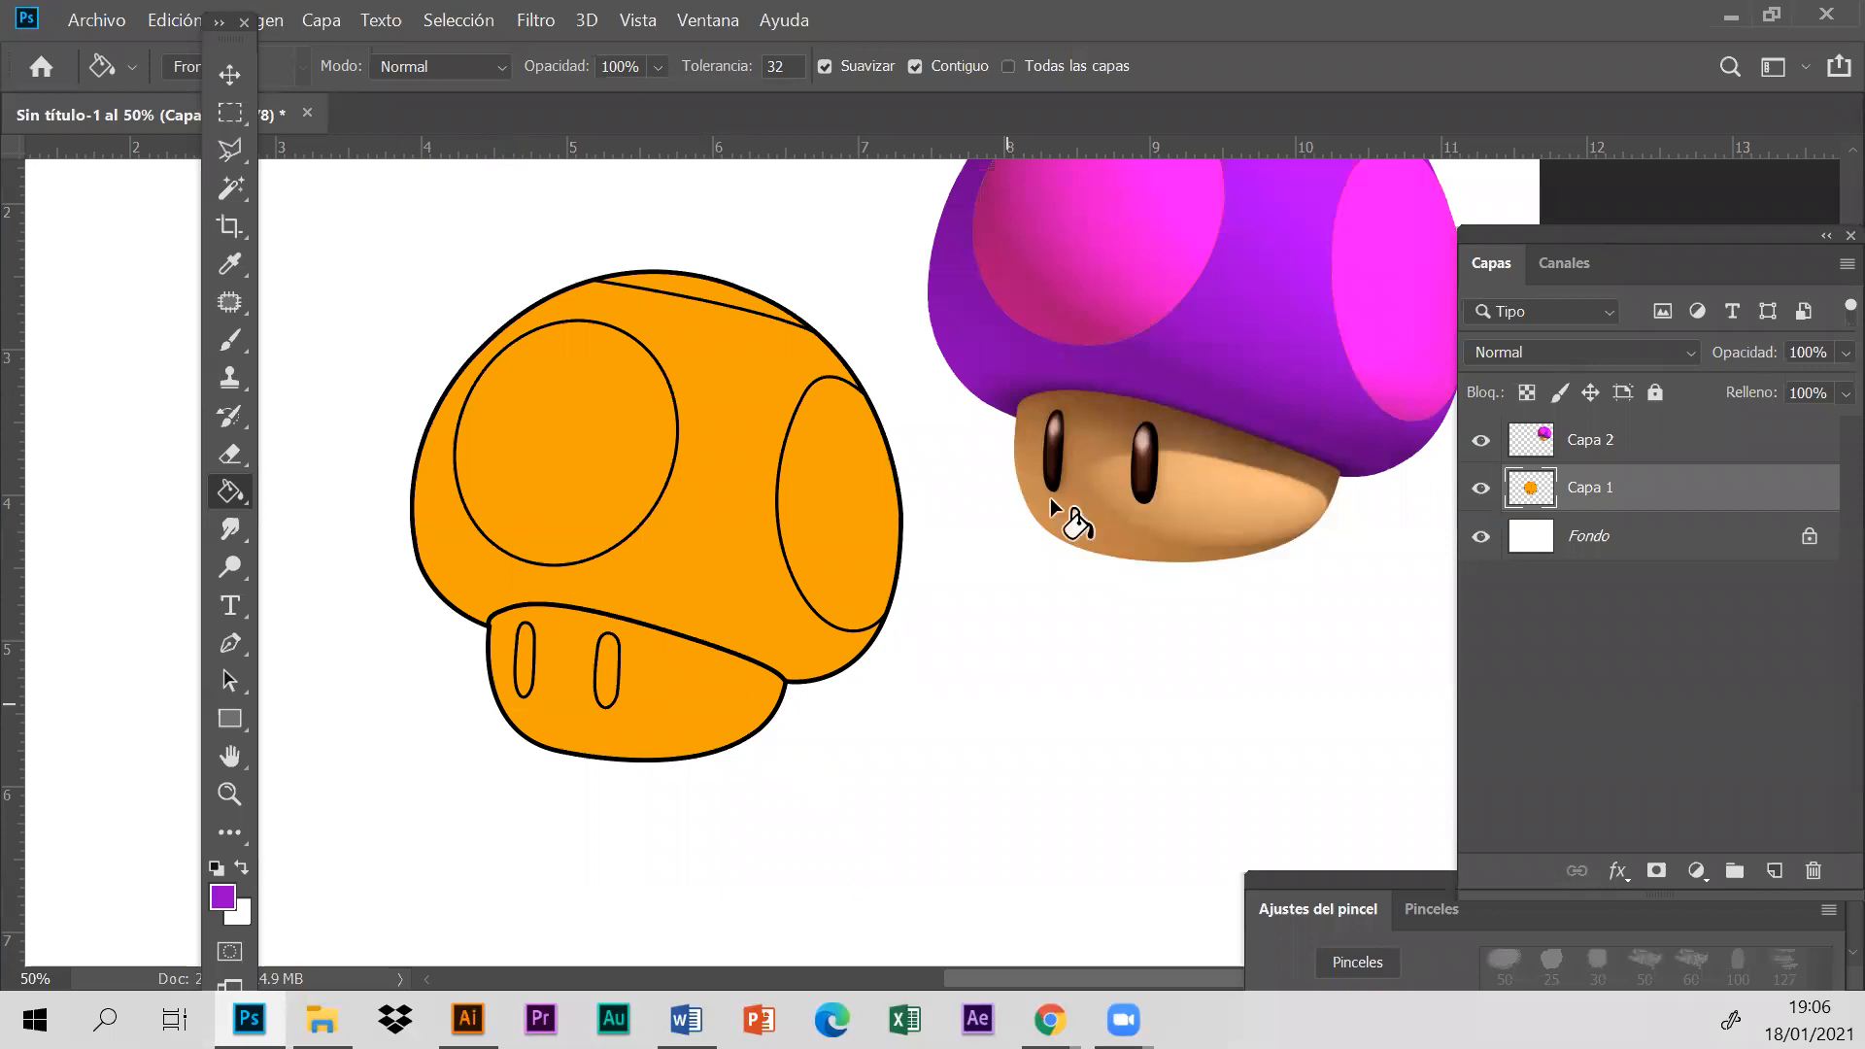
- Move the purple reference mushroom to the empty area on the other side of the orange mushroom, level with it
{"action": "left_click", "coordinate": [639, 20]}
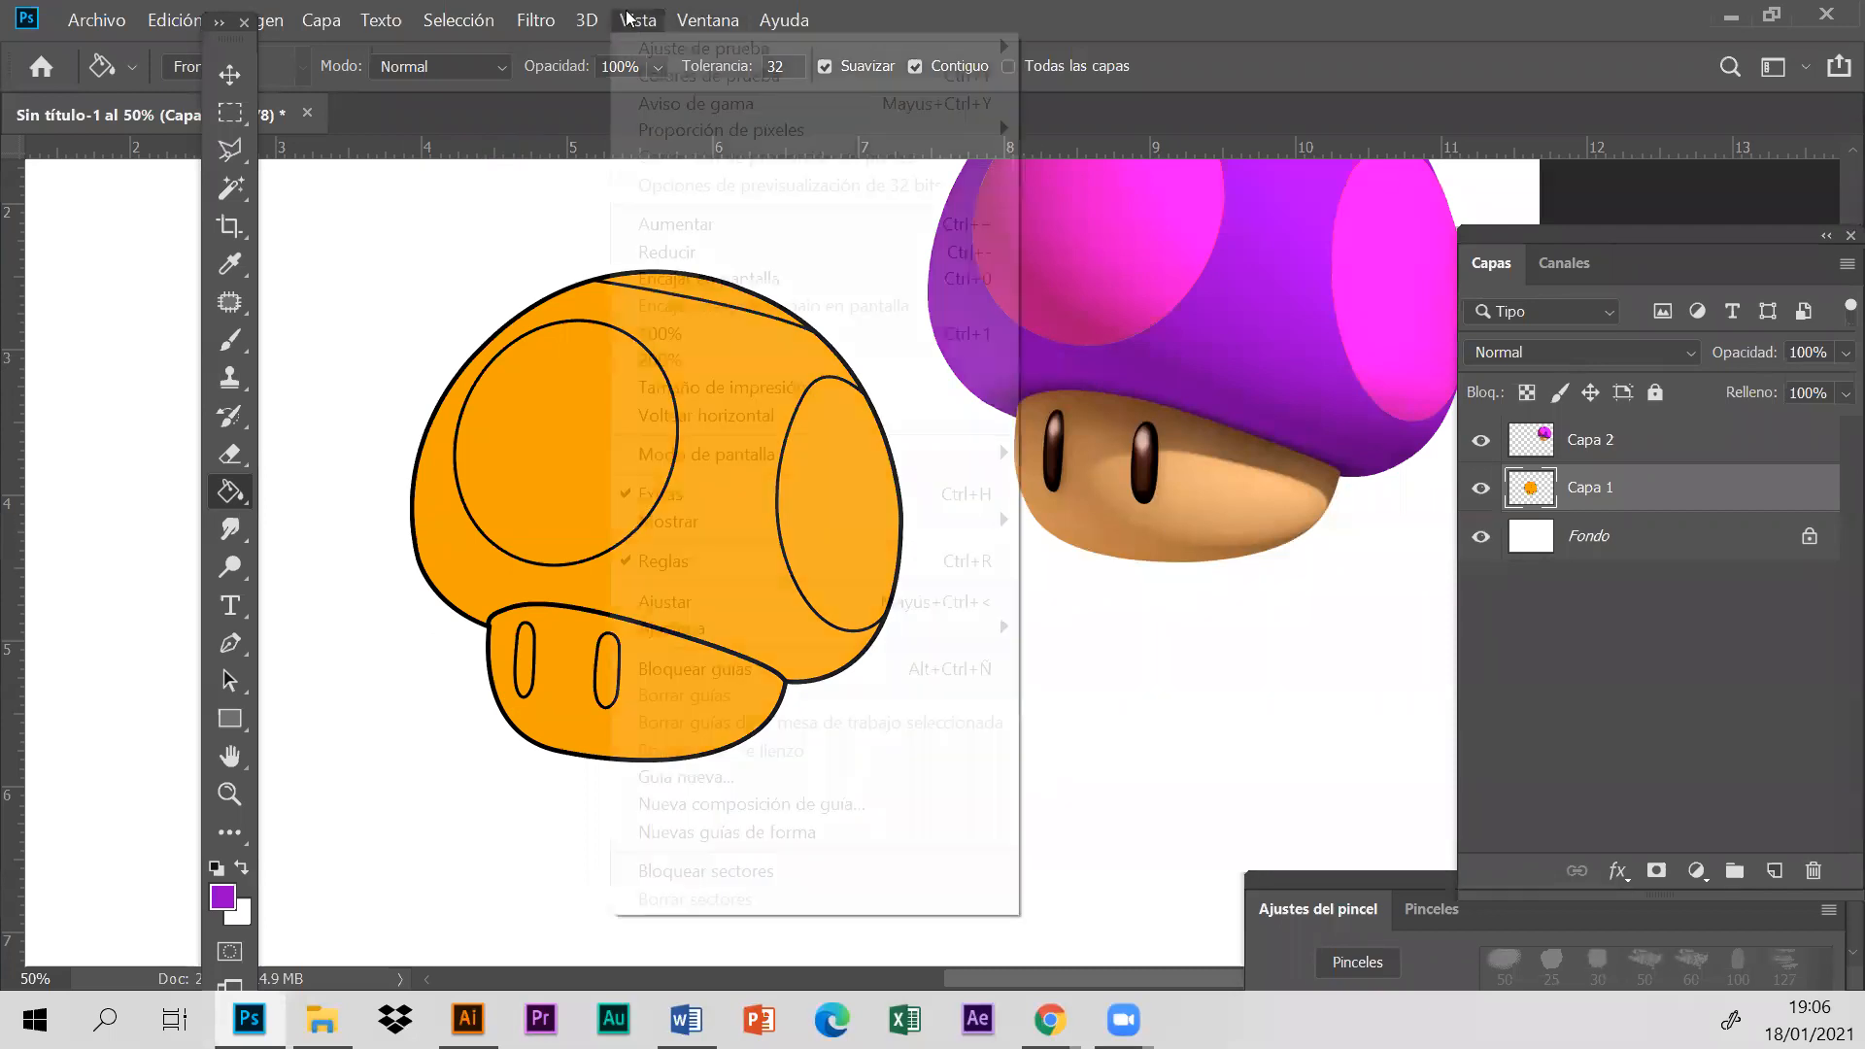
{"action": "left_click", "coordinate": [680, 250]}
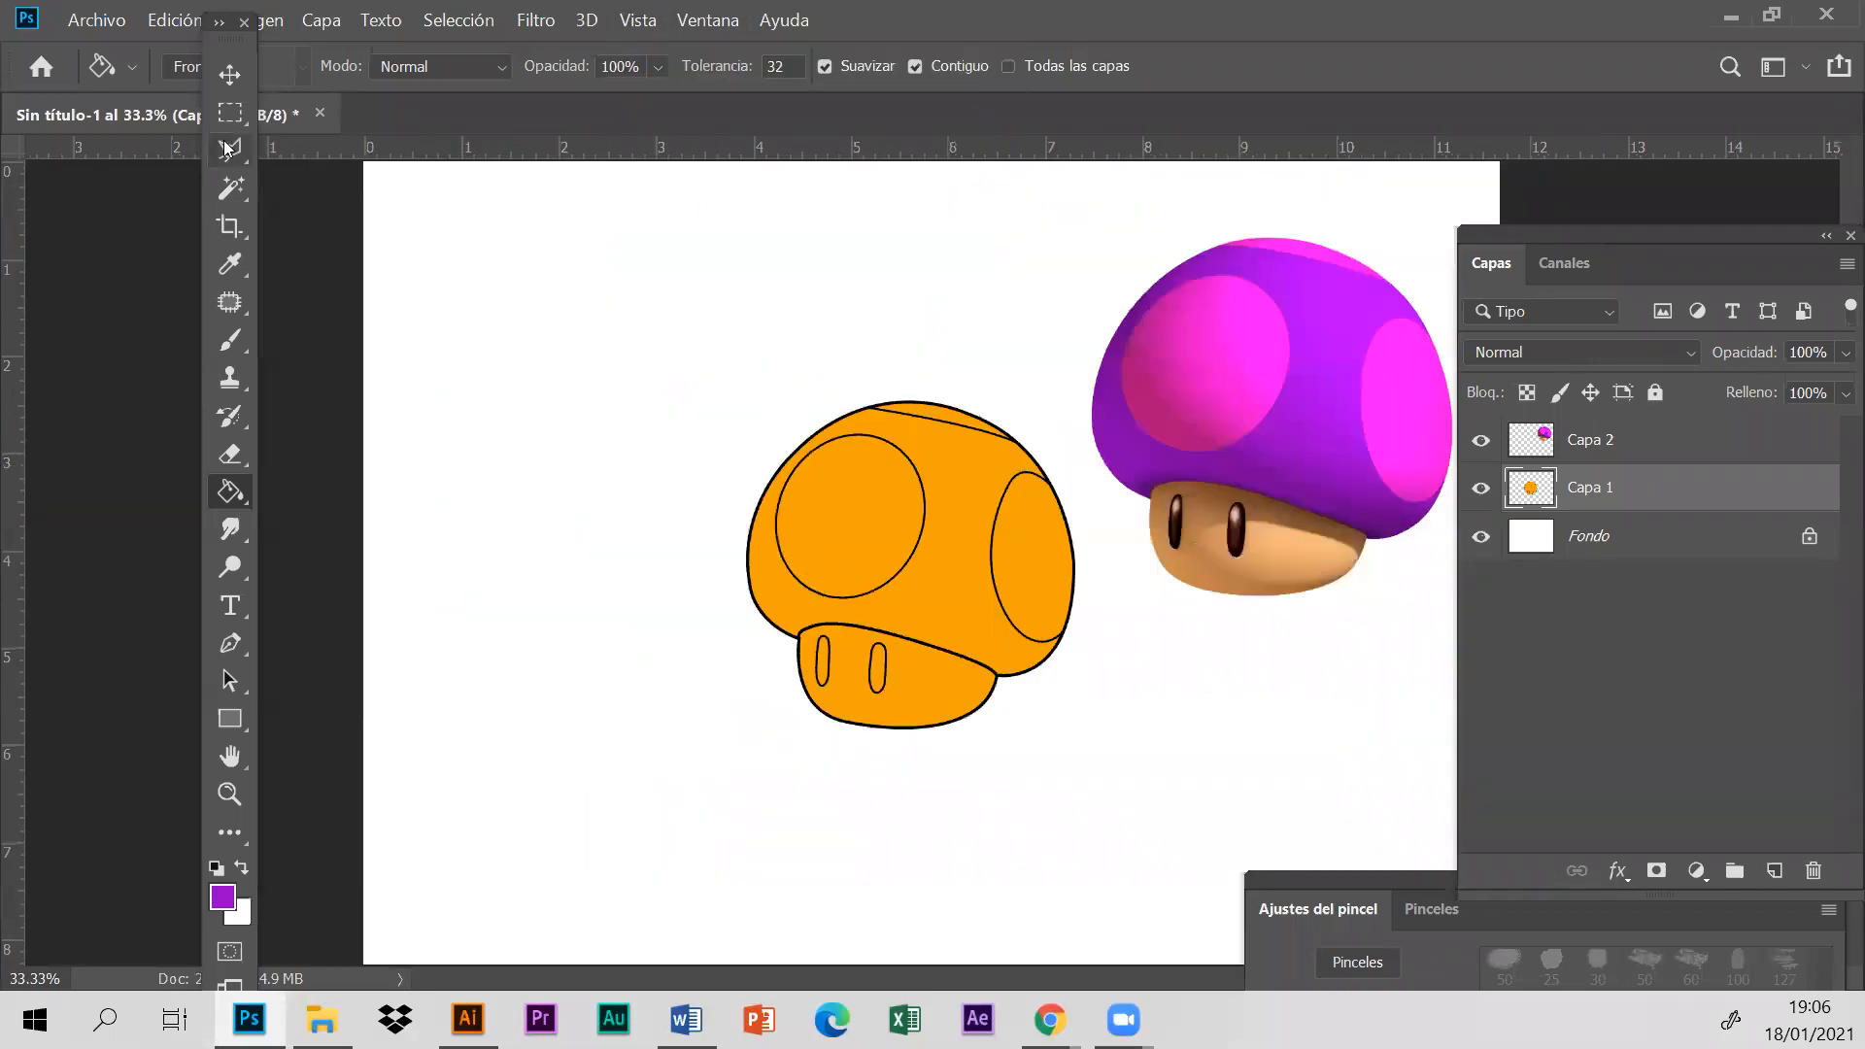
{"action": "left_click", "coordinate": [229, 74]}
{"action": "left_click", "coordinate": [1262, 432]}
{"action": "left_click_drag", "start_coordinate": [1269, 417], "coordinate": [532, 566]}
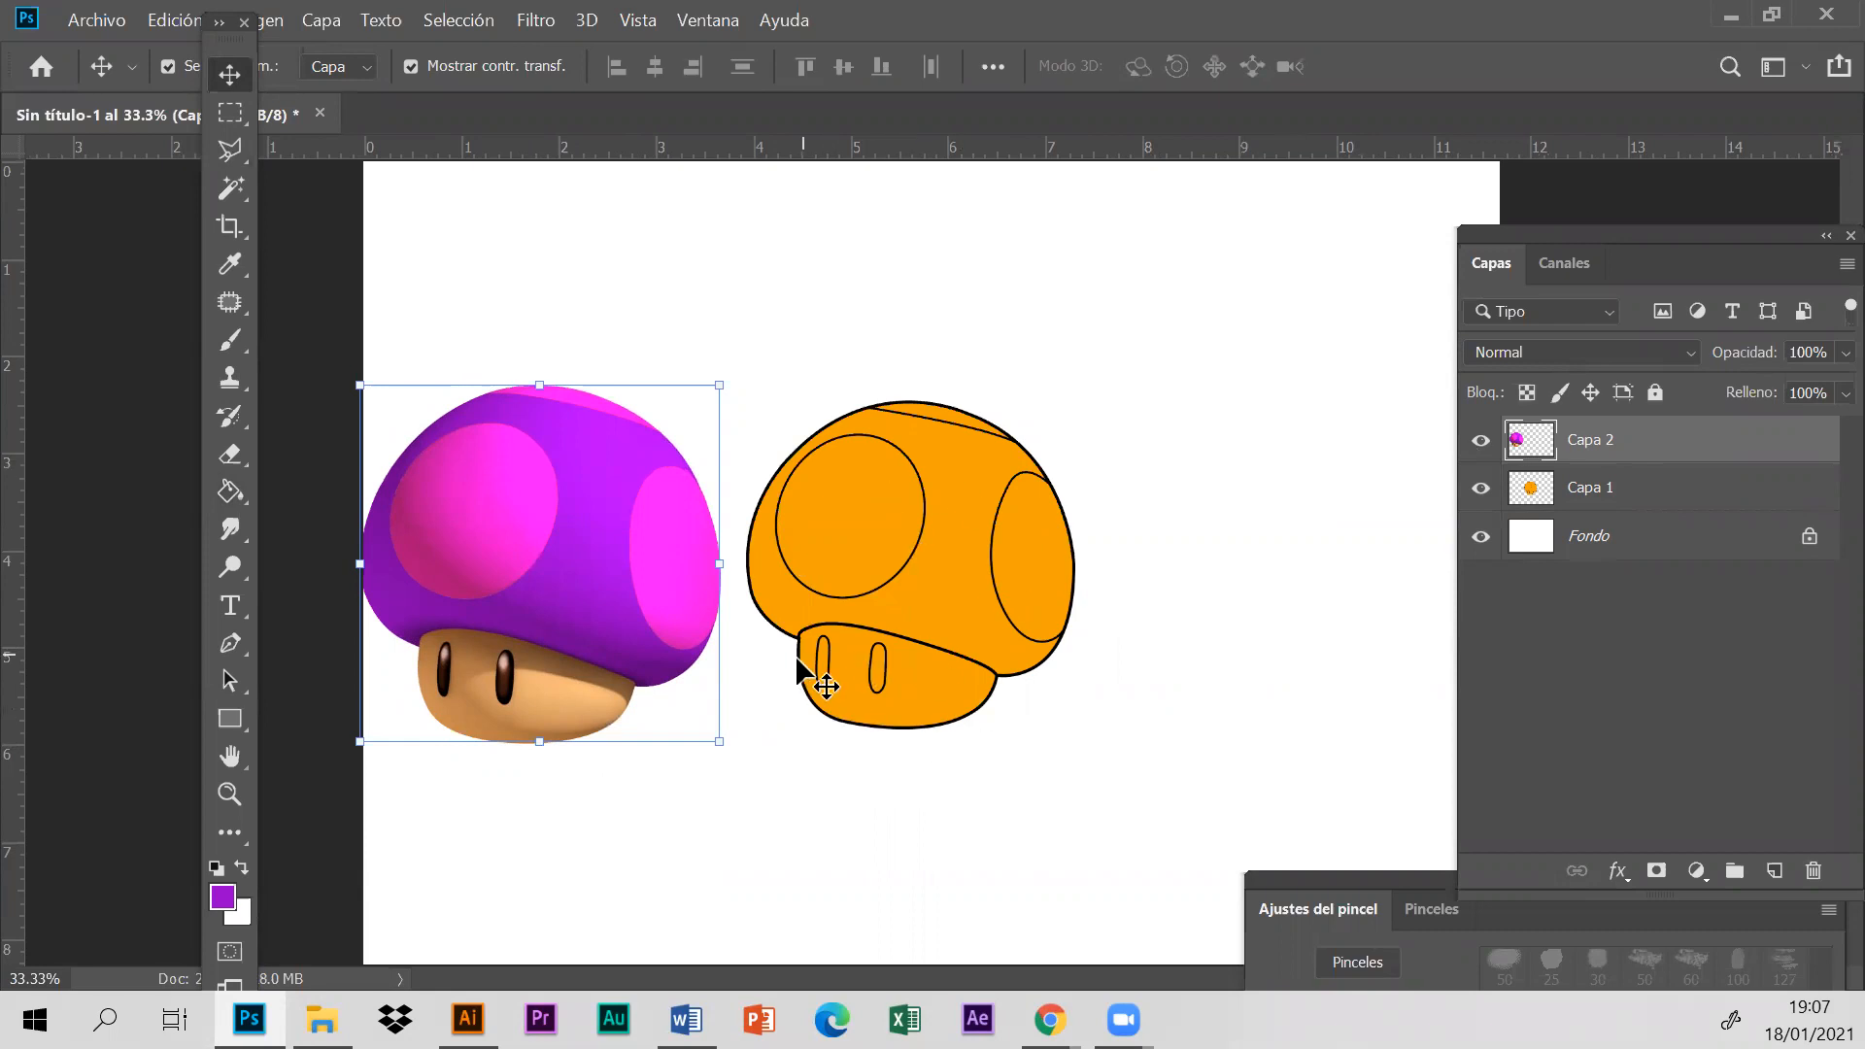
- Select the orange mushroom's stem without its eyes on layer Capa 1 using the Magic Wand
{"action": "left_click", "coordinate": [1669, 506]}
{"action": "left_click", "coordinate": [230, 187]}
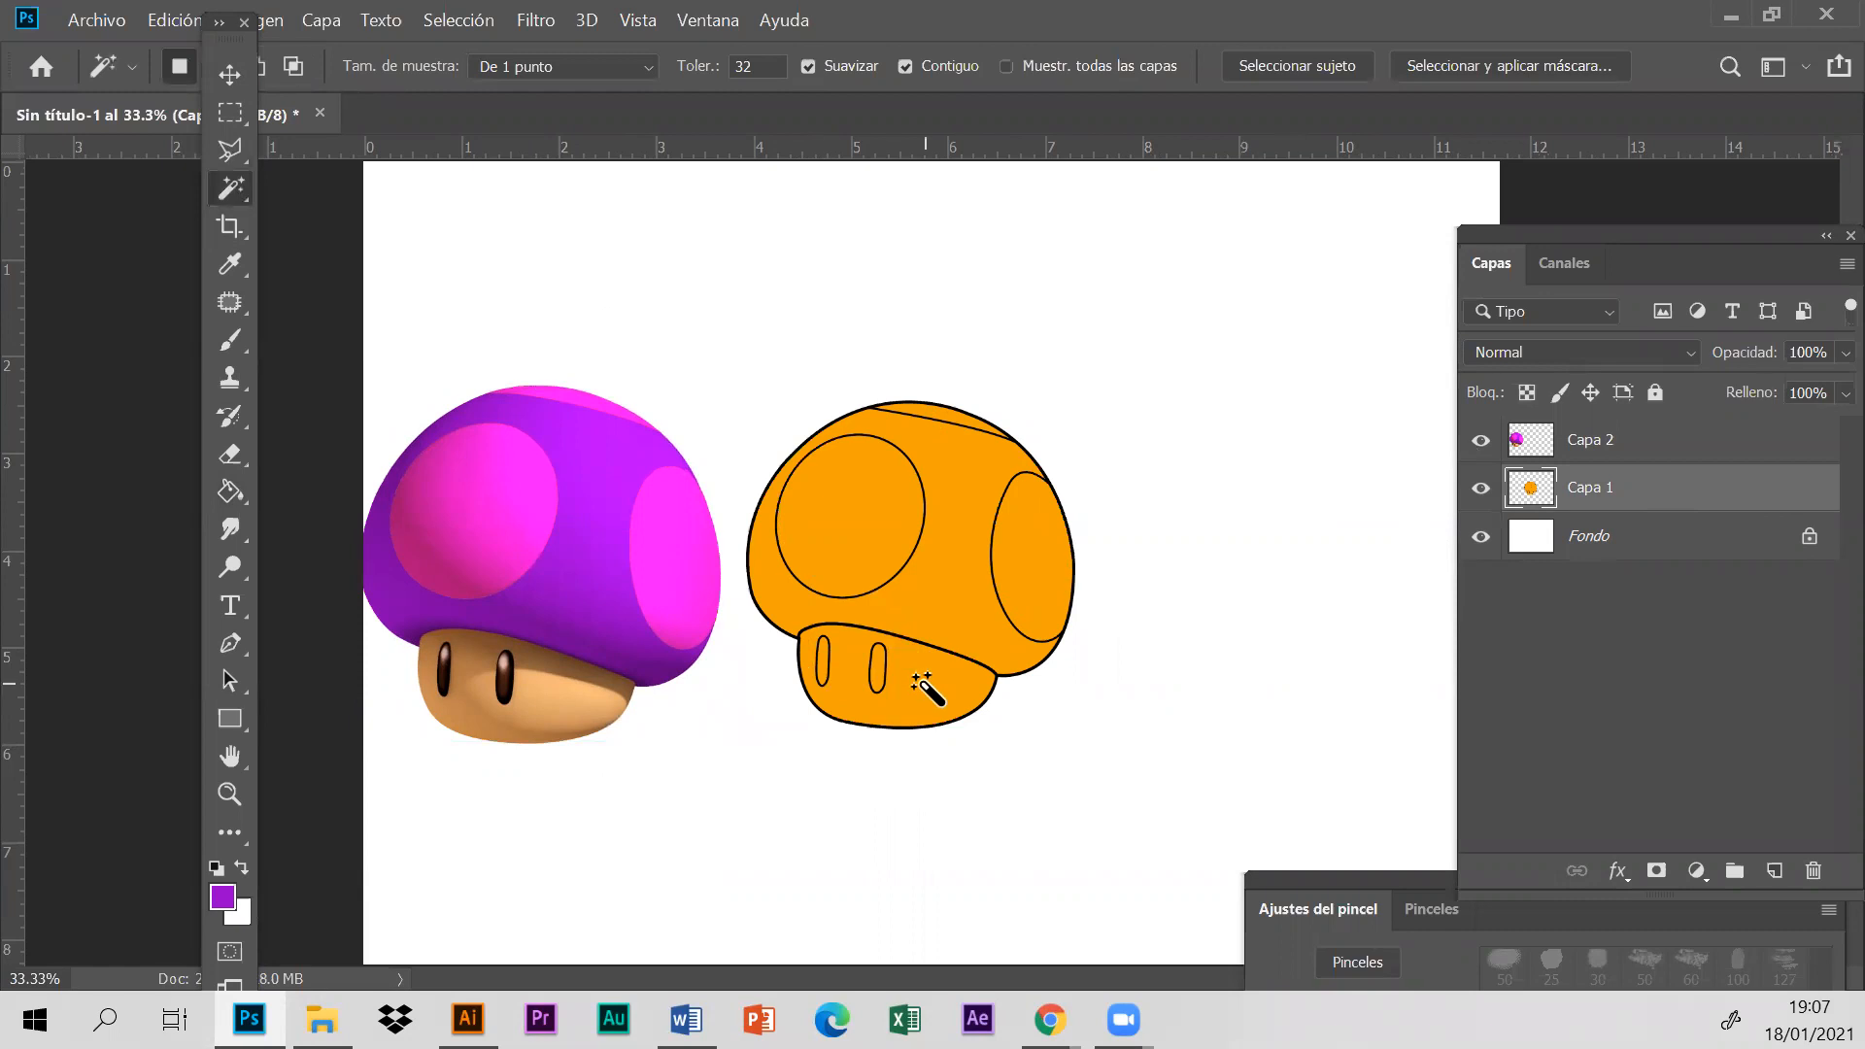
{"action": "left_click", "coordinate": [927, 690]}
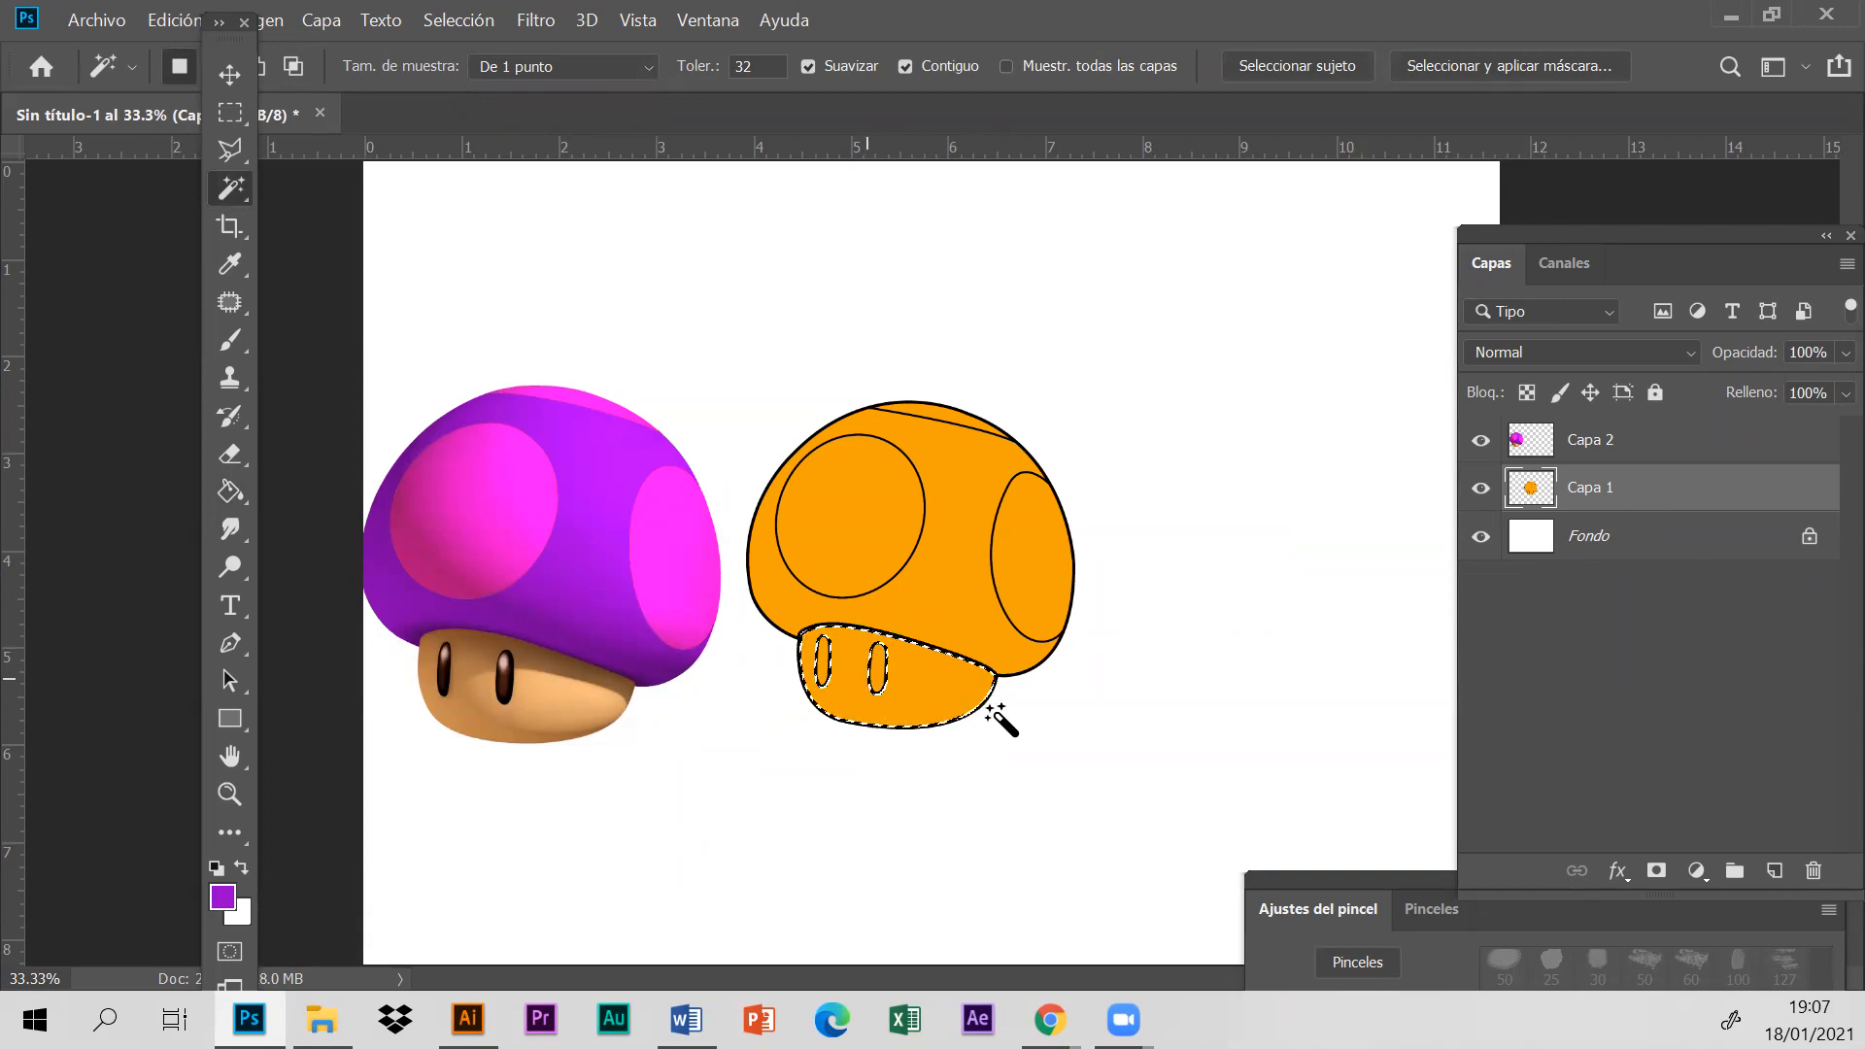
- Fill the selected stem on a new layer with peach sampled from the relocated reference's stem, and clear the selection
{"action": "left_click", "coordinate": [1775, 871]}
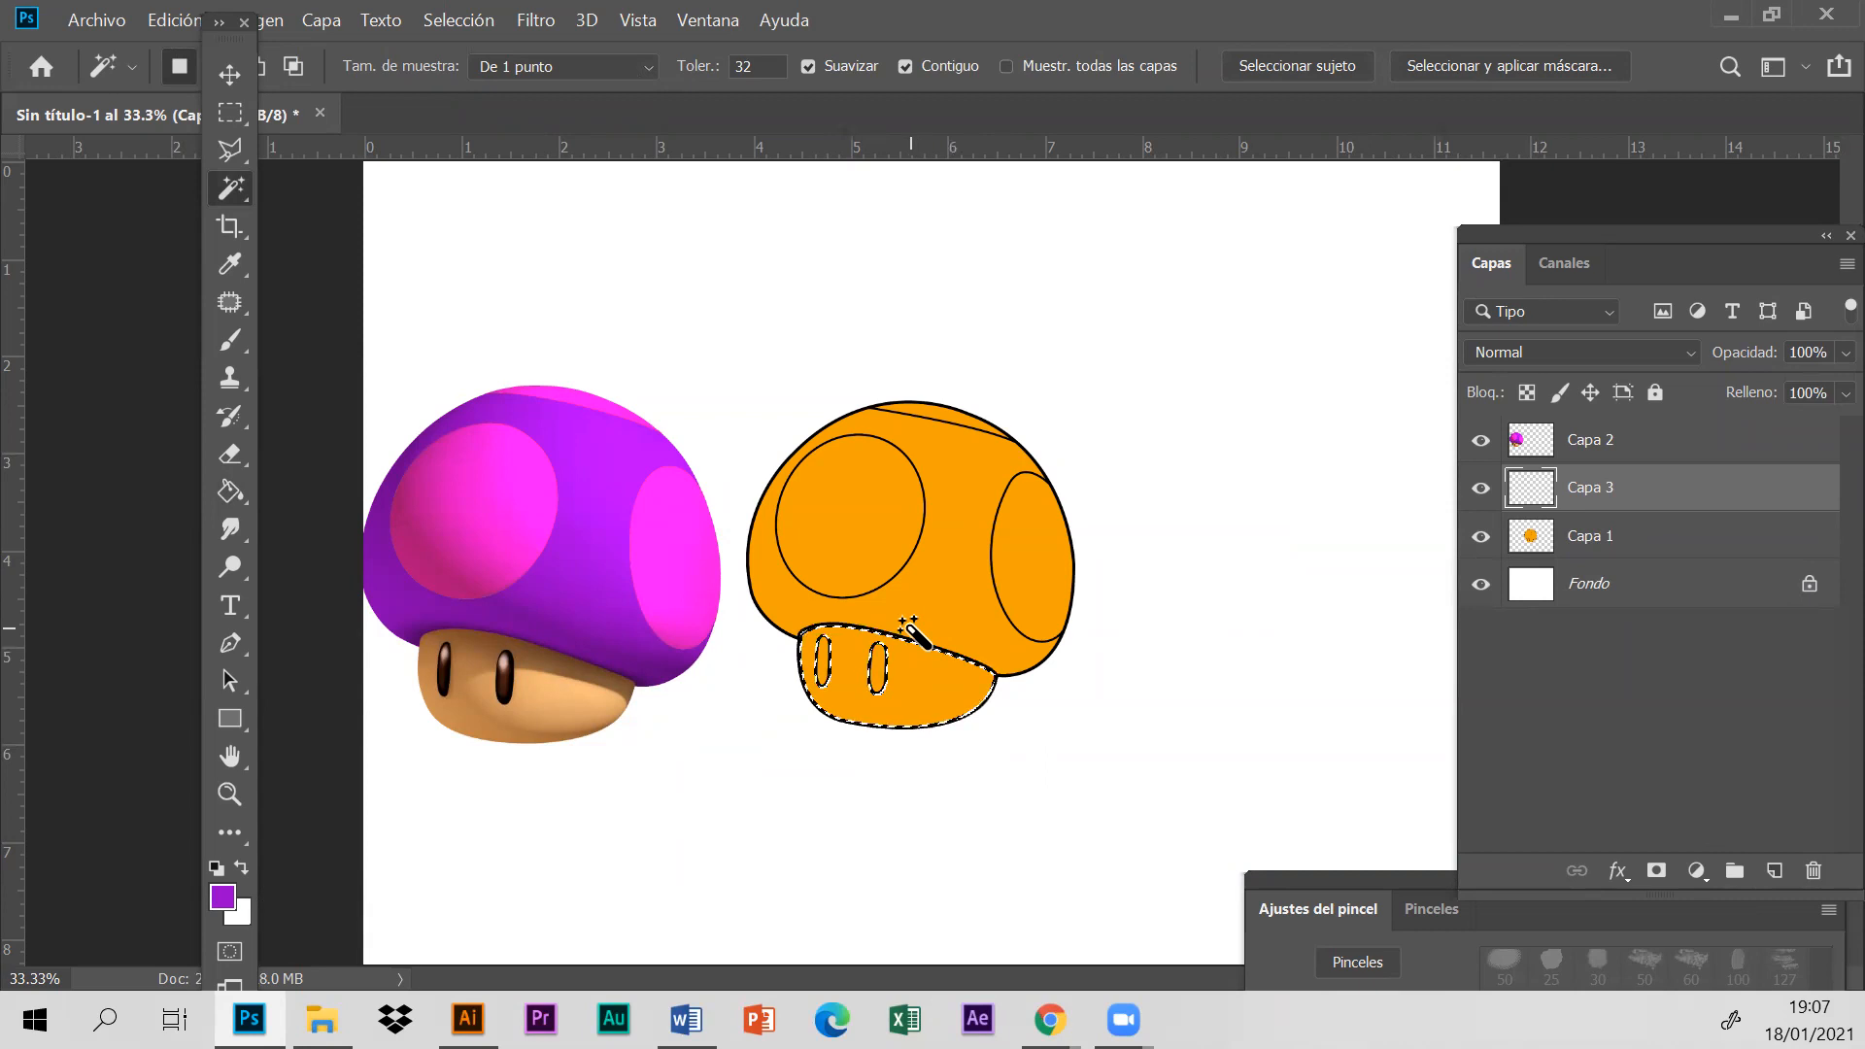
{"action": "left_click", "coordinate": [225, 258]}
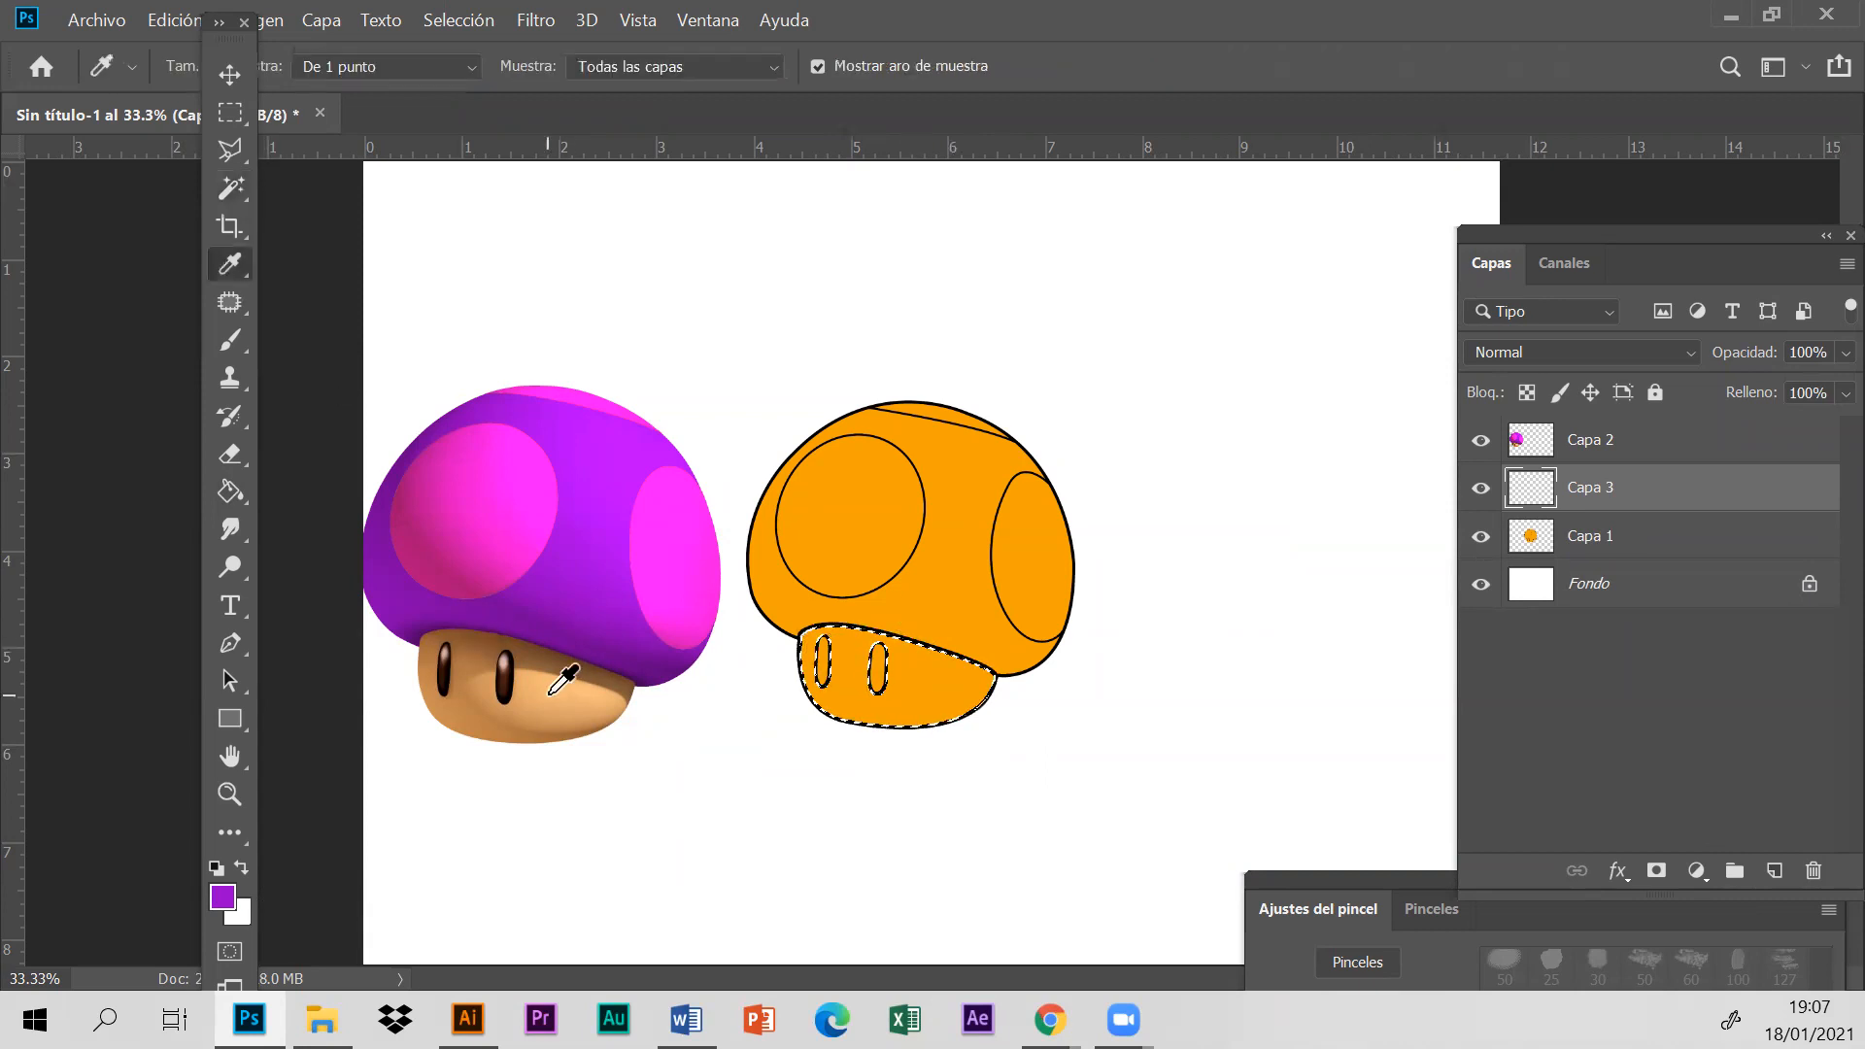
{"action": "left_click", "coordinate": [549, 695]}
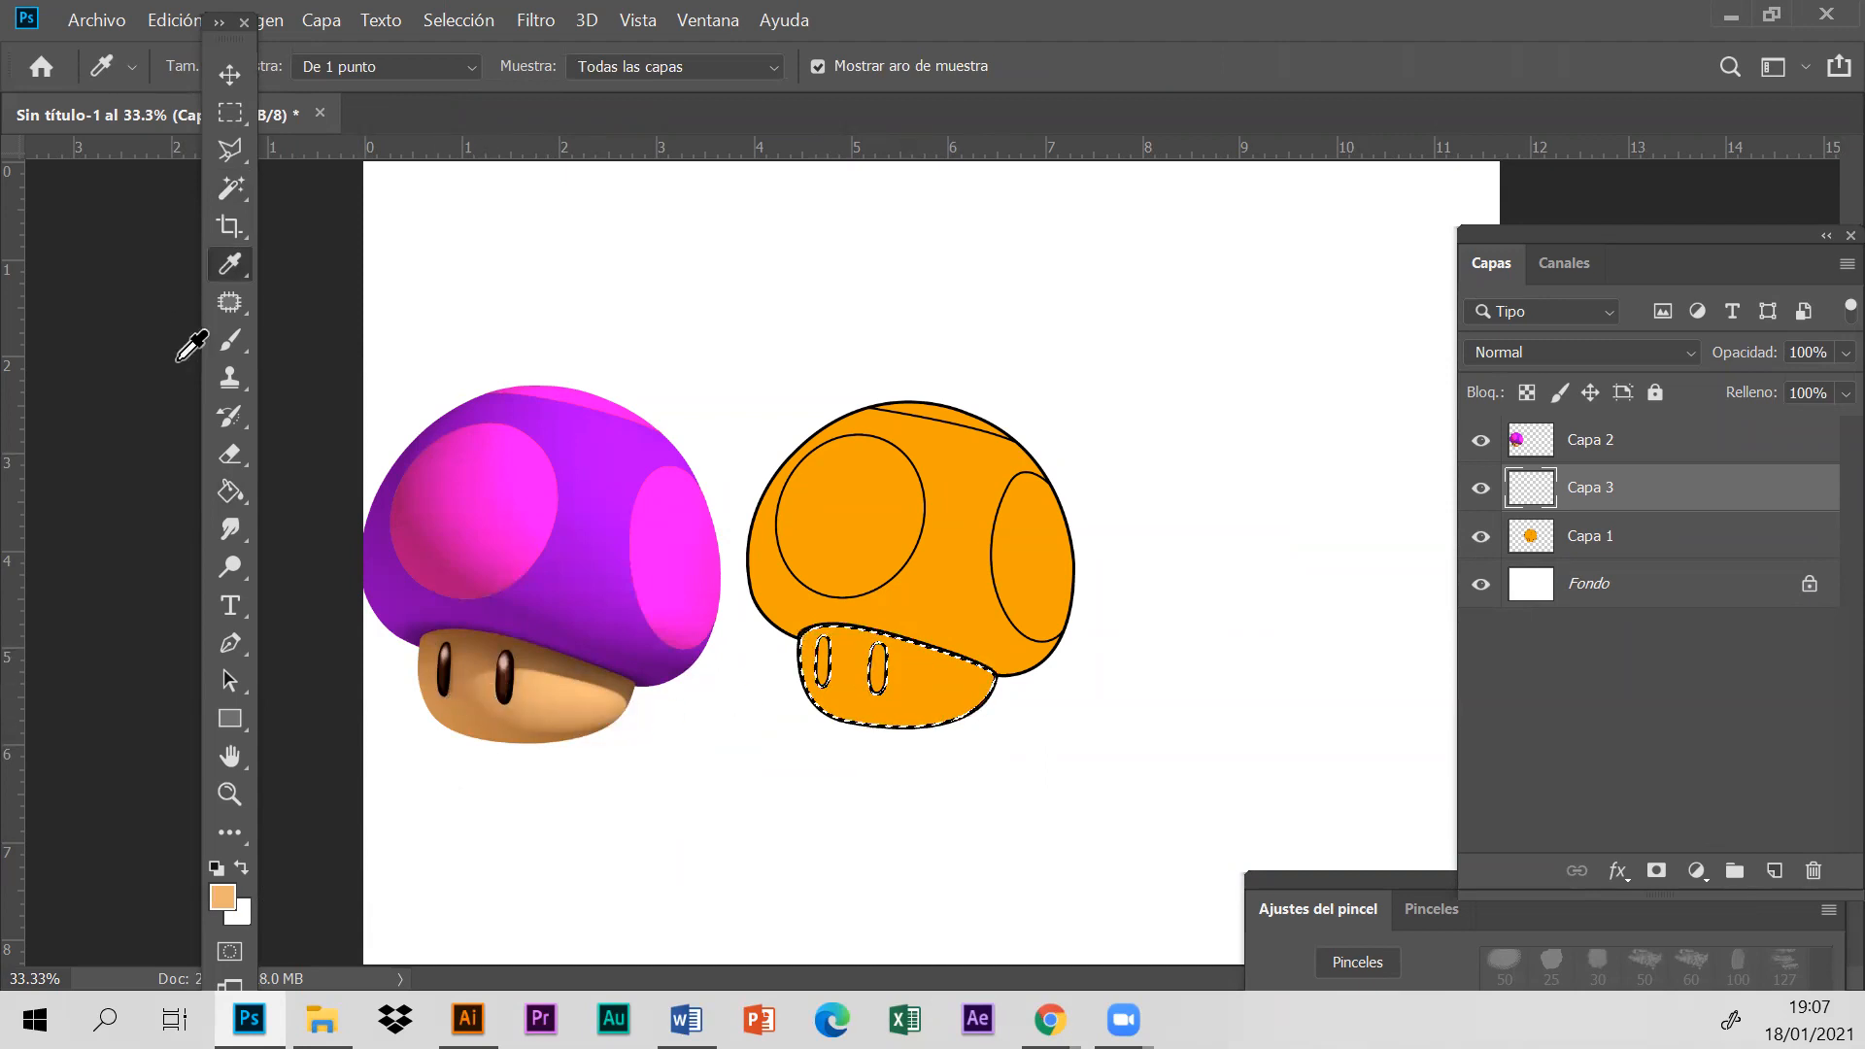
{"action": "left_click", "coordinate": [237, 492]}
{"action": "left_click", "coordinate": [947, 697]}
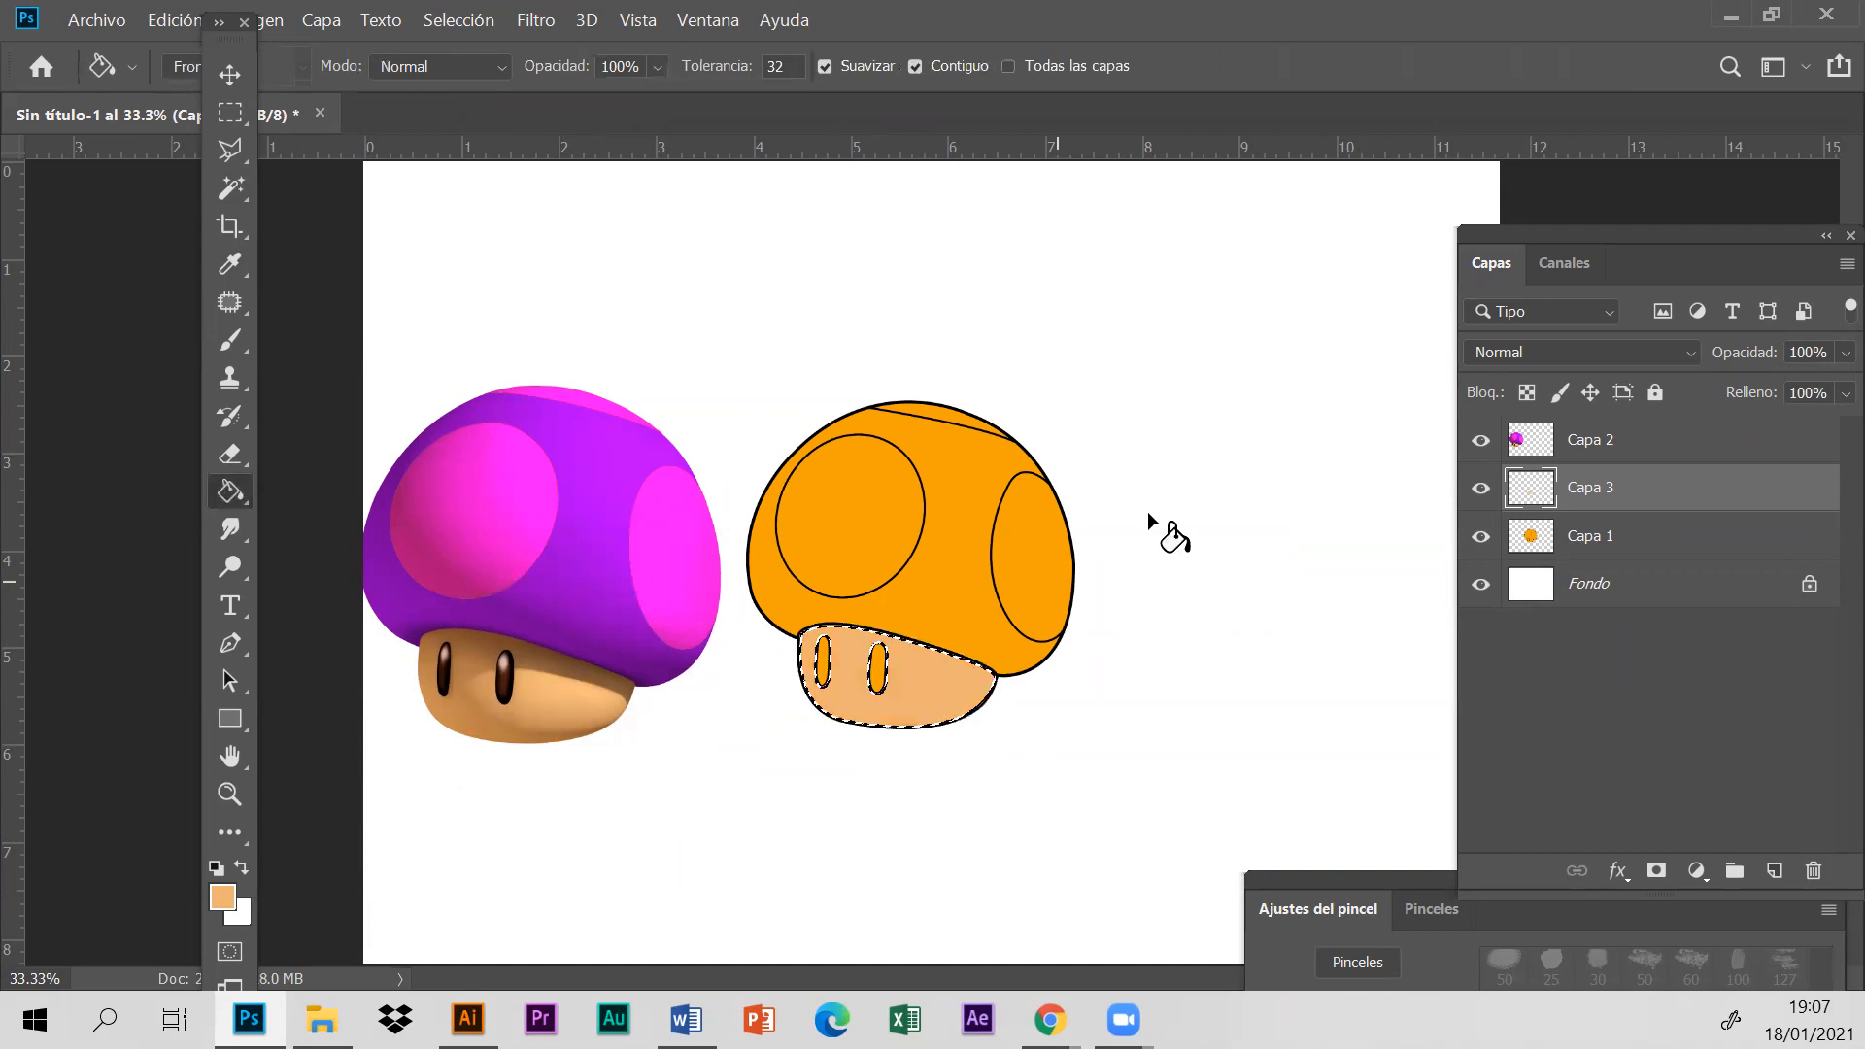
{"action": "left_click", "coordinate": [230, 151]}
{"action": "left_click", "coordinate": [459, 19]}
{"action": "left_click", "coordinate": [494, 76]}
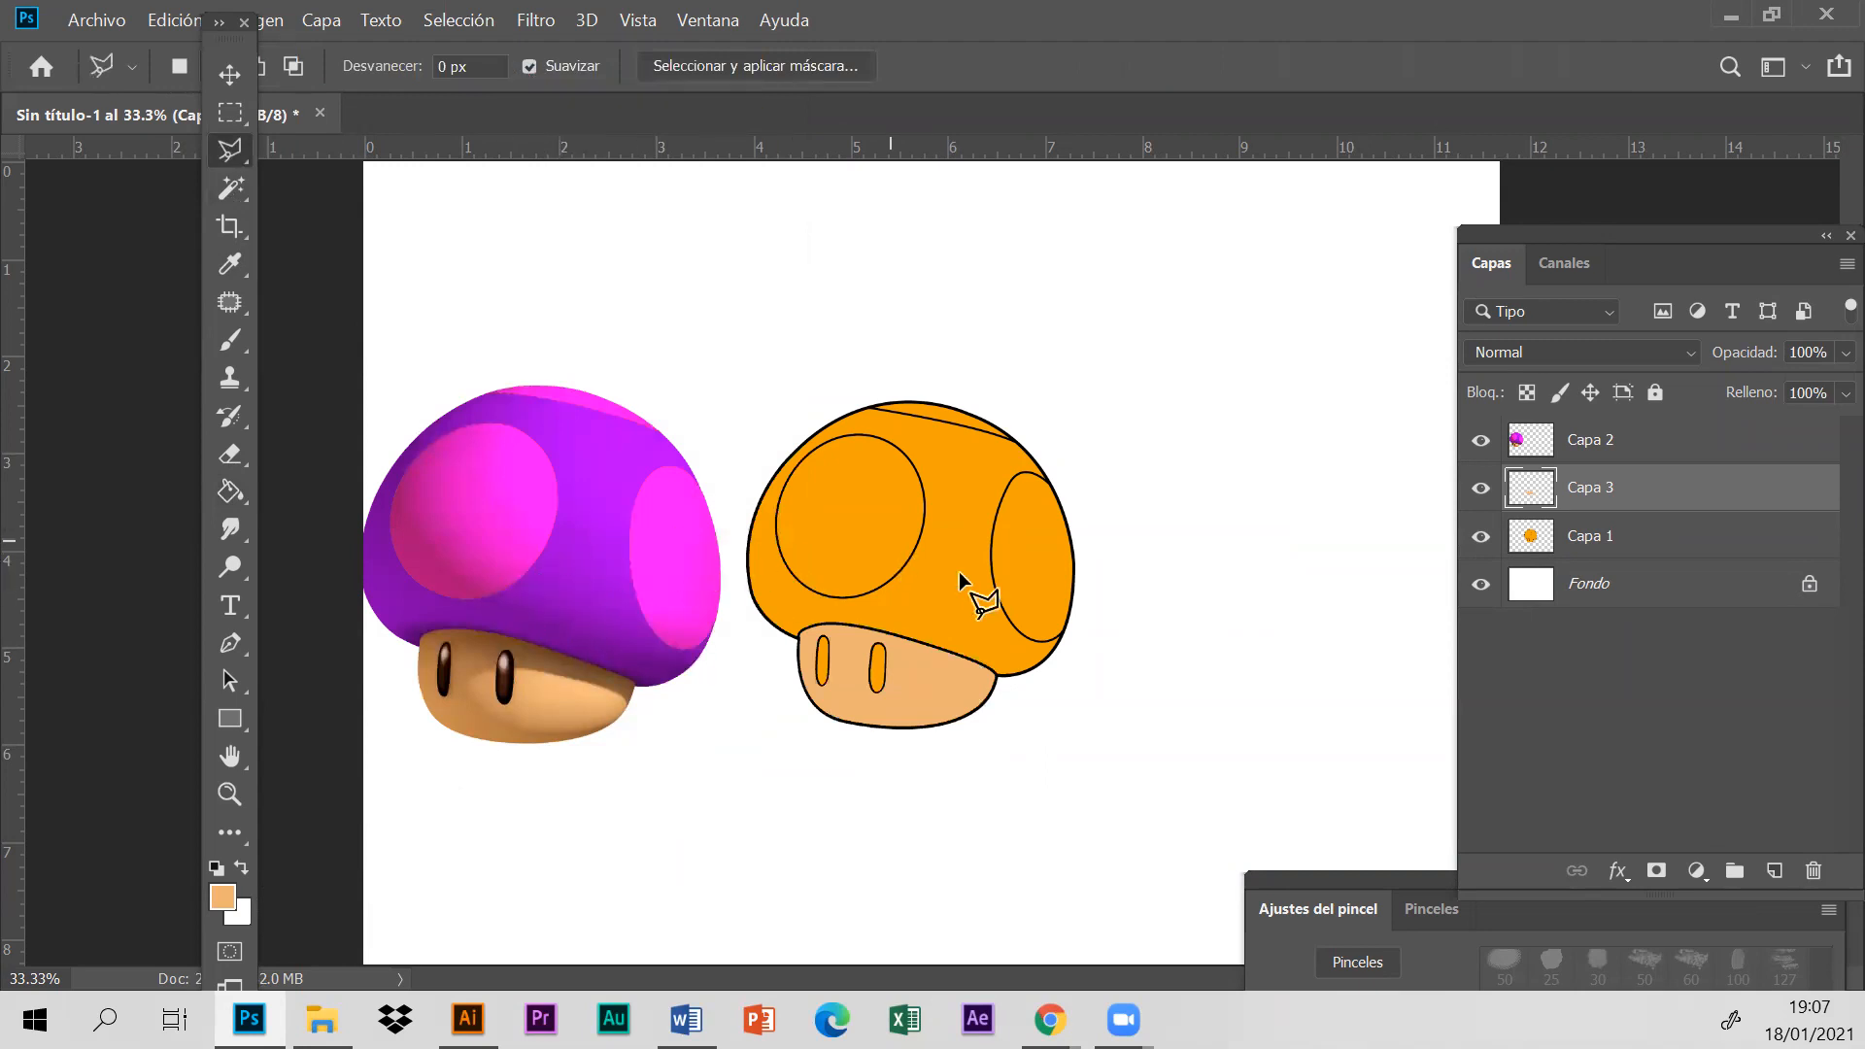
- Select the mushroom's main cap area, excluding the three spots, on layer Capa 1 using the Magic Wand
{"action": "left_click", "coordinate": [1612, 537]}
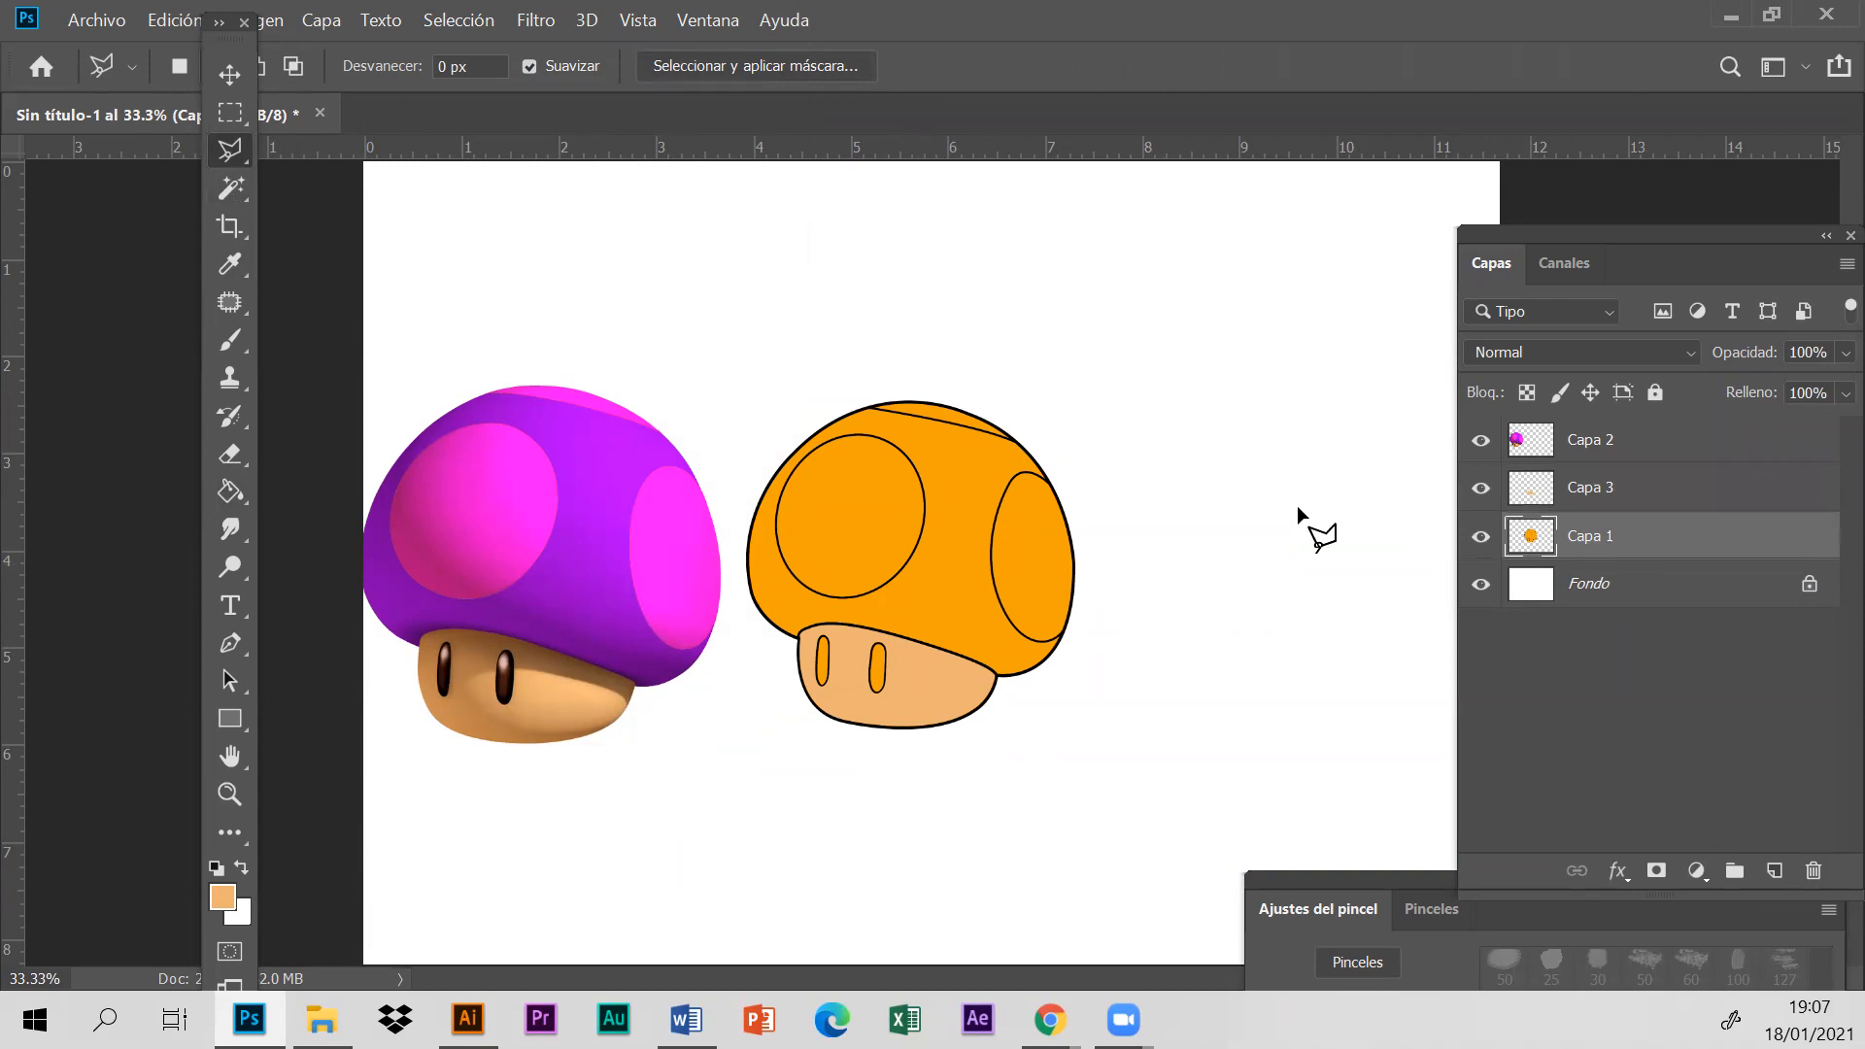
{"action": "left_click", "coordinate": [230, 197]}
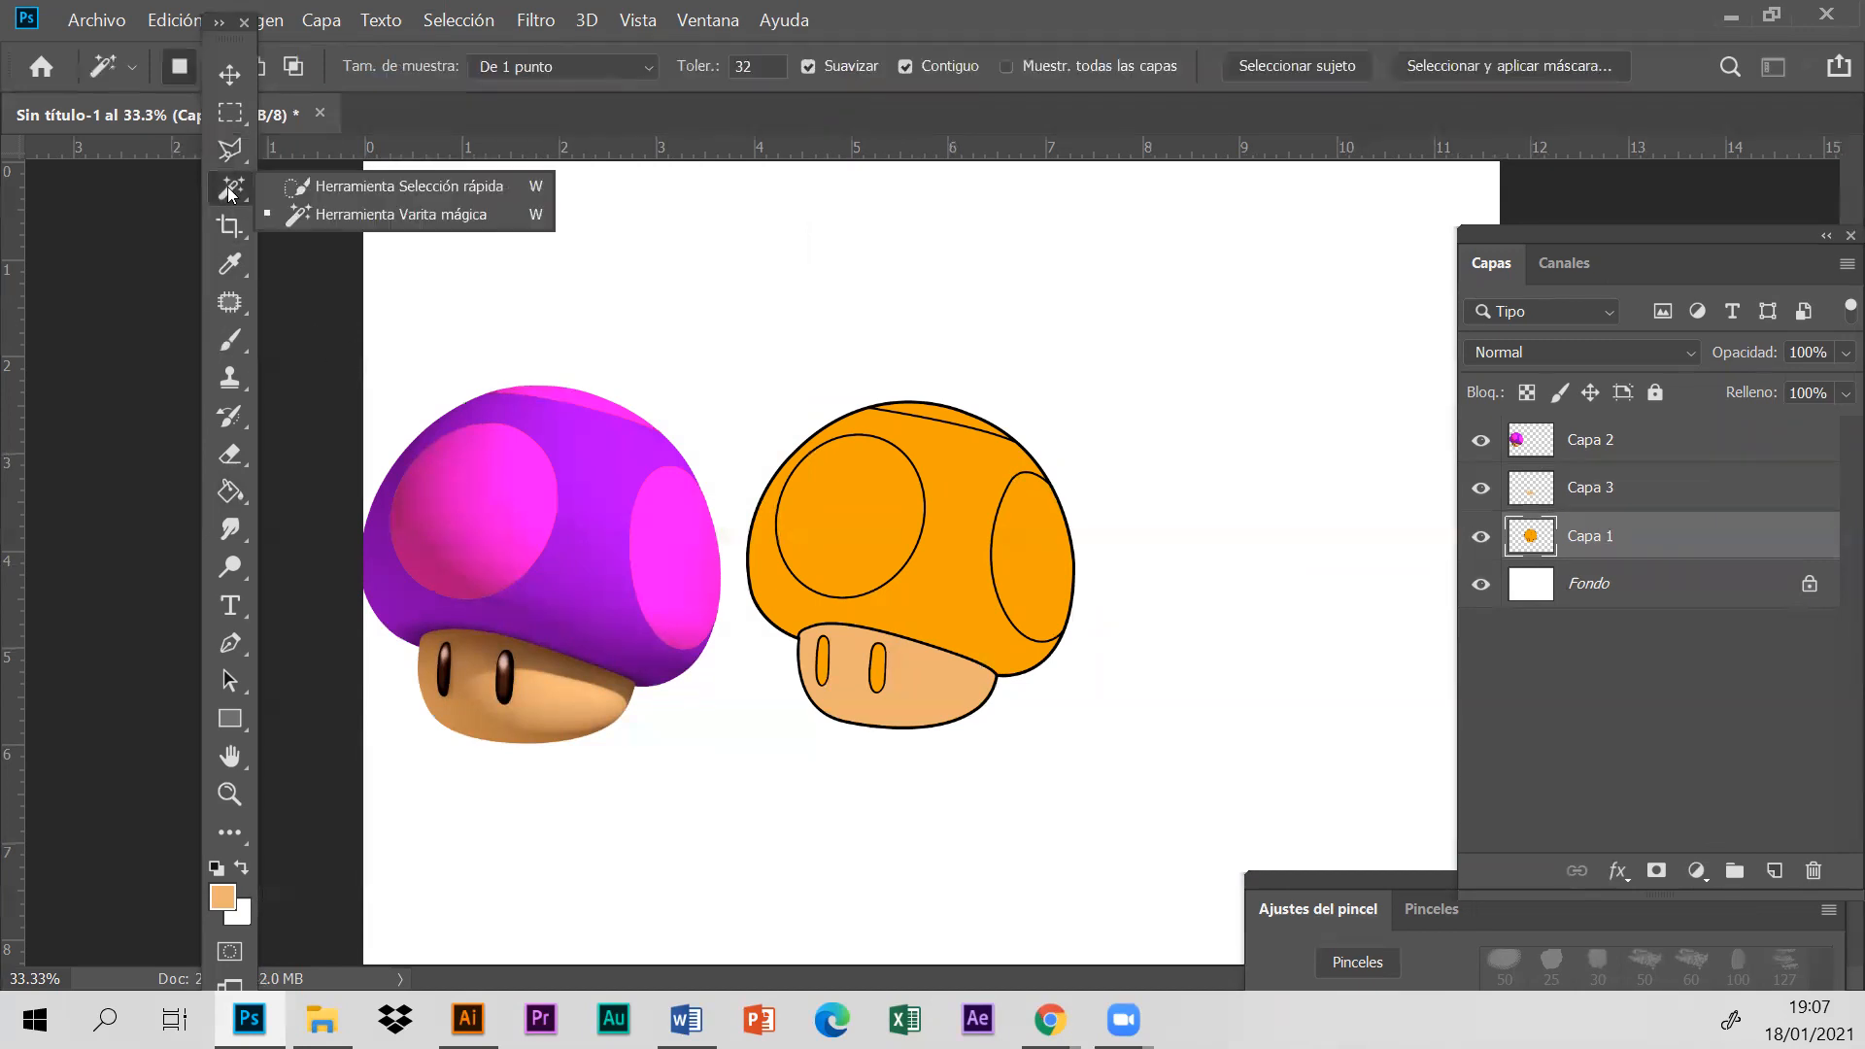
{"action": "left_click", "coordinate": [233, 197]}
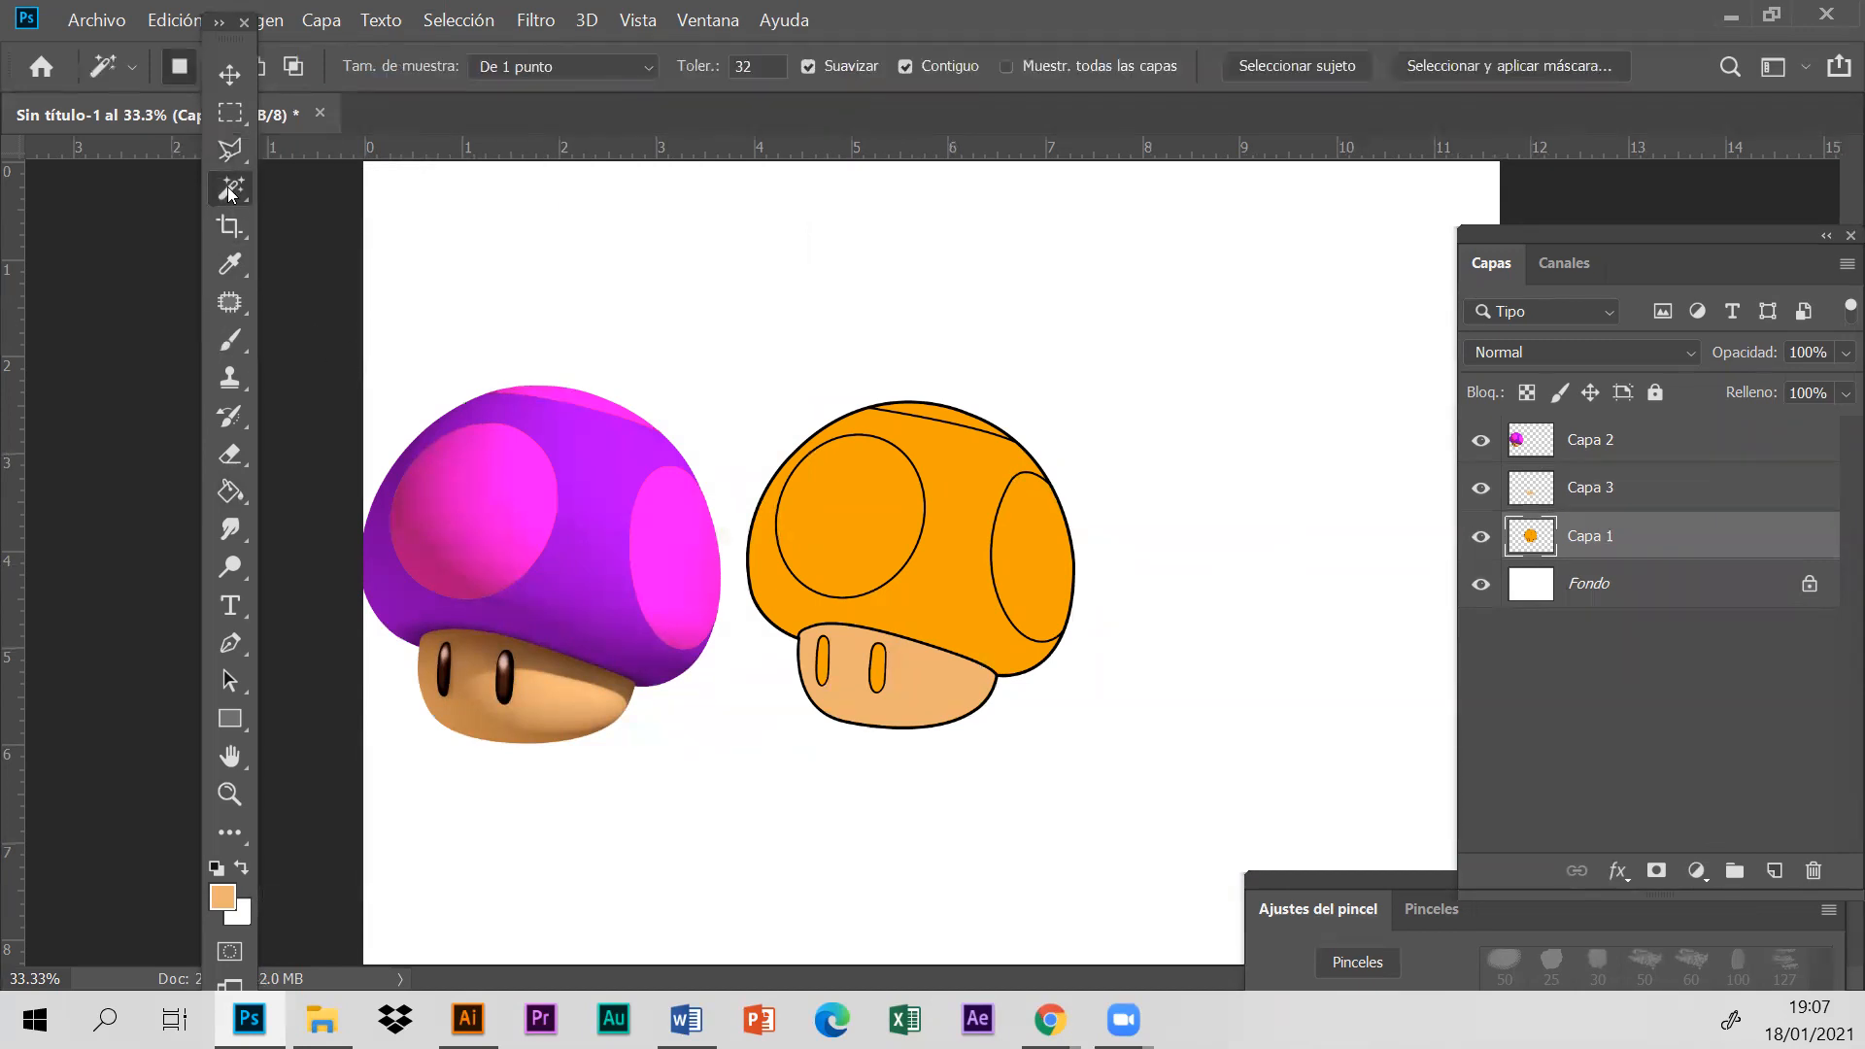
{"action": "left_click", "coordinate": [952, 596]}
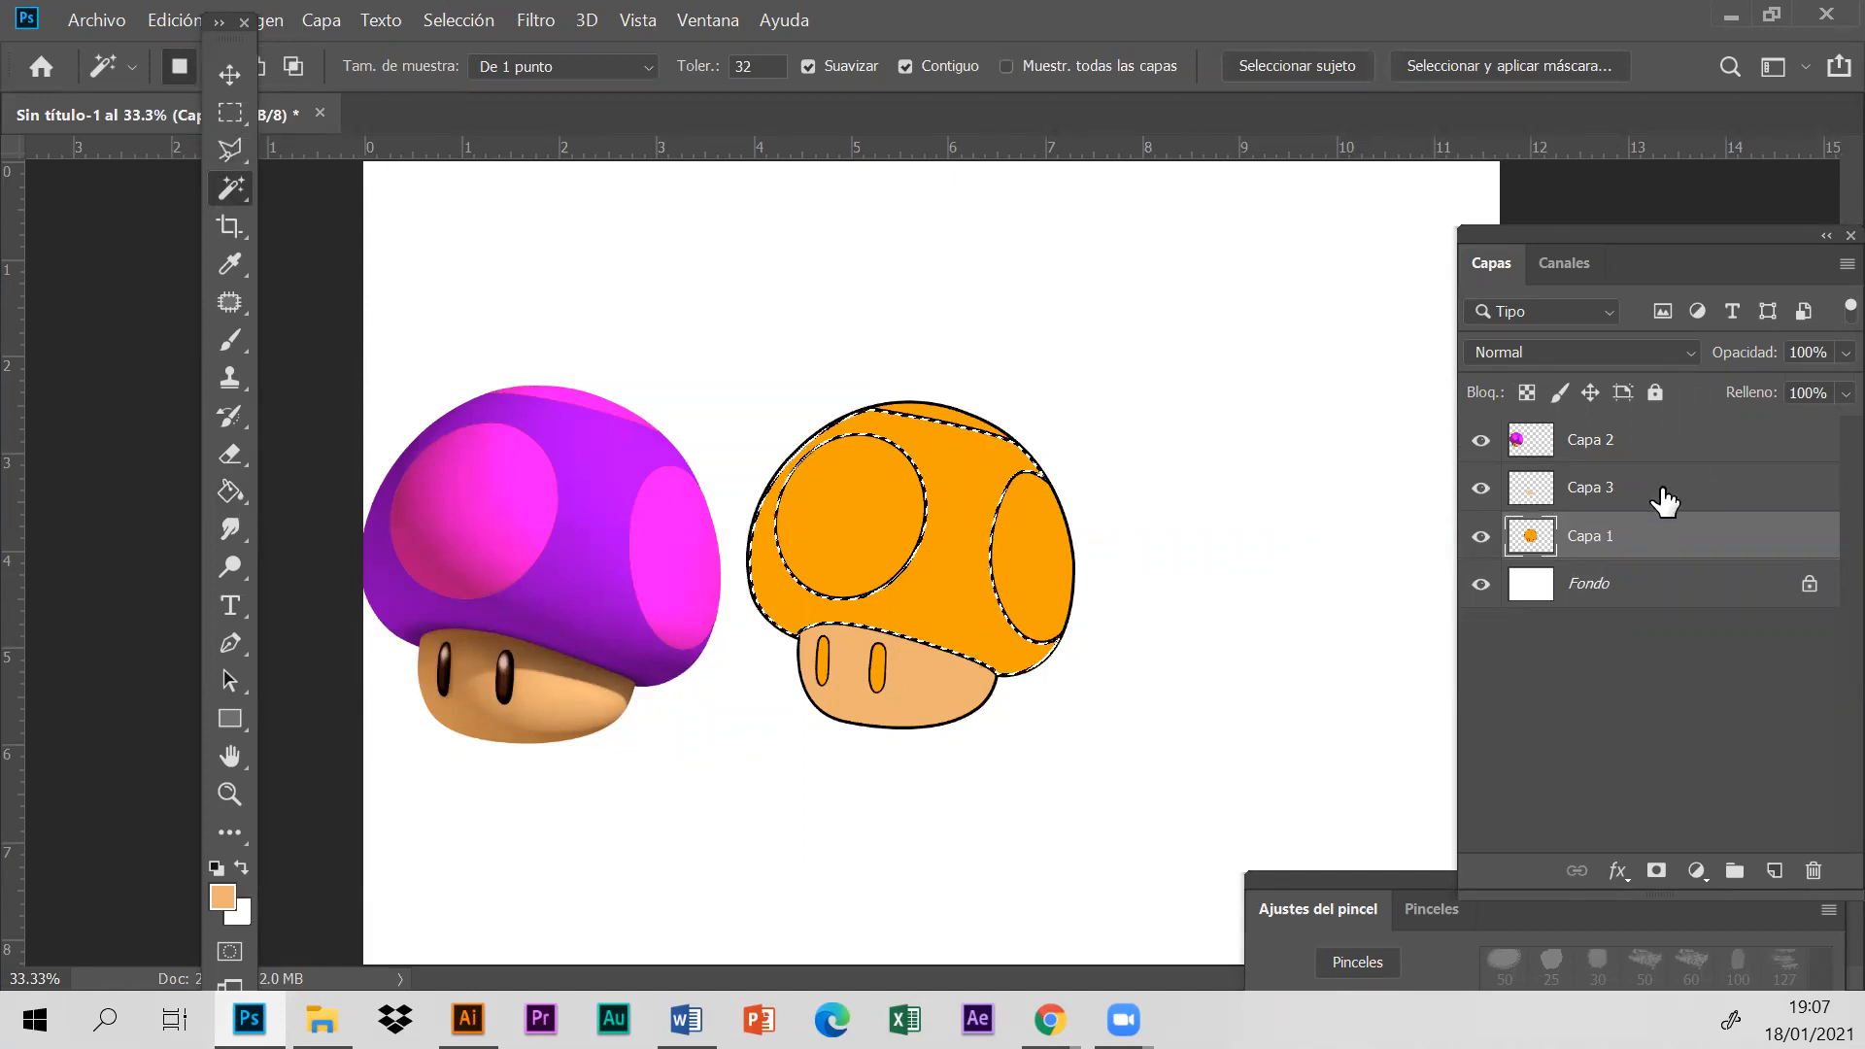
- Fill the selected cap area on a new layer with purple sampled from the reference's cap, and clear the selection
{"action": "left_click", "coordinate": [1773, 875]}
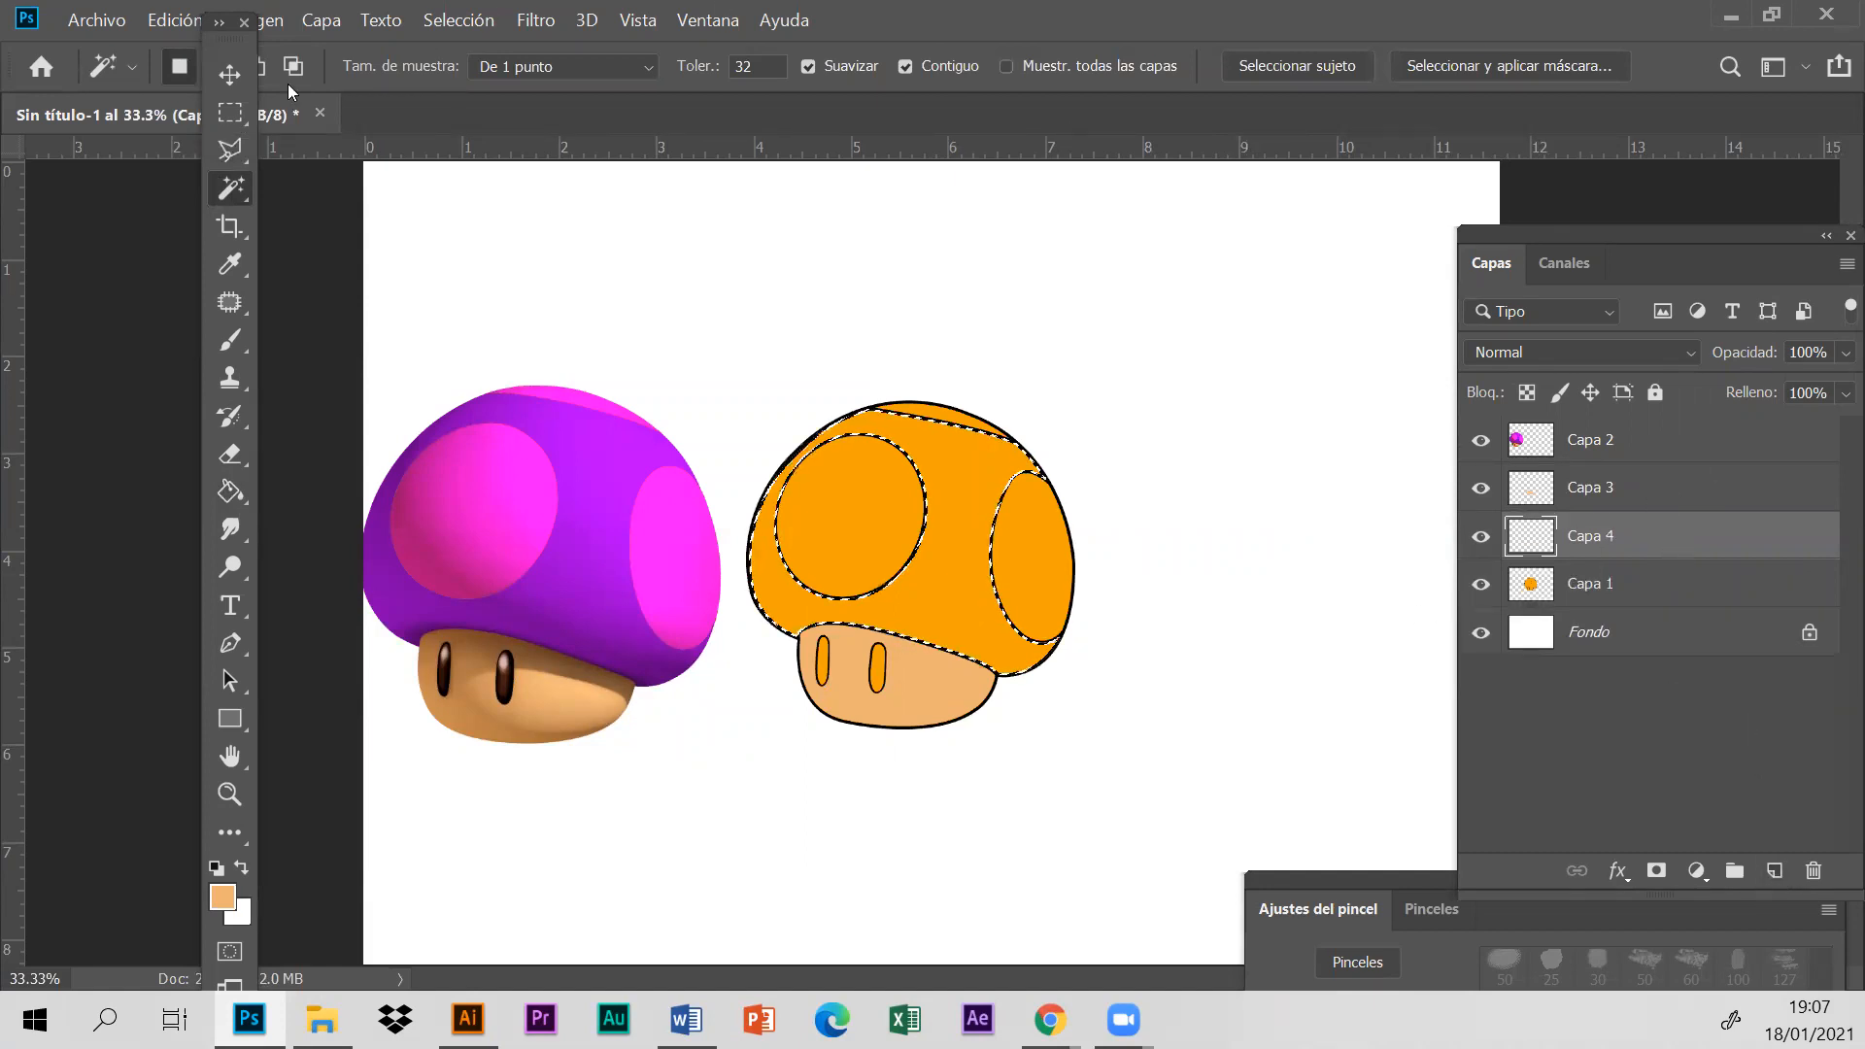
{"action": "left_click", "coordinate": [231, 265]}
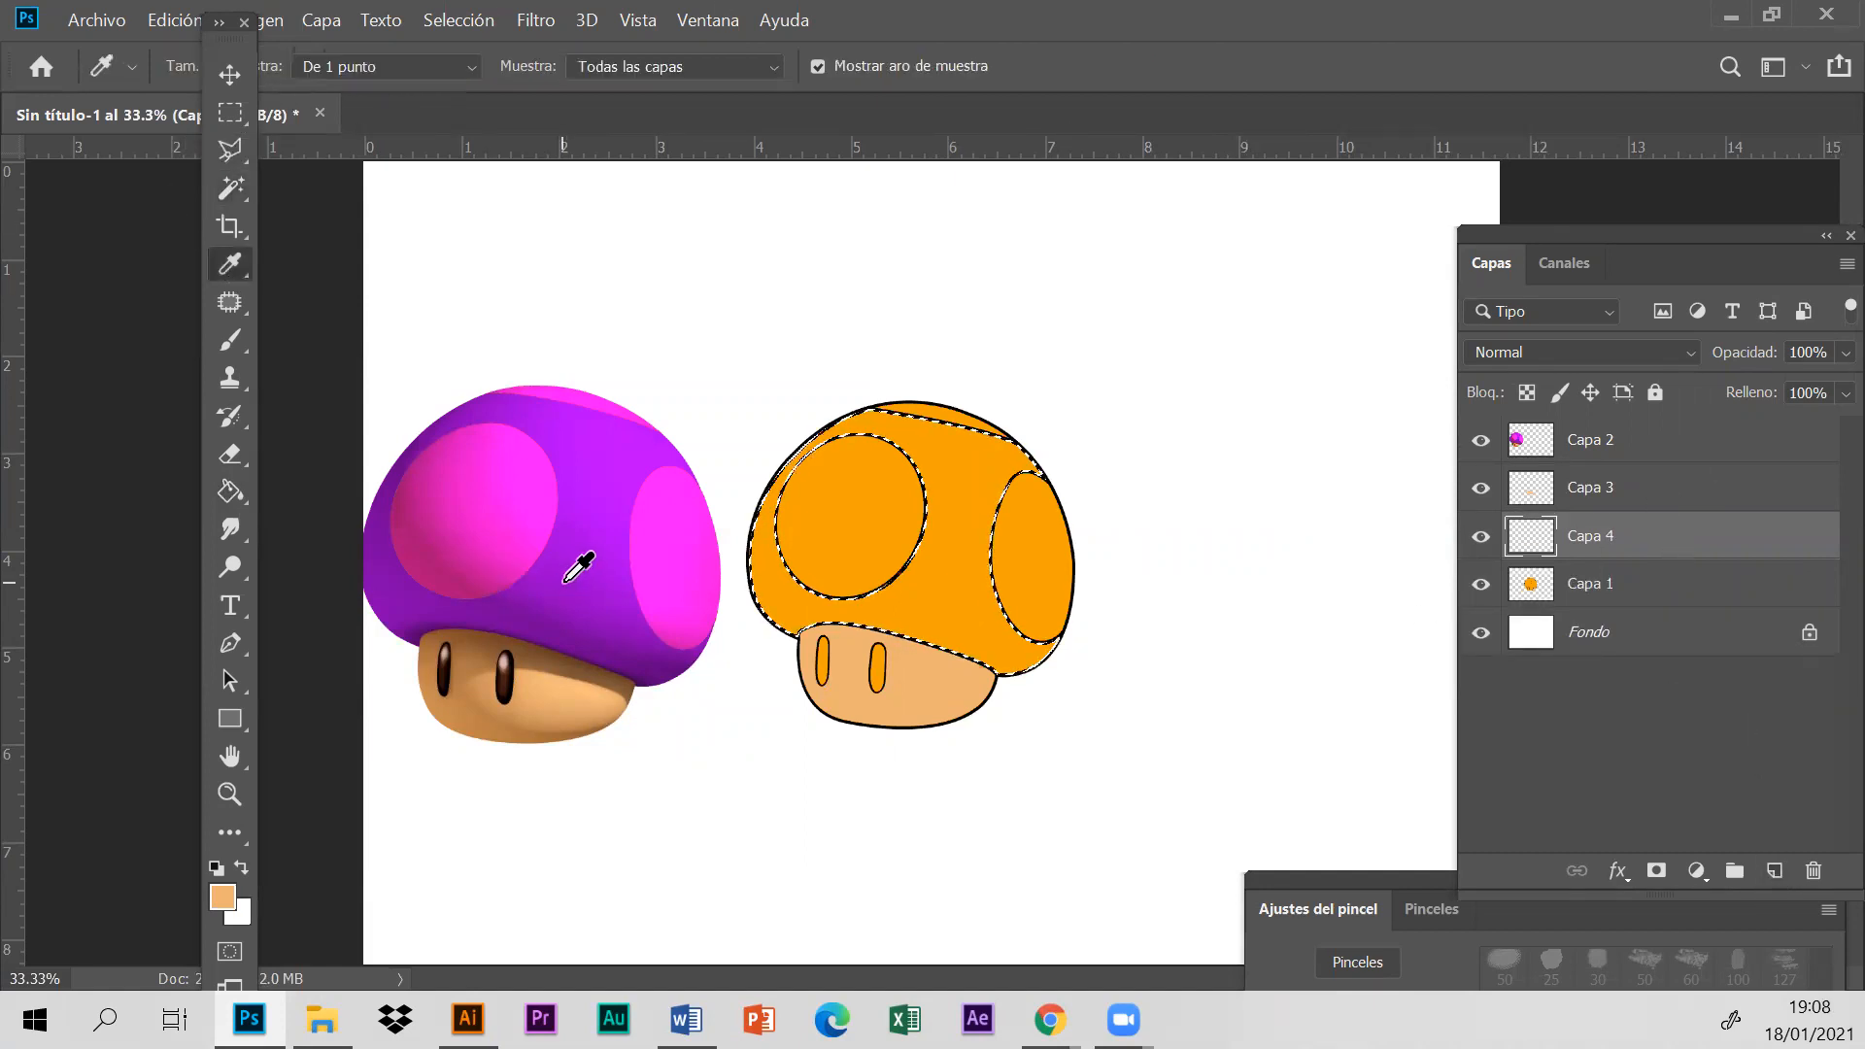
{"action": "left_click", "coordinate": [563, 515]}
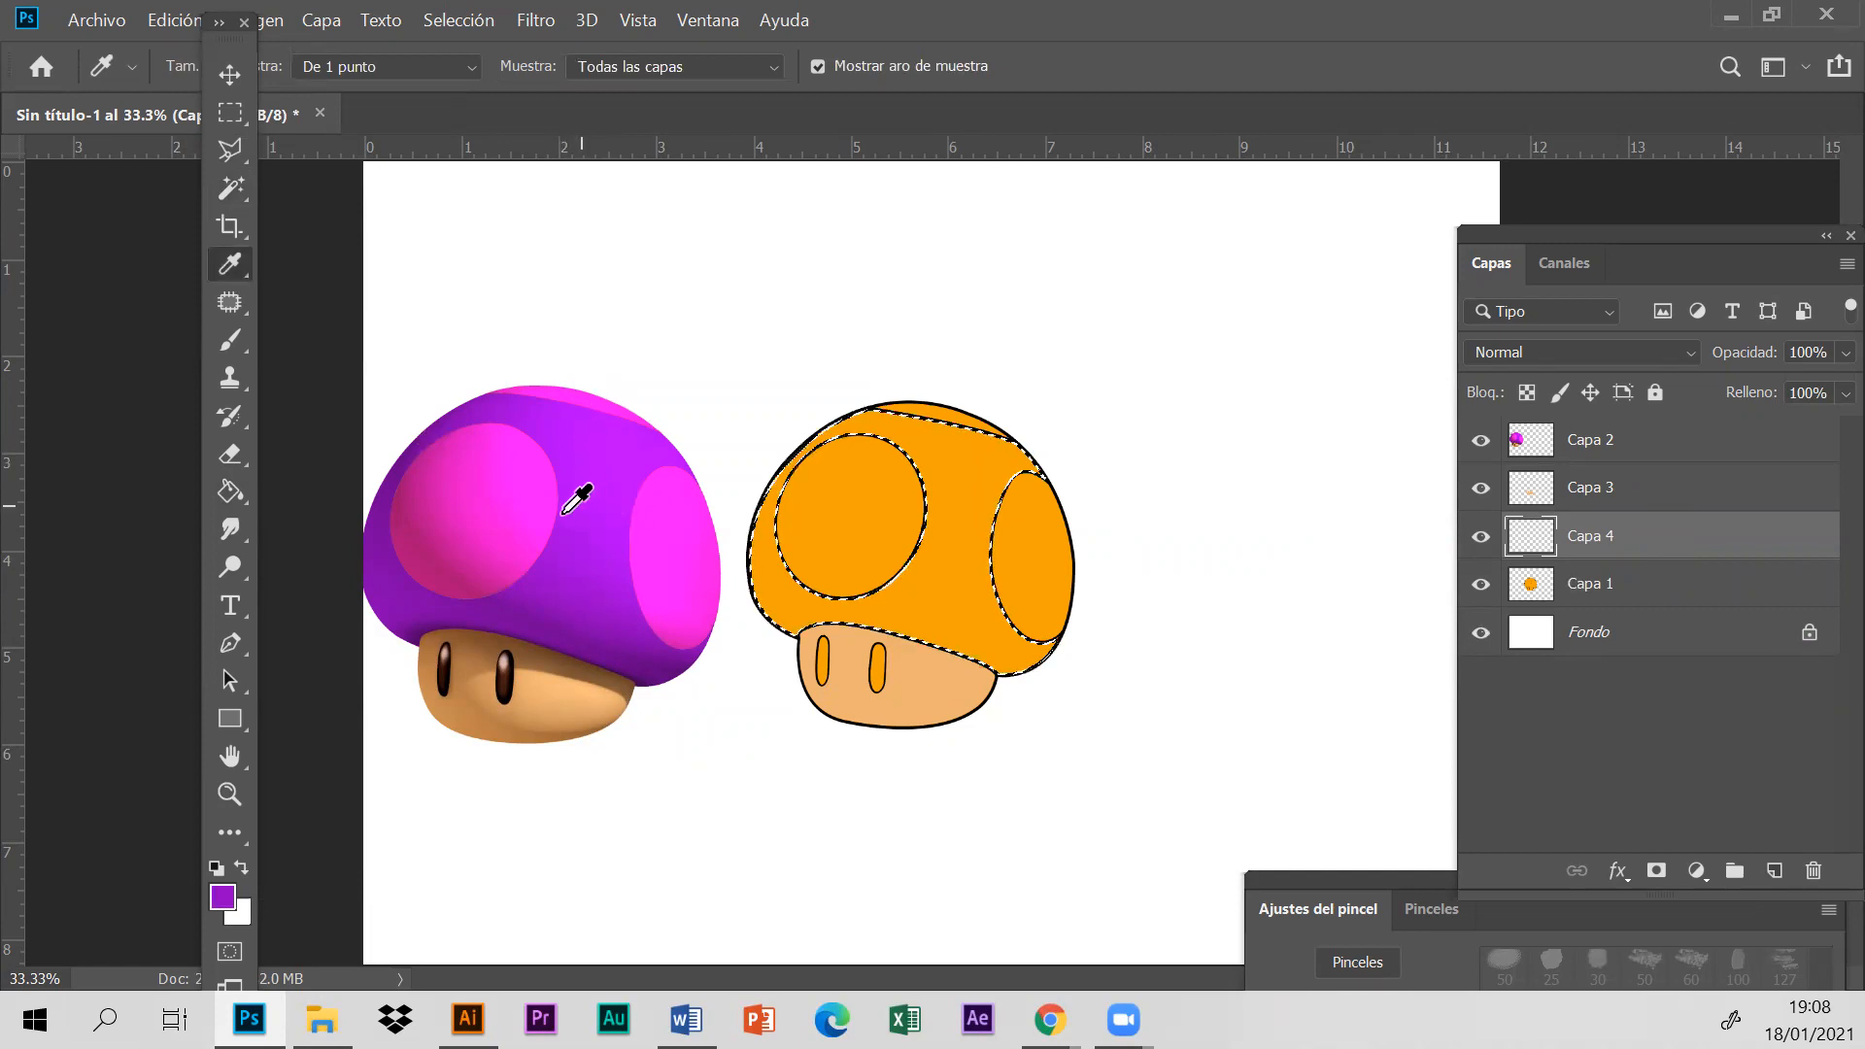
{"action": "left_click", "coordinate": [233, 495]}
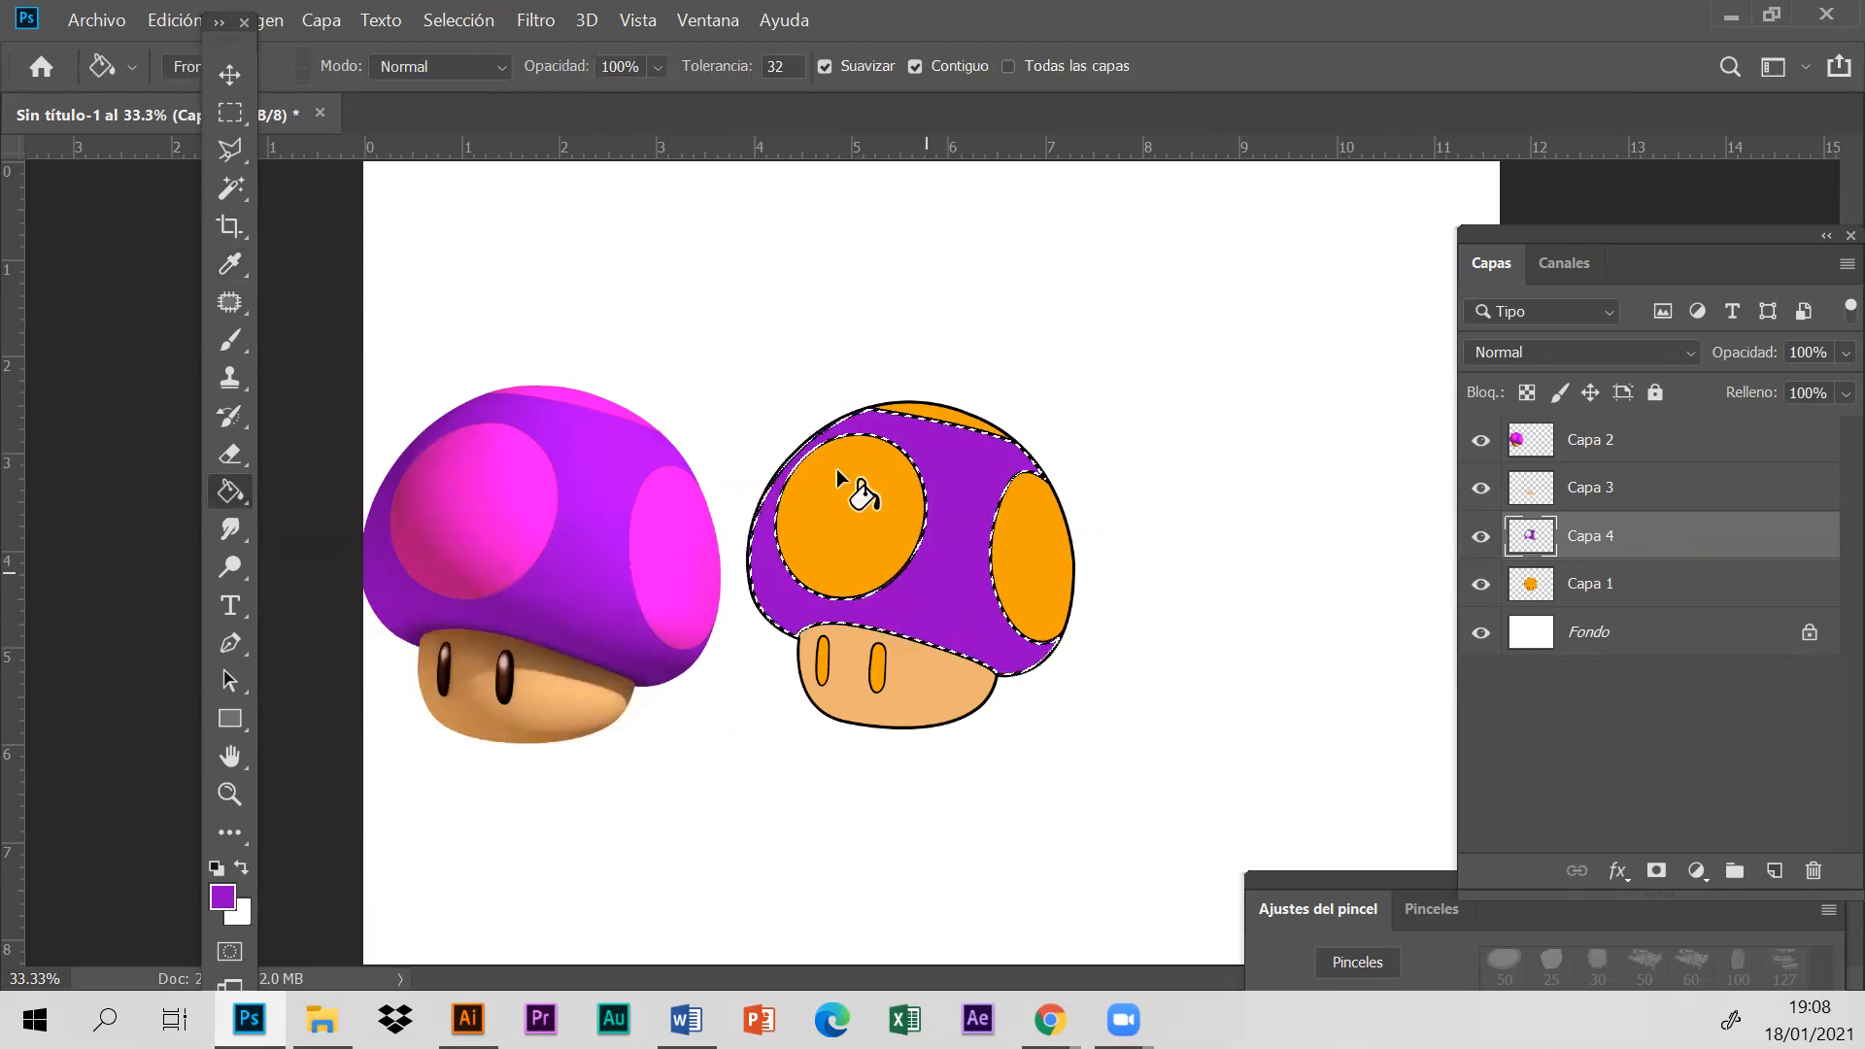
{"action": "left_click", "coordinate": [459, 21]}
{"action": "left_click", "coordinate": [493, 76]}
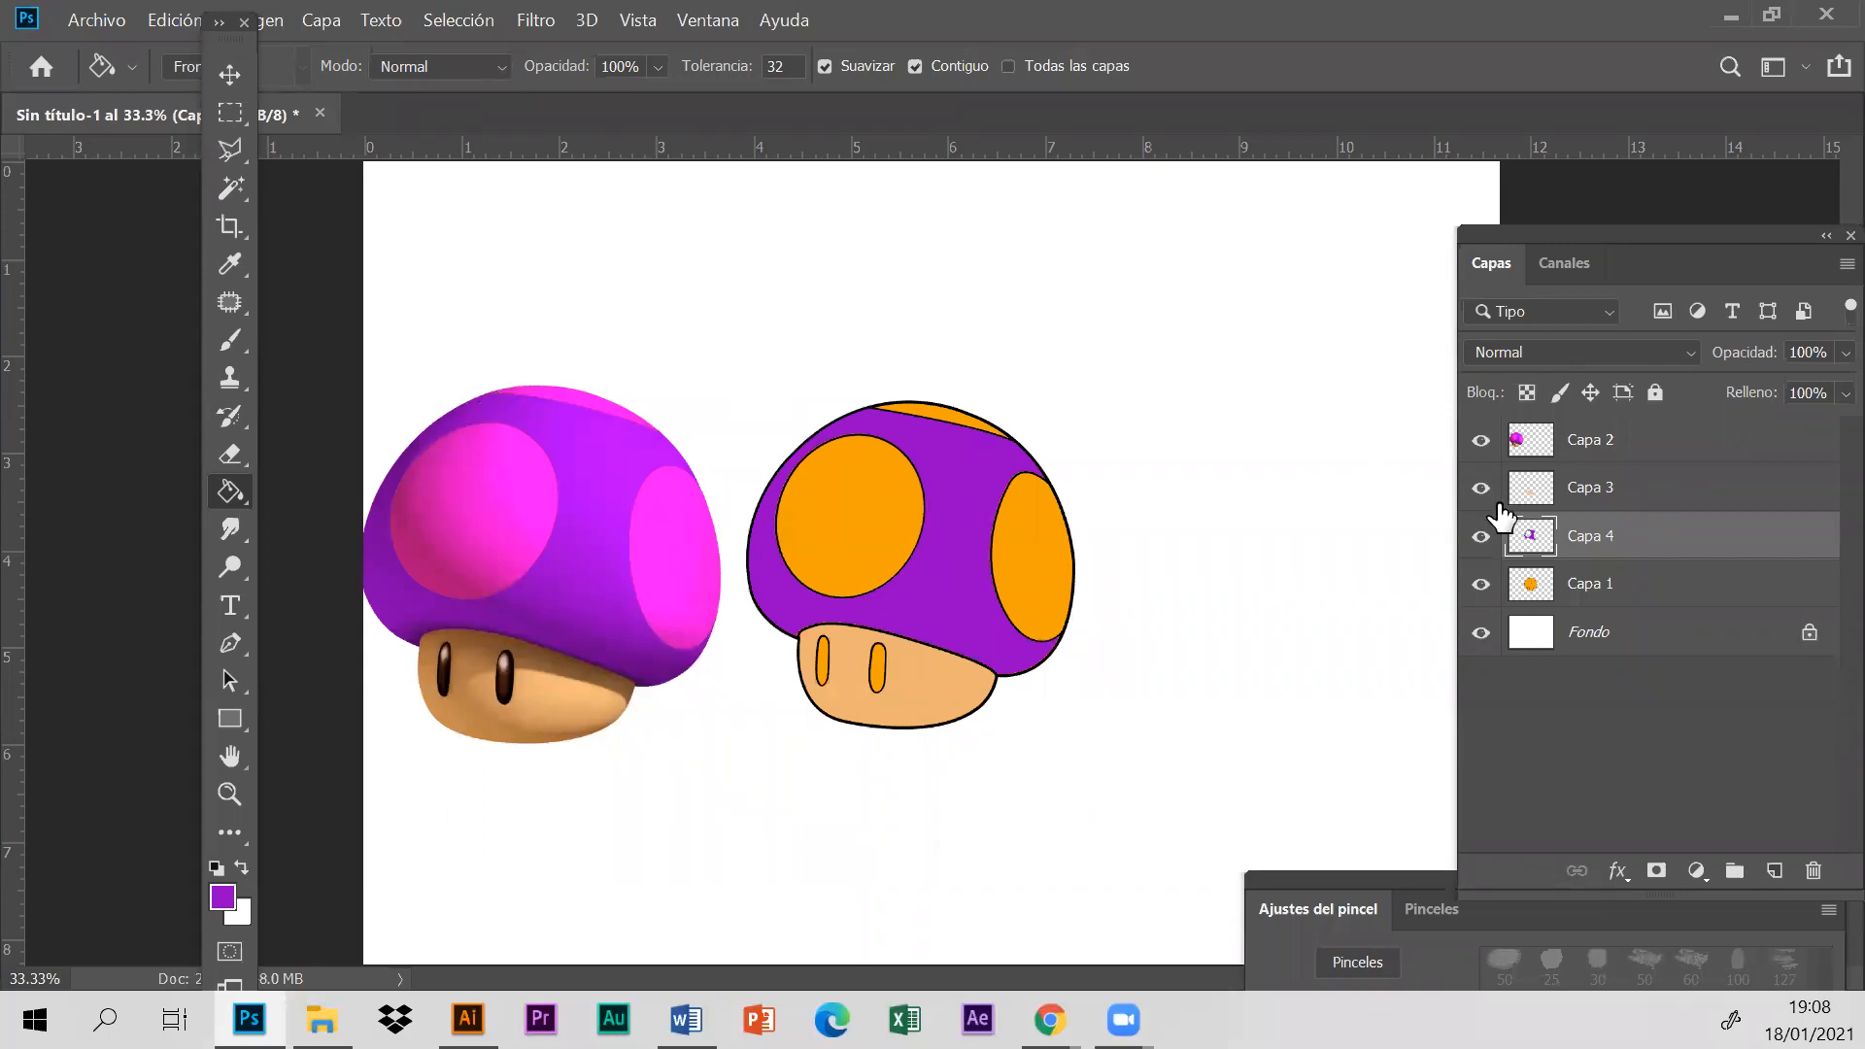
- Hide and show the purple cap layer and the peach stem layer to check their separate fills
{"action": "left_click", "coordinate": [1480, 537]}
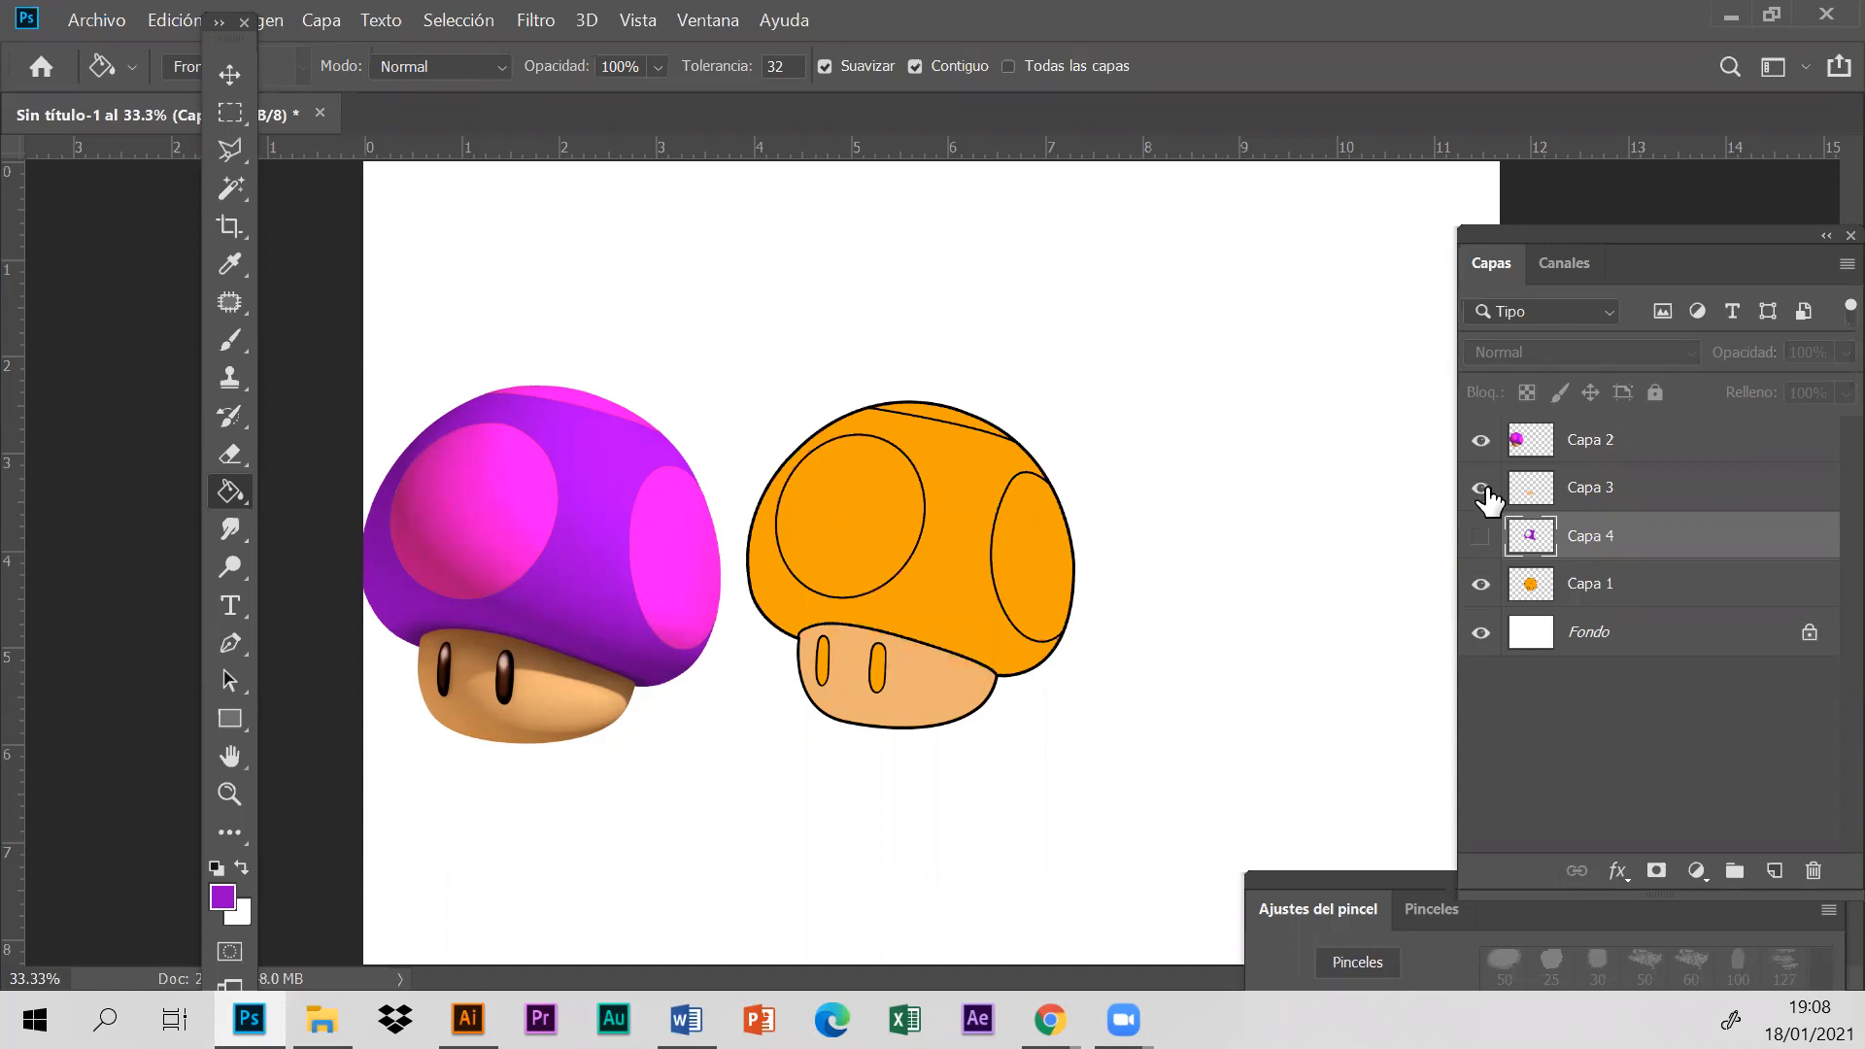
{"action": "left_click", "coordinate": [1480, 489]}
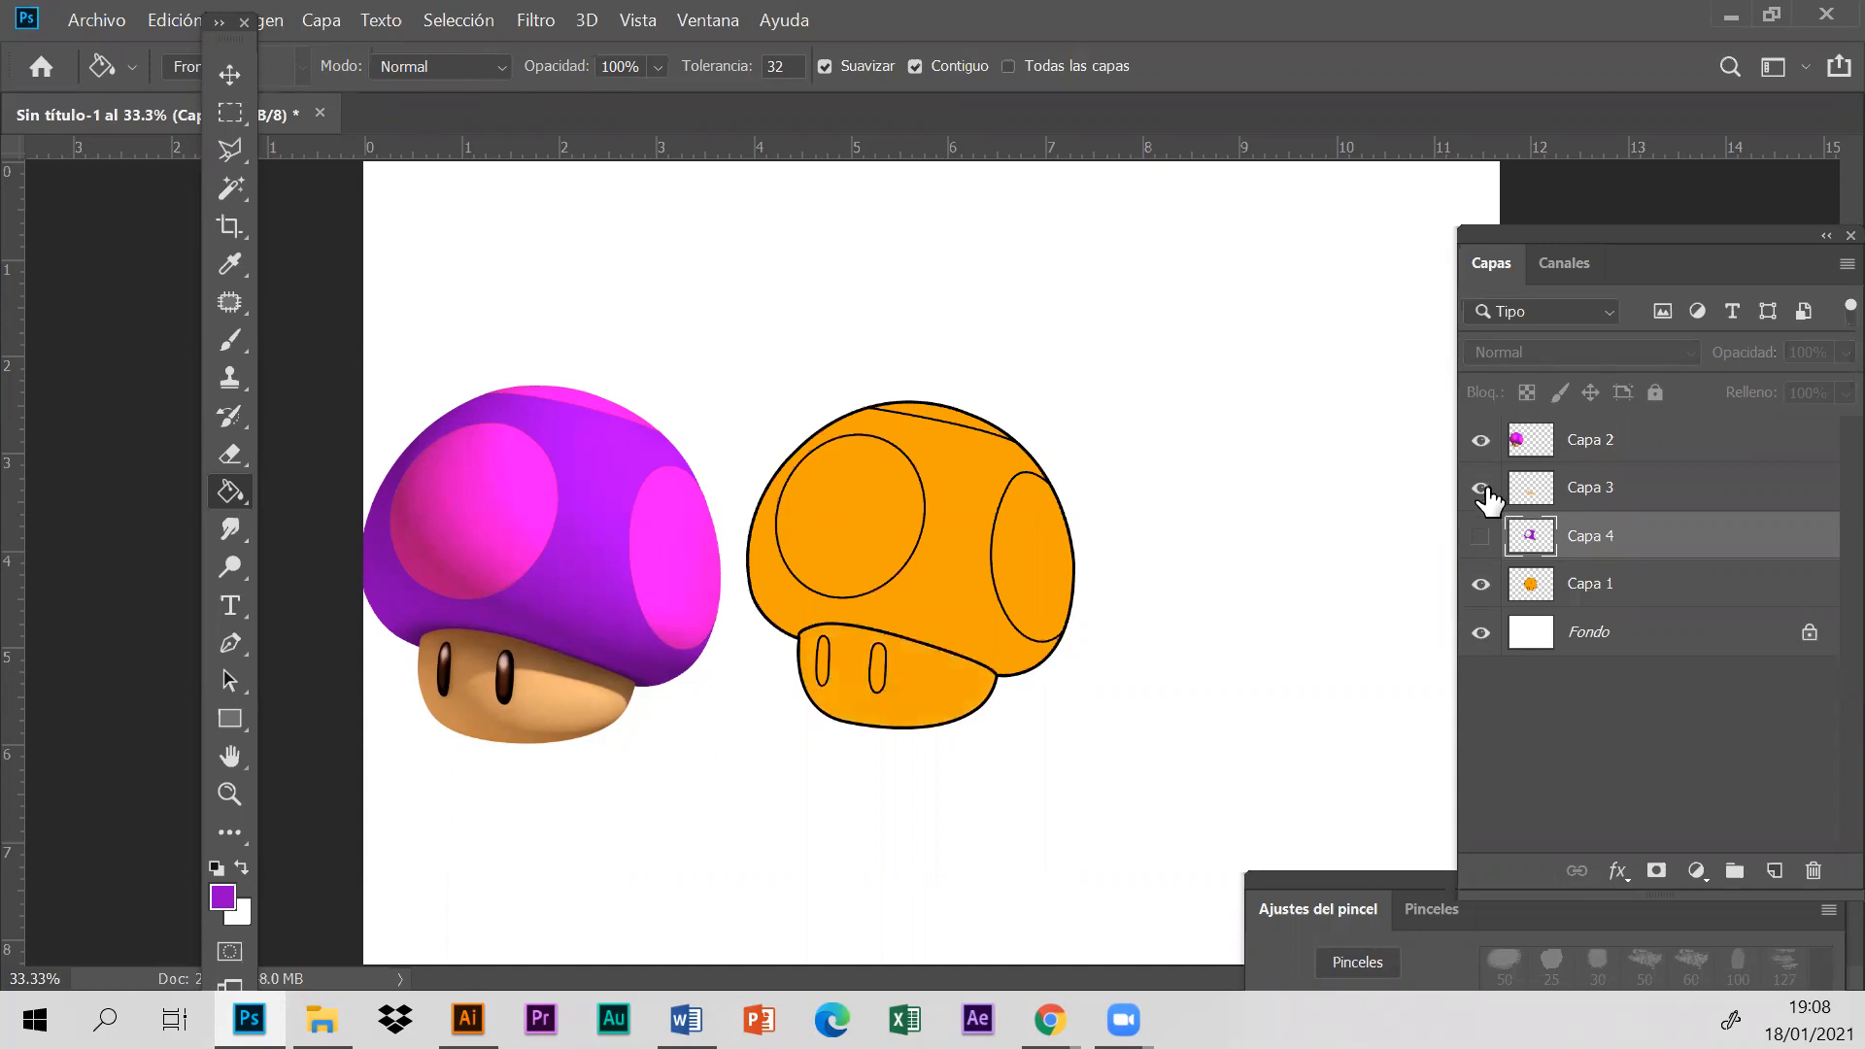
{"action": "left_click", "coordinate": [1482, 489]}
{"action": "left_click", "coordinate": [1481, 537]}
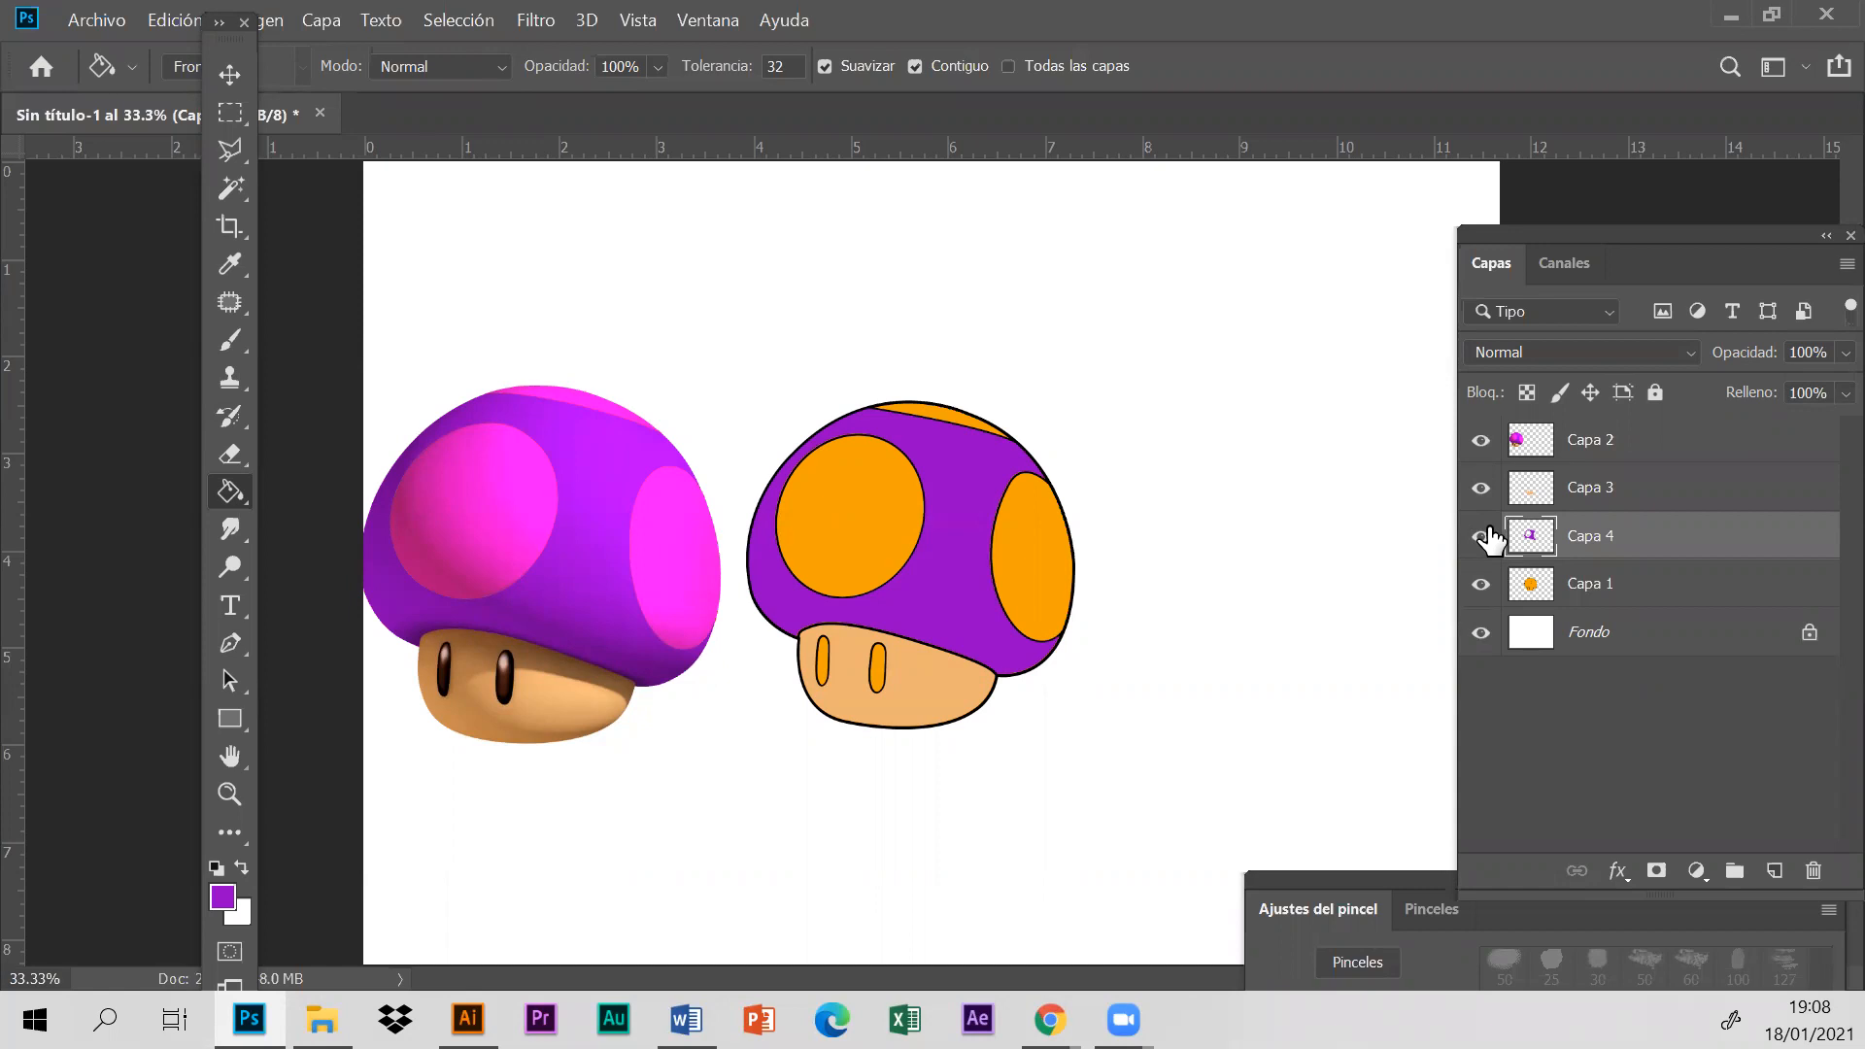
- Select the cap's three orange spots on layer Capa 1 with the Magic Wand and add a new layer above it
{"action": "left_click", "coordinate": [1661, 587]}
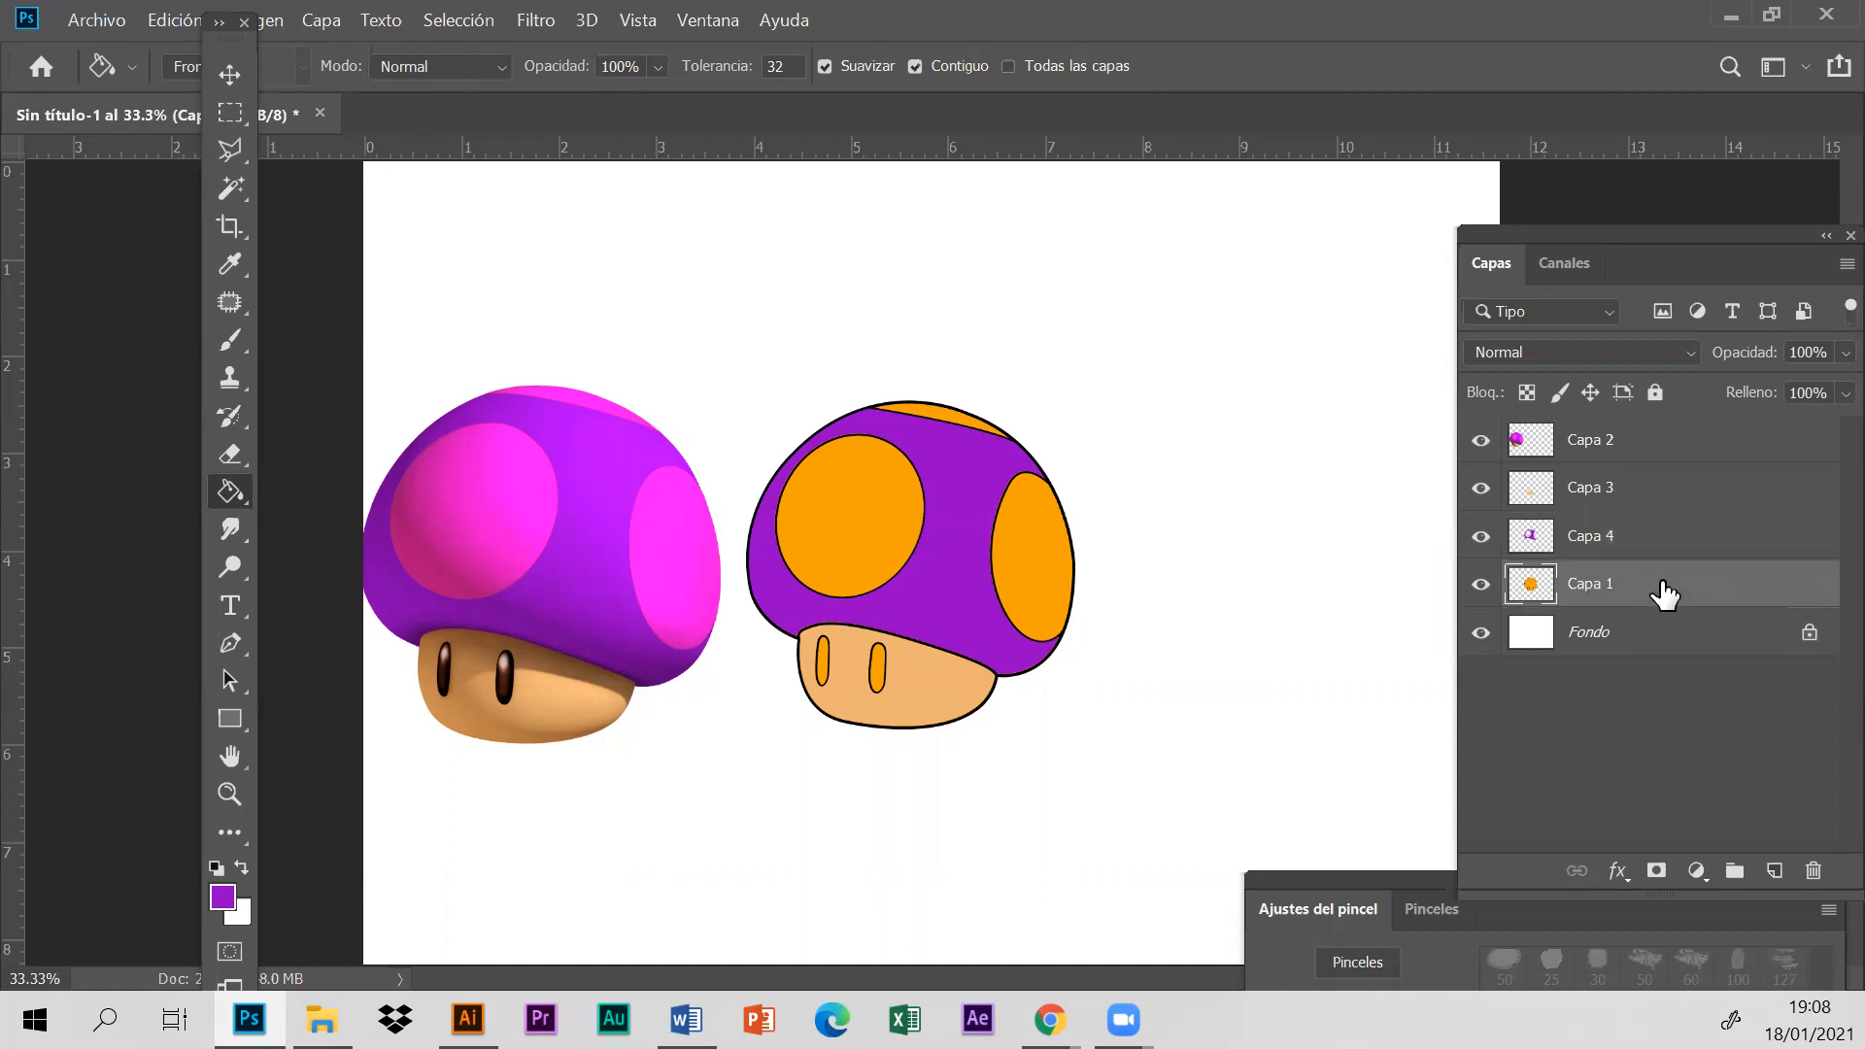
{"action": "left_click", "coordinate": [235, 194]}
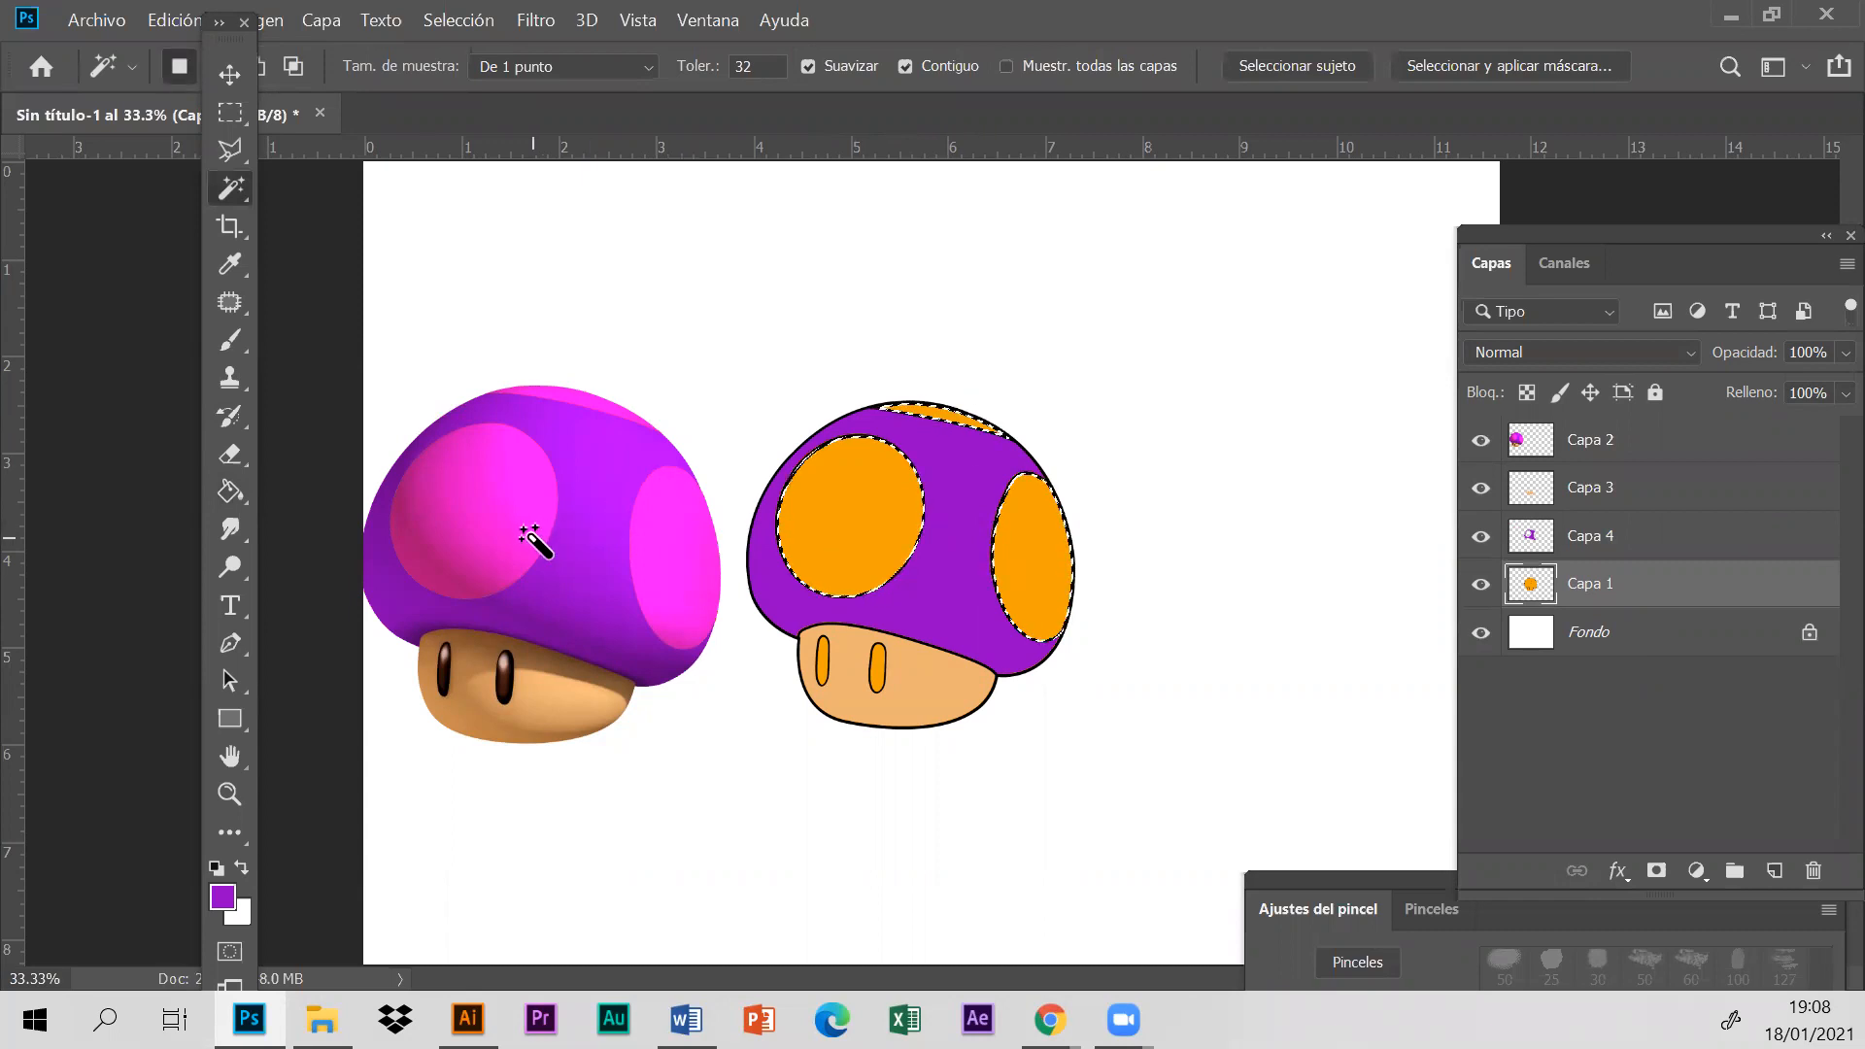
{"action": "left_click", "coordinate": [1778, 874]}
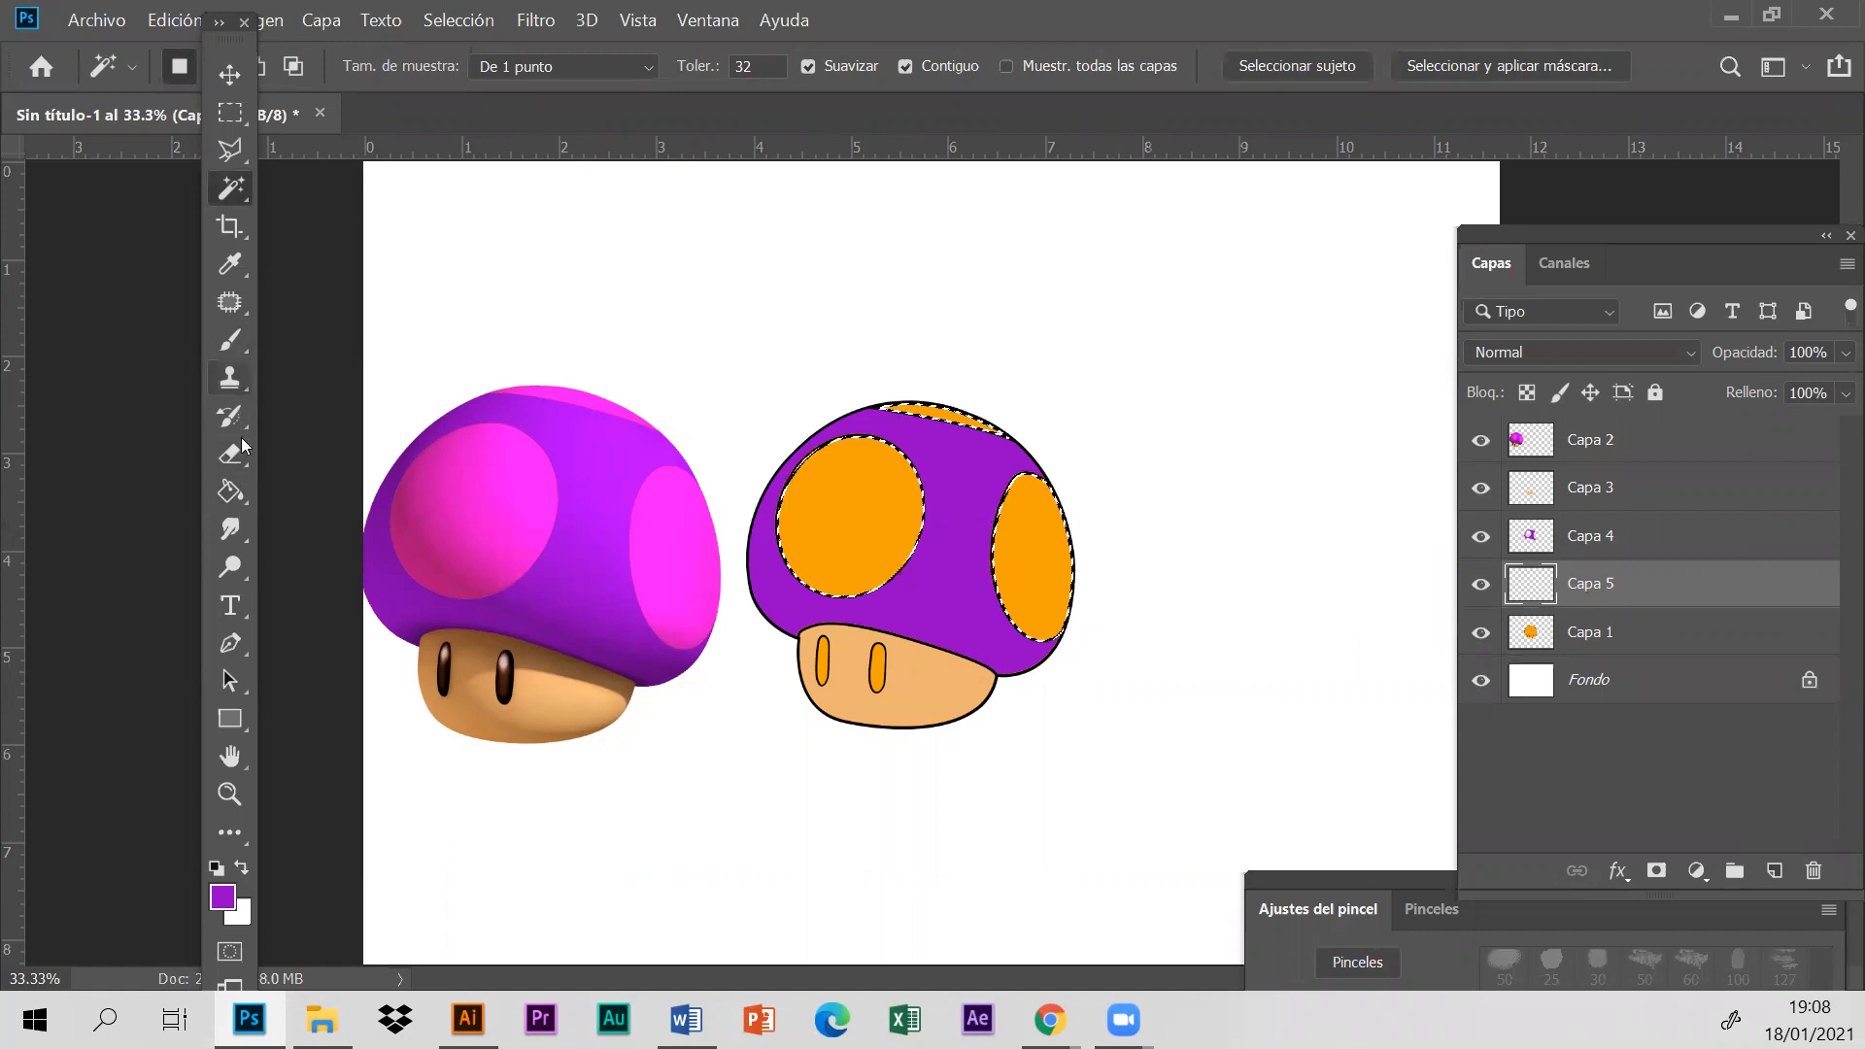
- Fill the selected spots with bright pink sampled from the reference's large spot, and clear the selection
{"action": "left_click", "coordinate": [230, 264]}
{"action": "left_click", "coordinate": [497, 524]}
{"action": "left_click", "coordinate": [496, 525]}
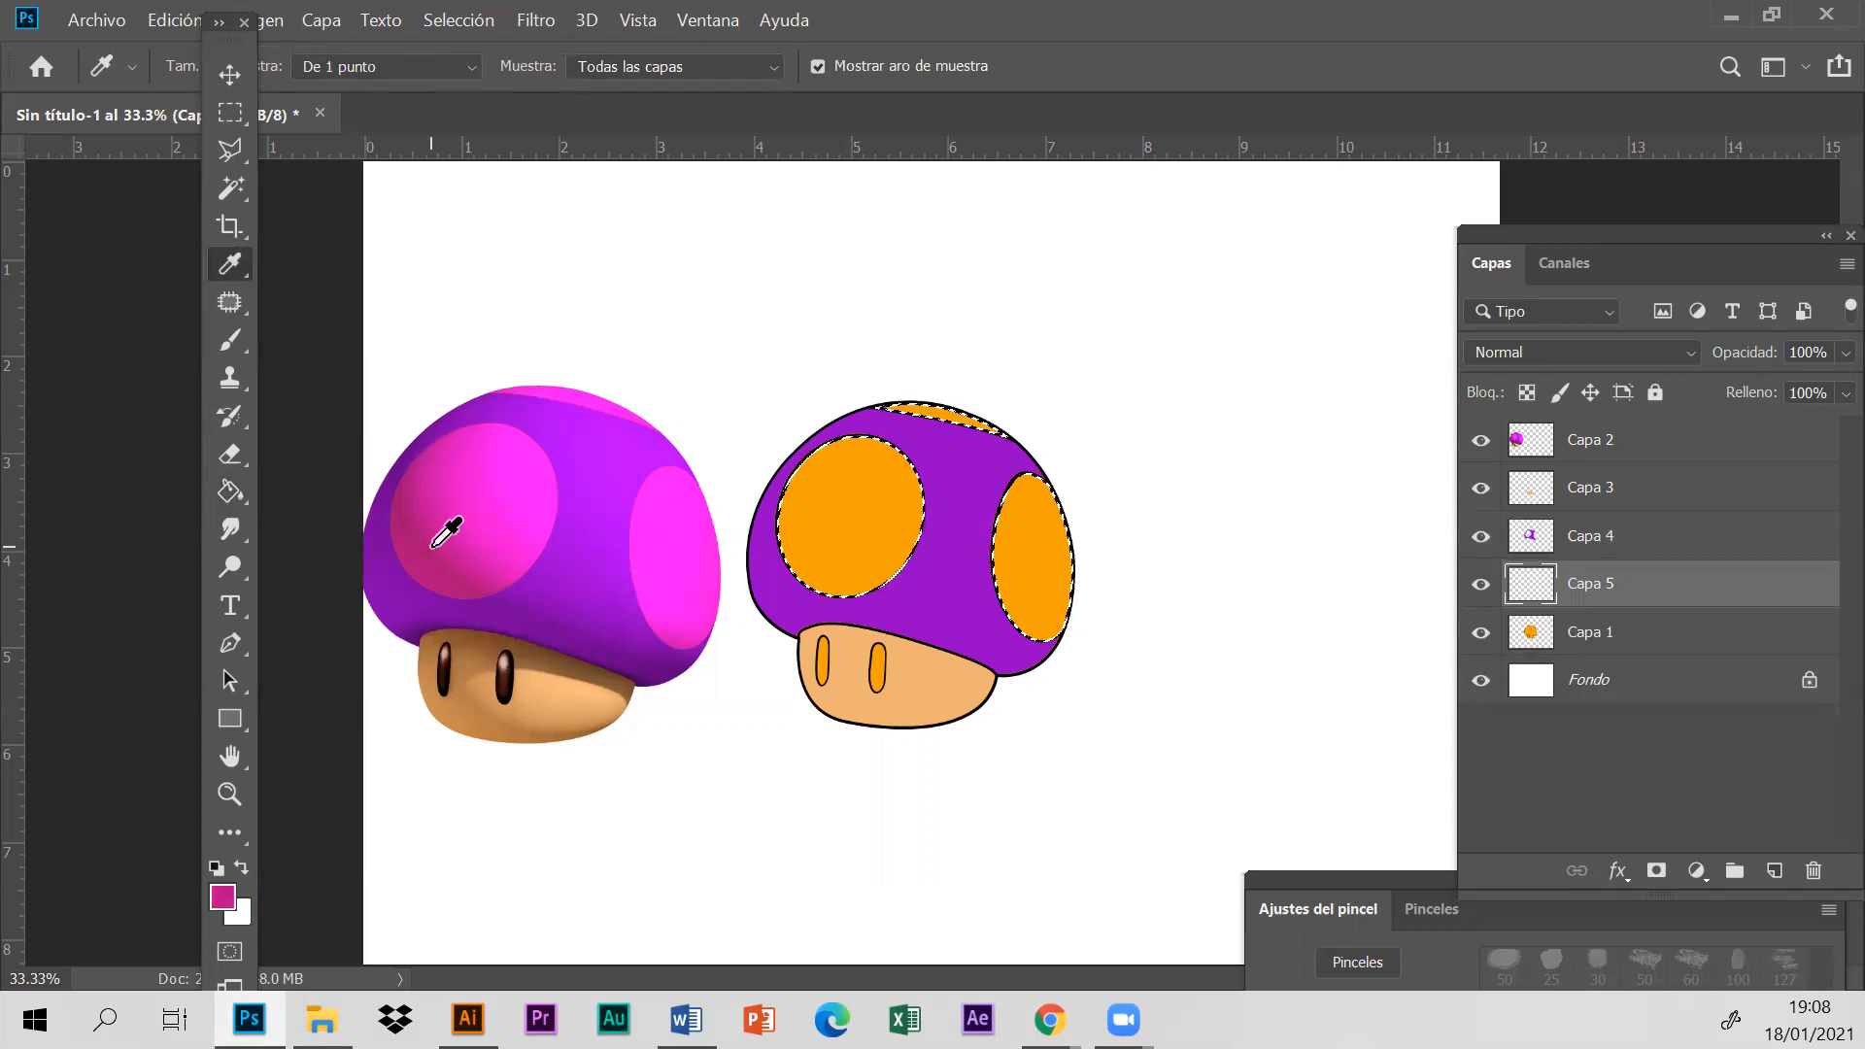
{"action": "left_click", "coordinate": [482, 497]}
{"action": "left_click", "coordinate": [233, 493]}
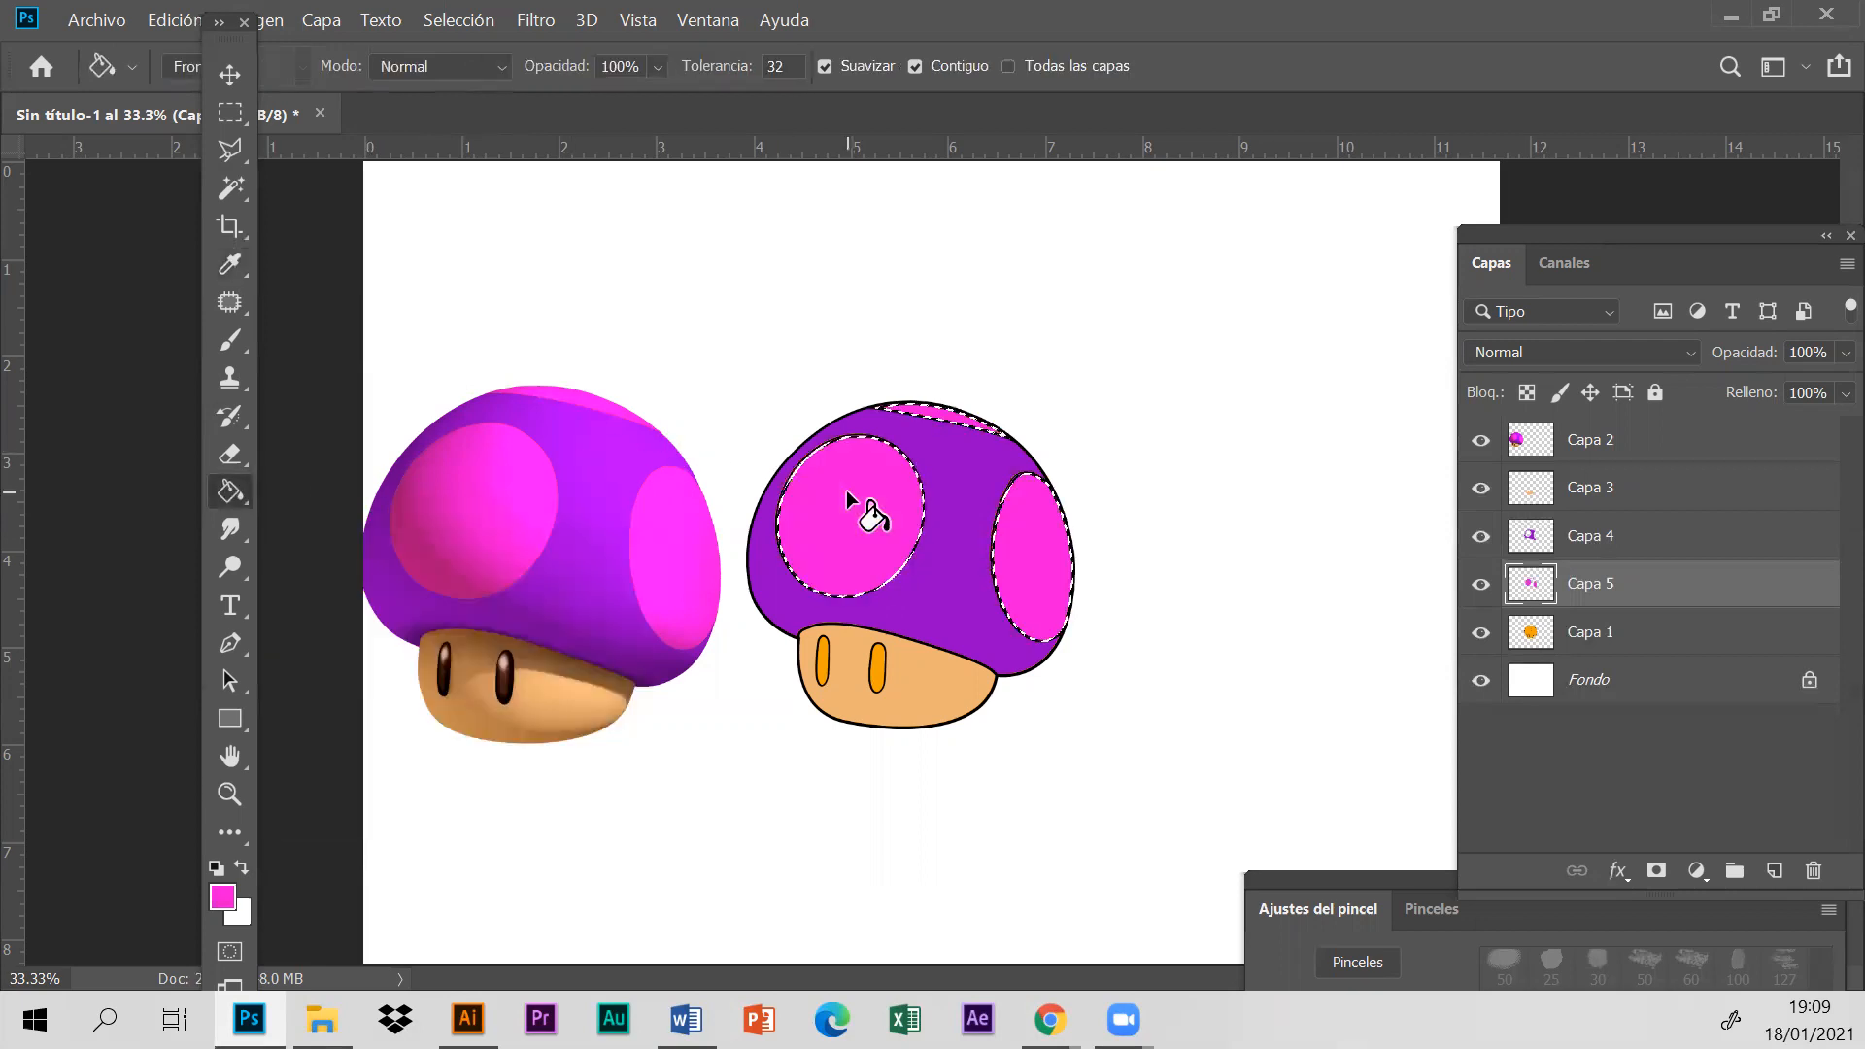
{"action": "left_click", "coordinate": [451, 22]}
{"action": "left_click", "coordinate": [510, 73]}
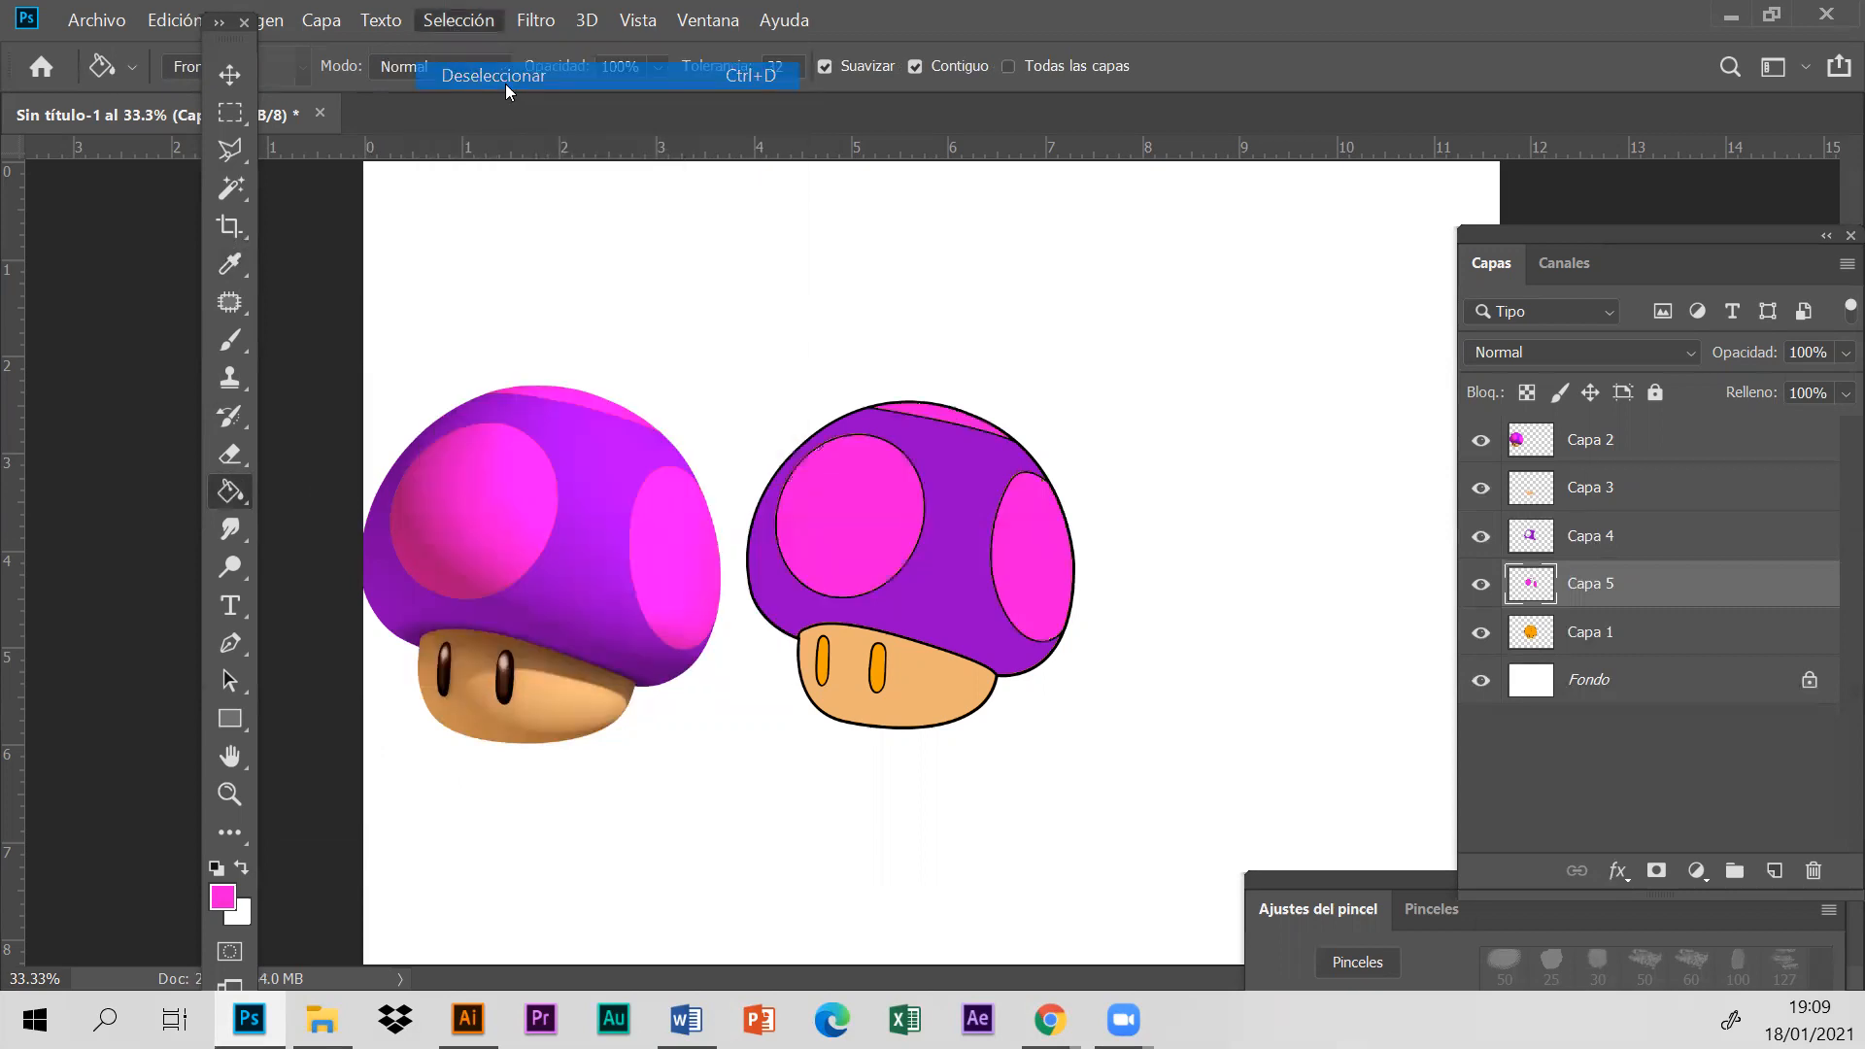
- Toggle the visibility of the pink spots layer to check its fill
{"action": "left_click", "coordinate": [1478, 586]}
{"action": "left_click", "coordinate": [1476, 586]}
{"action": "left_click", "coordinate": [1475, 585]}
{"action": "left_click", "coordinate": [1478, 586]}
{"action": "left_click", "coordinate": [1479, 586]}
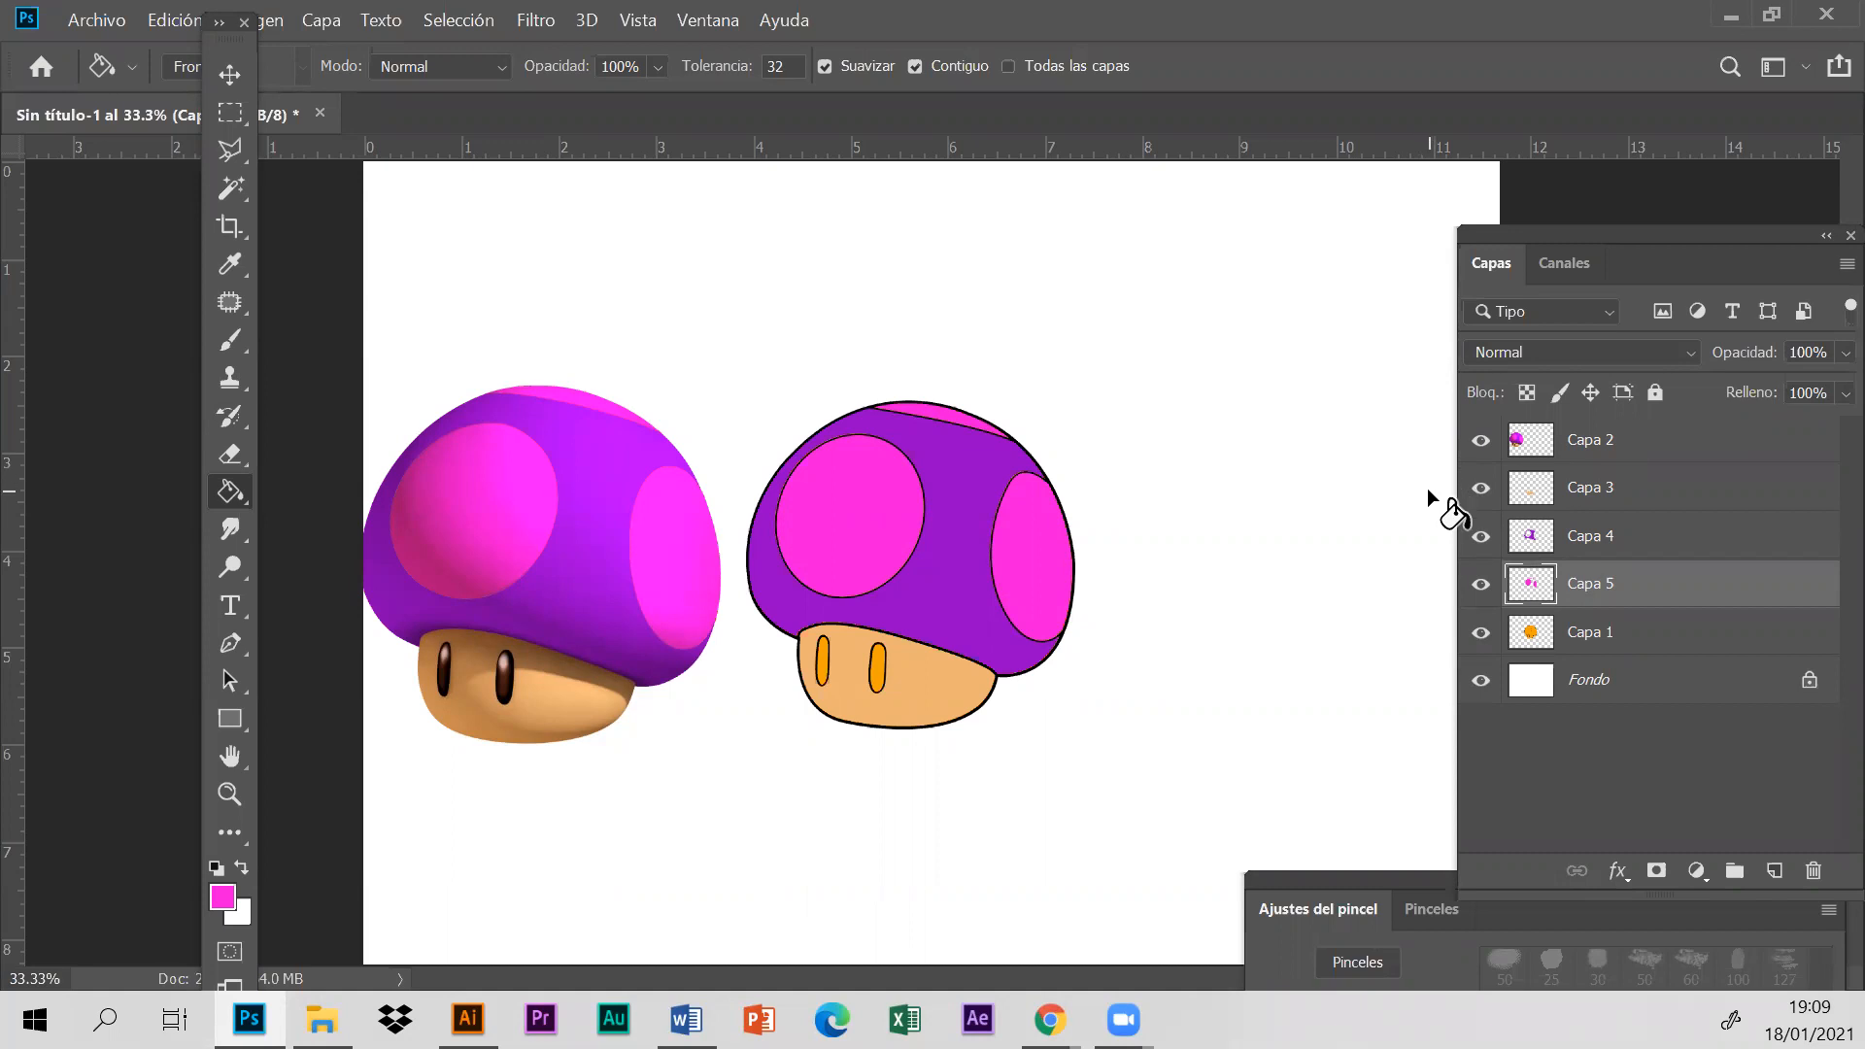
{"action": "left_click", "coordinate": [1483, 585]}
{"action": "left_click", "coordinate": [1482, 584]}
- Select both orange eyes together on layer Capa 1 using the Magic Wand
{"action": "left_click", "coordinate": [230, 795]}
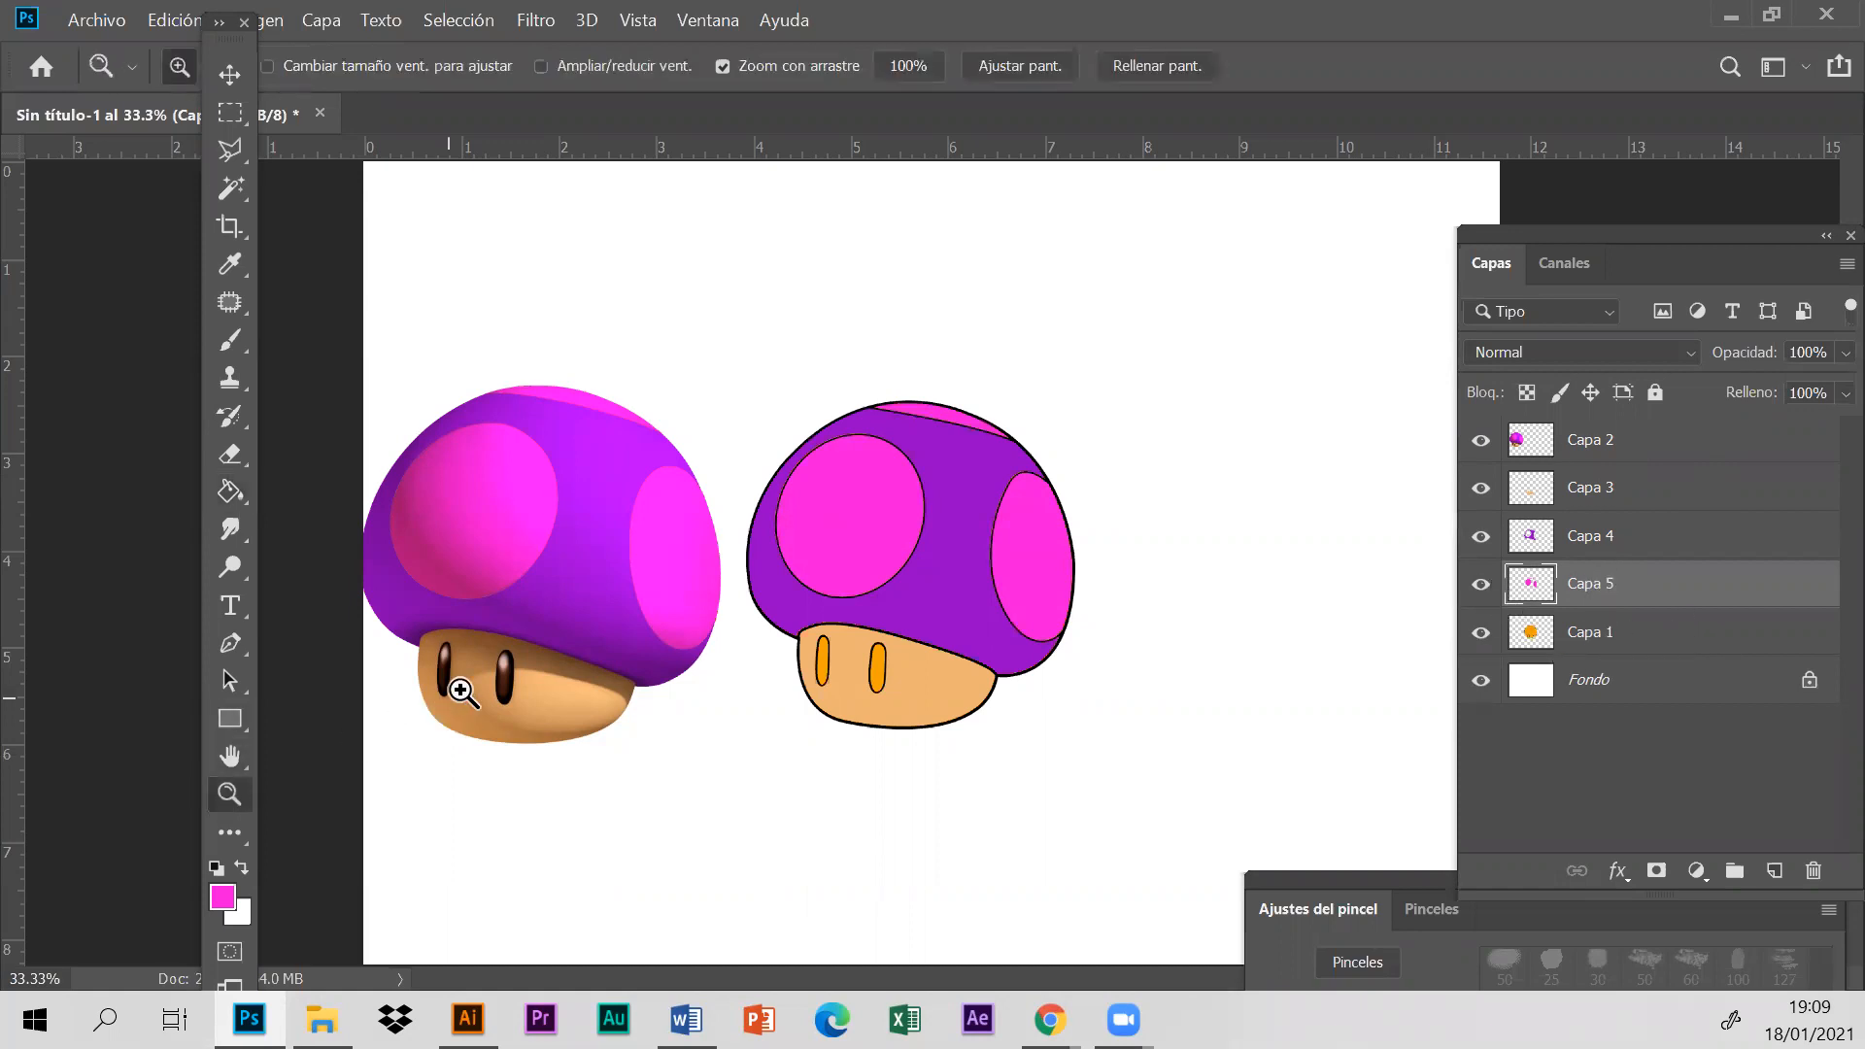
{"action": "left_click", "coordinate": [463, 688]}
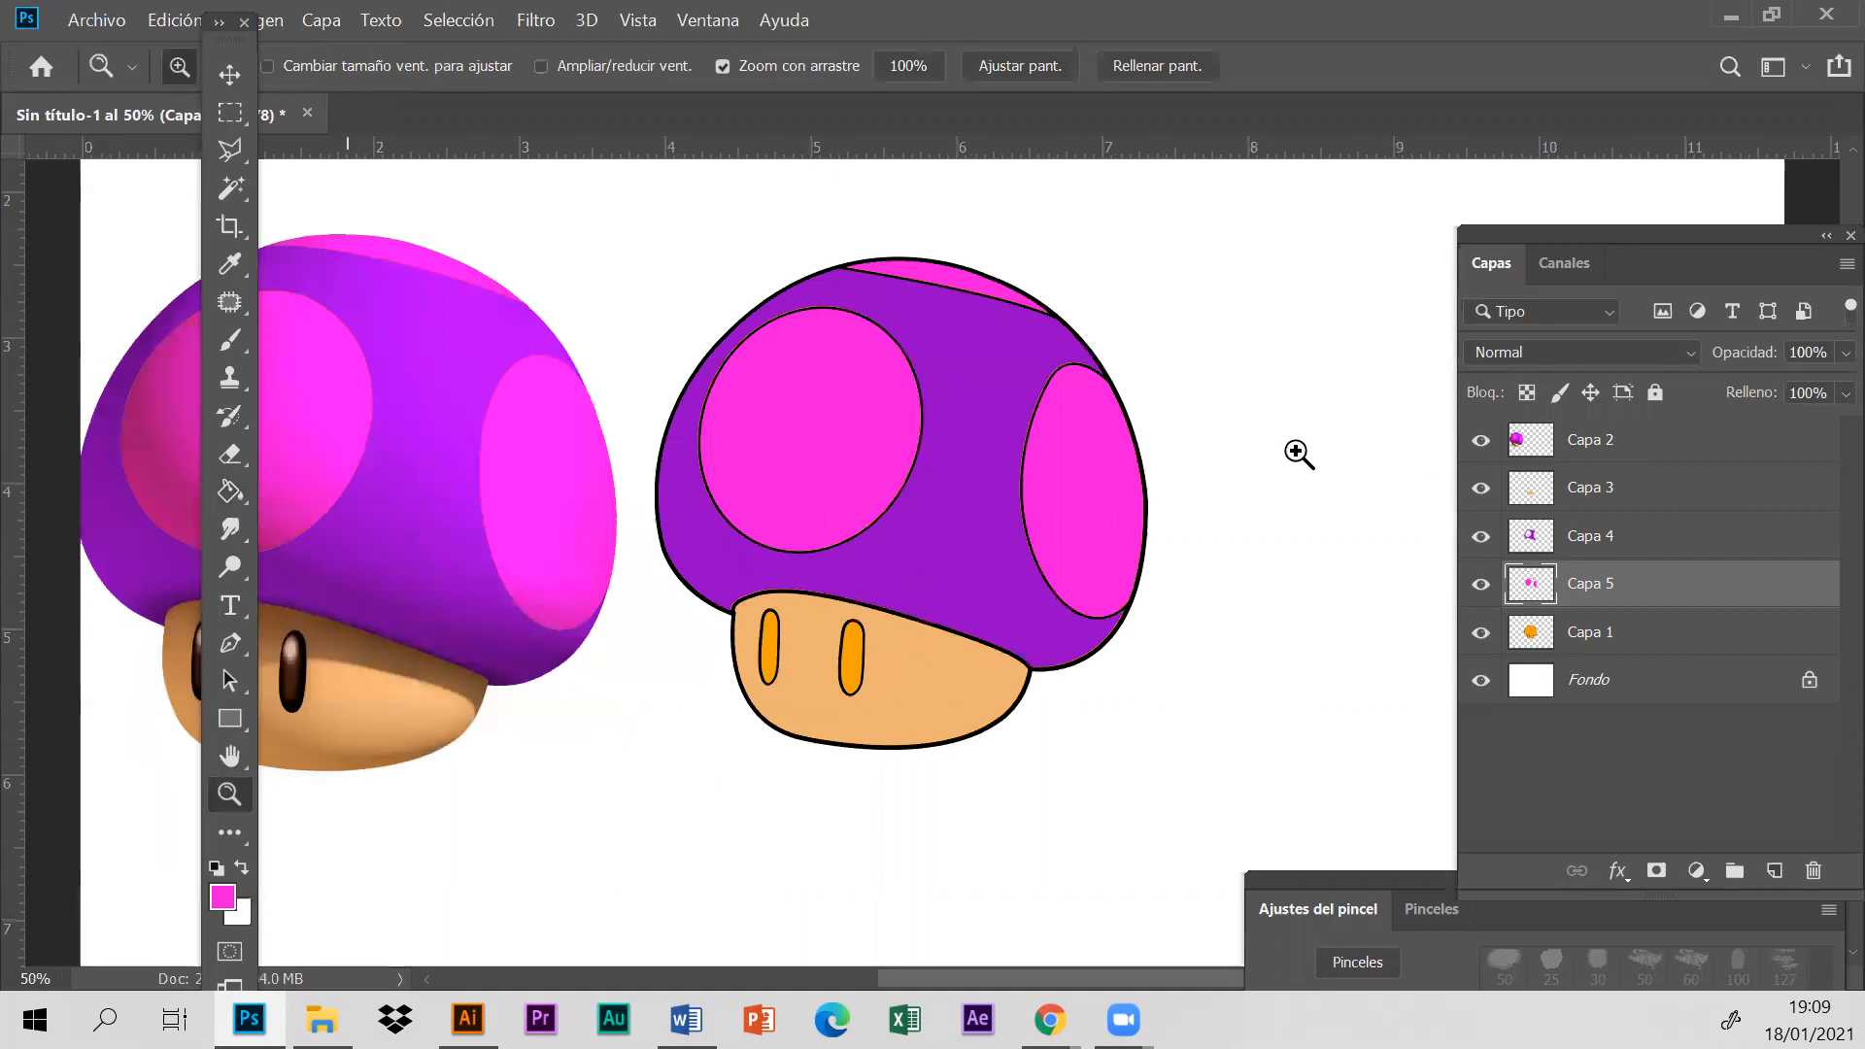
{"action": "left_click", "coordinate": [1545, 636]}
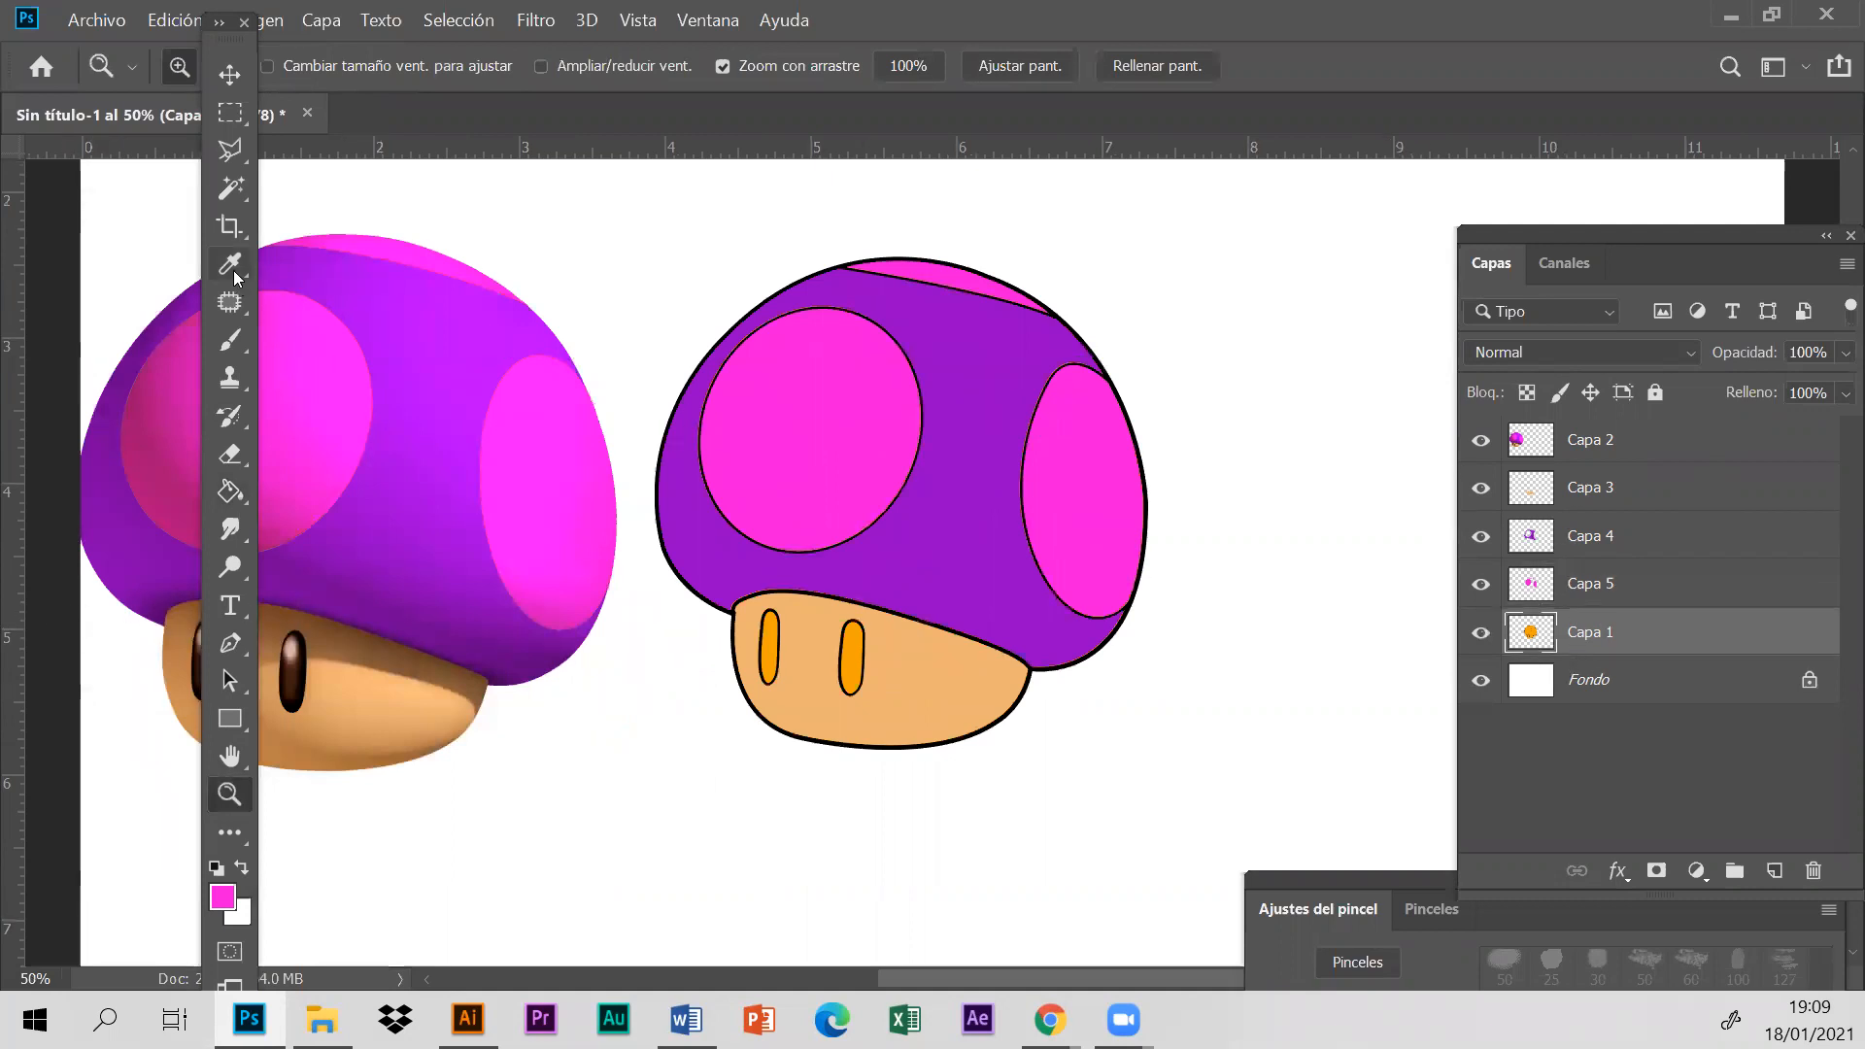
{"action": "left_click", "coordinate": [231, 187]}
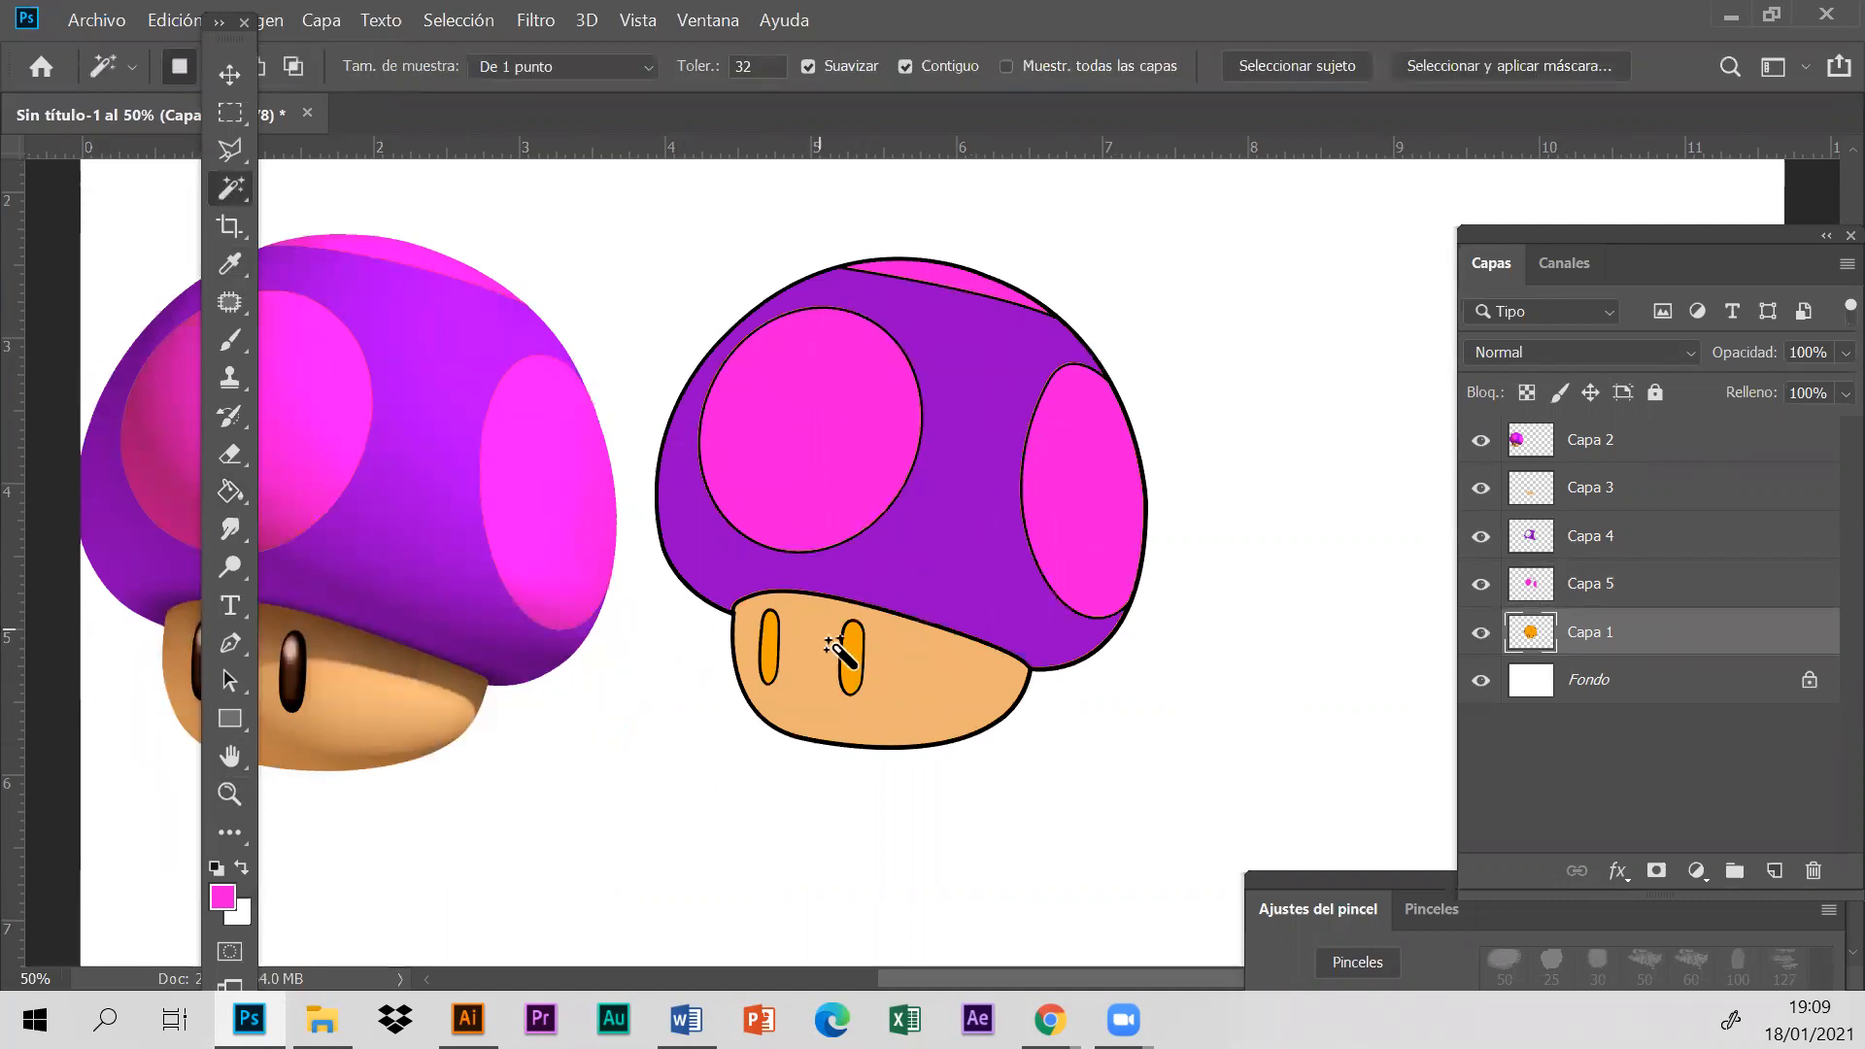
{"action": "left_click", "coordinate": [853, 665]}
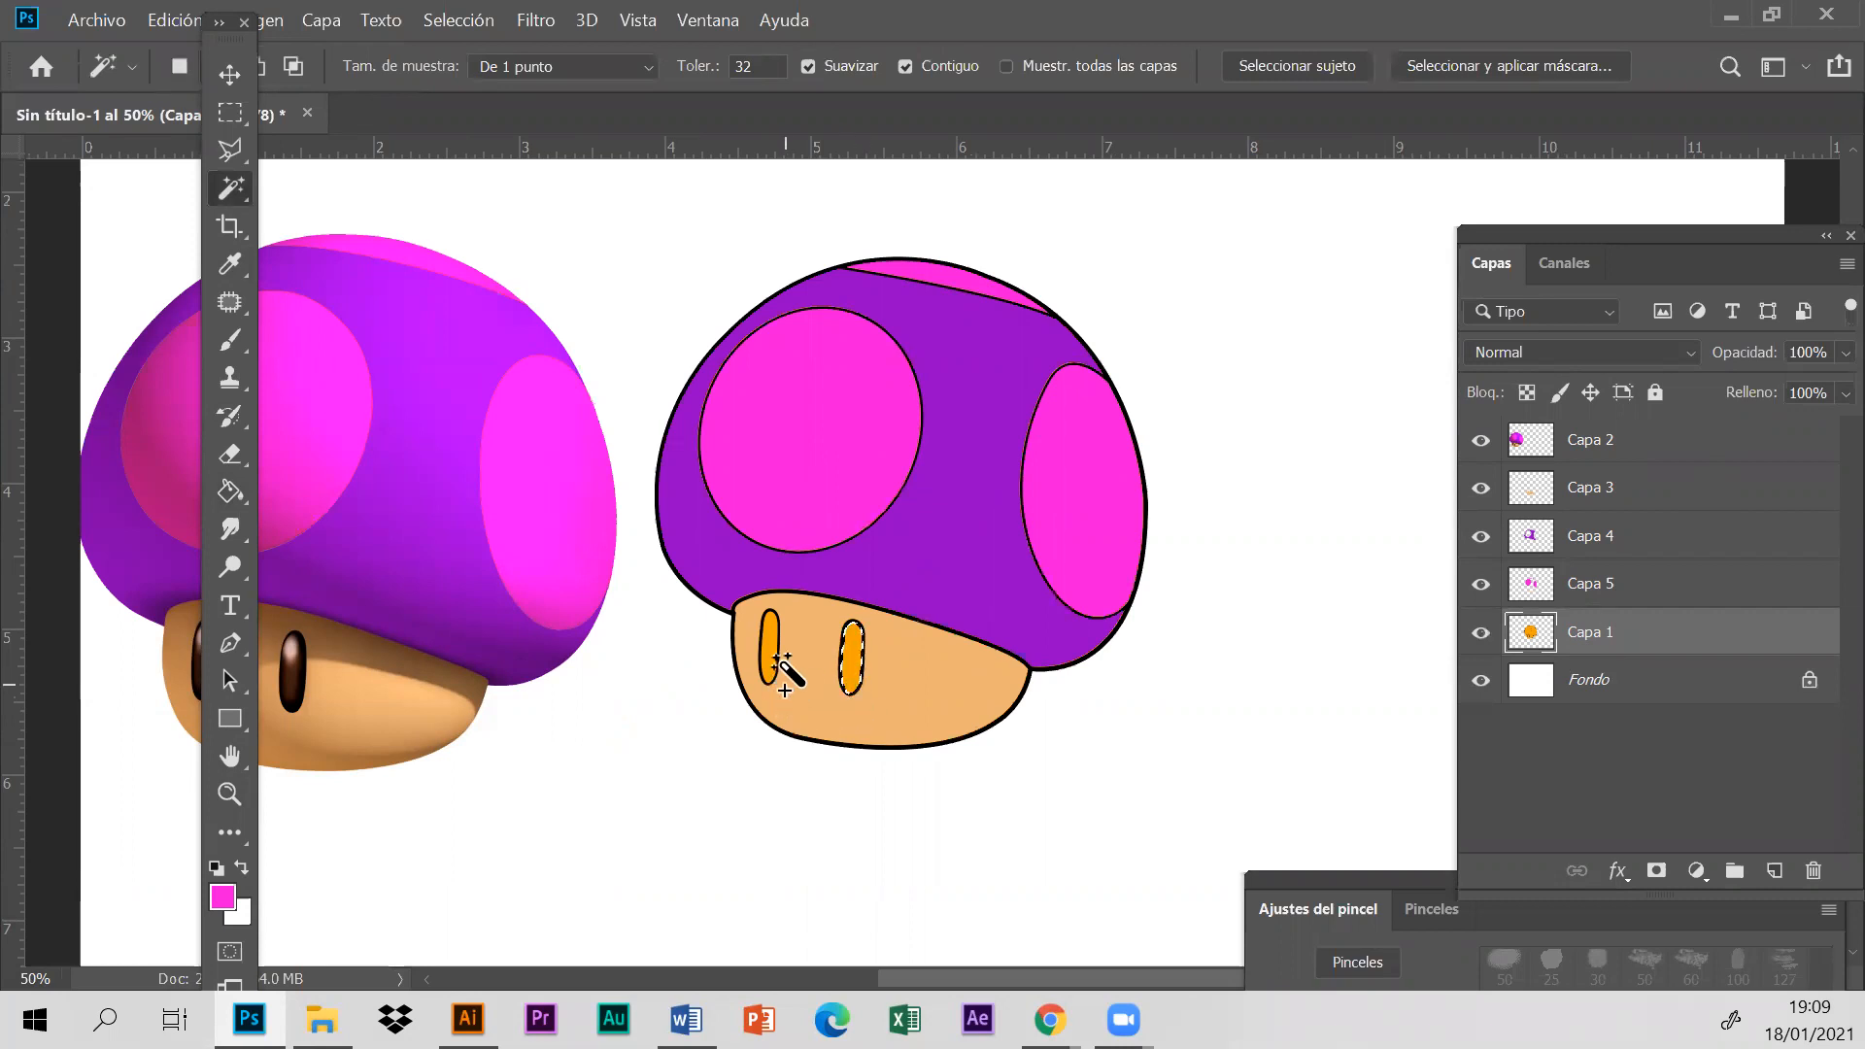
{"action": "left_click", "coordinate": [774, 668], "text": "shift"}
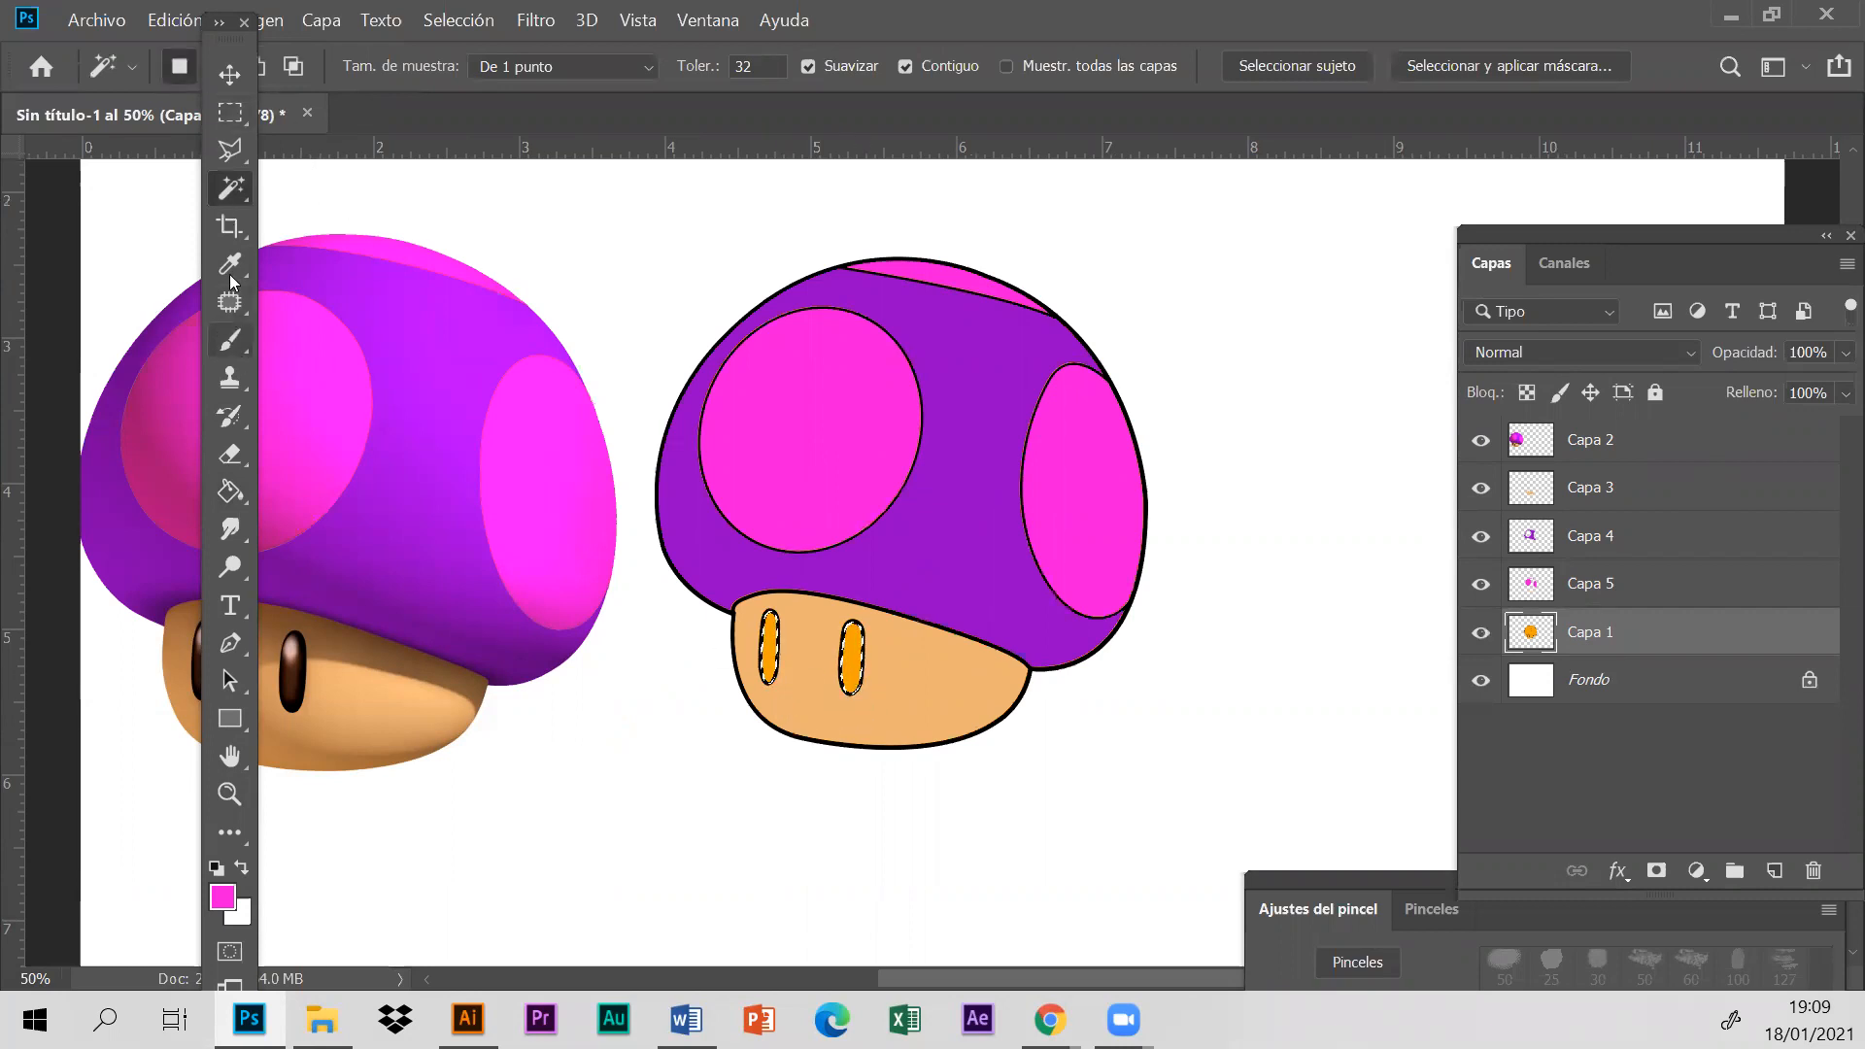
- Fill both selected eyes on a new layer with dark brown sampled from the reference's eye, and clear the selection
{"action": "left_click", "coordinate": [1774, 871]}
{"action": "key", "text": "b"}
{"action": "left_click", "coordinate": [229, 268]}
{"action": "left_click", "coordinate": [277, 656]}
{"action": "left_click", "coordinate": [230, 492]}
{"action": "left_click", "coordinate": [769, 646]}
{"action": "left_click", "coordinate": [852, 669]}
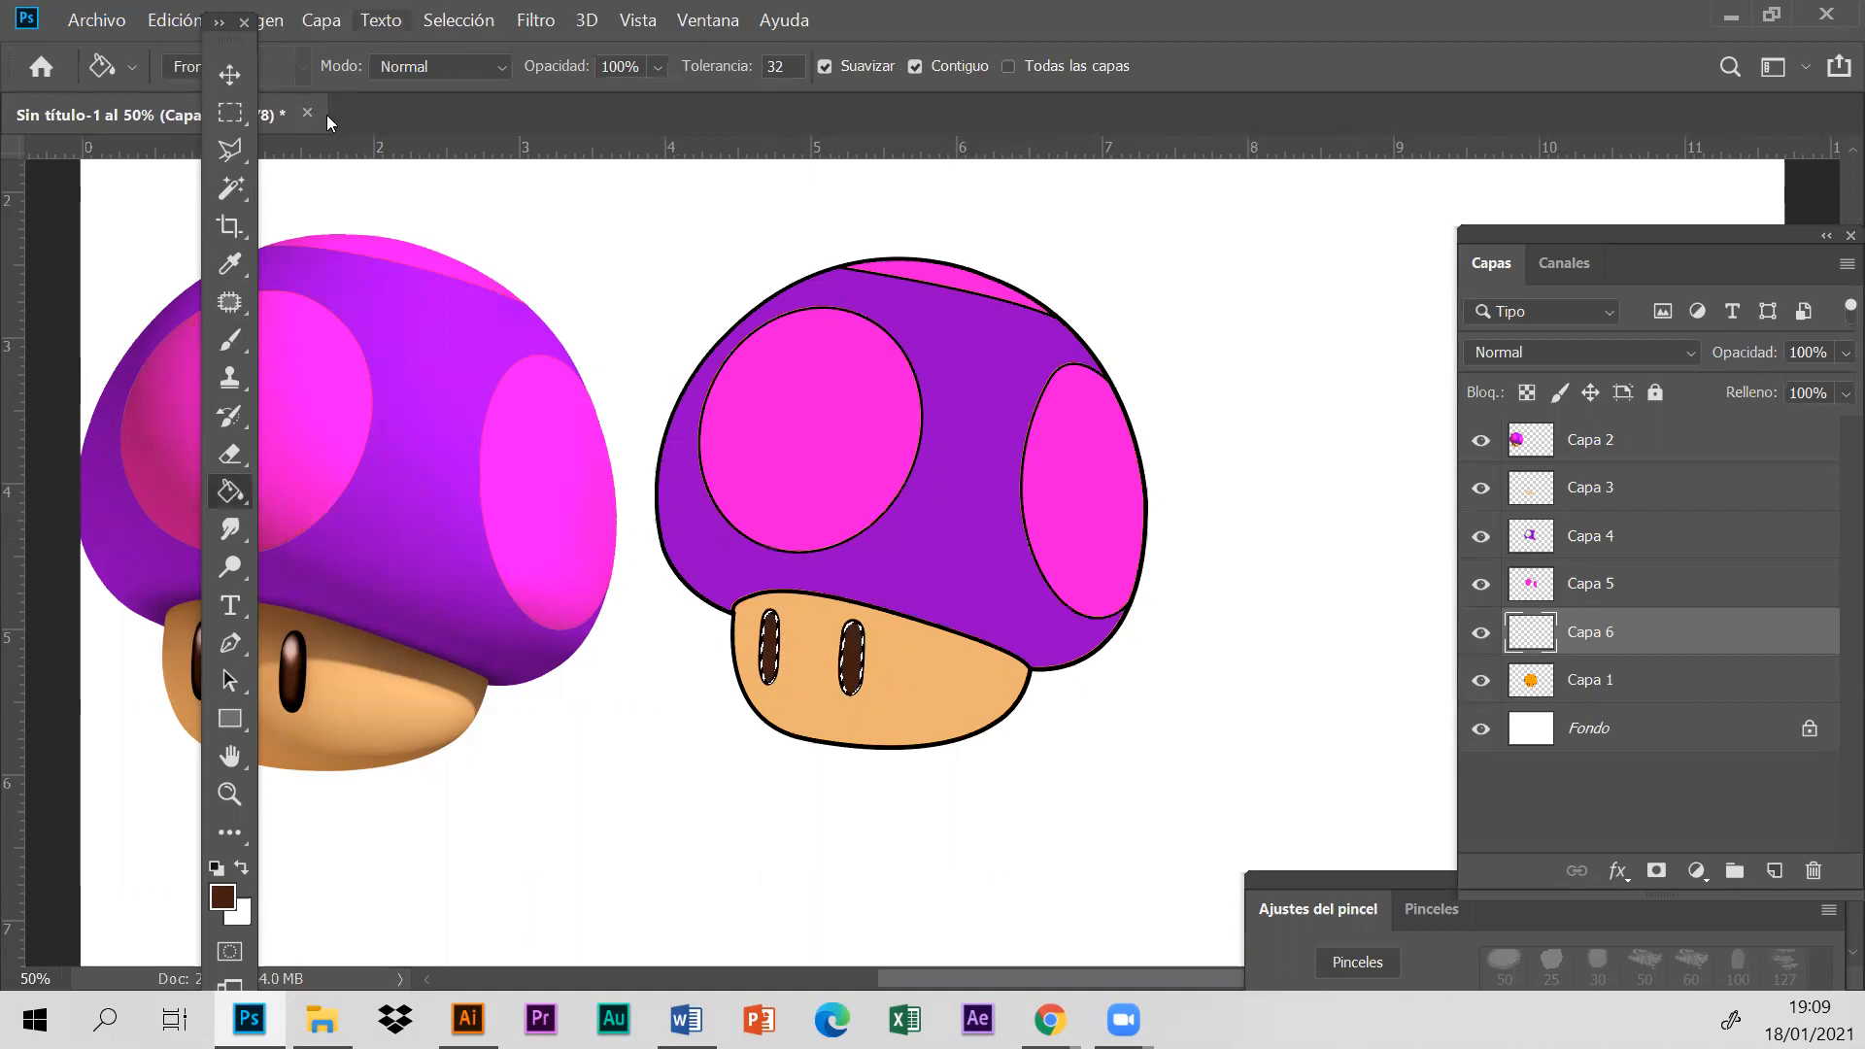
{"action": "left_click", "coordinate": [458, 20]}
{"action": "left_click", "coordinate": [493, 73]}
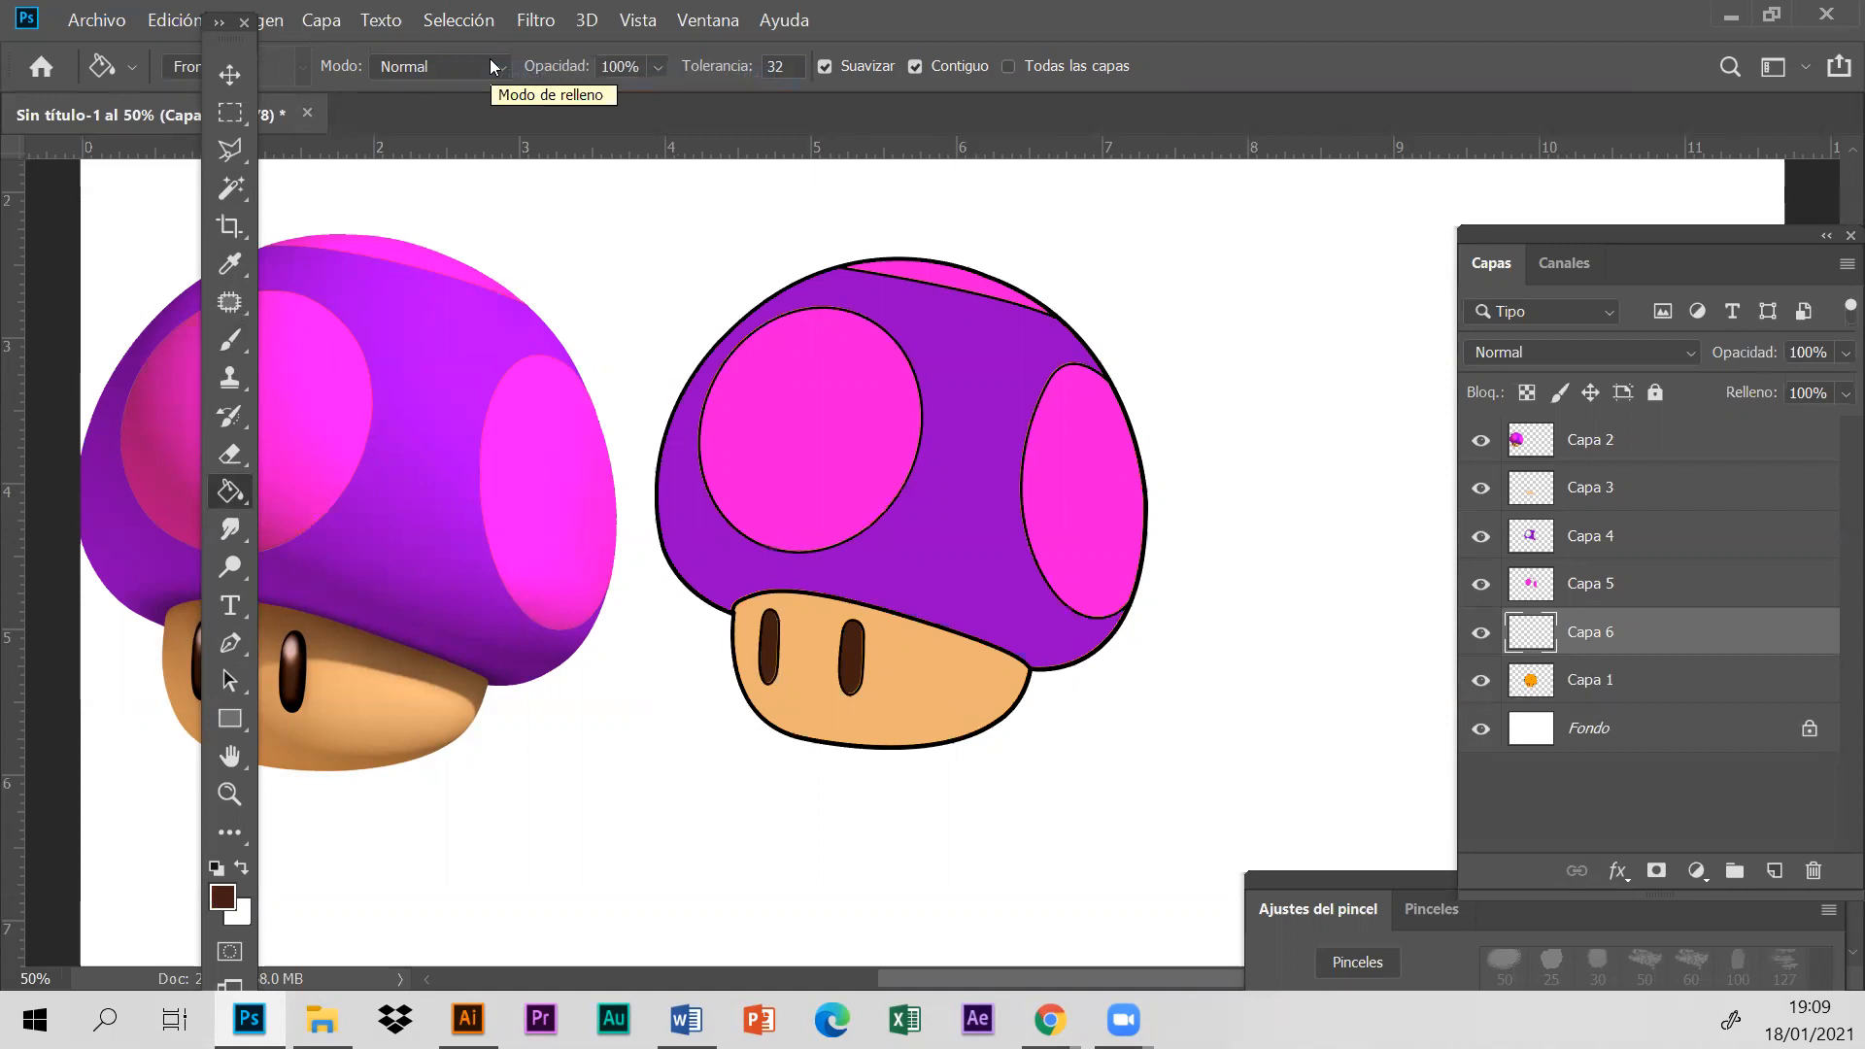
- Move the floating tools off the reference mushroom and select the cap plus its three spots on layer Capa 1 with the Magic Wand
{"action": "mouse_move", "coordinate": [1481, 487]}
{"action": "left_mouse_down"}
{"action": "mouse_move", "coordinate": [1481, 592]}
{"action": "mouse_move", "coordinate": [1482, 491]}
{"action": "left_mouse_up"}
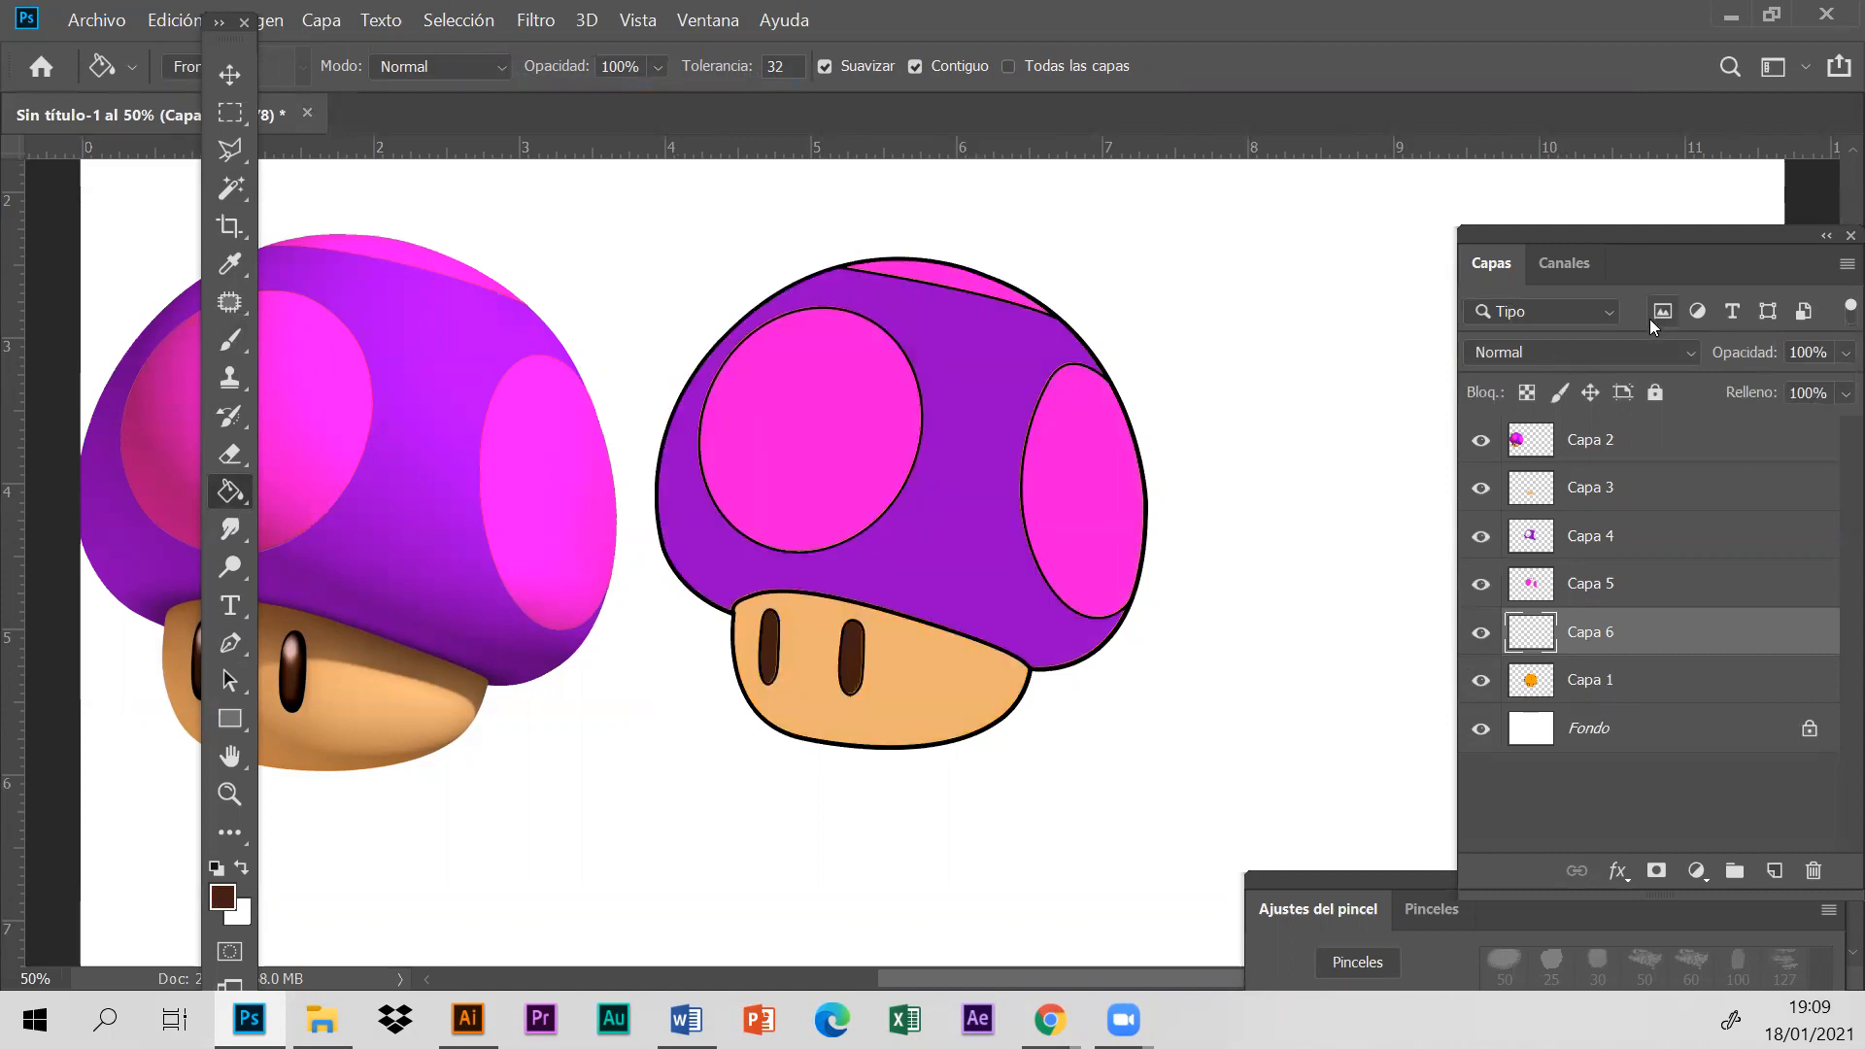
{"action": "left_click_drag", "start_coordinate": [235, 37], "coordinate": [1253, 112]}
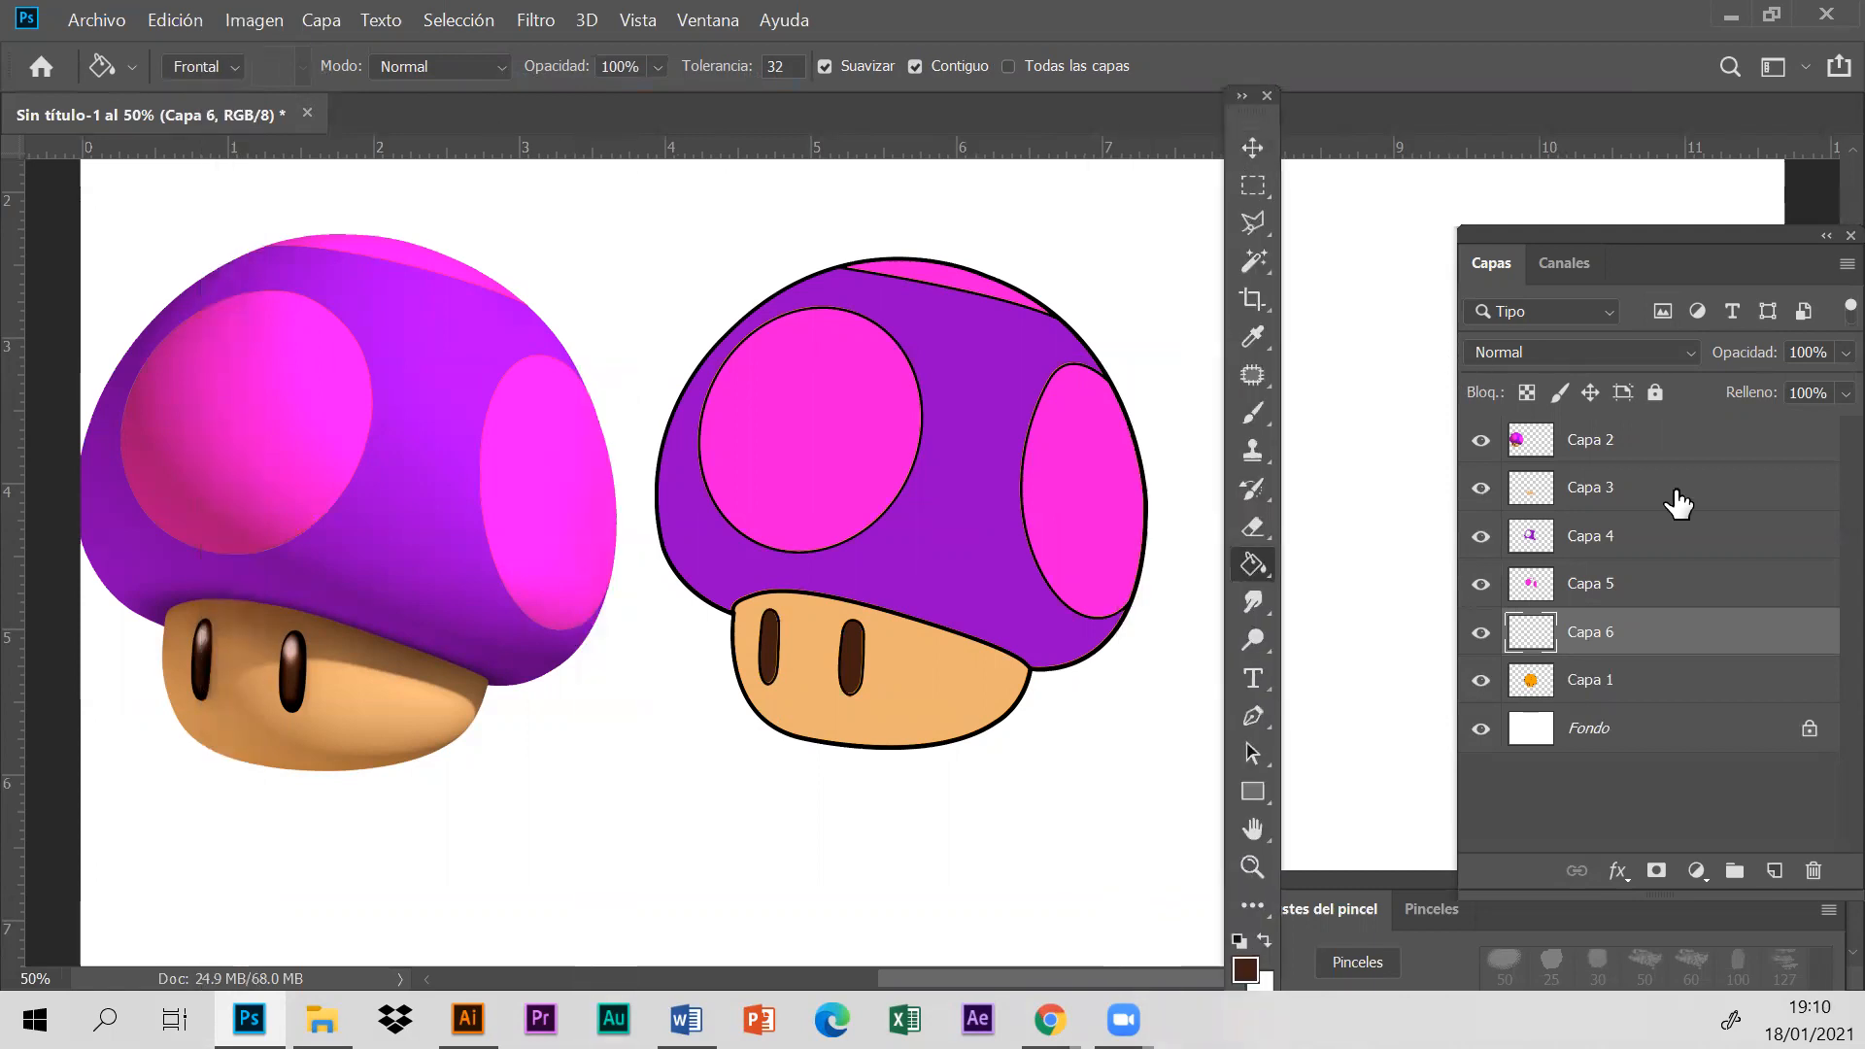
{"action": "left_click", "coordinate": [1645, 697]}
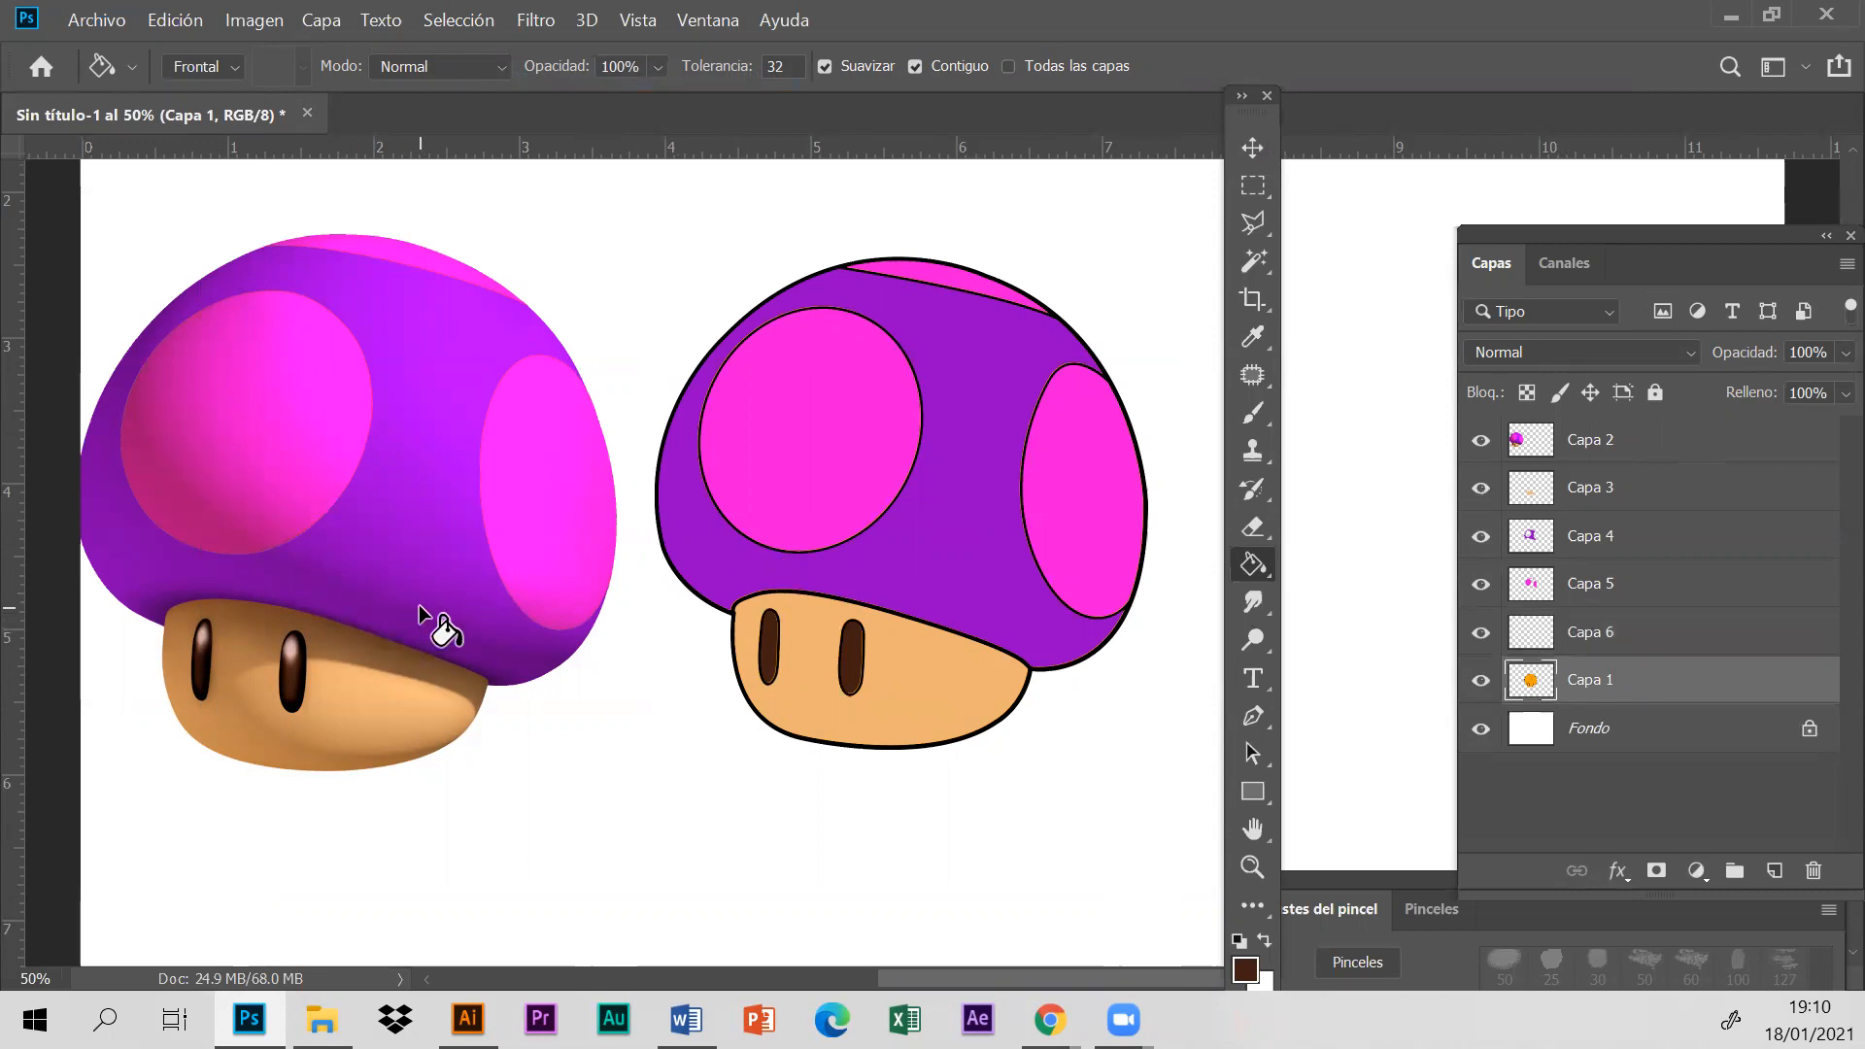
{"action": "left_click", "coordinate": [1254, 260]}
{"action": "left_click", "coordinate": [923, 578]}
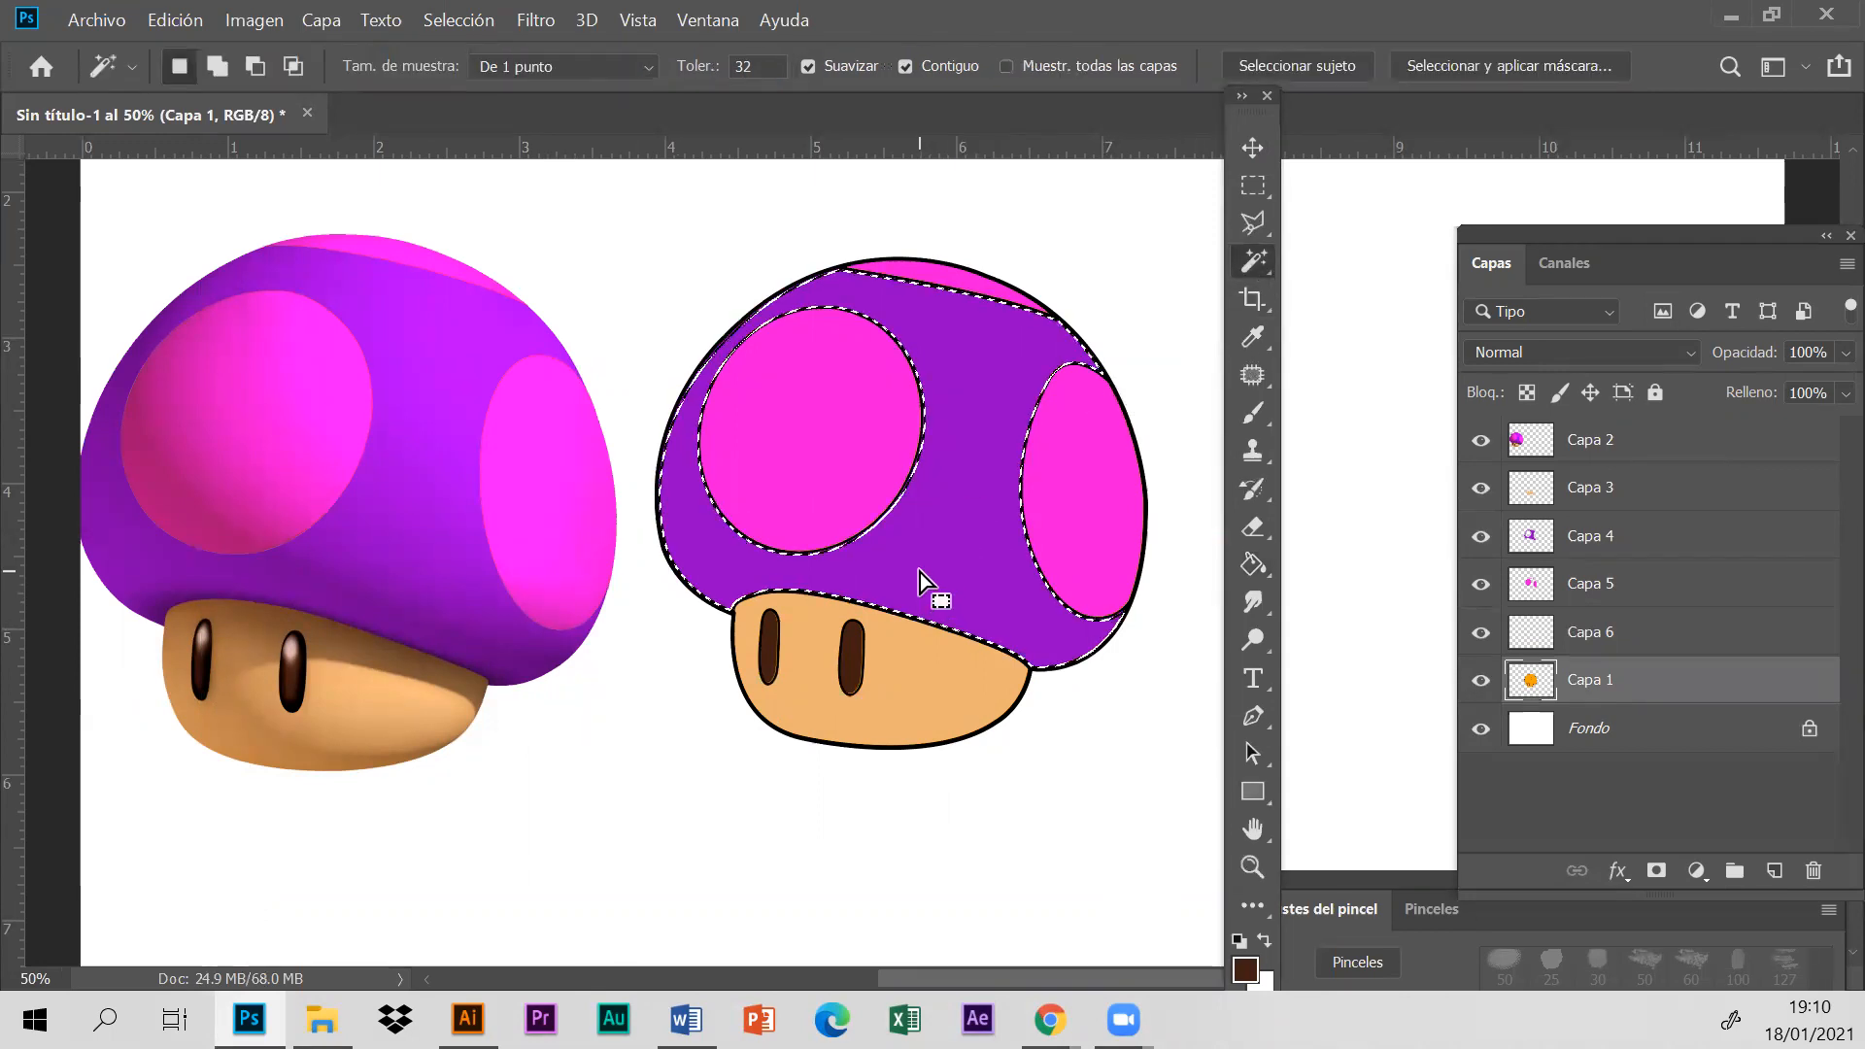
{"action": "key", "text": "shift"}
{"action": "left_click", "coordinate": [781, 428]}
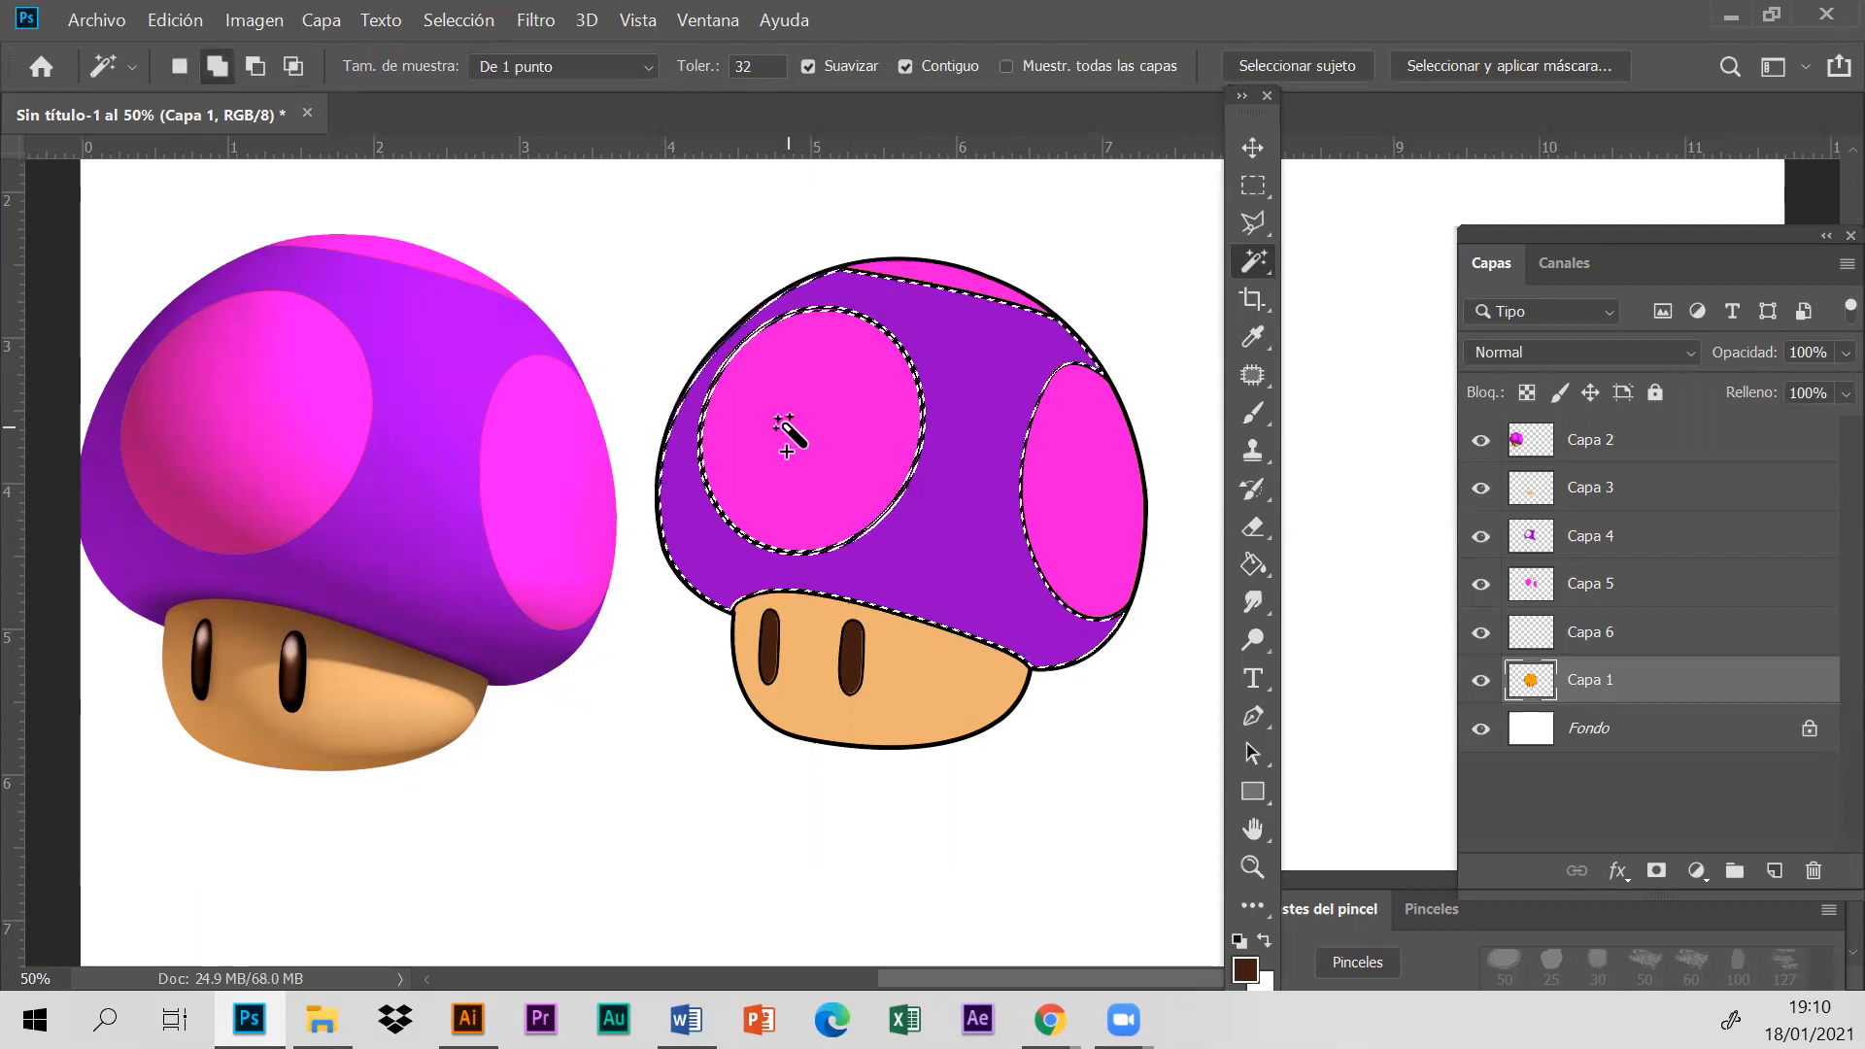
{"action": "left_click", "coordinate": [1062, 498]}
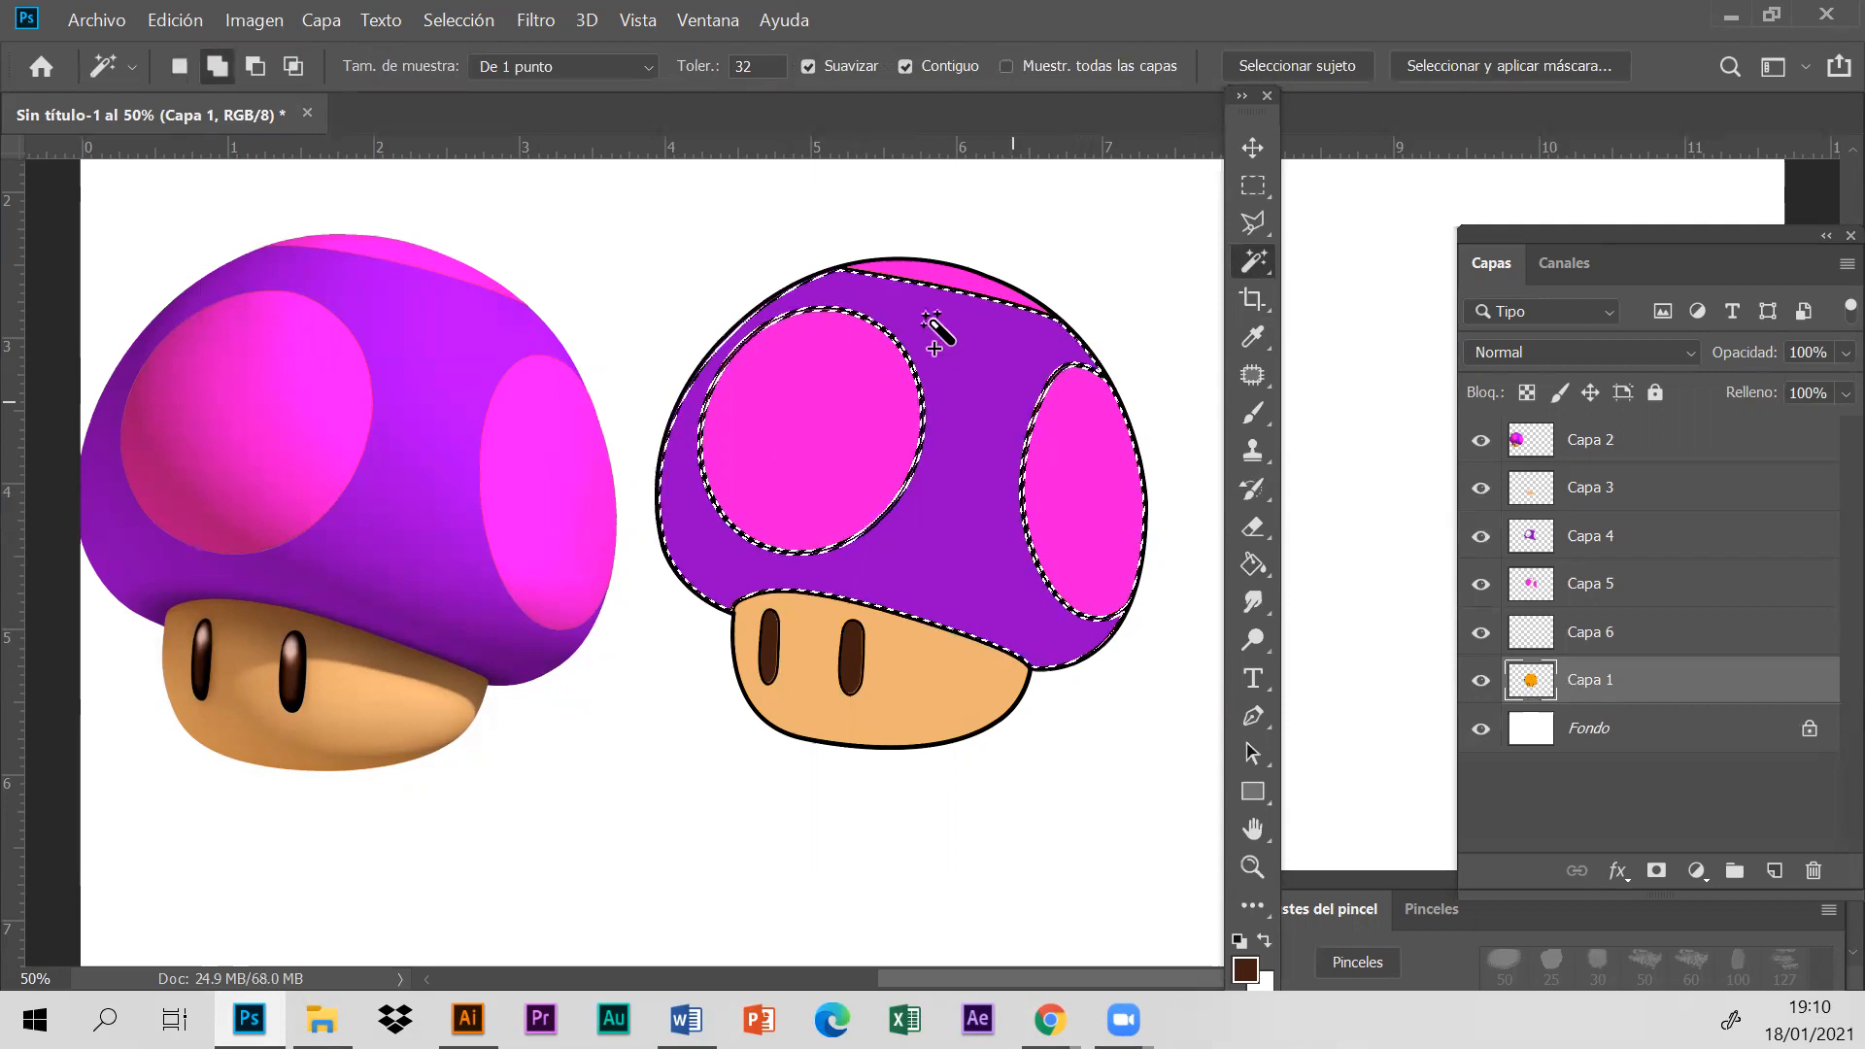
{"action": "left_click", "coordinate": [923, 276]}
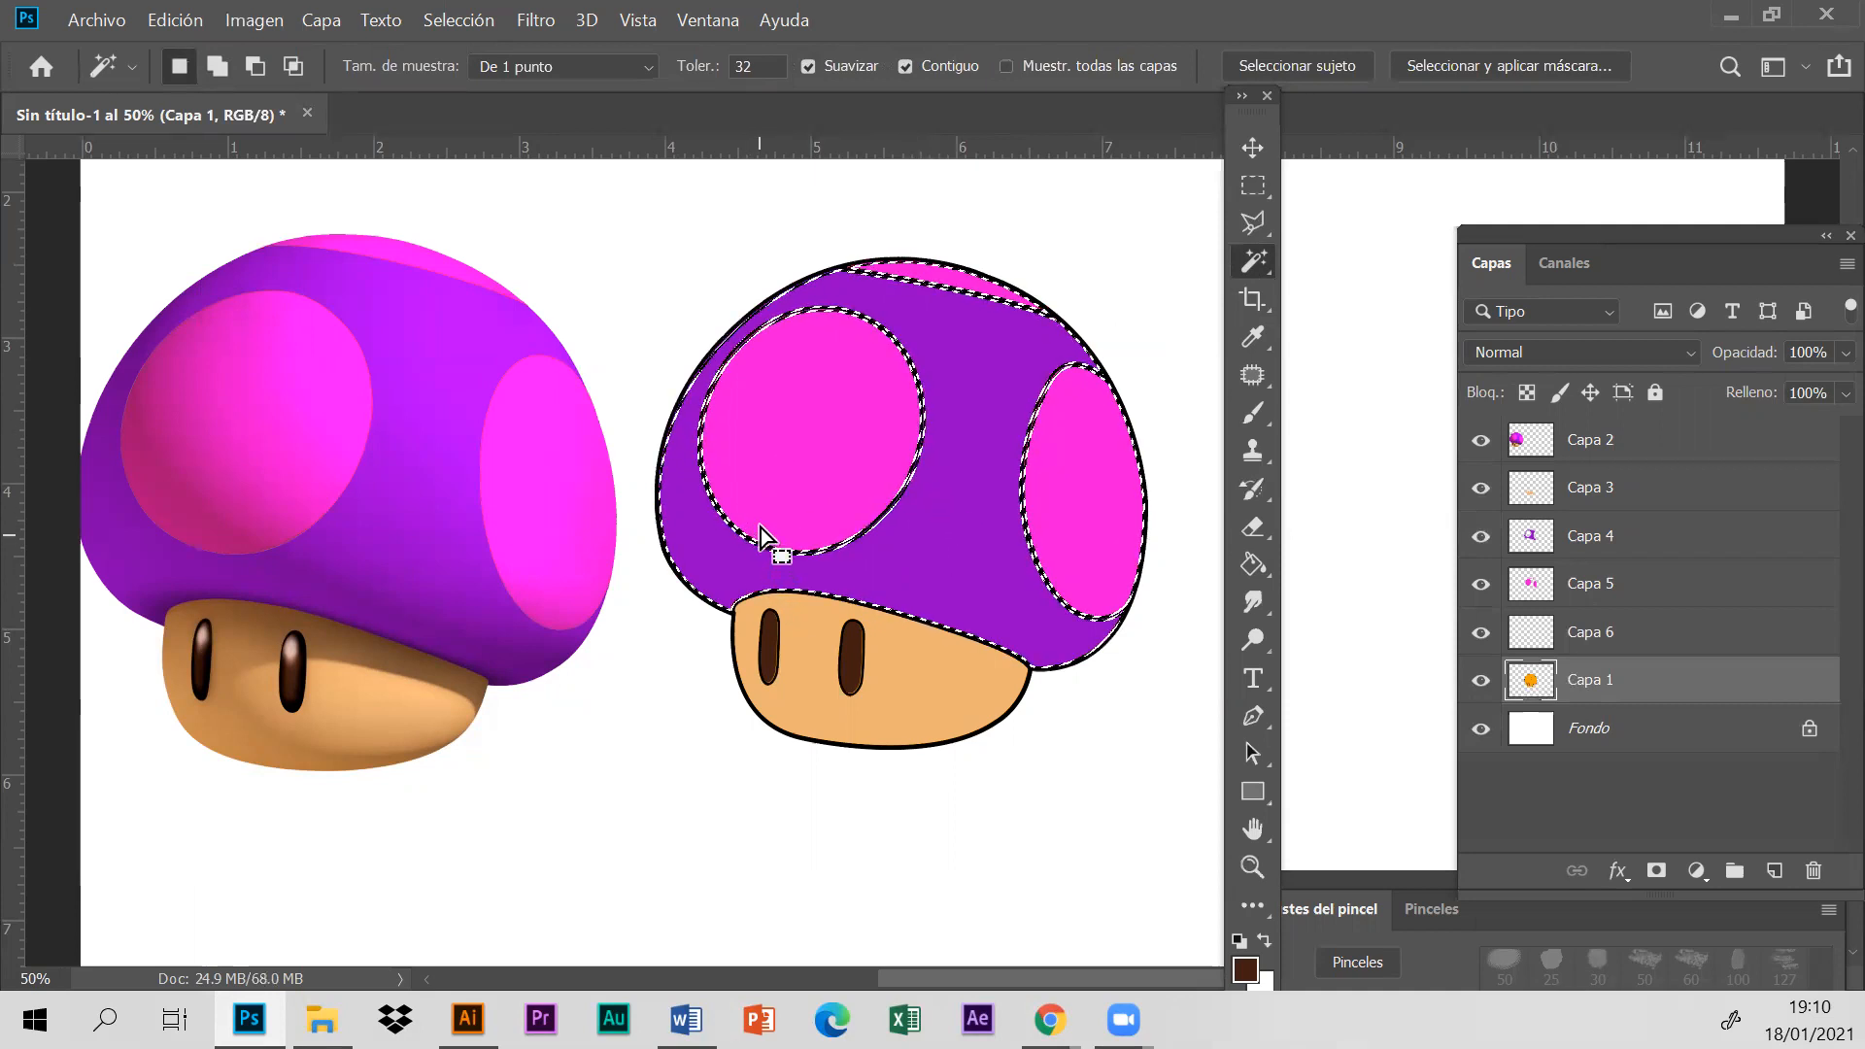
- Sample the dark magenta shadow from the reference's large spot for the Brush and create a new layer directly above Capa 1
{"action": "left_click", "coordinate": [1254, 340]}
{"action": "left_click", "coordinate": [195, 512]}
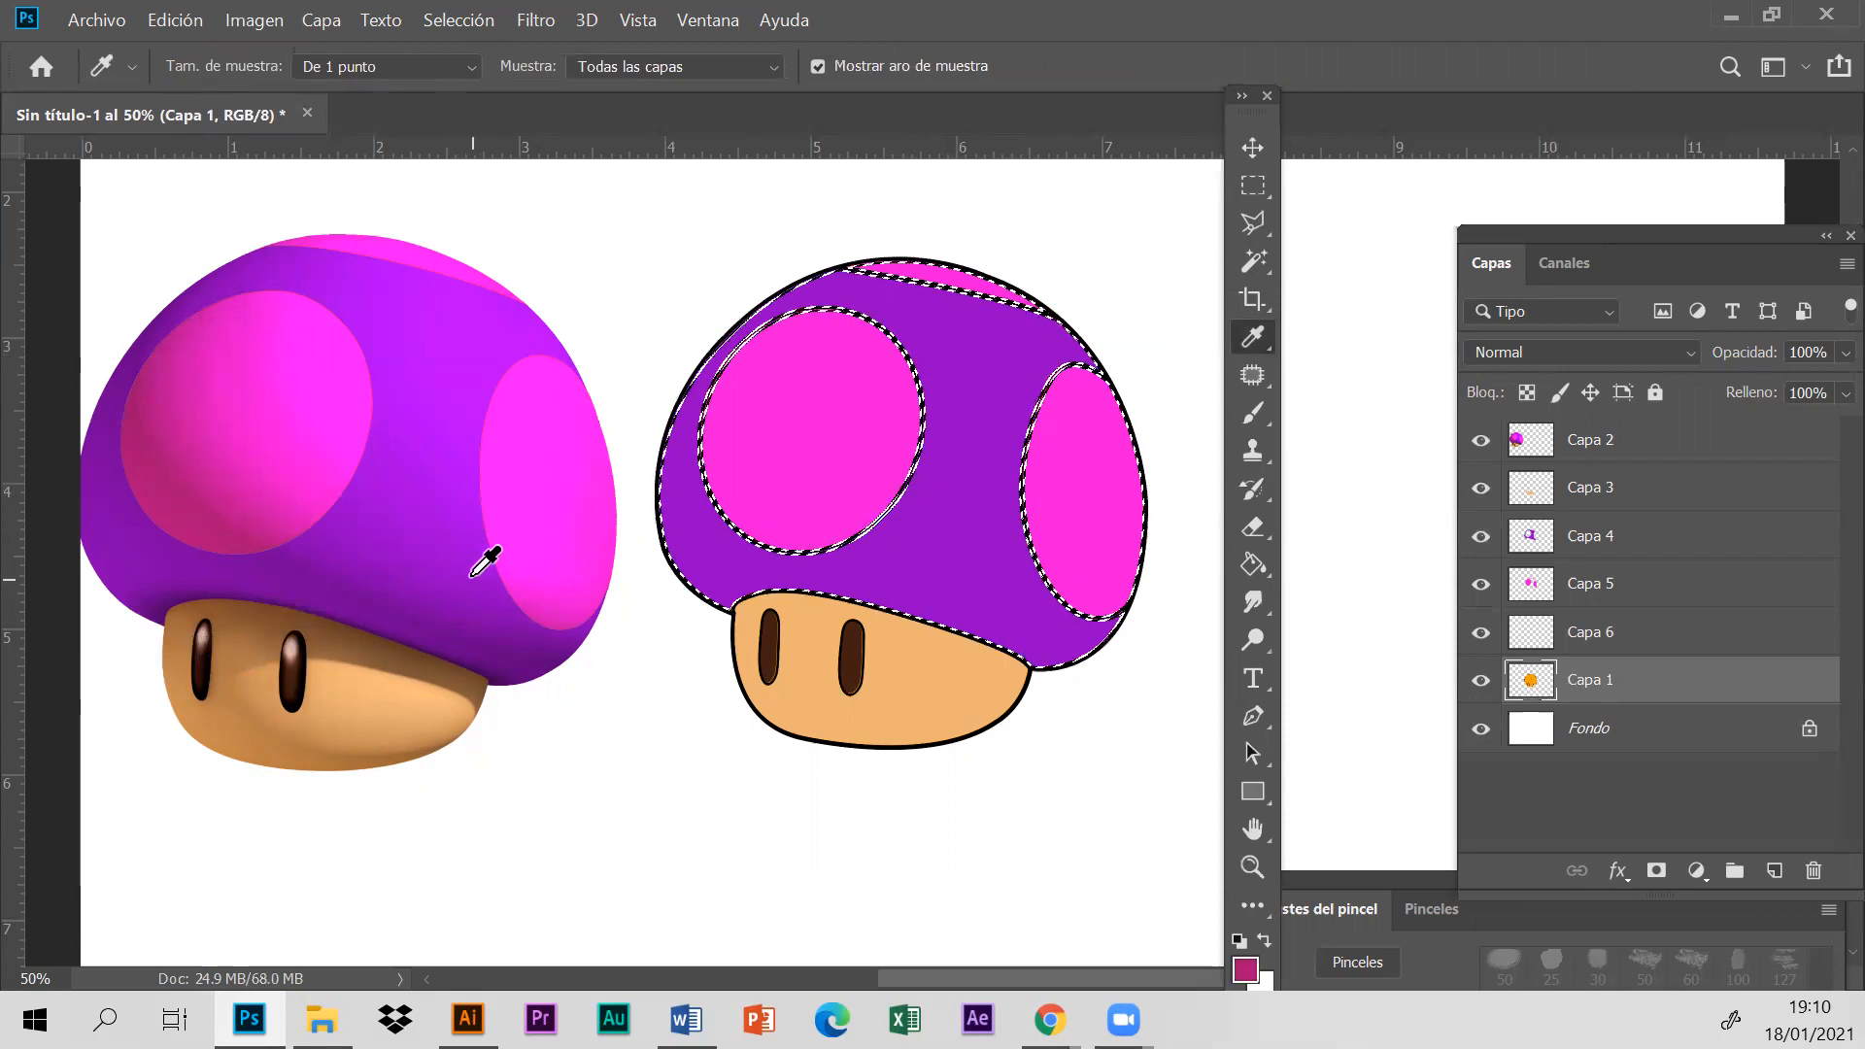
{"action": "left_click", "coordinate": [1253, 413]}
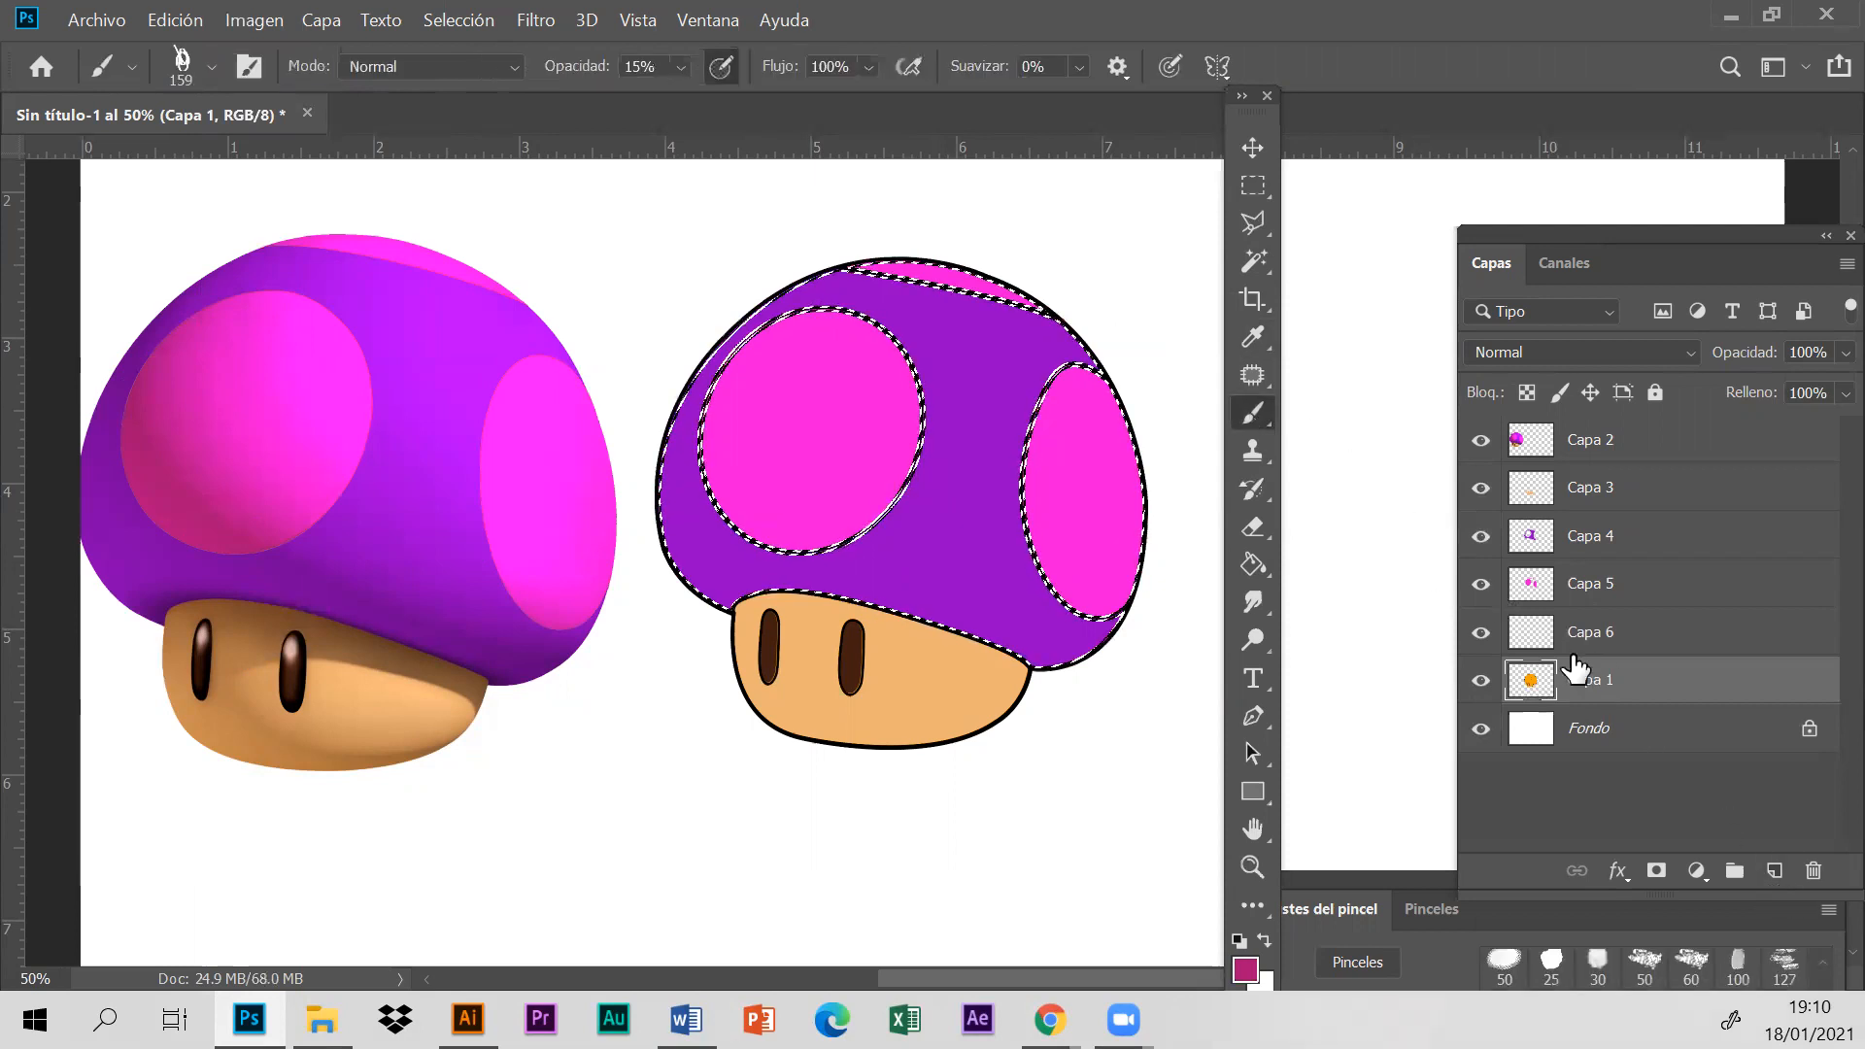
{"action": "left_click", "coordinate": [1482, 632]}
{"action": "left_click", "coordinate": [1482, 632]}
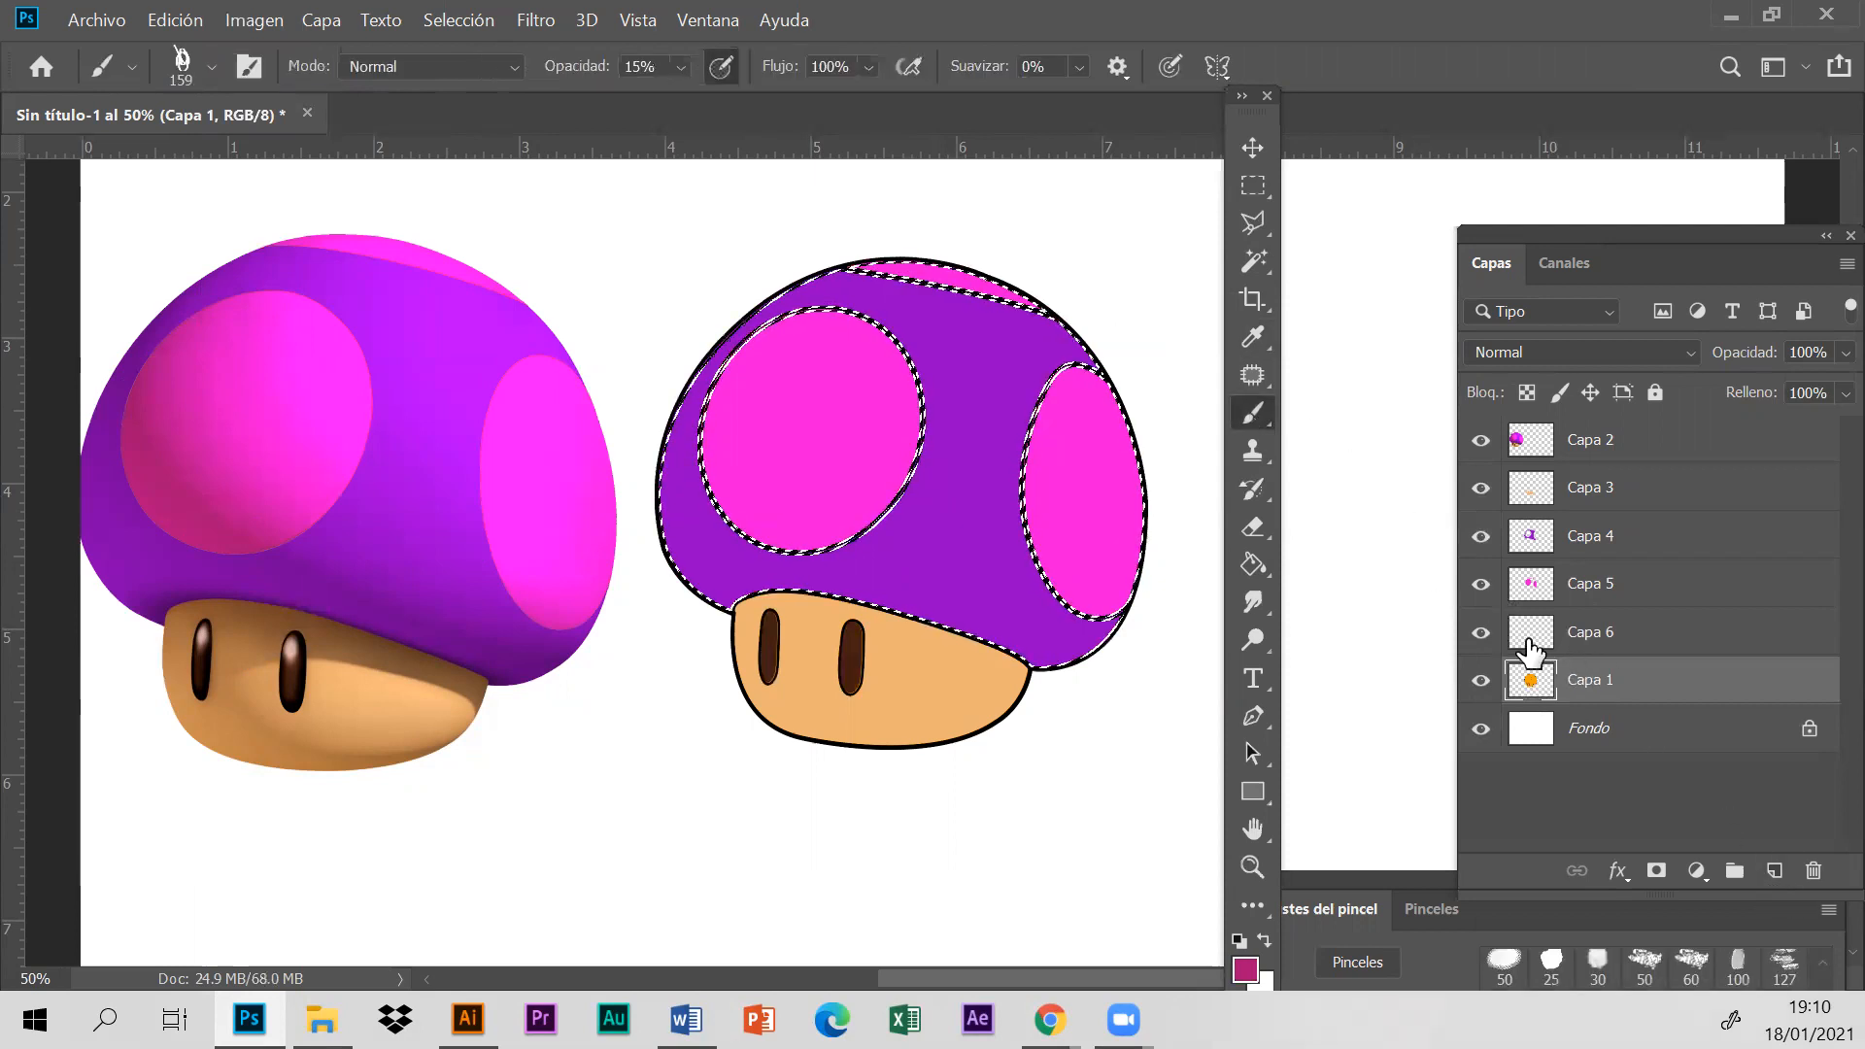
{"action": "left_click", "coordinate": [1778, 875]}
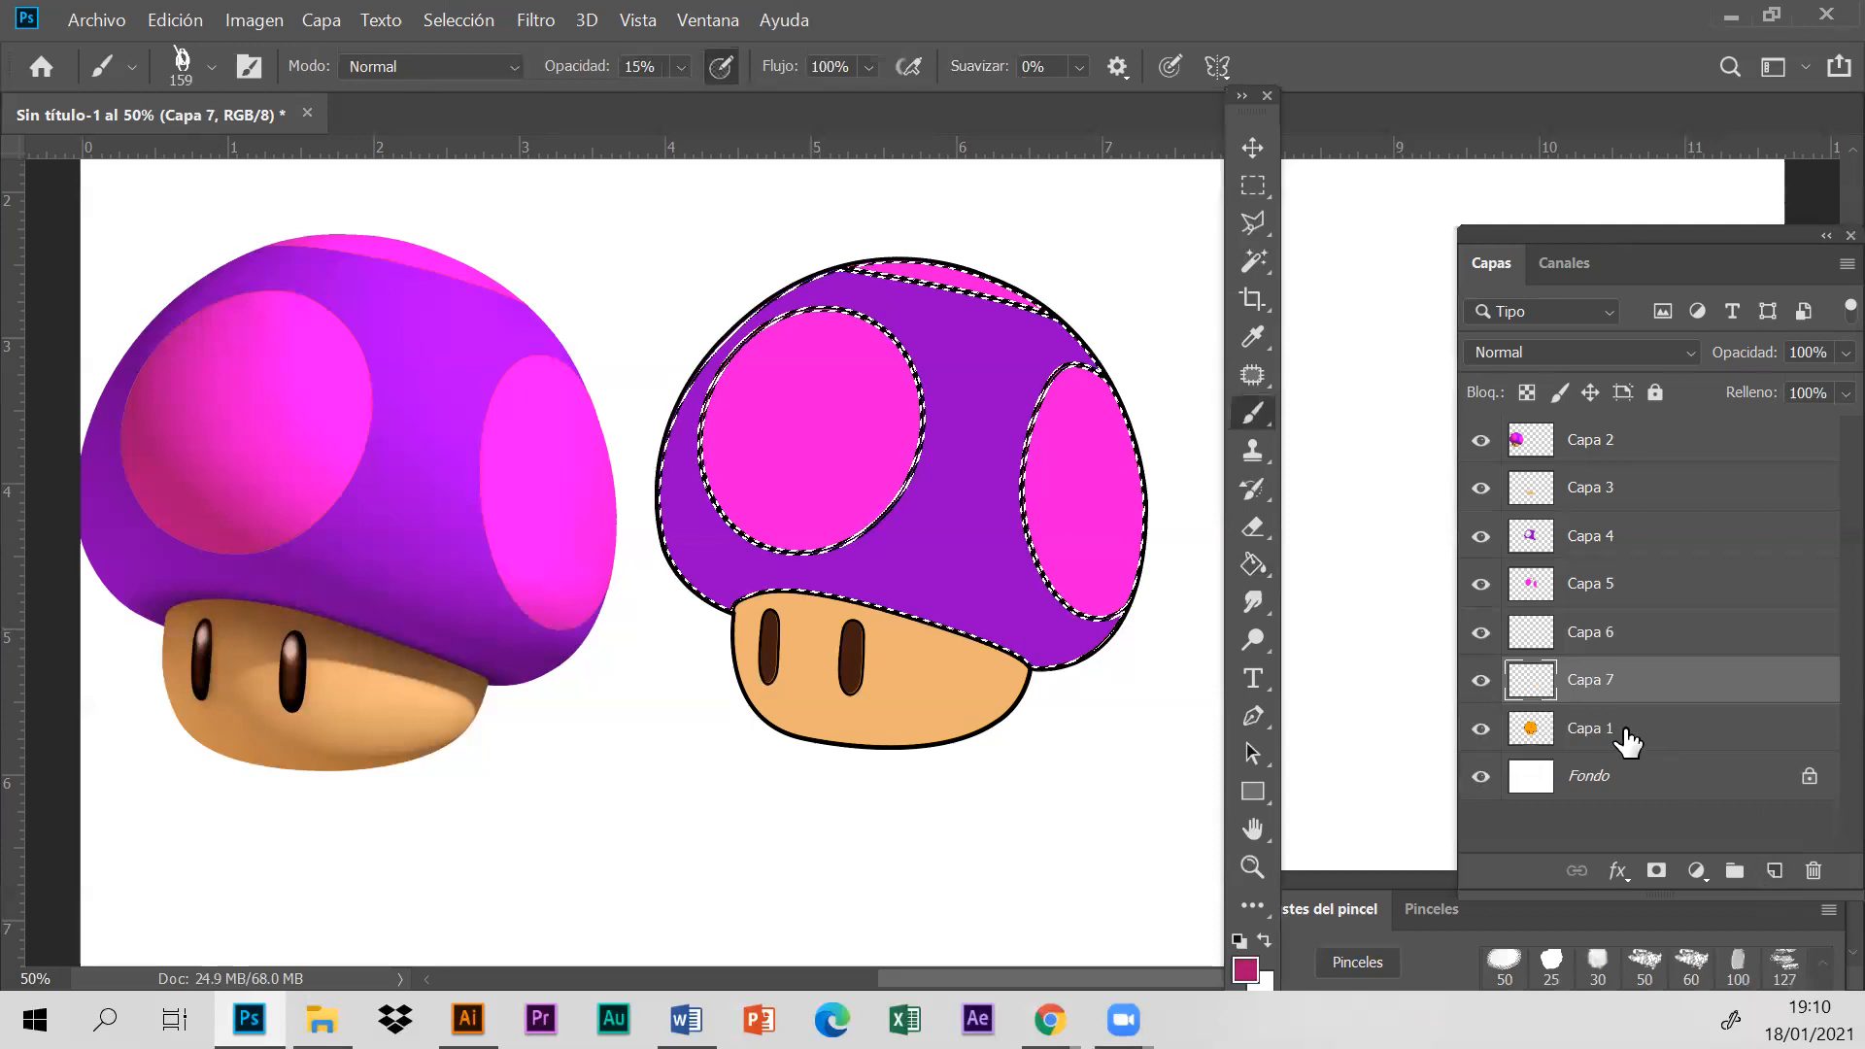
- Choose the general brush "Tamaño de presión, circular difuso" and set its opacity to 85%
{"action": "left_click", "coordinate": [210, 66]}
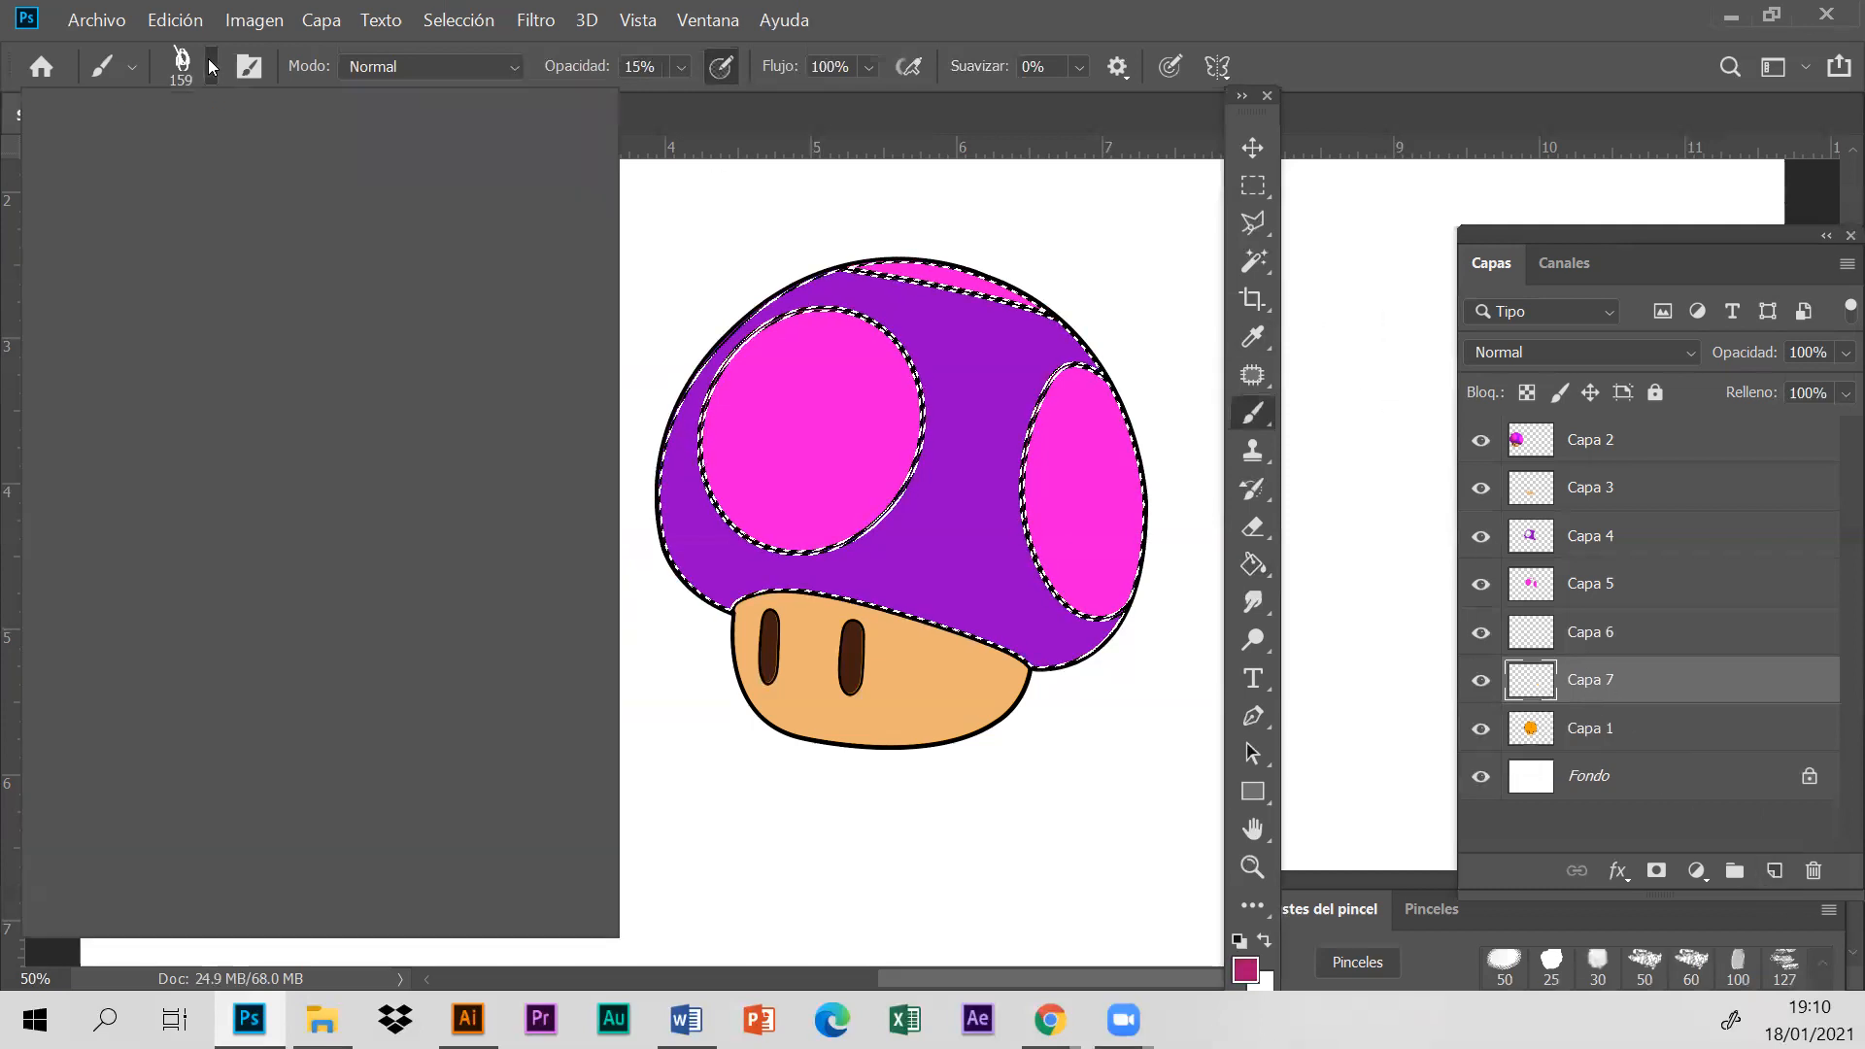
{"action": "left_click_drag", "start_coordinate": [550, 733], "coordinate": [568, 388]}
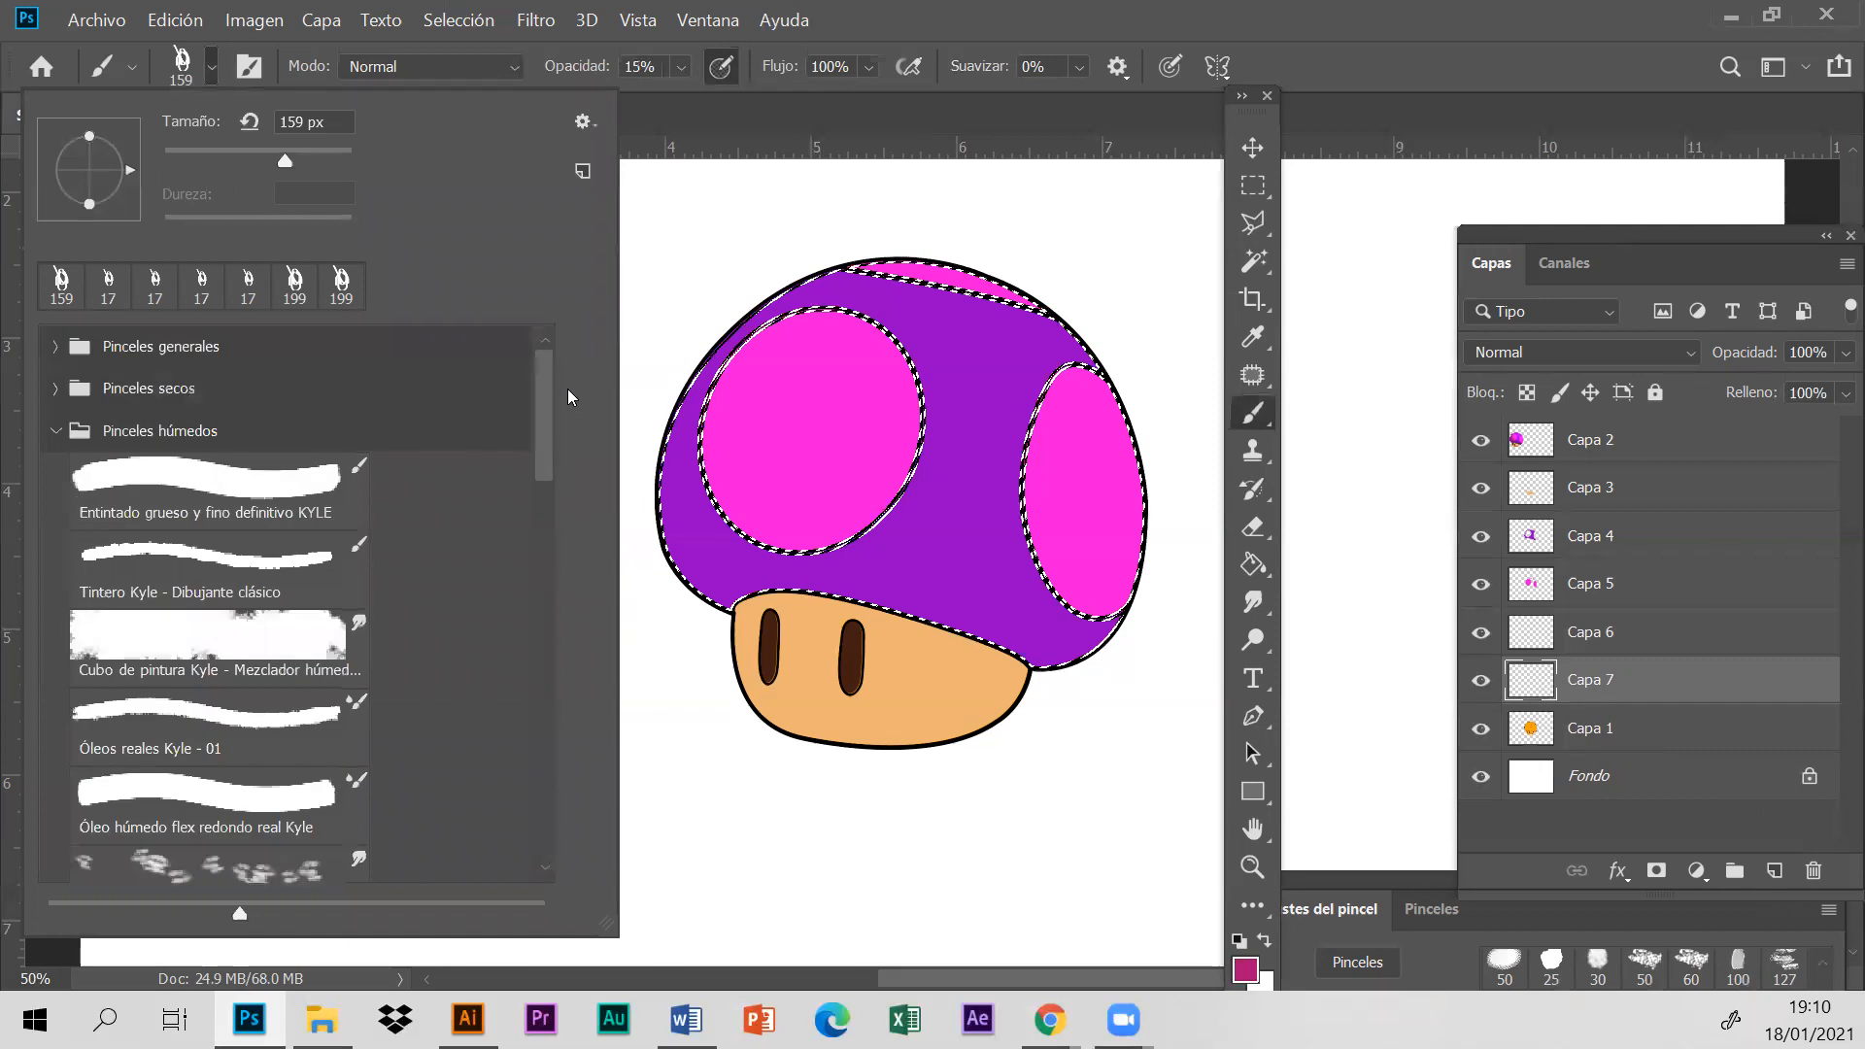
{"action": "left_click", "coordinate": [62, 358]}
{"action": "left_click", "coordinate": [136, 544]}
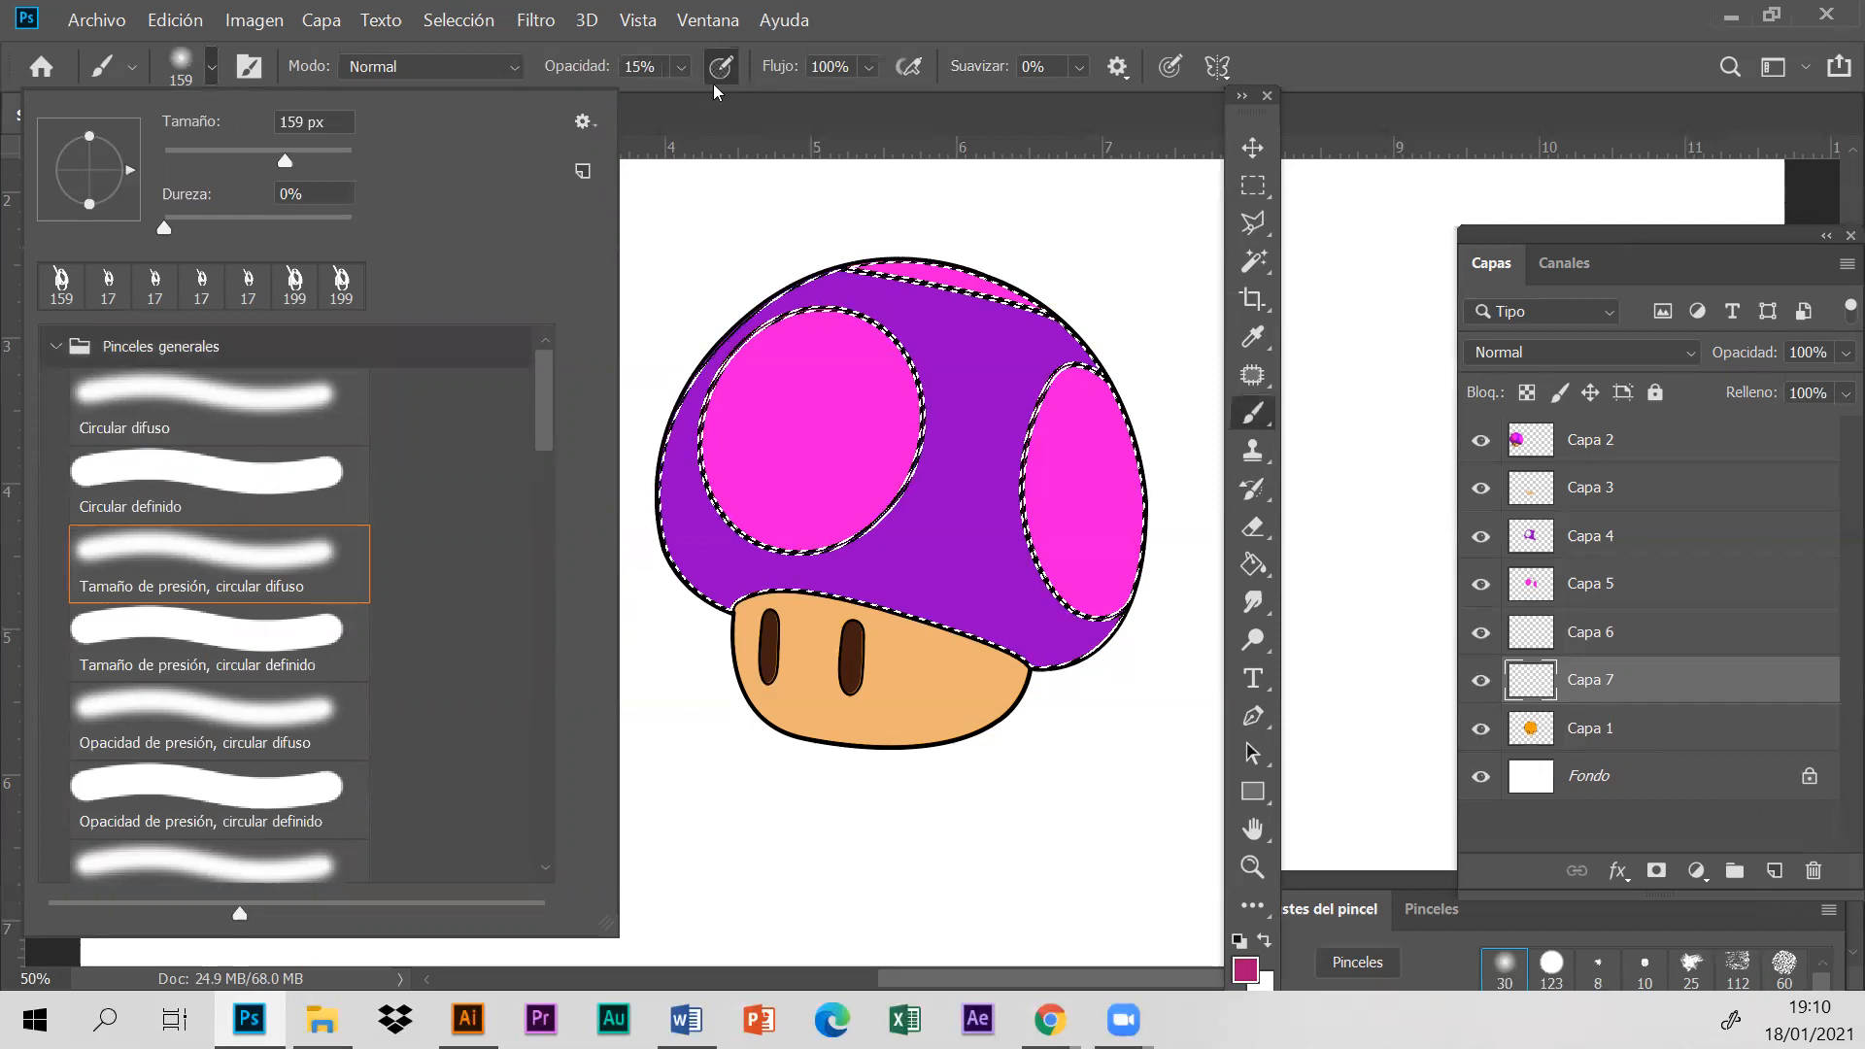
{"action": "left_click", "coordinate": [680, 66]}
{"action": "left_click_drag", "start_coordinate": [696, 101], "coordinate": [765, 95]}
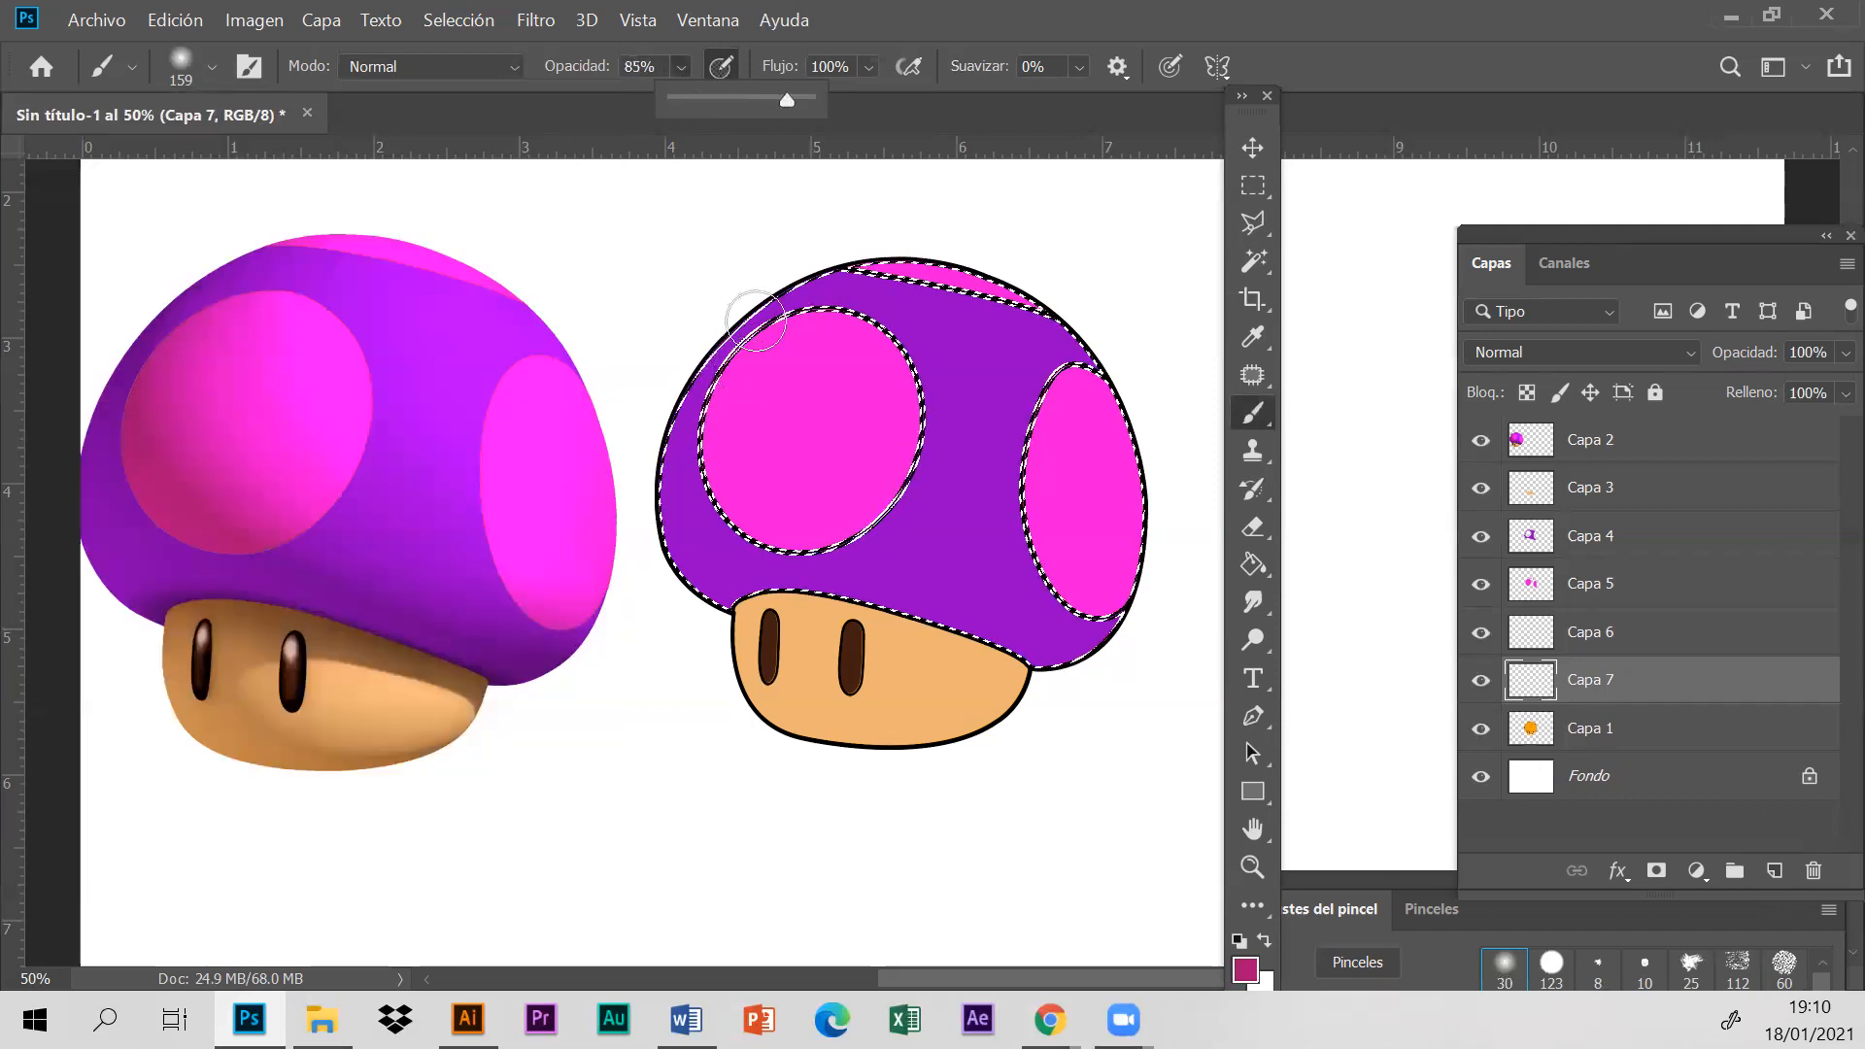
- Enlarge the soft brush to 434 px and dab dark magenta on the outlined mushroom's large spot on Capa 7
{"action": "left_click", "coordinate": [211, 66]}
{"action": "left_click_drag", "start_coordinate": [317, 155], "coordinate": [327, 151]}
{"action": "left_click", "coordinate": [736, 430]}
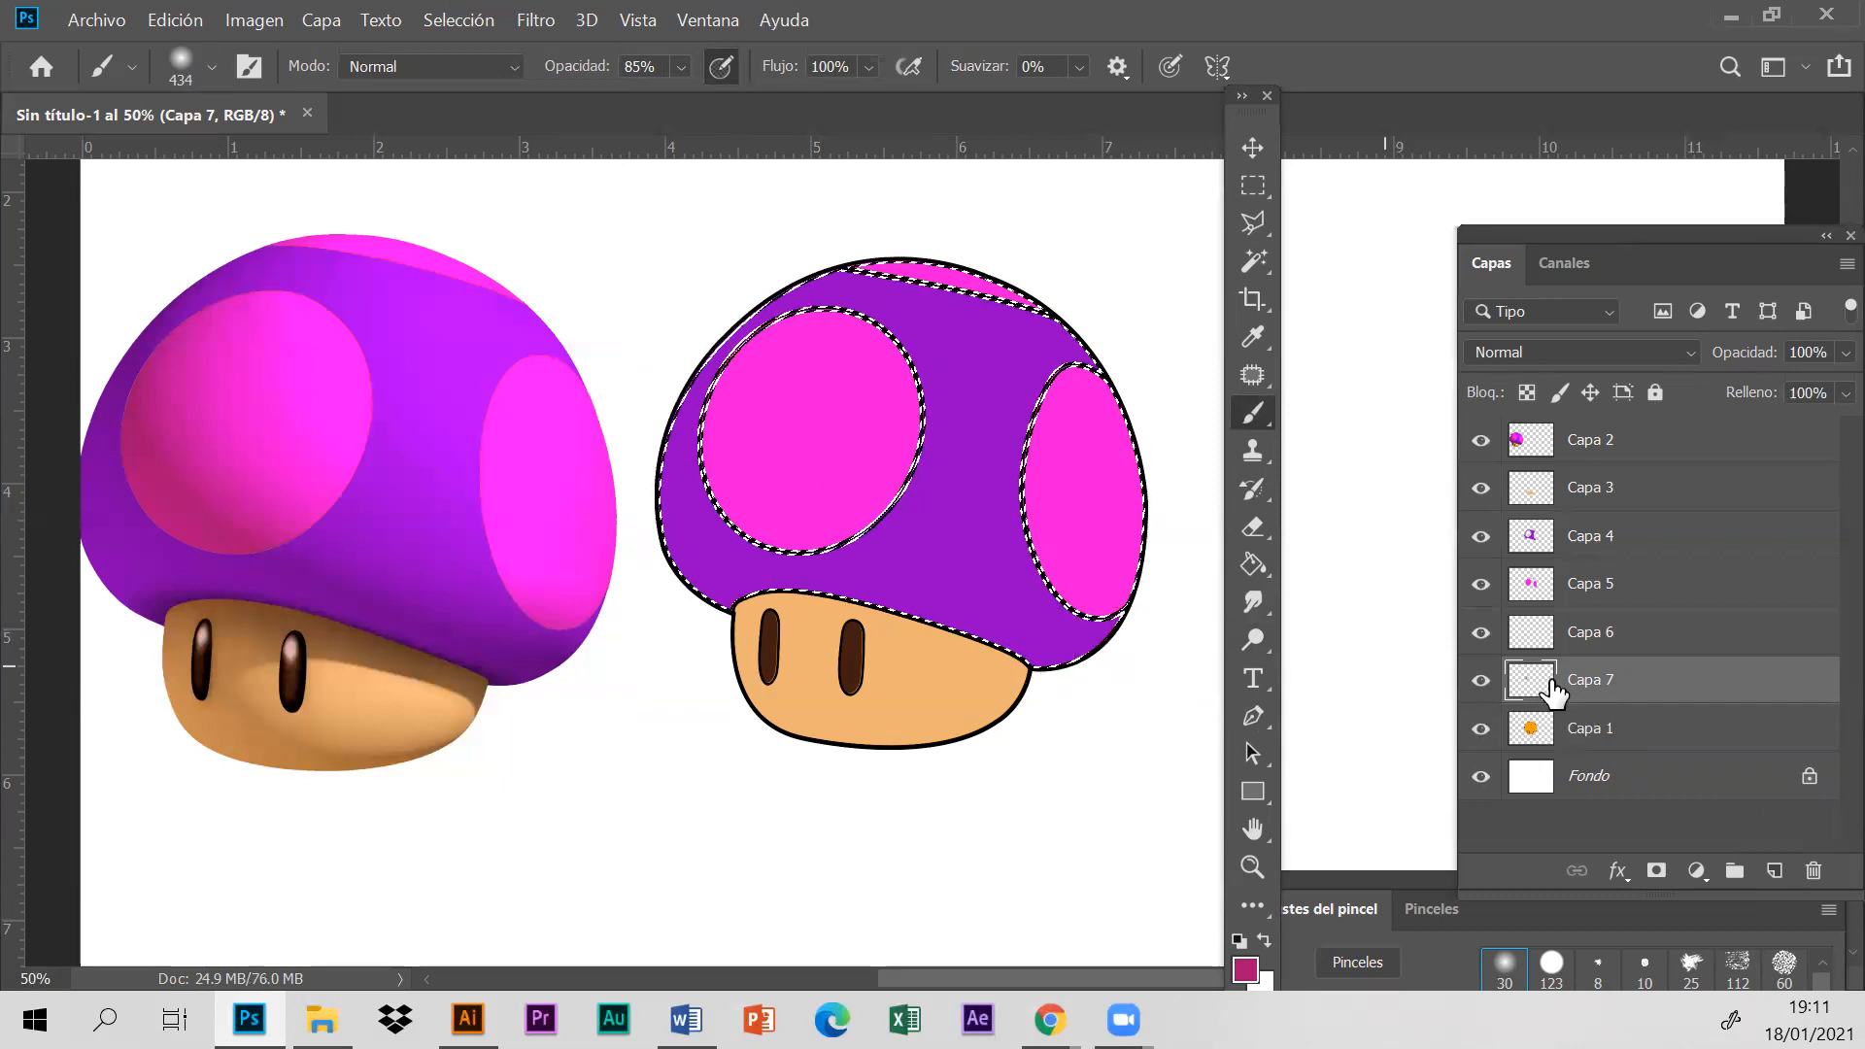
- Toggle layer Capa 7's visibility to check the dab, and move the layer up to directly below Capa 2
{"action": "left_click", "coordinate": [1480, 681]}
{"action": "left_click", "coordinate": [1481, 681]}
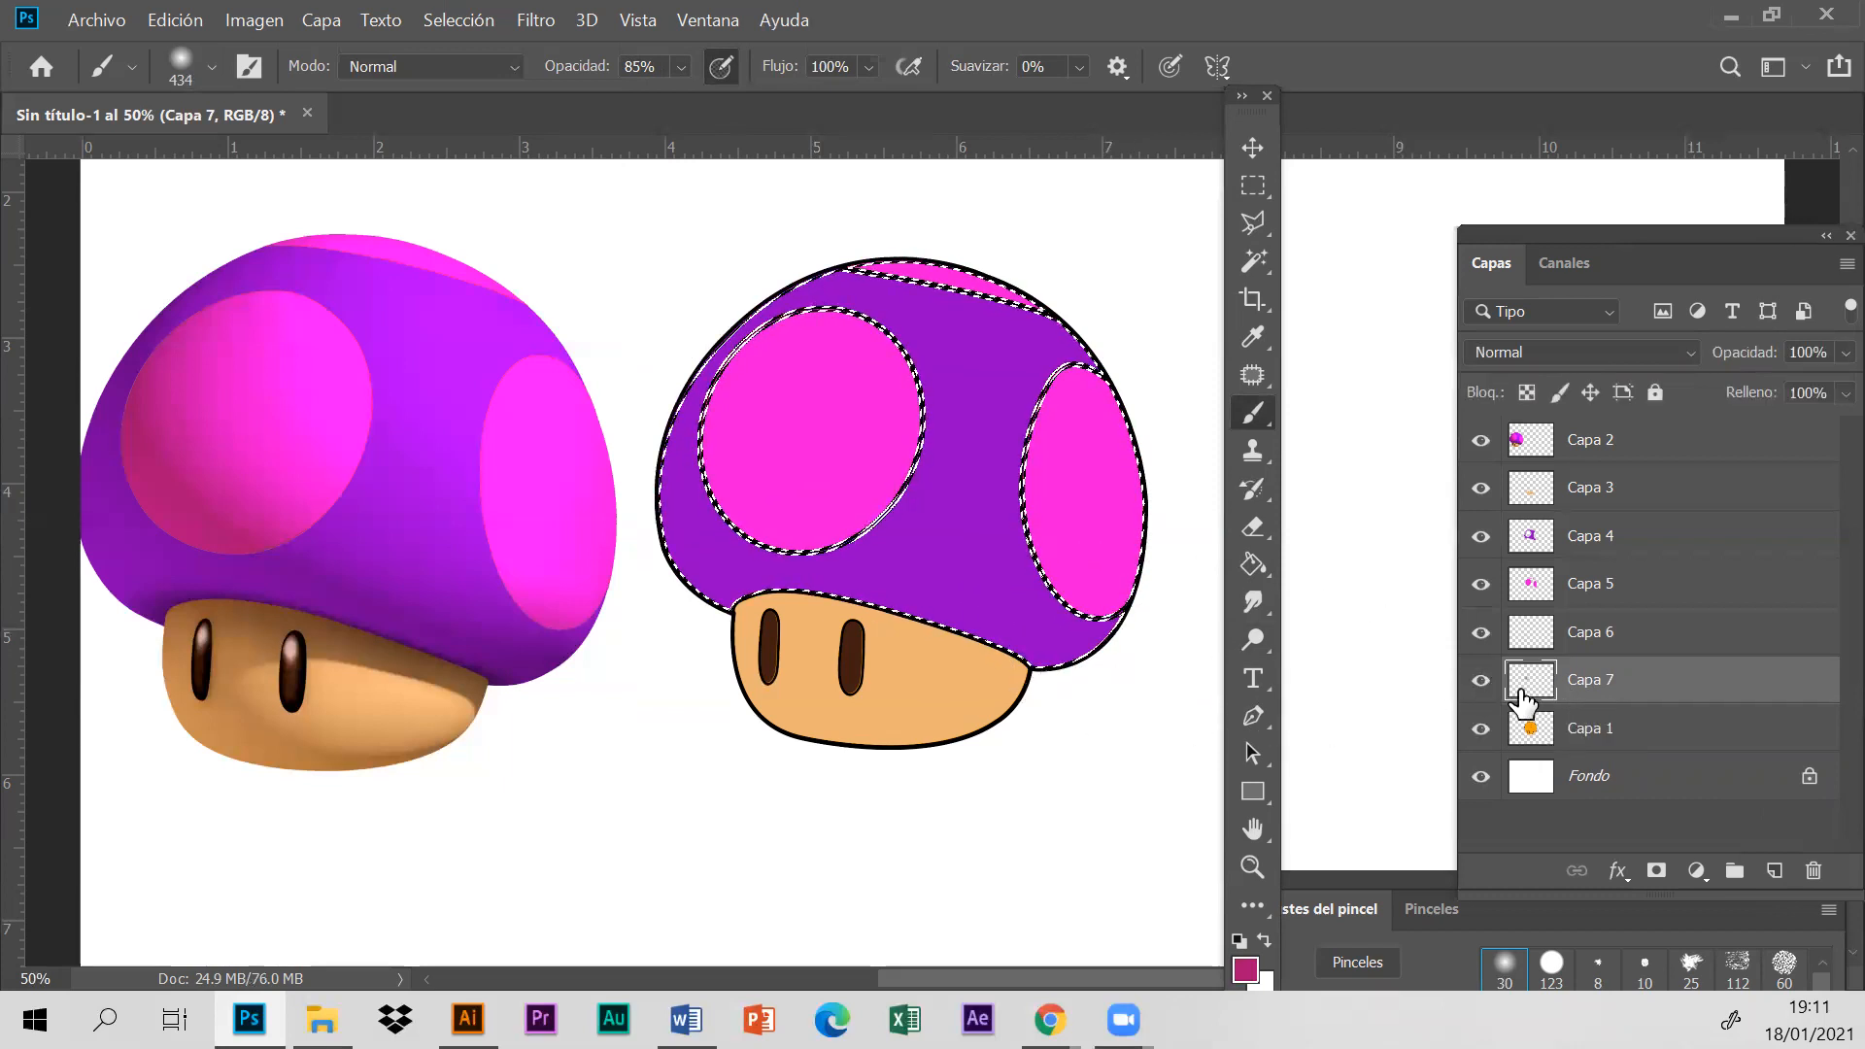
{"action": "left_click", "coordinate": [1480, 681]}
{"action": "left_click", "coordinate": [1480, 681]}
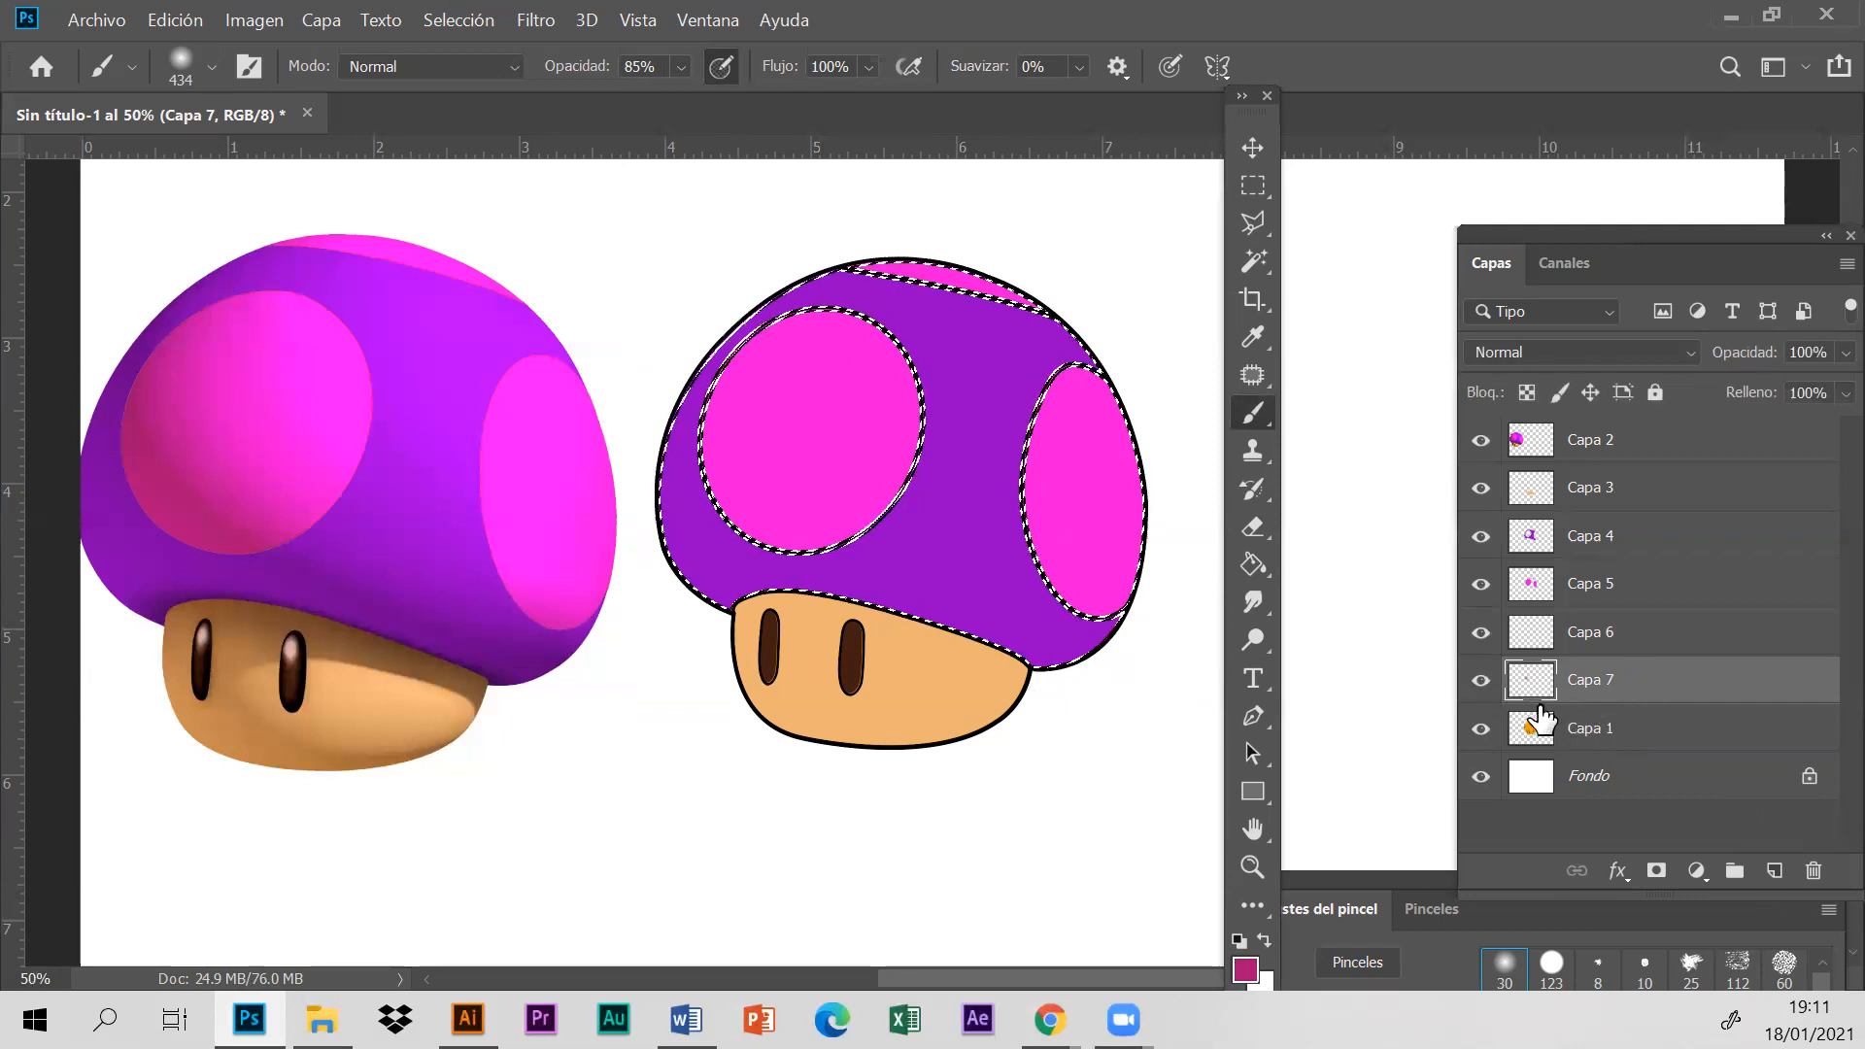
{"action": "left_click", "coordinate": [1480, 681]}
{"action": "left_click", "coordinate": [1481, 681]}
{"action": "left_click_drag", "start_coordinate": [1671, 696], "coordinate": [1673, 502]}
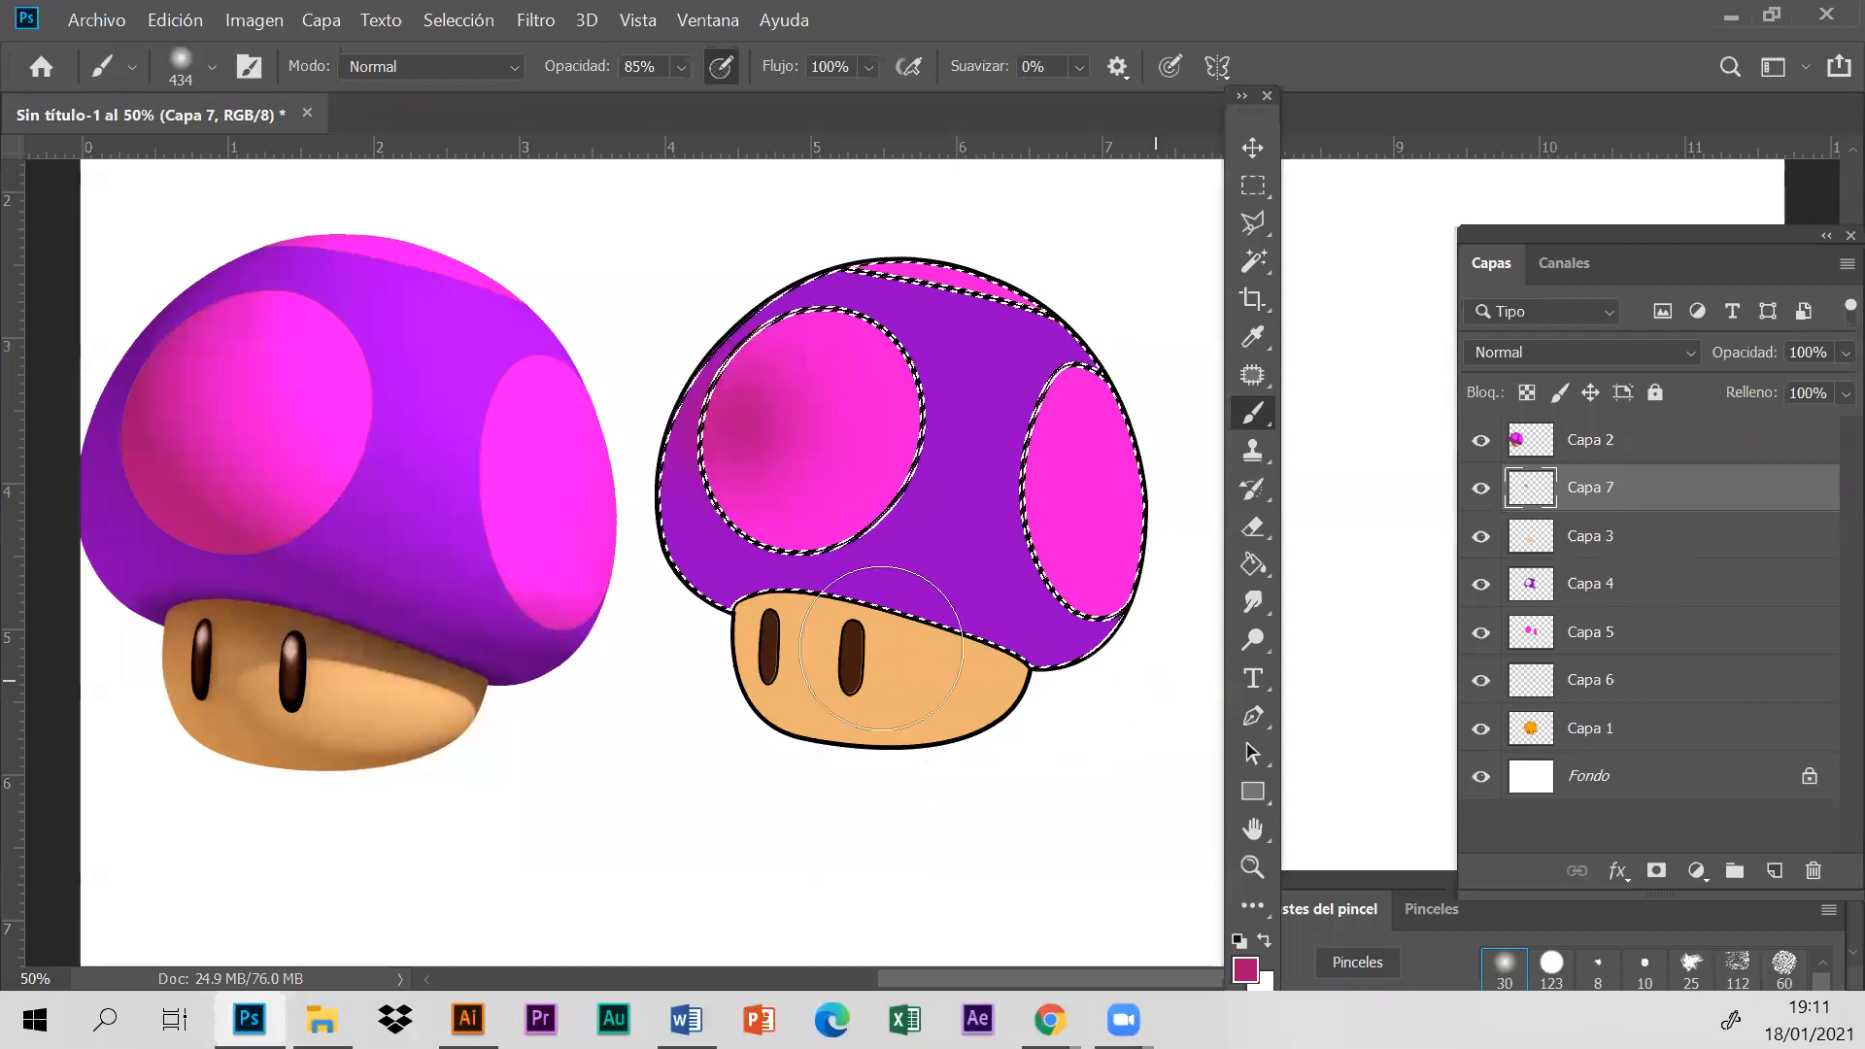
- Set the brush size to 247 px and paint dark magenta shading over the large spot's outer side and the cap's lower edge
{"action": "left_click", "coordinate": [210, 66]}
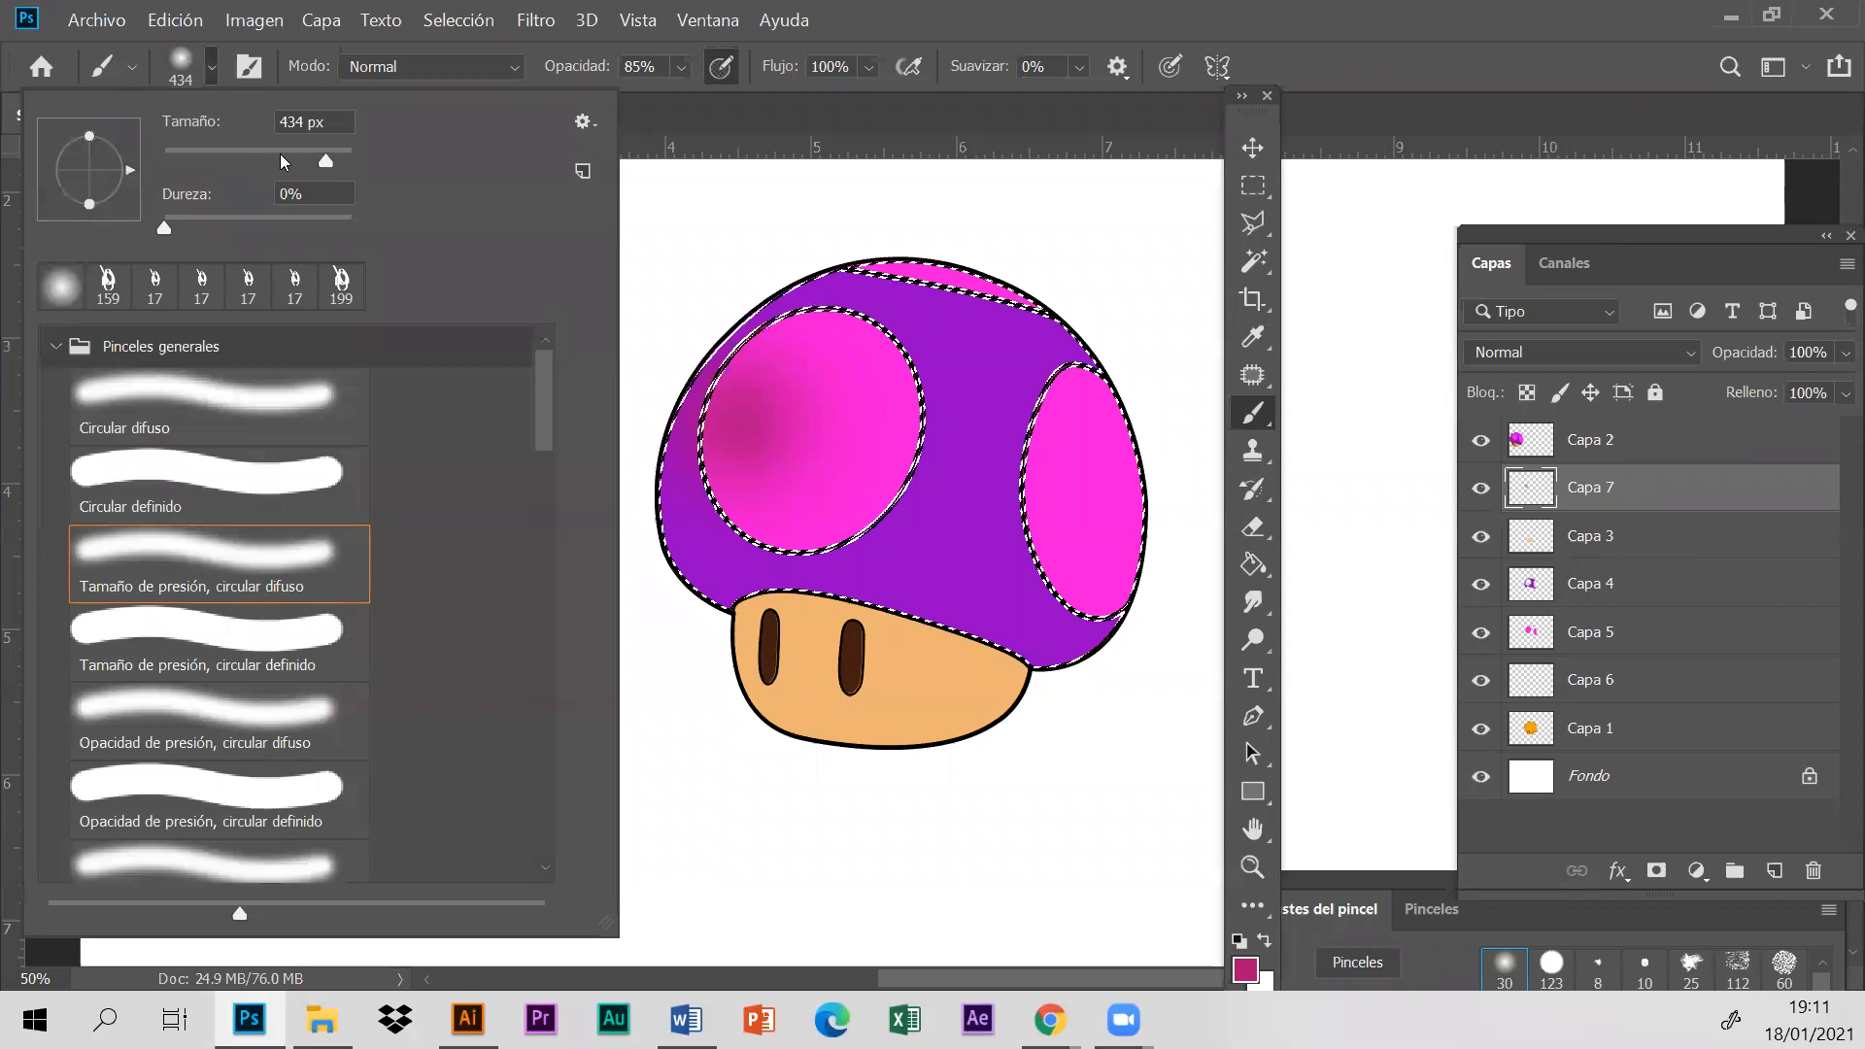
{"action": "left_click_drag", "start_coordinate": [304, 153], "coordinate": [287, 155]}
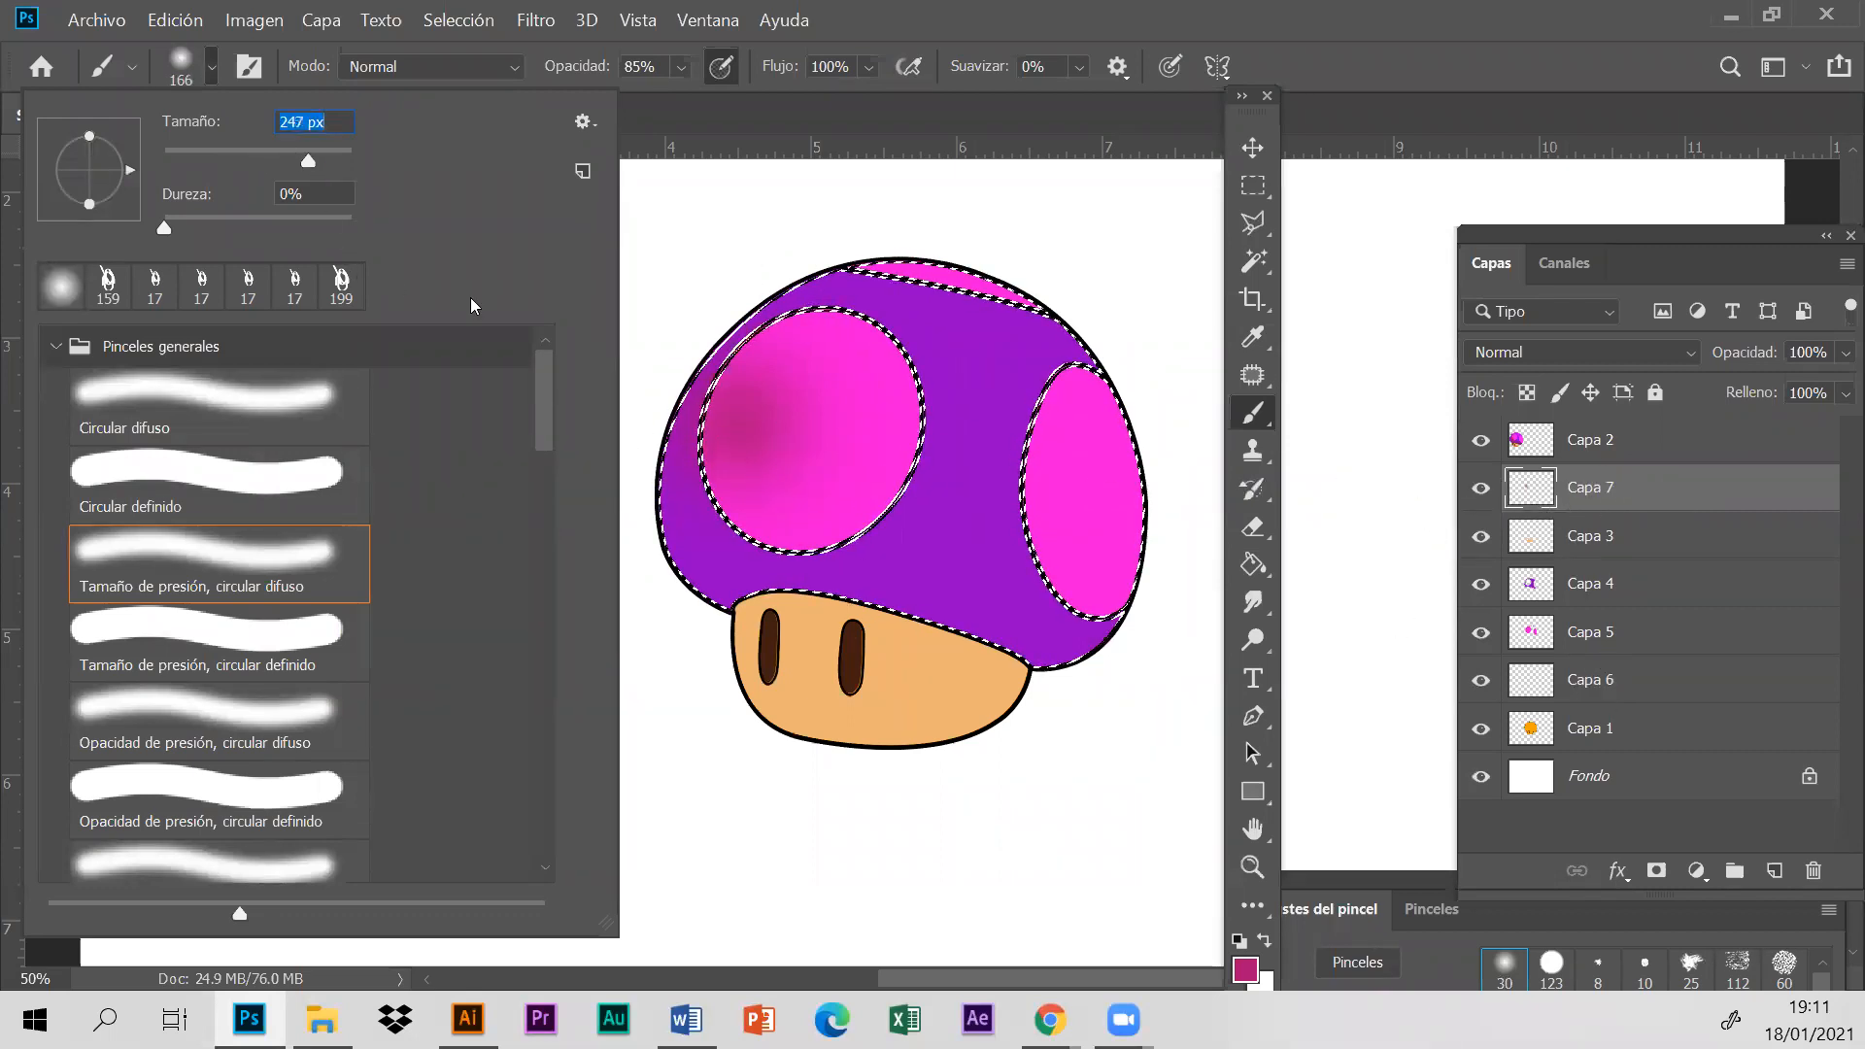
{"action": "left_click_drag", "start_coordinate": [733, 356], "coordinate": [744, 456]}
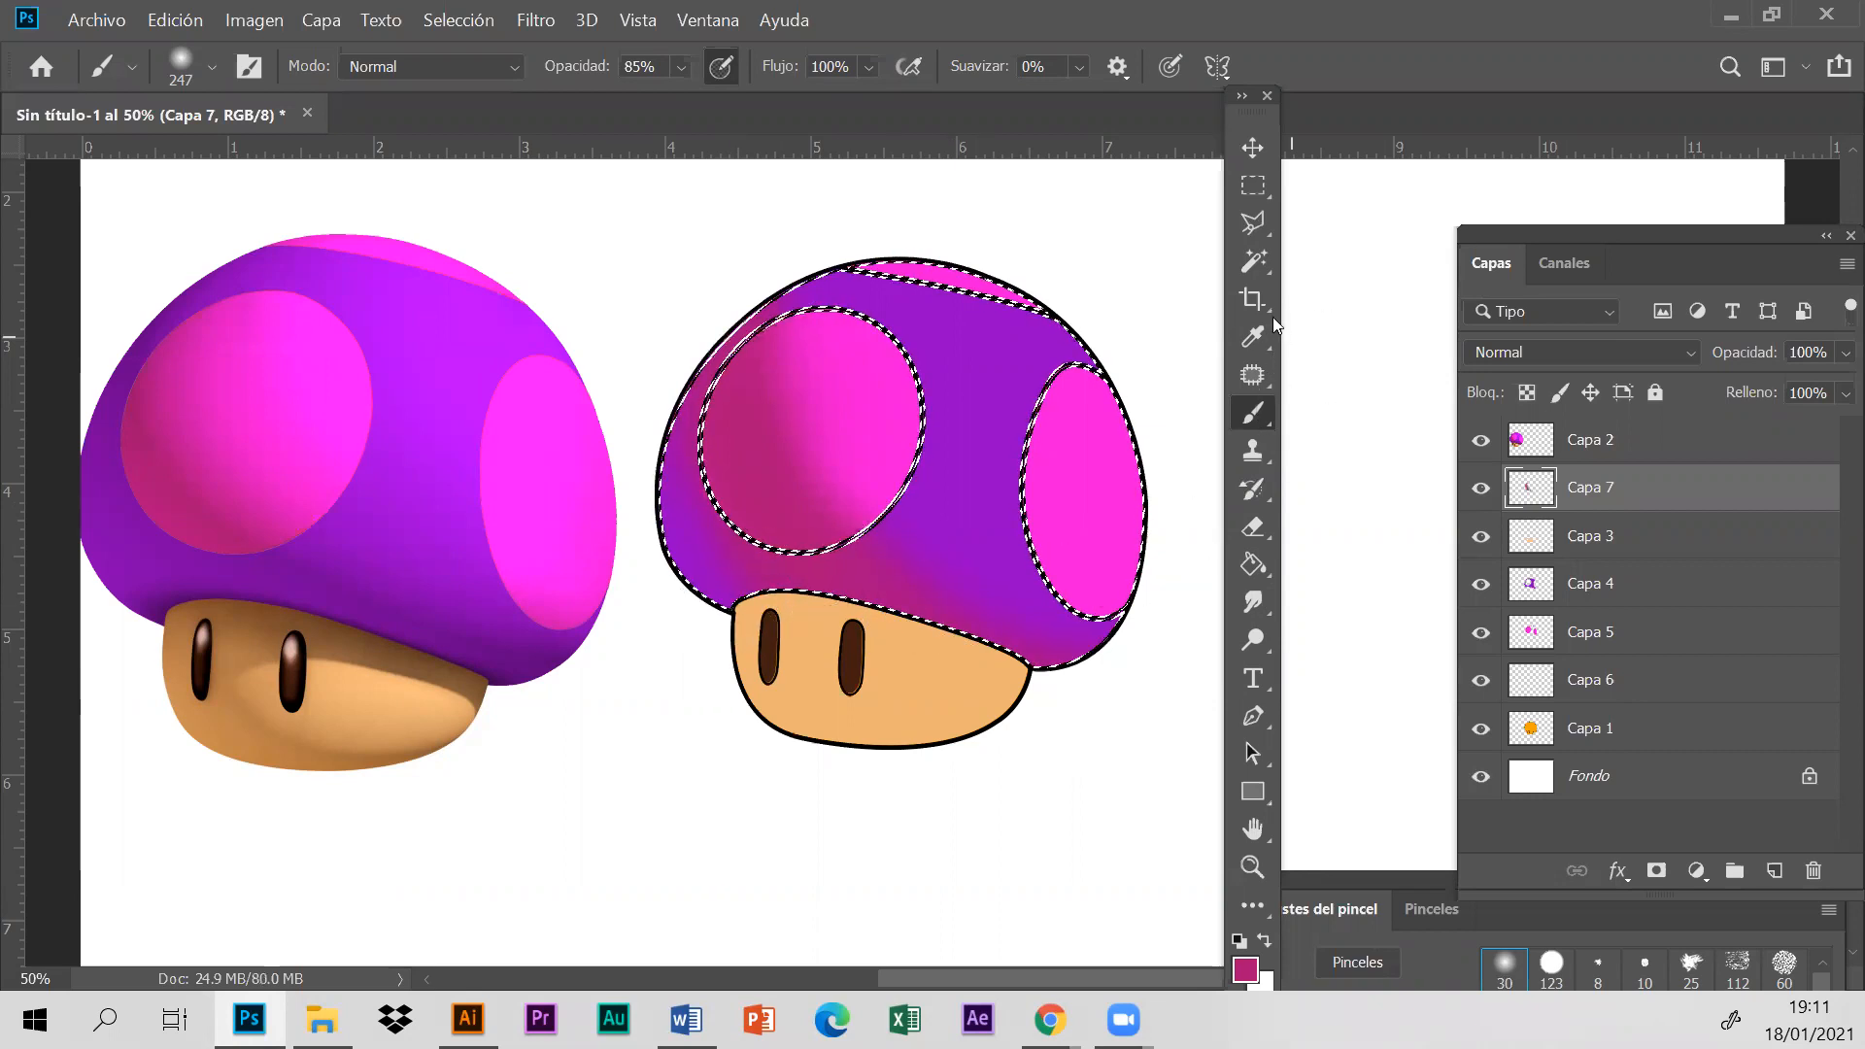
- Set the Eraser to the "Tamaño de presión, circular difuso" brush at 403 px and soften the shading along the cap's outer edge
{"action": "left_click", "coordinate": [1254, 527]}
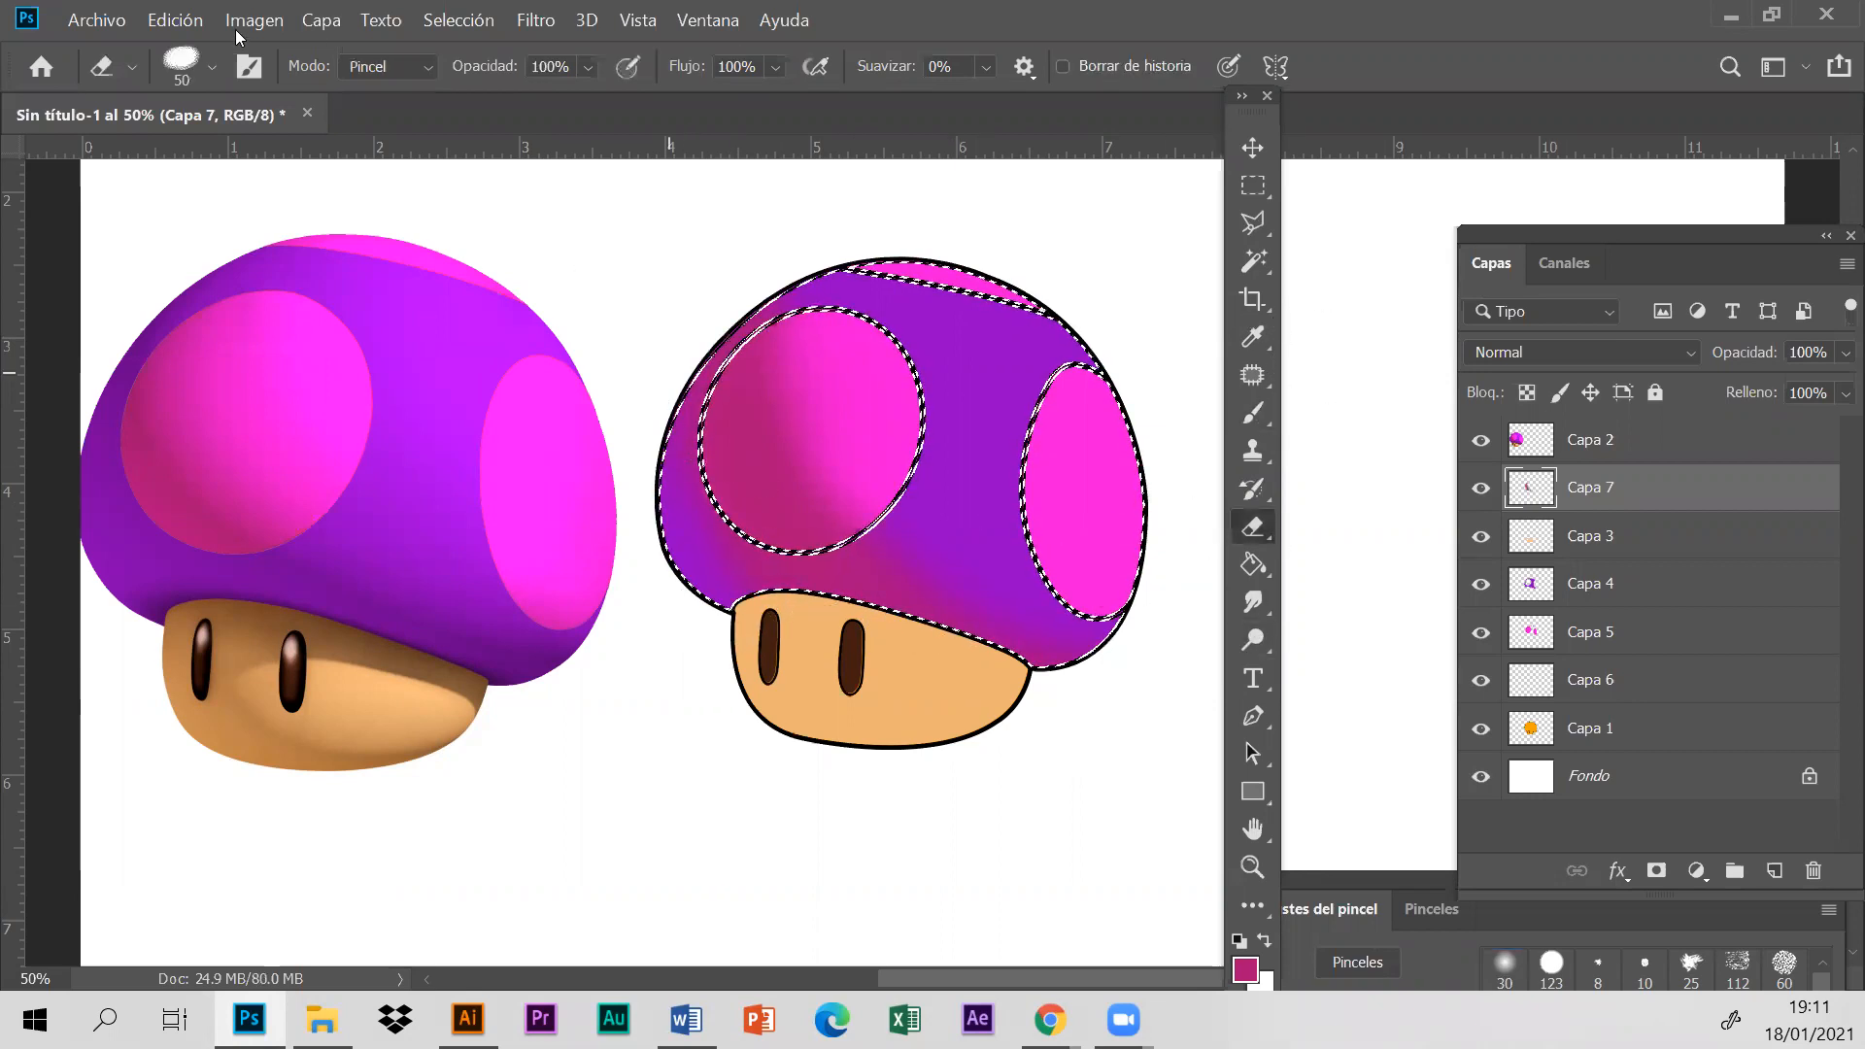
{"action": "left_click", "coordinate": [213, 66]}
{"action": "left_click", "coordinate": [286, 159]}
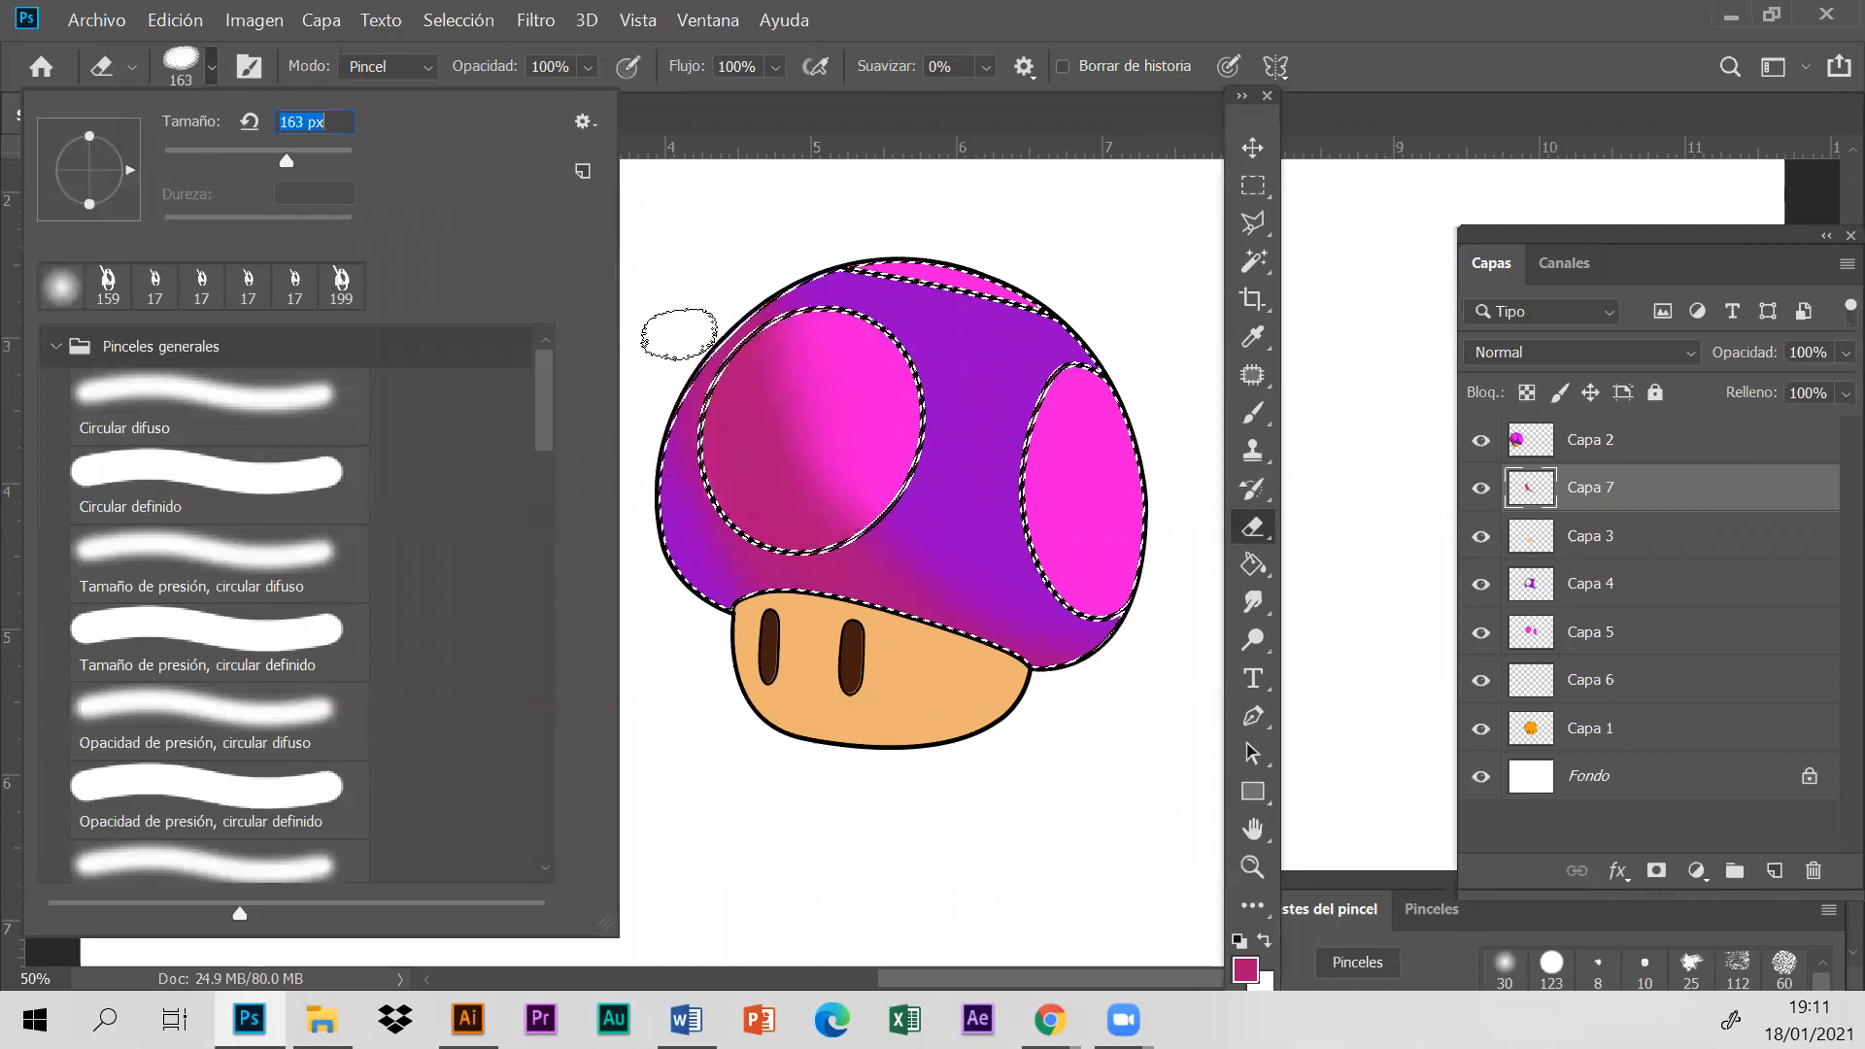
{"action": "left_click", "coordinate": [665, 363]}
{"action": "left_click", "coordinate": [213, 66]}
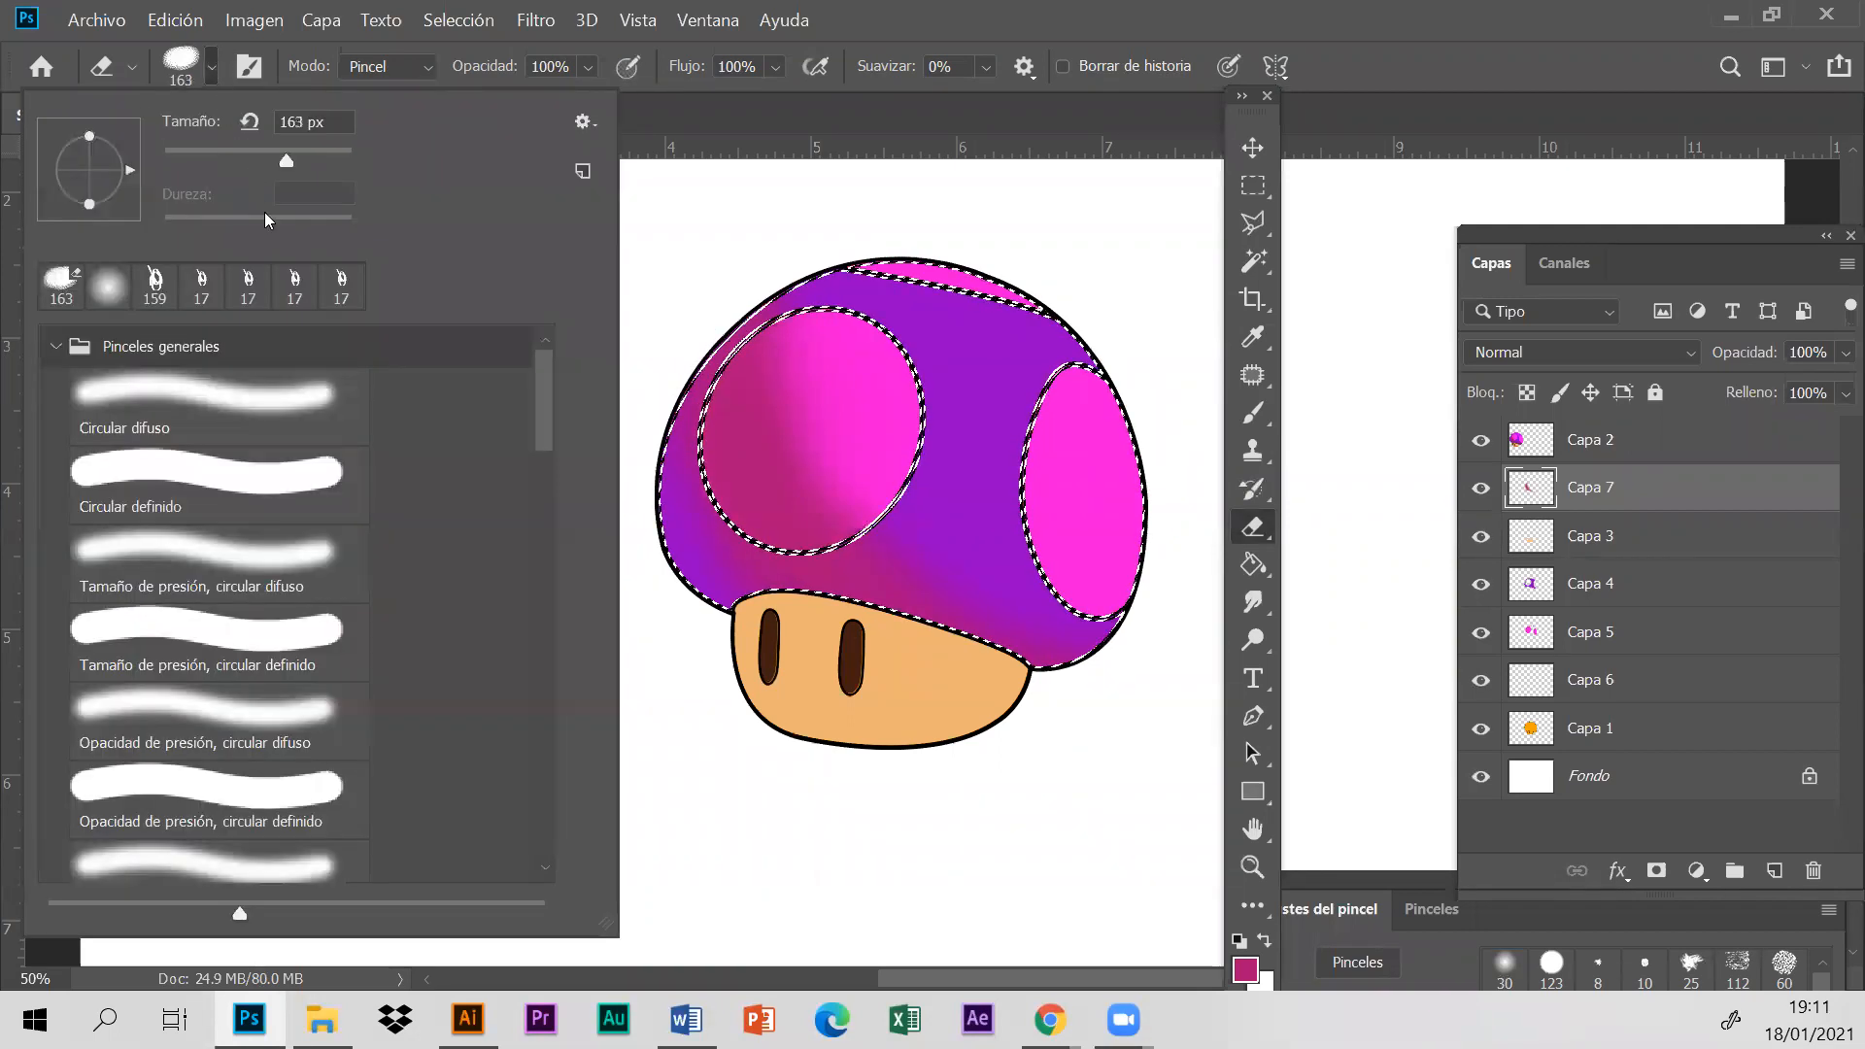
{"action": "left_click", "coordinate": [271, 544]}
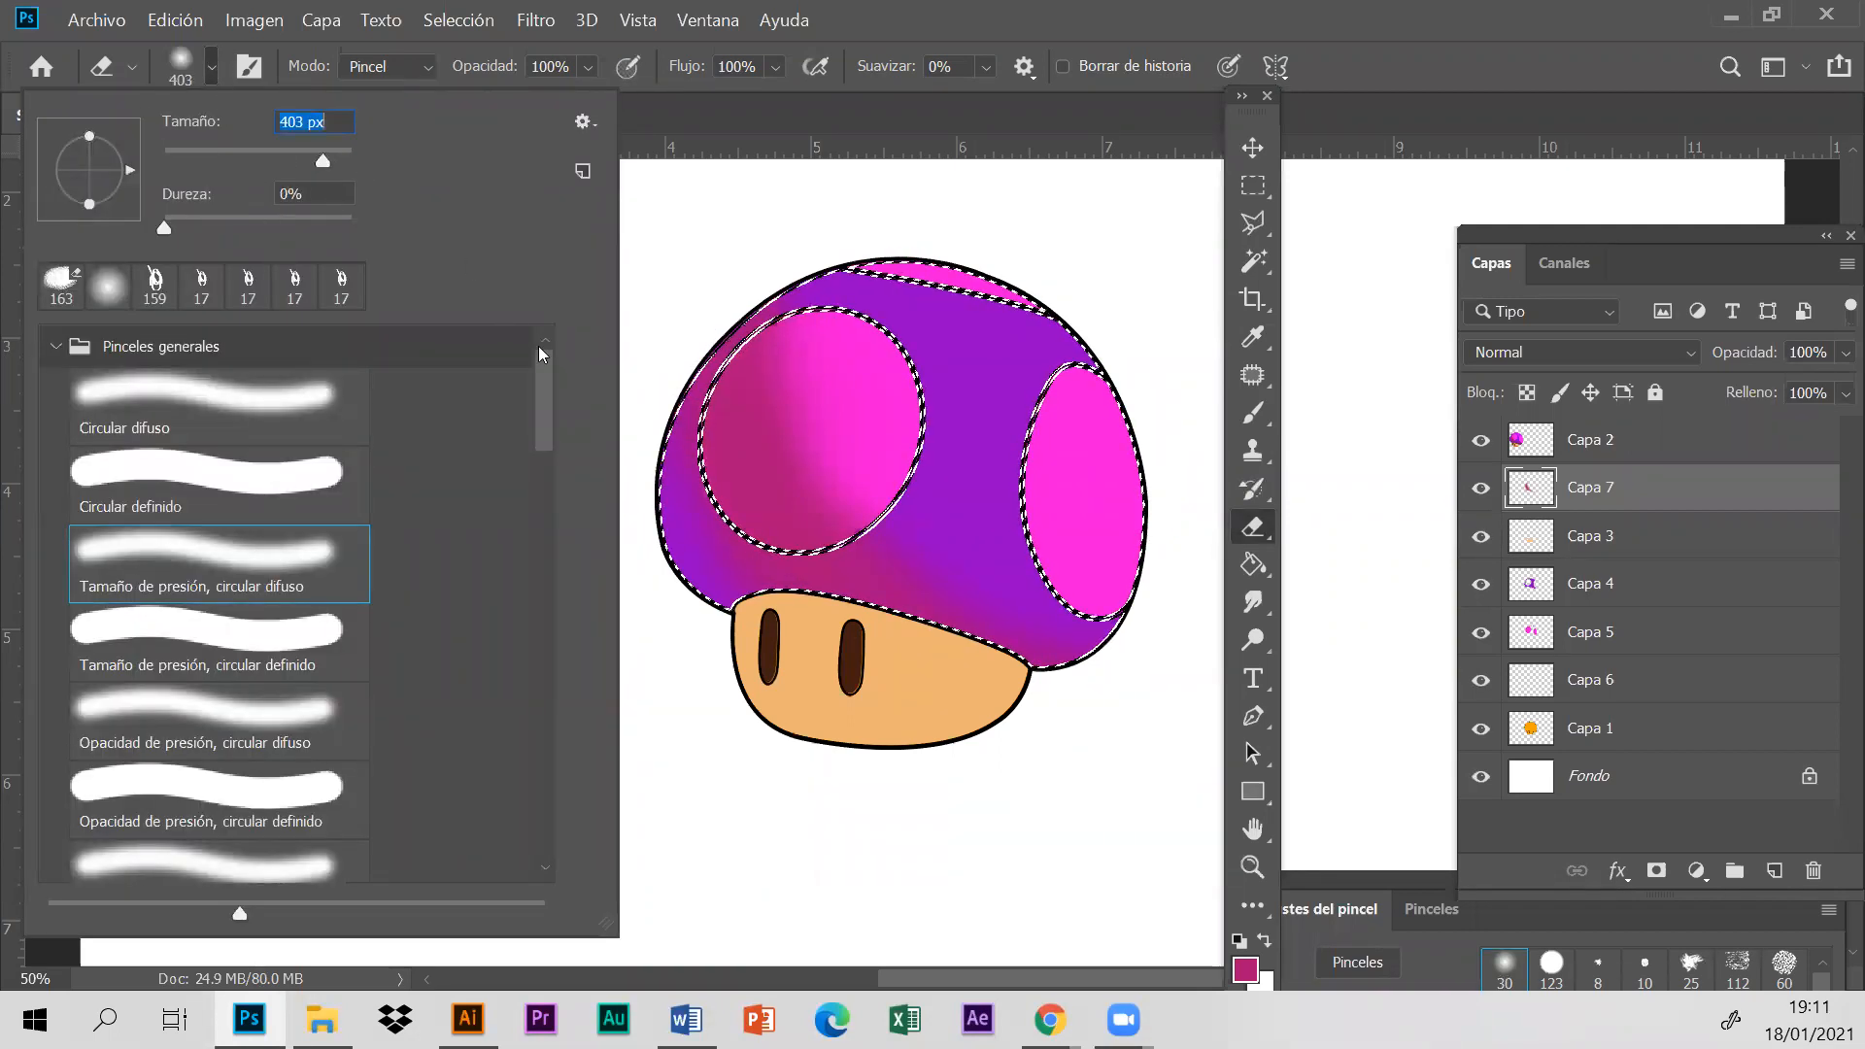
{"action": "left_click", "coordinate": [654, 374]}
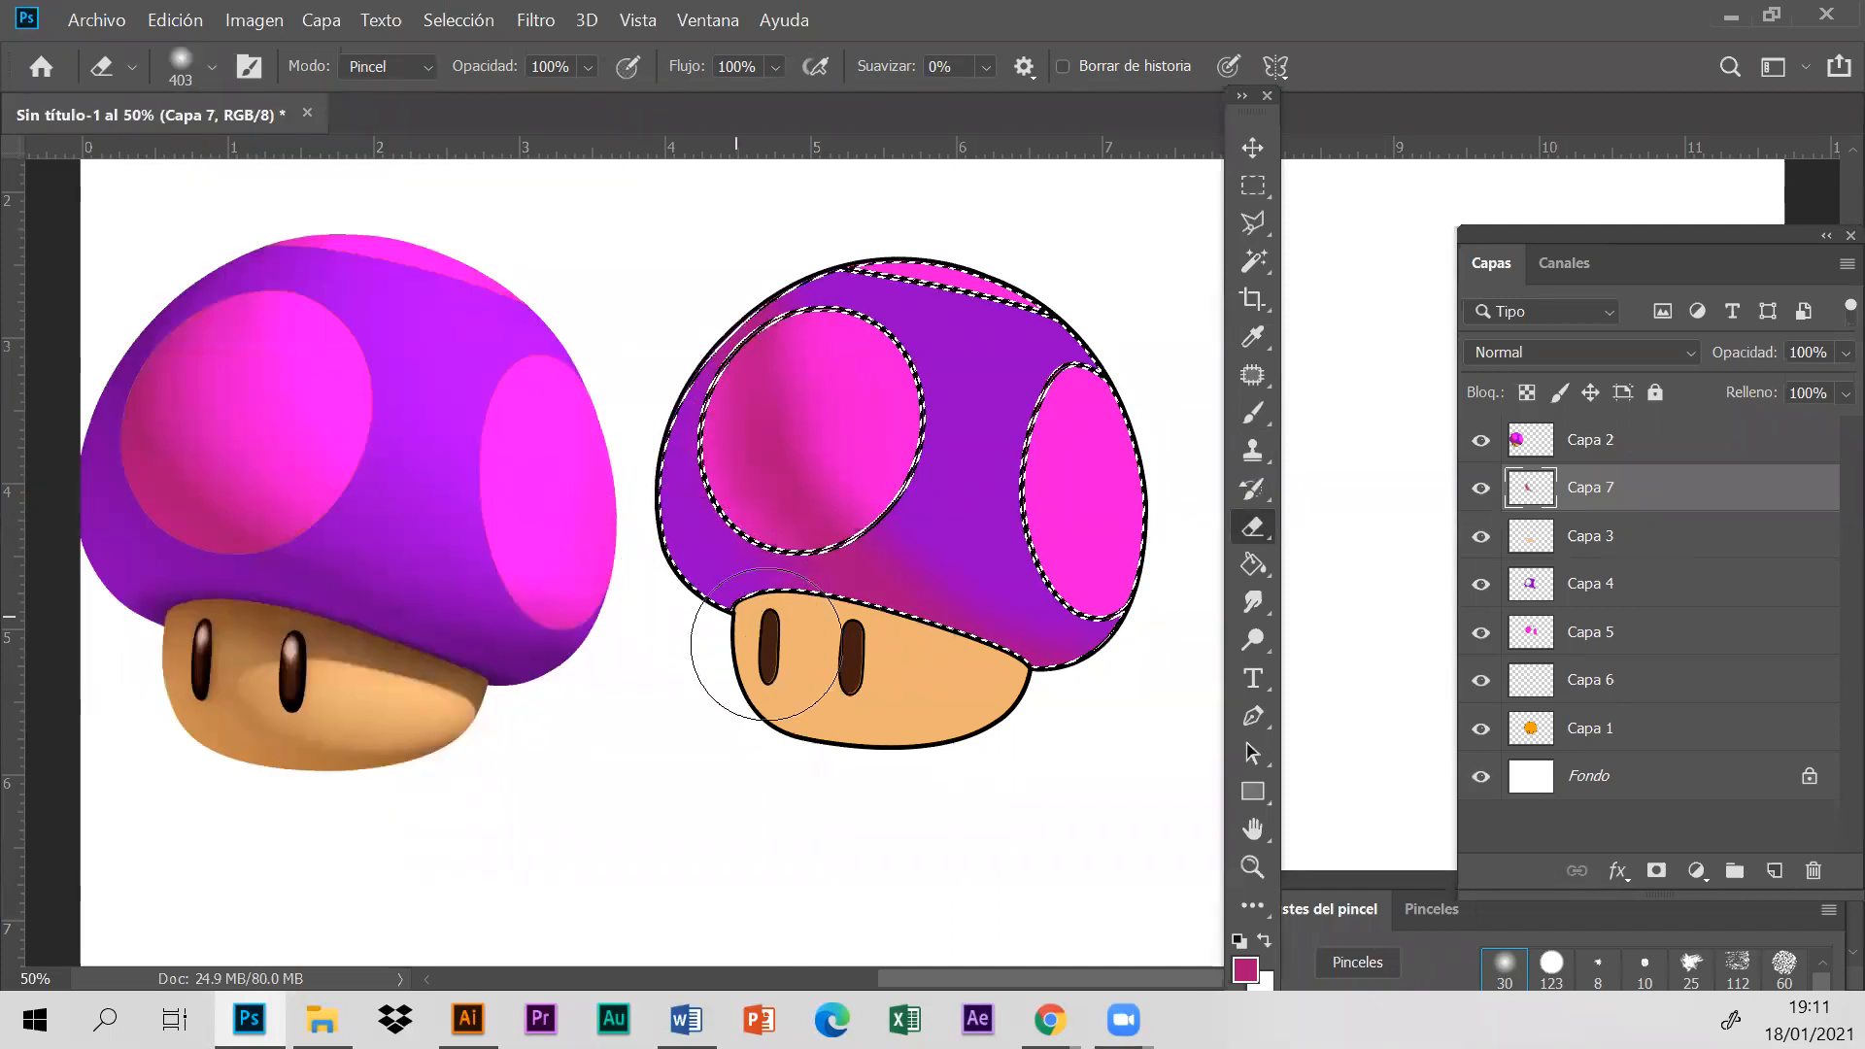
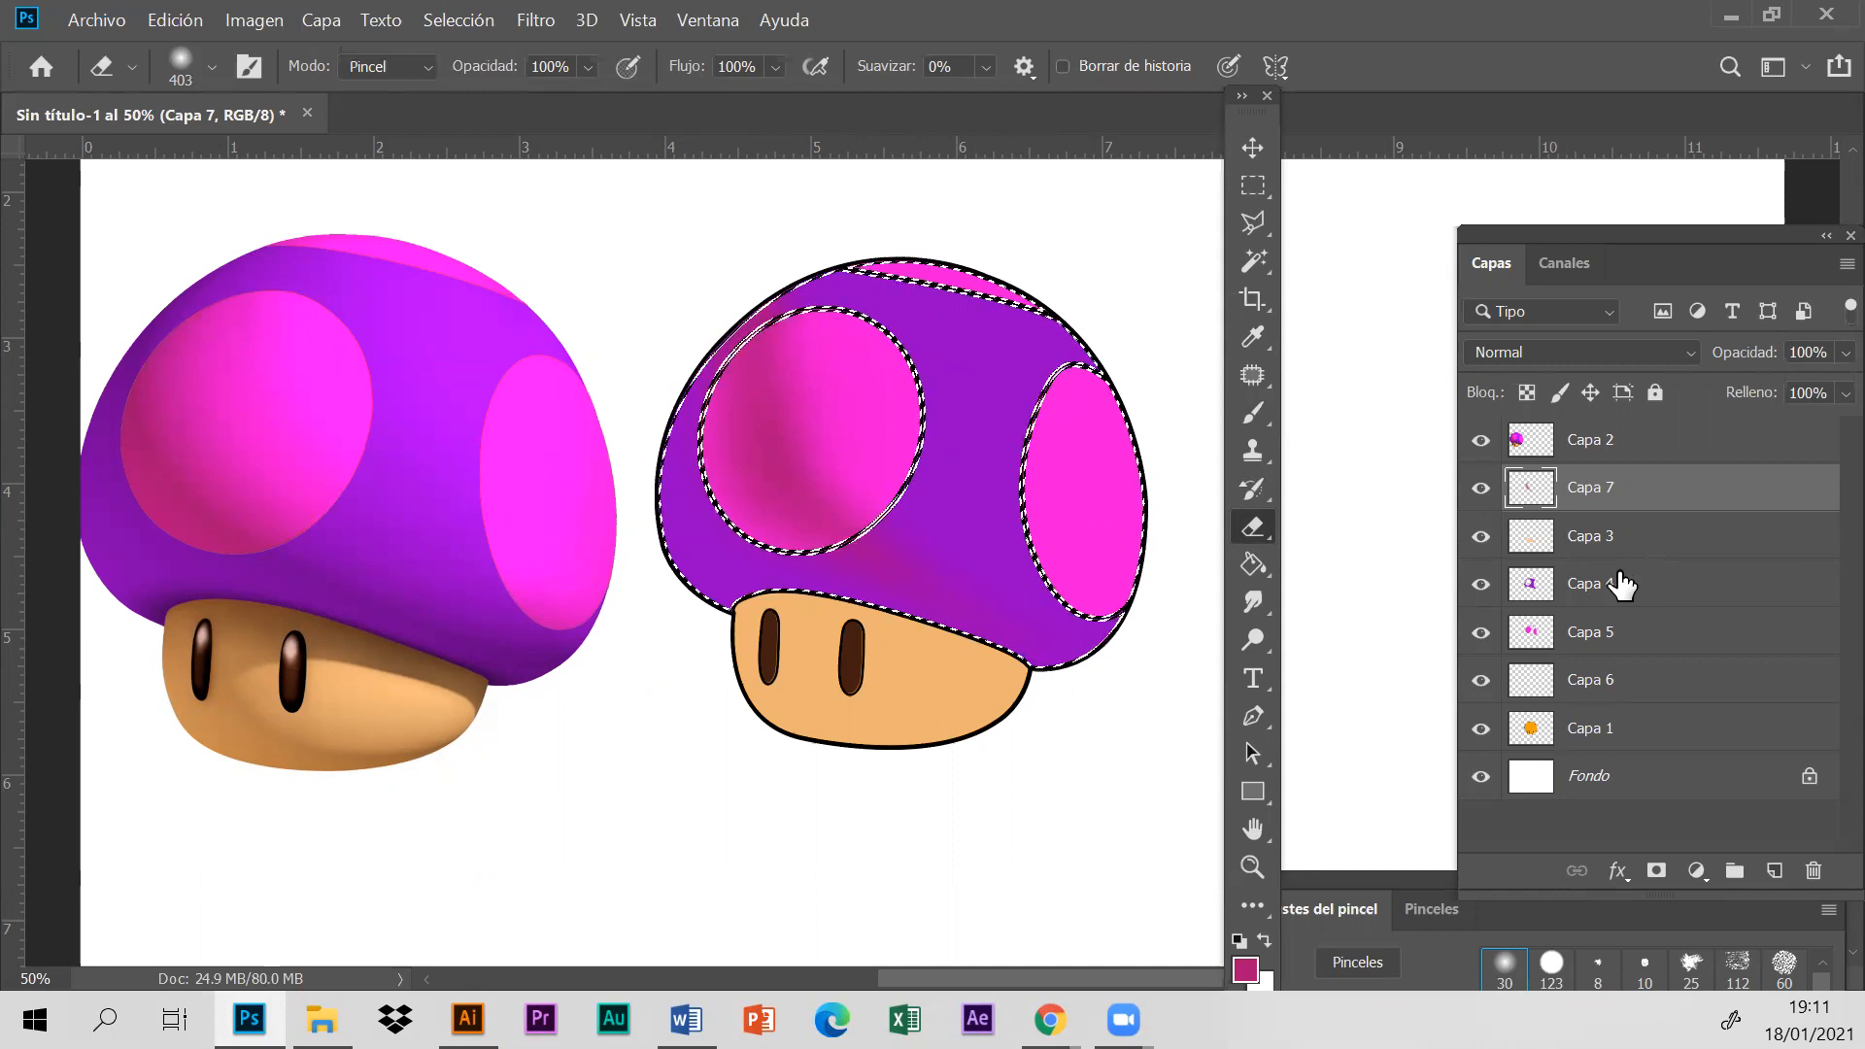
- Clear the selection and set Capa 7's blend mode to Color más oscuro
{"action": "left_click", "coordinate": [476, 20]}
{"action": "left_click", "coordinate": [466, 79]}
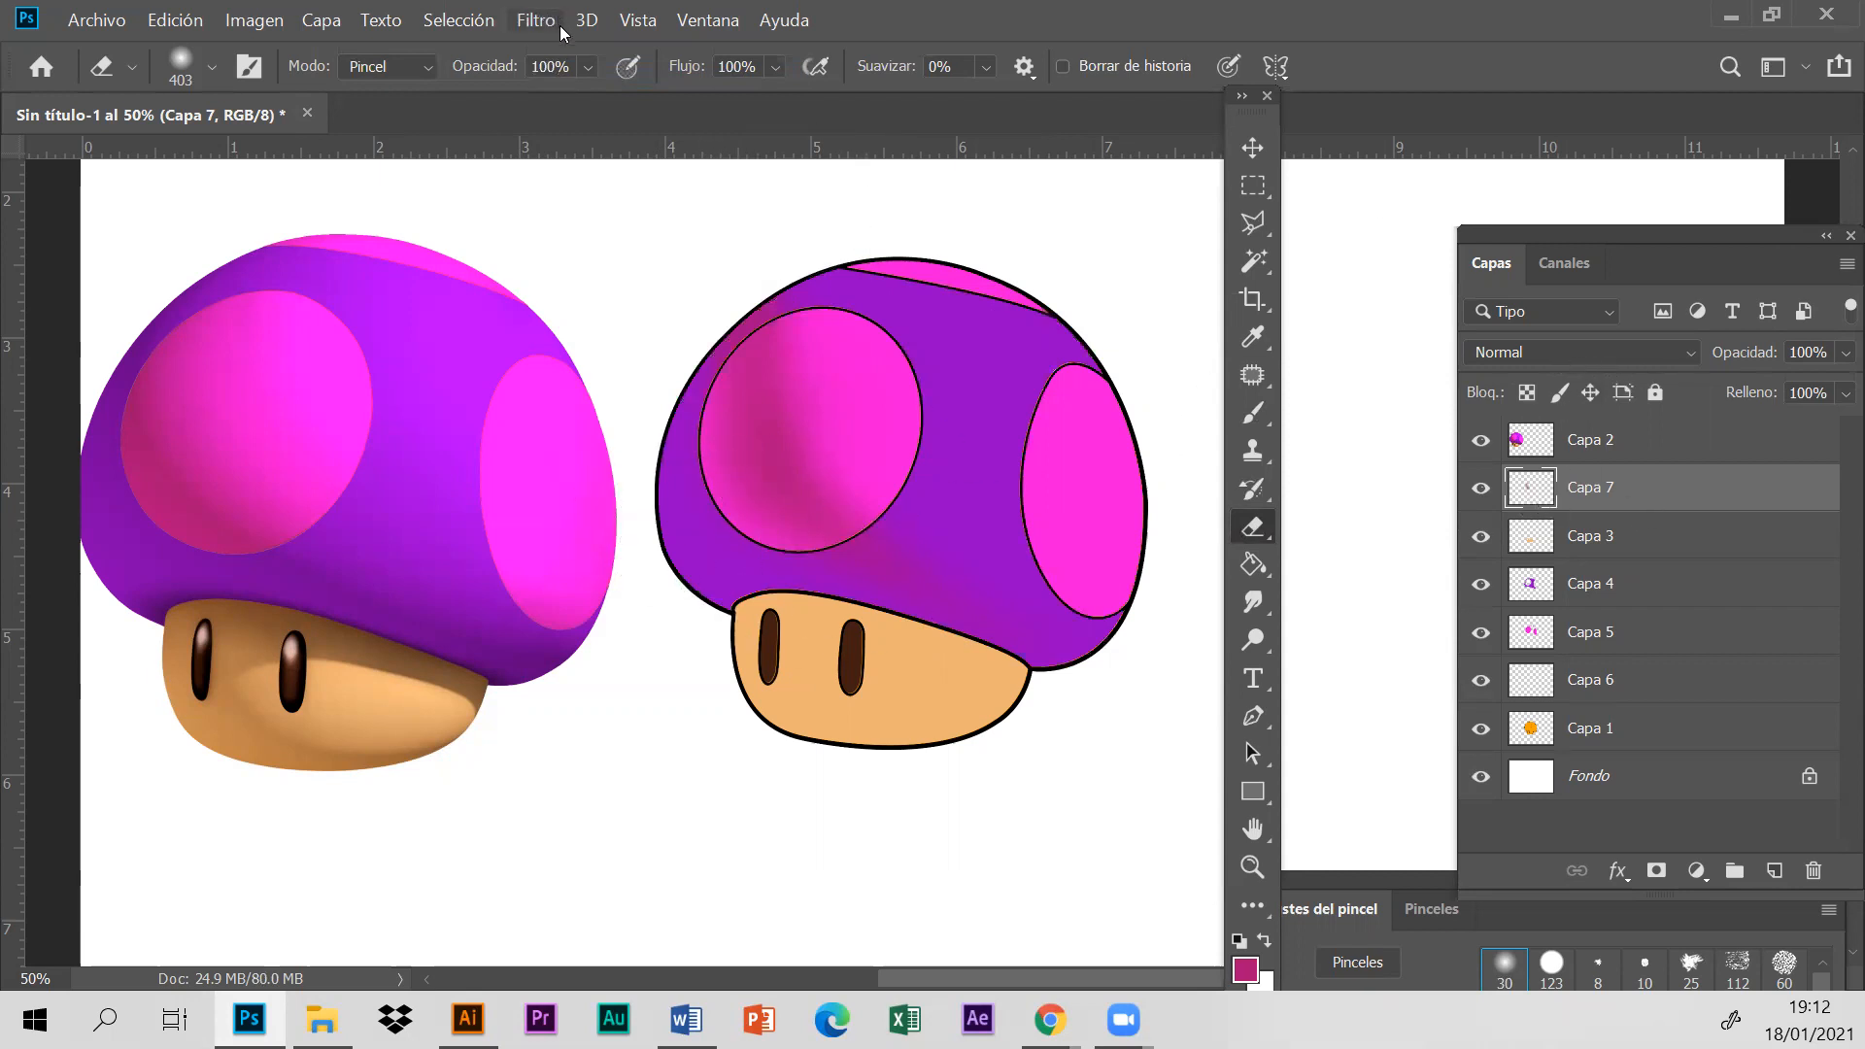
{"action": "left_click", "coordinate": [1545, 355]}
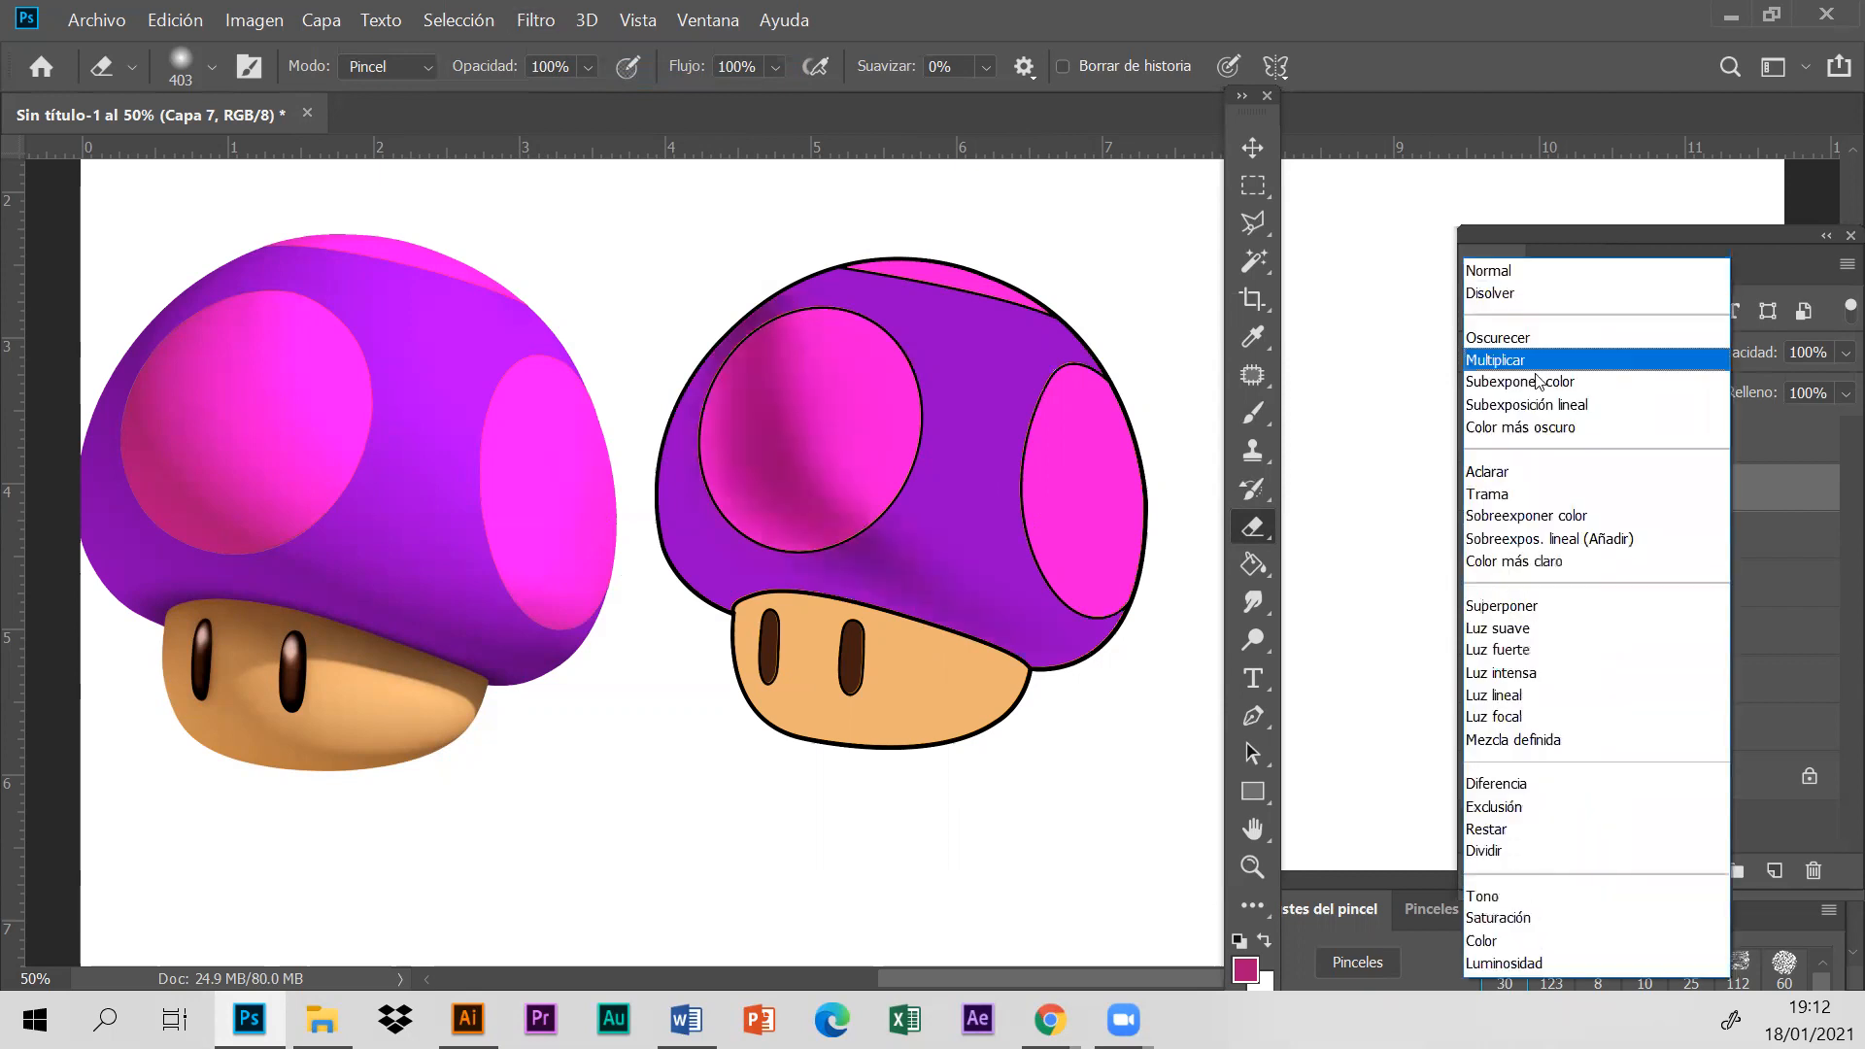
{"action": "left_click", "coordinate": [1538, 428]}
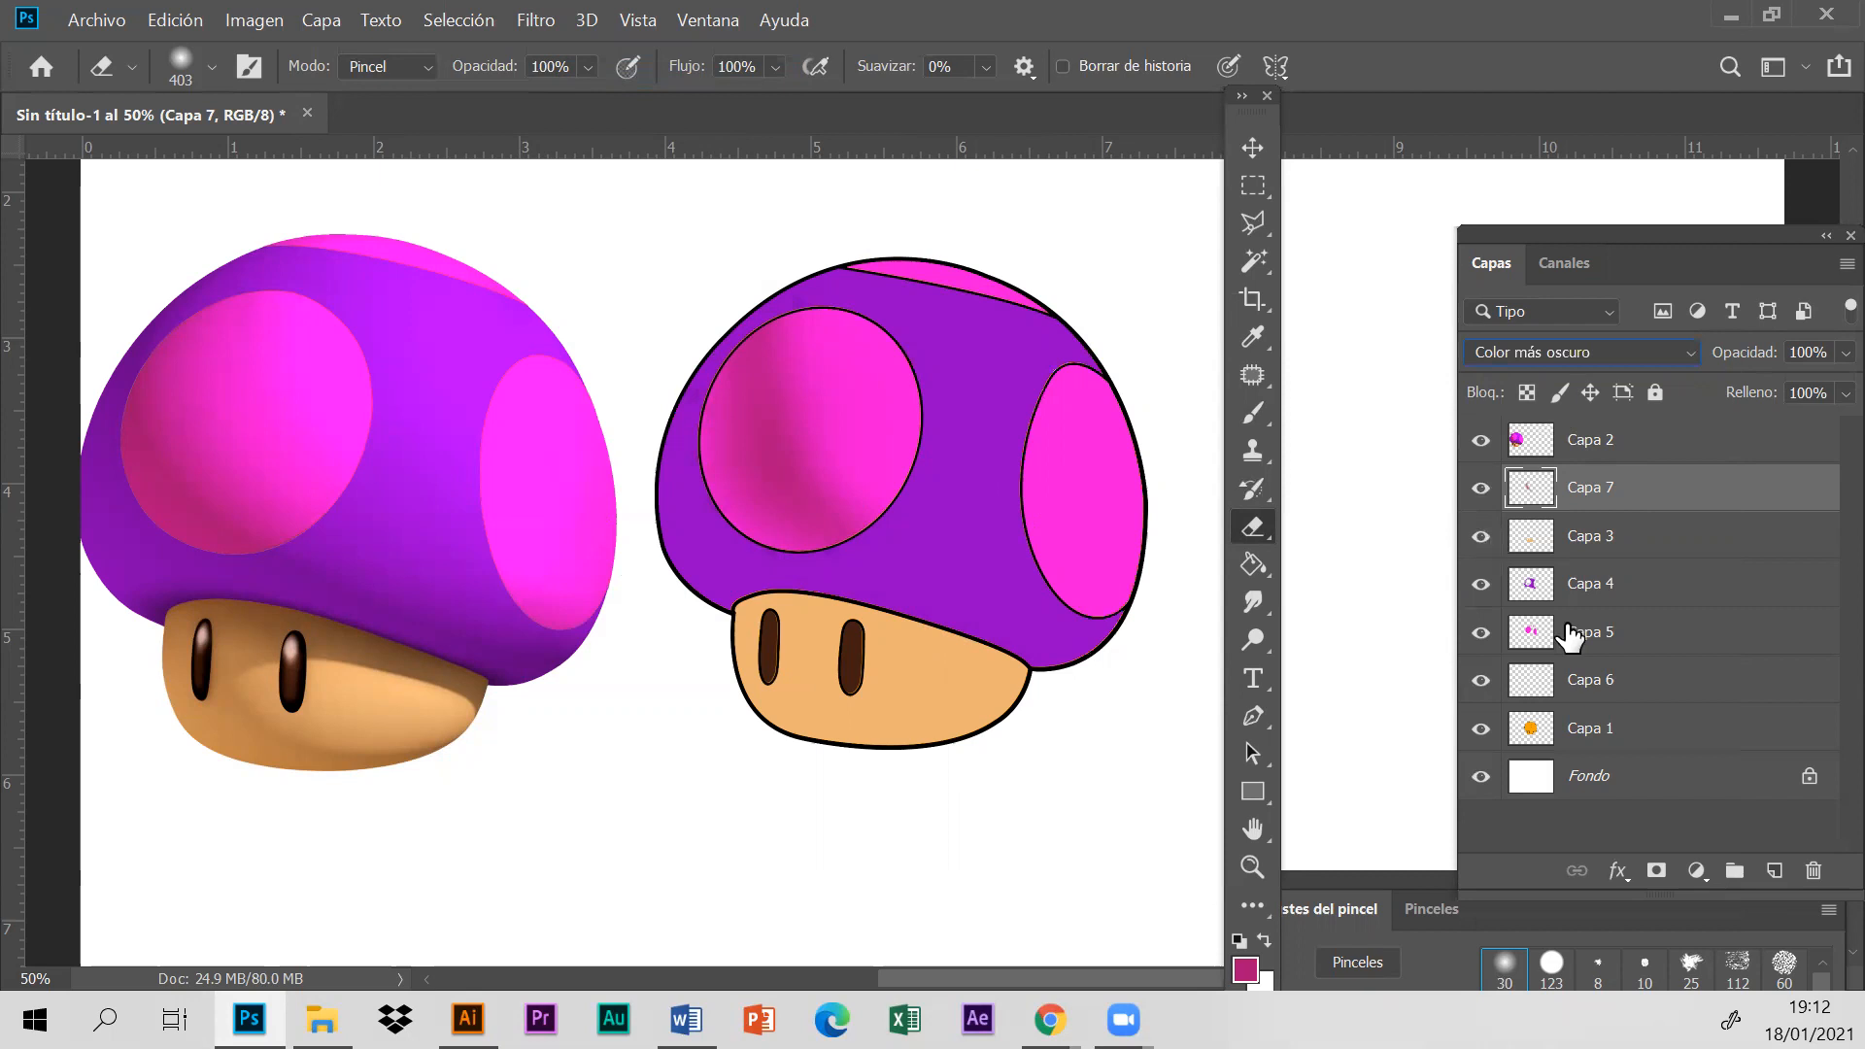
- Select the outlined mushroom's stem area on Capa 1 with the Magic Wand and add a new layer directly below Capa 2
{"action": "left_click", "coordinate": [1673, 729]}
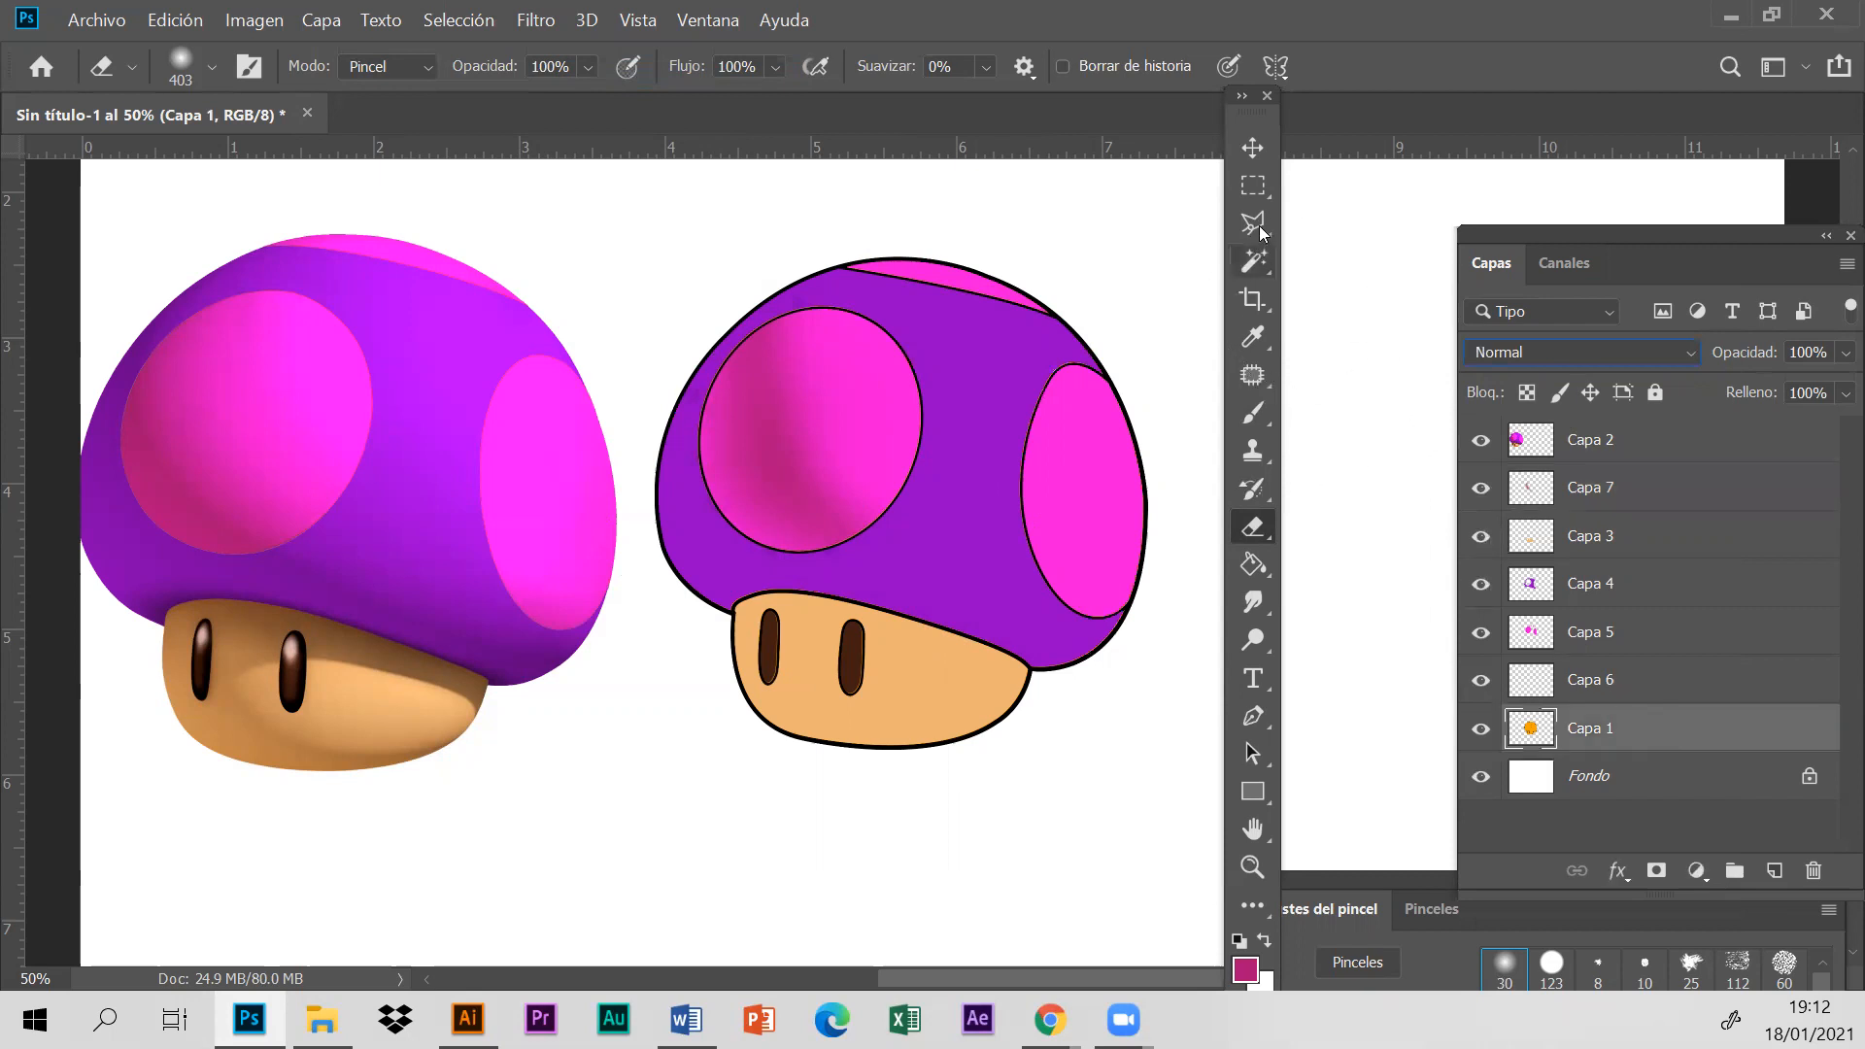
{"action": "left_click", "coordinate": [1254, 263]}
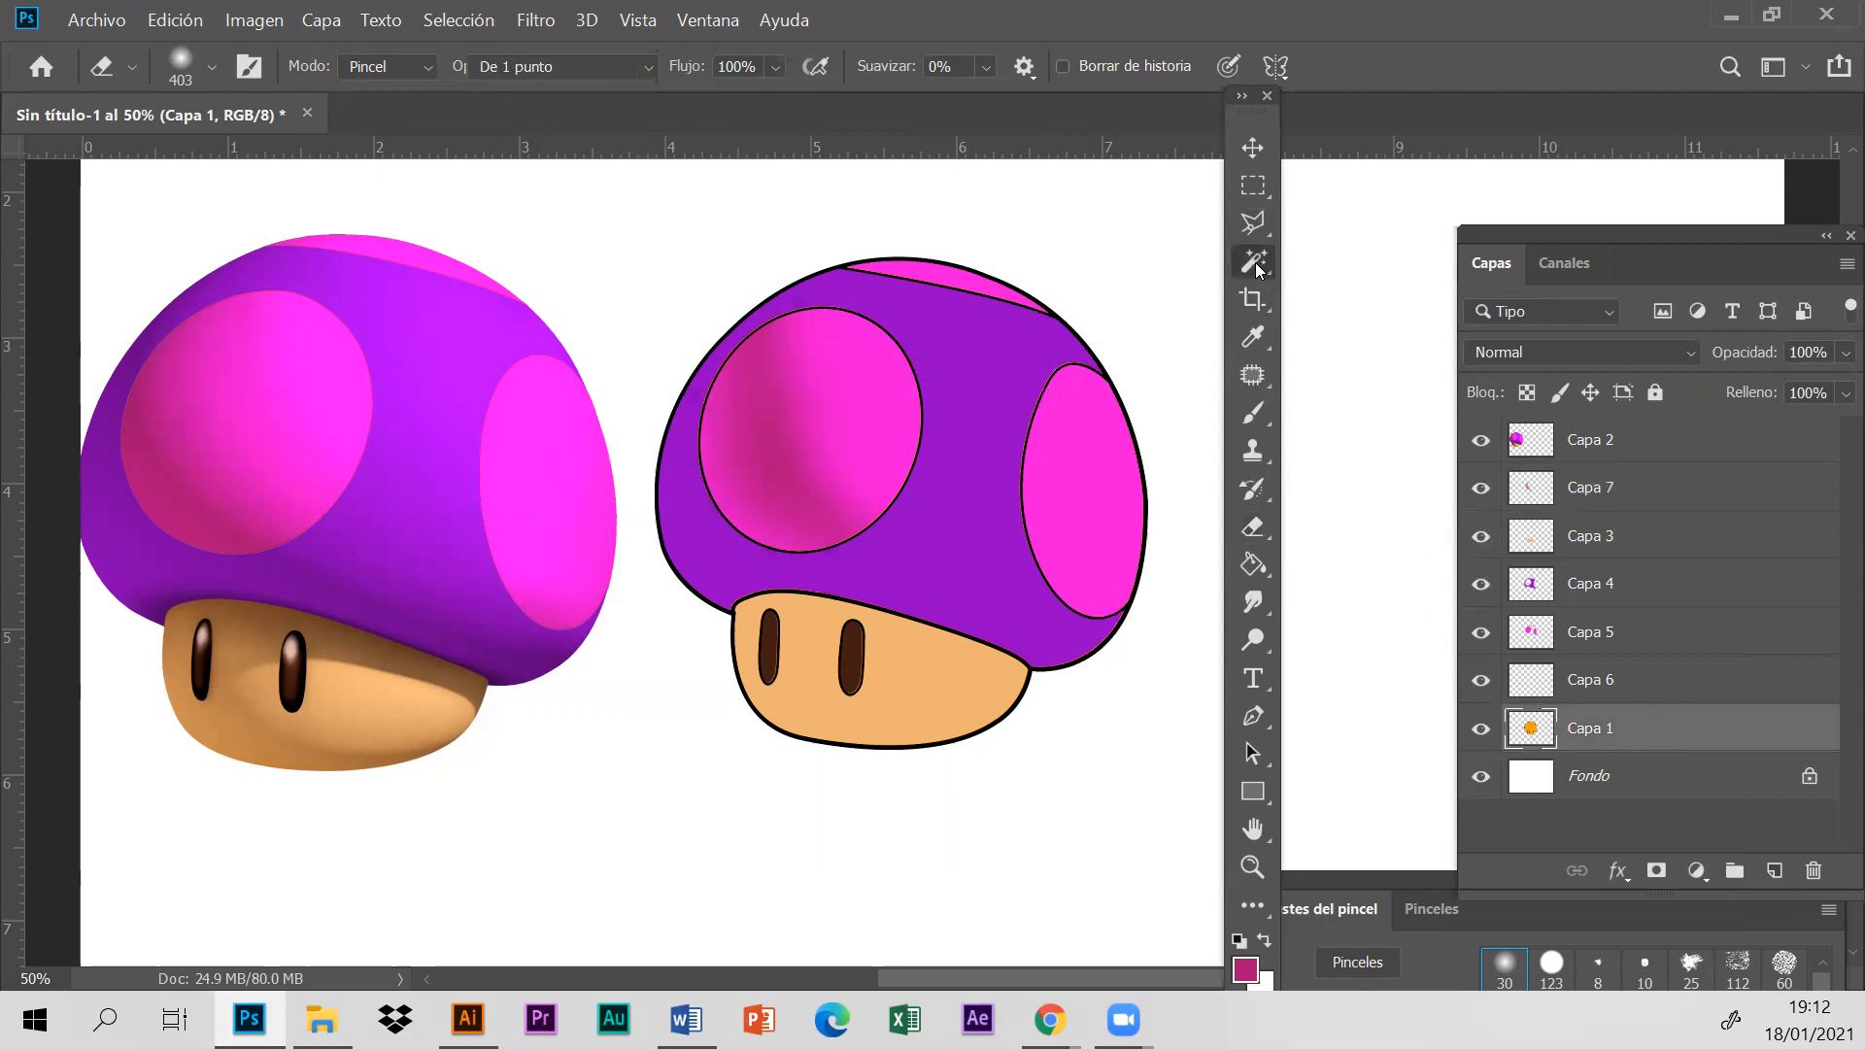
{"action": "left_click", "coordinate": [929, 709]}
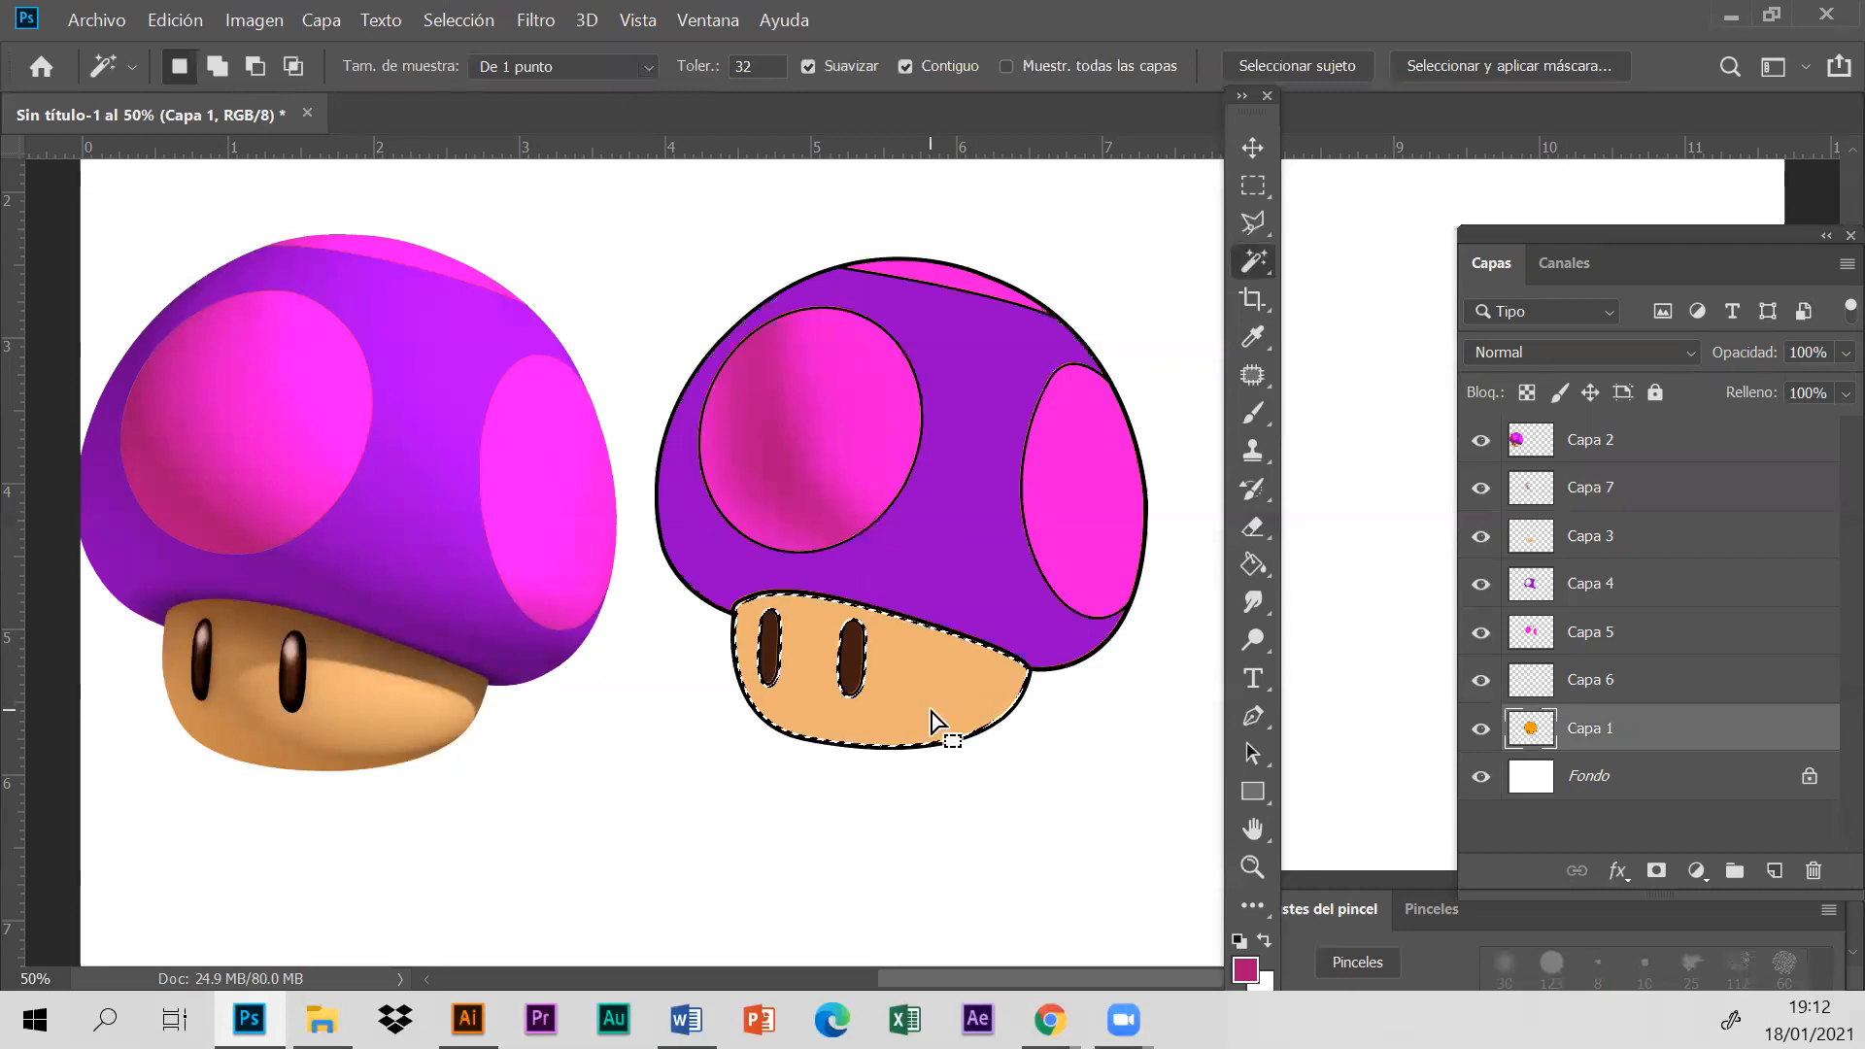
{"action": "left_click", "coordinate": [1772, 870]}
{"action": "left_click_drag", "start_coordinate": [1670, 738], "coordinate": [1669, 489]}
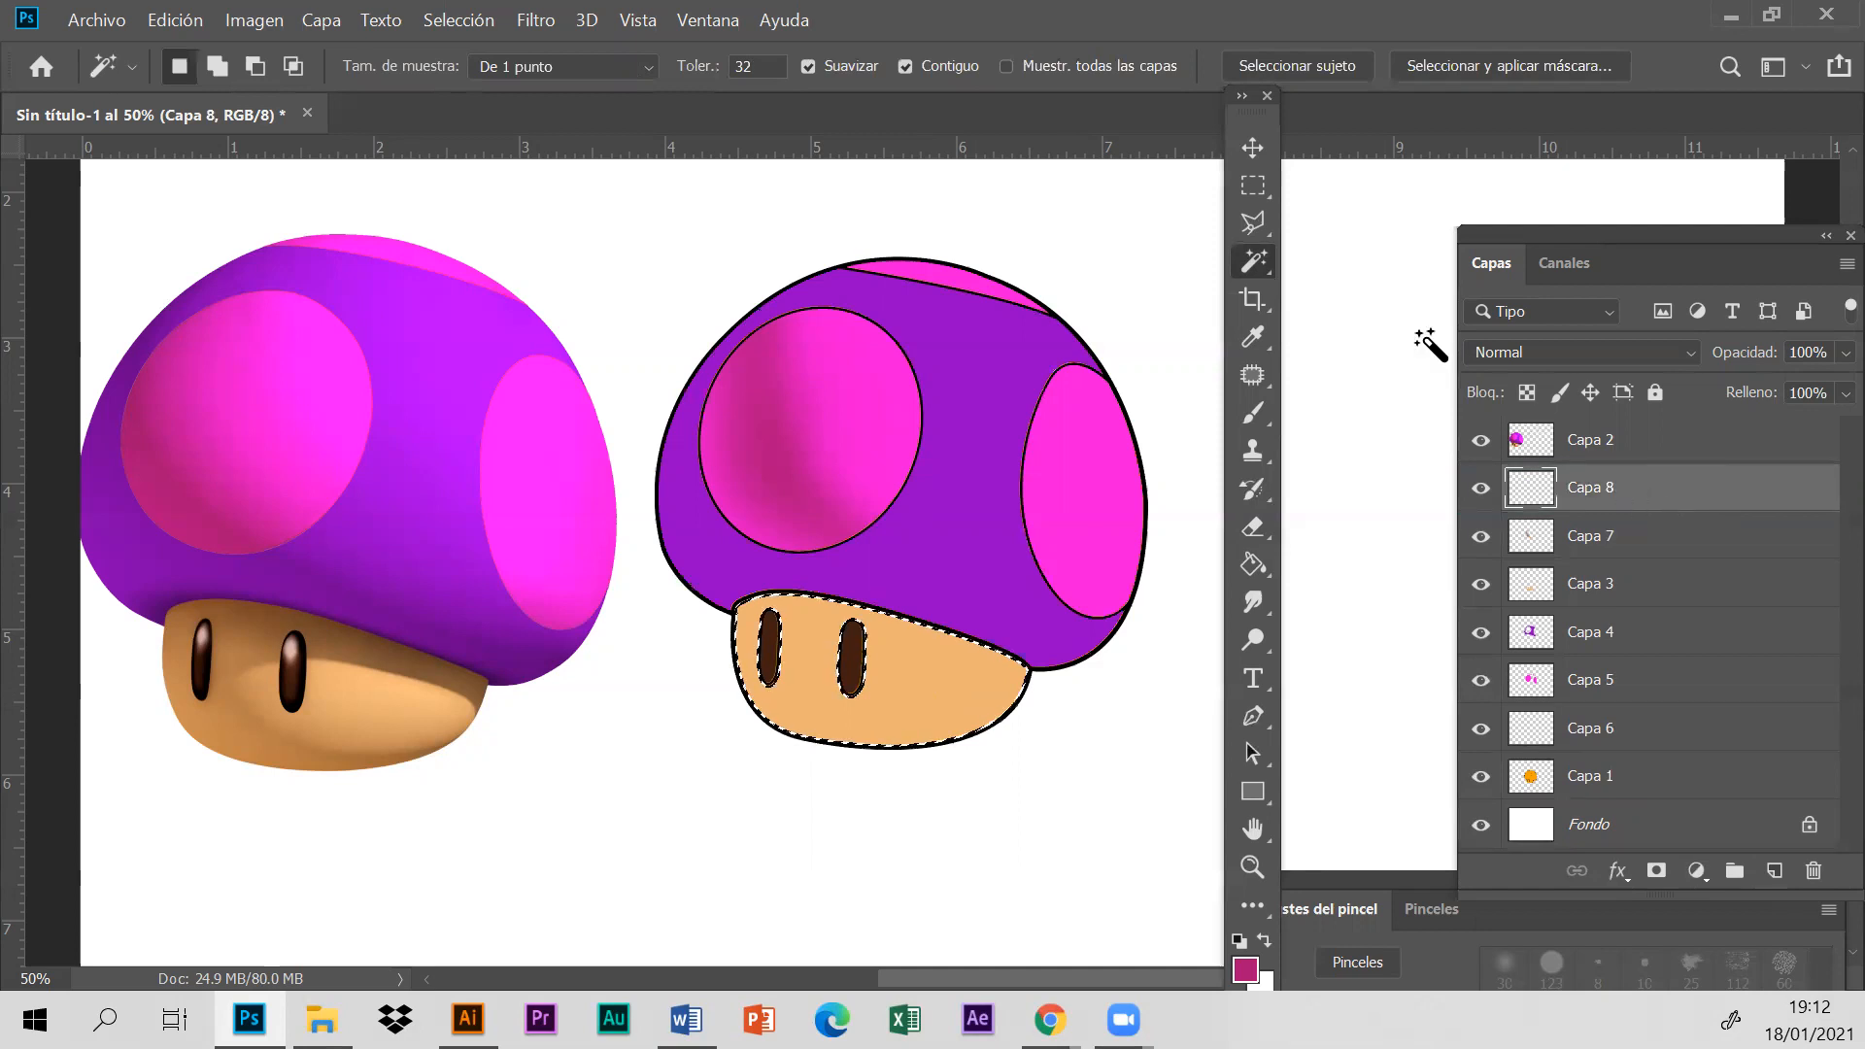
- Sample brown between the reference mushroom's eyes and paint soft shading around the outlined stem's edges with the 247 px brush
{"action": "left_click", "coordinate": [1254, 337]}
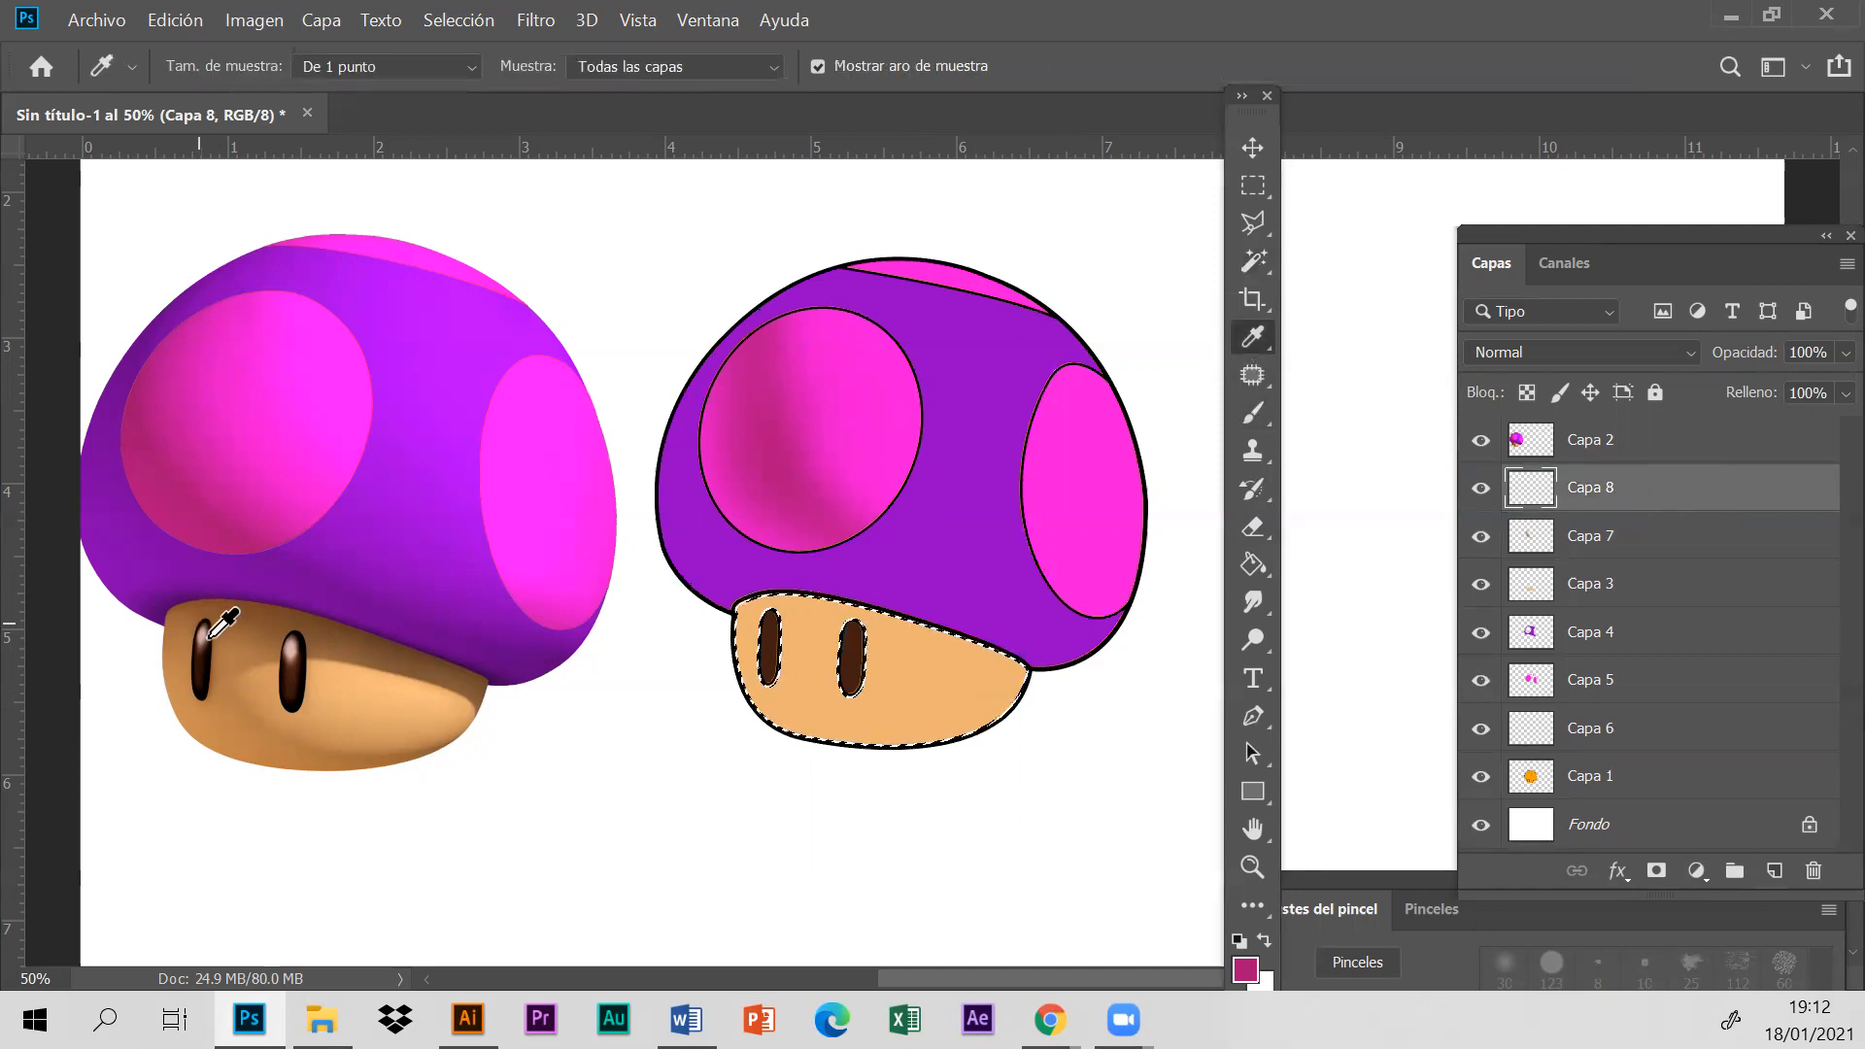
{"action": "left_click", "coordinate": [242, 630]}
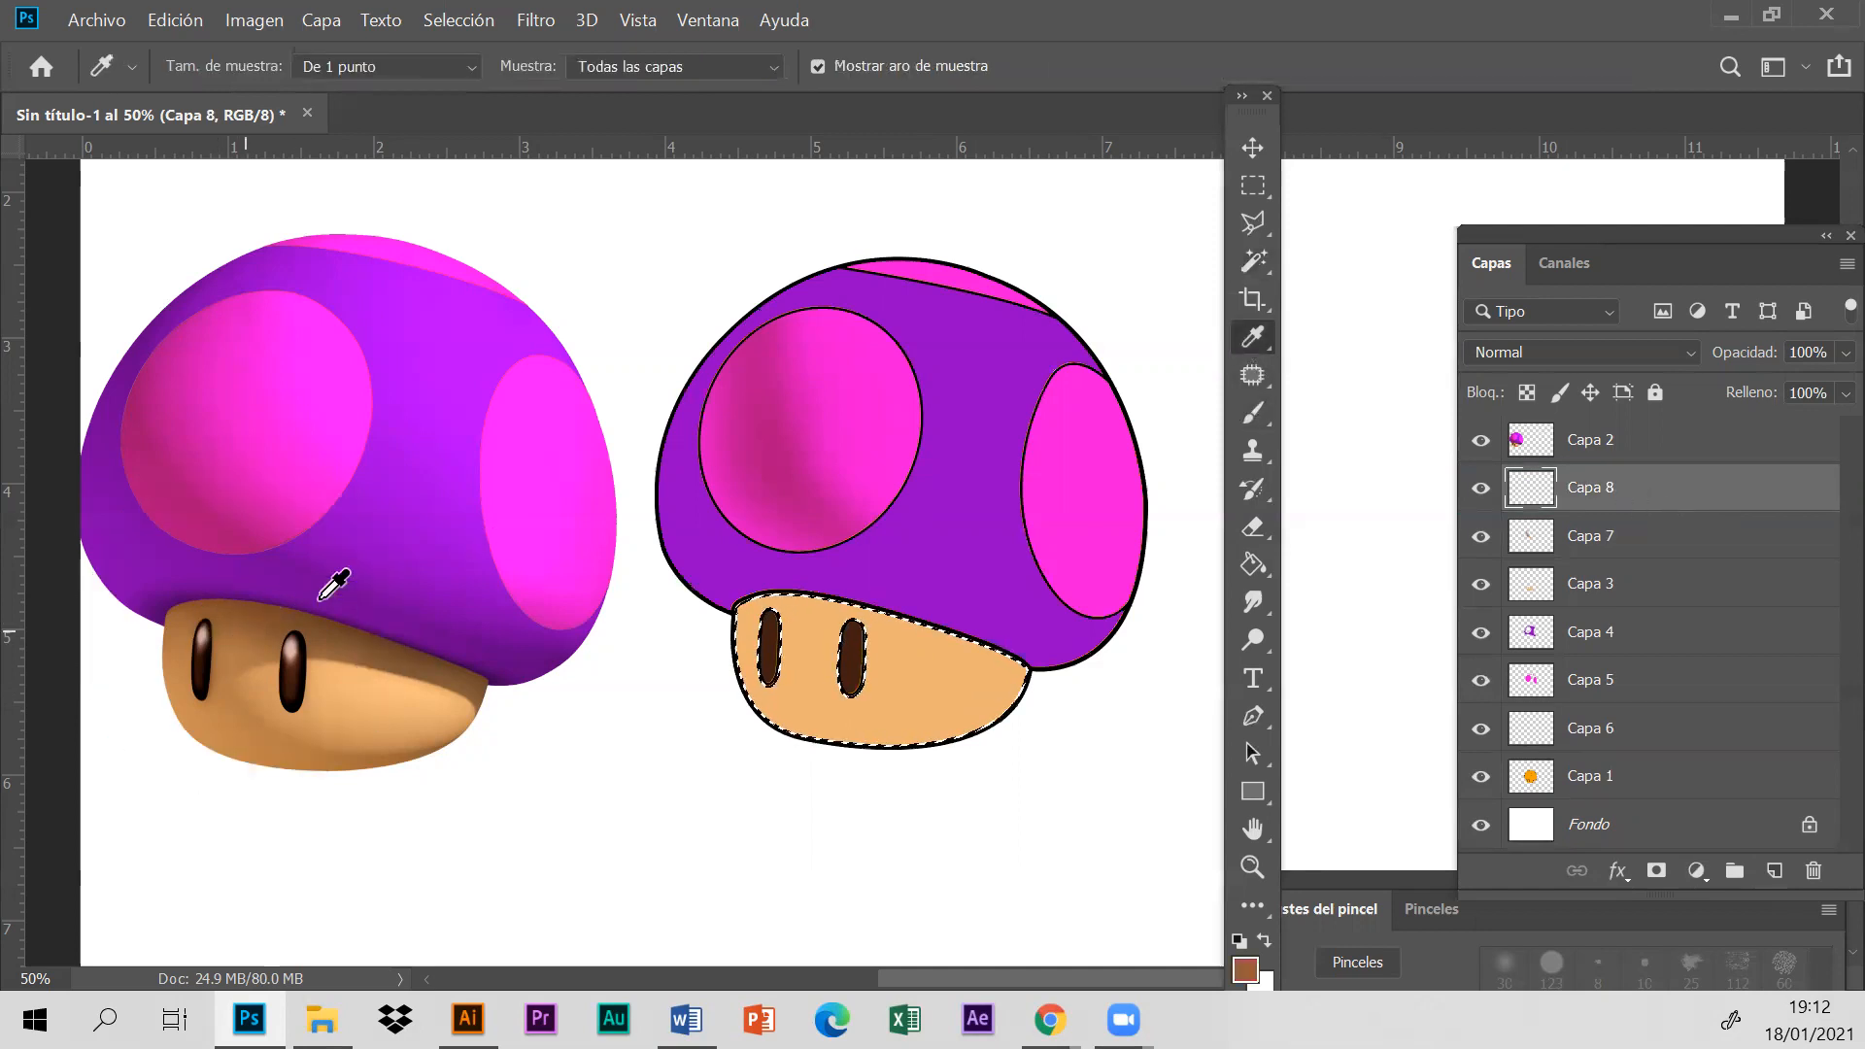
{"action": "left_click", "coordinate": [1254, 414]}
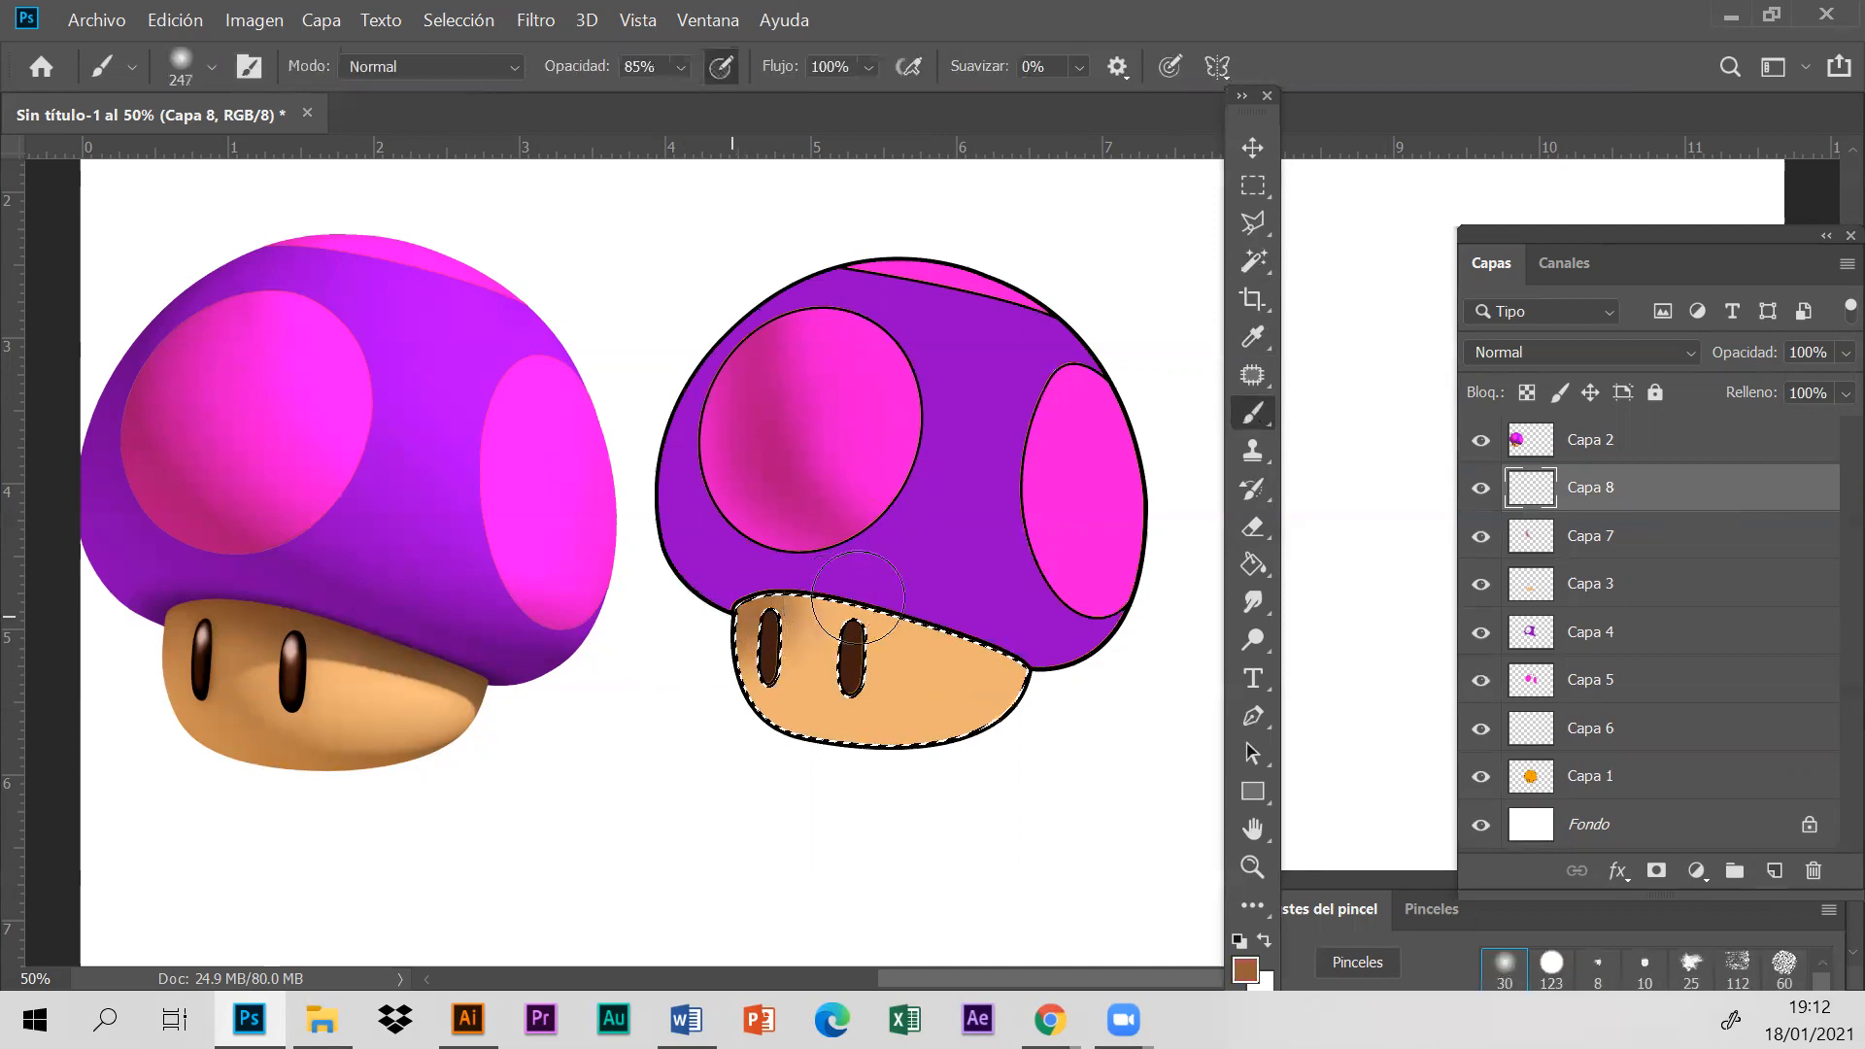
{"action": "left_click_drag", "start_coordinate": [736, 614], "coordinate": [1132, 679]}
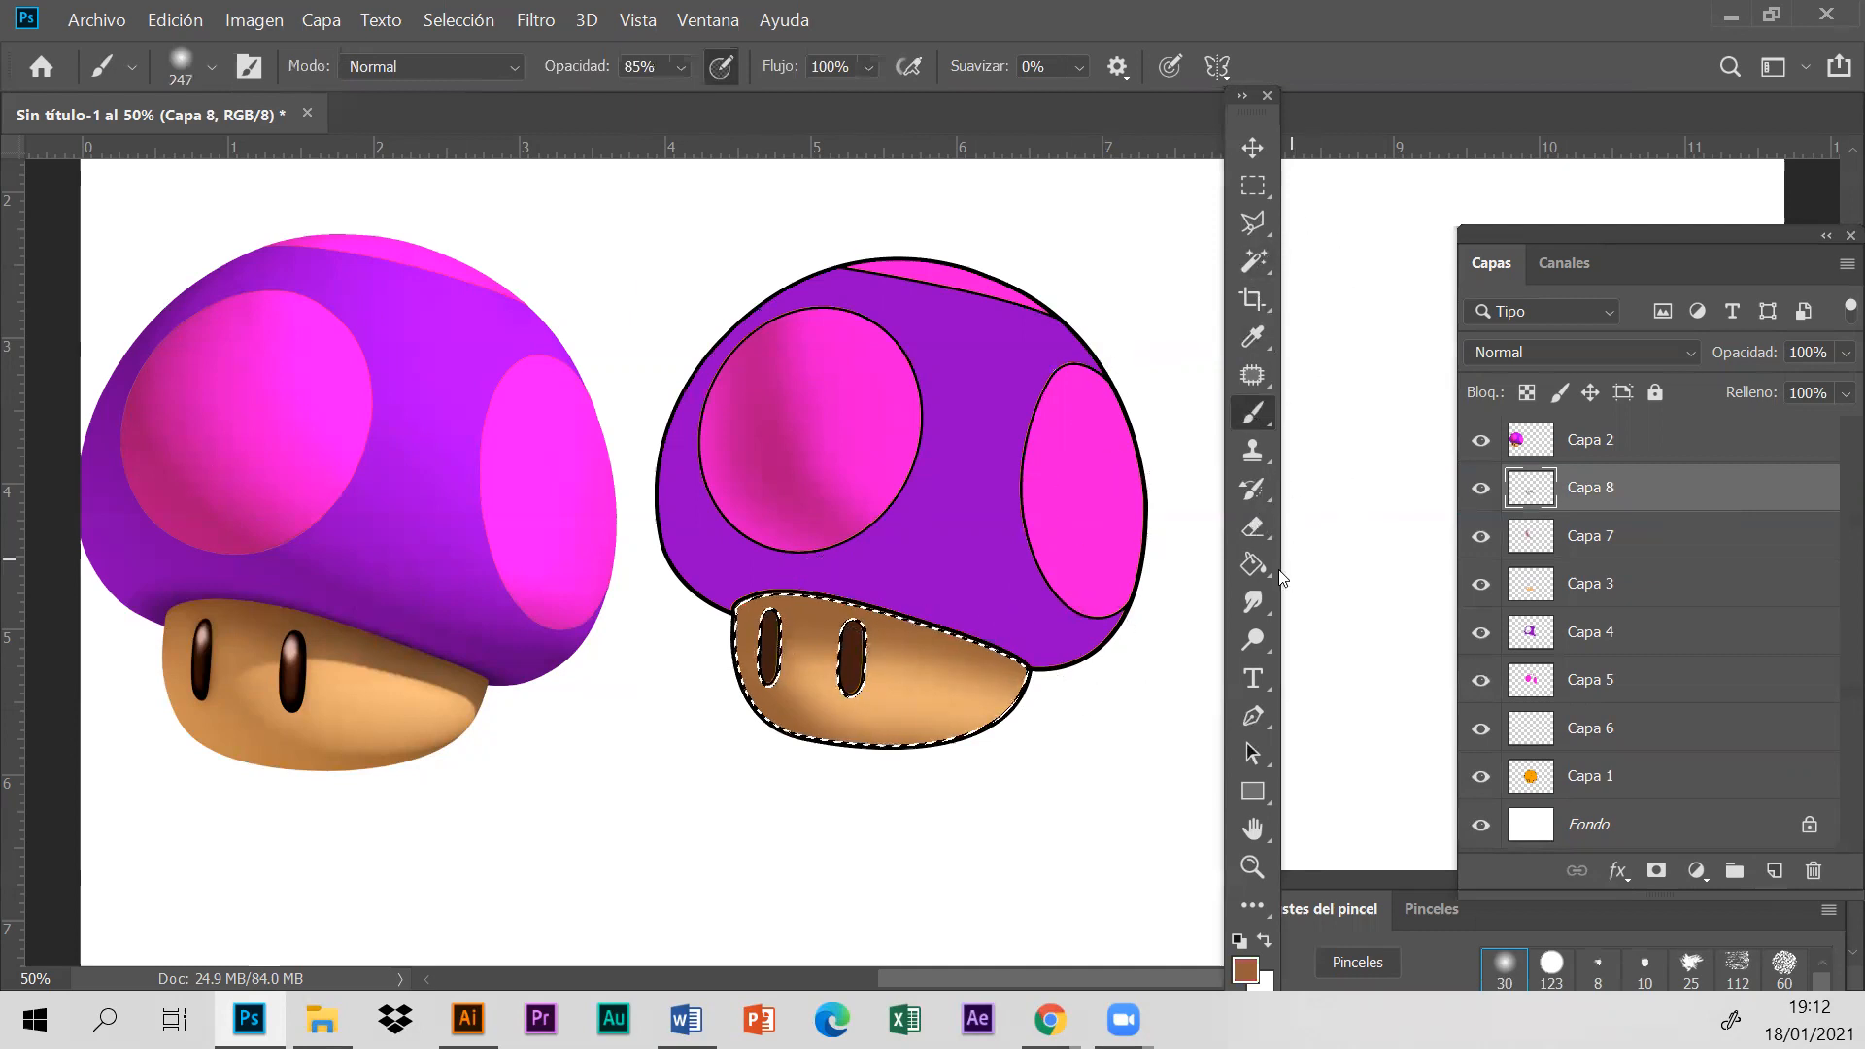
- Set the soft brush size to 76 px and the soft Eraser size to 46 px
{"action": "left_click", "coordinate": [211, 66]}
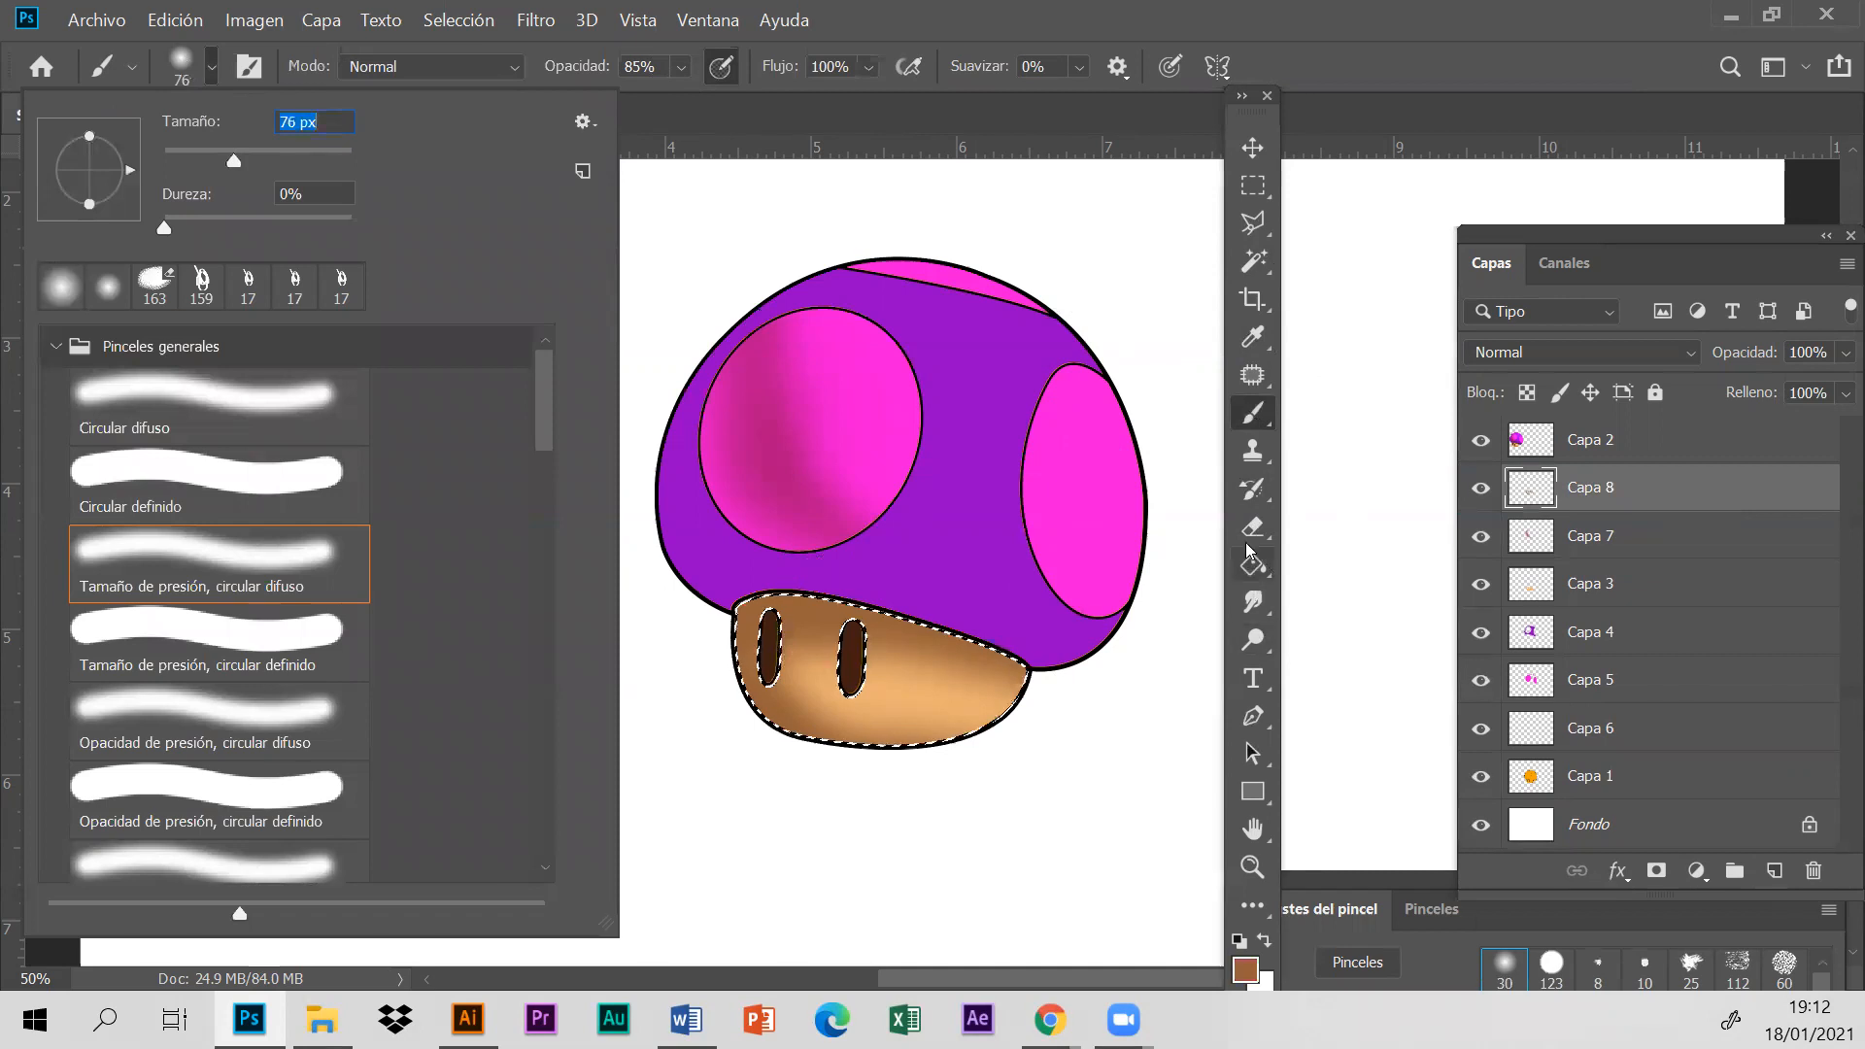
{"action": "key", "text": "Return"}
{"action": "key", "text": "e"}
{"action": "left_click", "coordinate": [211, 66]}
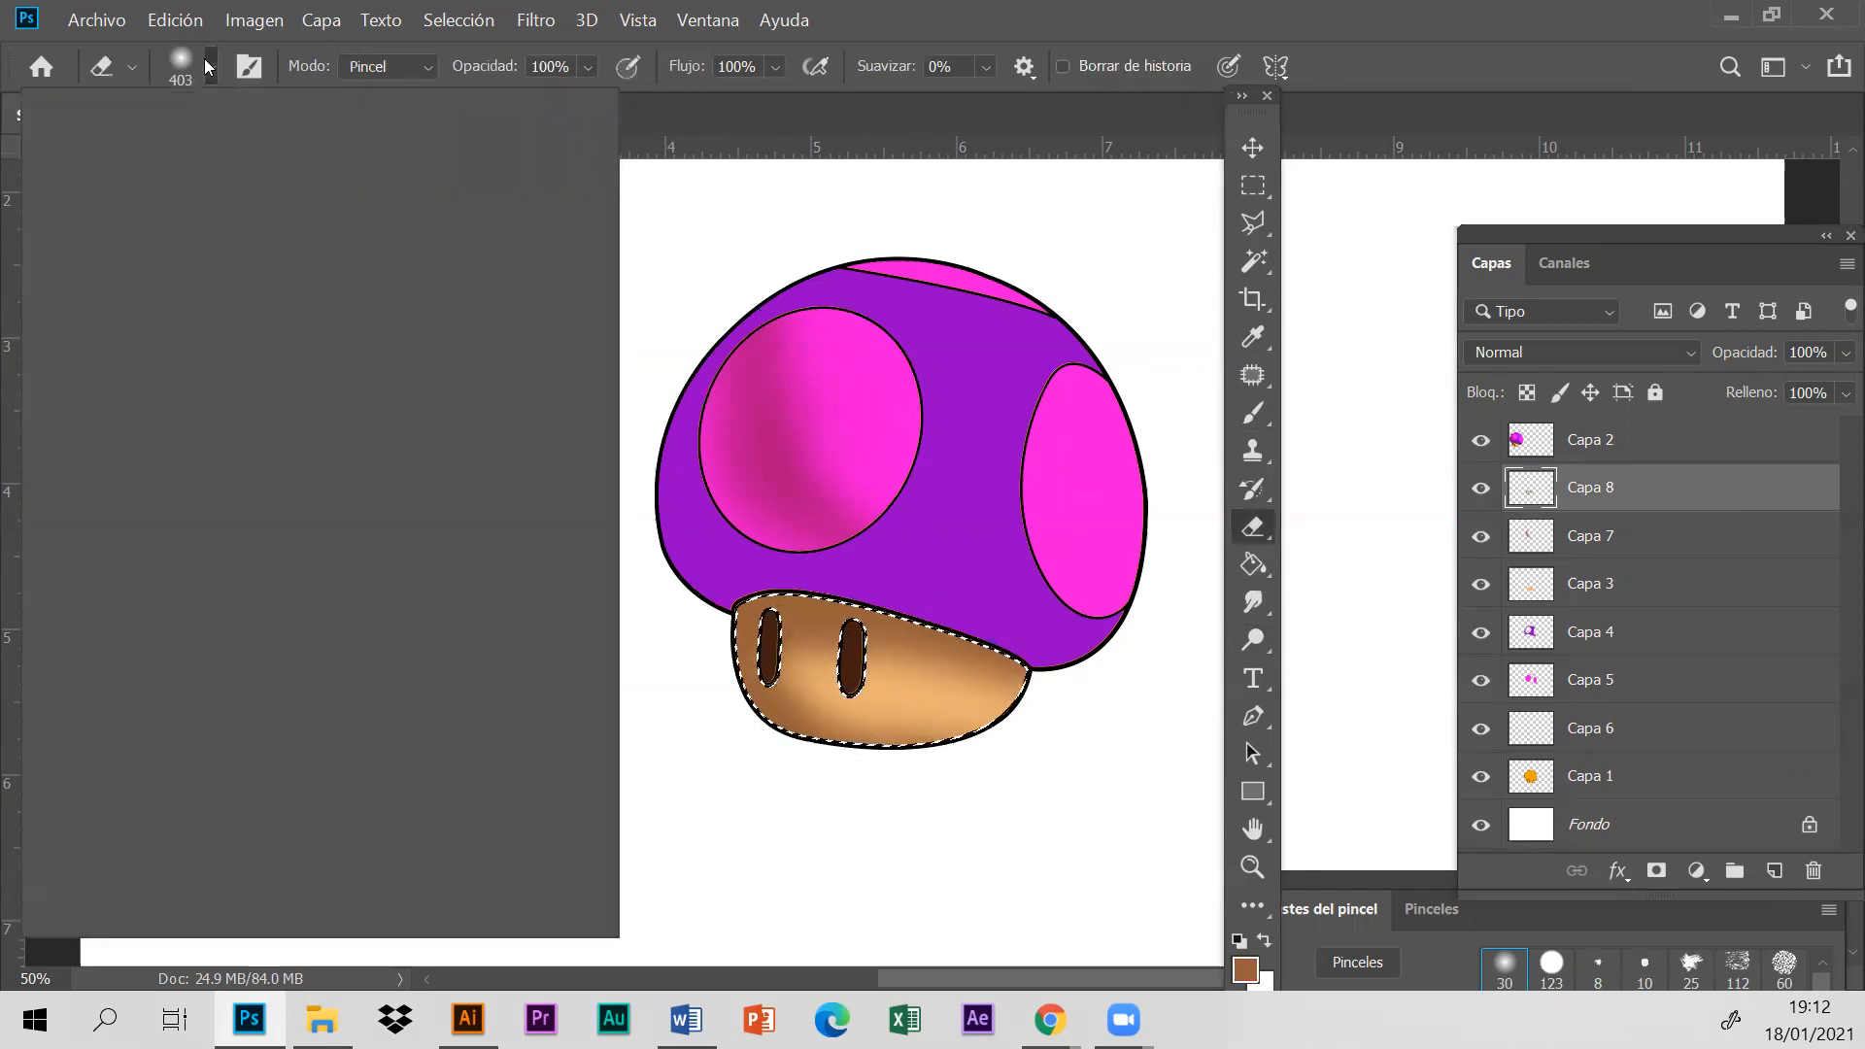
{"action": "left_click", "coordinate": [205, 154]}
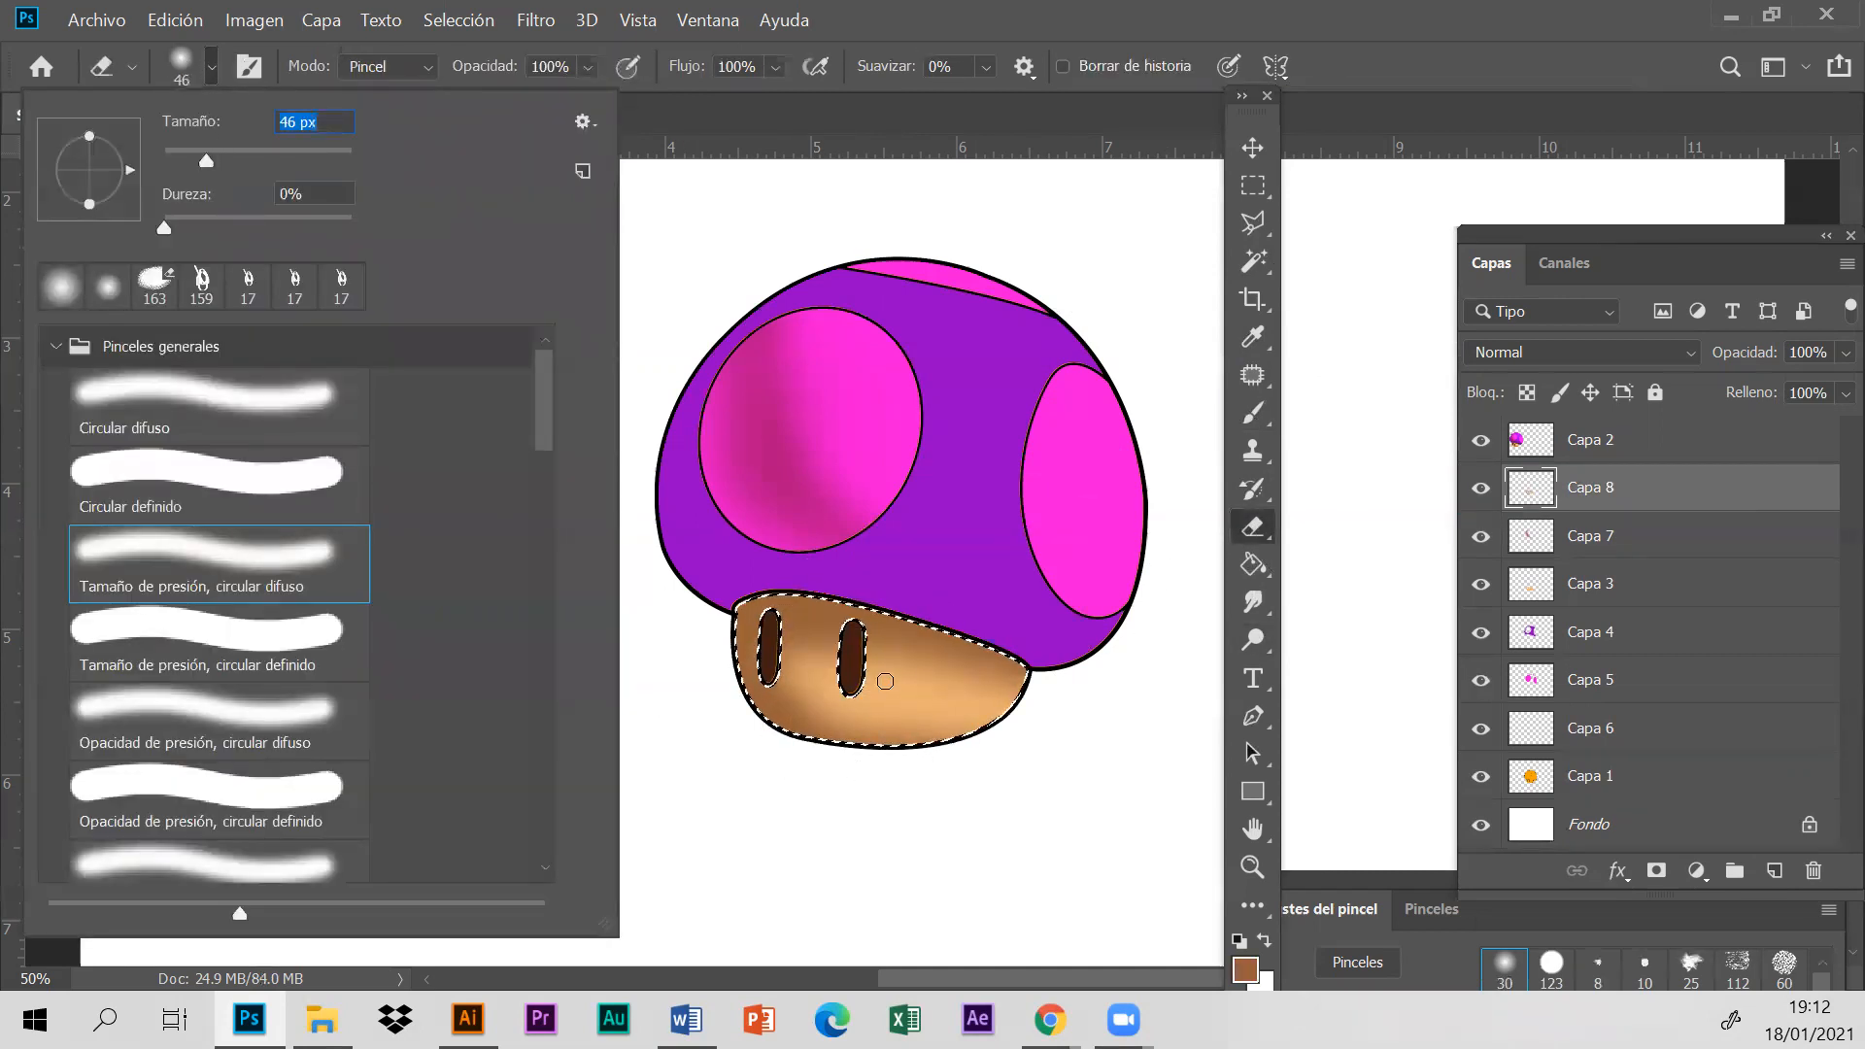
- Erase two strokes of brown shading on the stem beside the right eye, and undo the last one
{"action": "left_click_drag", "start_coordinate": [883, 678], "coordinate": [994, 714]}
{"action": "mouse_move", "coordinate": [872, 679]}
{"action": "left_mouse_down"}
{"action": "mouse_move", "coordinate": [977, 698]}
{"action": "mouse_move", "coordinate": [875, 672]}
{"action": "mouse_move", "coordinate": [1008, 684]}
{"action": "left_mouse_up"}
{"action": "left_click", "coordinate": [175, 19]}
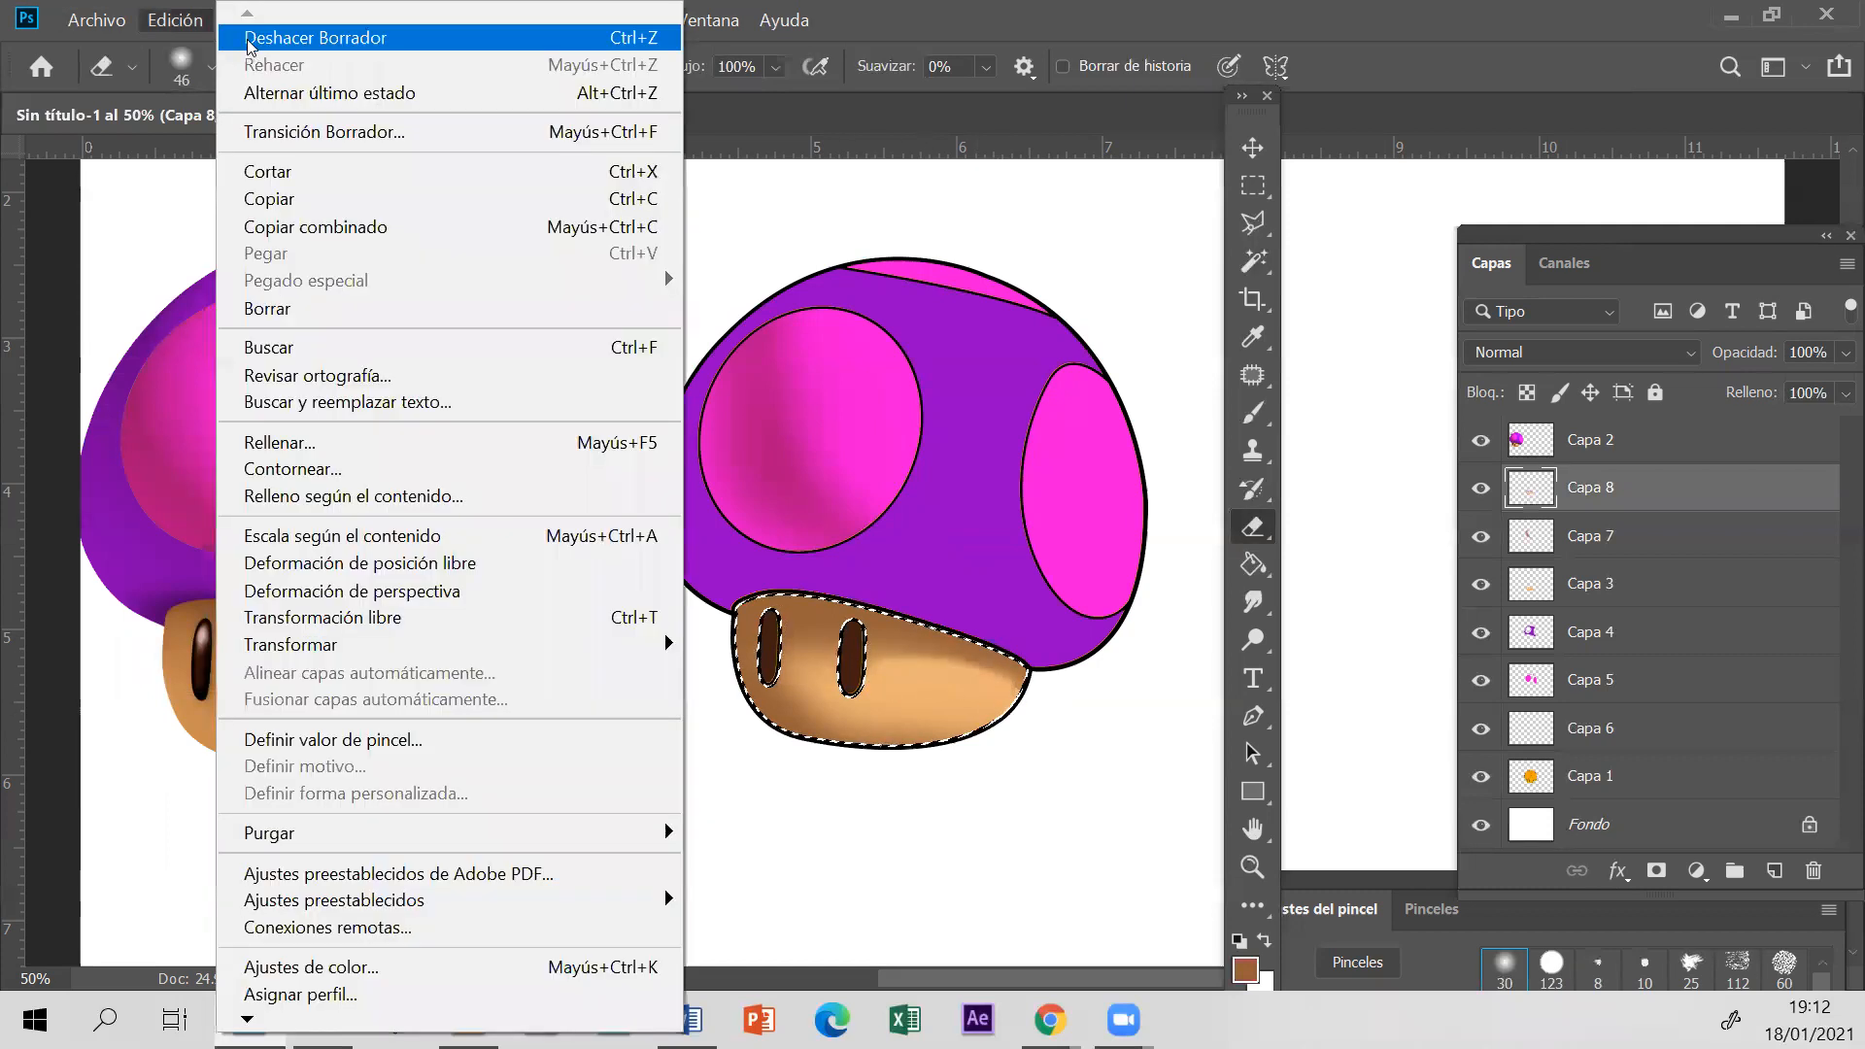
{"action": "left_click", "coordinate": [282, 38]}
{"action": "left_click", "coordinate": [1254, 222]}
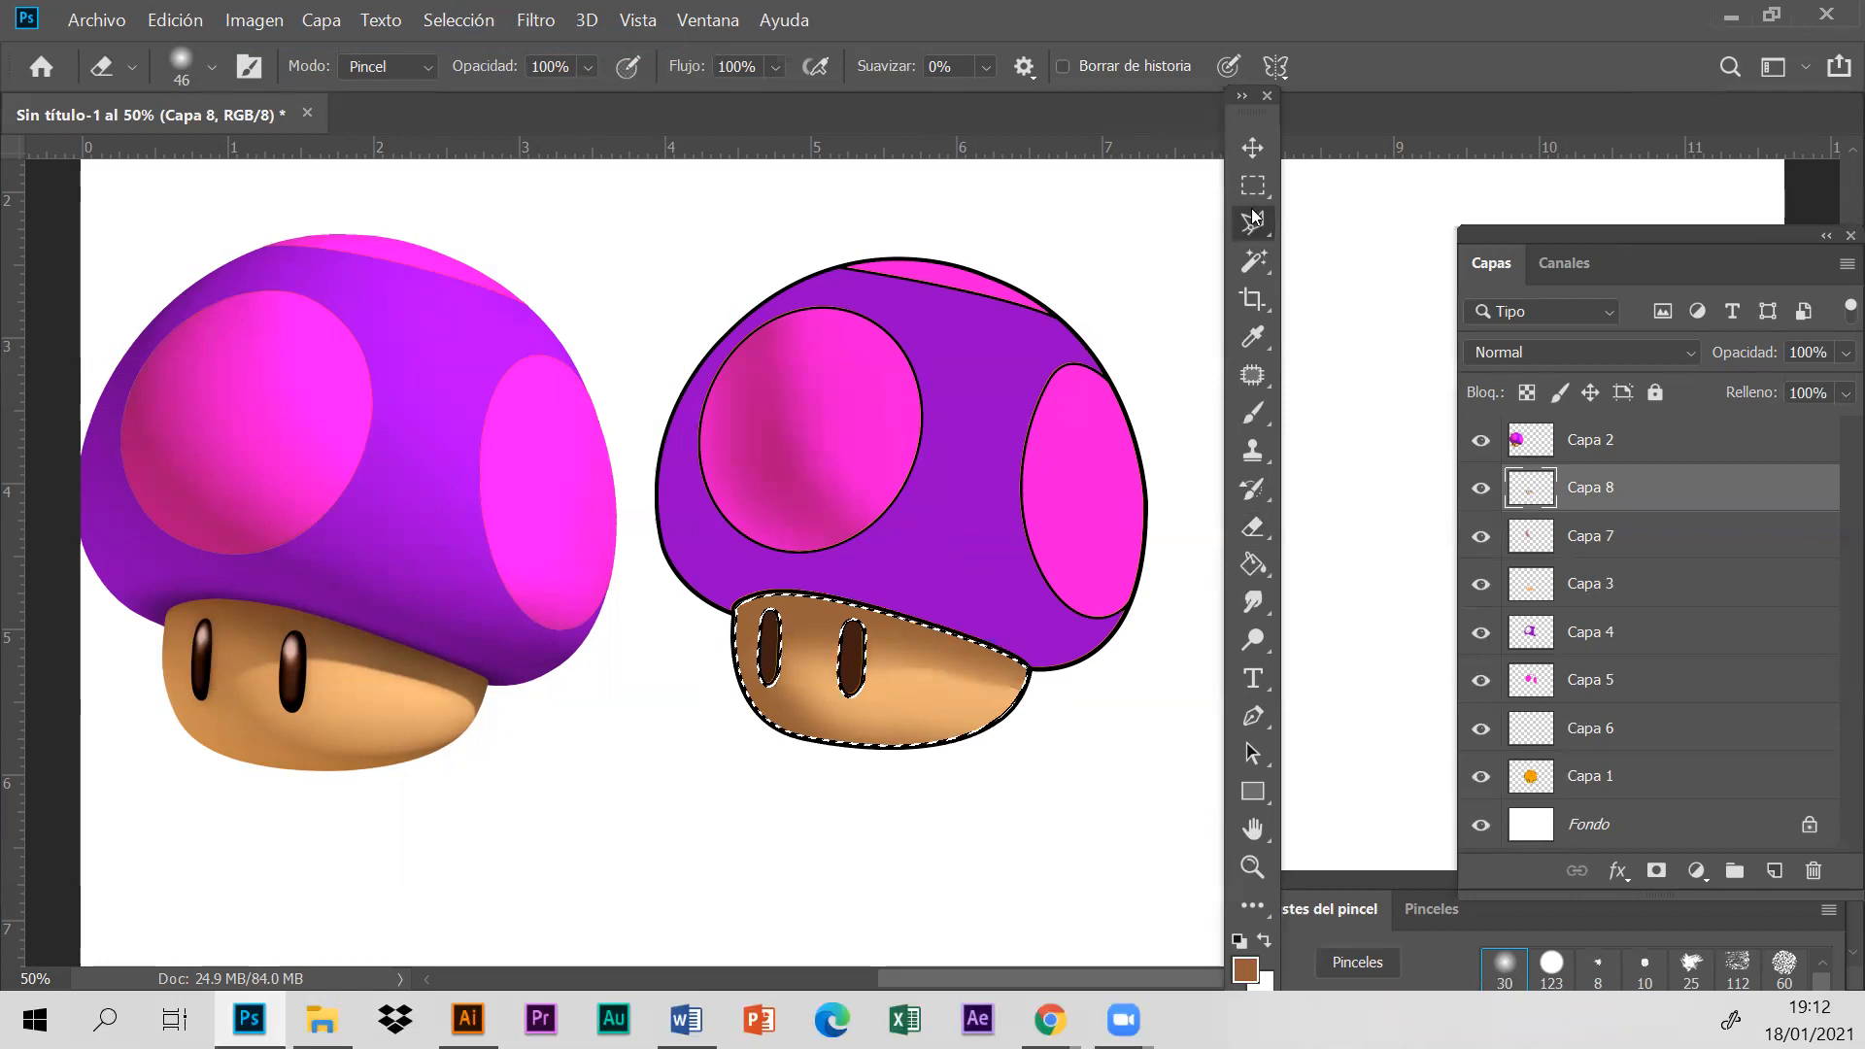
{"action": "left_click", "coordinate": [1331, 245]}
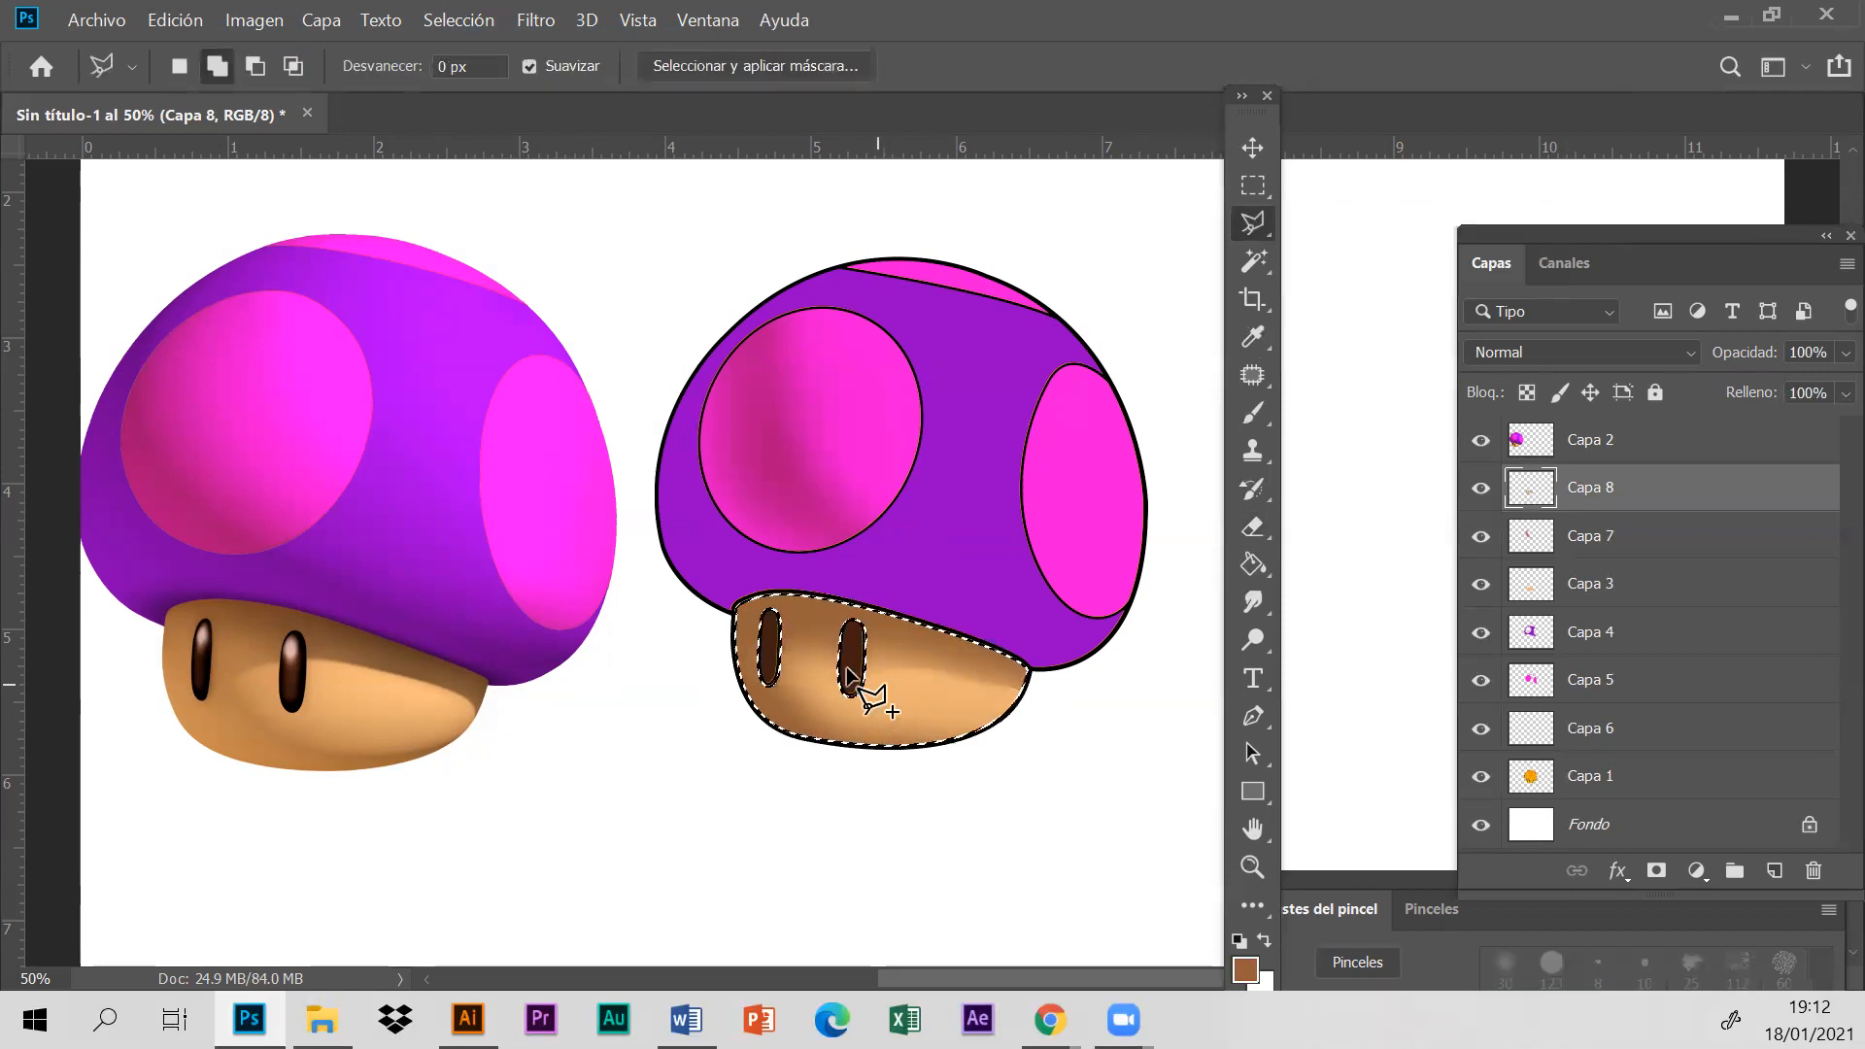
{"action": "left_click", "coordinate": [808, 657]}
{"action": "left_click", "coordinate": [845, 648]}
{"action": "left_click", "coordinate": [1020, 690]}
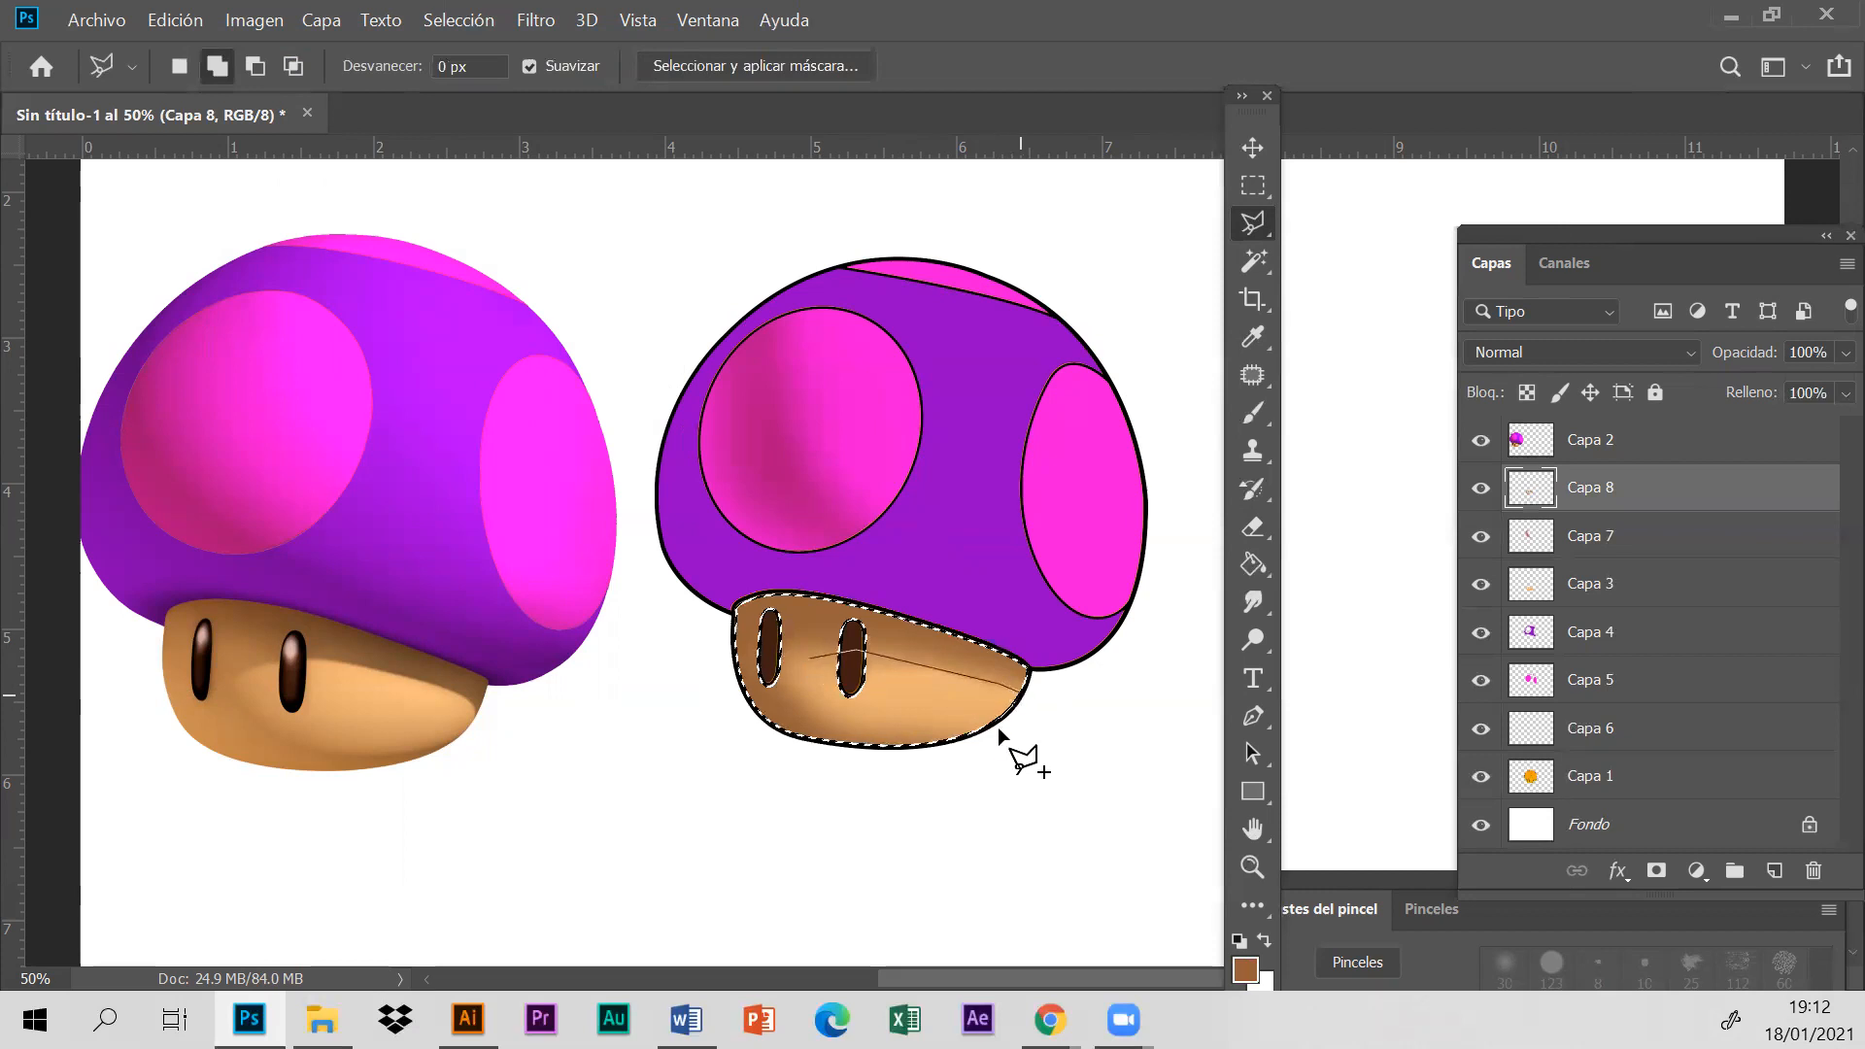
{"action": "left_click", "coordinate": [807, 656]}
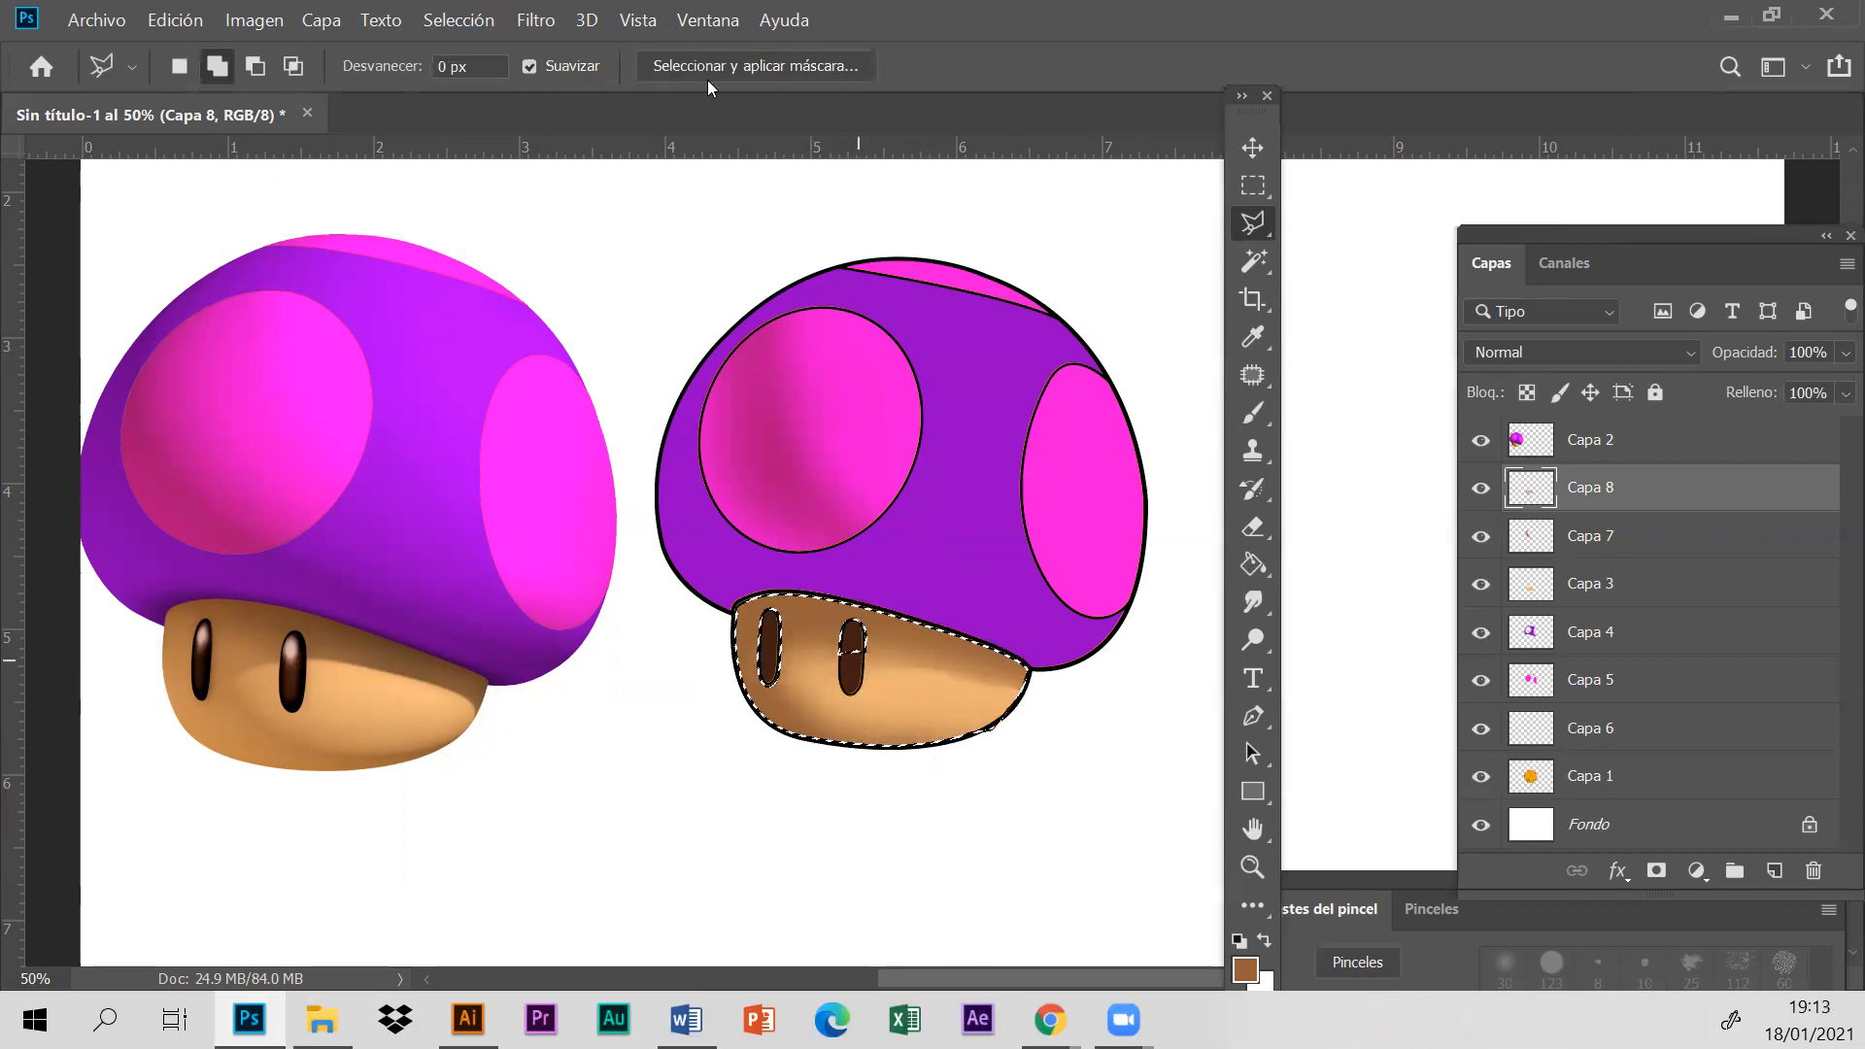
- Clear the selection and toggle Capa 8's visibility to check the stem shading
{"action": "left_click", "coordinate": [460, 20]}
{"action": "left_click", "coordinate": [493, 73]}
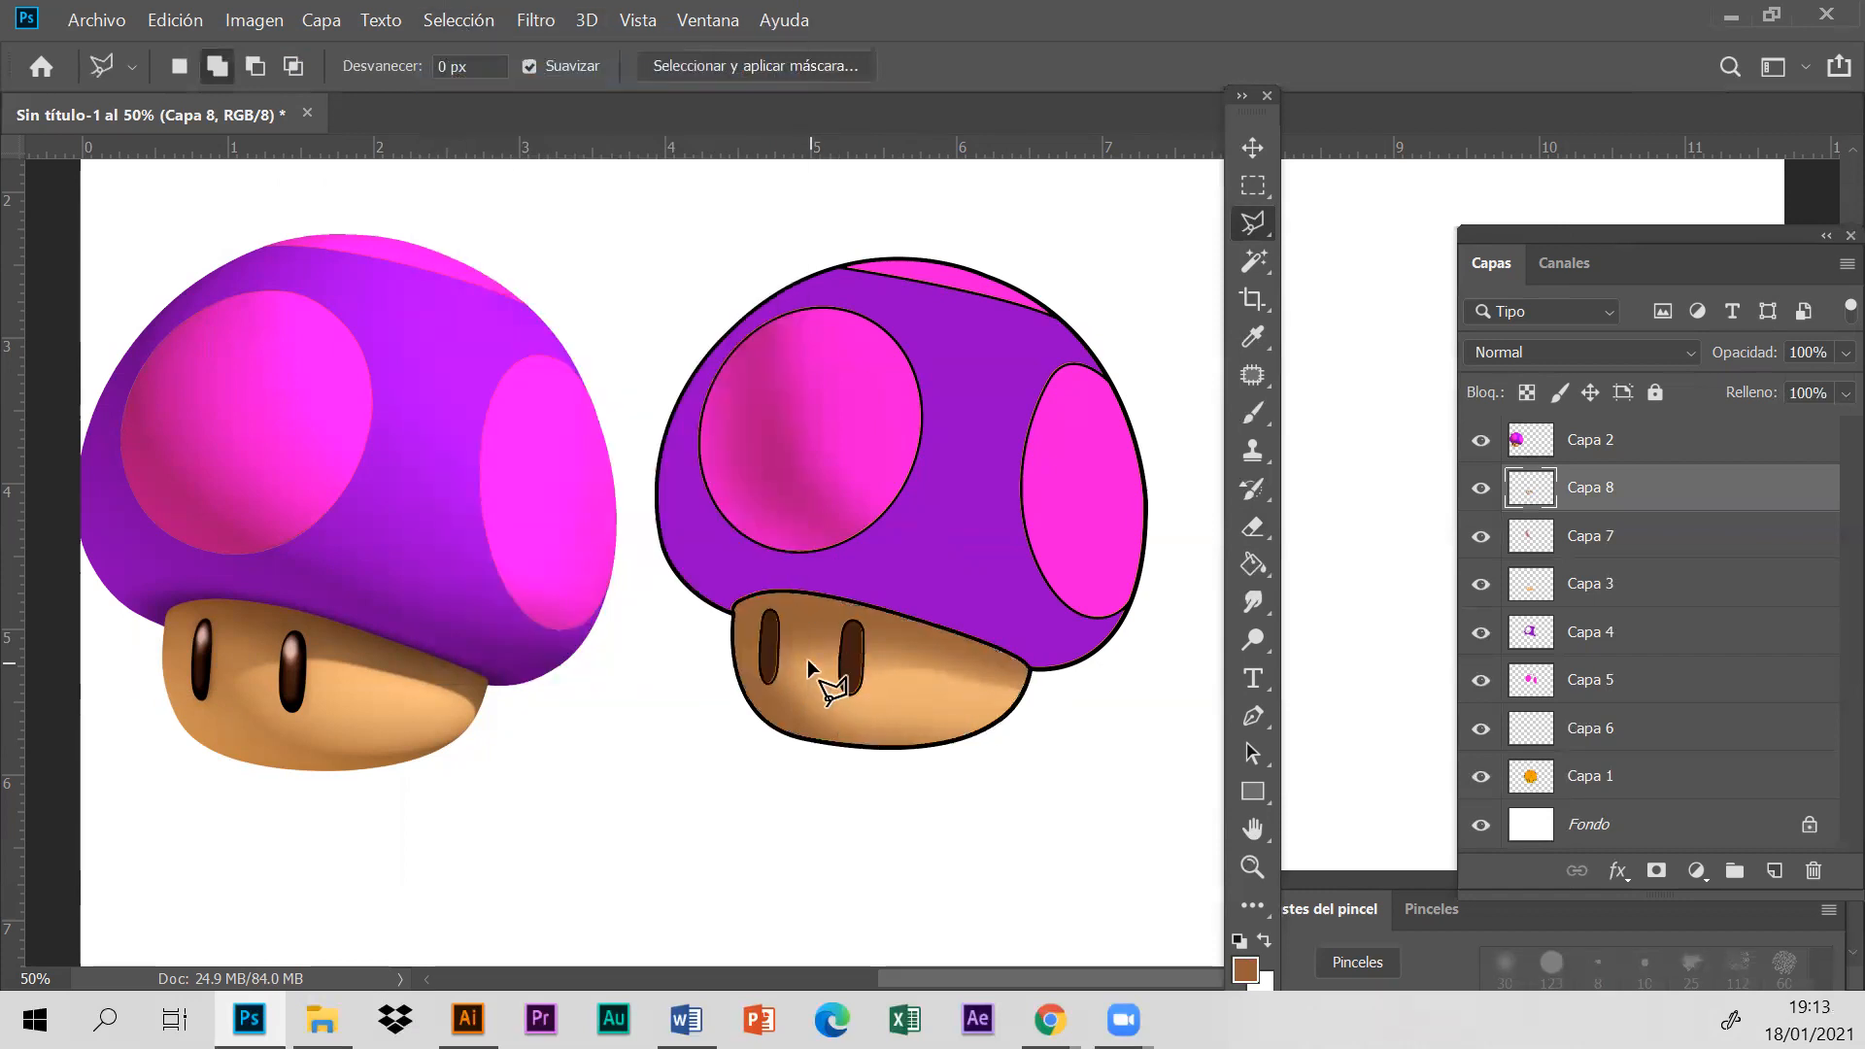
{"action": "left_click", "coordinate": [1482, 489]}
{"action": "left_click", "coordinate": [1482, 488]}
- Outline a wedge over the stem's lower right part with the Polygonal Lasso, delete the shading inside it, and deselect
{"action": "left_click", "coordinate": [797, 667]}
{"action": "left_click", "coordinate": [960, 668]}
{"action": "left_click", "coordinate": [1050, 696]}
{"action": "left_click", "coordinate": [1035, 753]}
{"action": "left_click", "coordinate": [801, 669]}
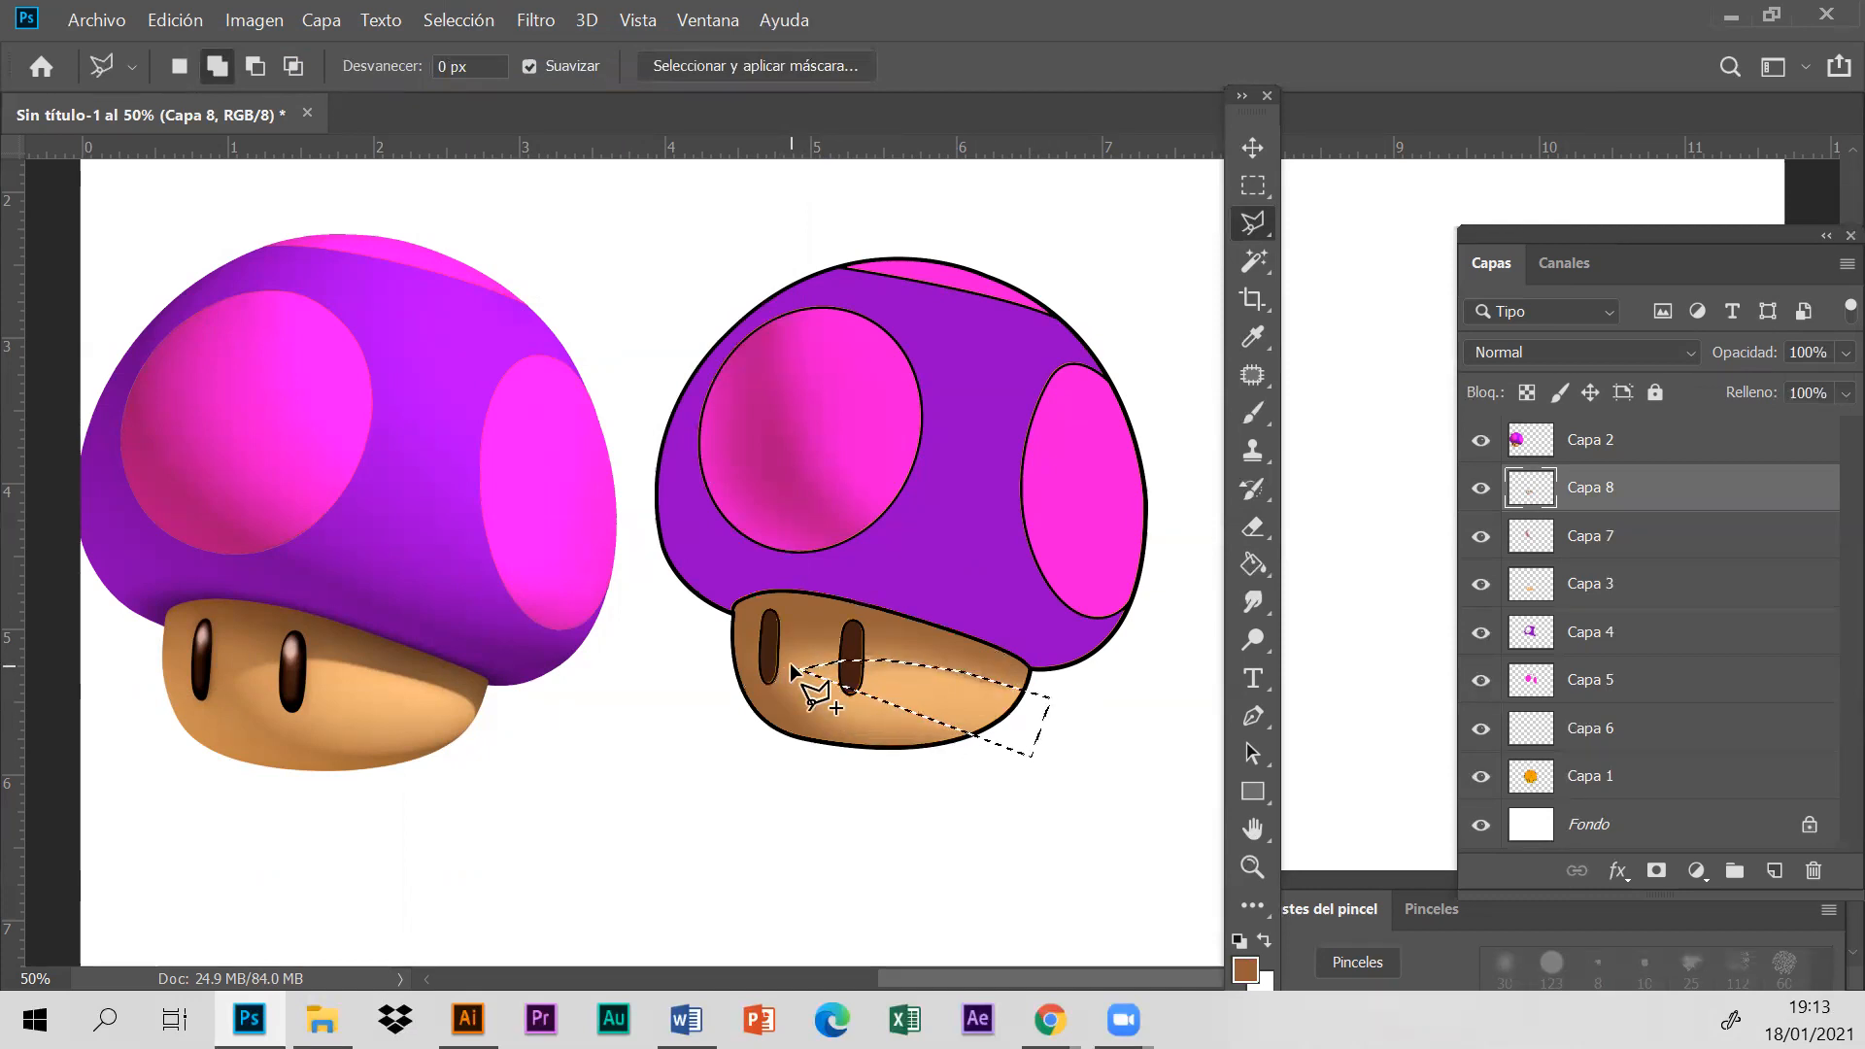
{"action": "left_click", "coordinate": [486, 21]}
{"action": "left_click", "coordinate": [493, 73]}
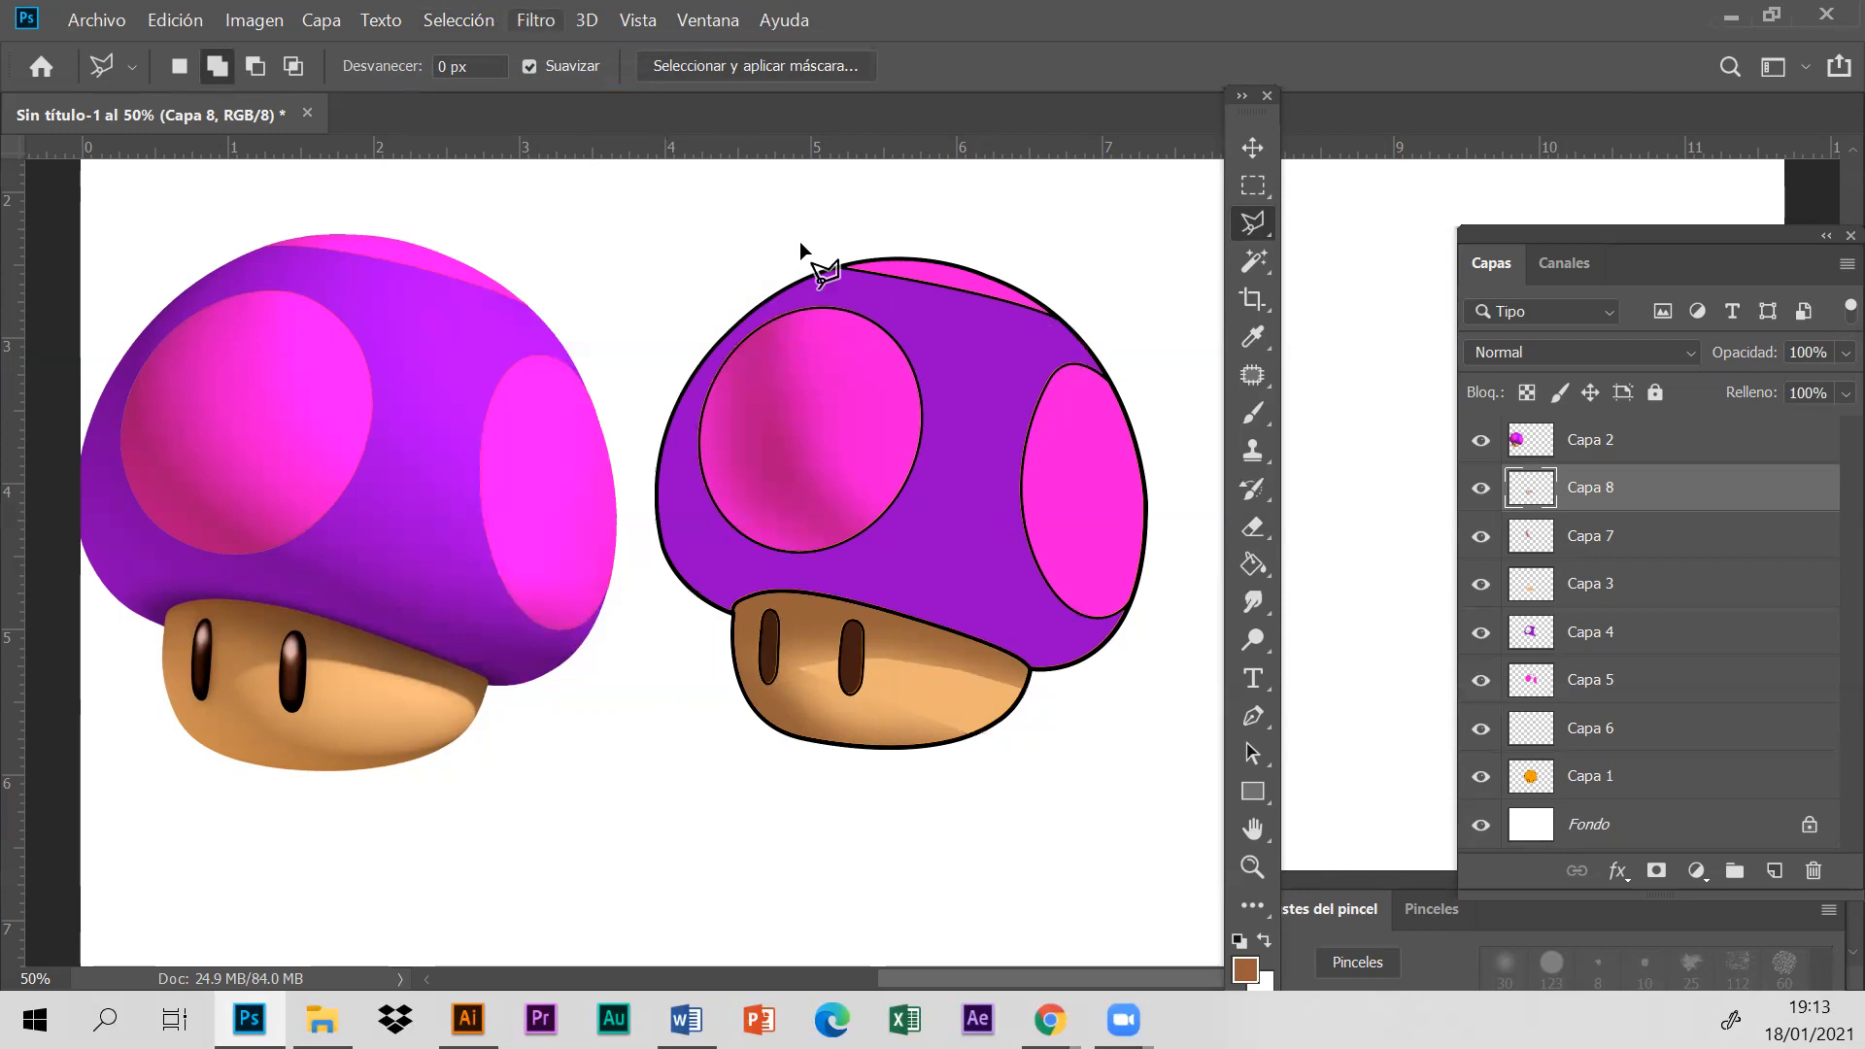
- Select the outlined stem area on Capa 1 with the Magic Wand and make Capa 8 the active layer
{"action": "left_click", "coordinate": [1253, 264]}
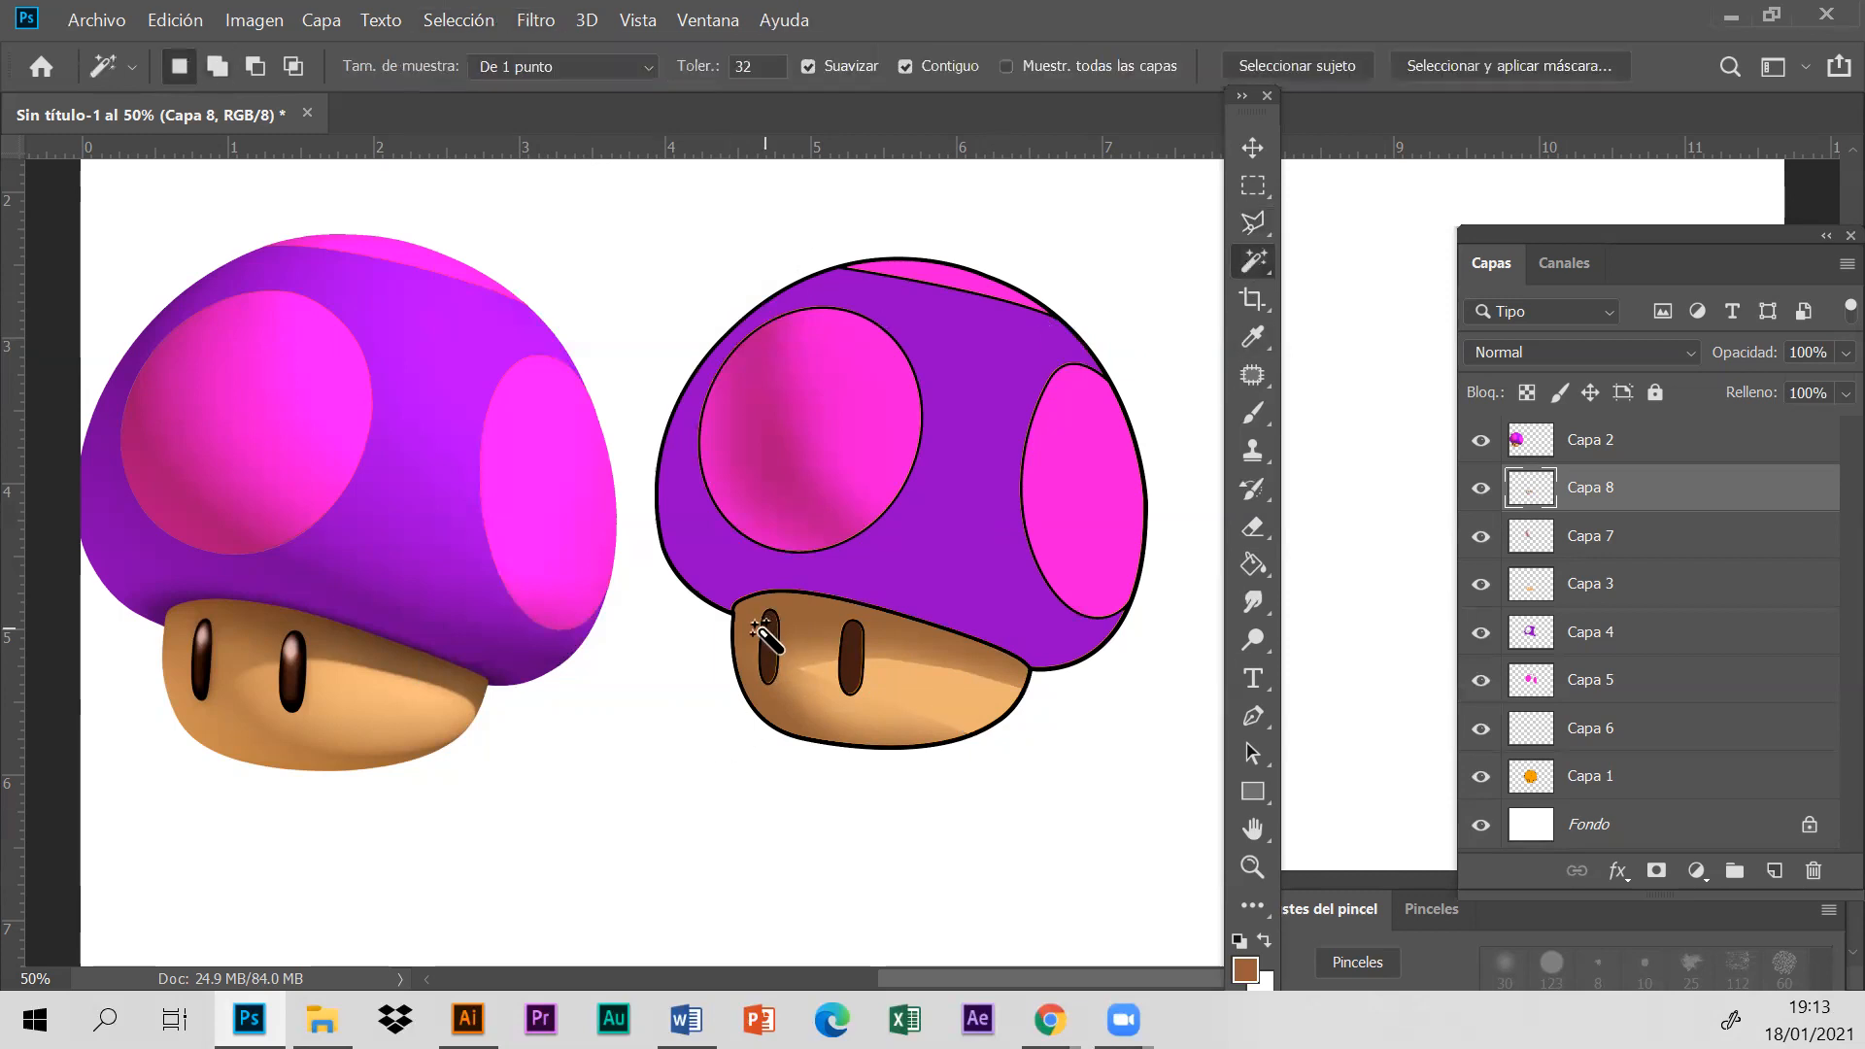
{"action": "left_click", "coordinate": [1701, 782]}
{"action": "left_click", "coordinate": [847, 682]}
{"action": "left_click", "coordinate": [818, 707]}
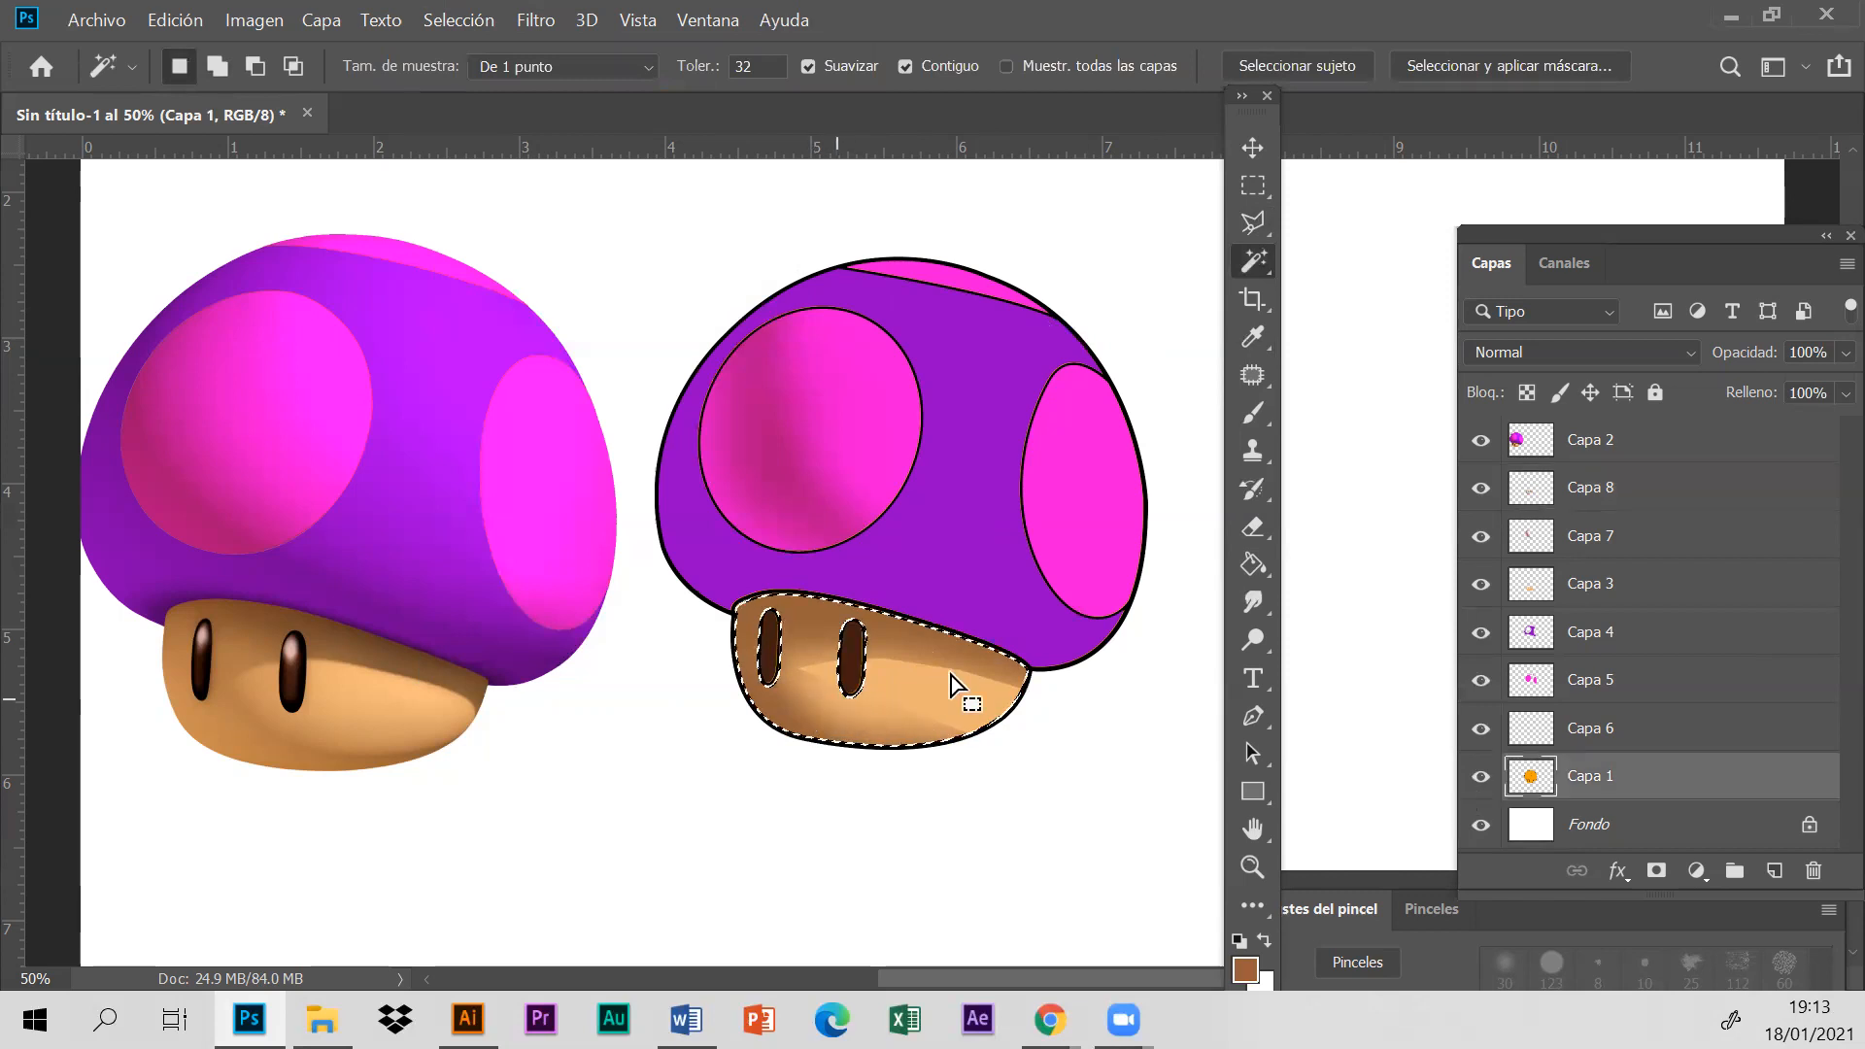
{"action": "left_click", "coordinate": [1709, 500]}
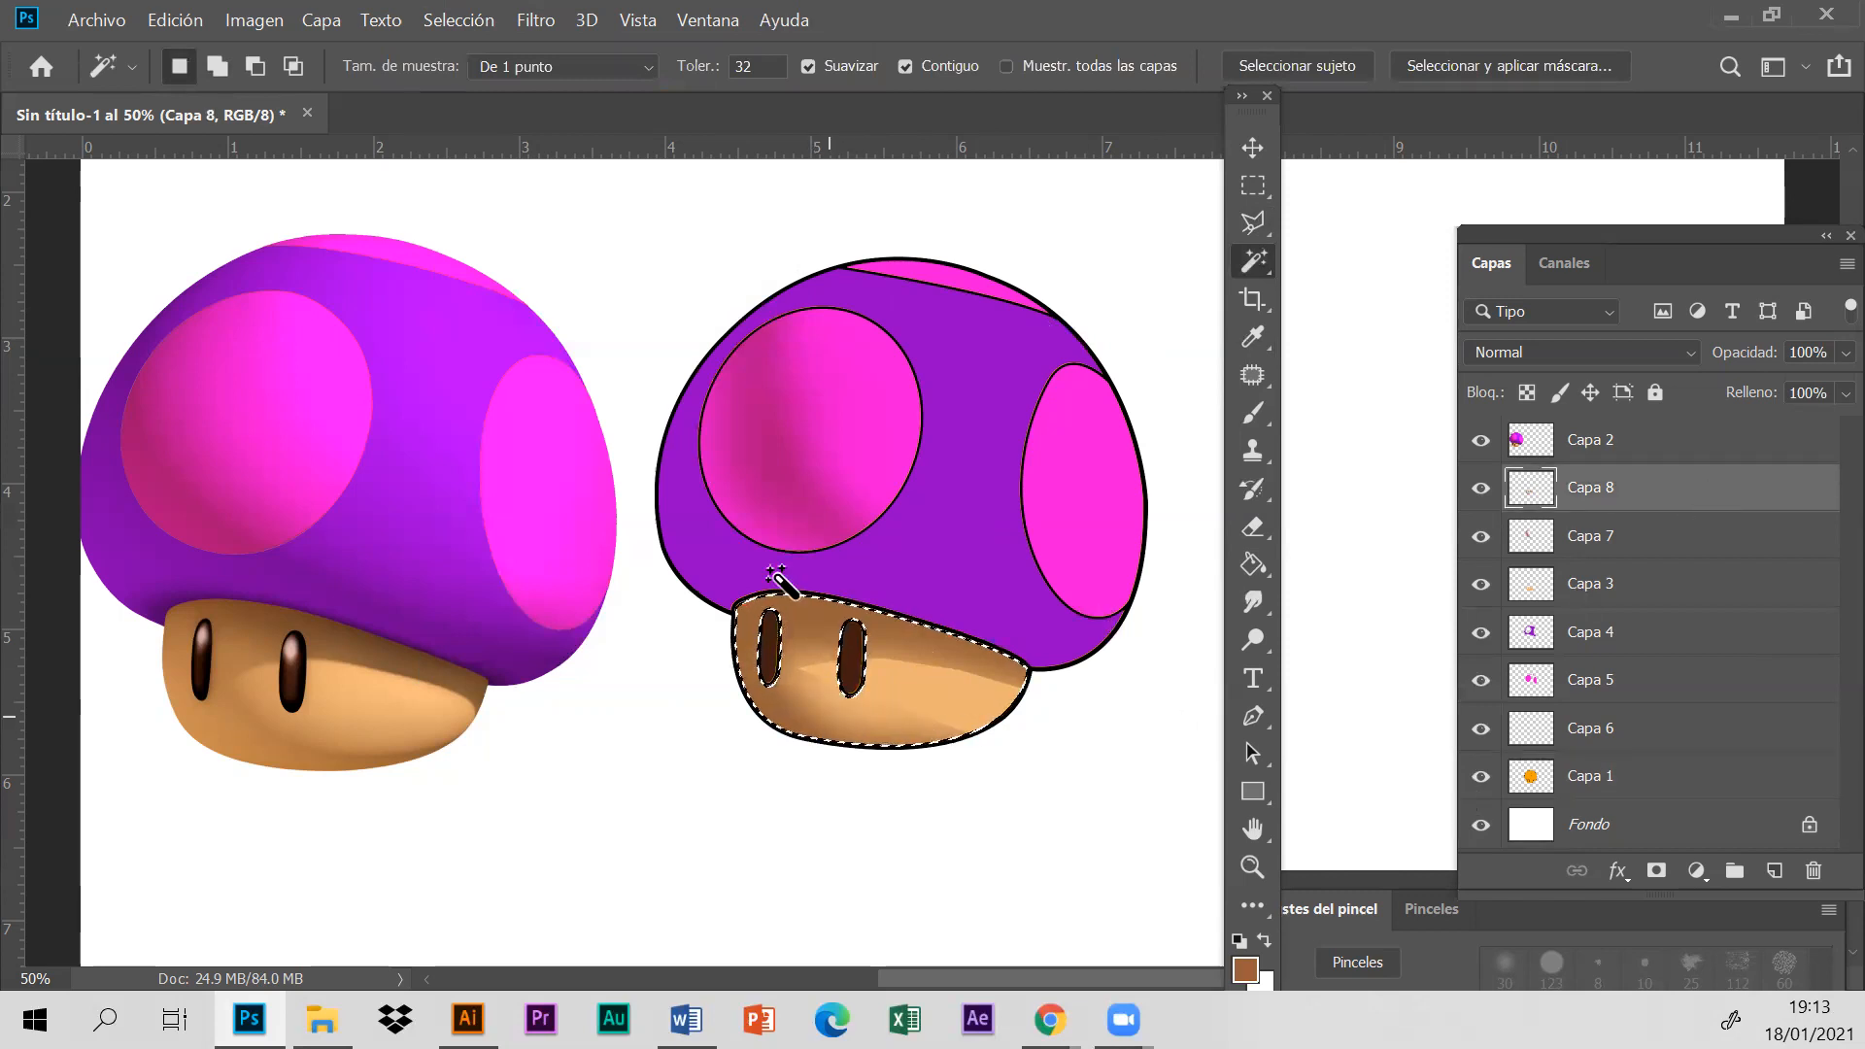
- Apply a Gaussian blur with a 9.2 px radius to the stem shading on Capa 8 and clear the selection
{"action": "left_click", "coordinate": [537, 18]}
{"action": "mouse_move", "coordinate": [598, 332]}
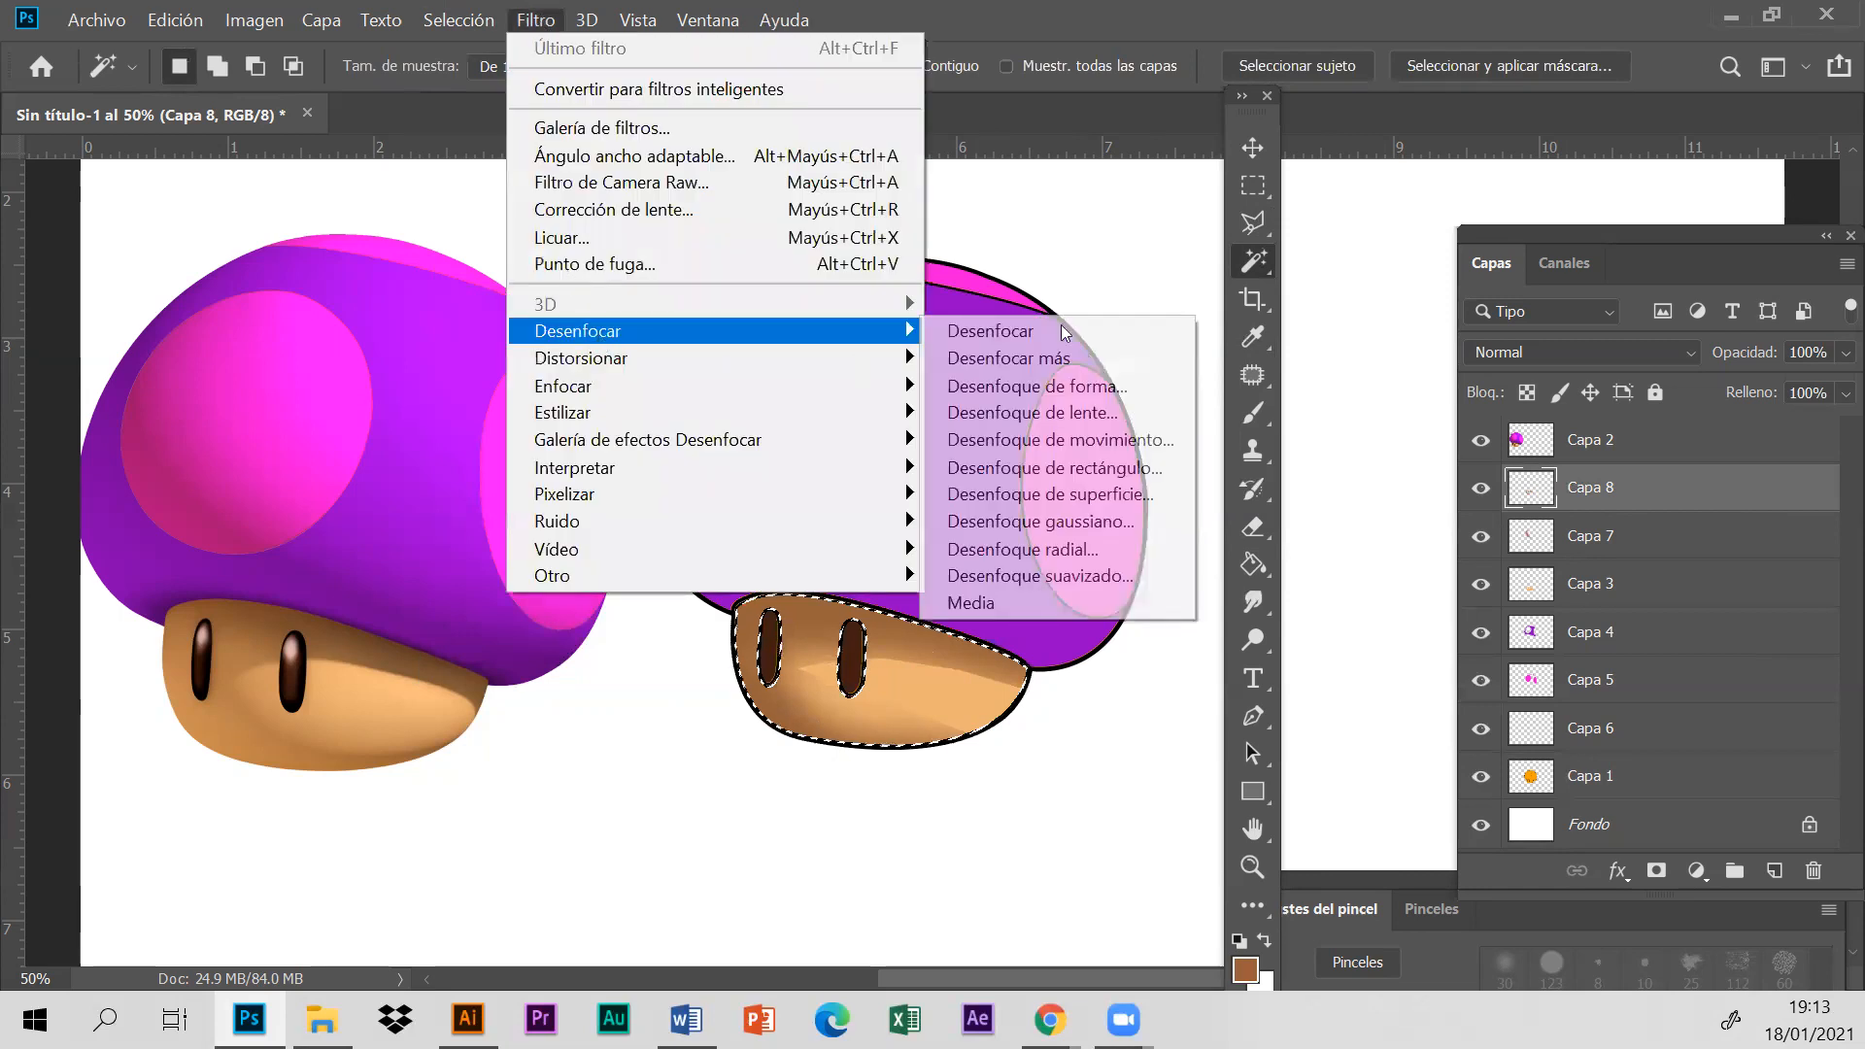
{"action": "left_click", "coordinate": [1088, 521]}
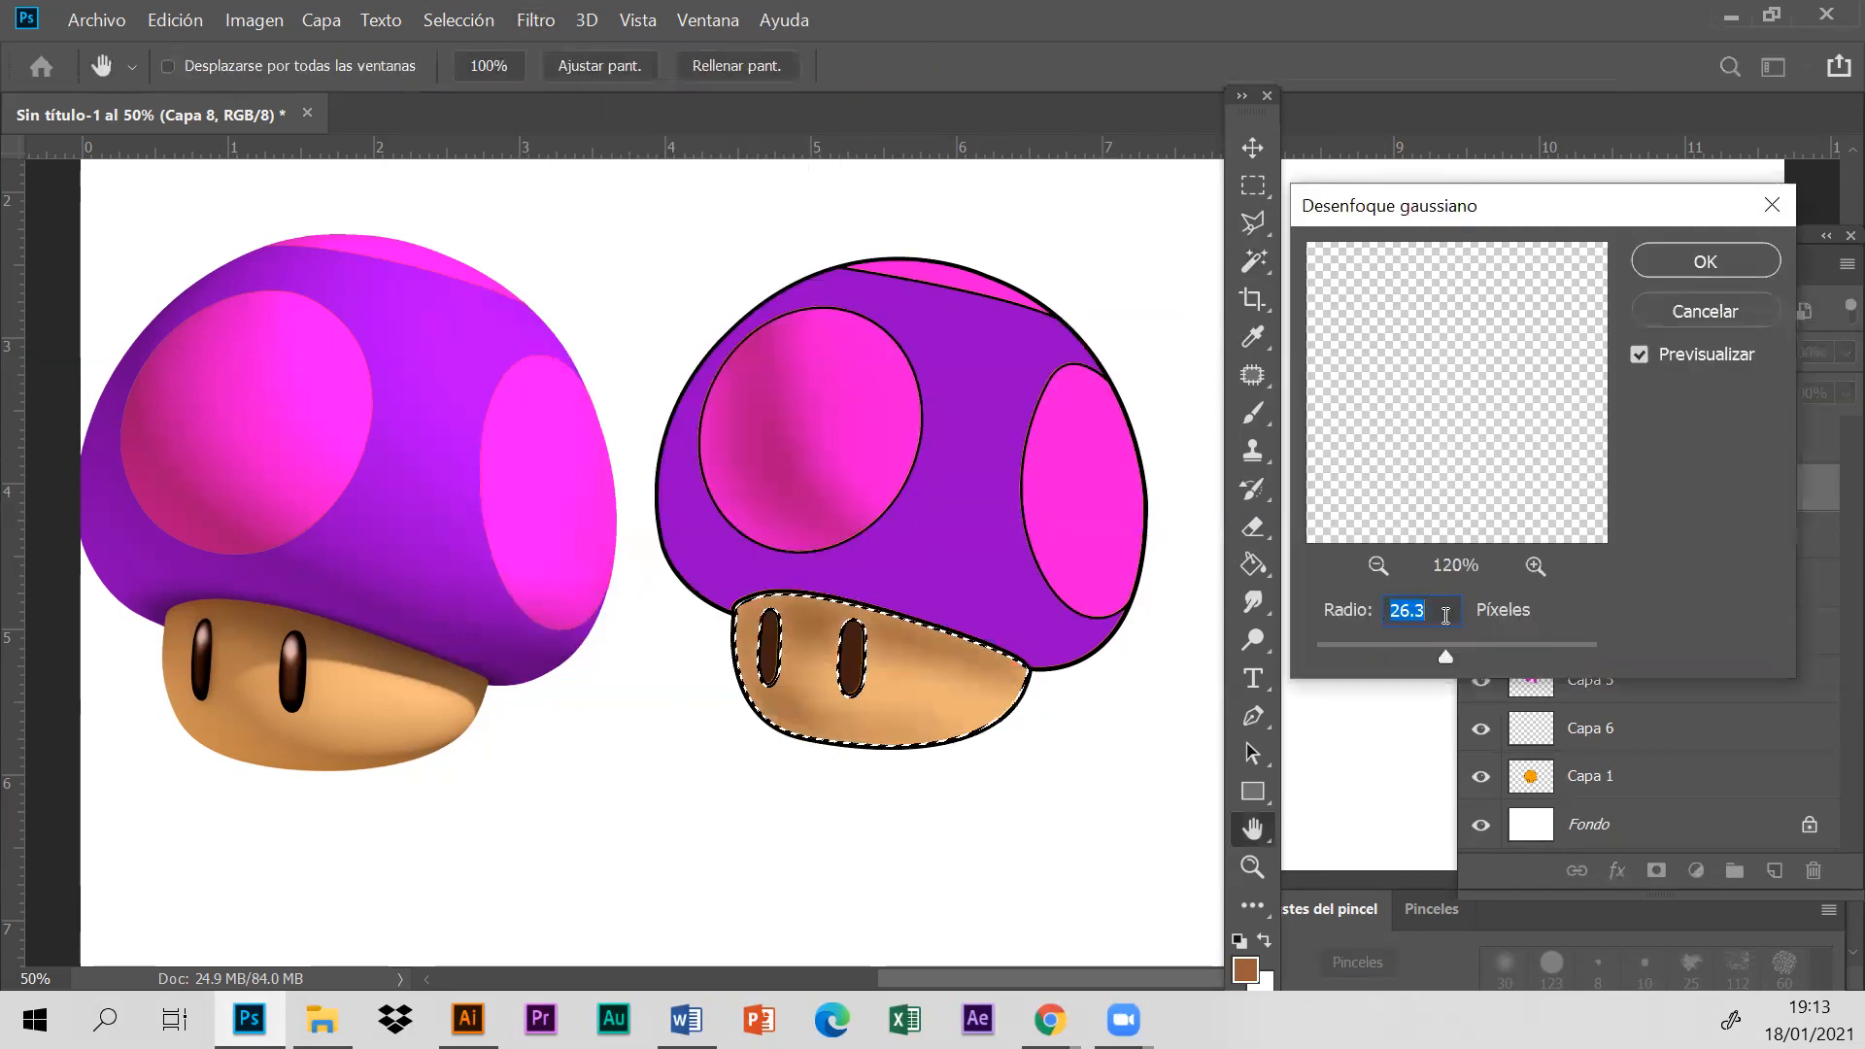
{"action": "left_click_drag", "start_coordinate": [1342, 645], "coordinate": [1423, 657]}
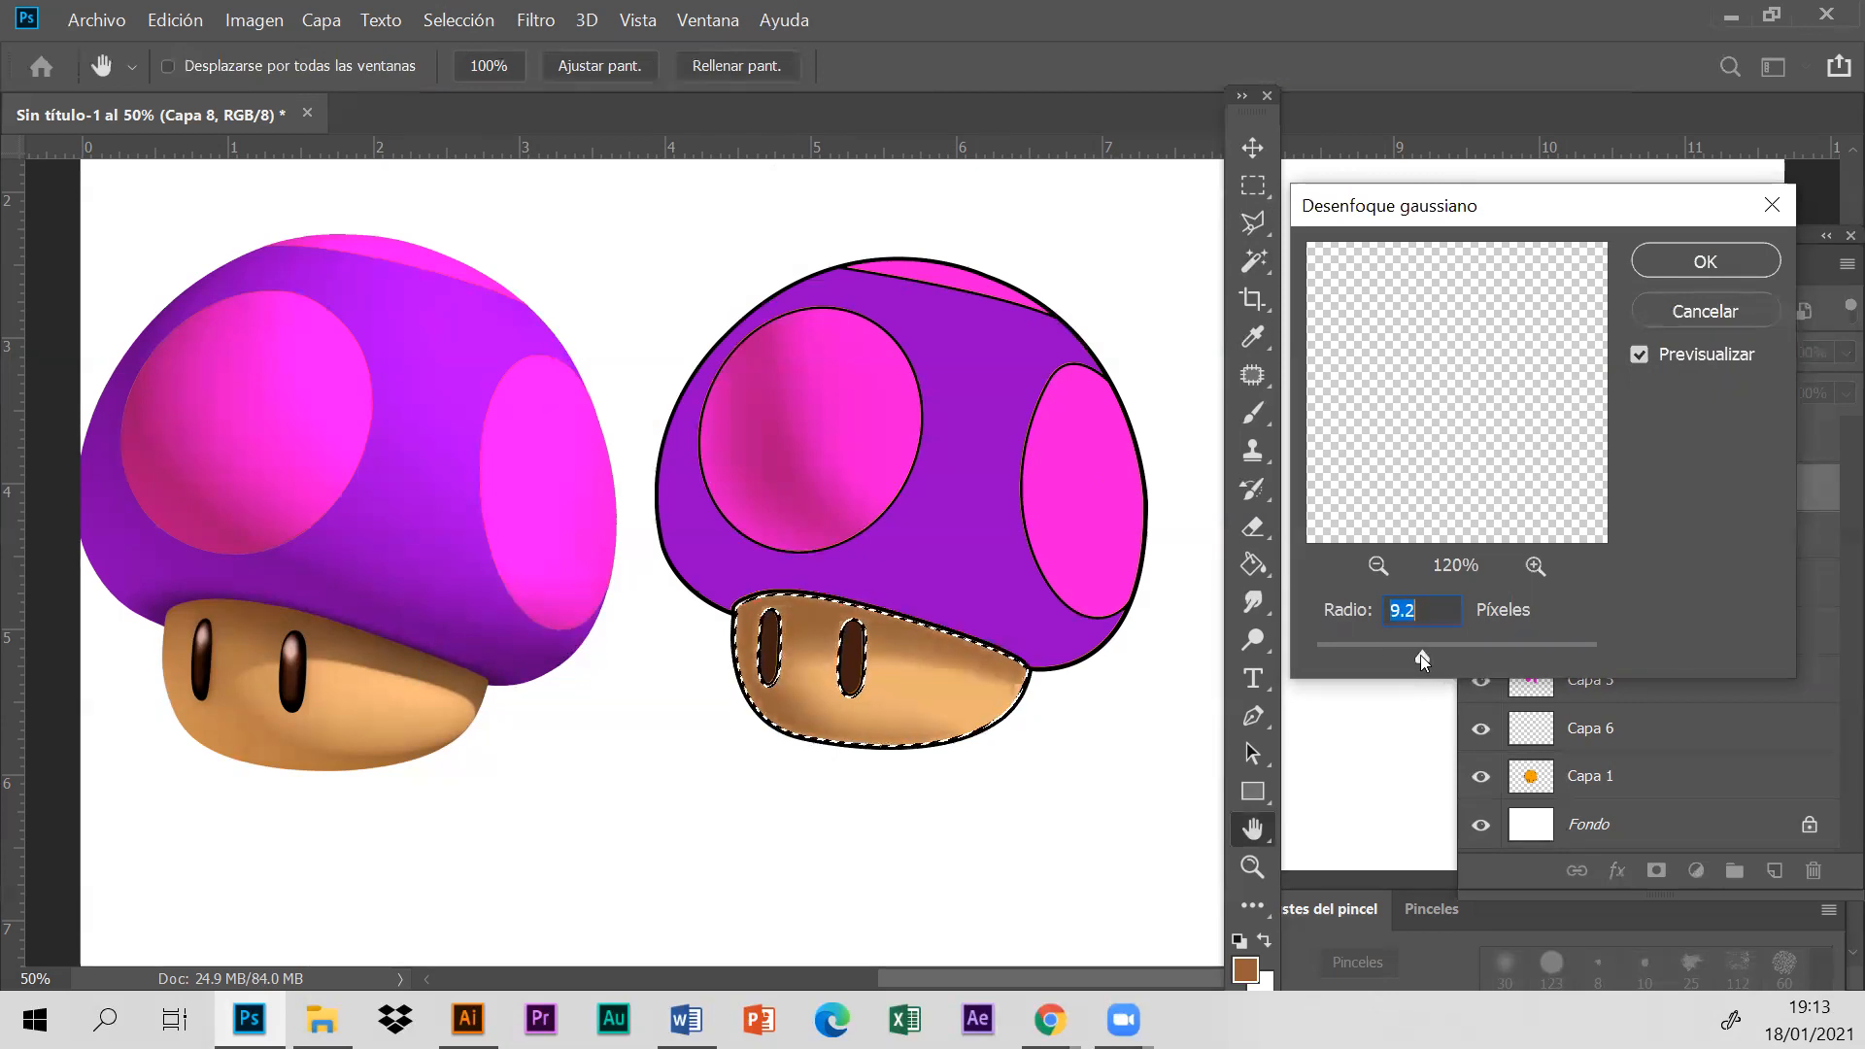
{"action": "left_click", "coordinate": [1707, 260]}
{"action": "left_click", "coordinate": [443, 28]}
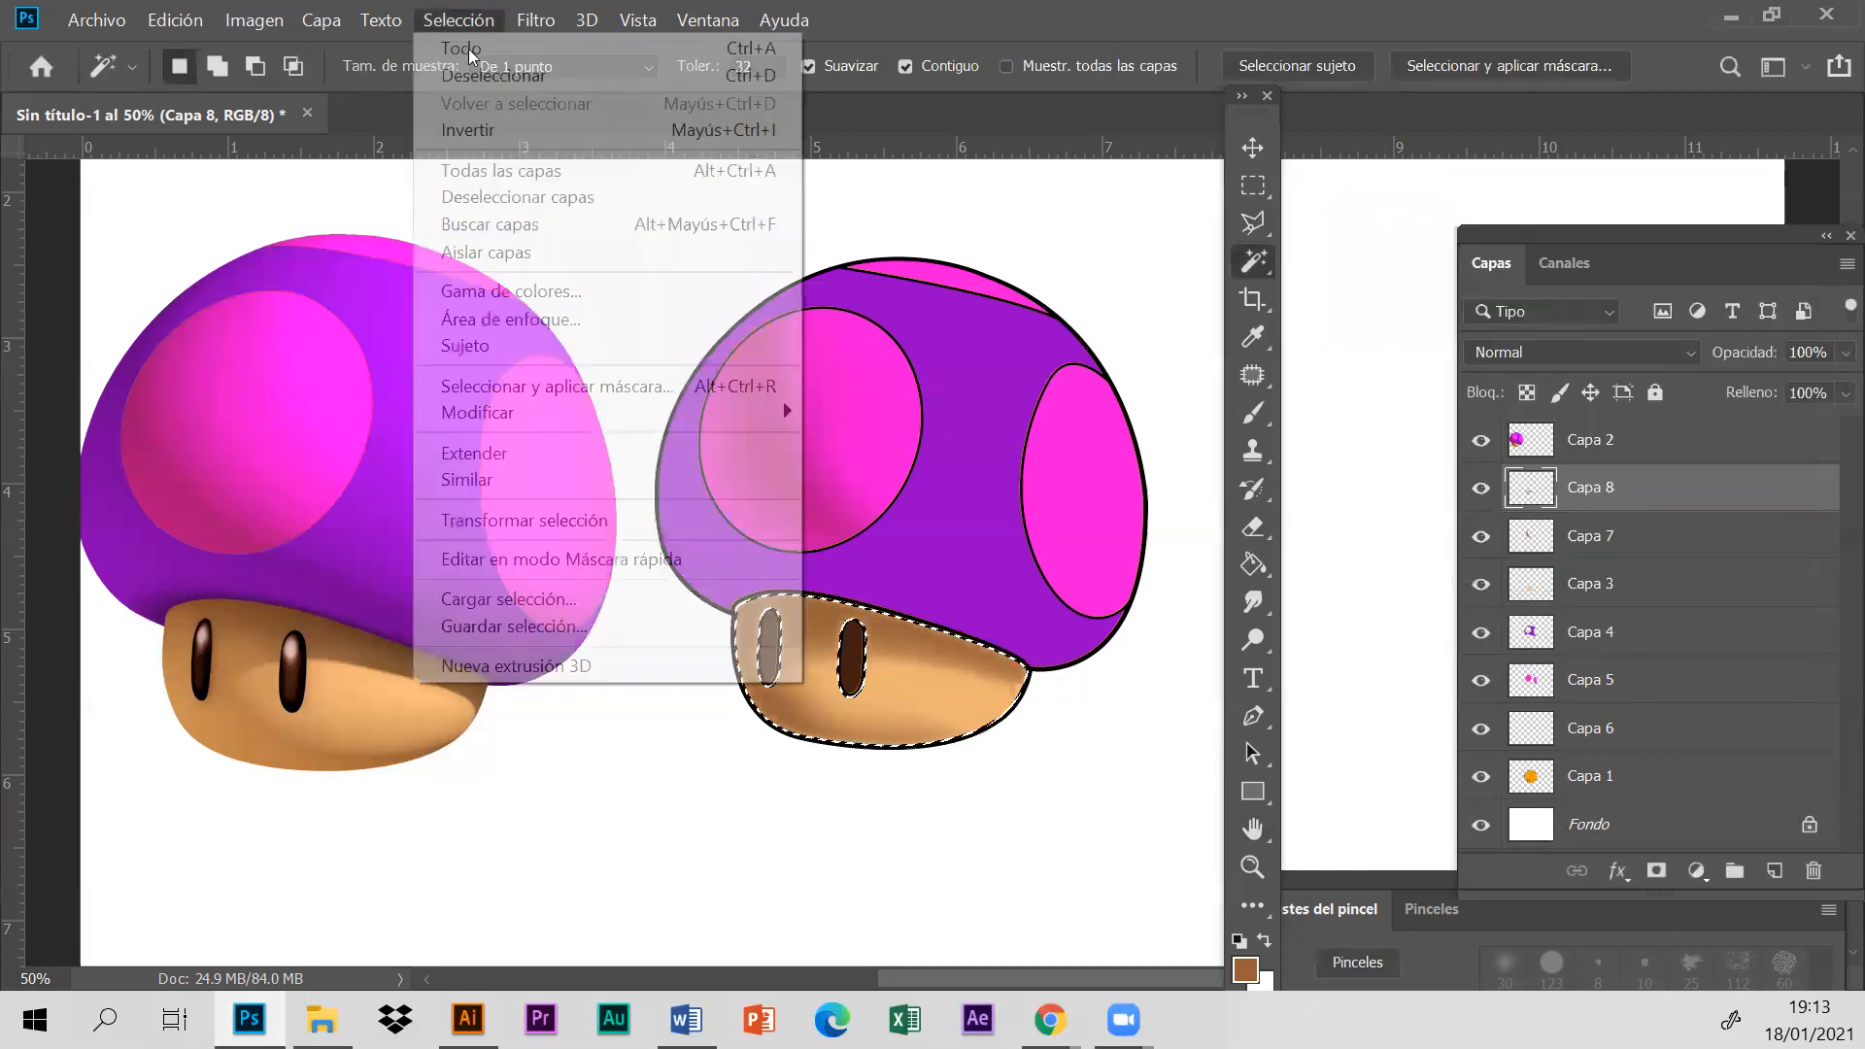
{"action": "left_click", "coordinate": [486, 71]}
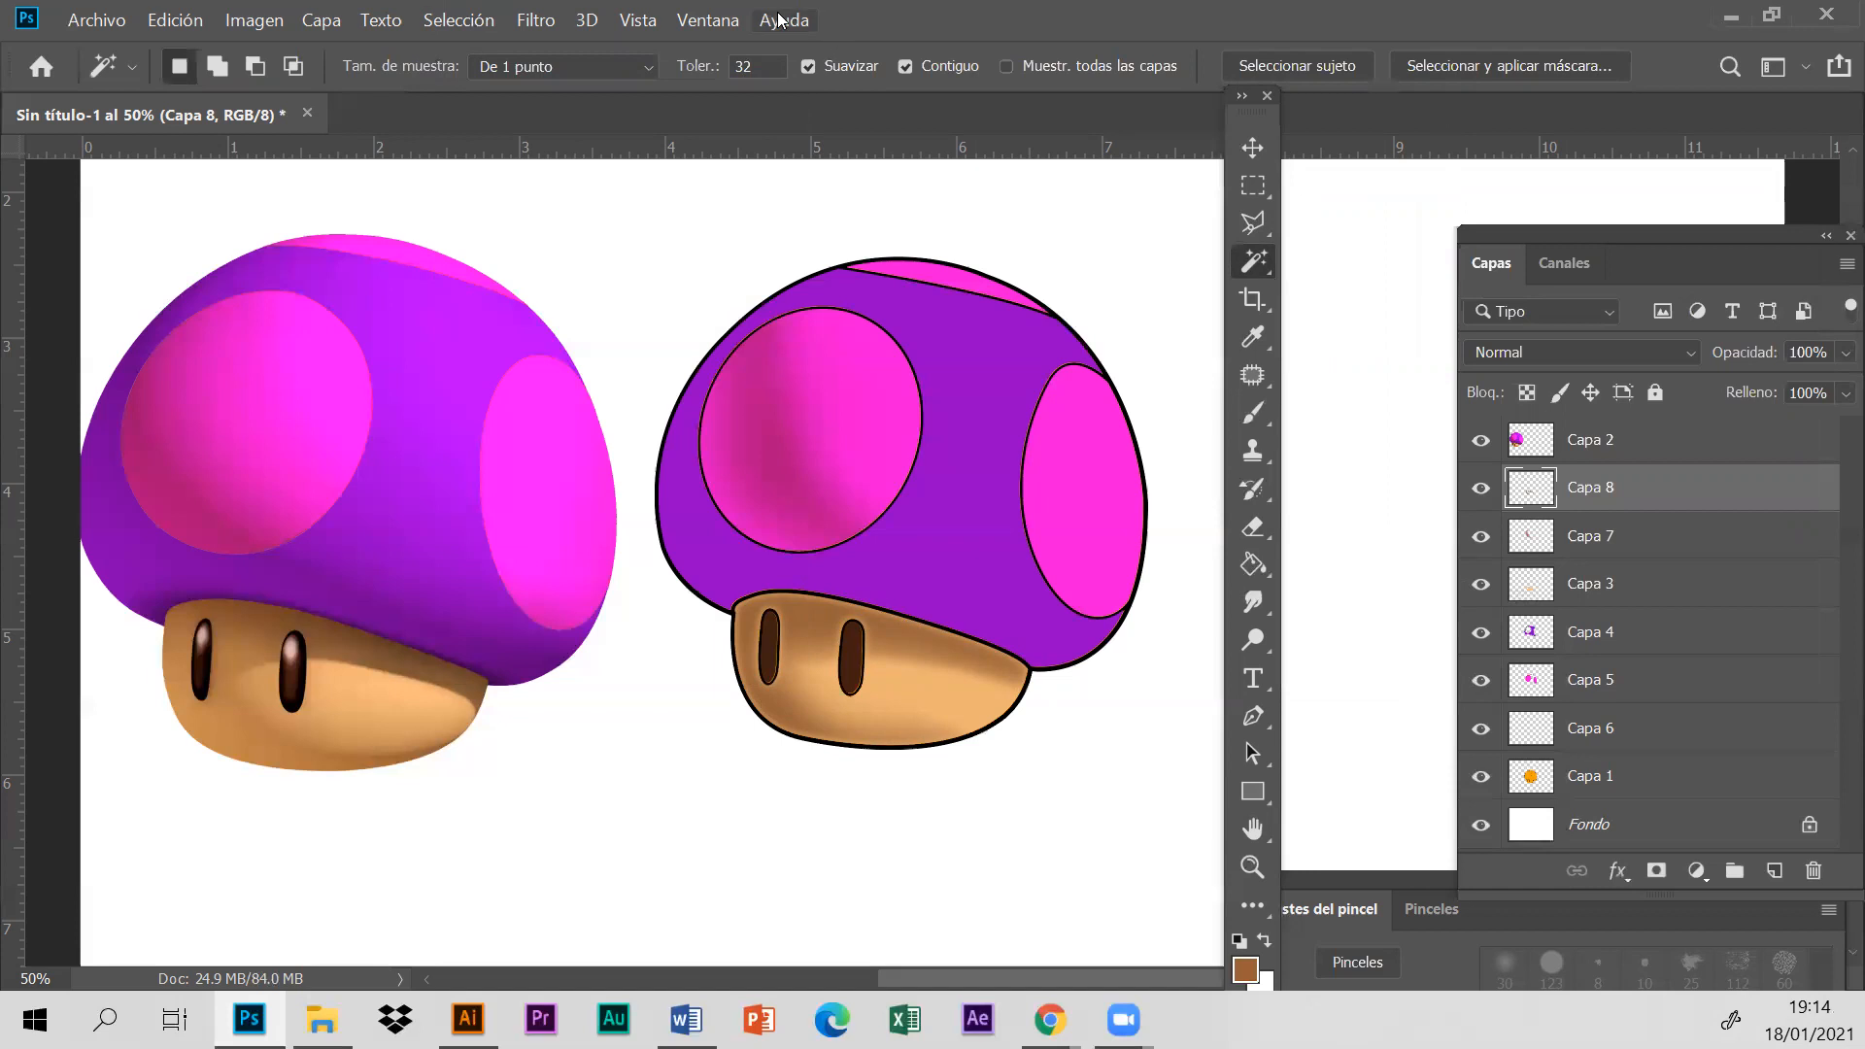
- Toggle the visibility of Capa 8 and Capa 7 repeatedly to compare the mushroom with and without shading, ending with both hidden
{"action": "left_click", "coordinate": [1480, 488]}
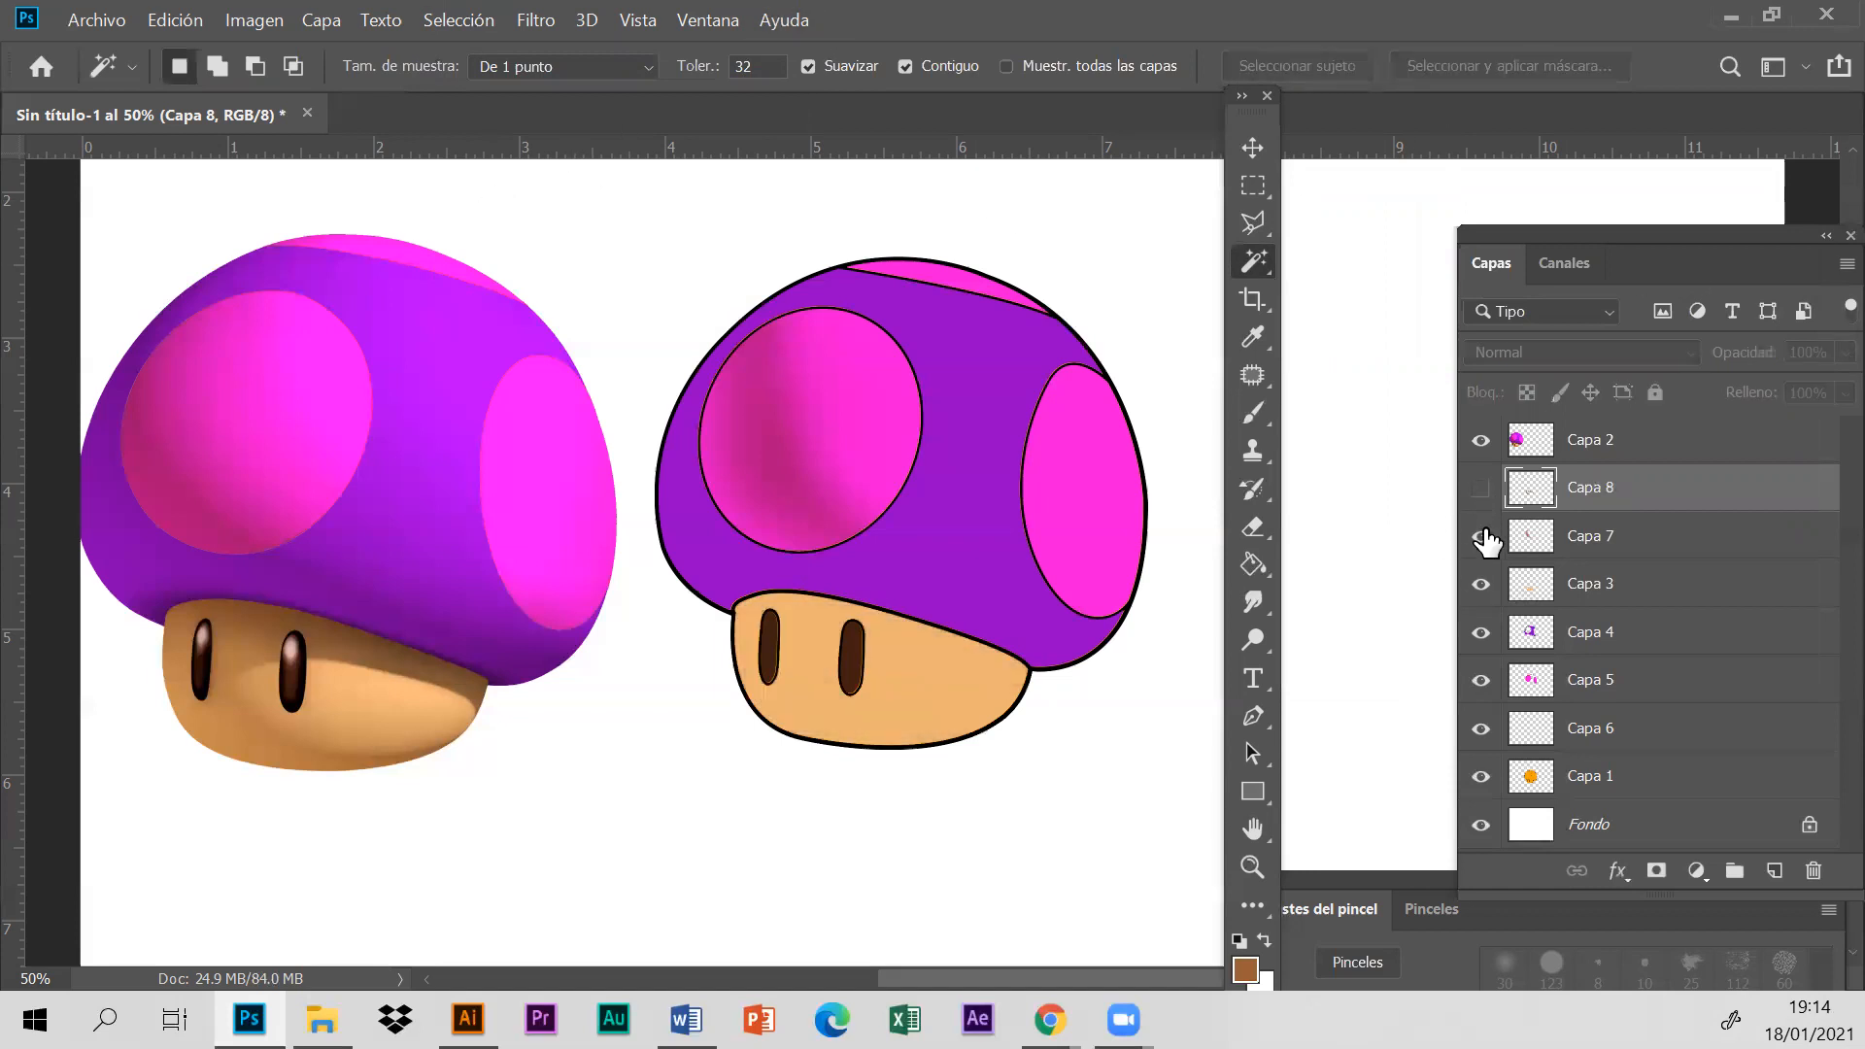
{"action": "left_click", "coordinate": [1483, 539]}
{"action": "left_click", "coordinate": [1481, 534]}
{"action": "left_click", "coordinate": [1480, 487]}
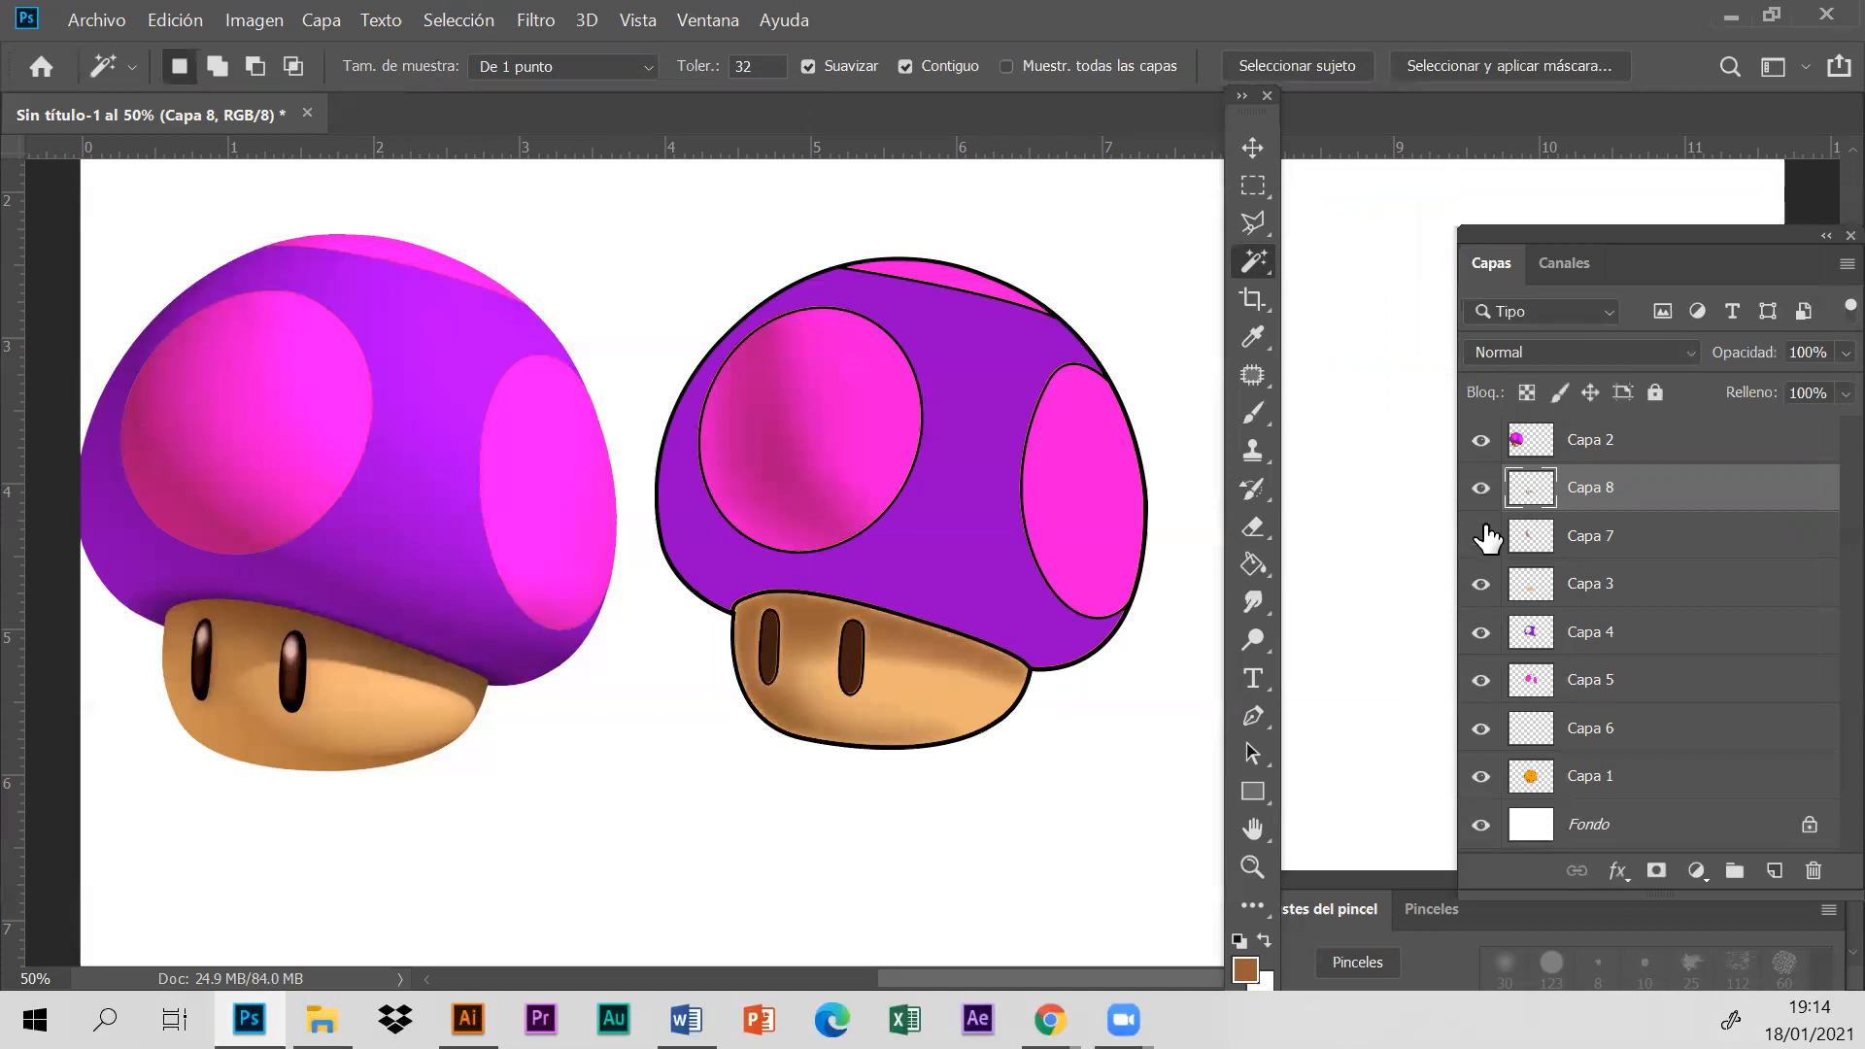
{"action": "left_click", "coordinate": [1482, 533]}
{"action": "left_click_drag", "start_coordinate": [1481, 503], "coordinate": [1487, 549]}
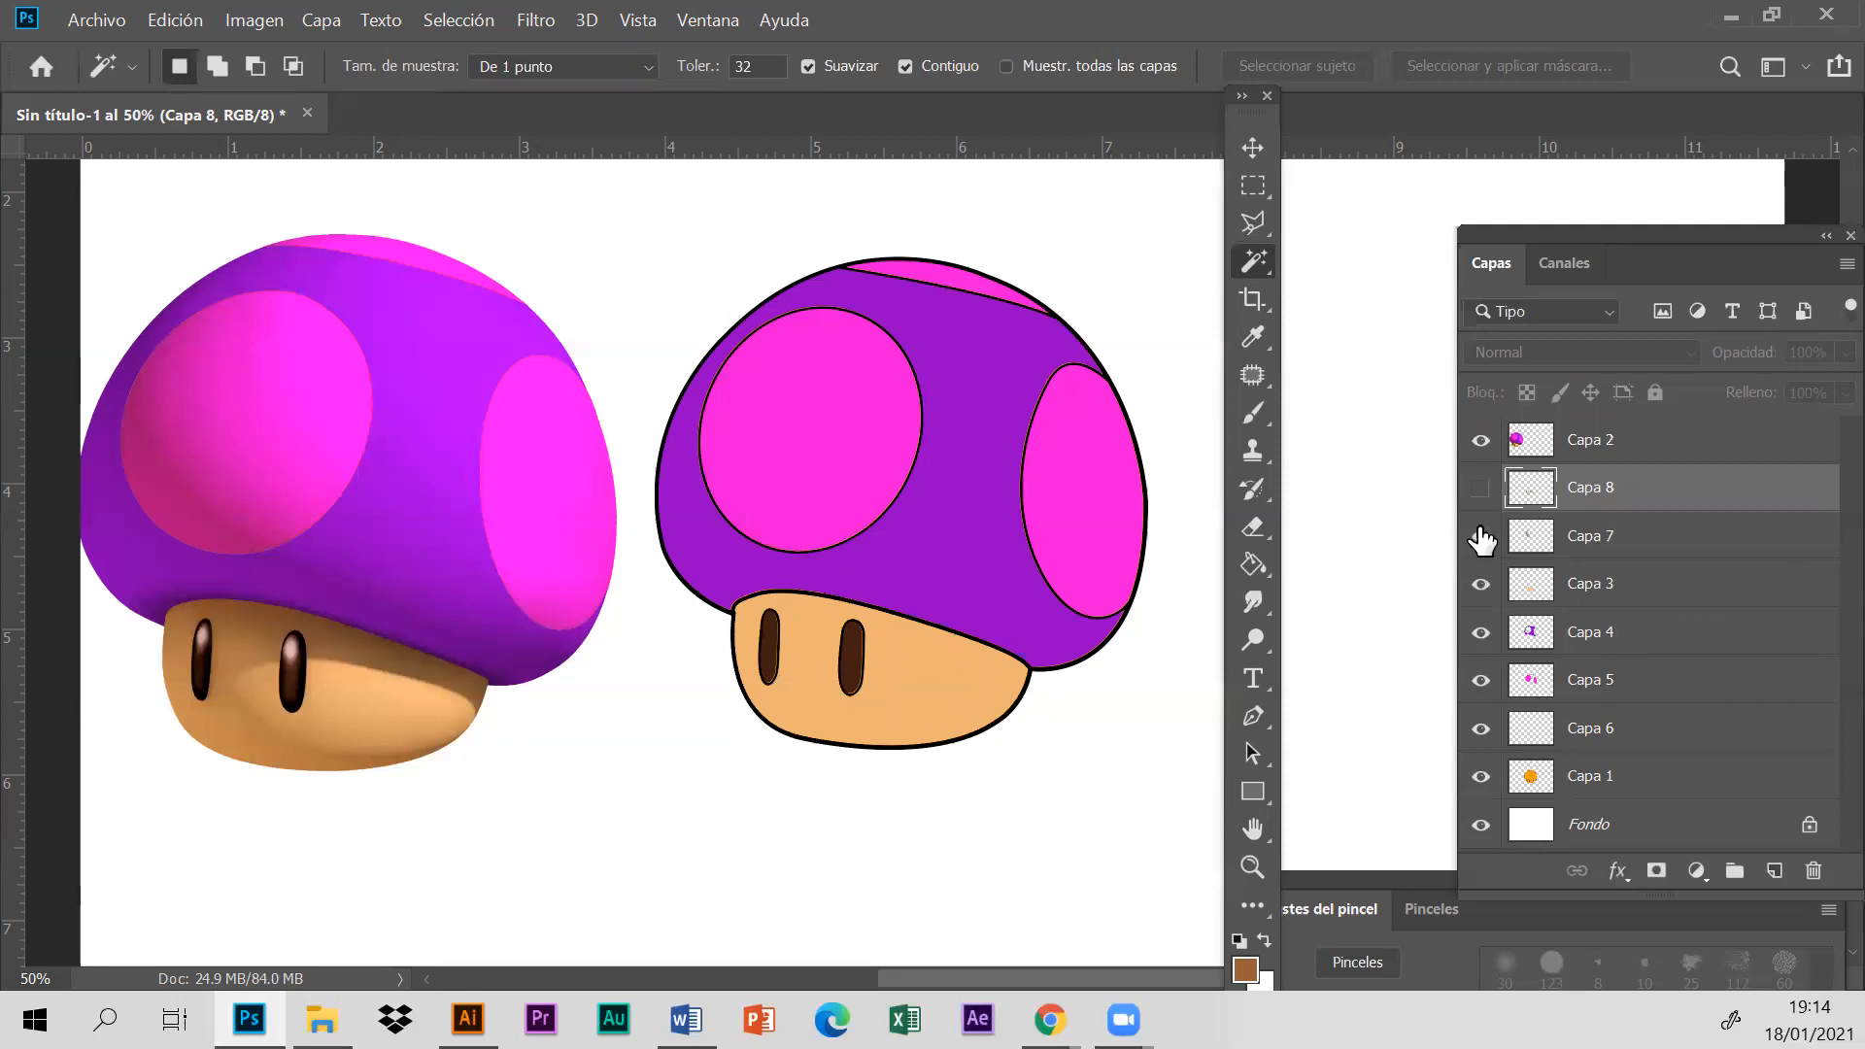
{"action": "left_click", "coordinate": [1481, 487]}
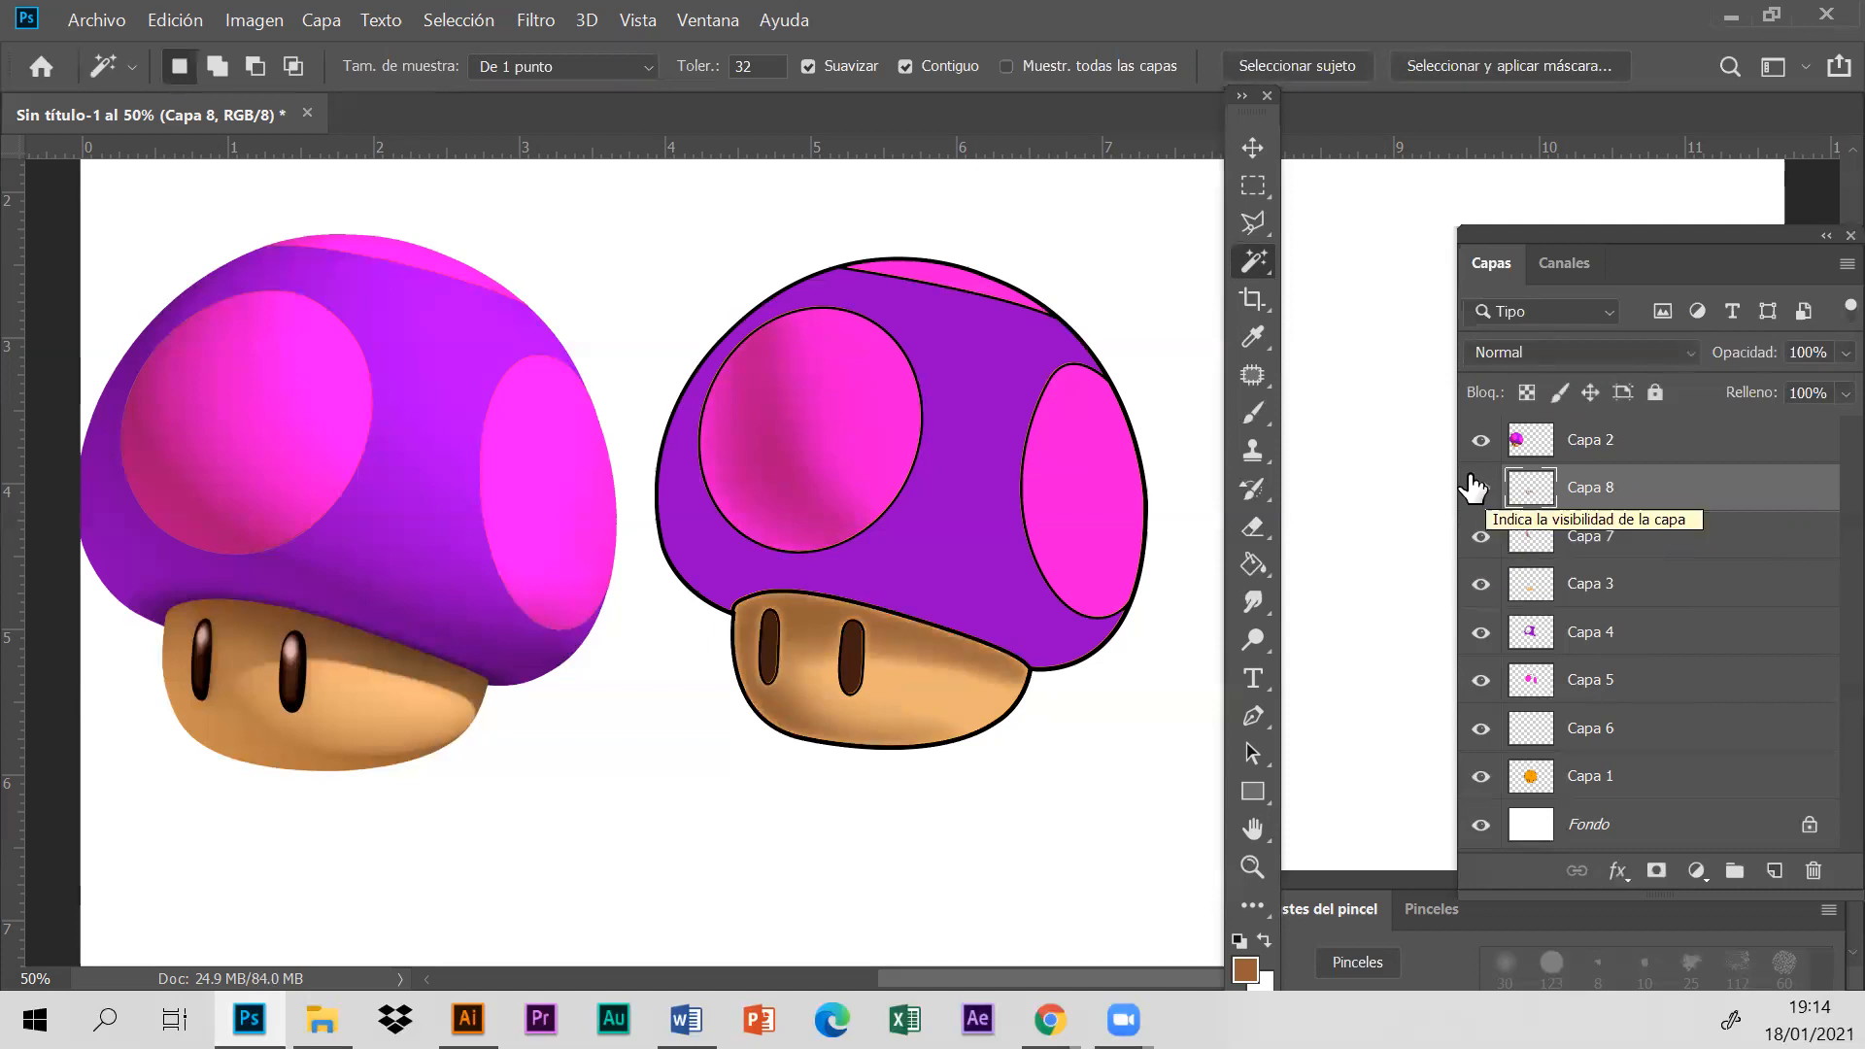
{"action": "left_click_drag", "start_coordinate": [1480, 489], "coordinate": [1480, 537]}
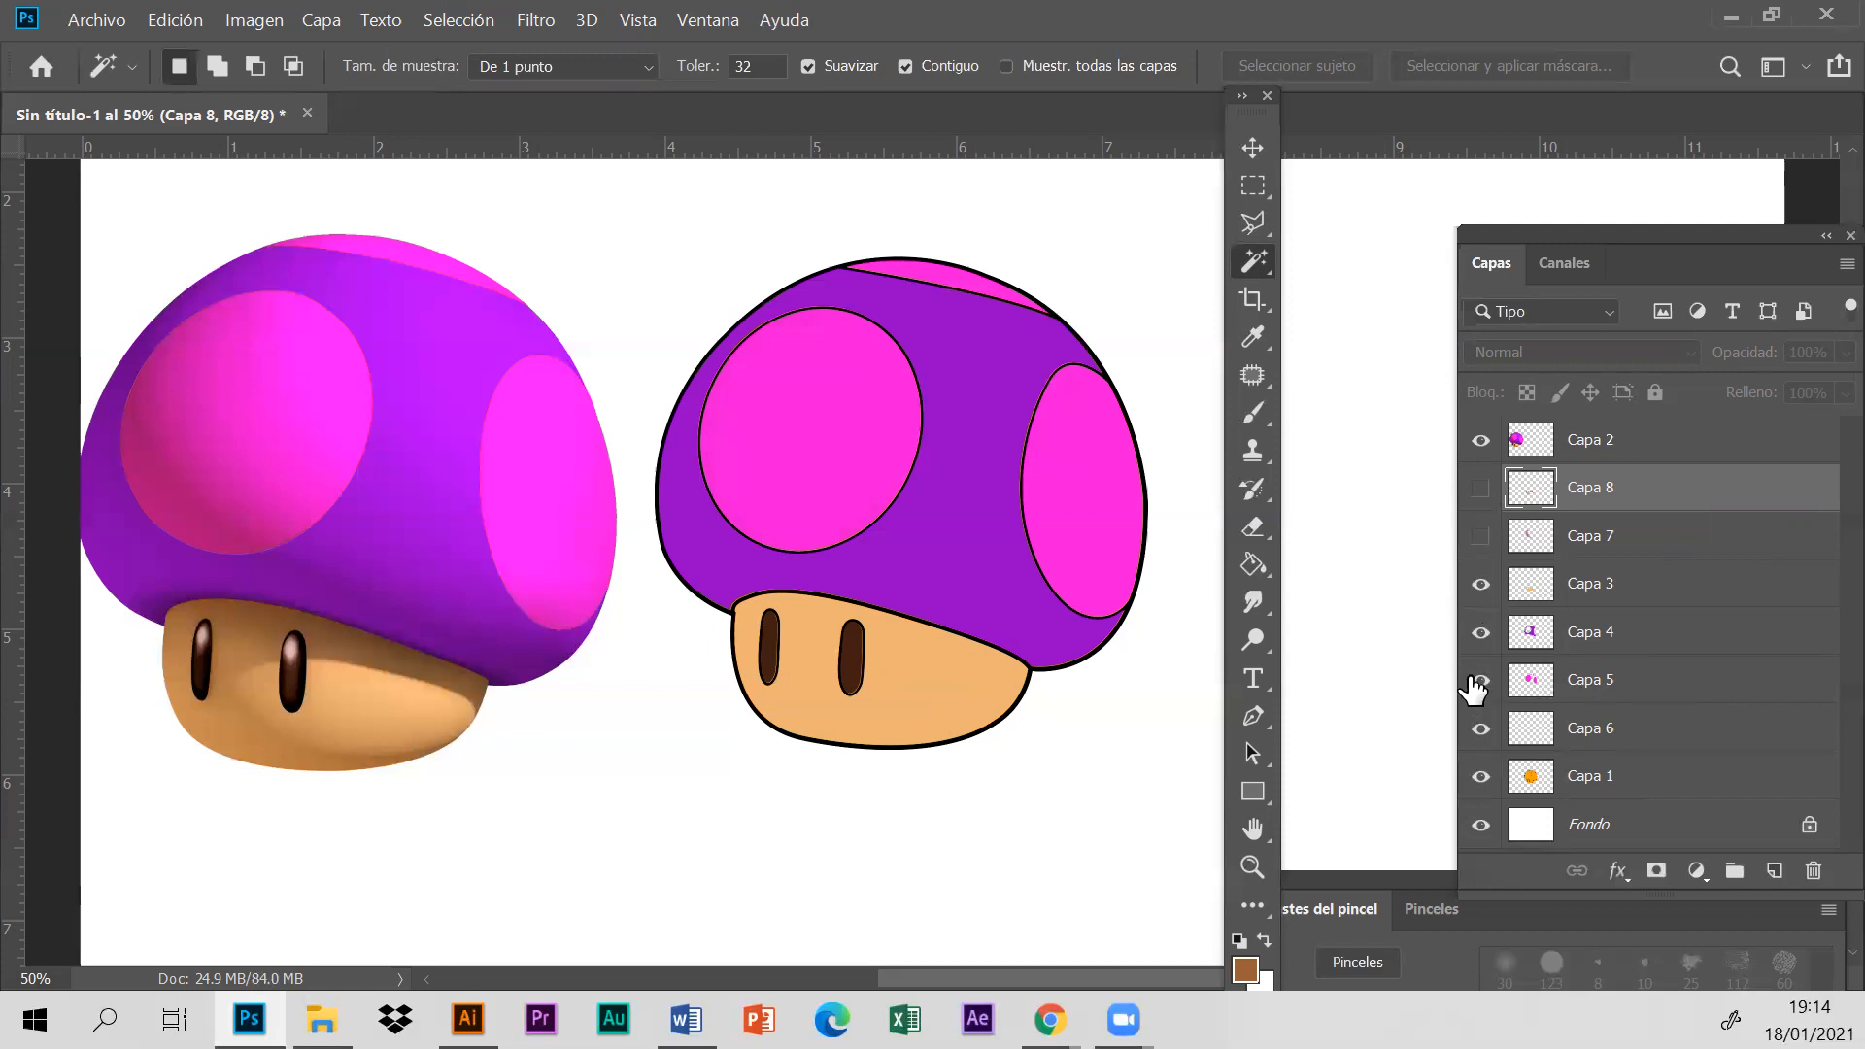
- Toggle the visibility of Capa 7 repeatedly to compare the large pink spot with and without its shading
{"action": "left_click", "coordinate": [1481, 540]}
{"action": "left_click", "coordinate": [1481, 540]}
{"action": "left_click", "coordinate": [1481, 539]}
{"action": "left_click", "coordinate": [1482, 537]}
{"action": "left_click", "coordinate": [1634, 540]}
{"action": "left_click", "coordinate": [1482, 540]}
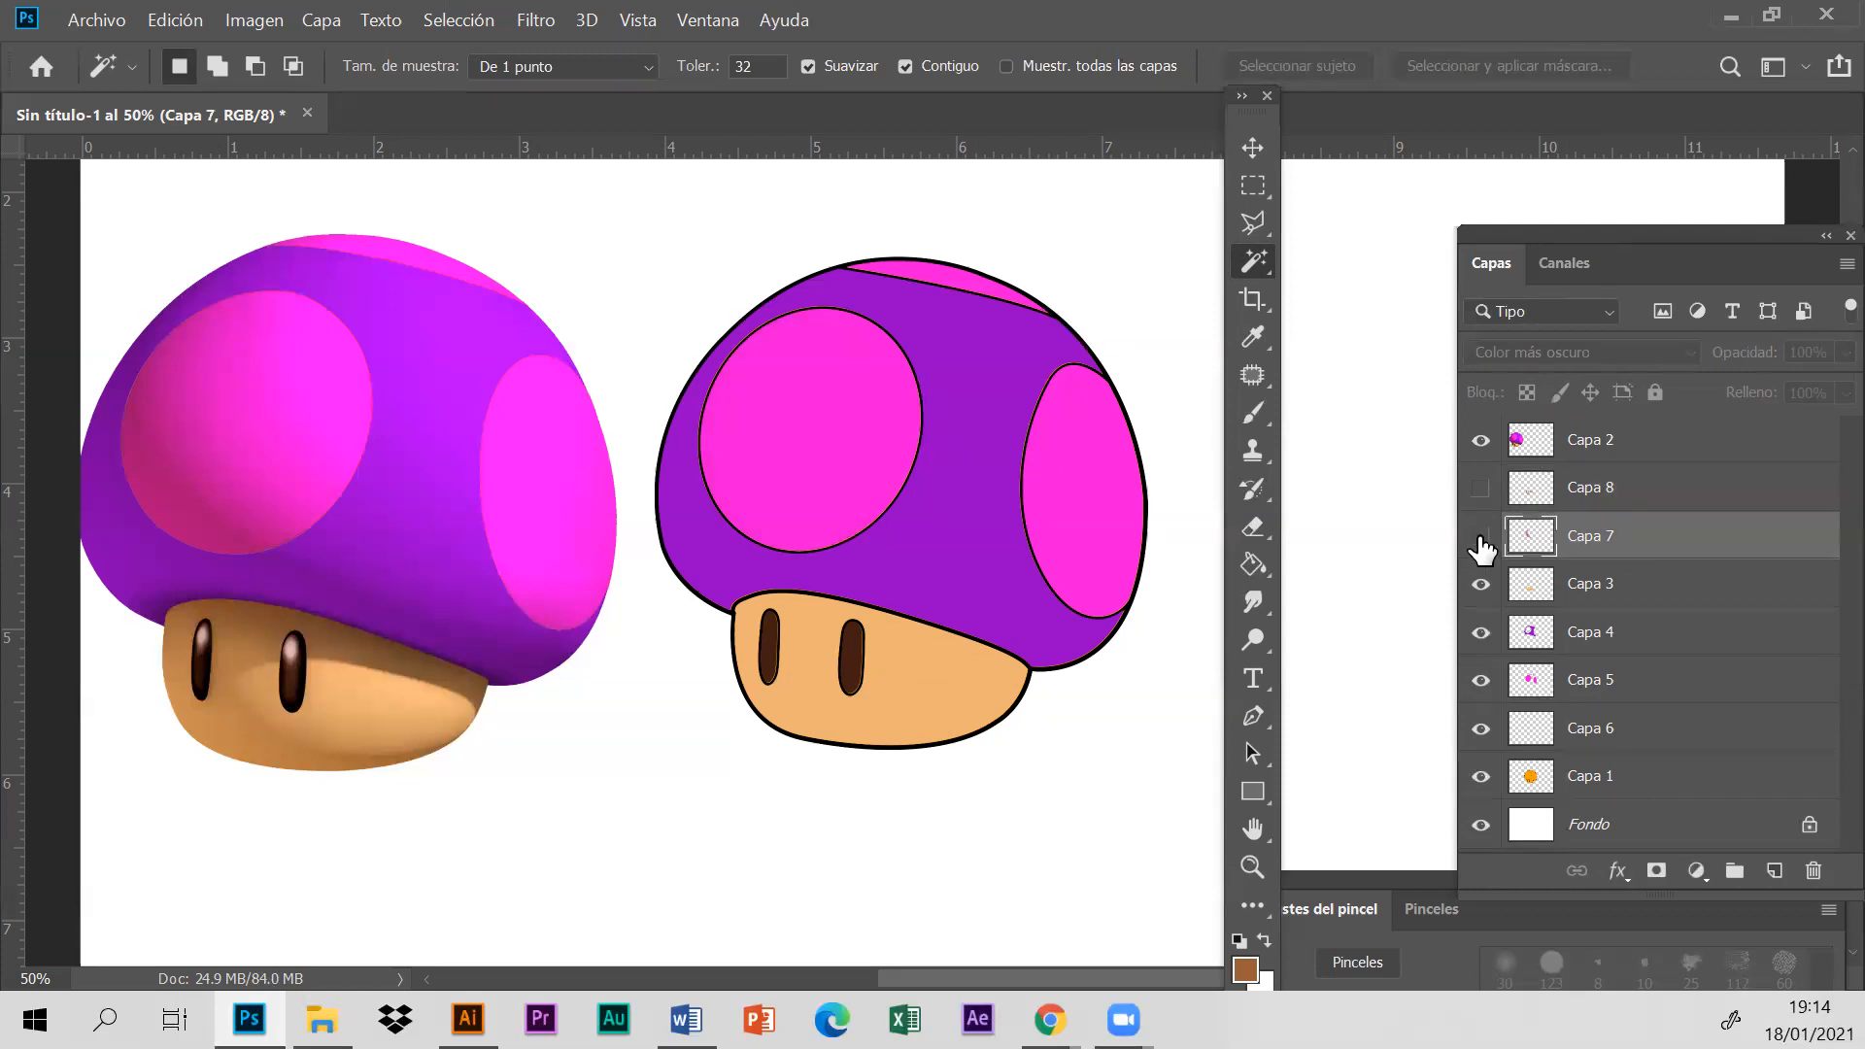
{"action": "left_click", "coordinate": [1481, 539]}
{"action": "left_click", "coordinate": [1481, 540]}
{"action": "left_click", "coordinate": [1482, 539]}
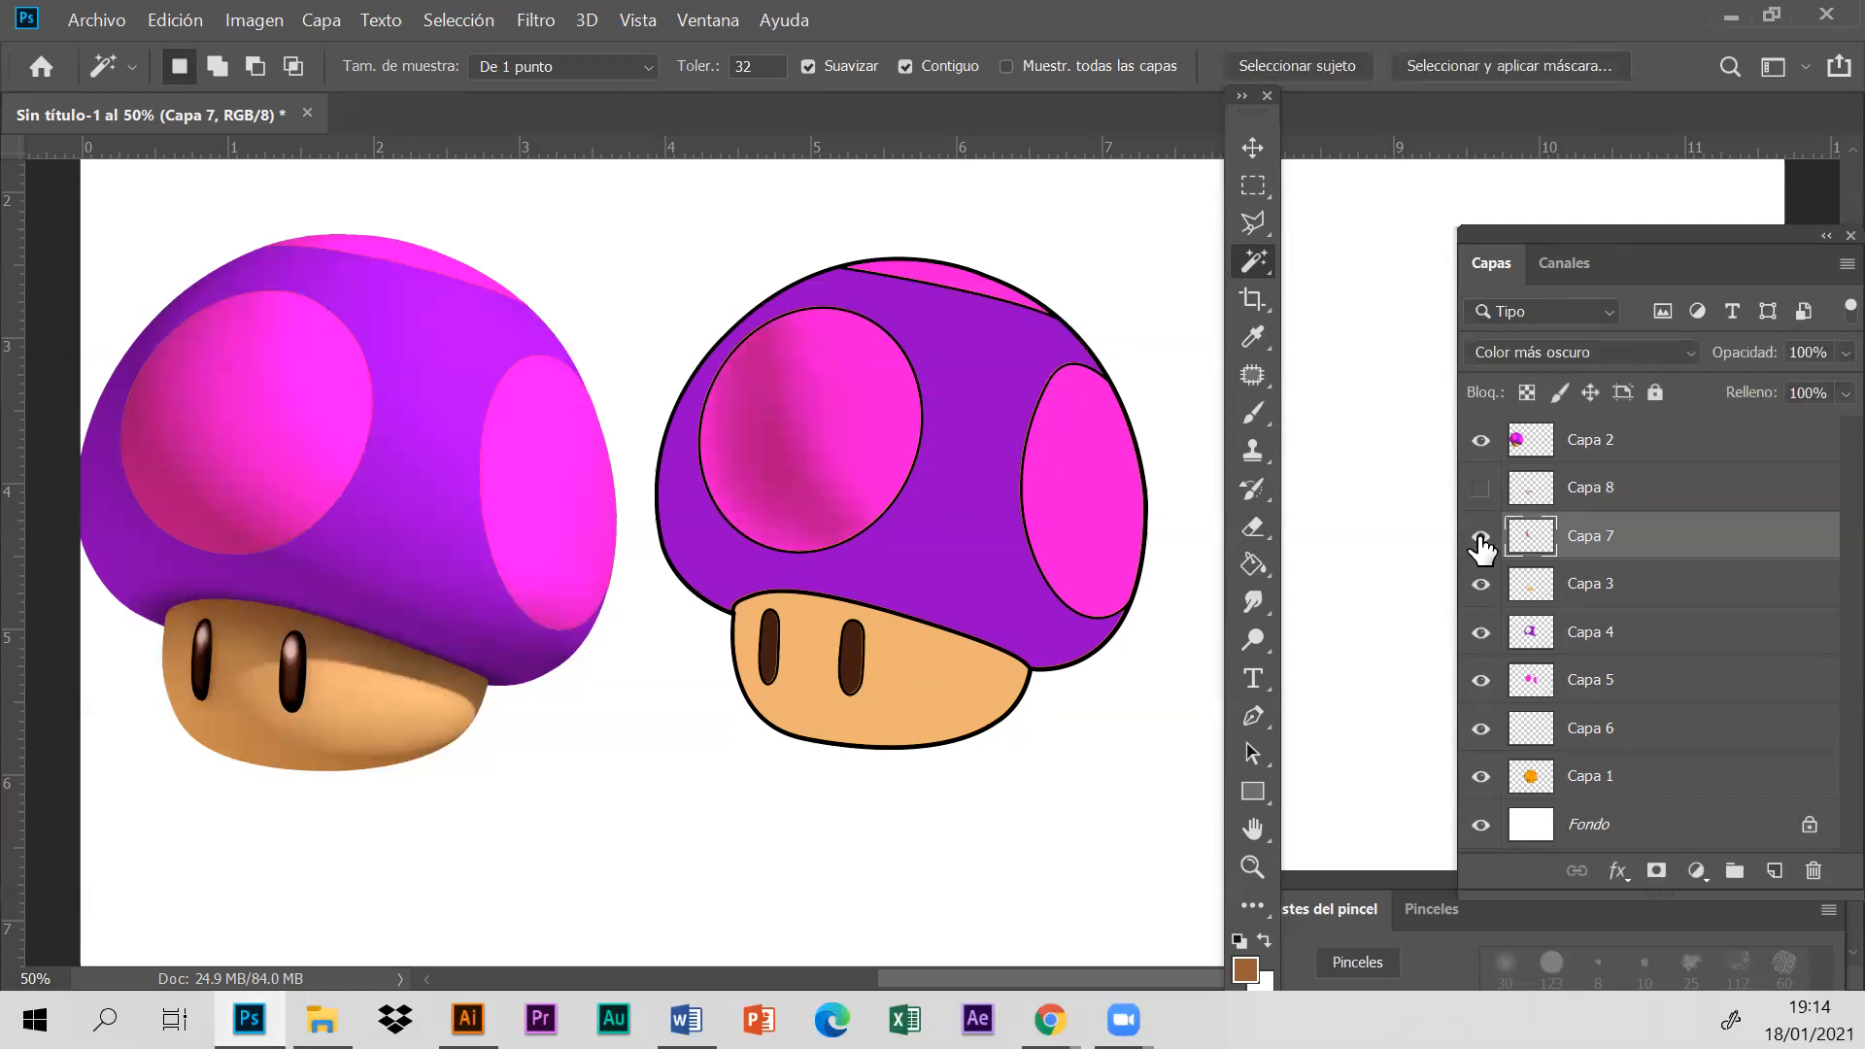
{"action": "left_click", "coordinate": [1481, 539]}
{"action": "left_click", "coordinate": [1481, 539]}
- Delete the old shading layers Capa 7 and Capa 8
{"action": "left_click", "coordinate": [1620, 777]}
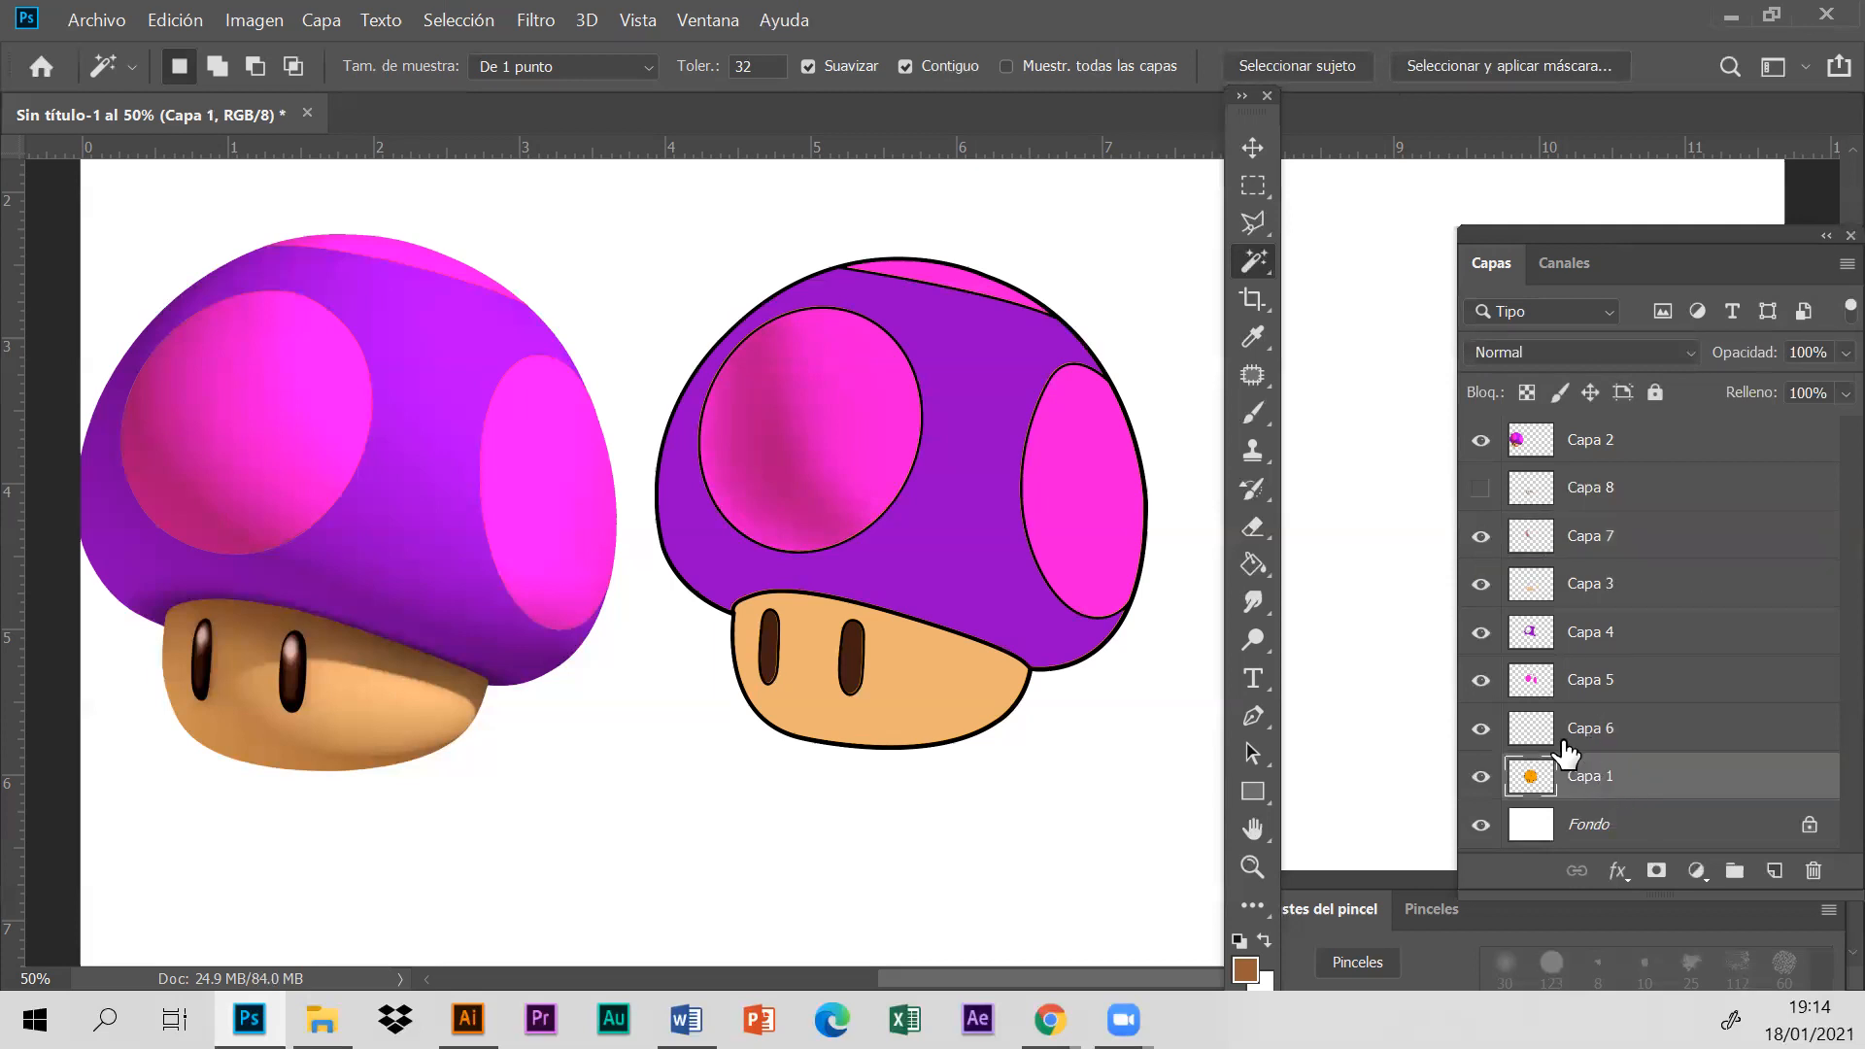
{"action": "left_click", "coordinate": [1650, 536]}
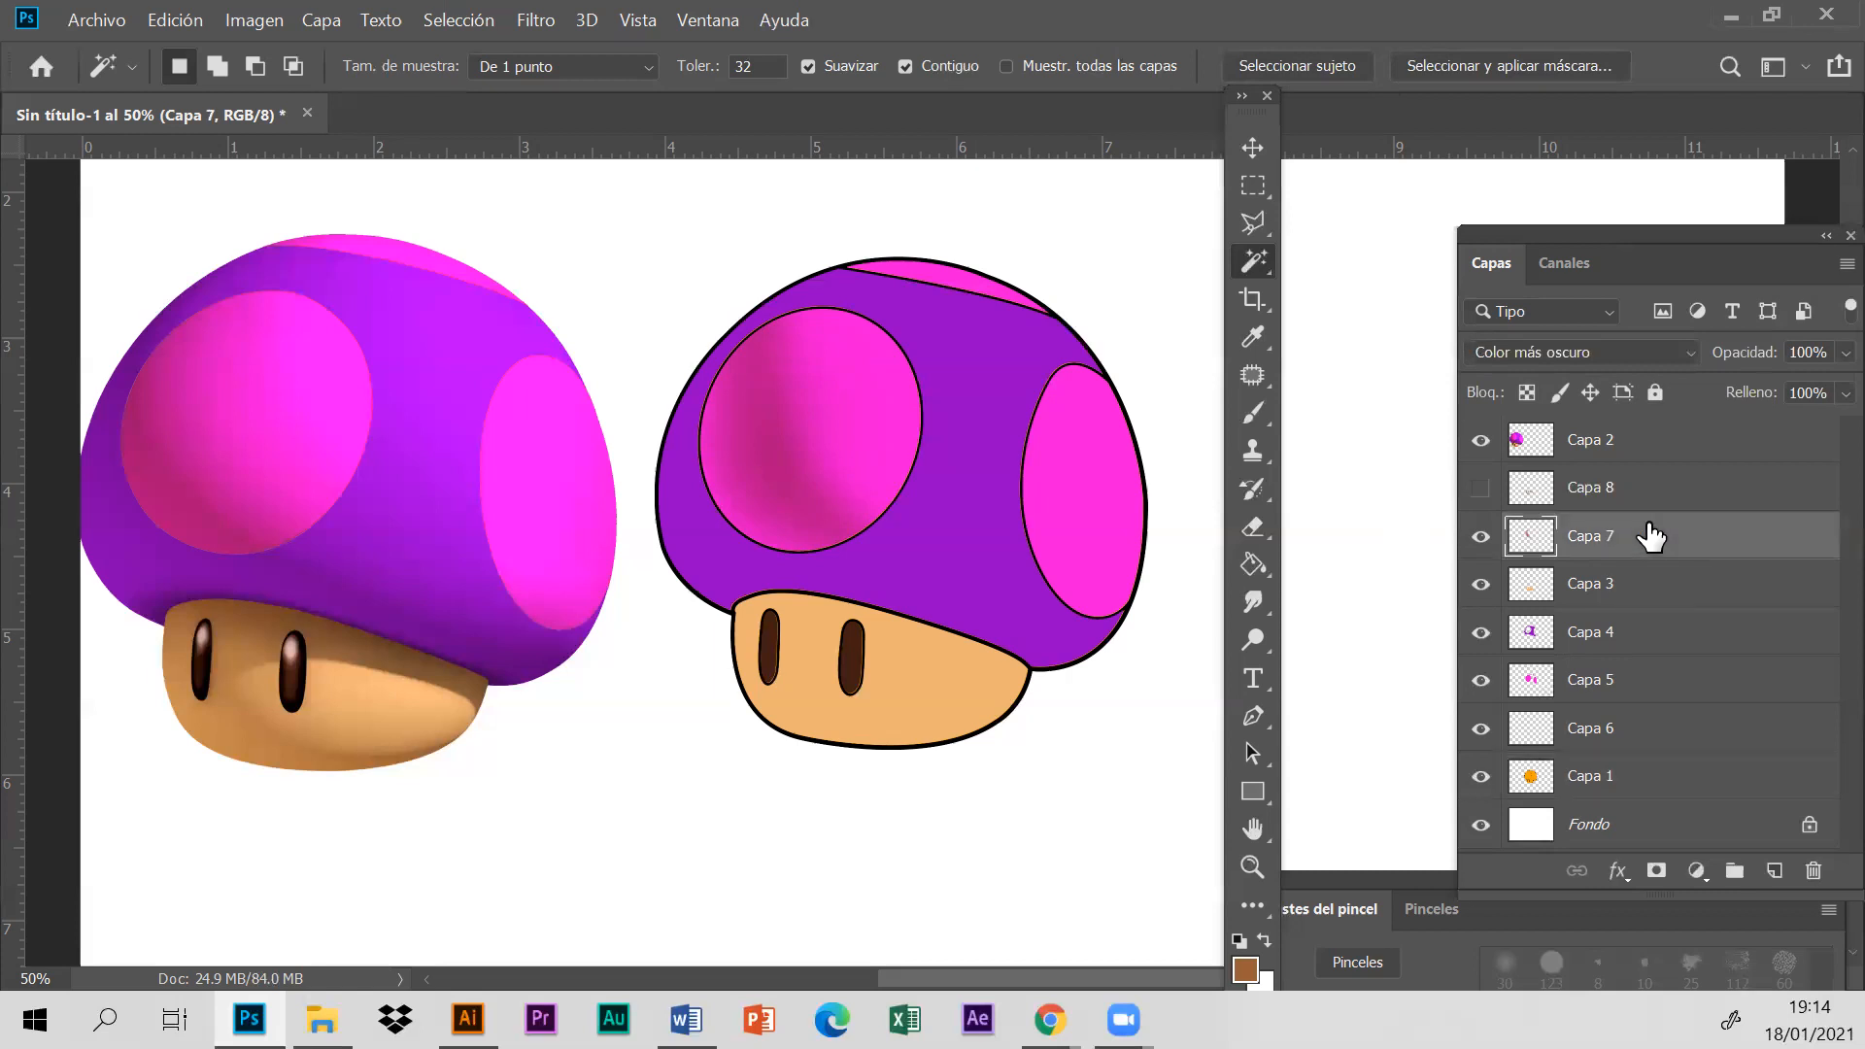
{"action": "key", "text": "Delete"}
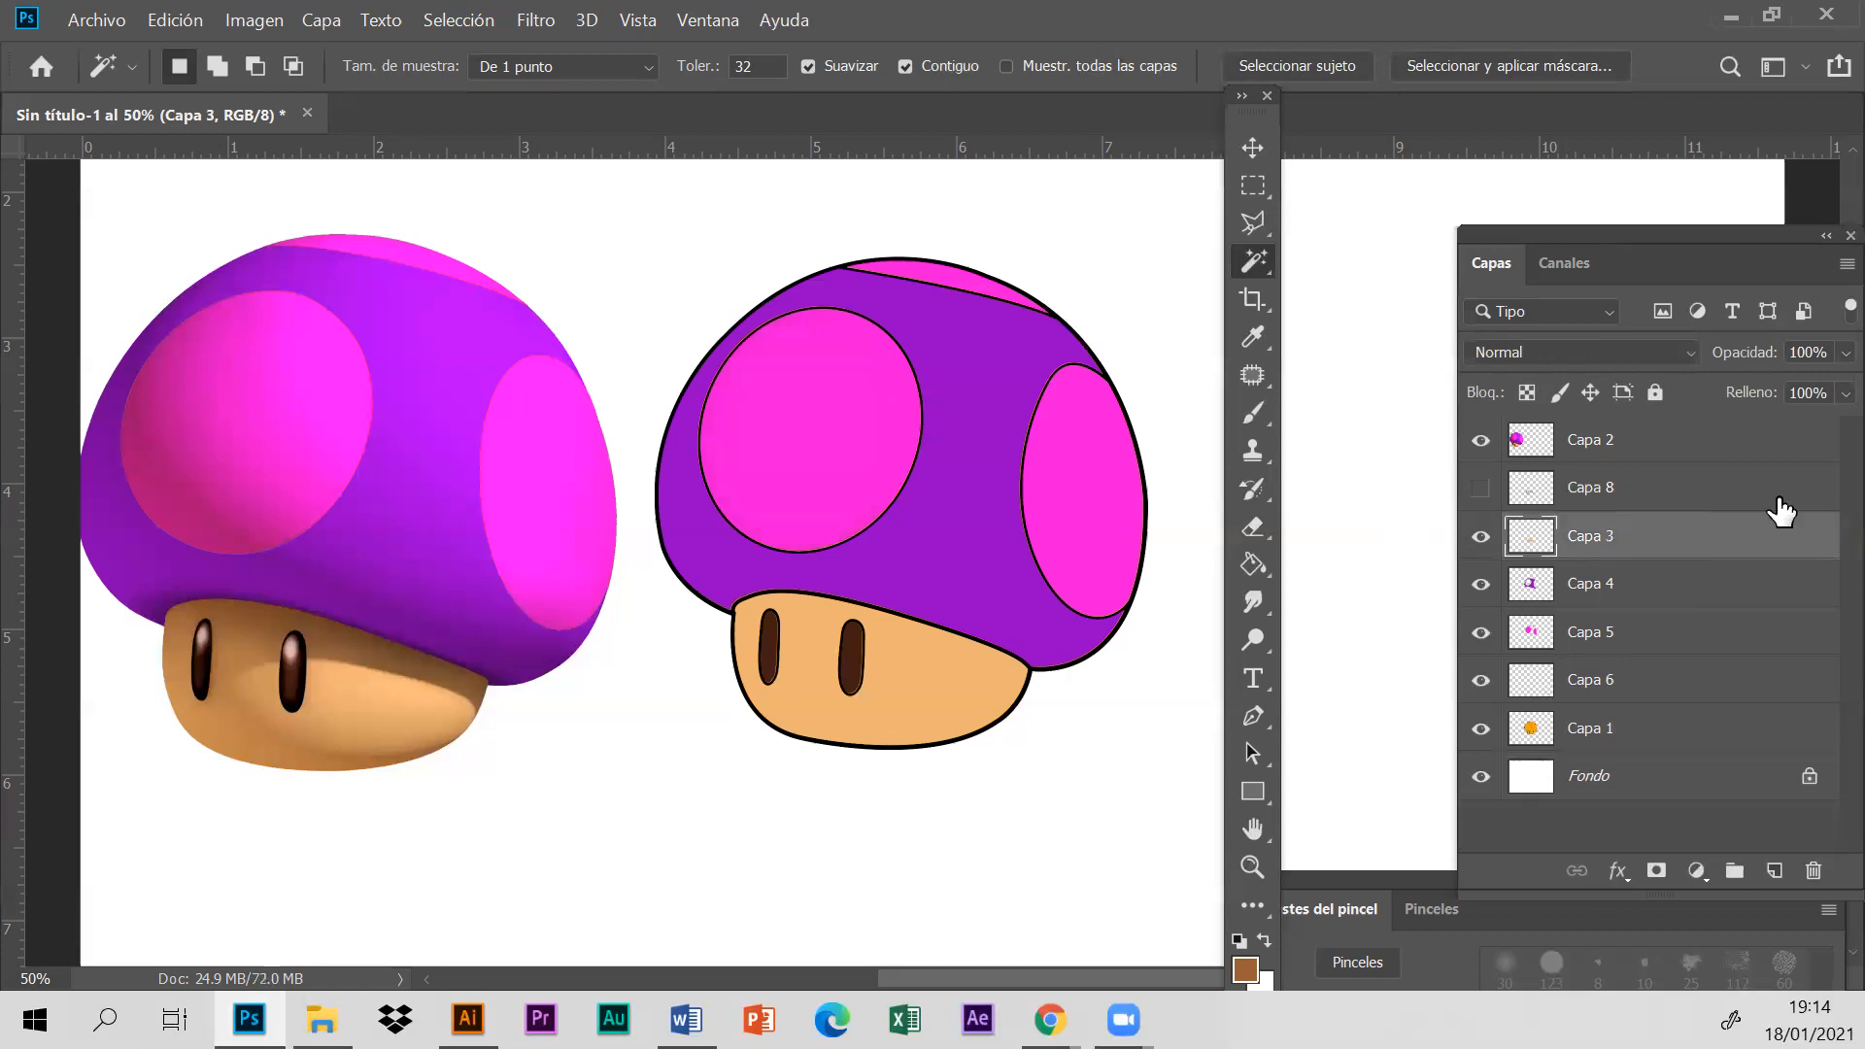
{"action": "left_click", "coordinate": [1696, 500]}
{"action": "key", "text": "Delete"}
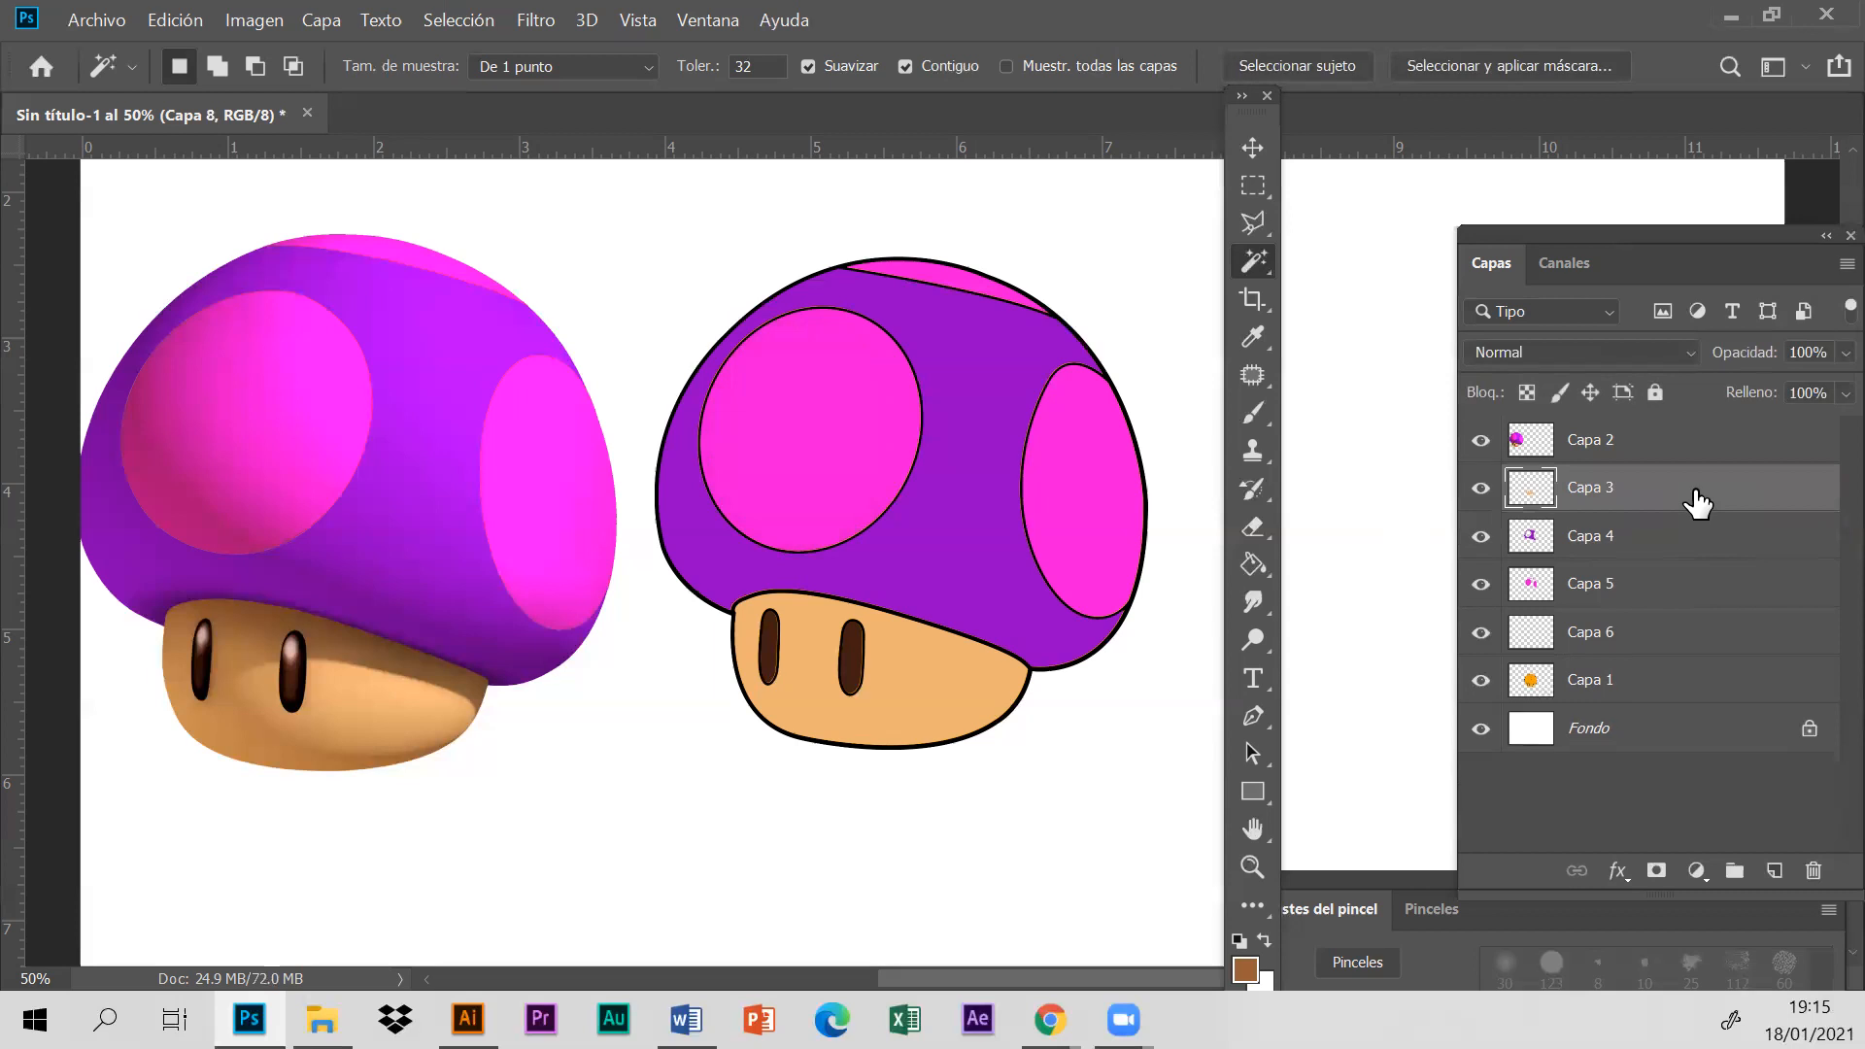
- Select the outlined cap and its pink spots on Capa 1 with the Magic Wand and add a new layer above Capa 3
{"action": "left_click", "coordinate": [1662, 693]}
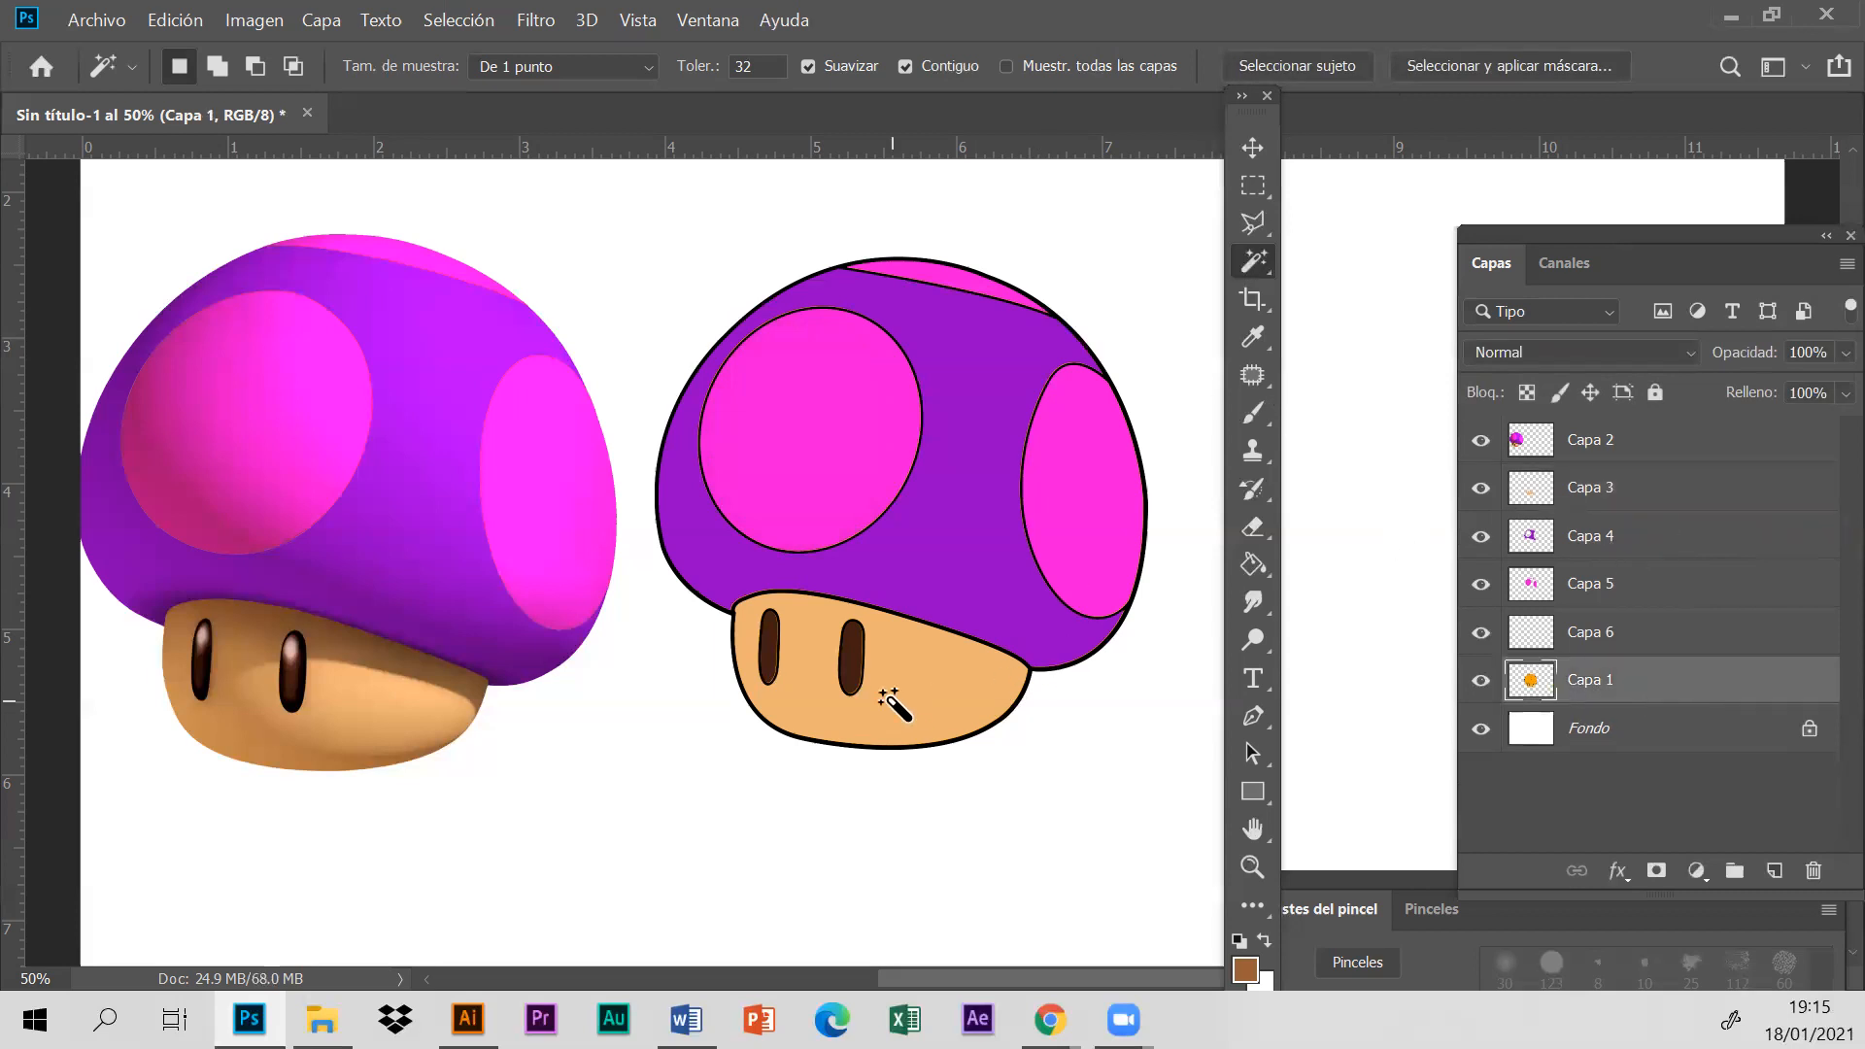
{"action": "left_click", "coordinate": [925, 581]}
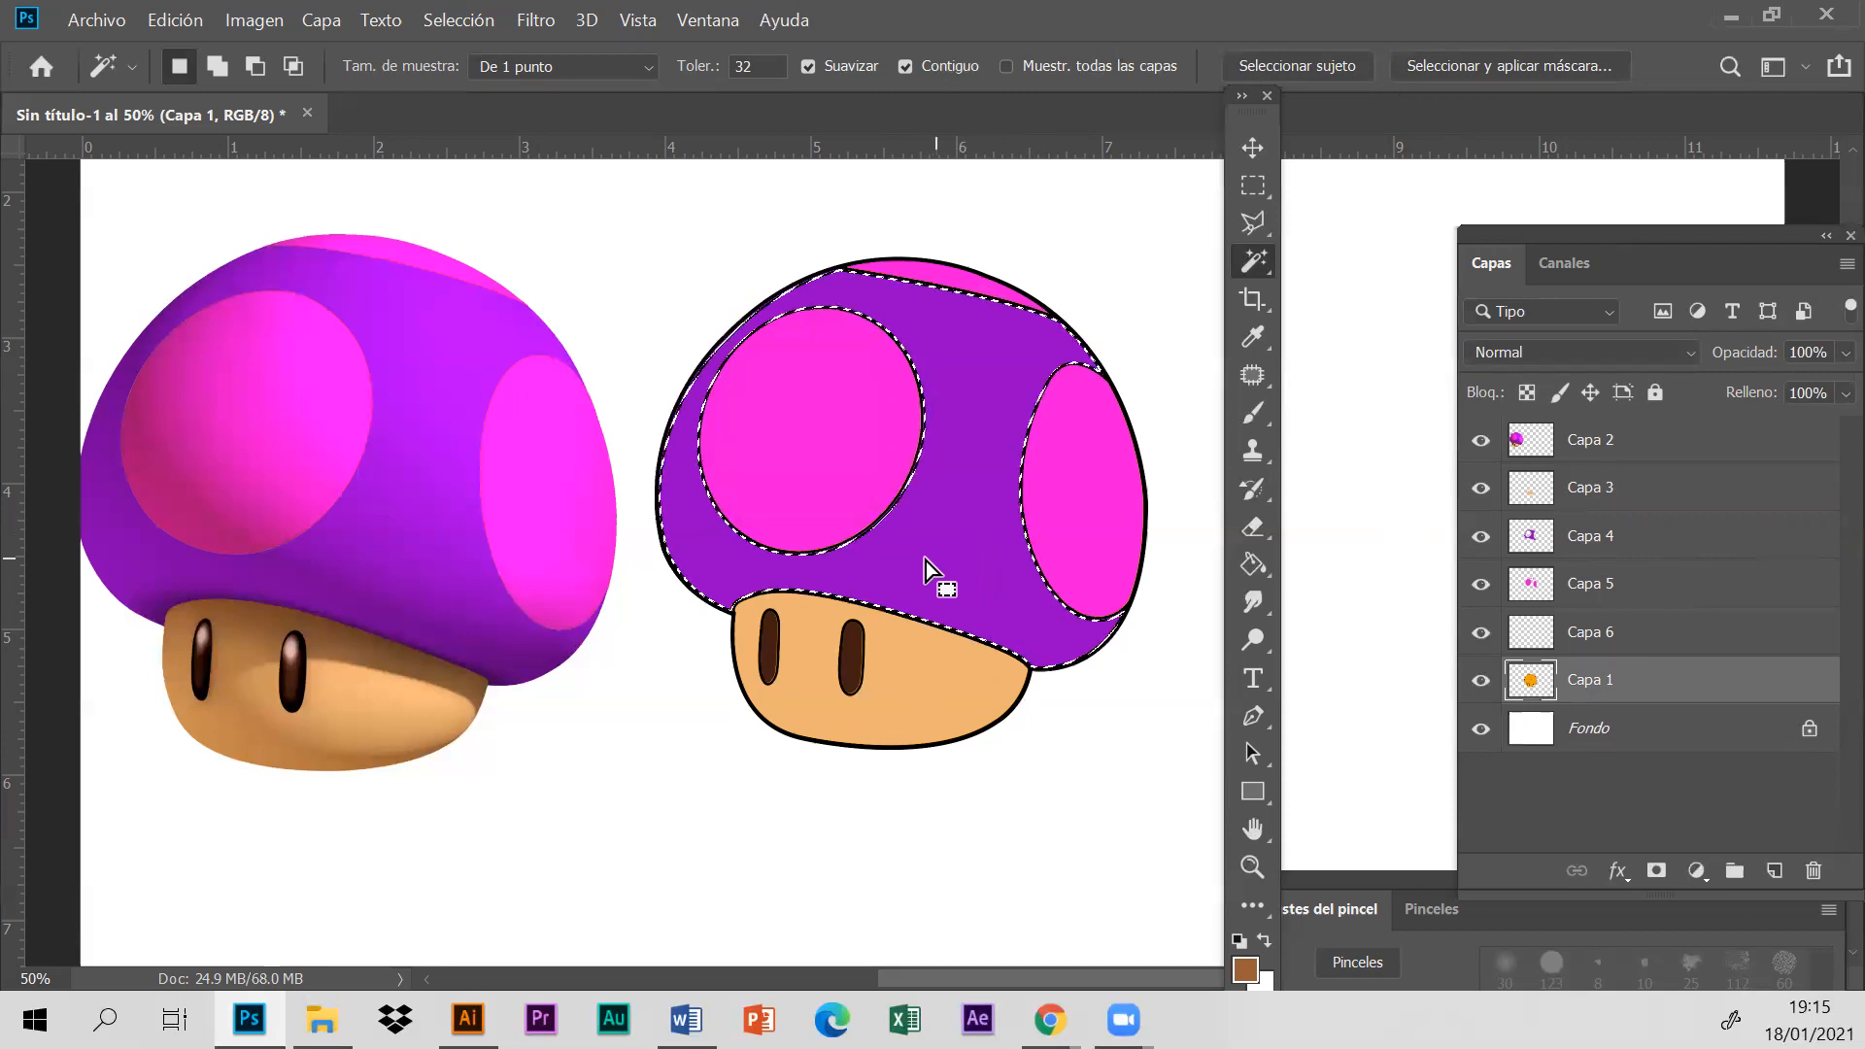
{"action": "left_click", "coordinate": [756, 443], "text": "shift"}
{"action": "left_click", "coordinate": [1076, 486], "text": "shift"}
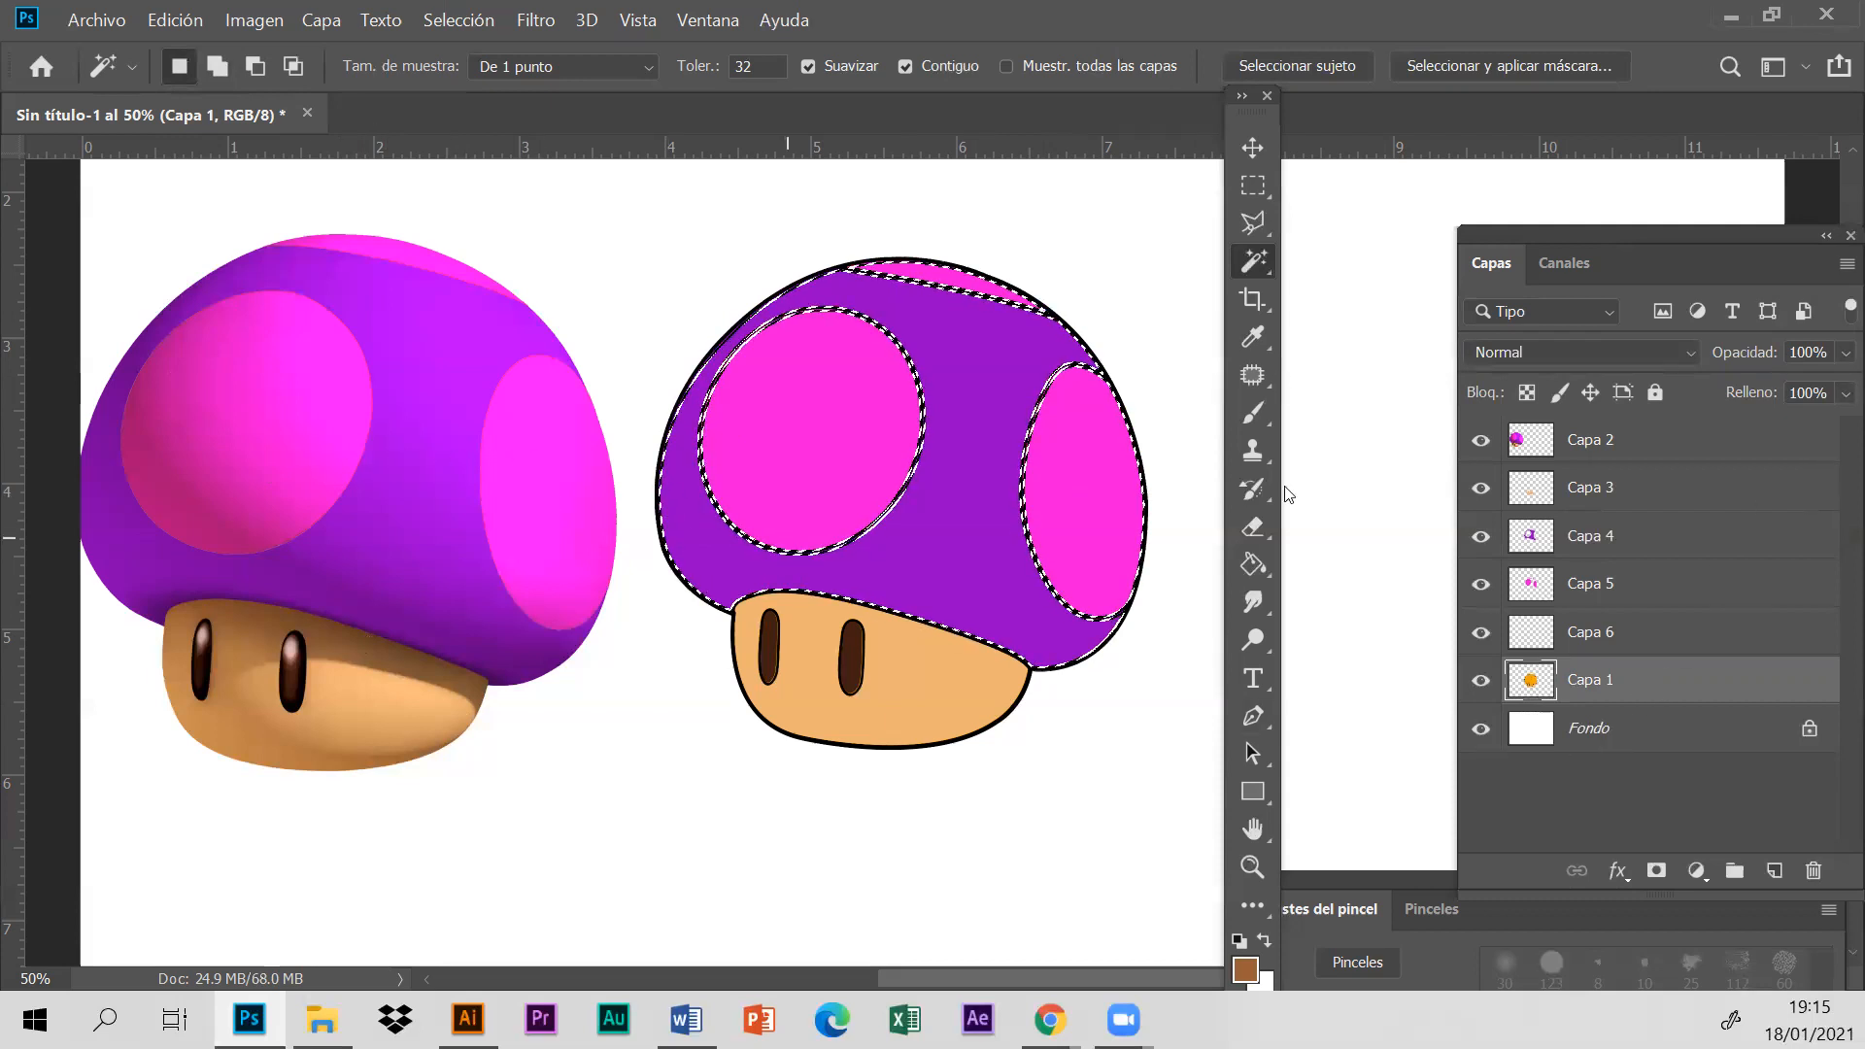
{"action": "left_click", "coordinate": [1663, 491]}
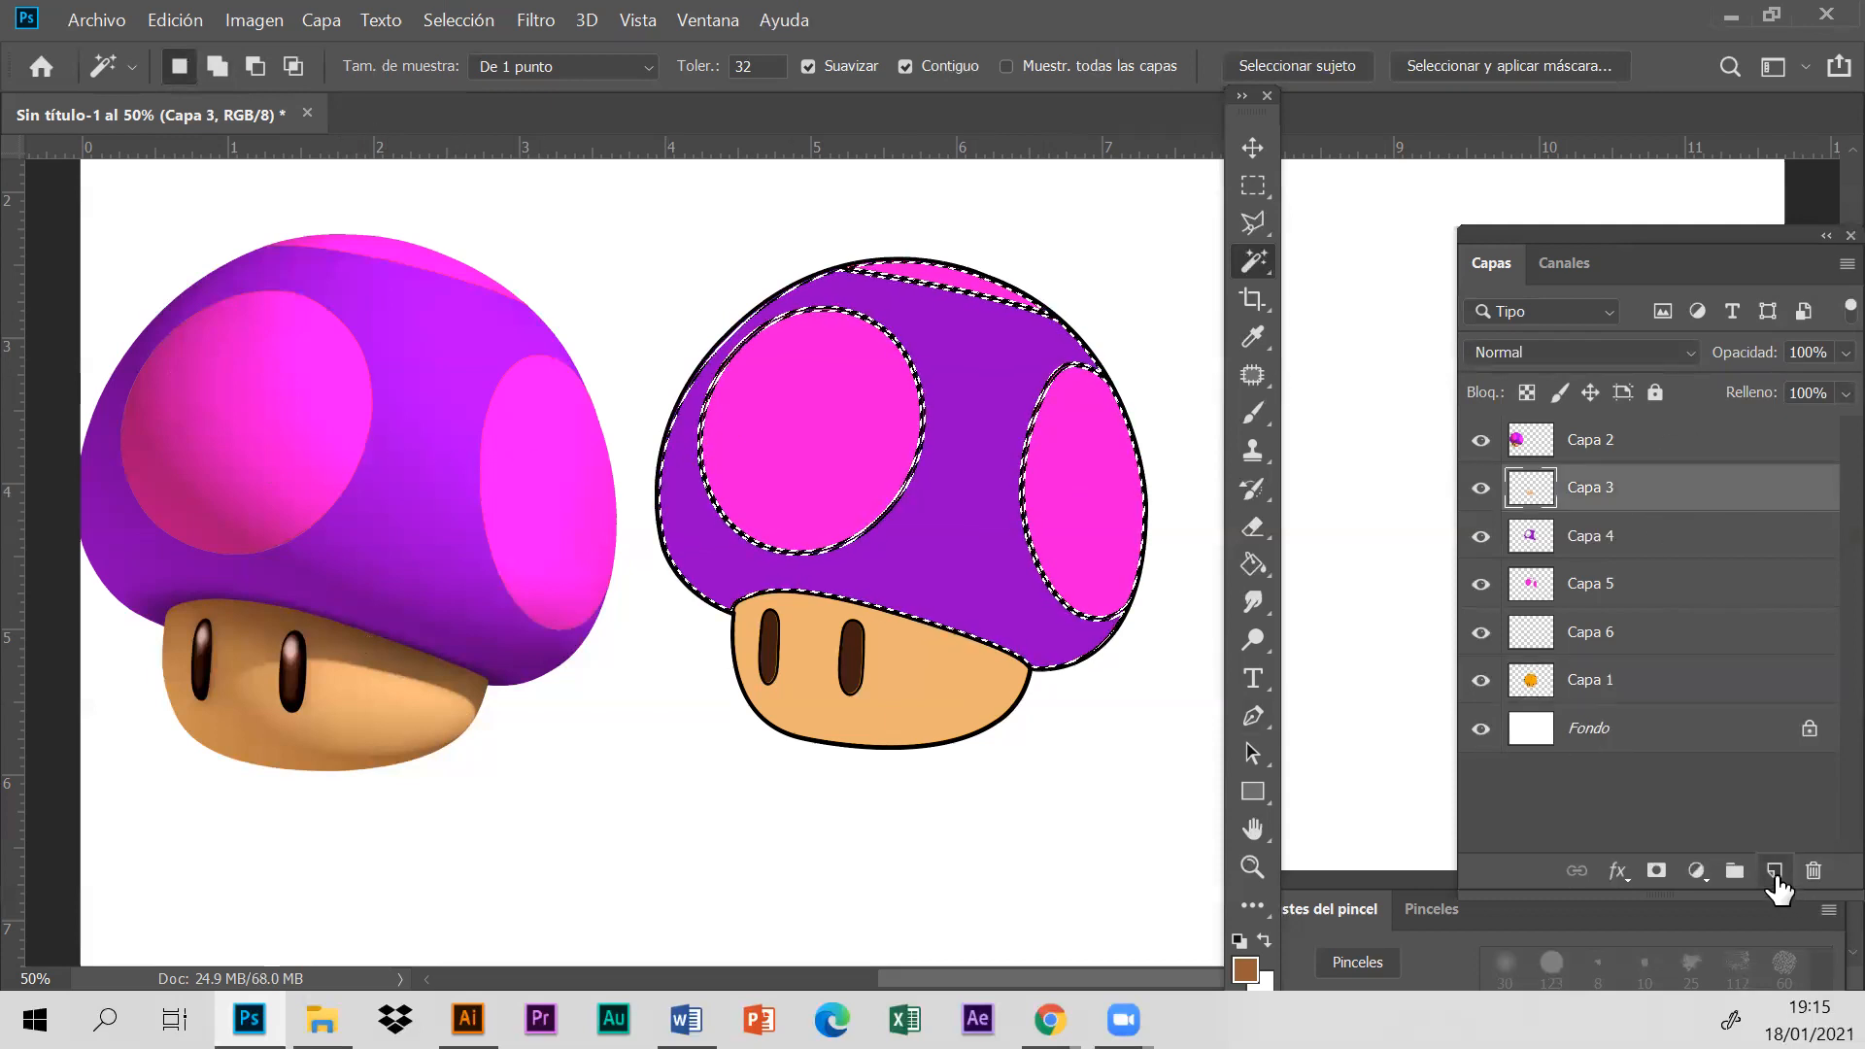
{"action": "left_click", "coordinate": [1774, 871]}
- Sample dark pink from the reference's large spot and paint shading along the cap's left and lower edges with a 247 px soft brush
{"action": "left_click", "coordinate": [1254, 336]}
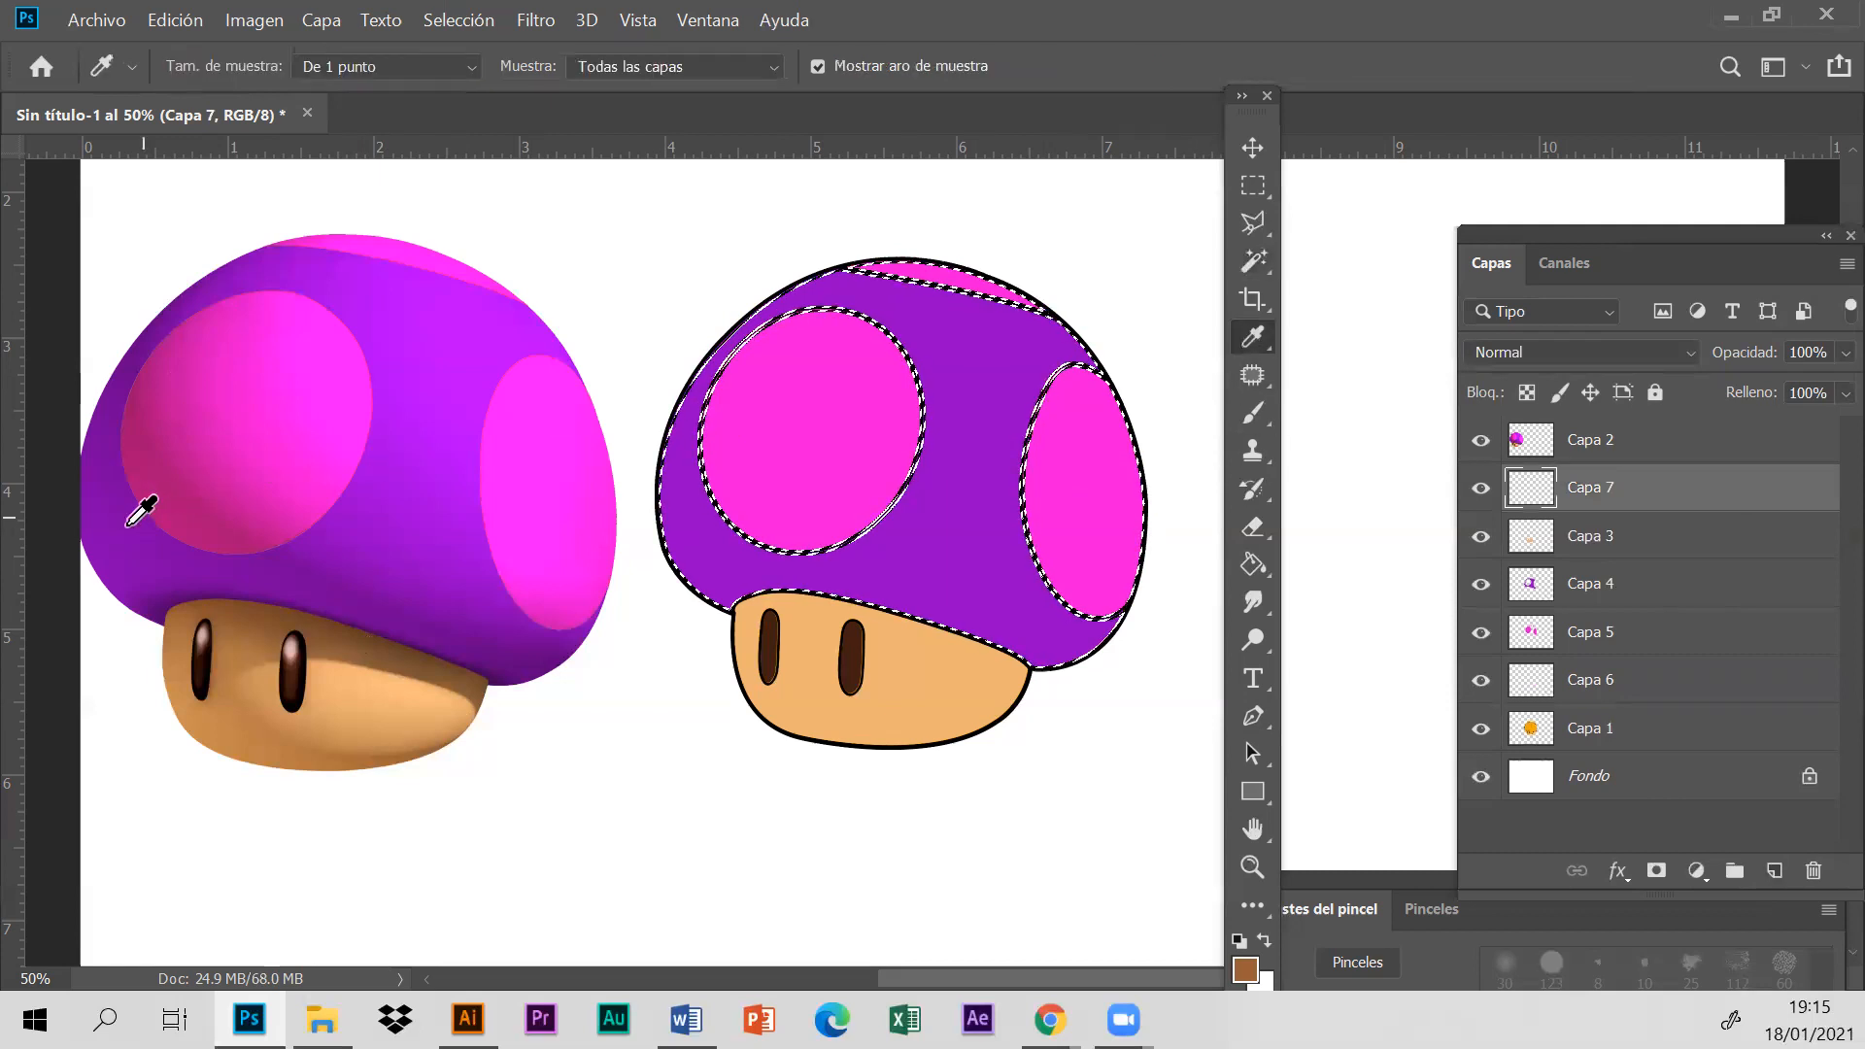
{"action": "left_click", "coordinate": [184, 503]}
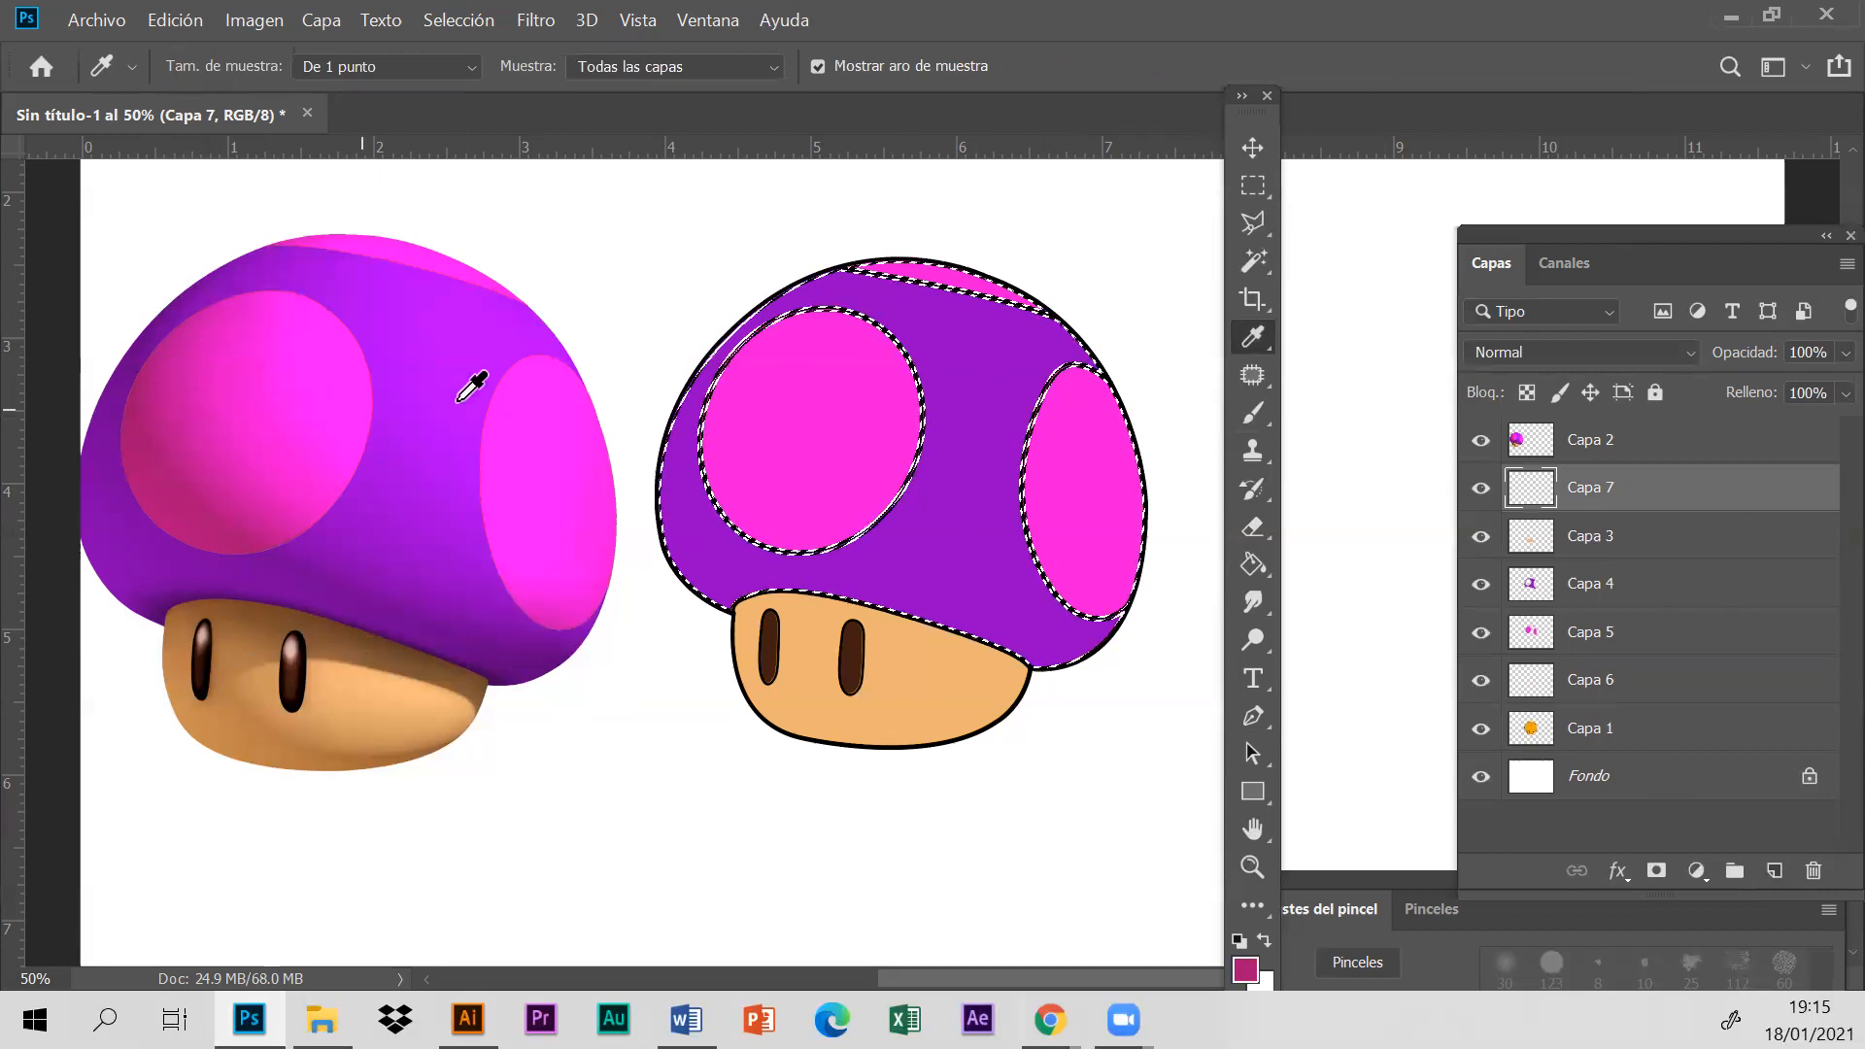
{"action": "left_click", "coordinate": [1246, 420]}
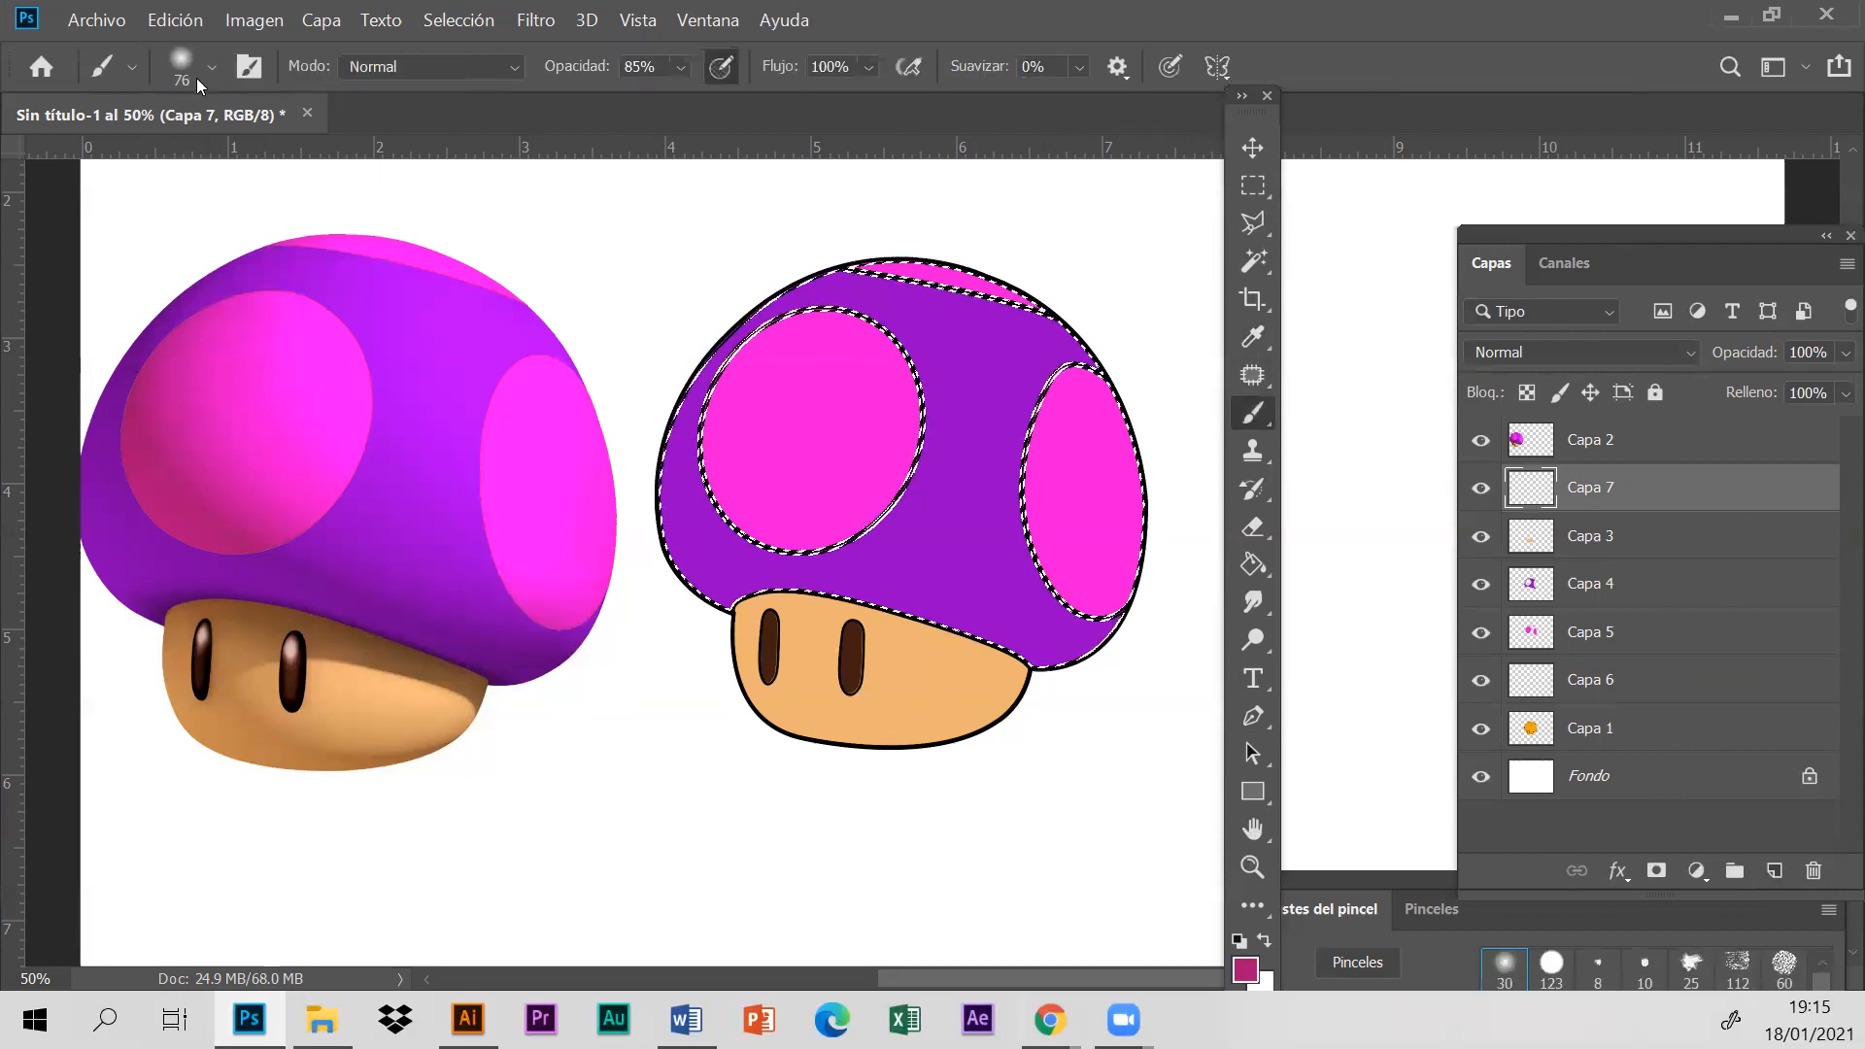
{"action": "left_click", "coordinate": [198, 78]}
{"action": "left_click", "coordinate": [260, 152]}
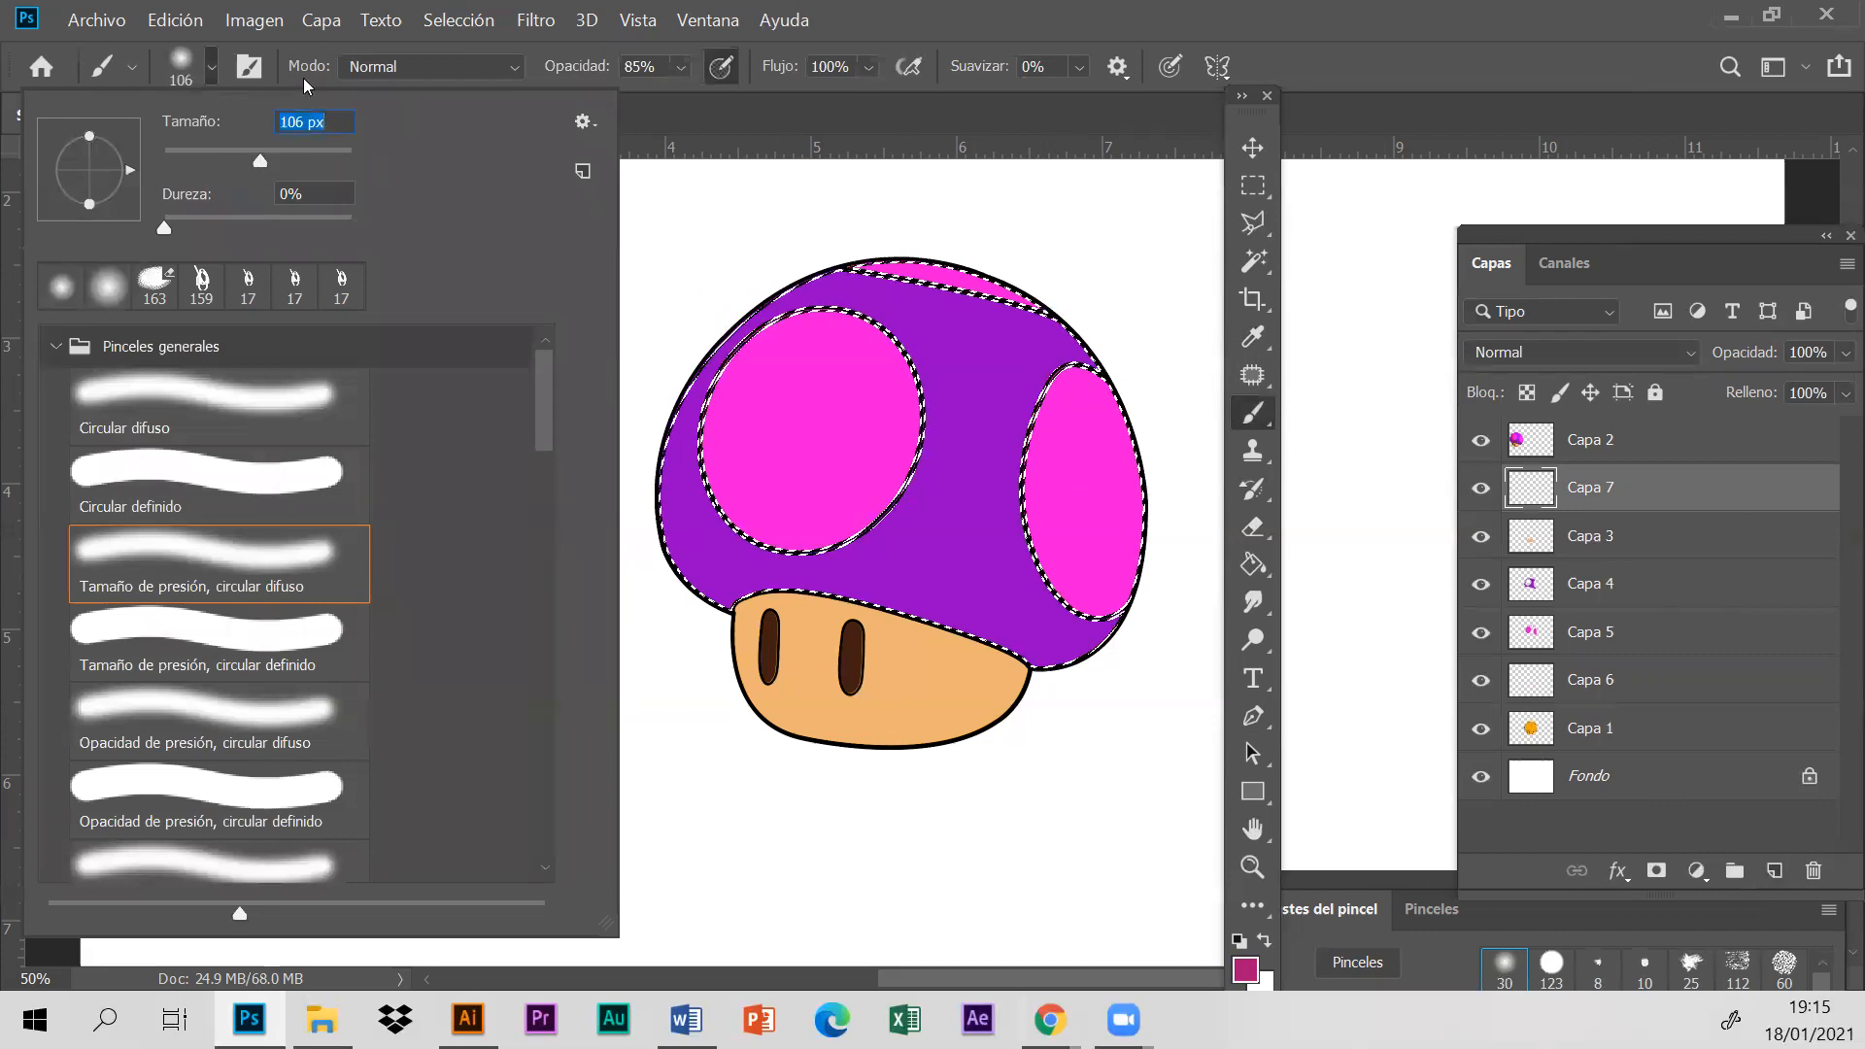
{"action": "left_click", "coordinate": [309, 153]}
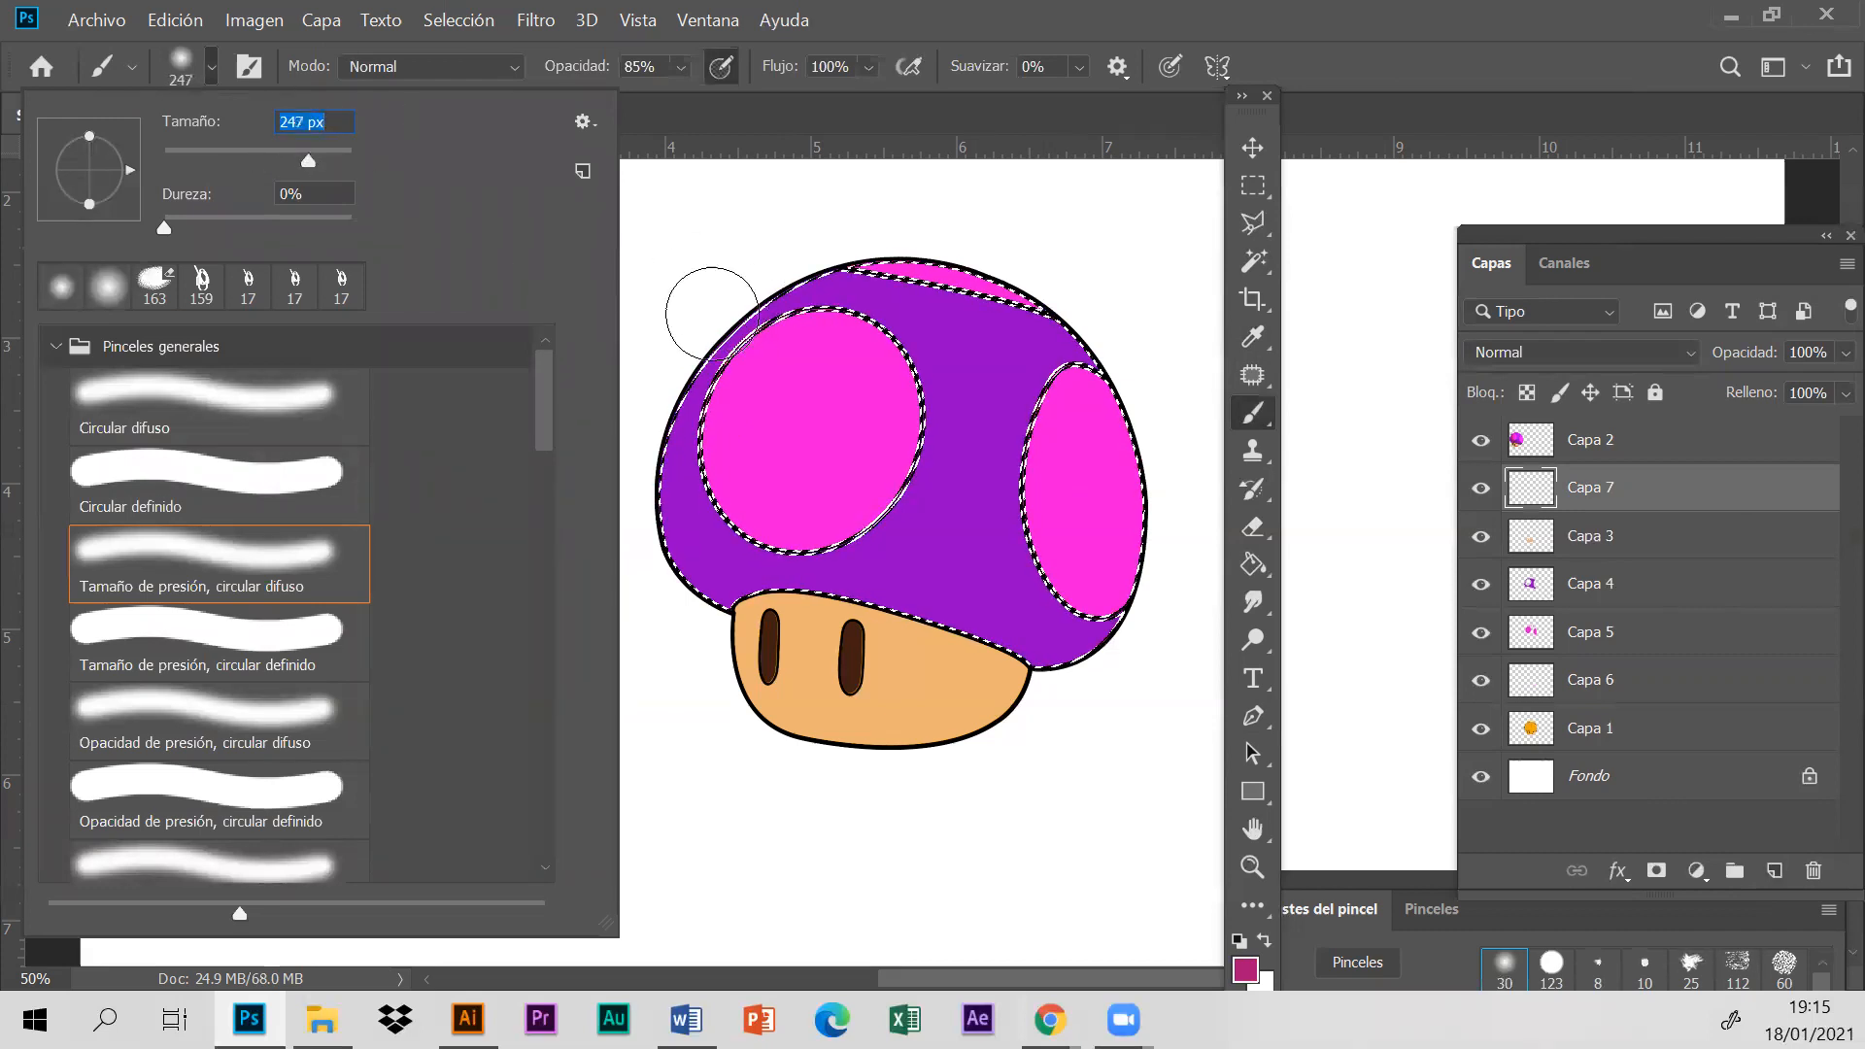
{"action": "left_click_drag", "start_coordinate": [714, 313], "coordinate": [687, 404]}
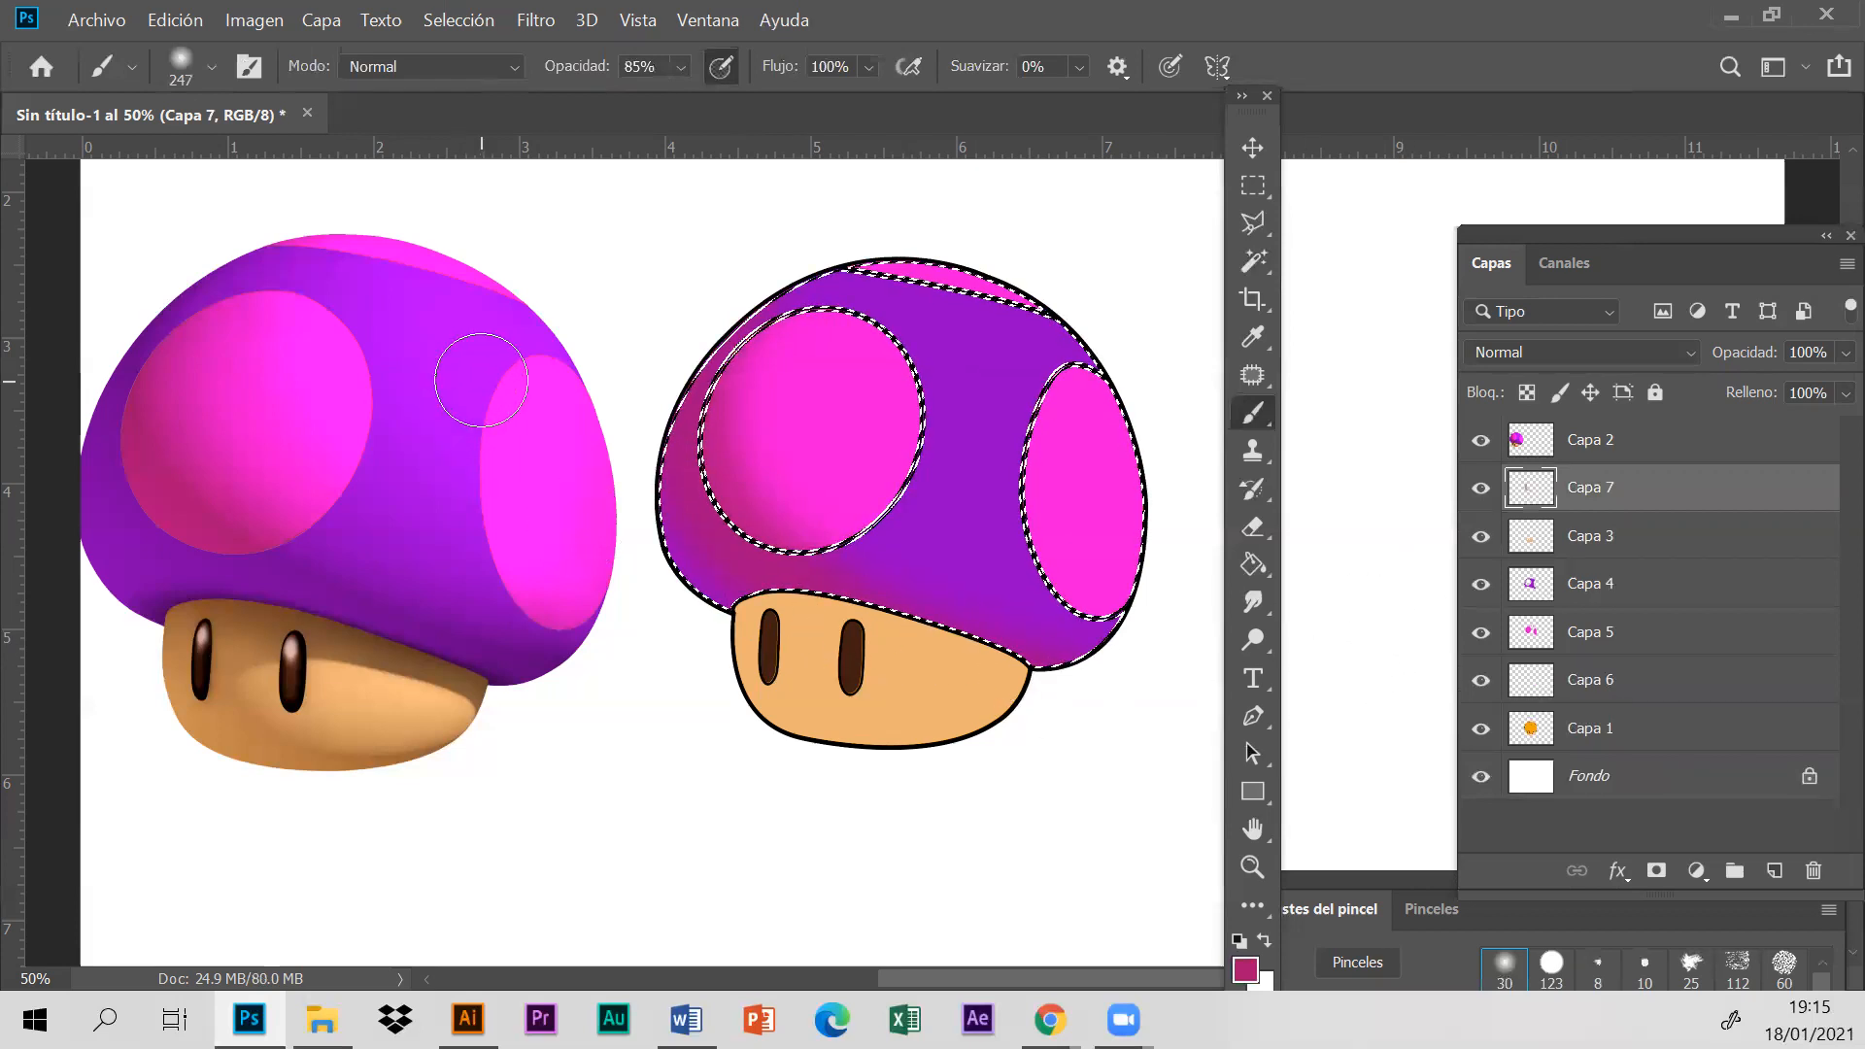
- Add another layer and brush dark purple, sampled from the reference cap's lower left edge, along the bottom of the cap
{"action": "left_click", "coordinate": [1775, 874]}
{"action": "left_click", "coordinate": [1246, 969]}
{"action": "left_click", "coordinate": [1730, 190]}
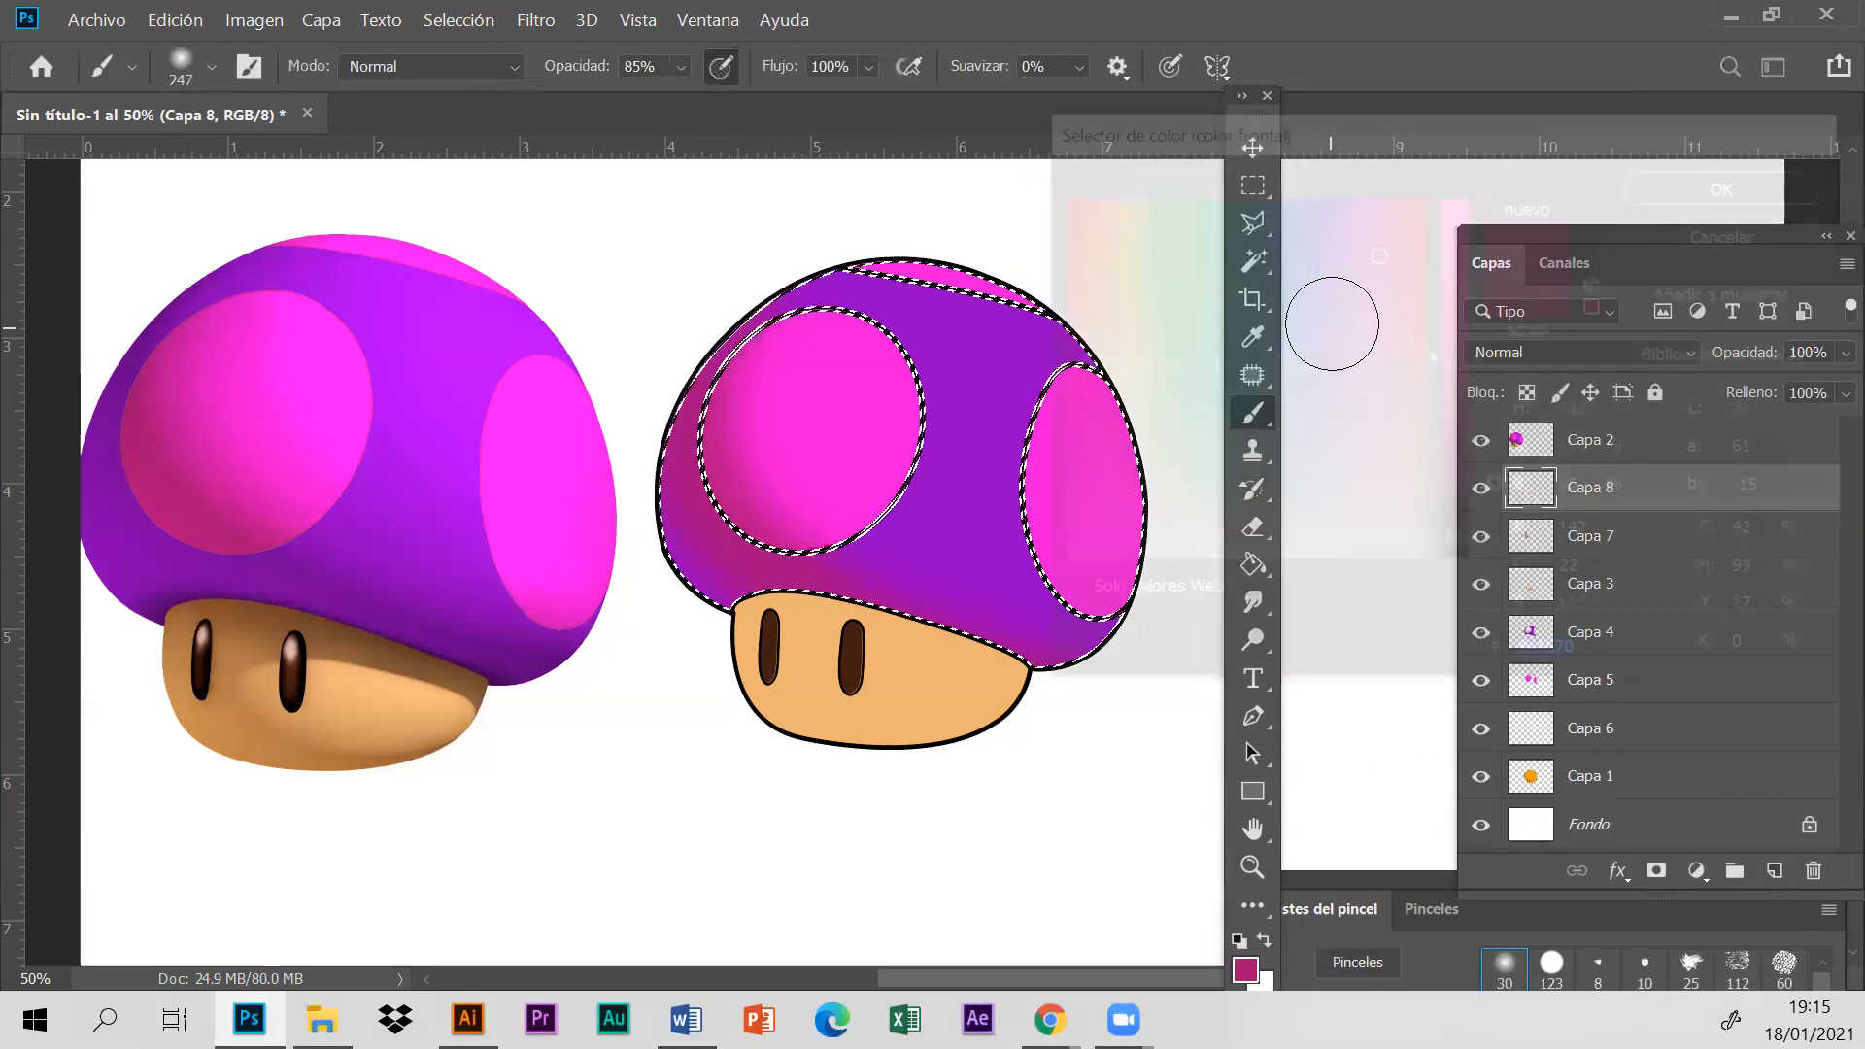
{"action": "left_click", "coordinate": [1255, 336]}
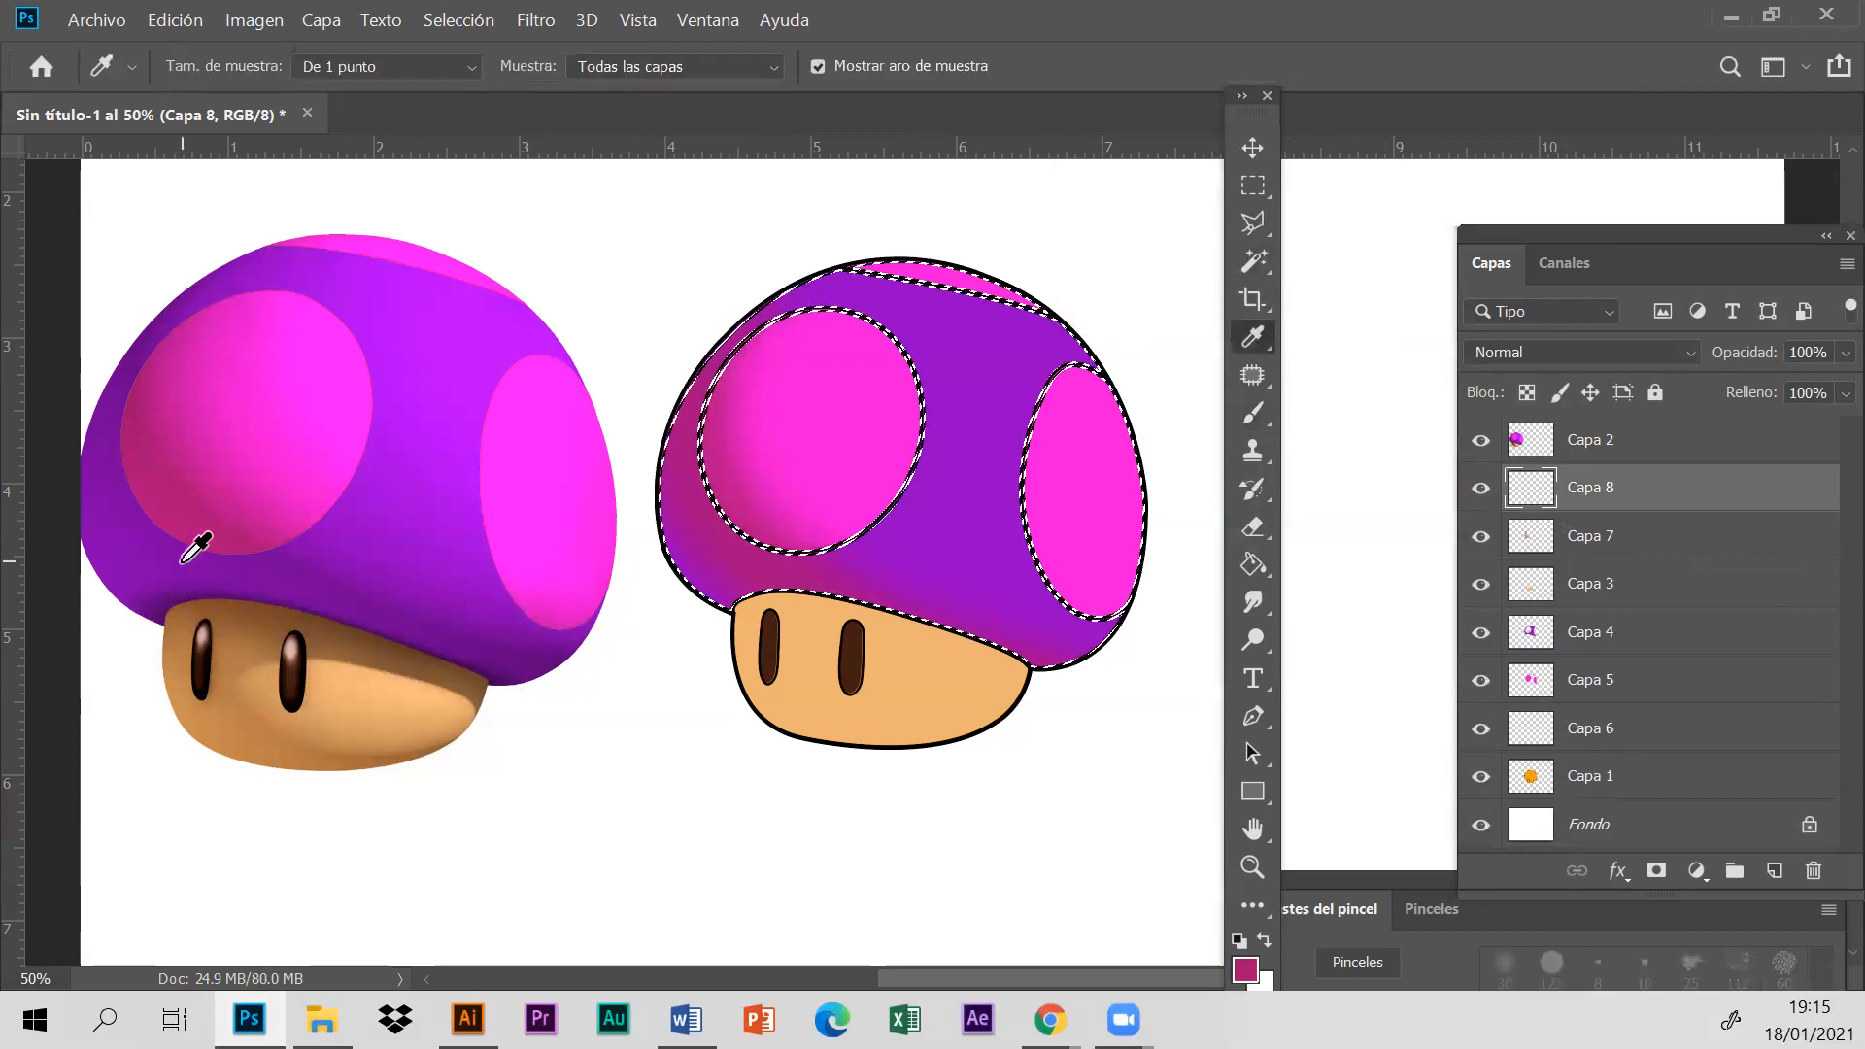
{"action": "left_click", "coordinate": [148, 598]}
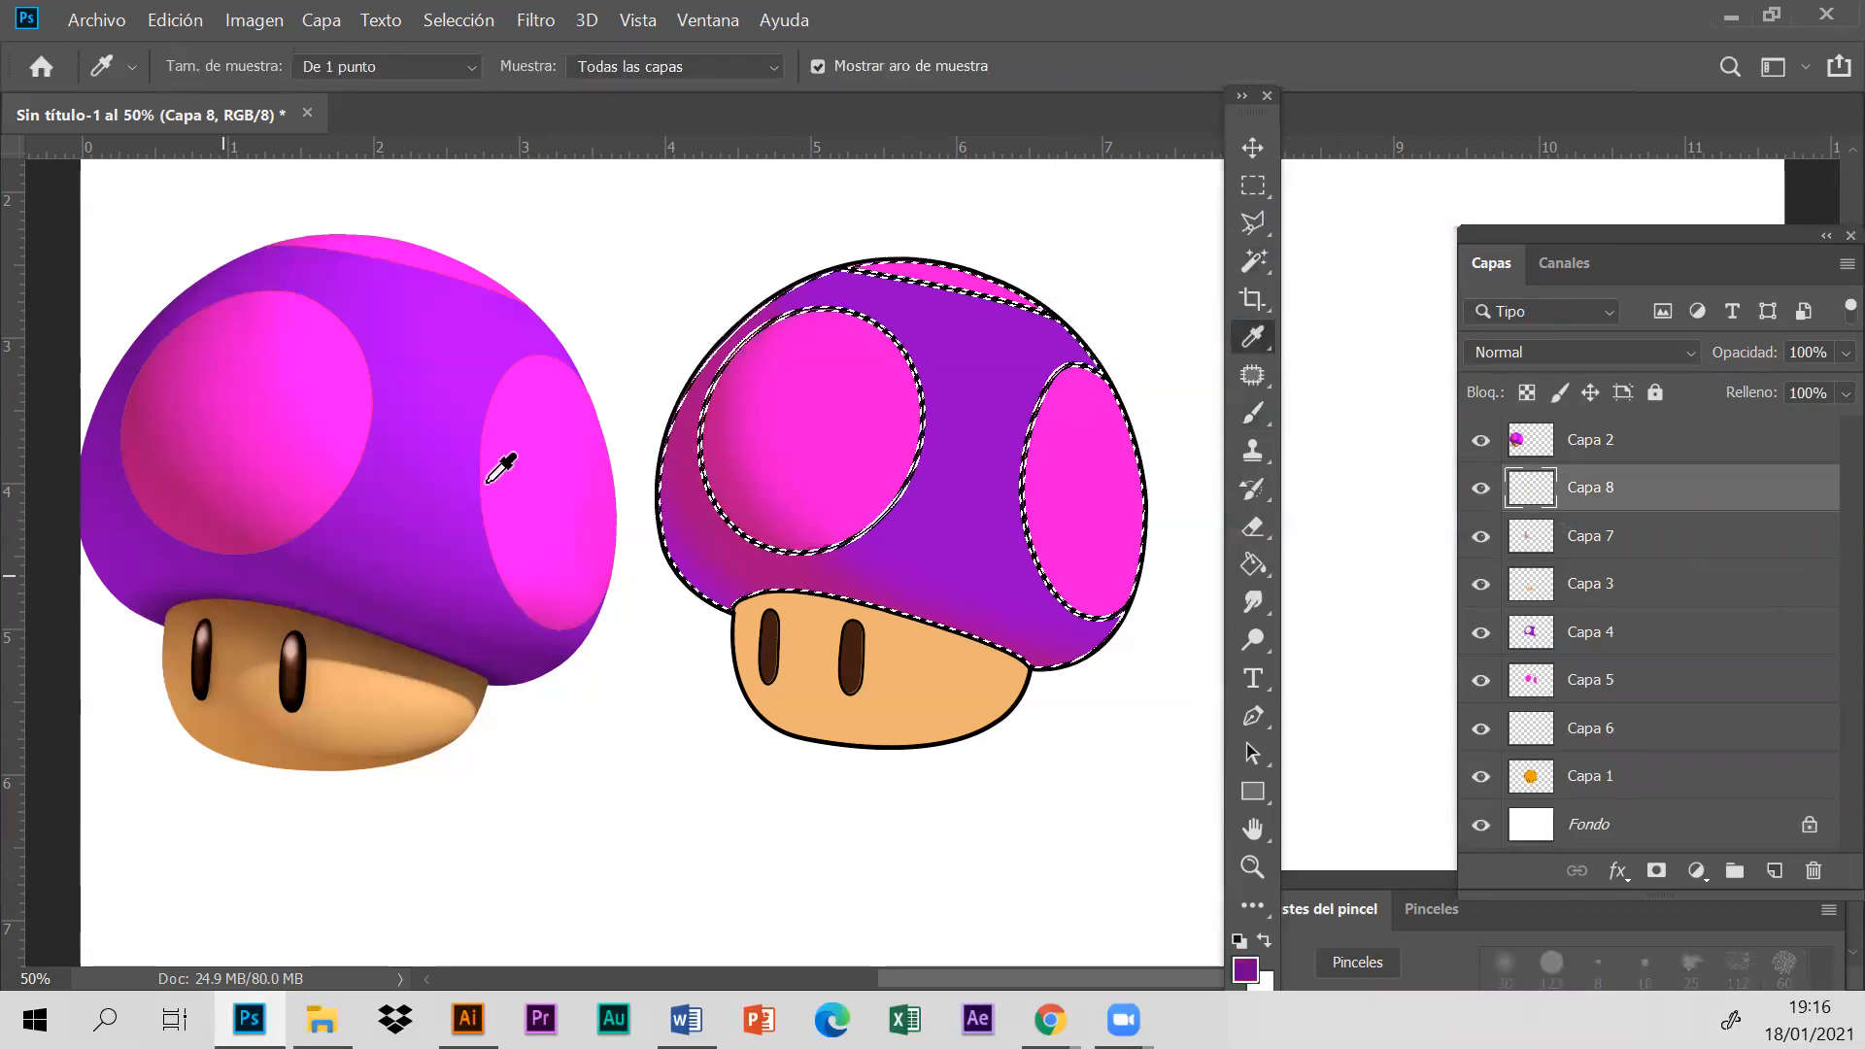
{"action": "left_click", "coordinate": [1253, 413]}
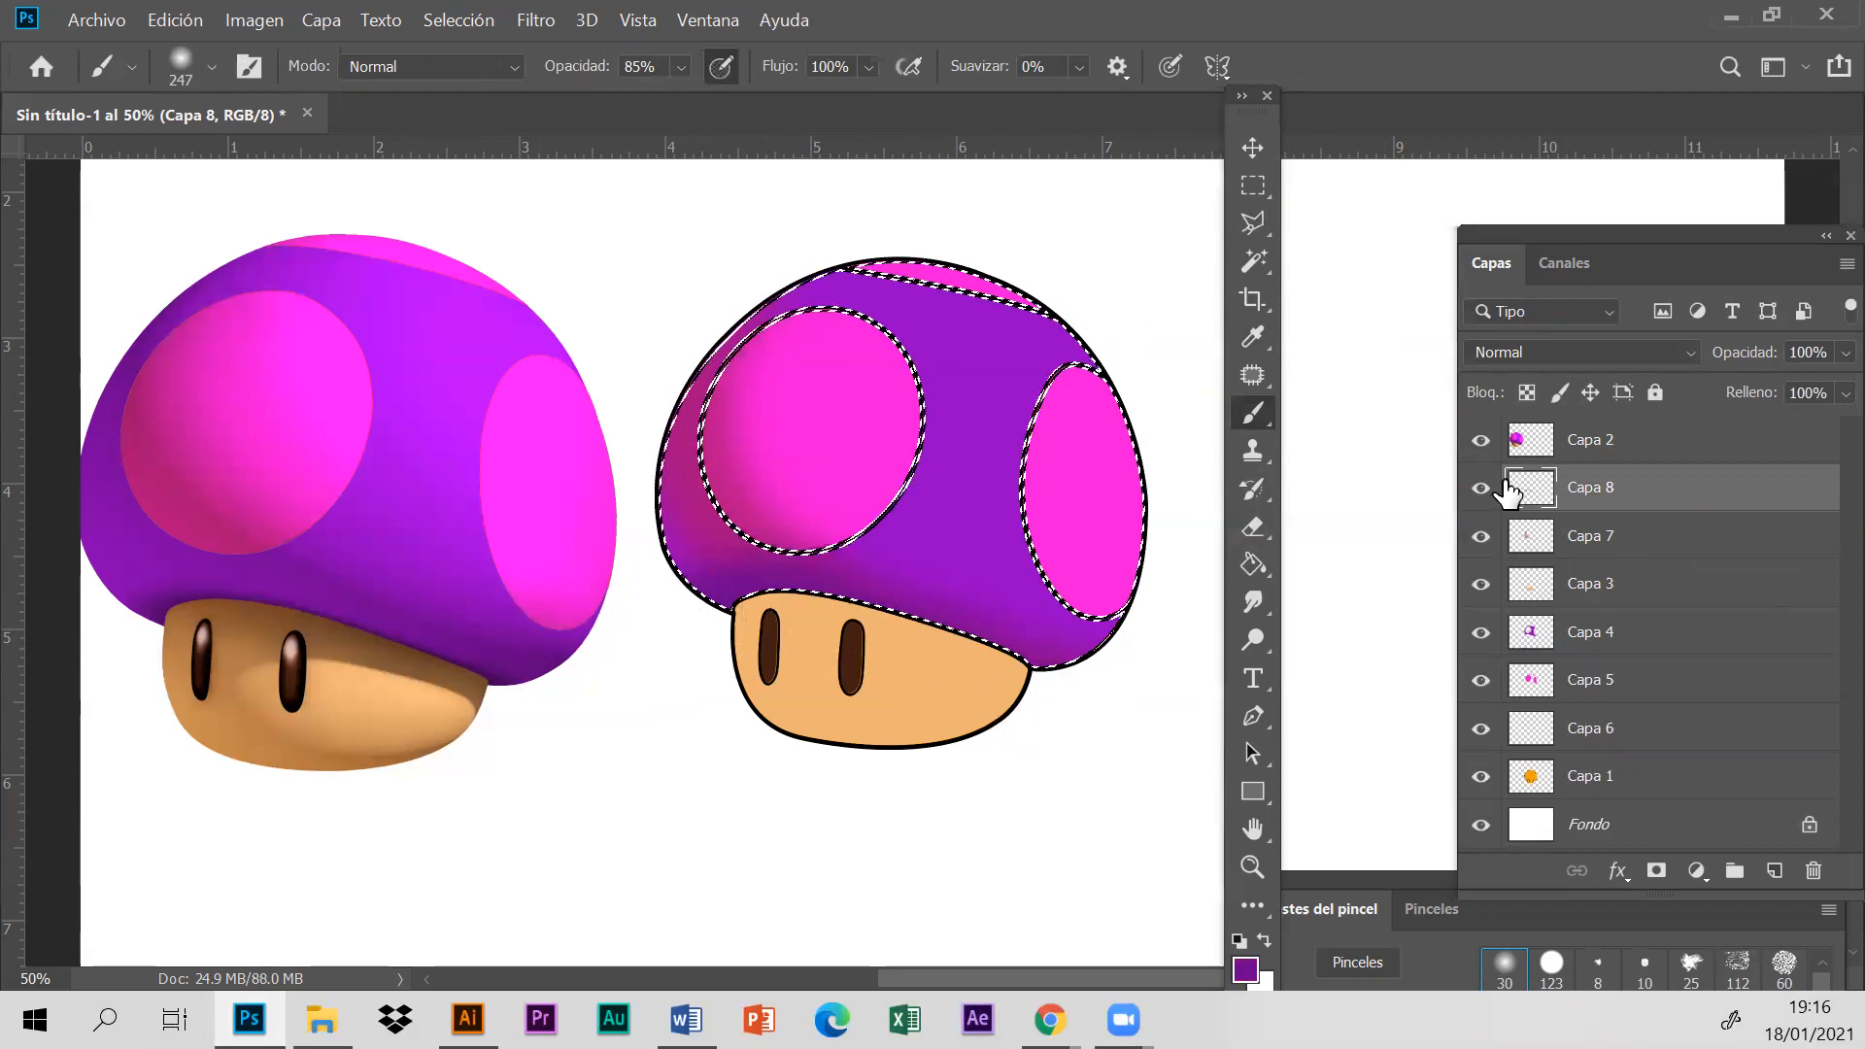
- Add a new layer and brush a bright purple highlight, sampled from the reference cap, across the upper right part of the cap
{"action": "left_click", "coordinate": [1254, 337]}
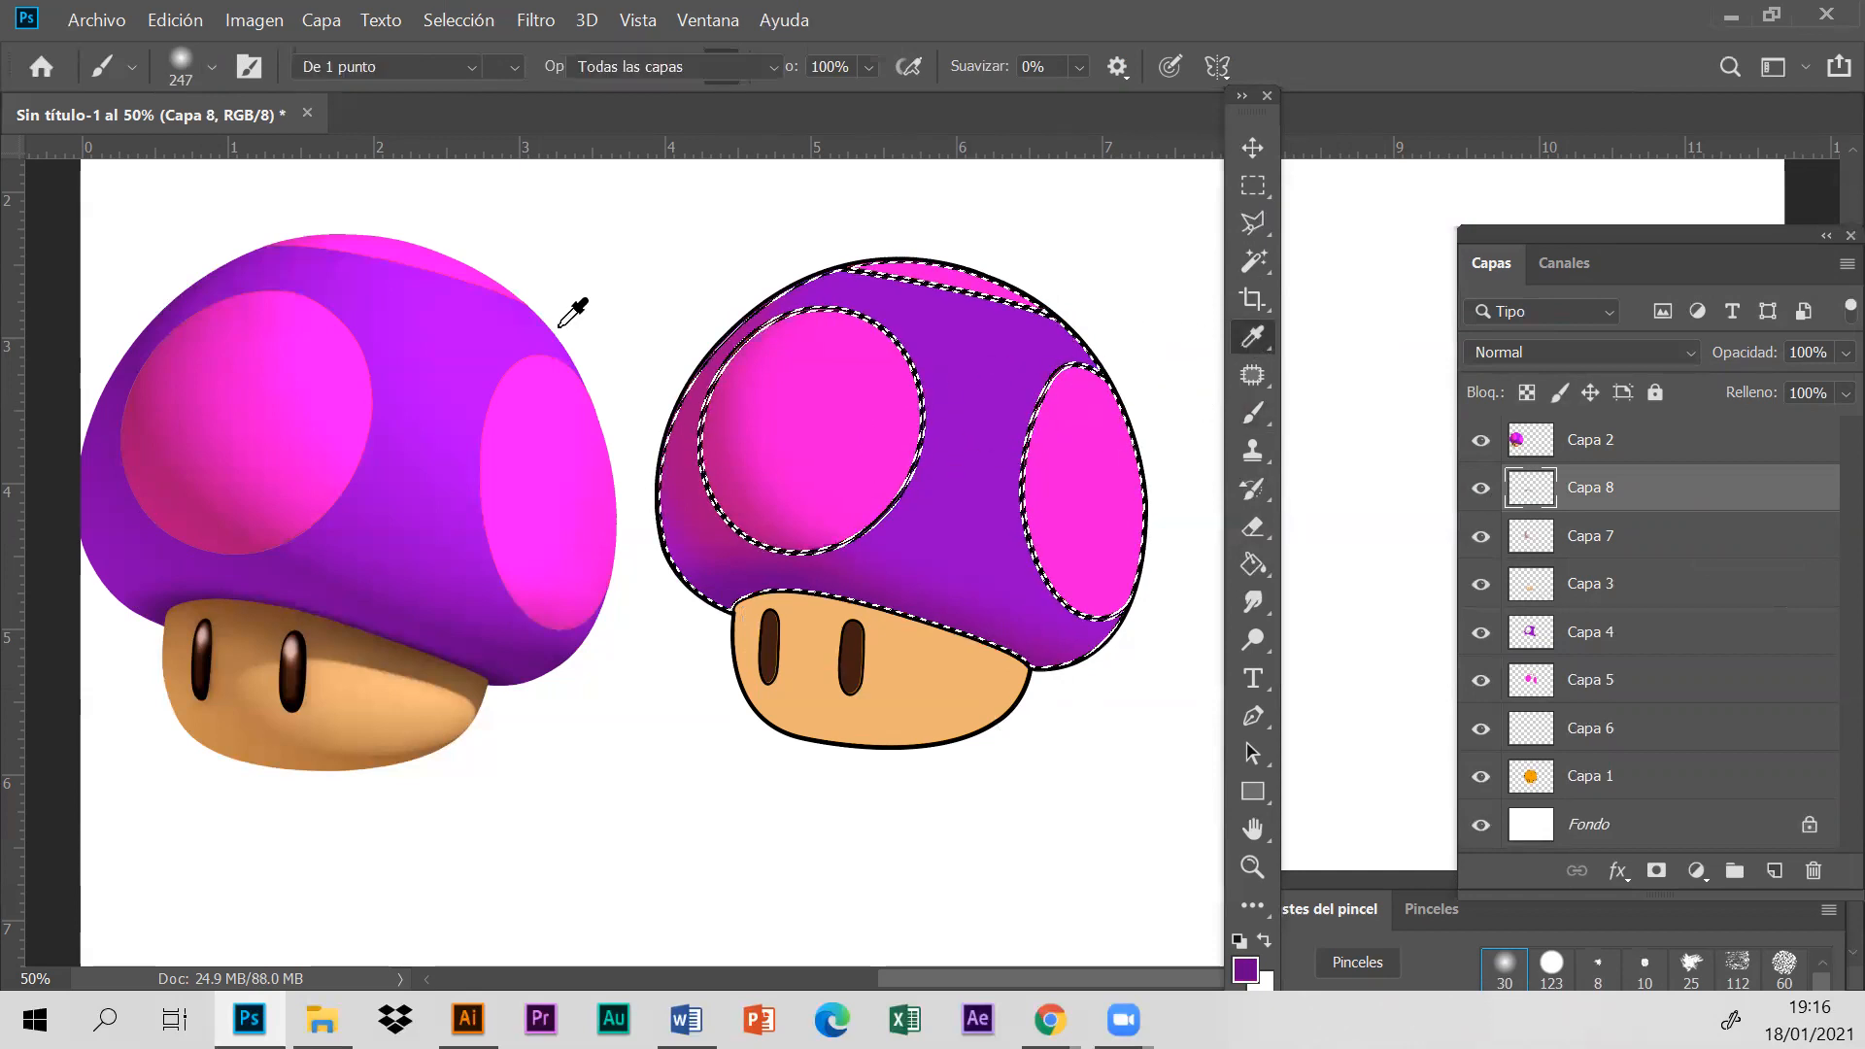
{"action": "left_click", "coordinate": [1776, 871]}
{"action": "left_click", "coordinate": [437, 316]}
{"action": "left_click", "coordinate": [1247, 416]}
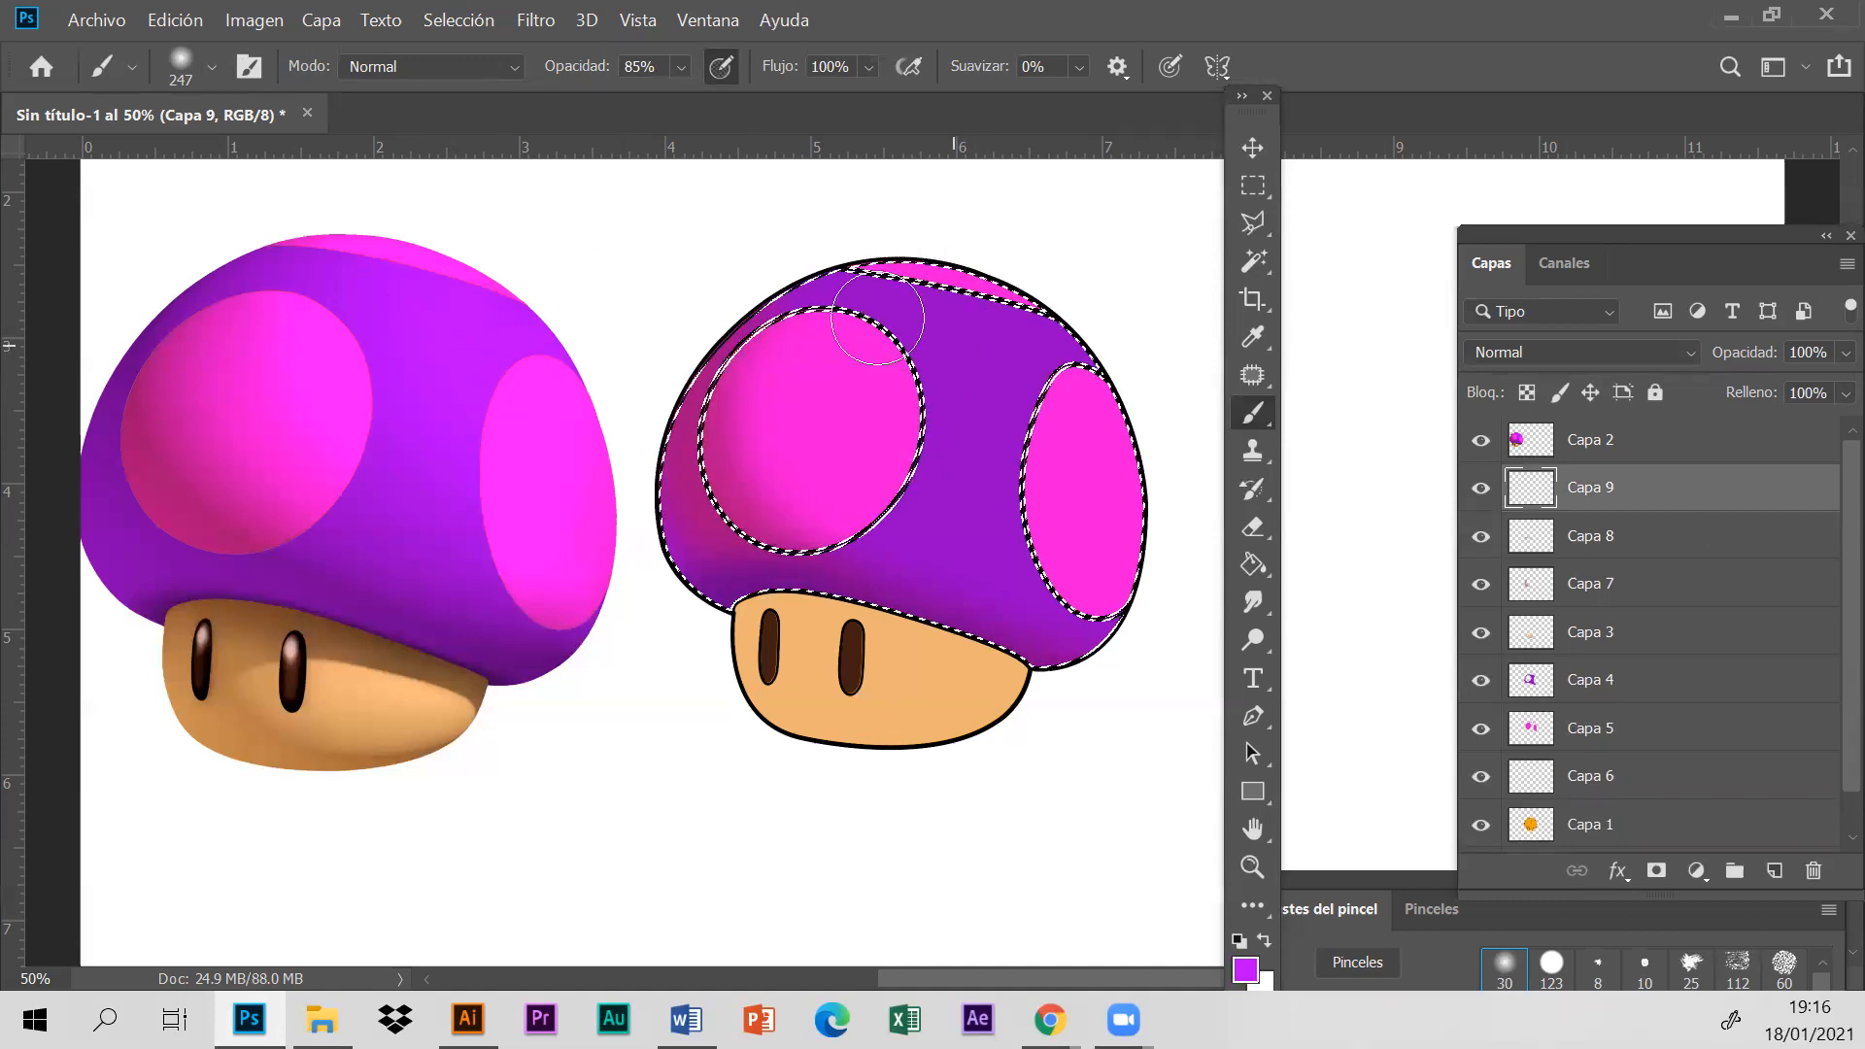
{"action": "mouse_move", "coordinate": [997, 363]}
{"action": "left_mouse_down"}
{"action": "mouse_move", "coordinate": [1178, 491]}
{"action": "mouse_move", "coordinate": [1131, 546]}
{"action": "left_mouse_up"}
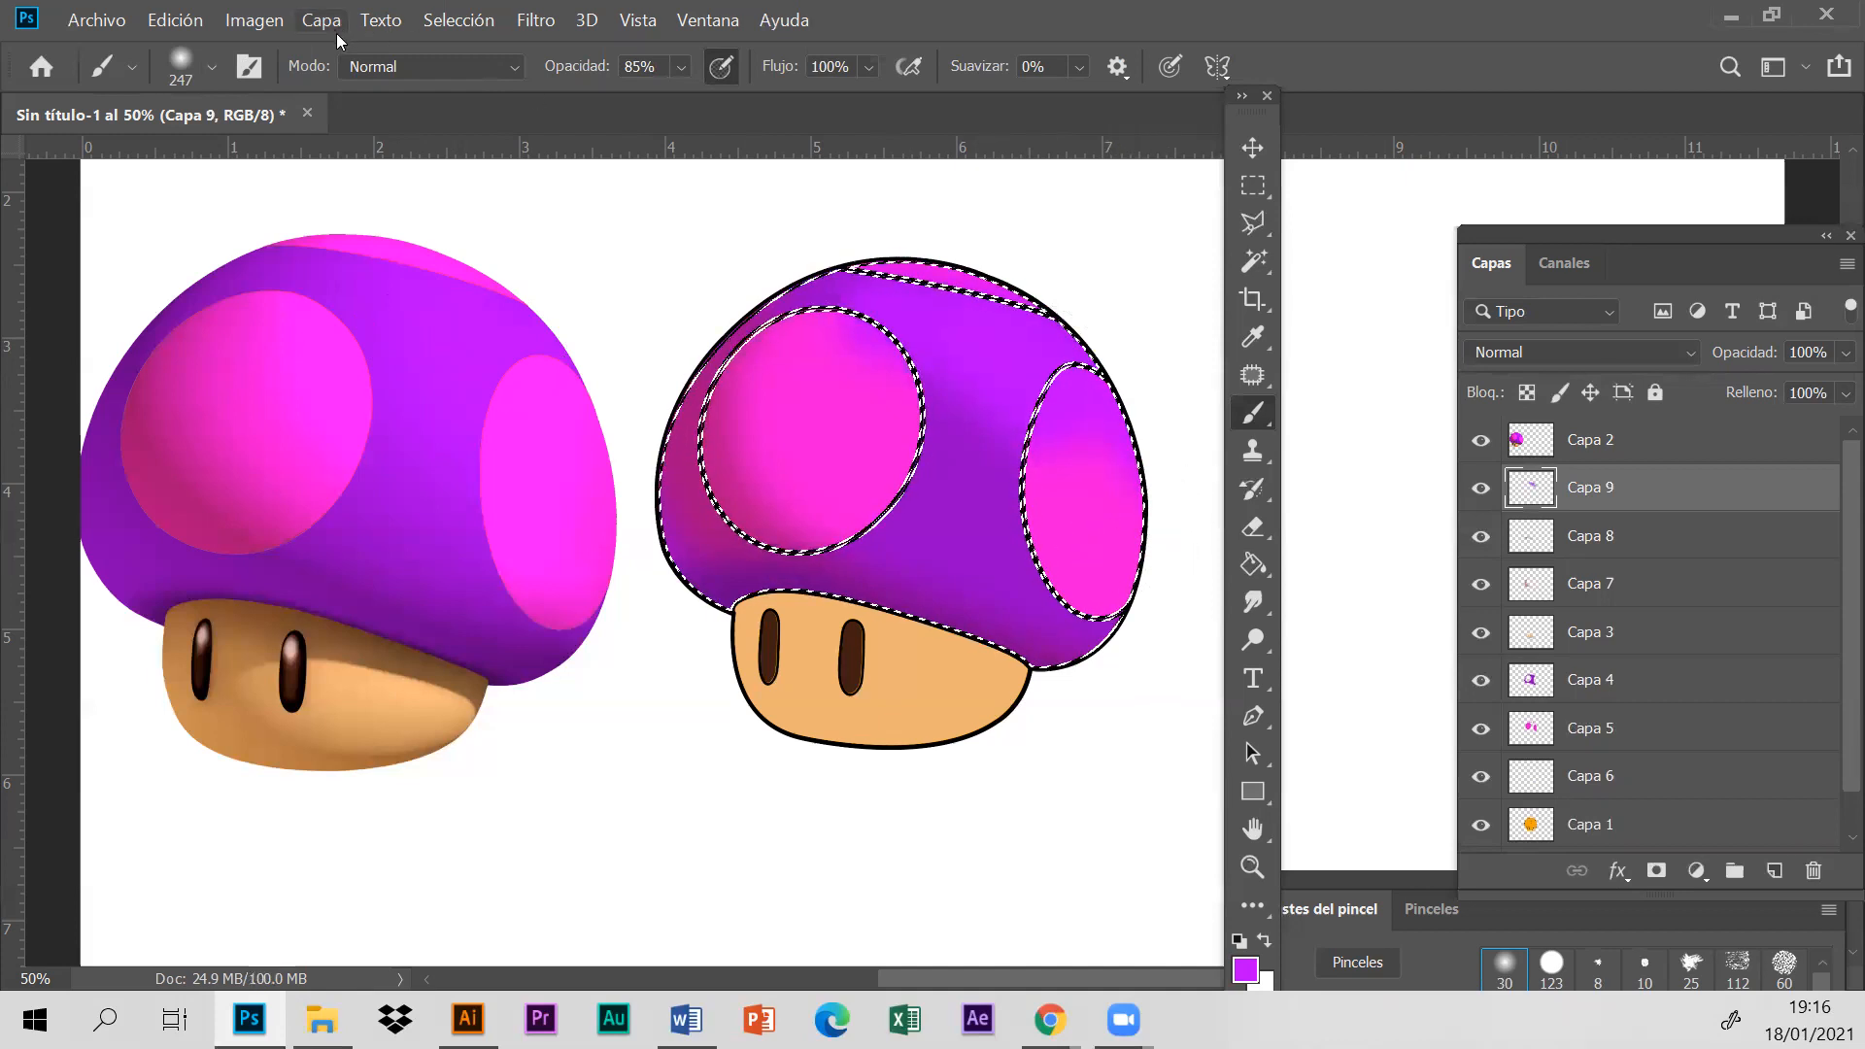
- Lower the opacity of the highlight layer Capa 9 to 74%
{"action": "left_click", "coordinate": [1839, 355]}
{"action": "left_click", "coordinate": [1789, 385]}
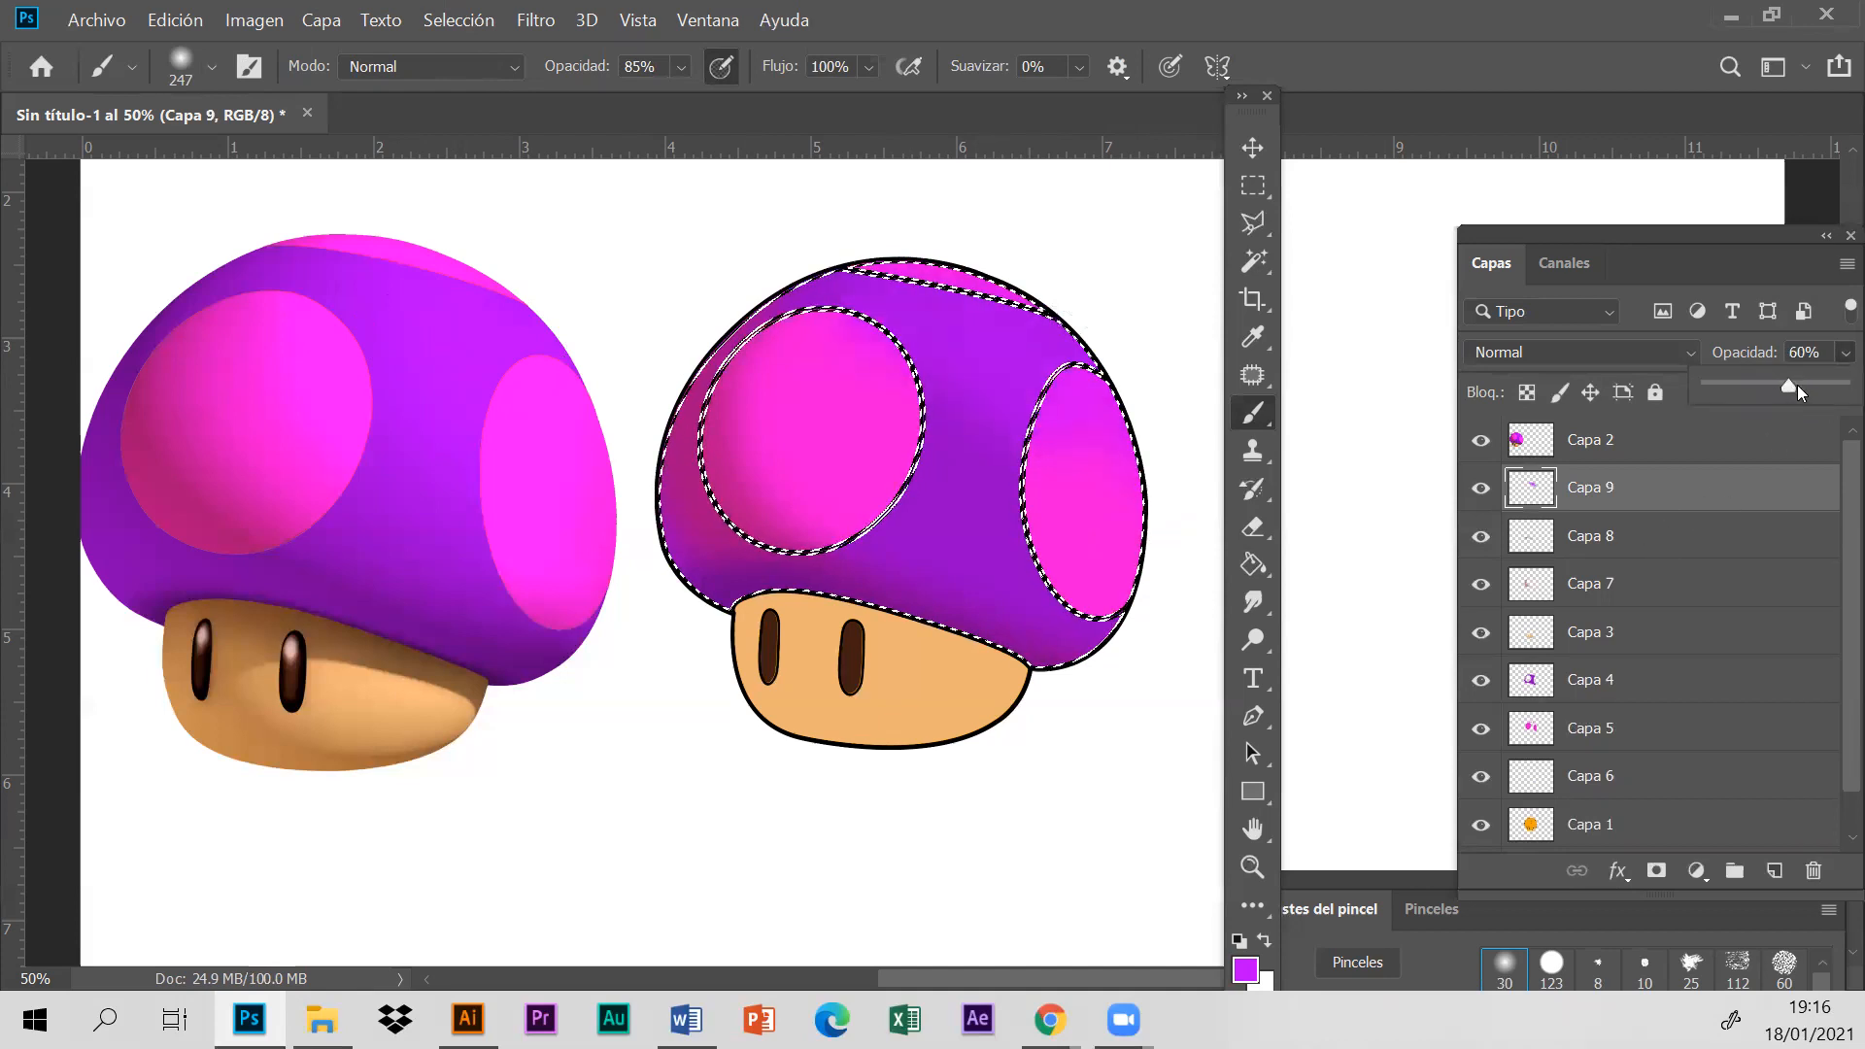
{"action": "left_click", "coordinate": [1808, 387]}
- Erase the purple highlight spilling over the pink spots with a 231 px soft eraser and clear the selection
{"action": "left_click", "coordinate": [1254, 526]}
{"action": "left_click", "coordinate": [211, 66]}
{"action": "left_click", "coordinate": [309, 158]}
{"action": "left_click", "coordinate": [1081, 424]}
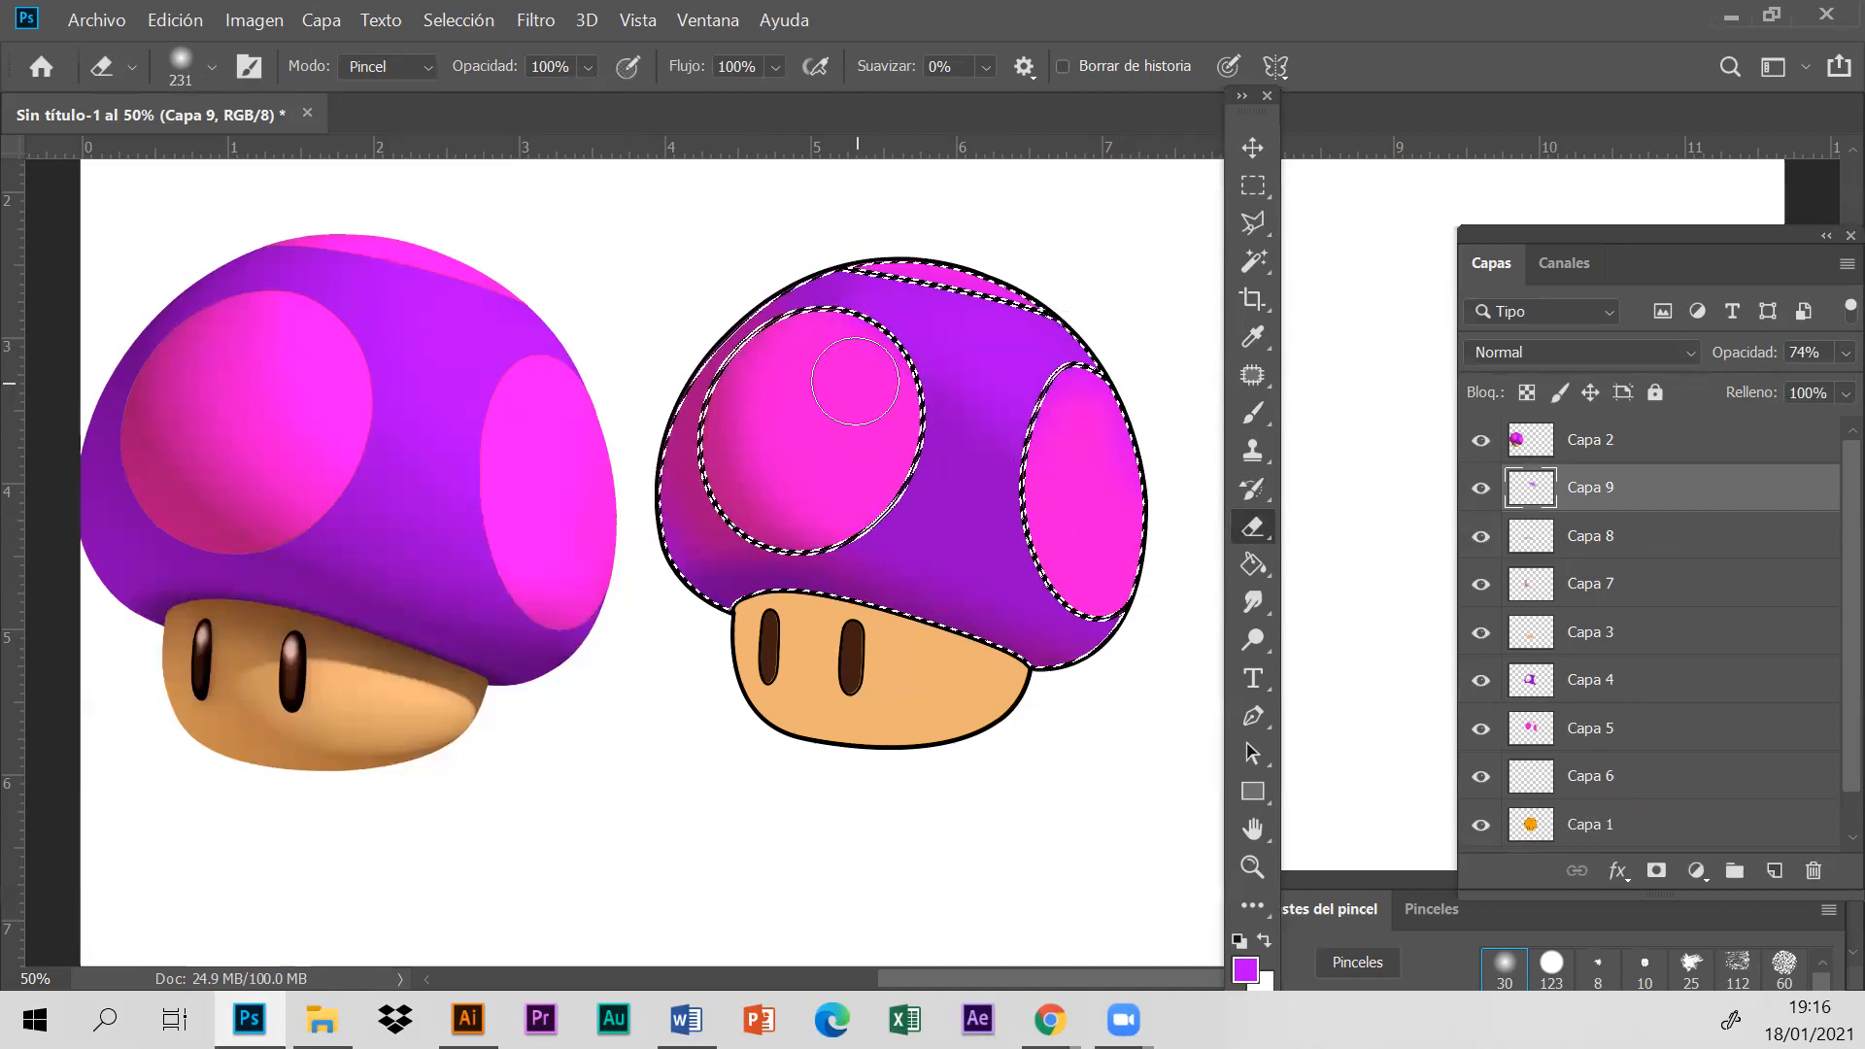
{"action": "left_click", "coordinate": [1255, 226]}
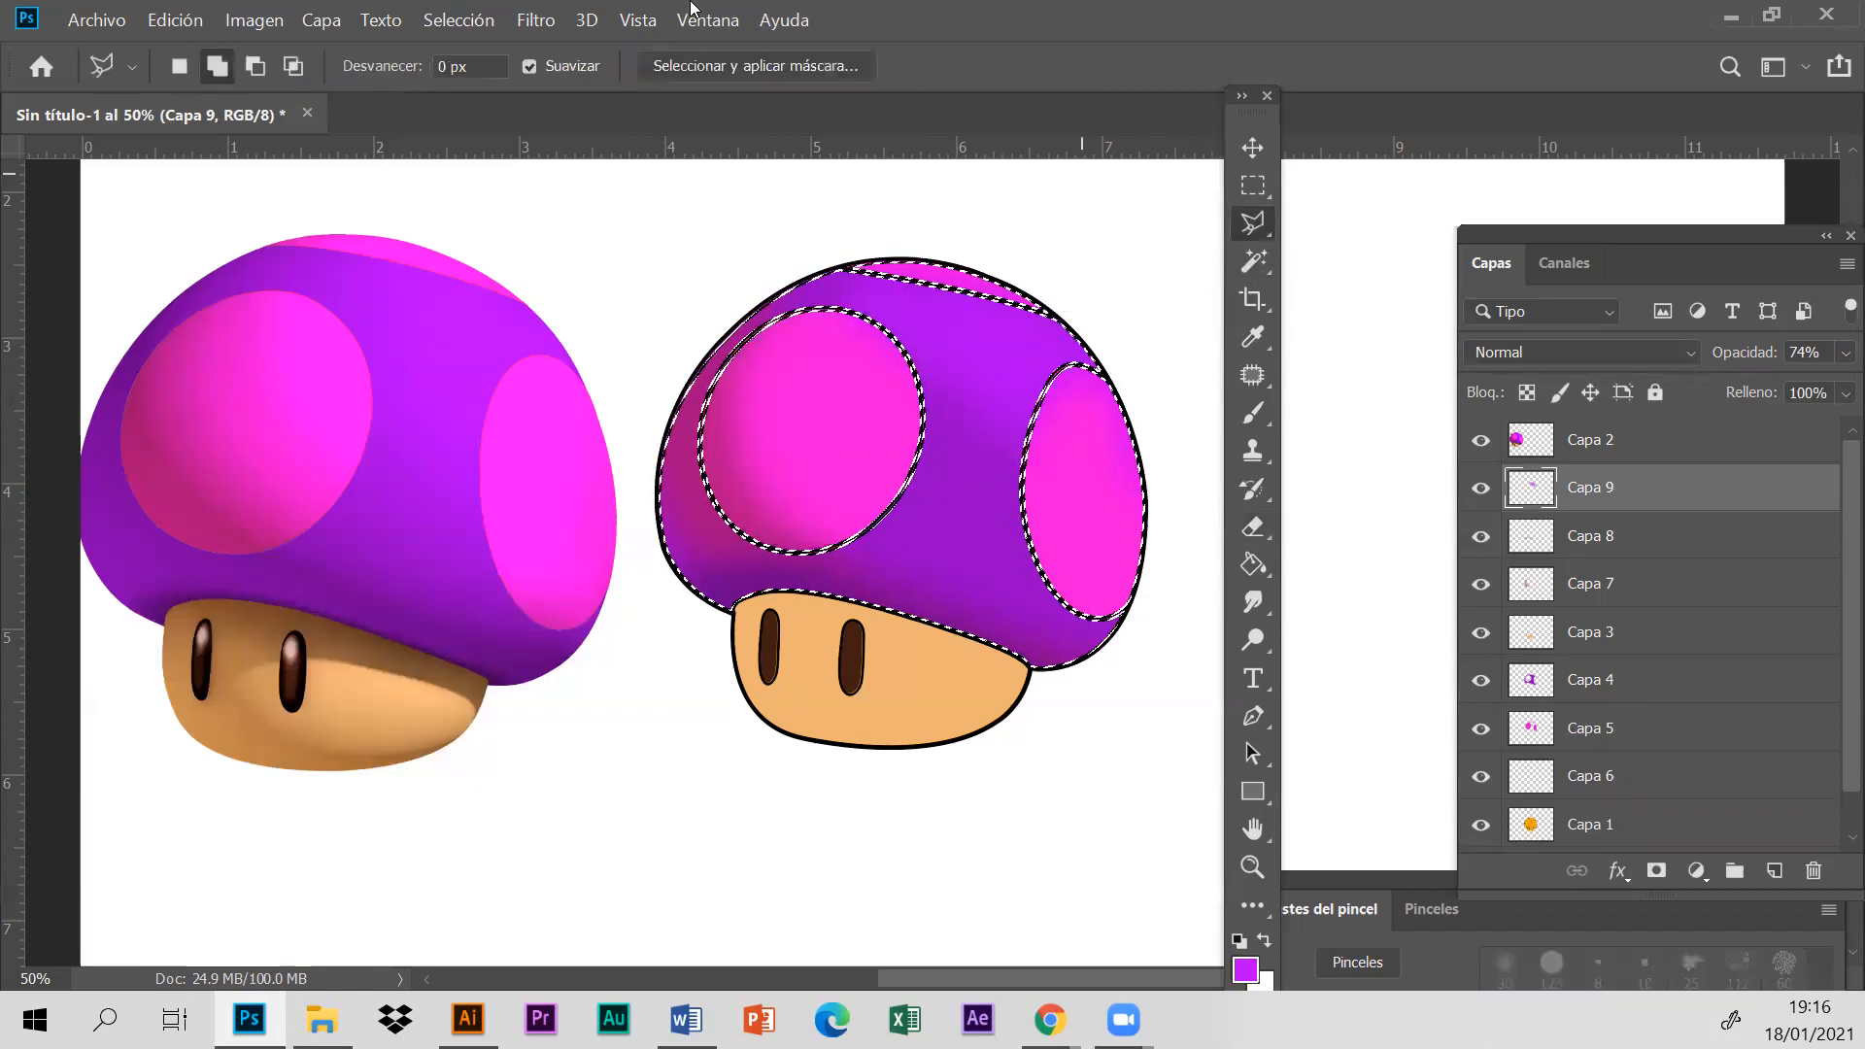
{"action": "left_click", "coordinate": [457, 20]}
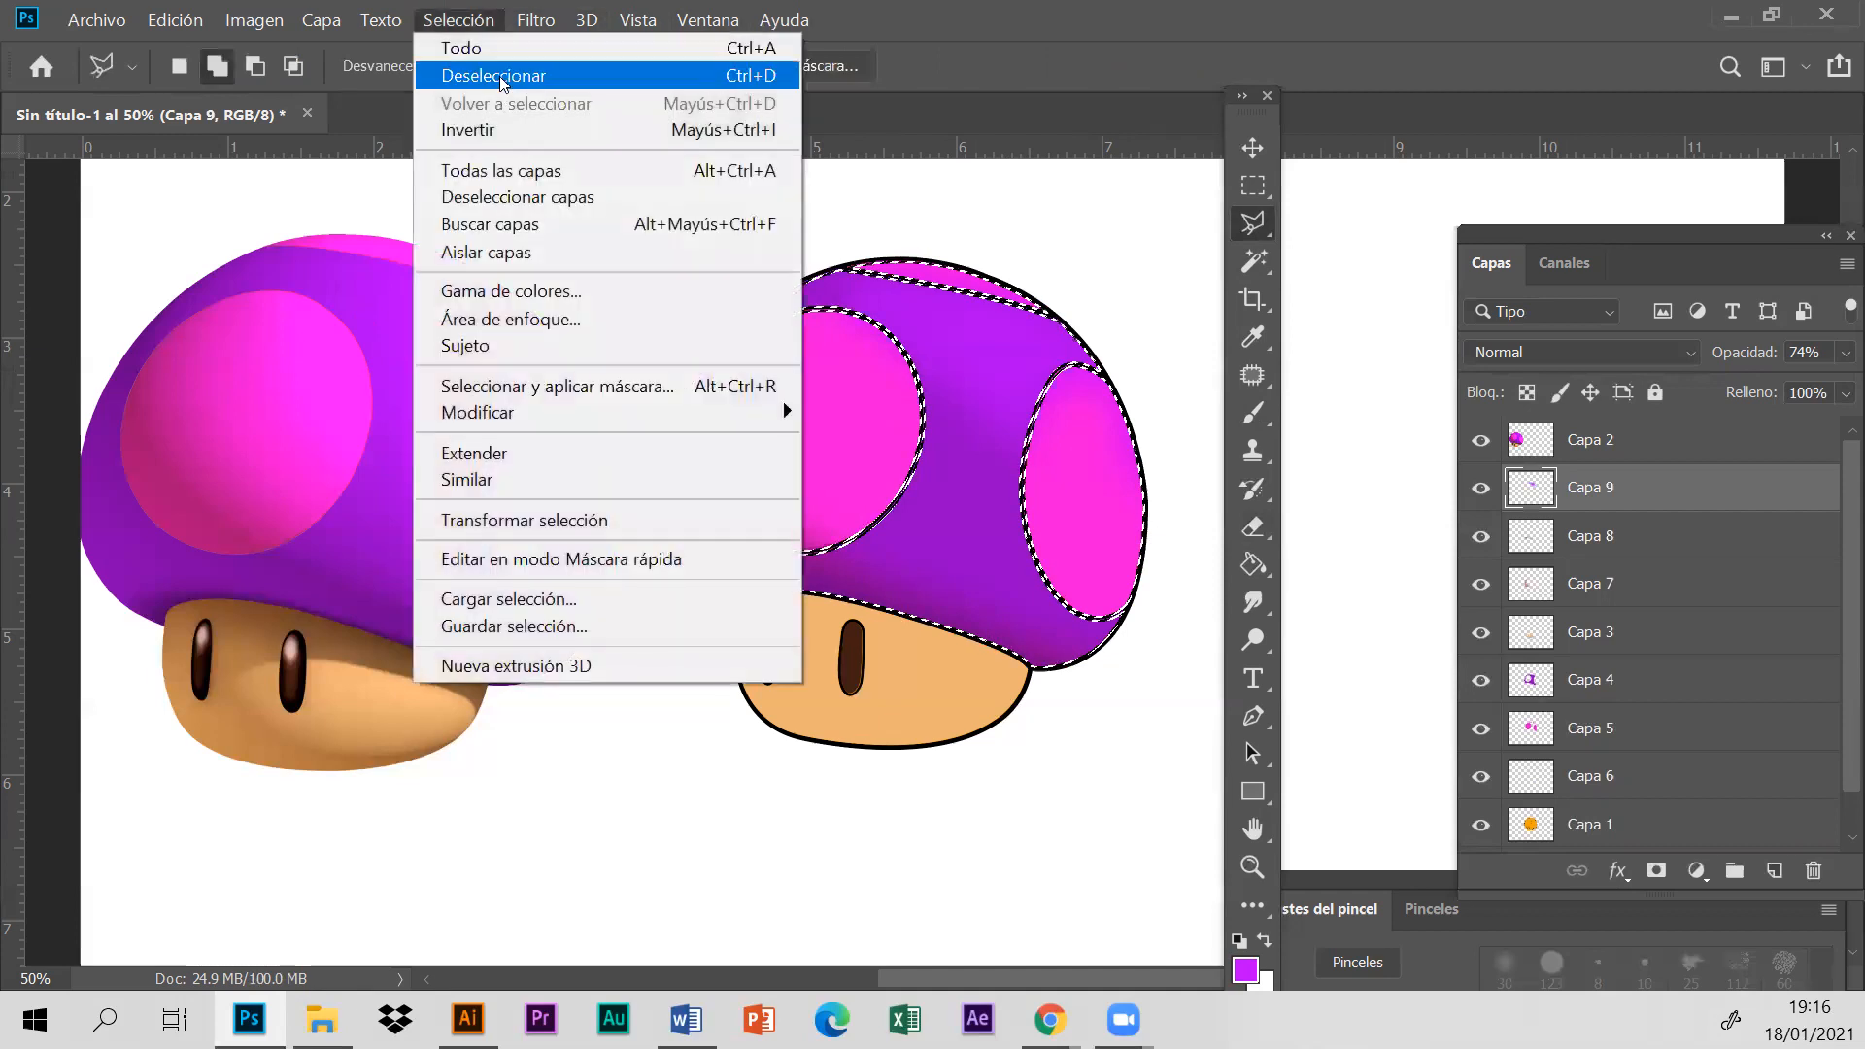
{"action": "left_click", "coordinate": [496, 76]}
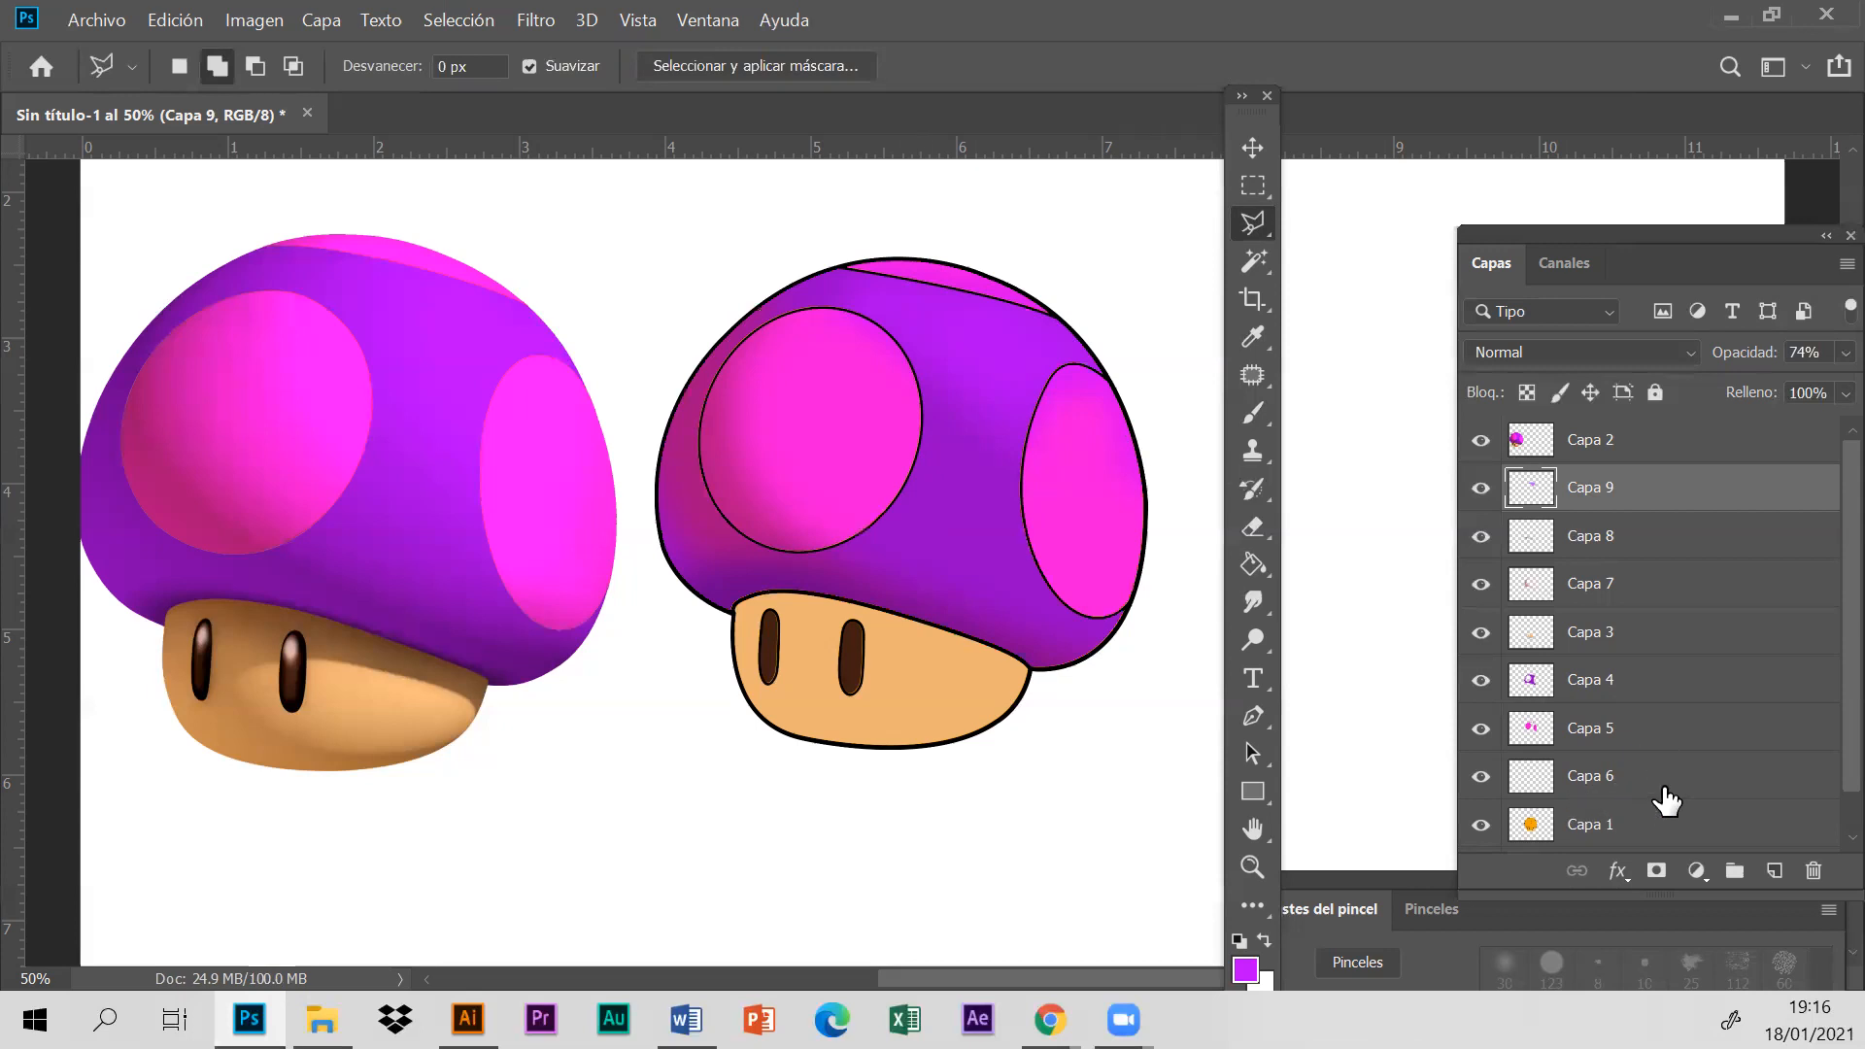
- Select the outlined stem area on Capa 1 with the Magic Wand, toggling the layer's visibility to check the outline
{"action": "left_click", "coordinate": [1652, 827]}
{"action": "scroll", "coordinate": [1710, 835], "scroll_direction": "down", "scroll_amount": 1}
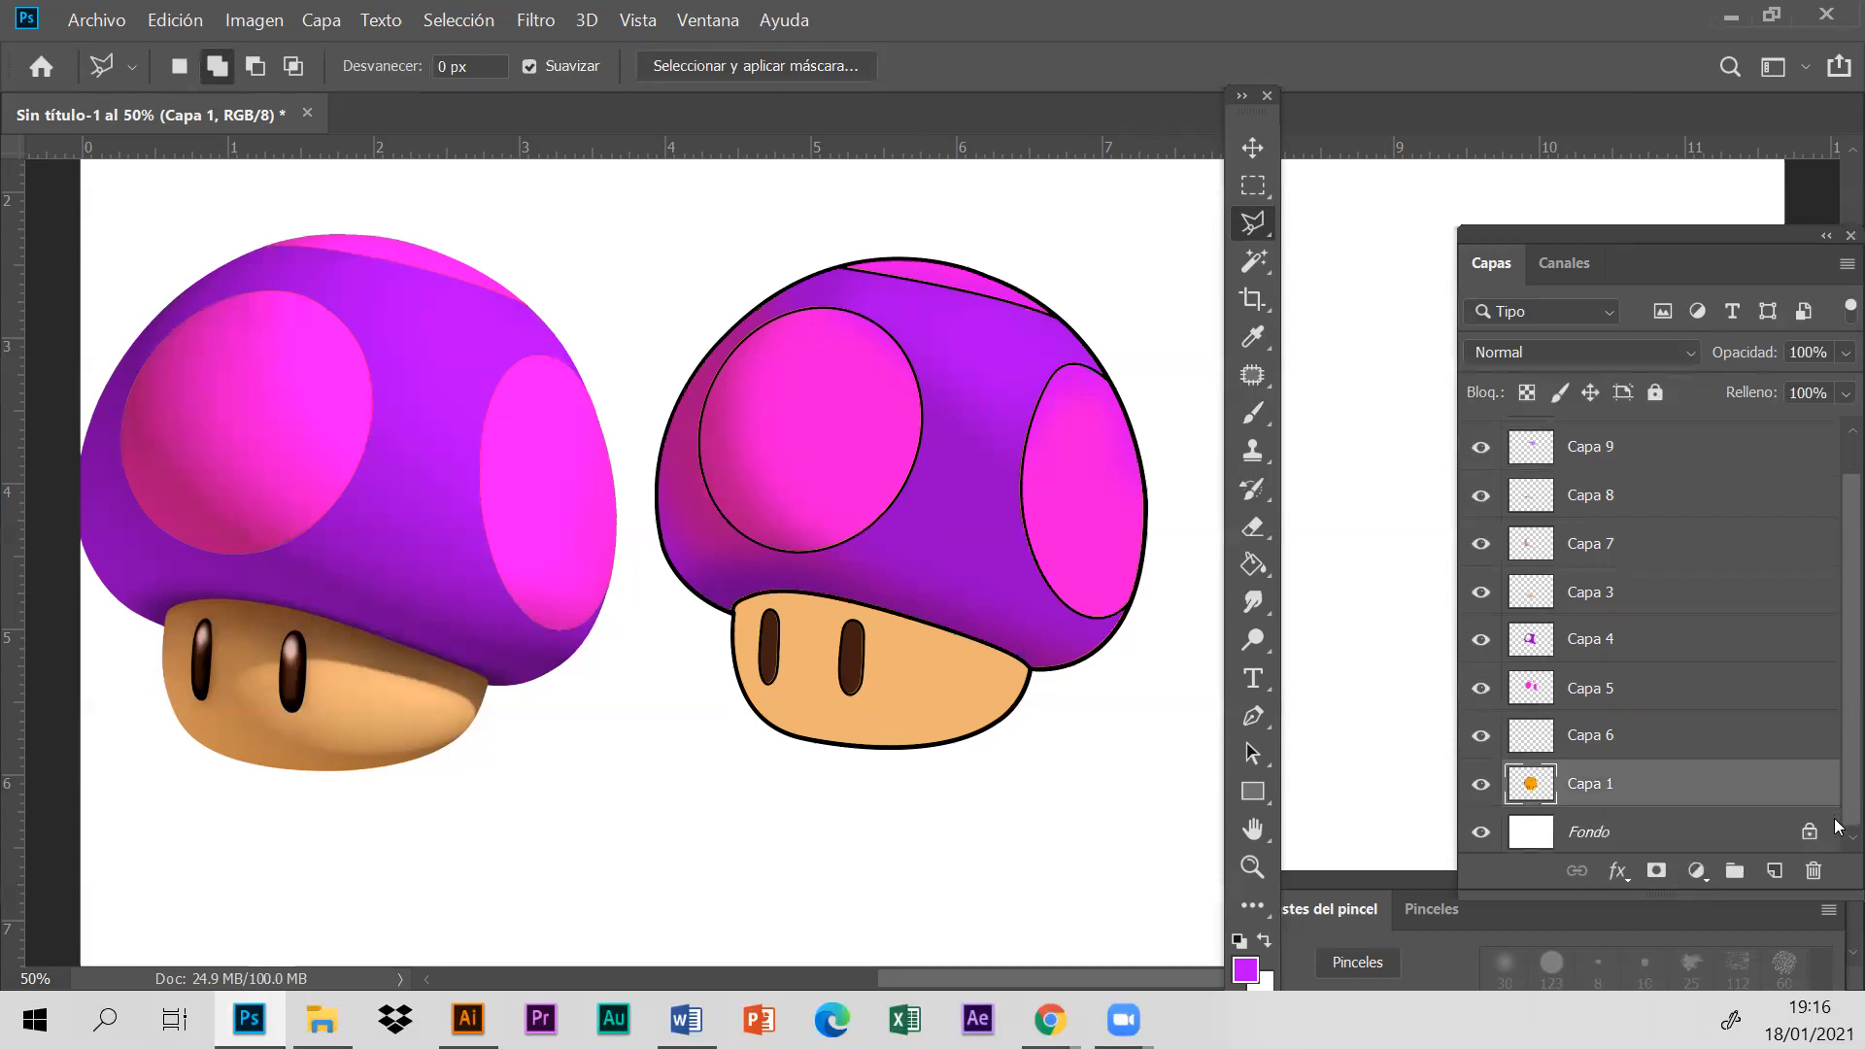
{"action": "left_click", "coordinate": [1253, 260]}
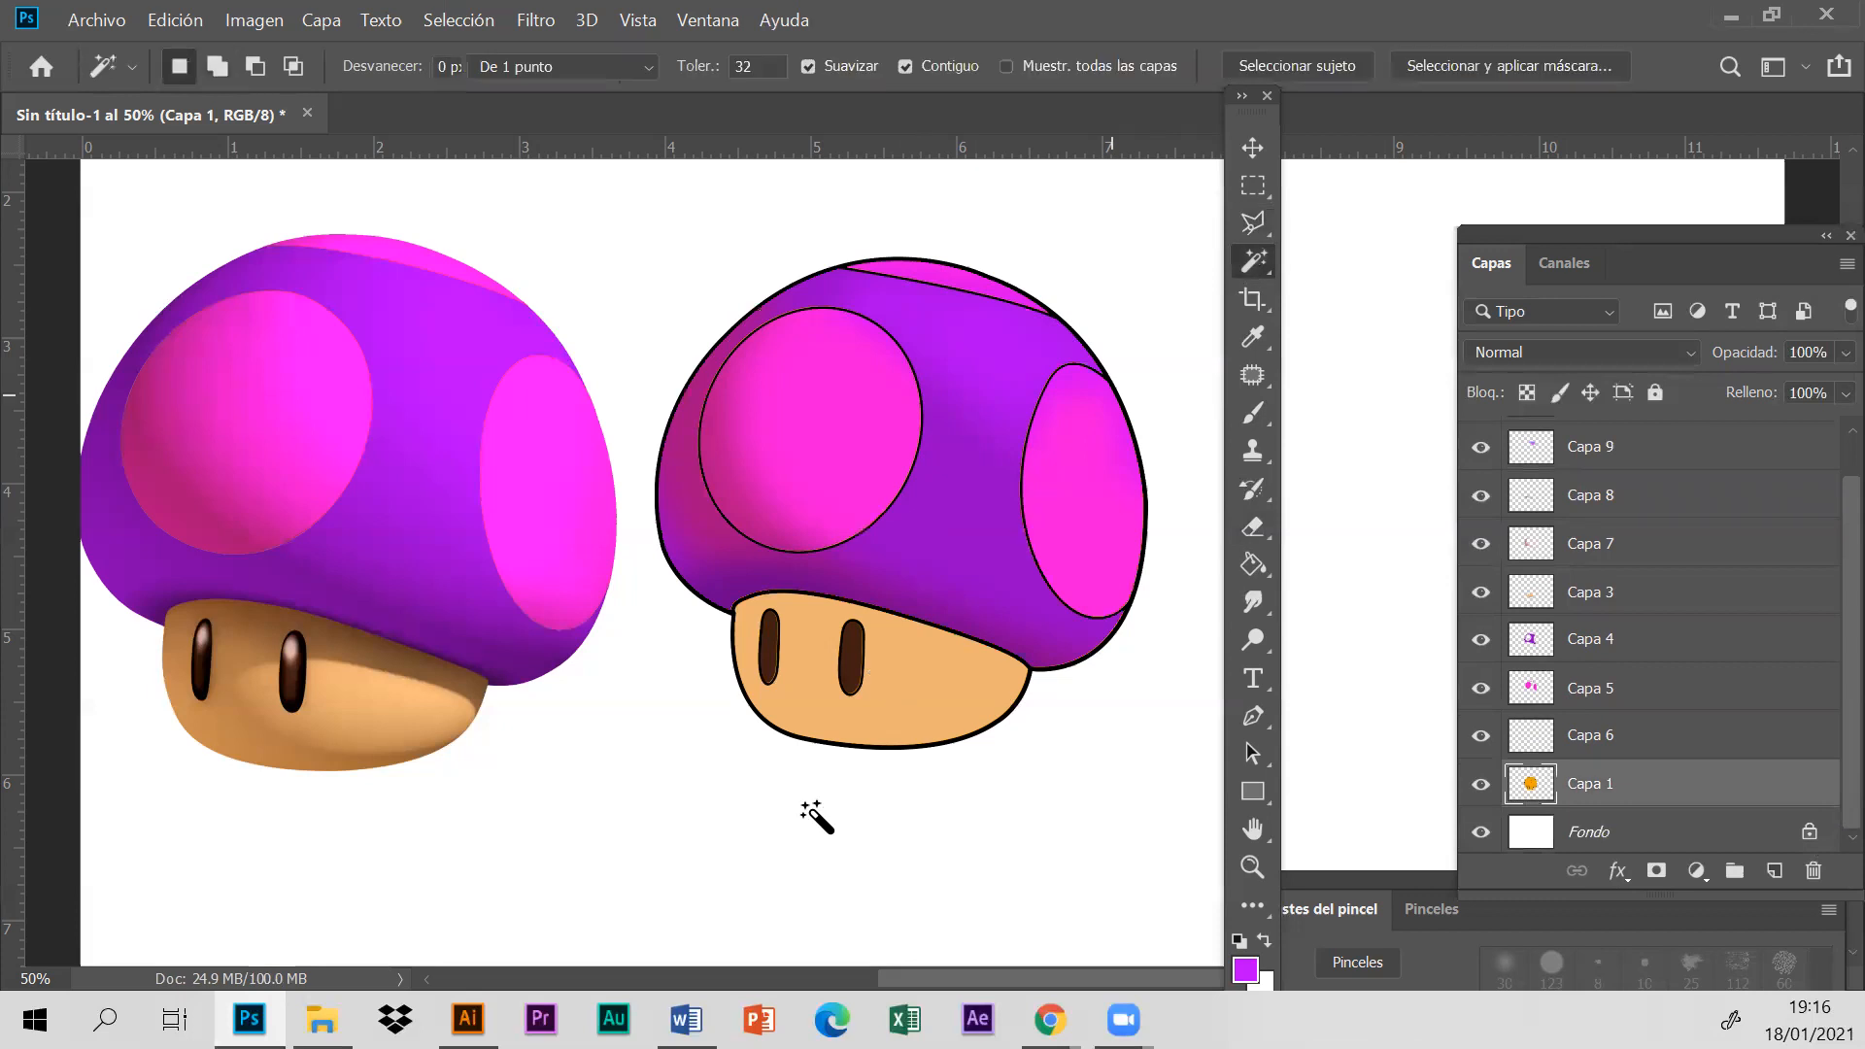
{"action": "left_click", "coordinate": [898, 692]}
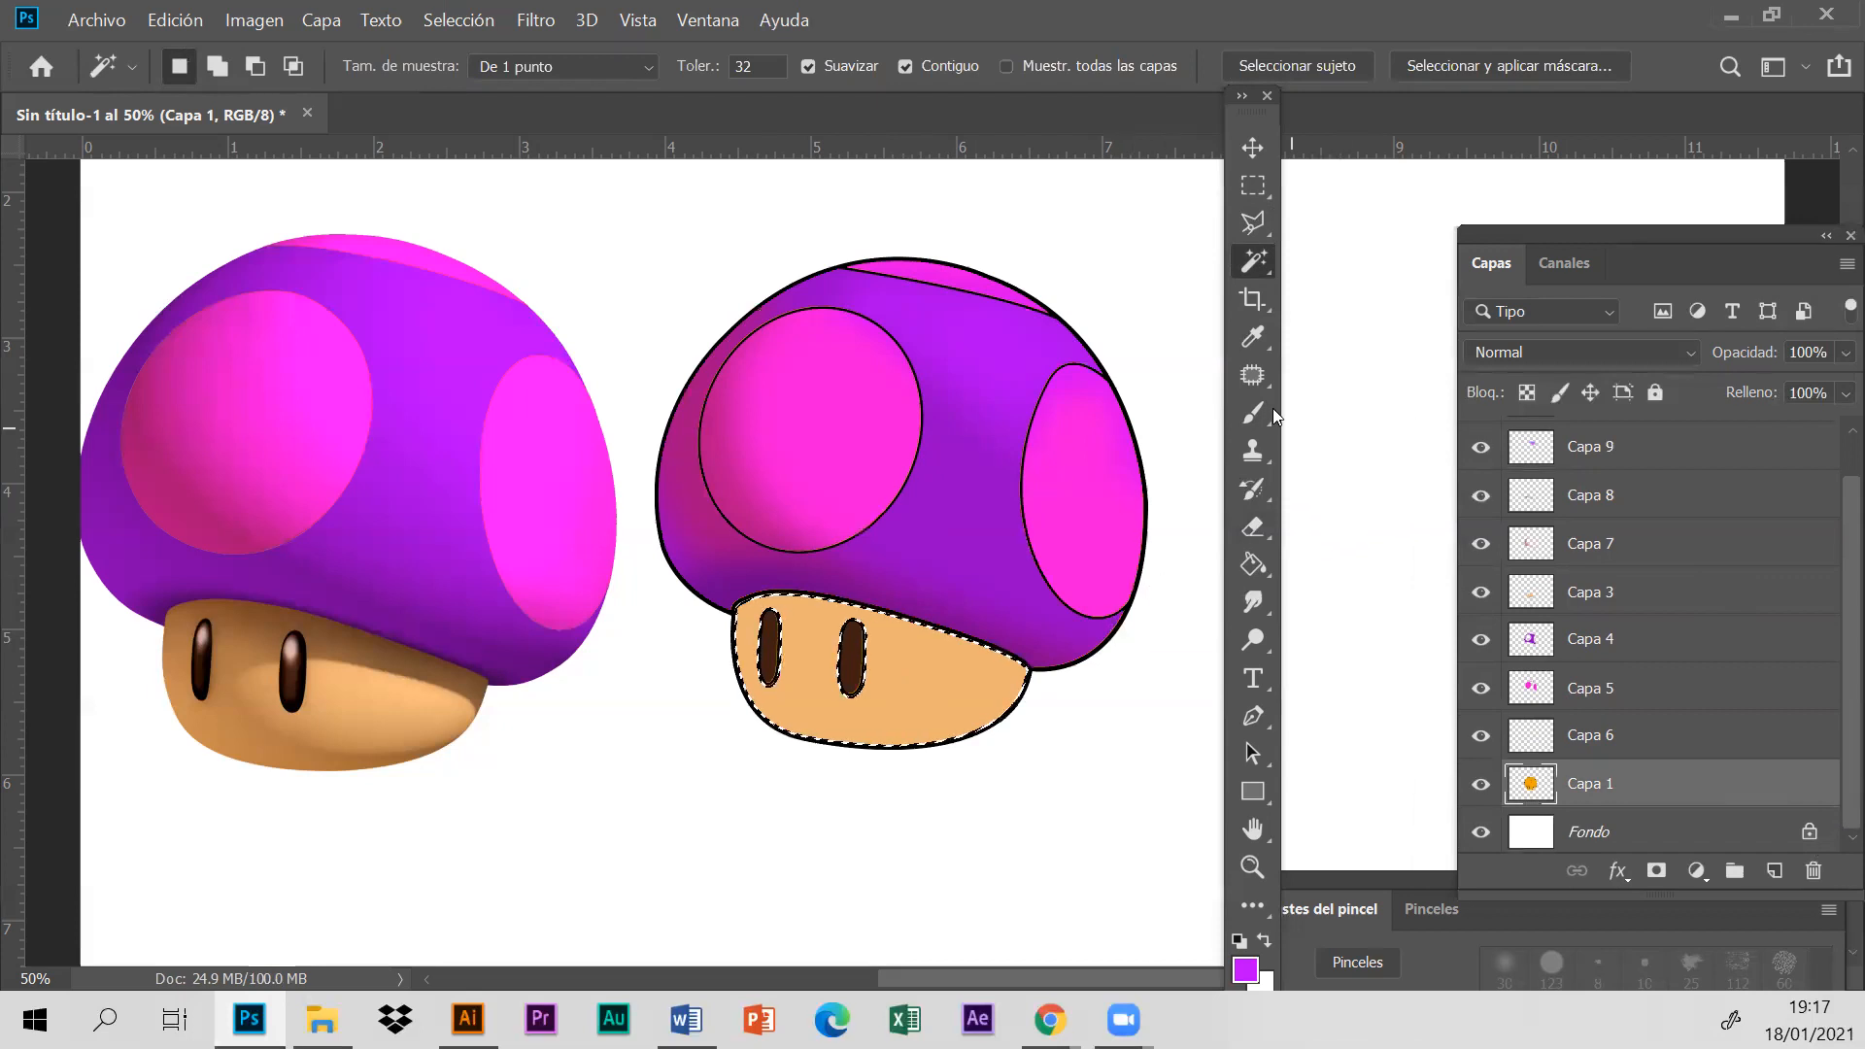
{"action": "left_click", "coordinate": [1481, 785]}
{"action": "left_click", "coordinate": [1481, 785]}
{"action": "left_click", "coordinate": [1480, 785]}
{"action": "left_click", "coordinate": [1481, 785]}
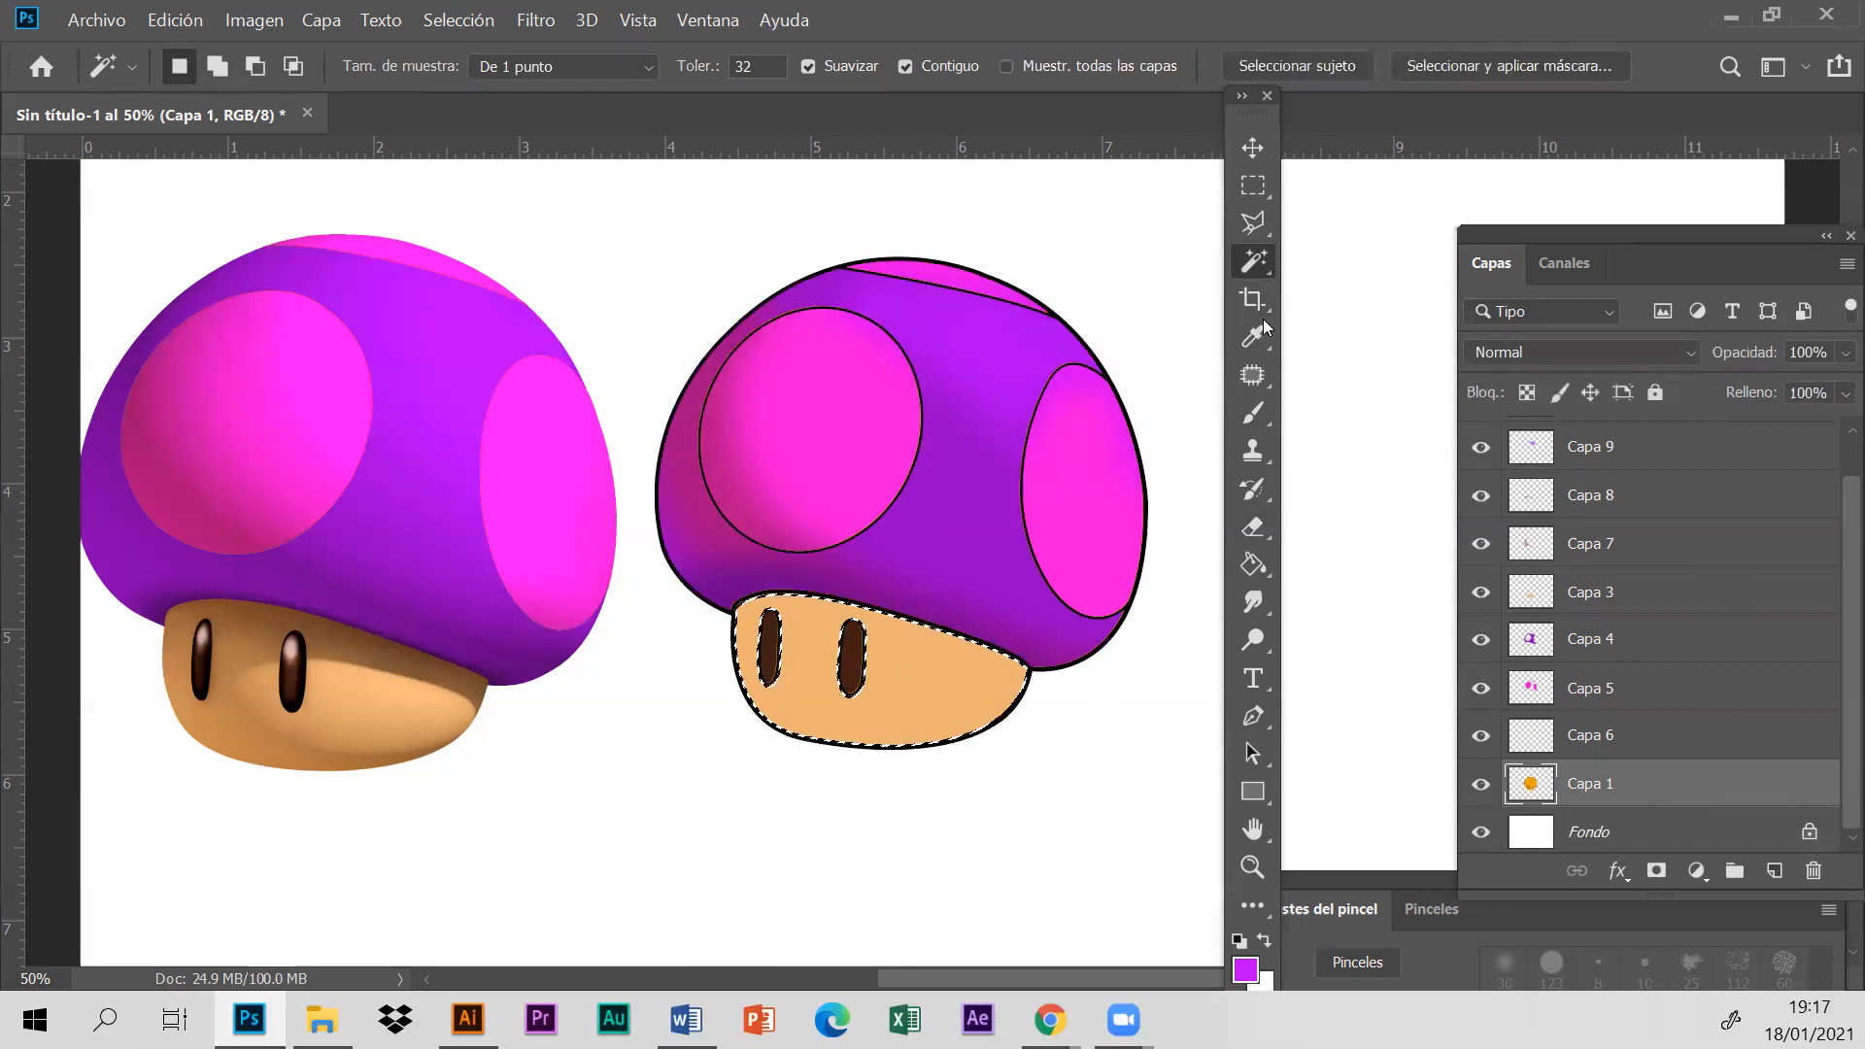
- Add a new layer above Capa 1 and sample the brown shadow colour from the upper part of the reference stem
{"action": "left_click", "coordinate": [1774, 871]}
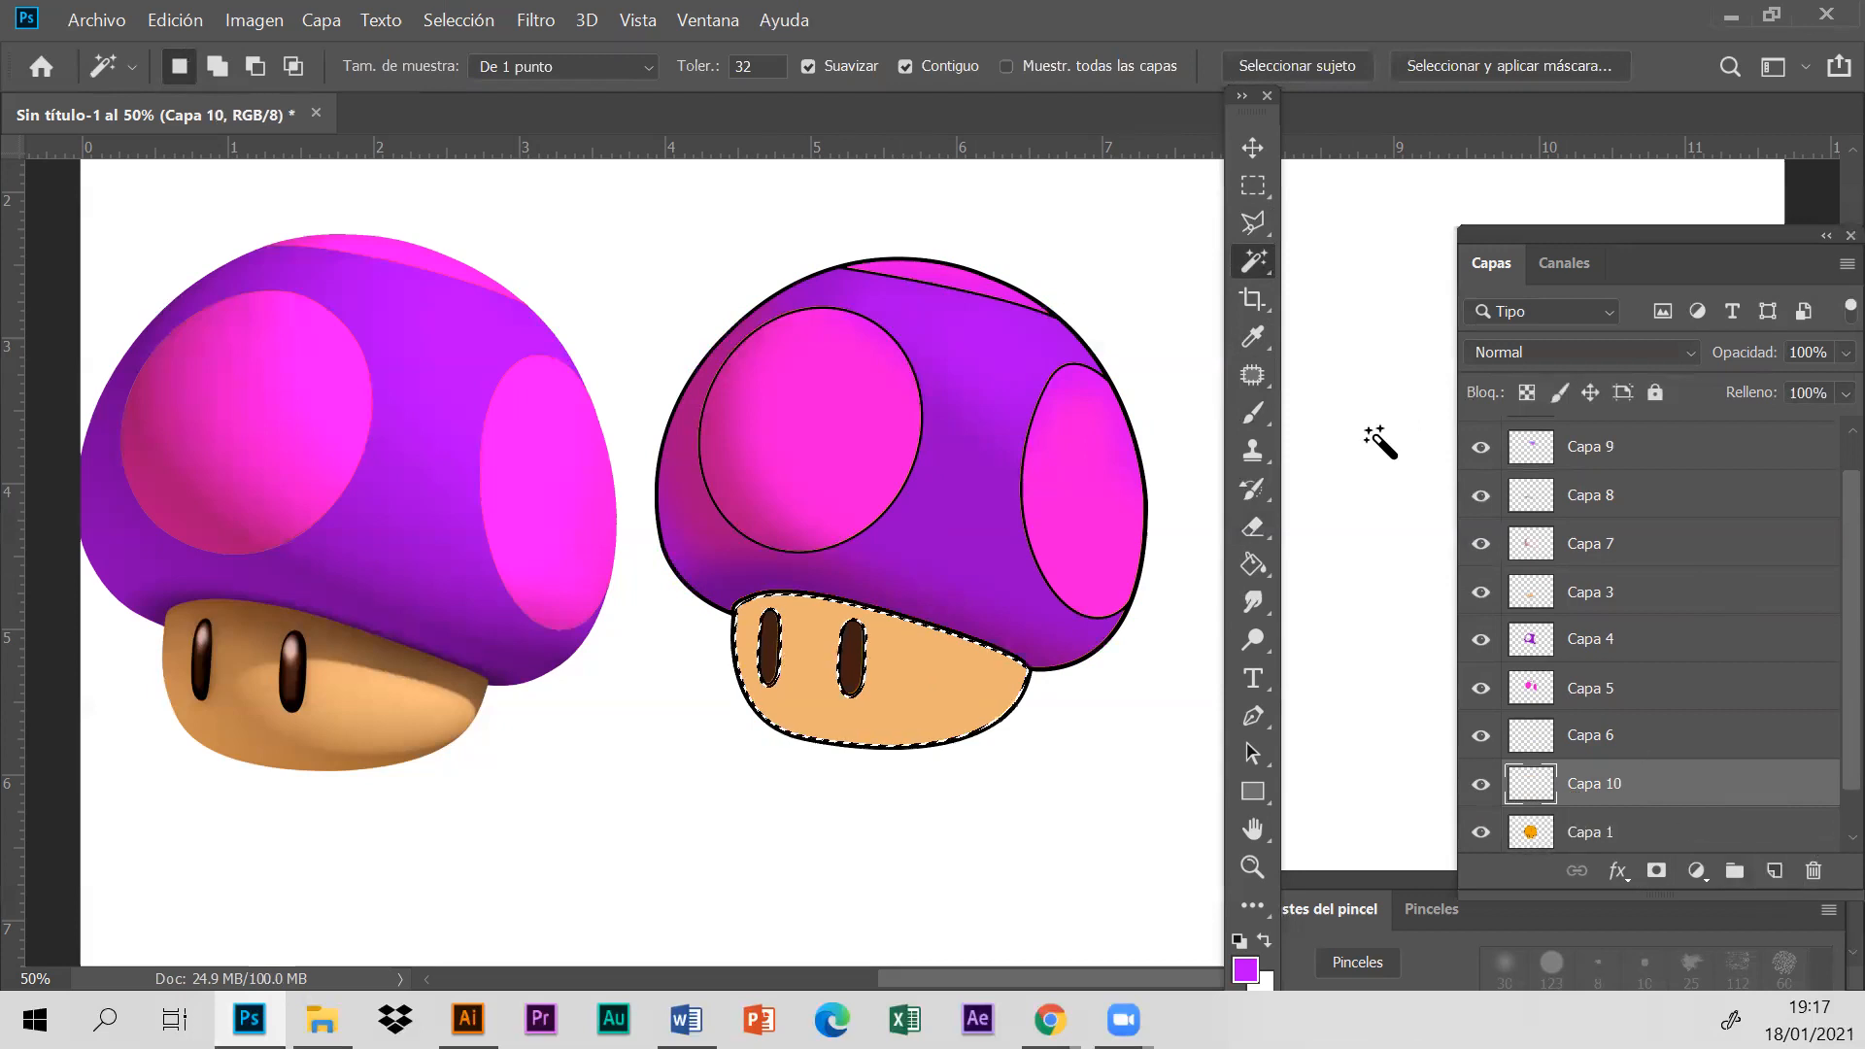
{"action": "left_click", "coordinate": [1251, 340]}
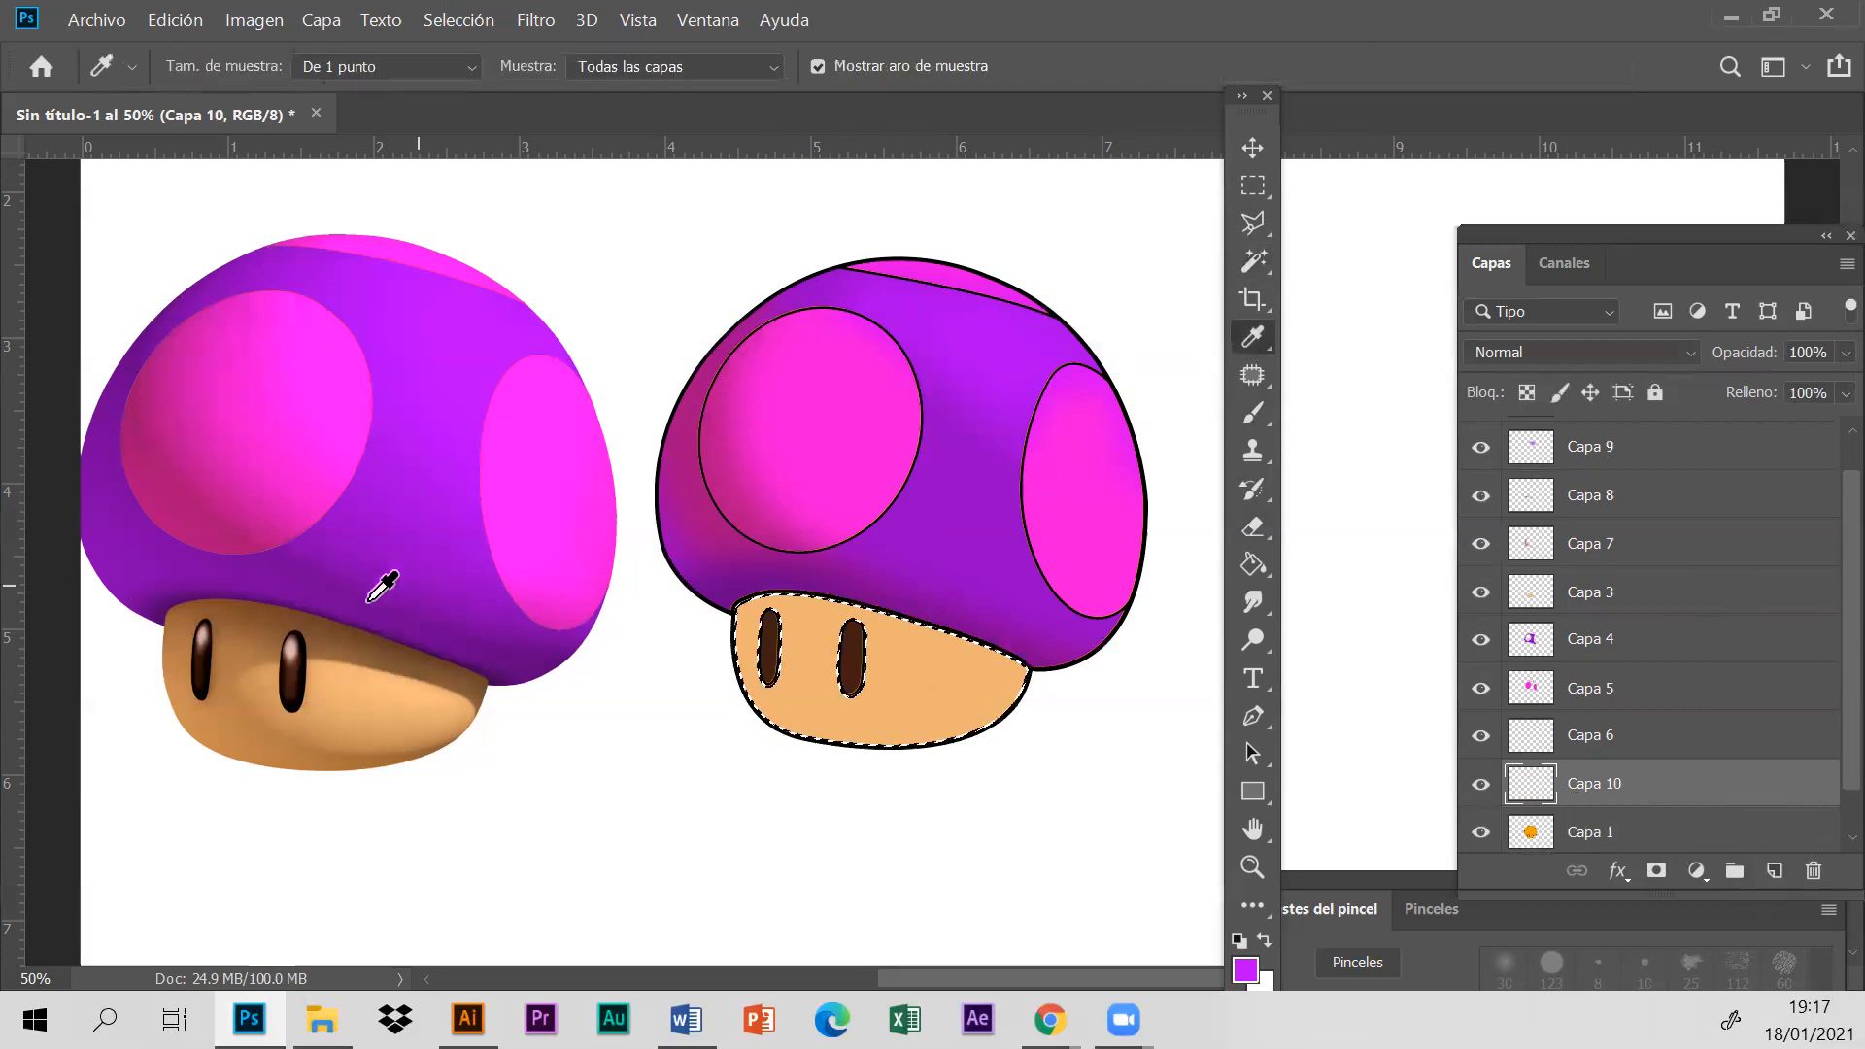
{"action": "left_click", "coordinate": [340, 646]}
- Move Capa 10 directly above Capa 8 and brush brown shading inside the outlined stem with the 247 px soft brush at 85% opacity
{"action": "left_click", "coordinate": [1253, 413]}
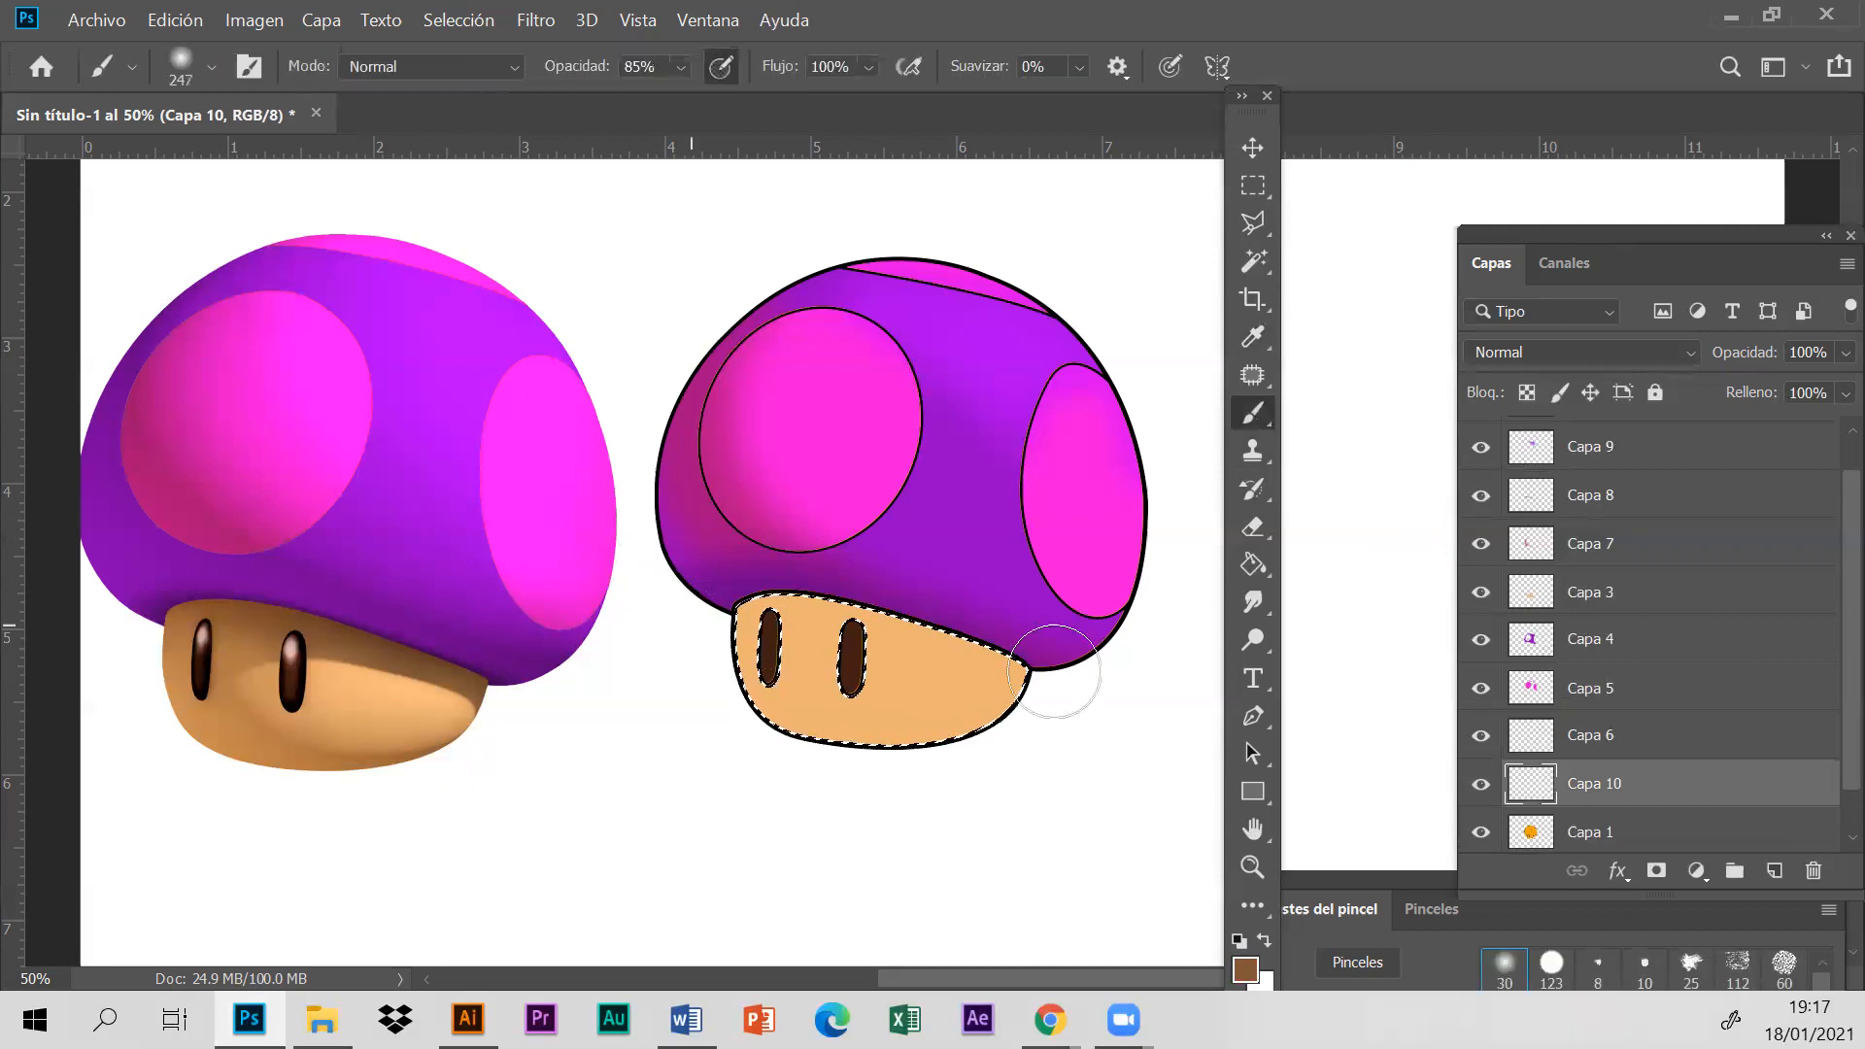
{"action": "left_click_drag", "start_coordinate": [1711, 787], "coordinate": [1707, 495]}
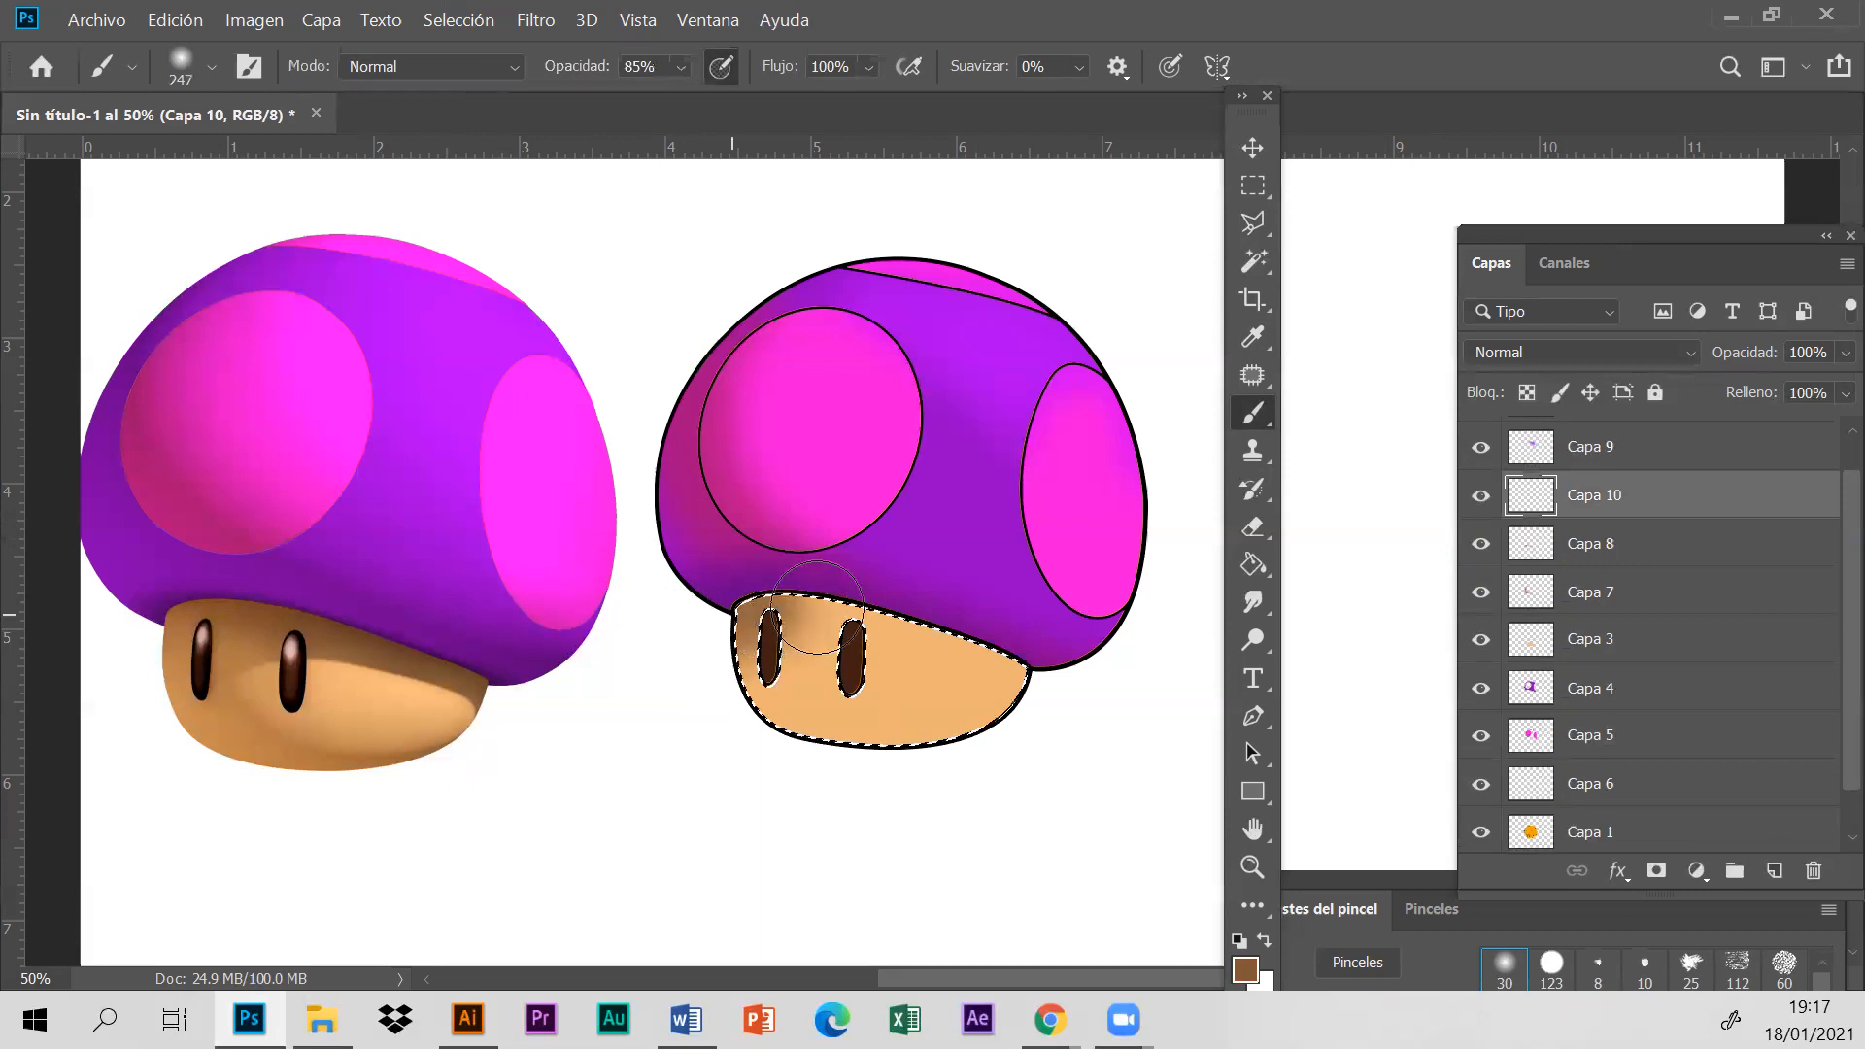
{"action": "left_click_drag", "start_coordinate": [1678, 508], "coordinate": [1692, 789]}
{"action": "left_click_drag", "start_coordinate": [1711, 725], "coordinate": [1695, 504]}
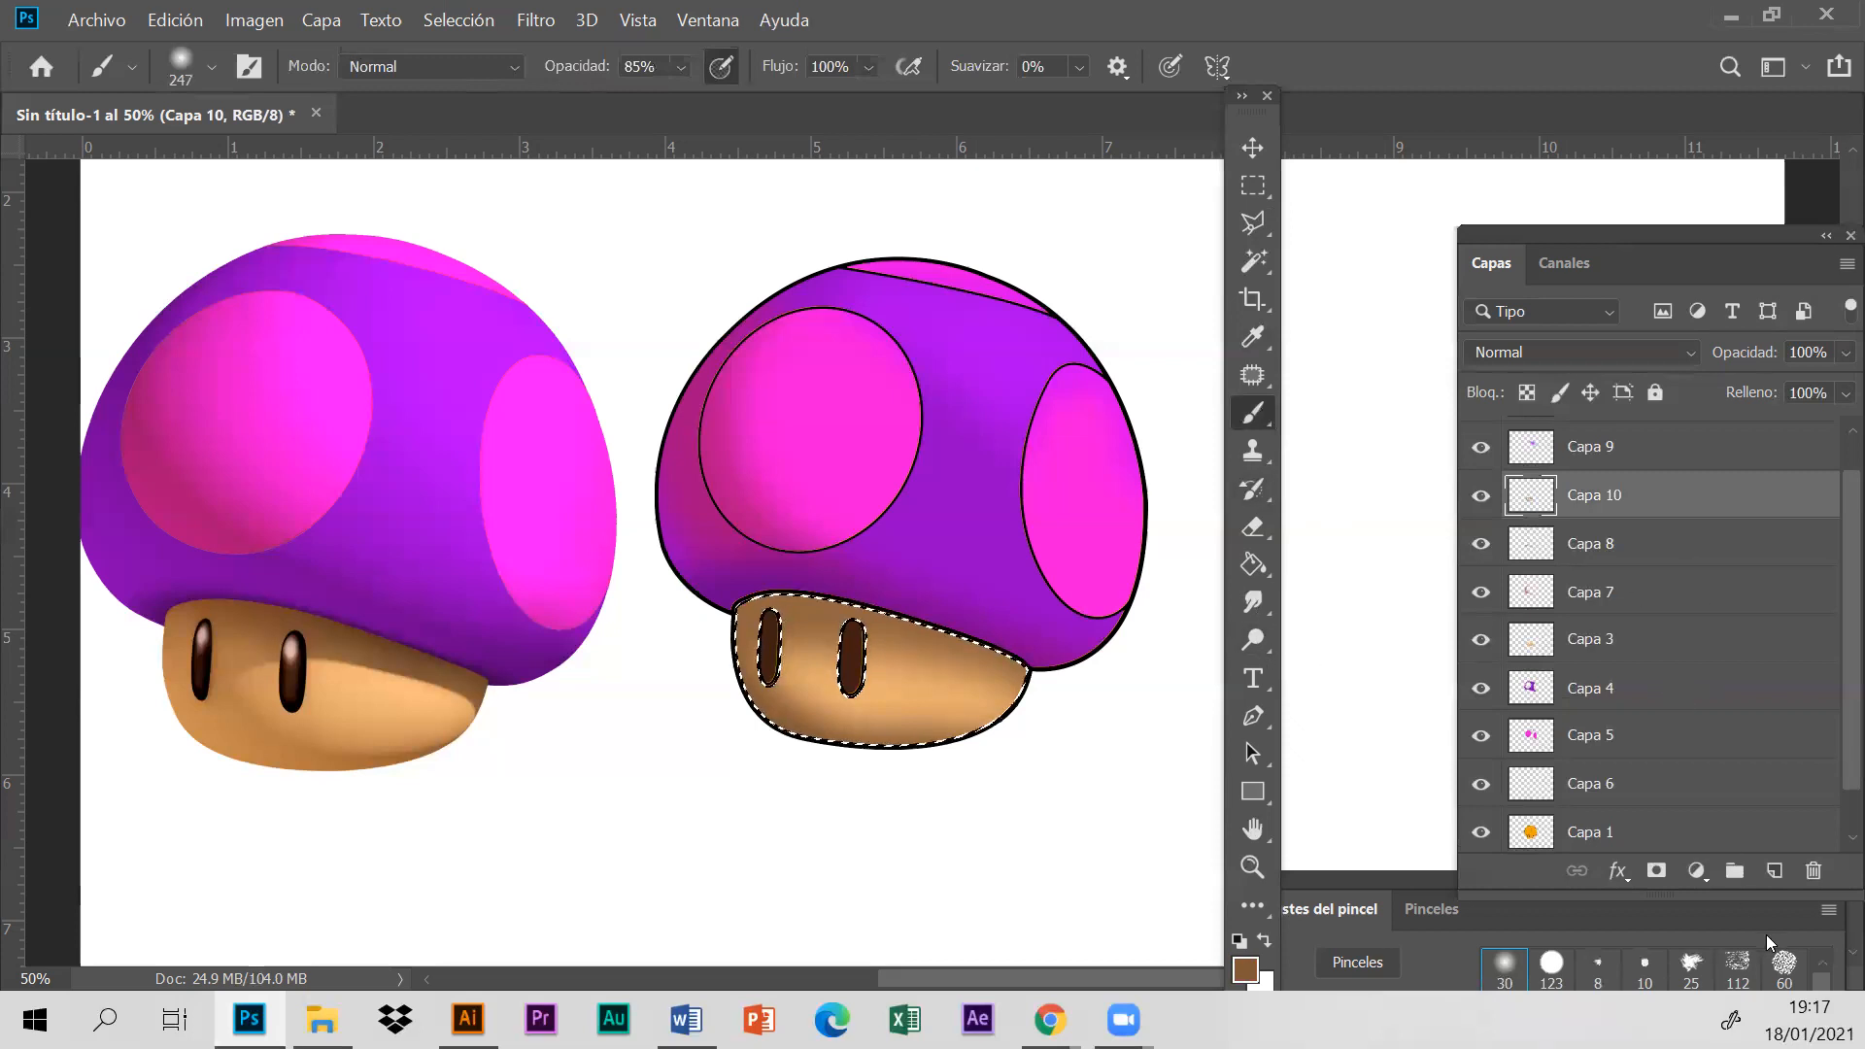
- Add a new layer above Capa 10 and sample the light orange colour from the lit area of the reference stem
{"action": "left_click", "coordinate": [1774, 882]}
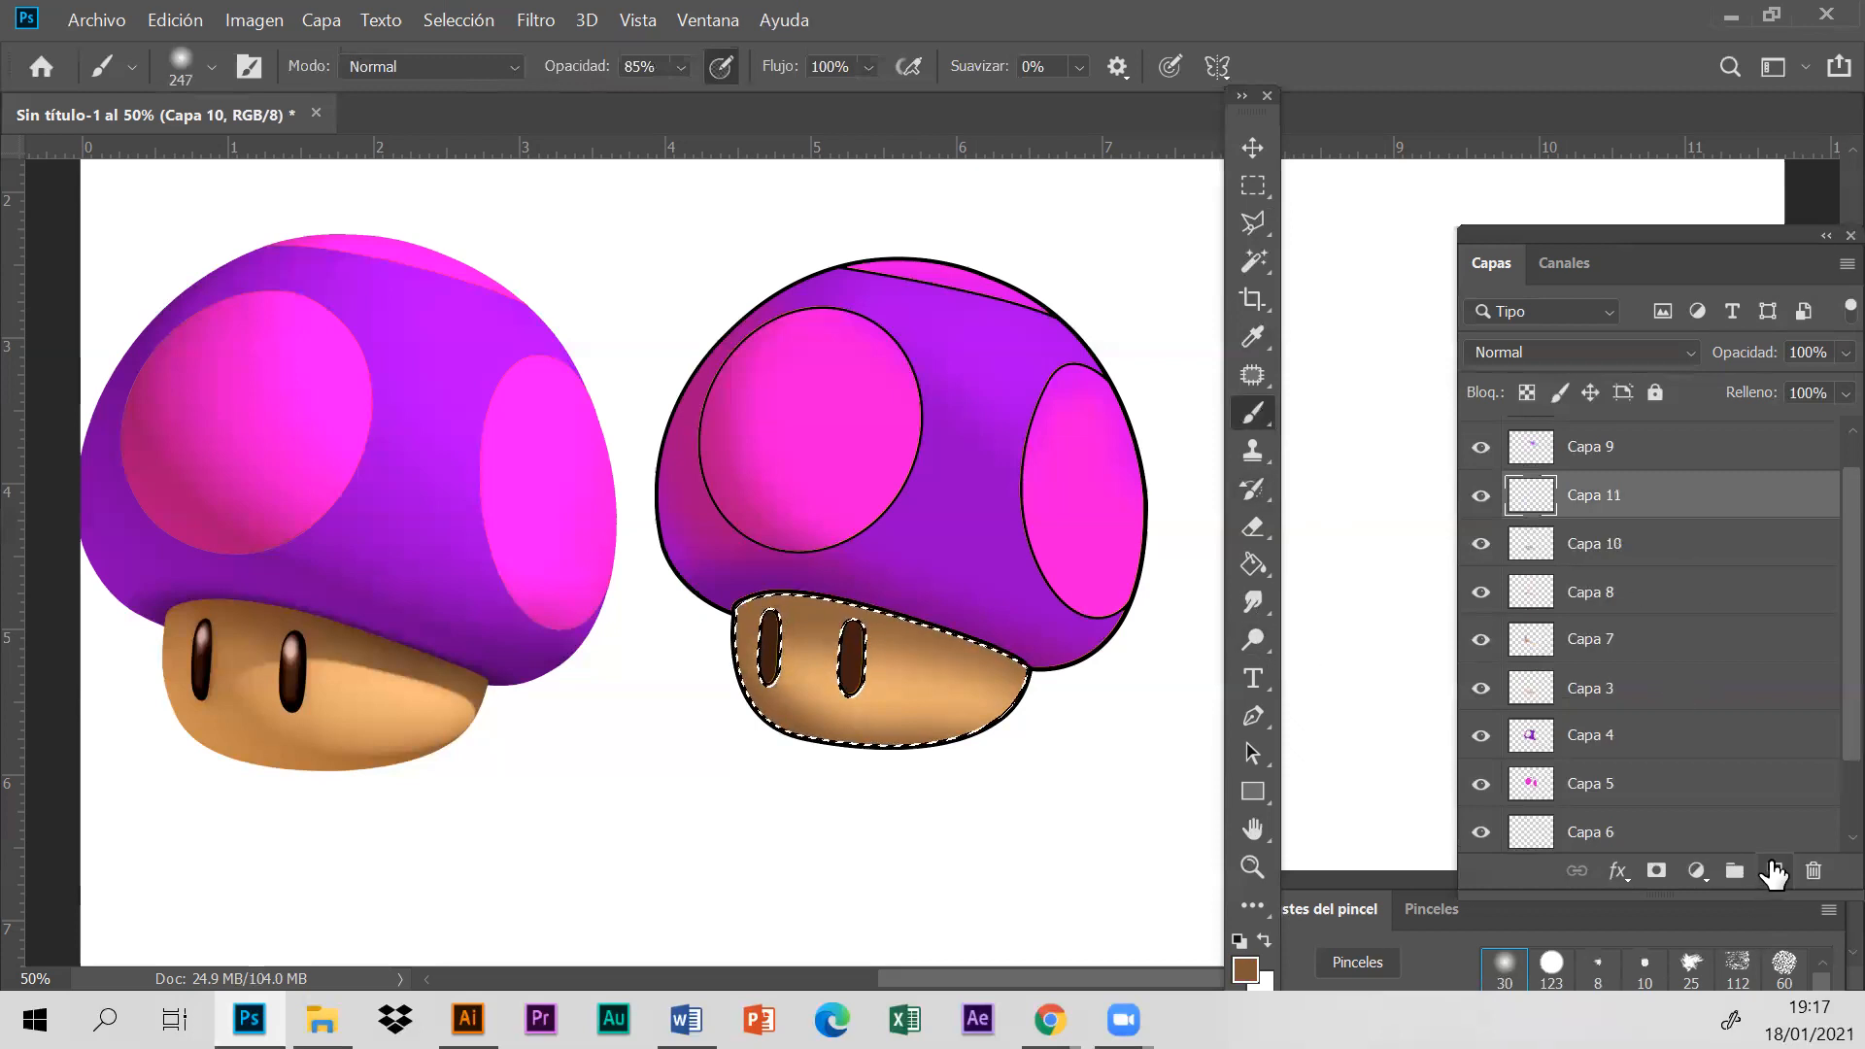
{"action": "left_click", "coordinate": [1253, 336]}
{"action": "left_click", "coordinate": [379, 683]}
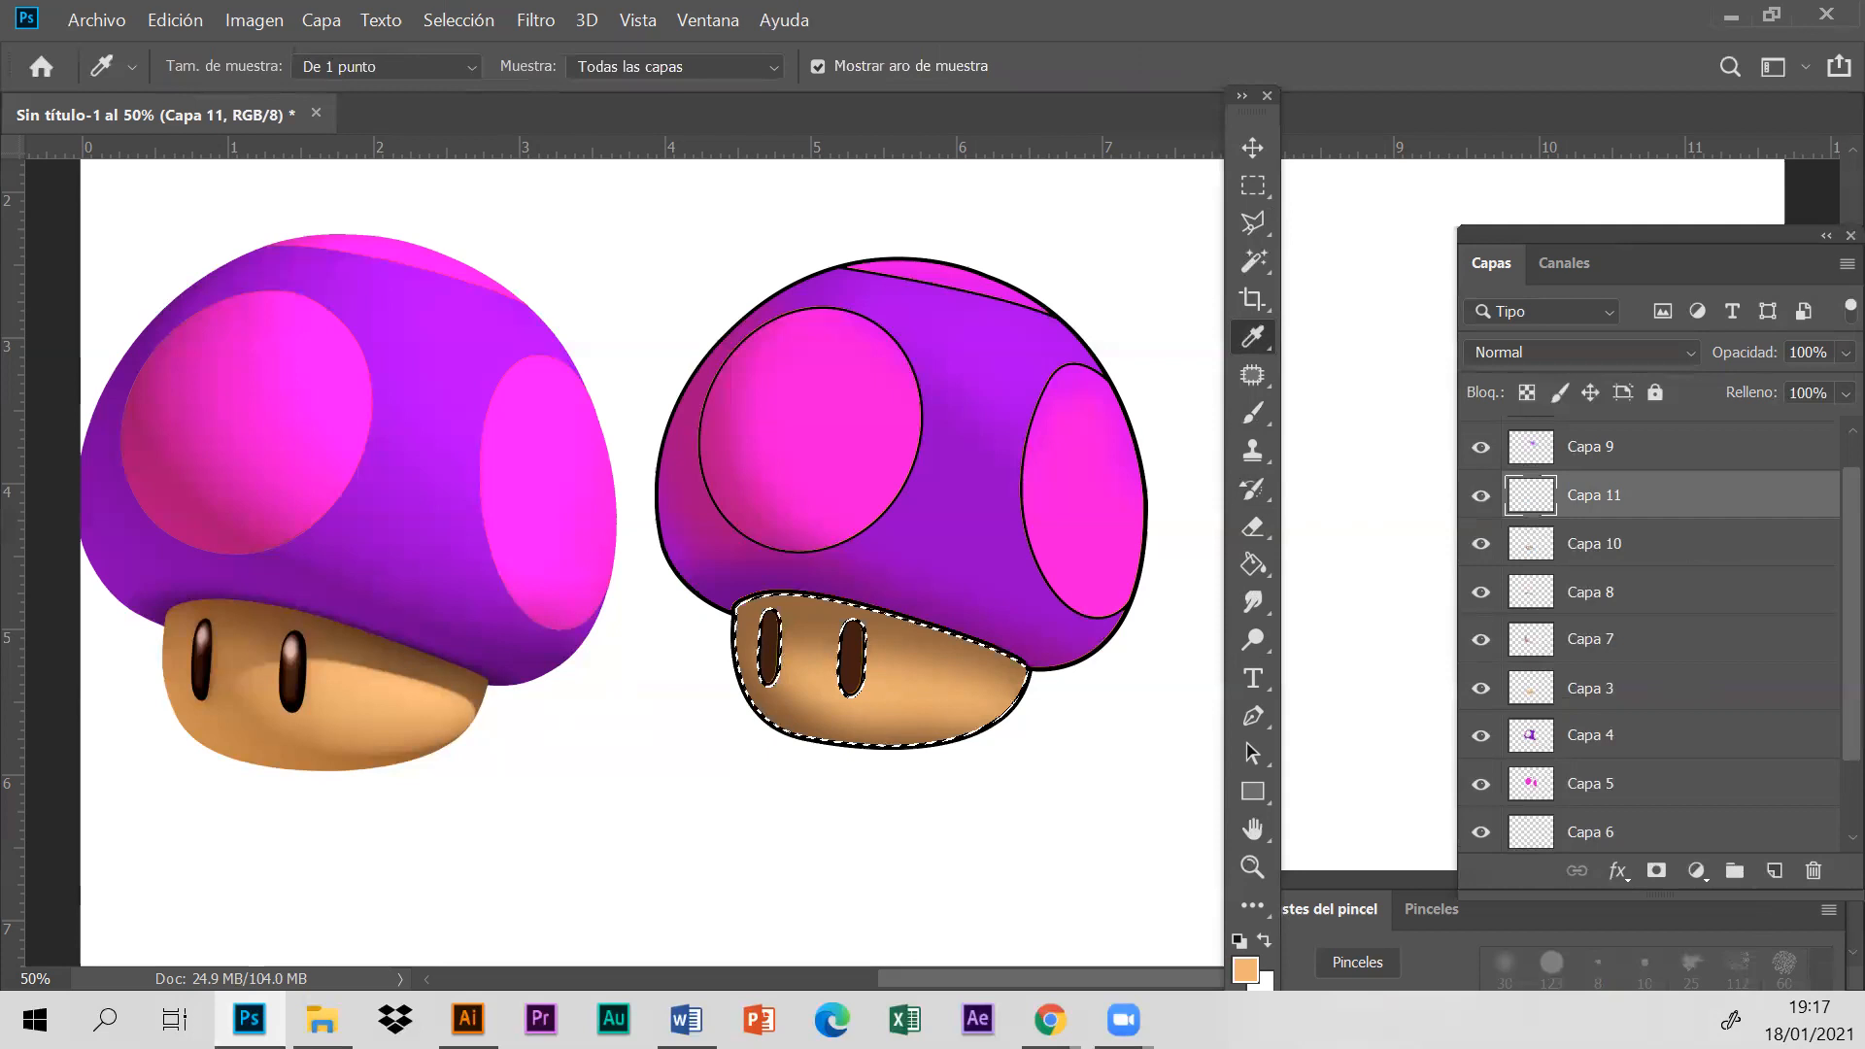
- Paint the light orange area on the outlined stem with a 40 px brush at 51% hardness
{"action": "left_click", "coordinate": [1241, 417]}
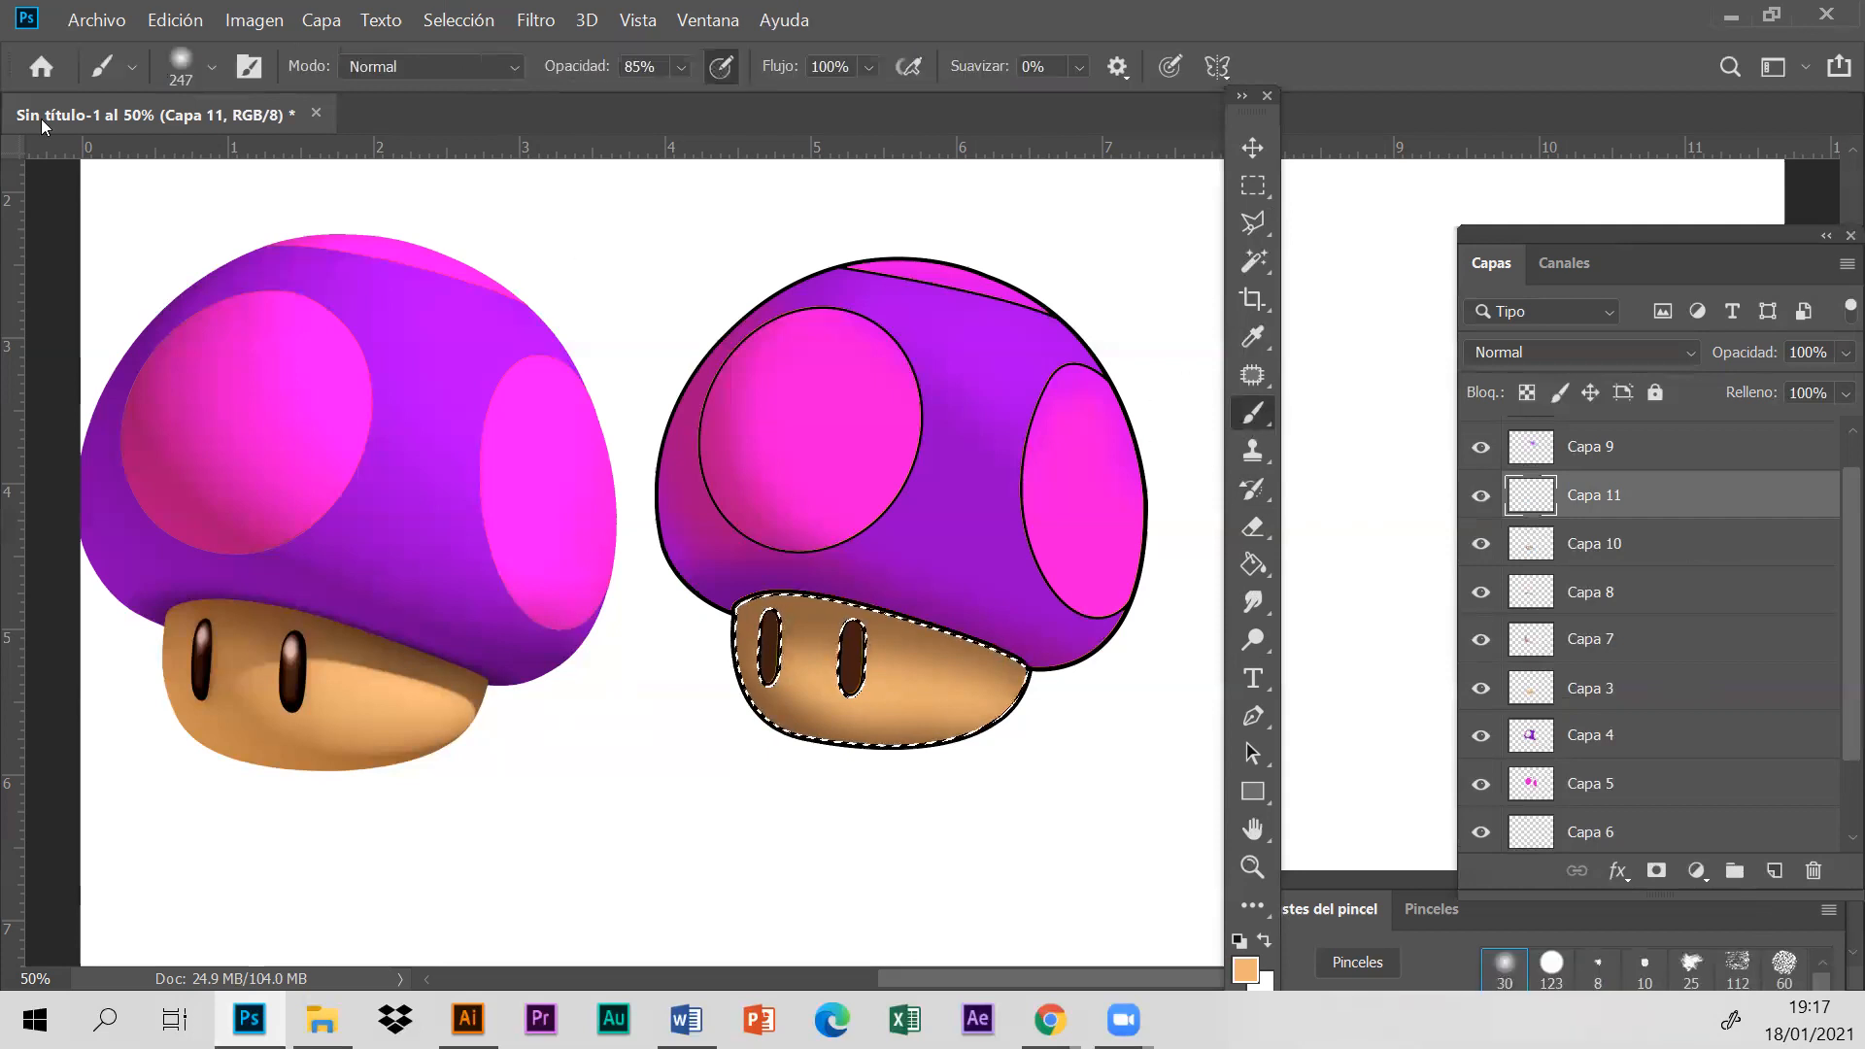
{"action": "left_click", "coordinate": [210, 66]}
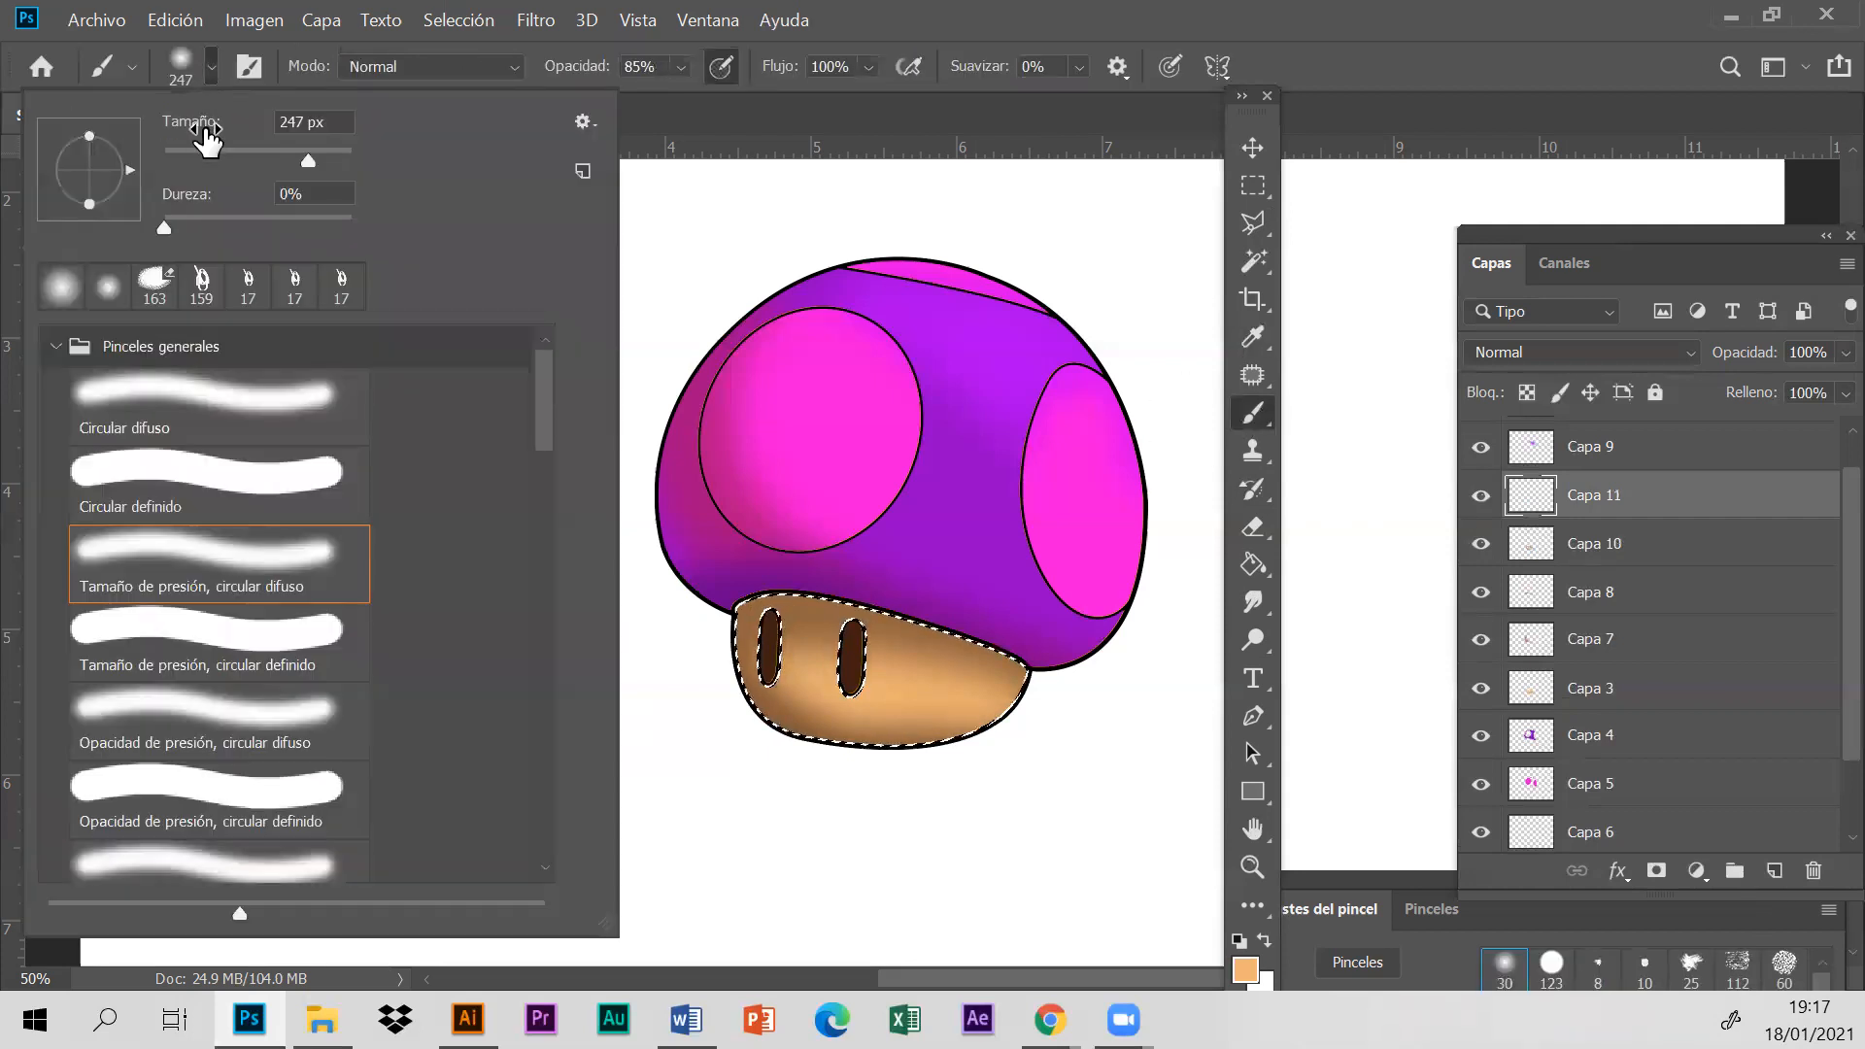
{"action": "left_click", "coordinate": [201, 153]}
{"action": "left_click_drag", "start_coordinate": [237, 225], "coordinate": [258, 225]}
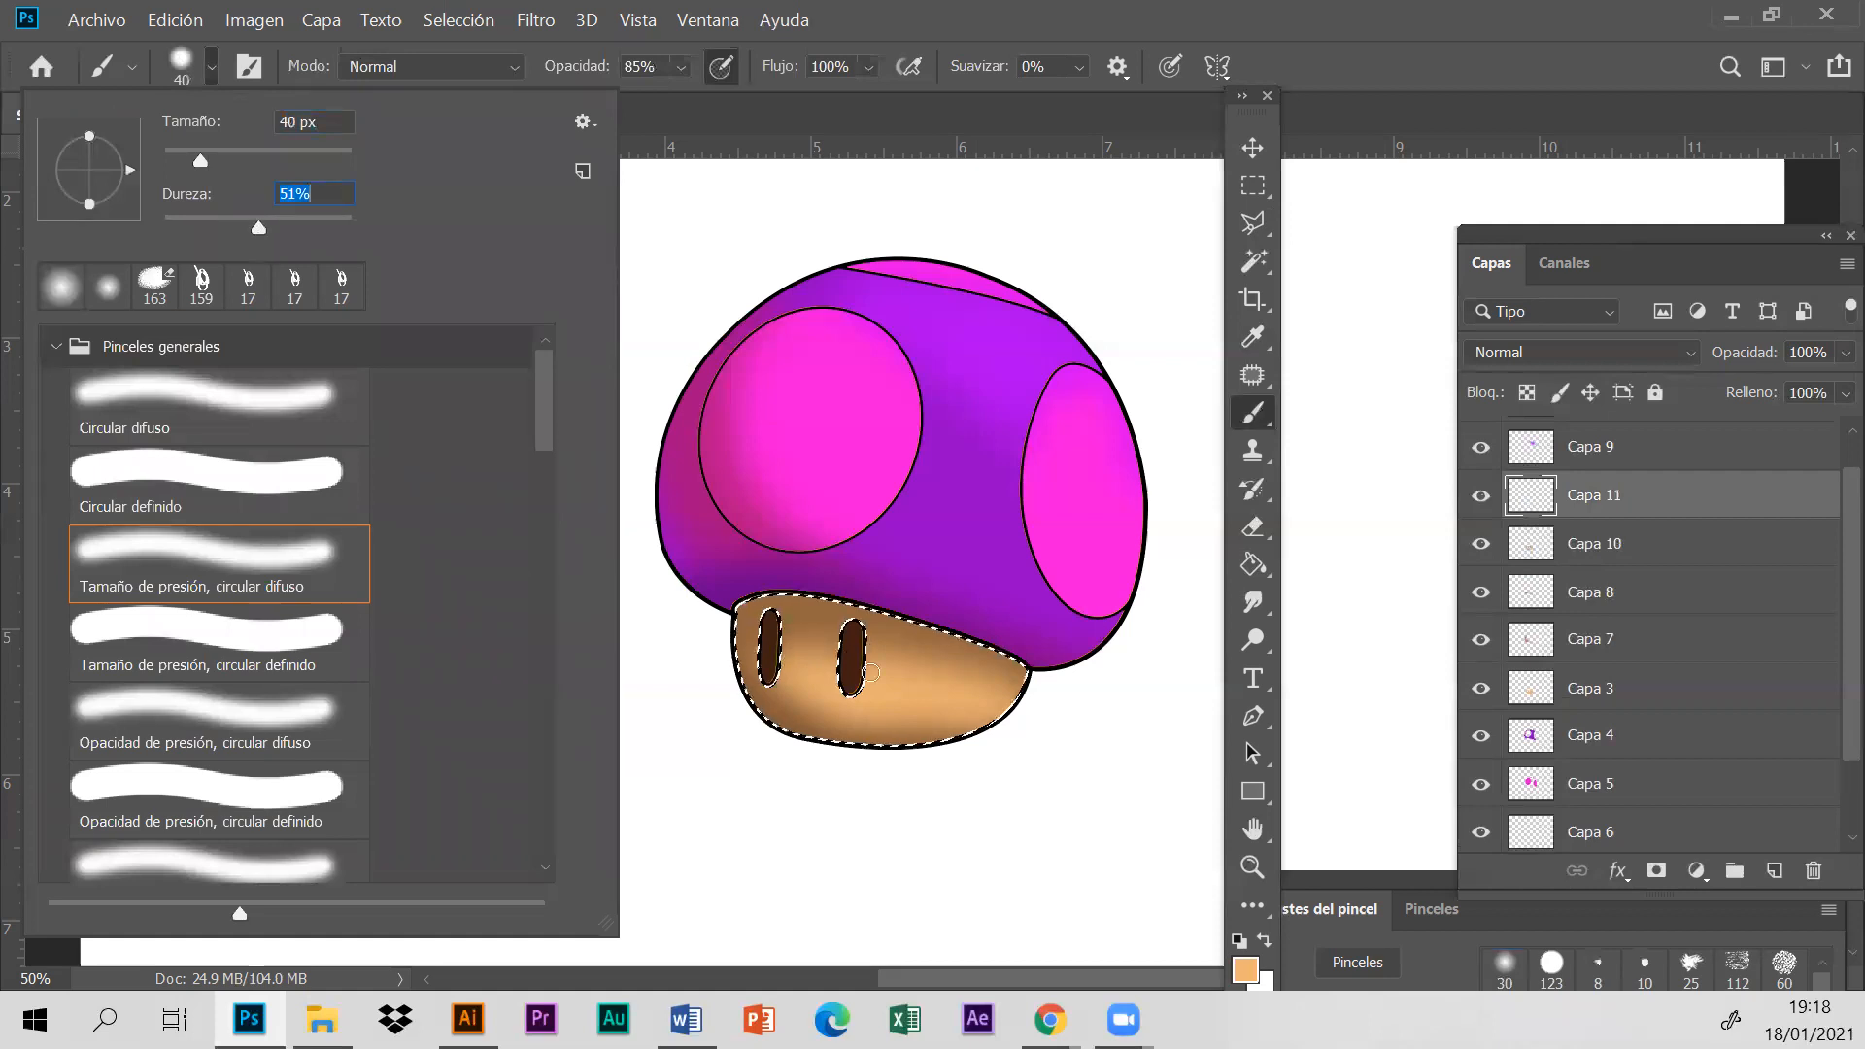
{"action": "left_click_drag", "start_coordinate": [973, 692], "coordinate": [905, 692]}
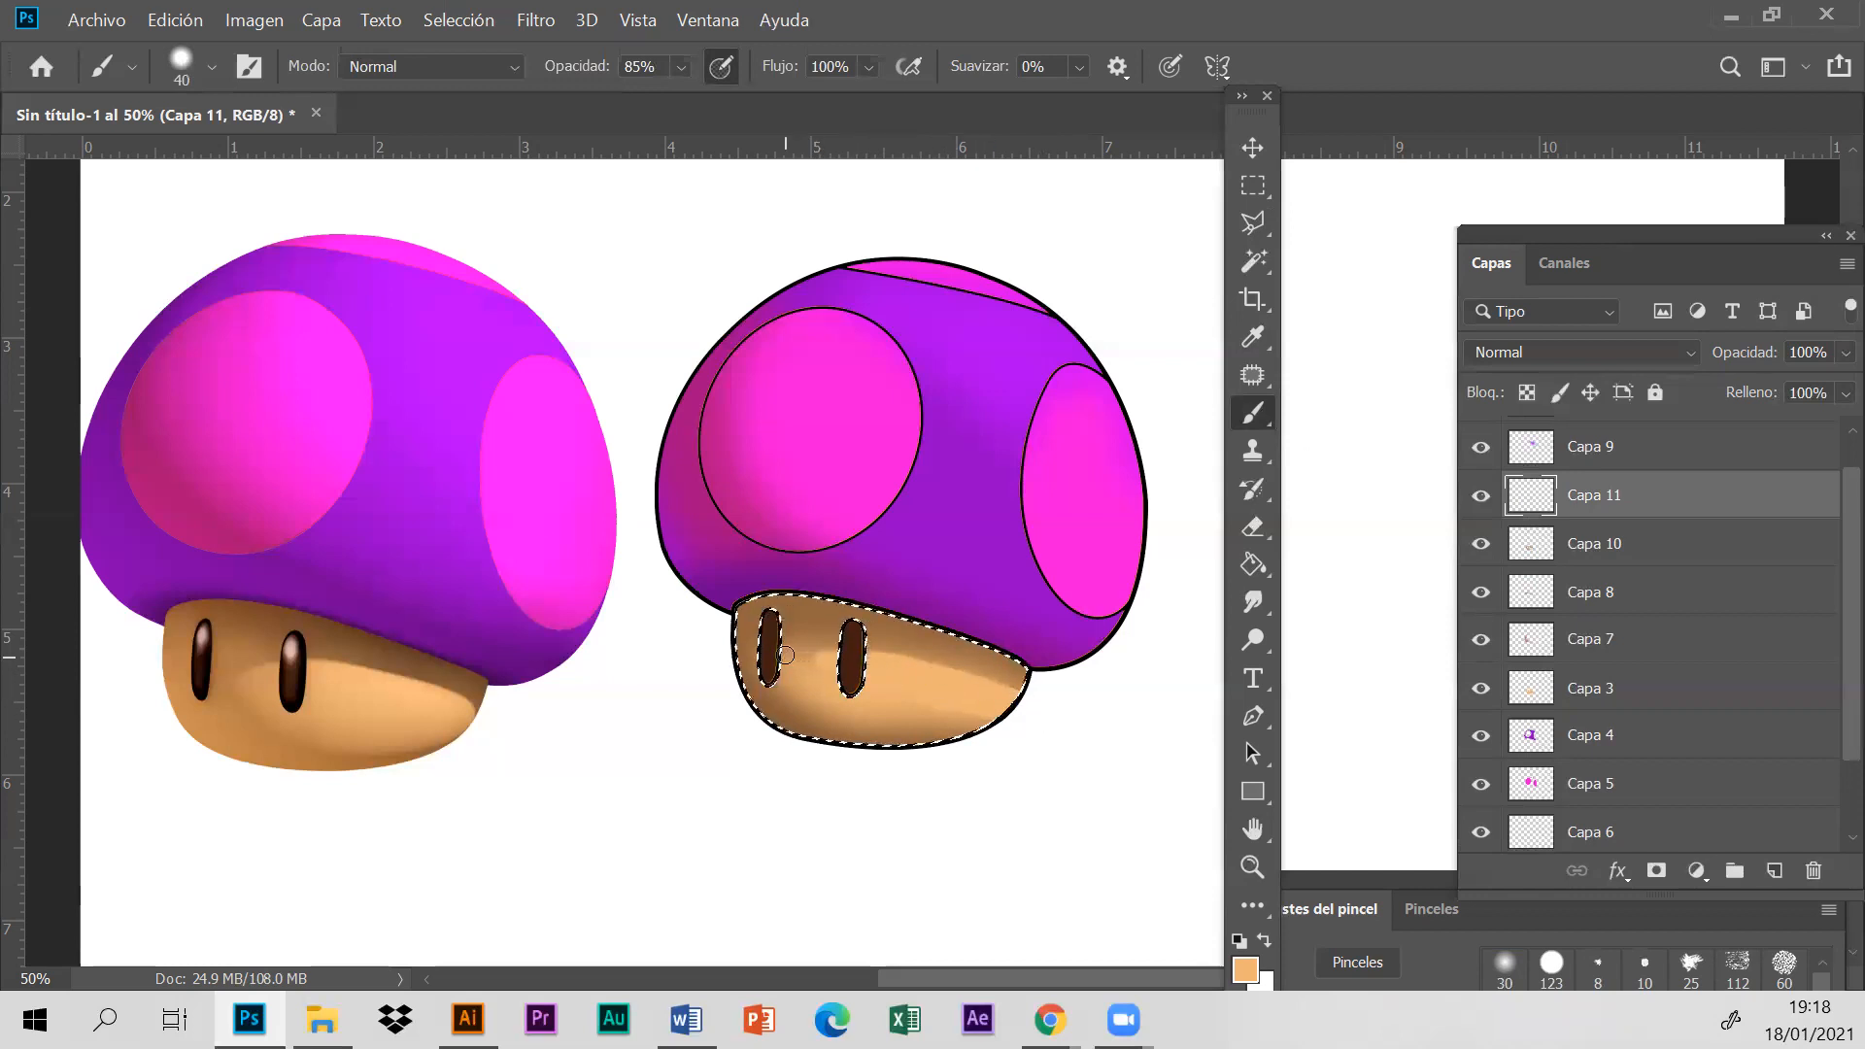
{"action": "left_click", "coordinate": [198, 26]}
{"action": "left_click", "coordinate": [262, 32]}
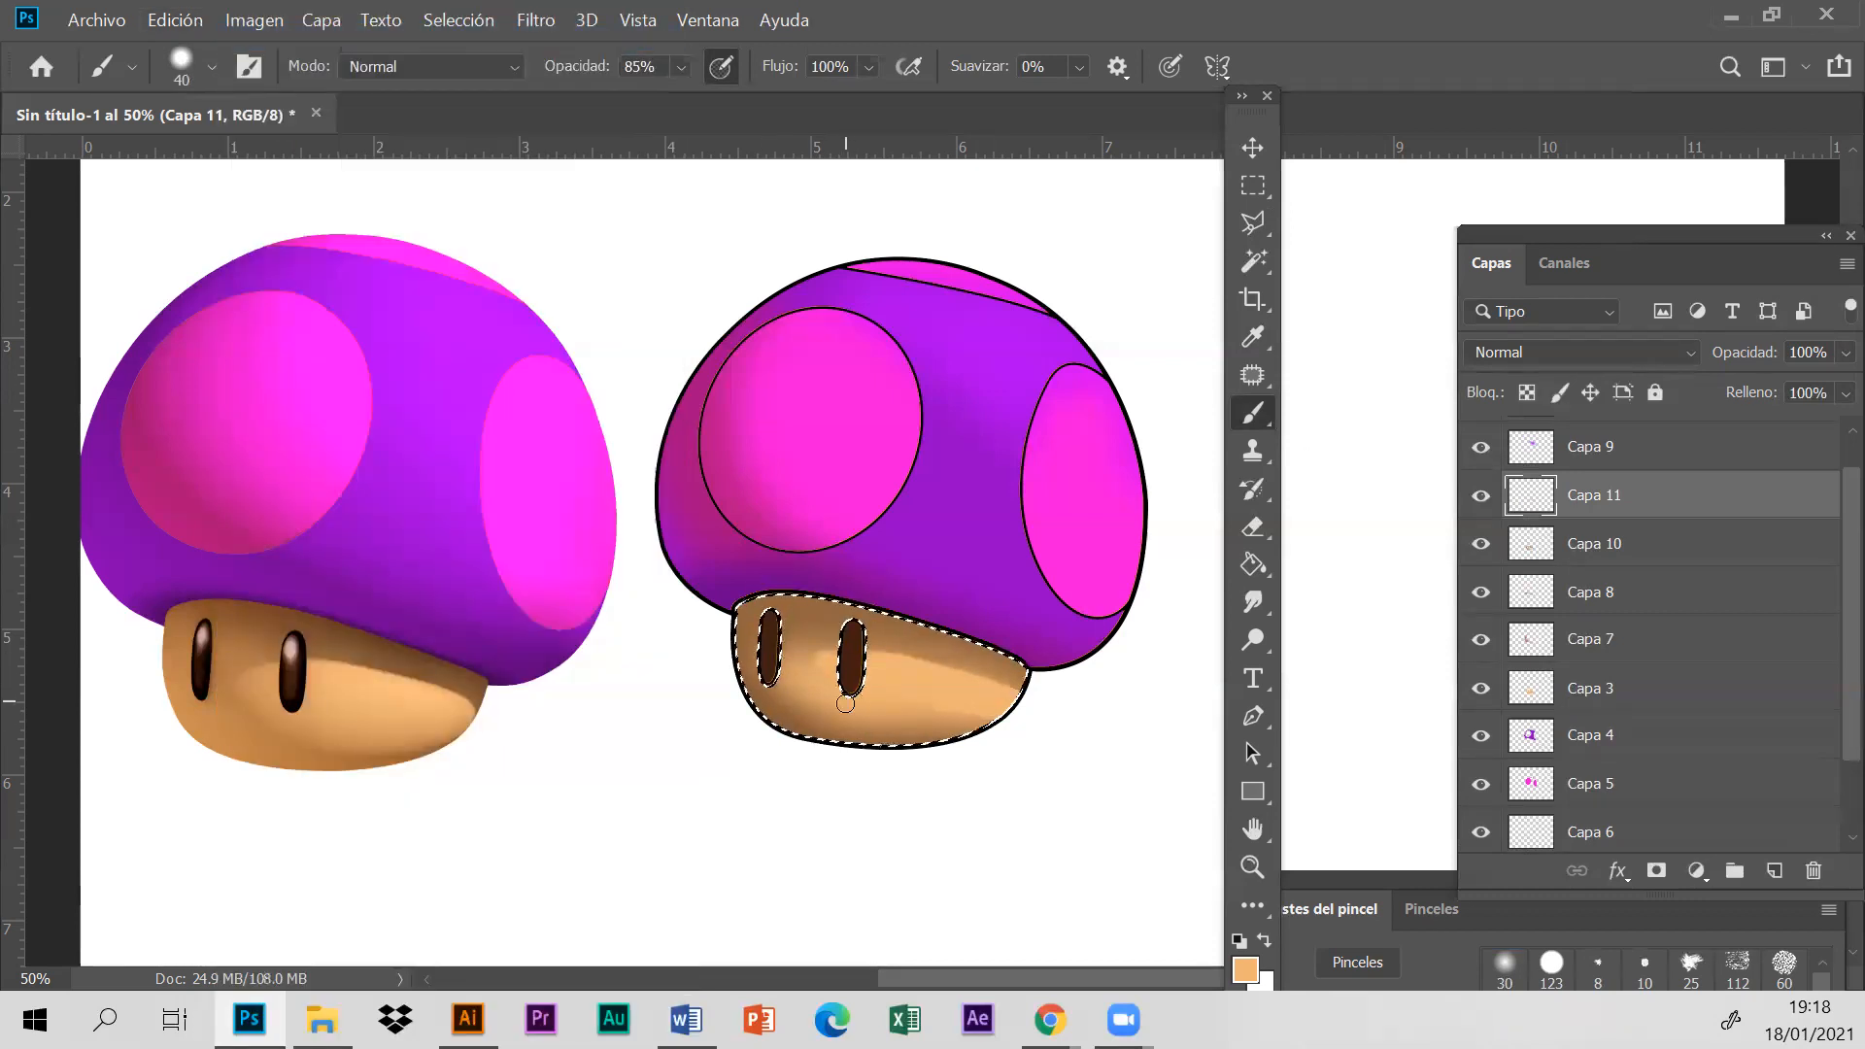
- Blend the light orange around the stem's eyes with the brush enlarged to 103 px and its opacity lowered to 37%
{"action": "left_click", "coordinate": [181, 68]}
{"action": "left_click", "coordinate": [259, 154]}
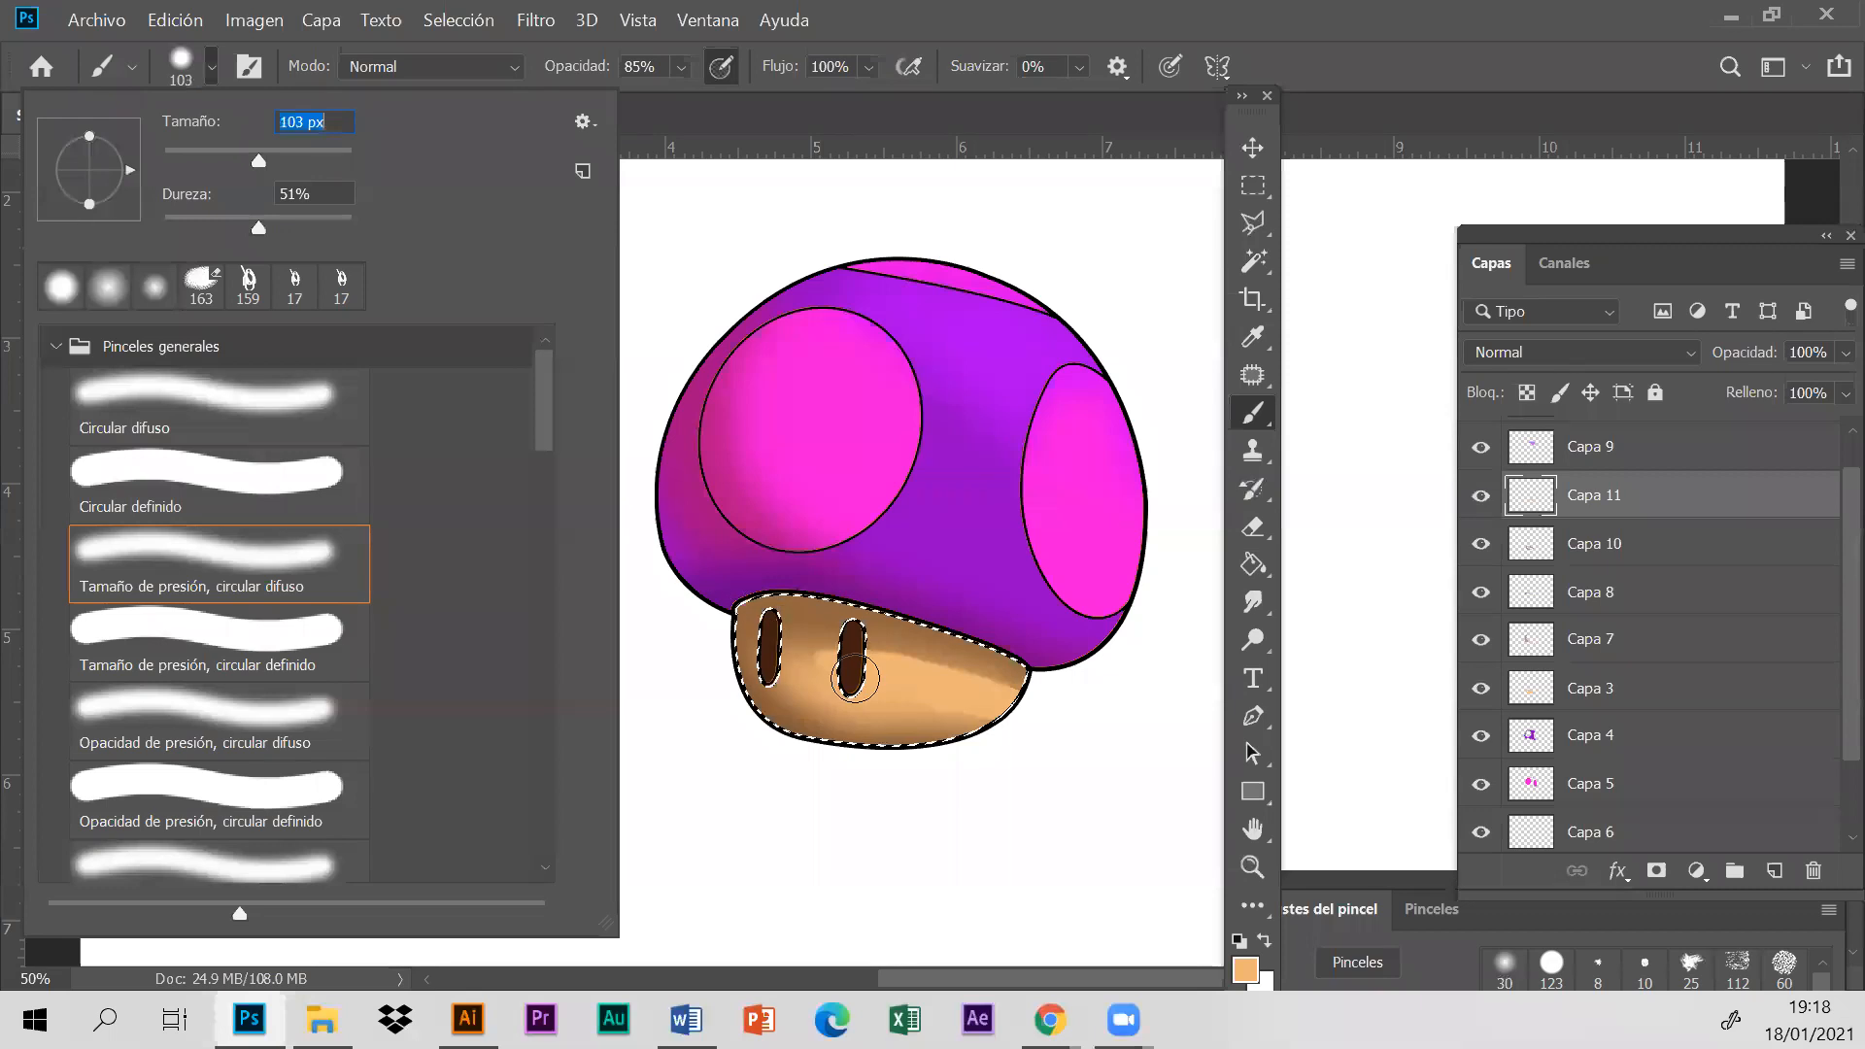
{"action": "key", "text": "Return"}
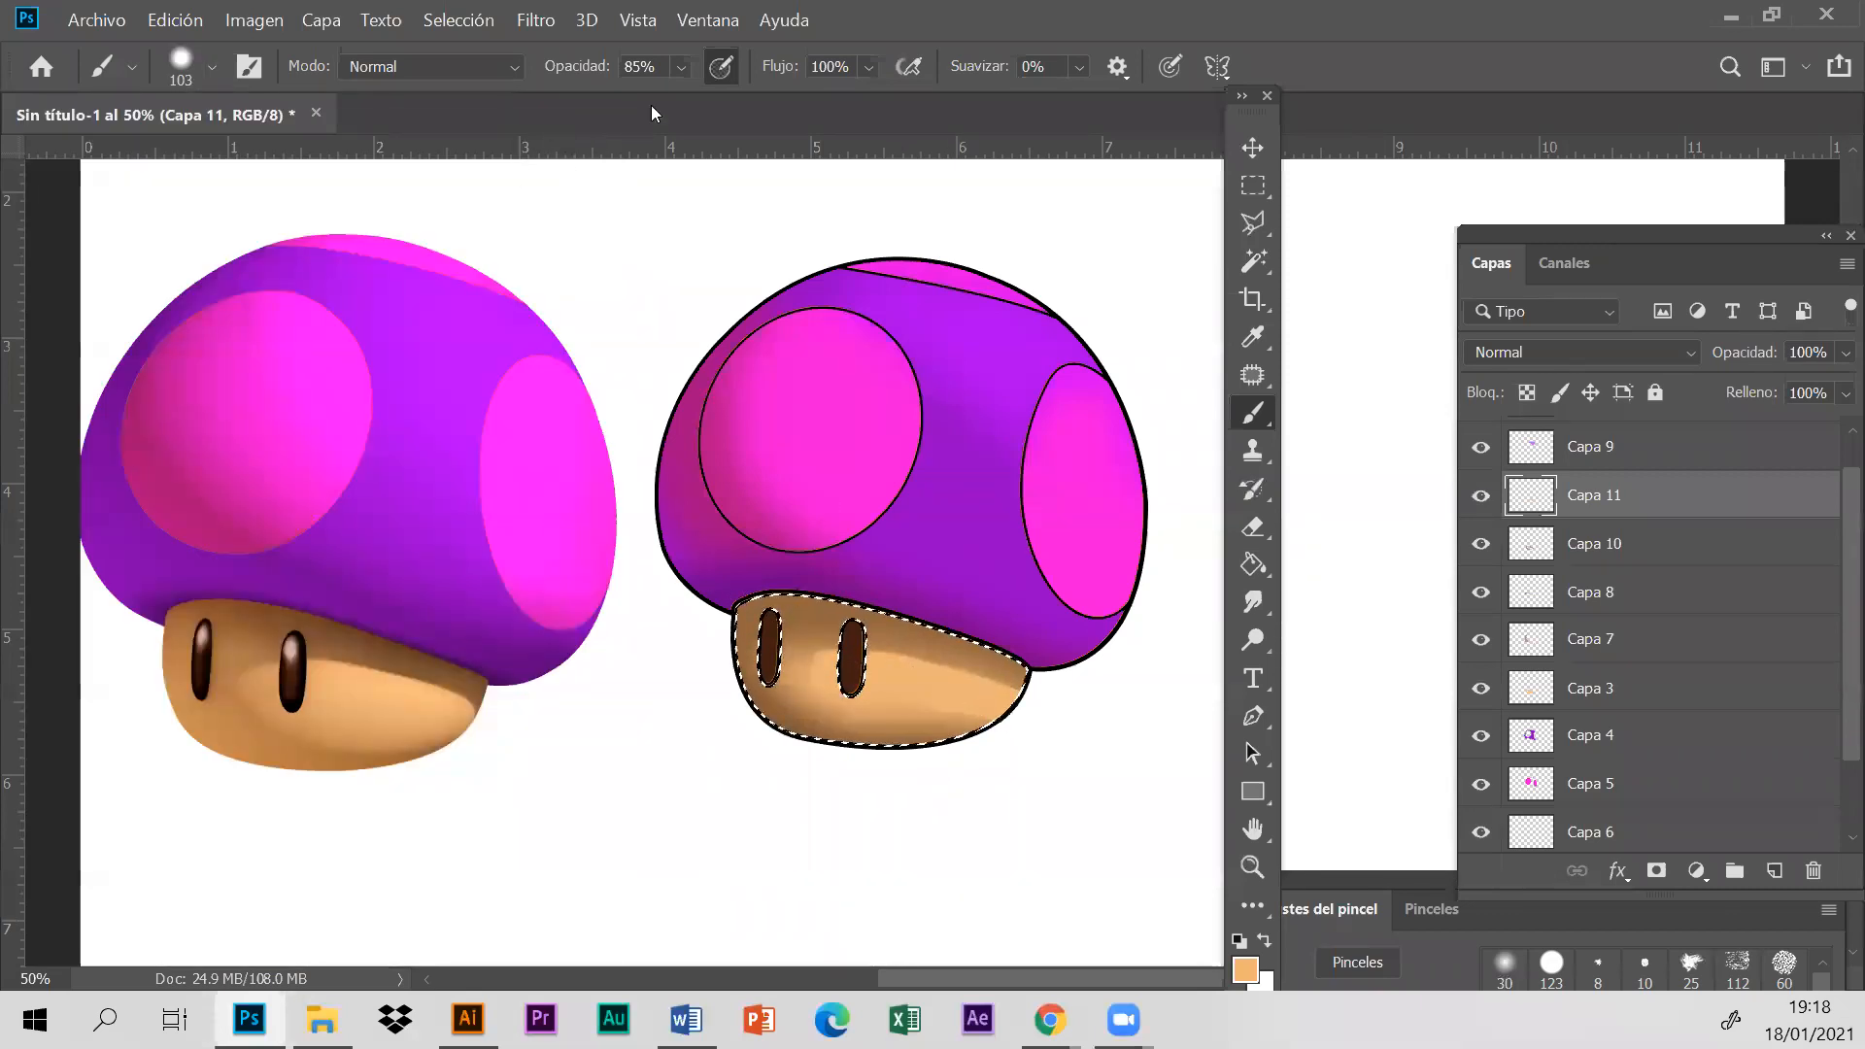
{"action": "left_click", "coordinate": [682, 68]}
{"action": "left_click", "coordinate": [661, 99]}
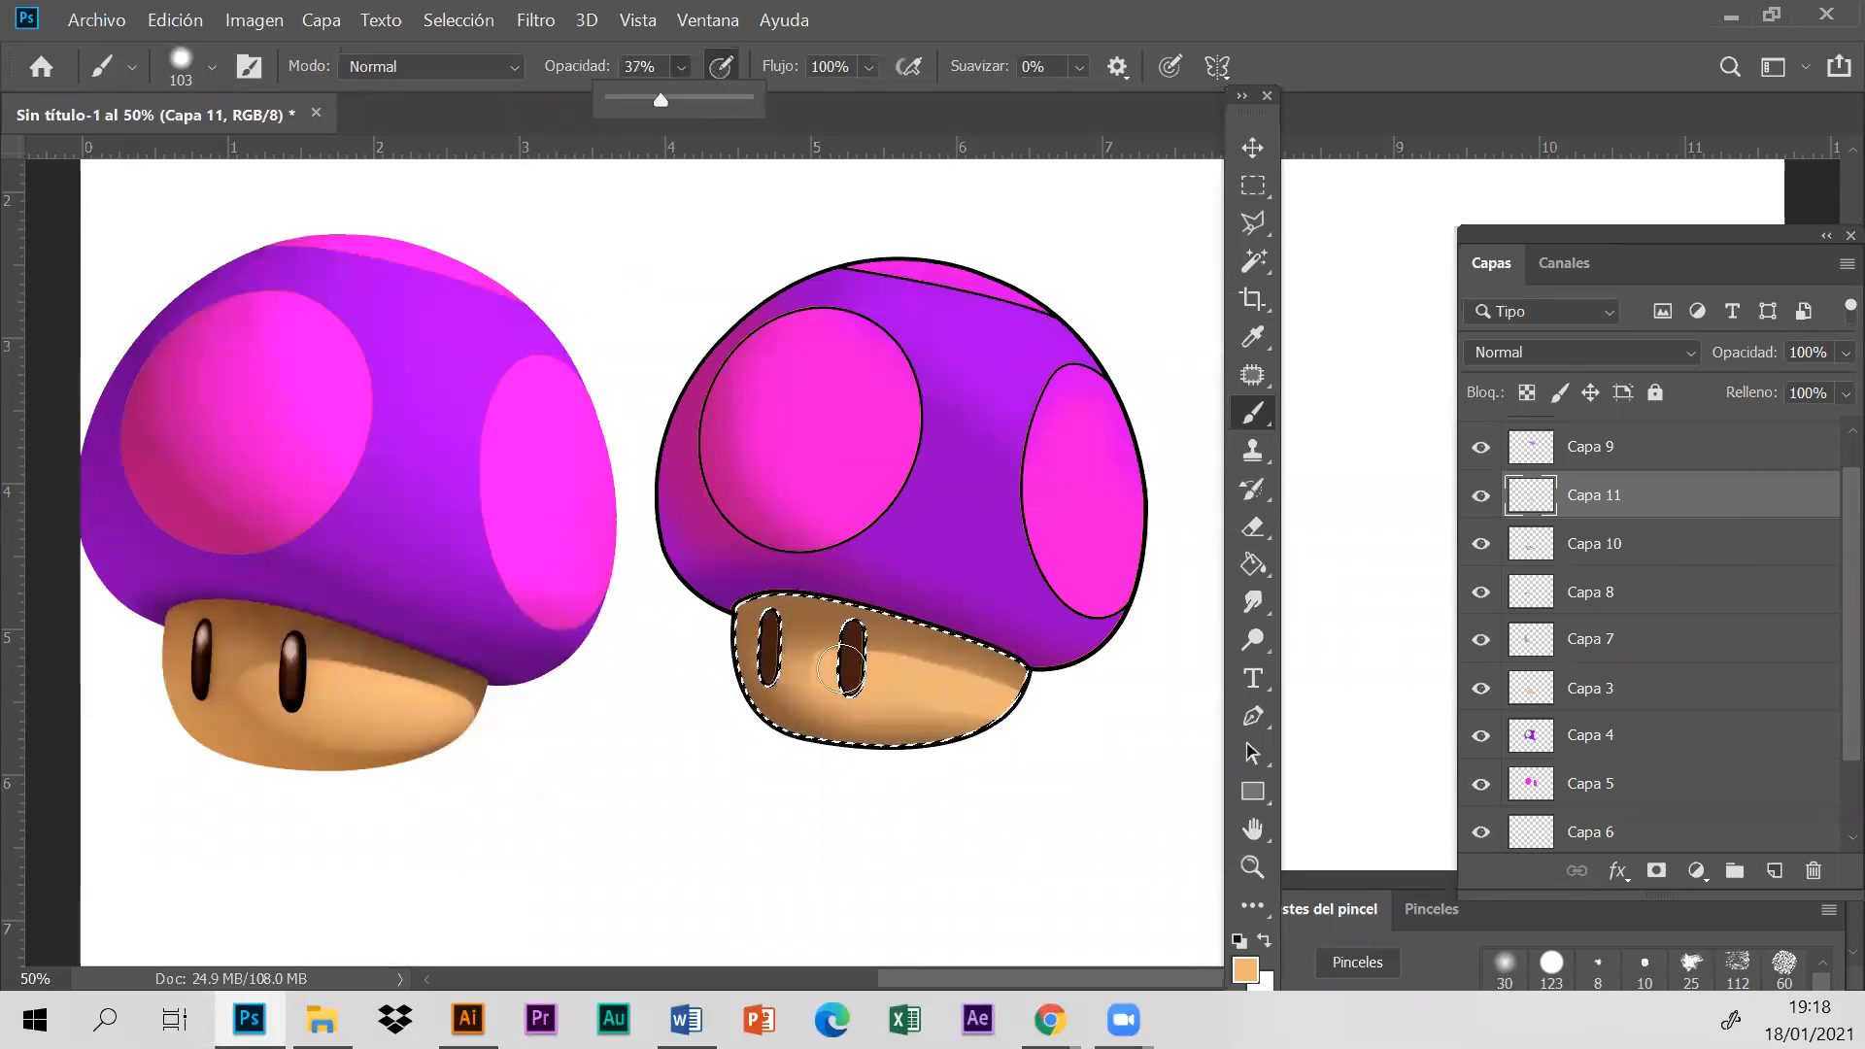
{"action": "left_click", "coordinate": [832, 670]}
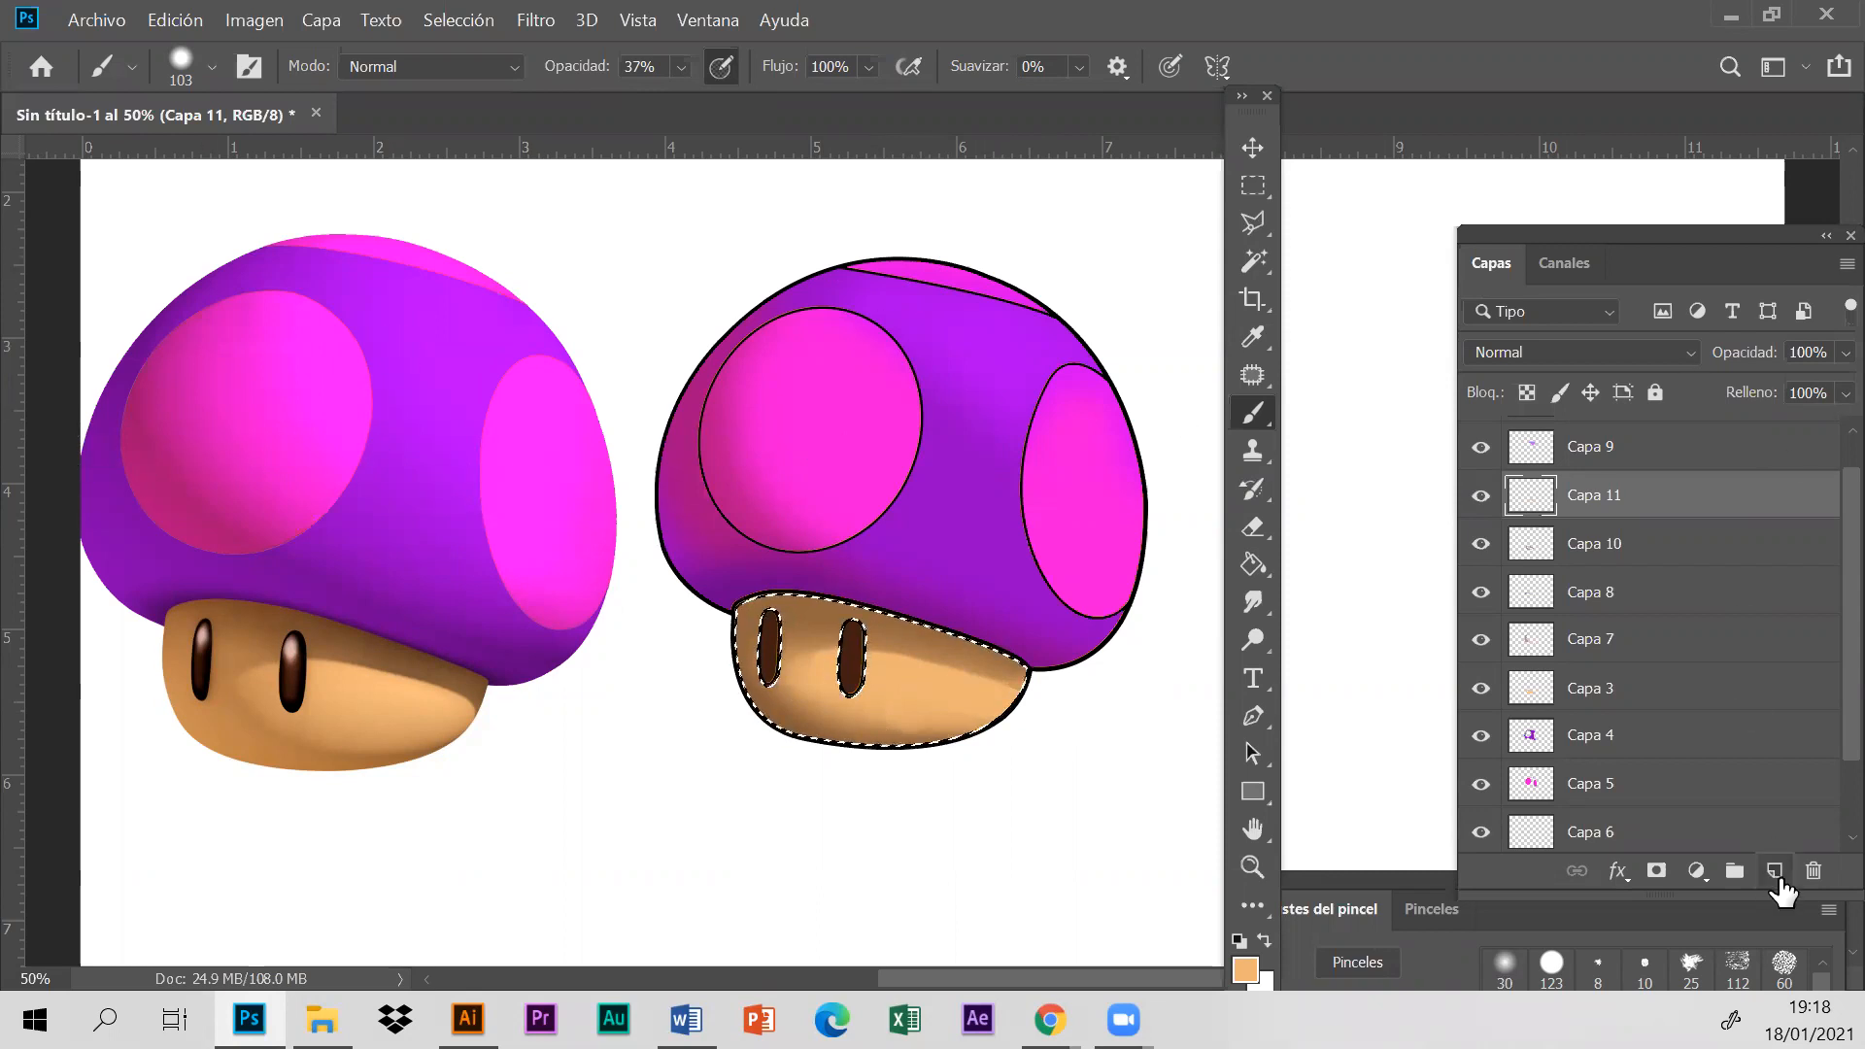
- Clear the selection around the outlined mushroom's stem
{"action": "scroll", "coordinate": [1724, 590], "scroll_direction": "down", "scroll_amount": 2}
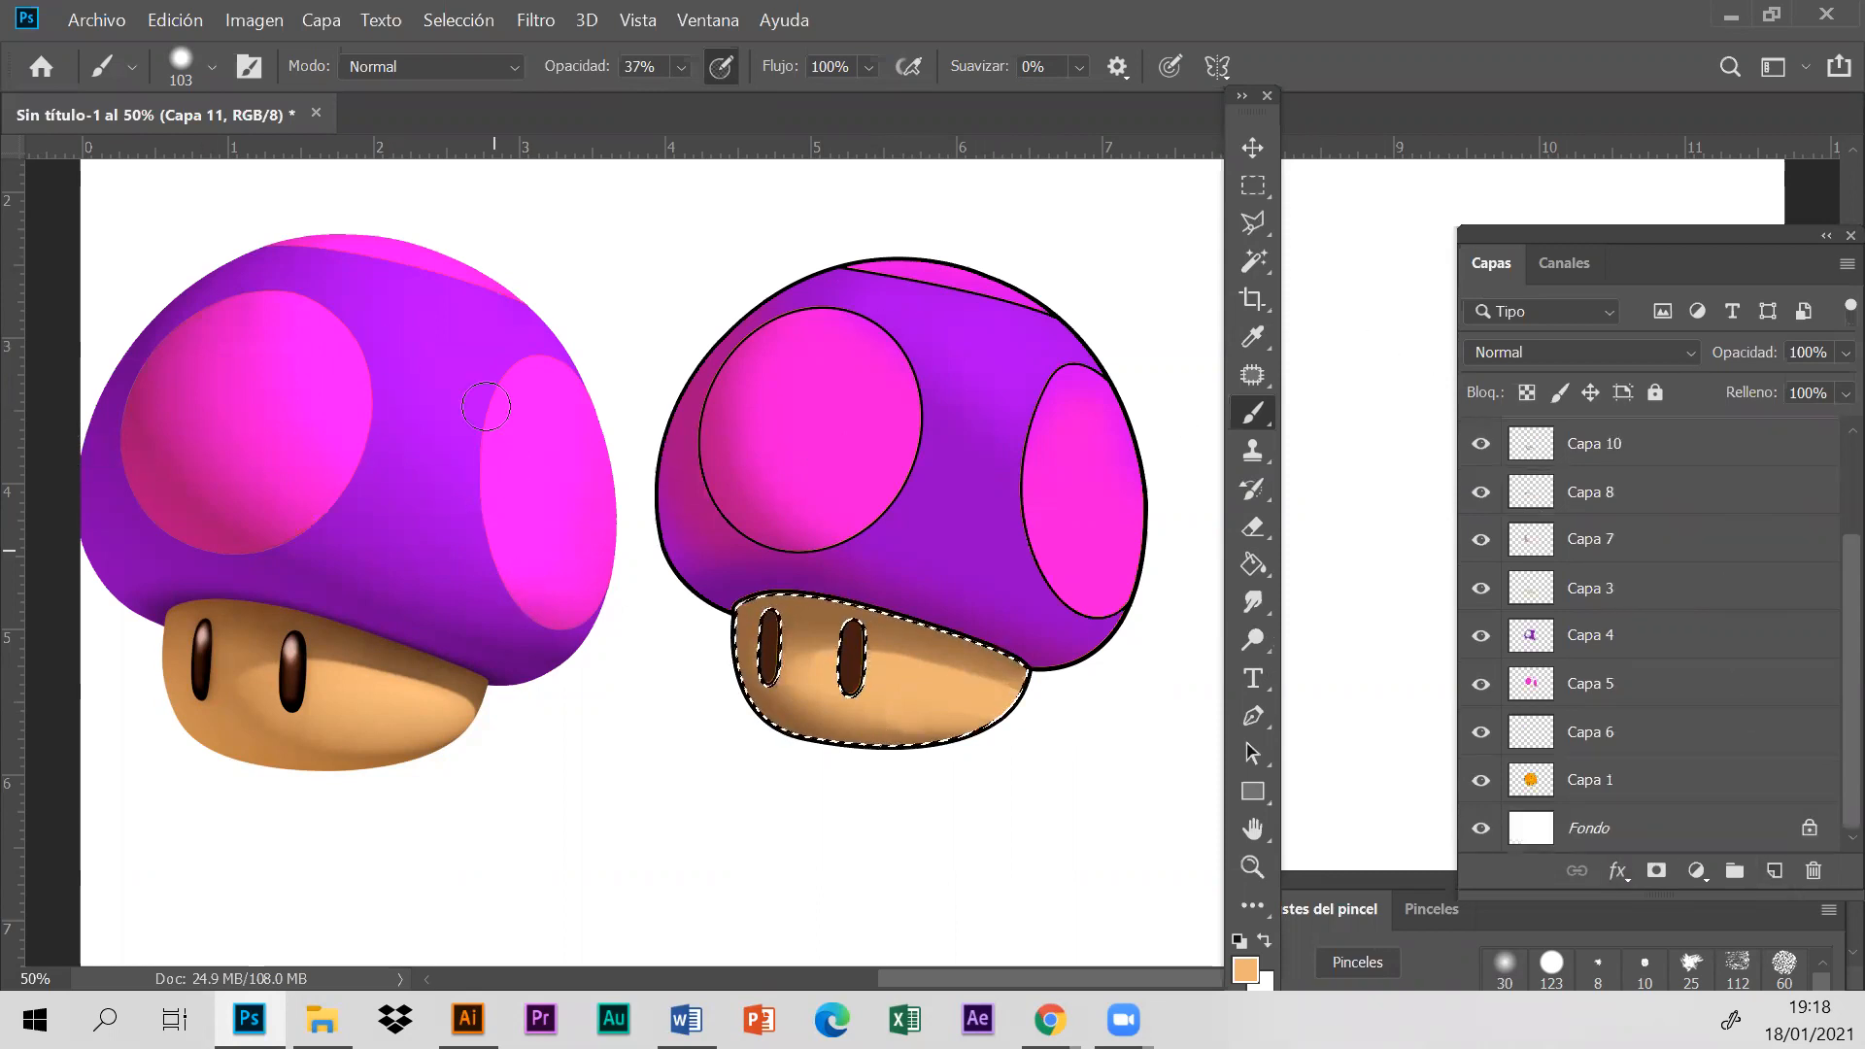
{"action": "left_click", "coordinate": [638, 20]}
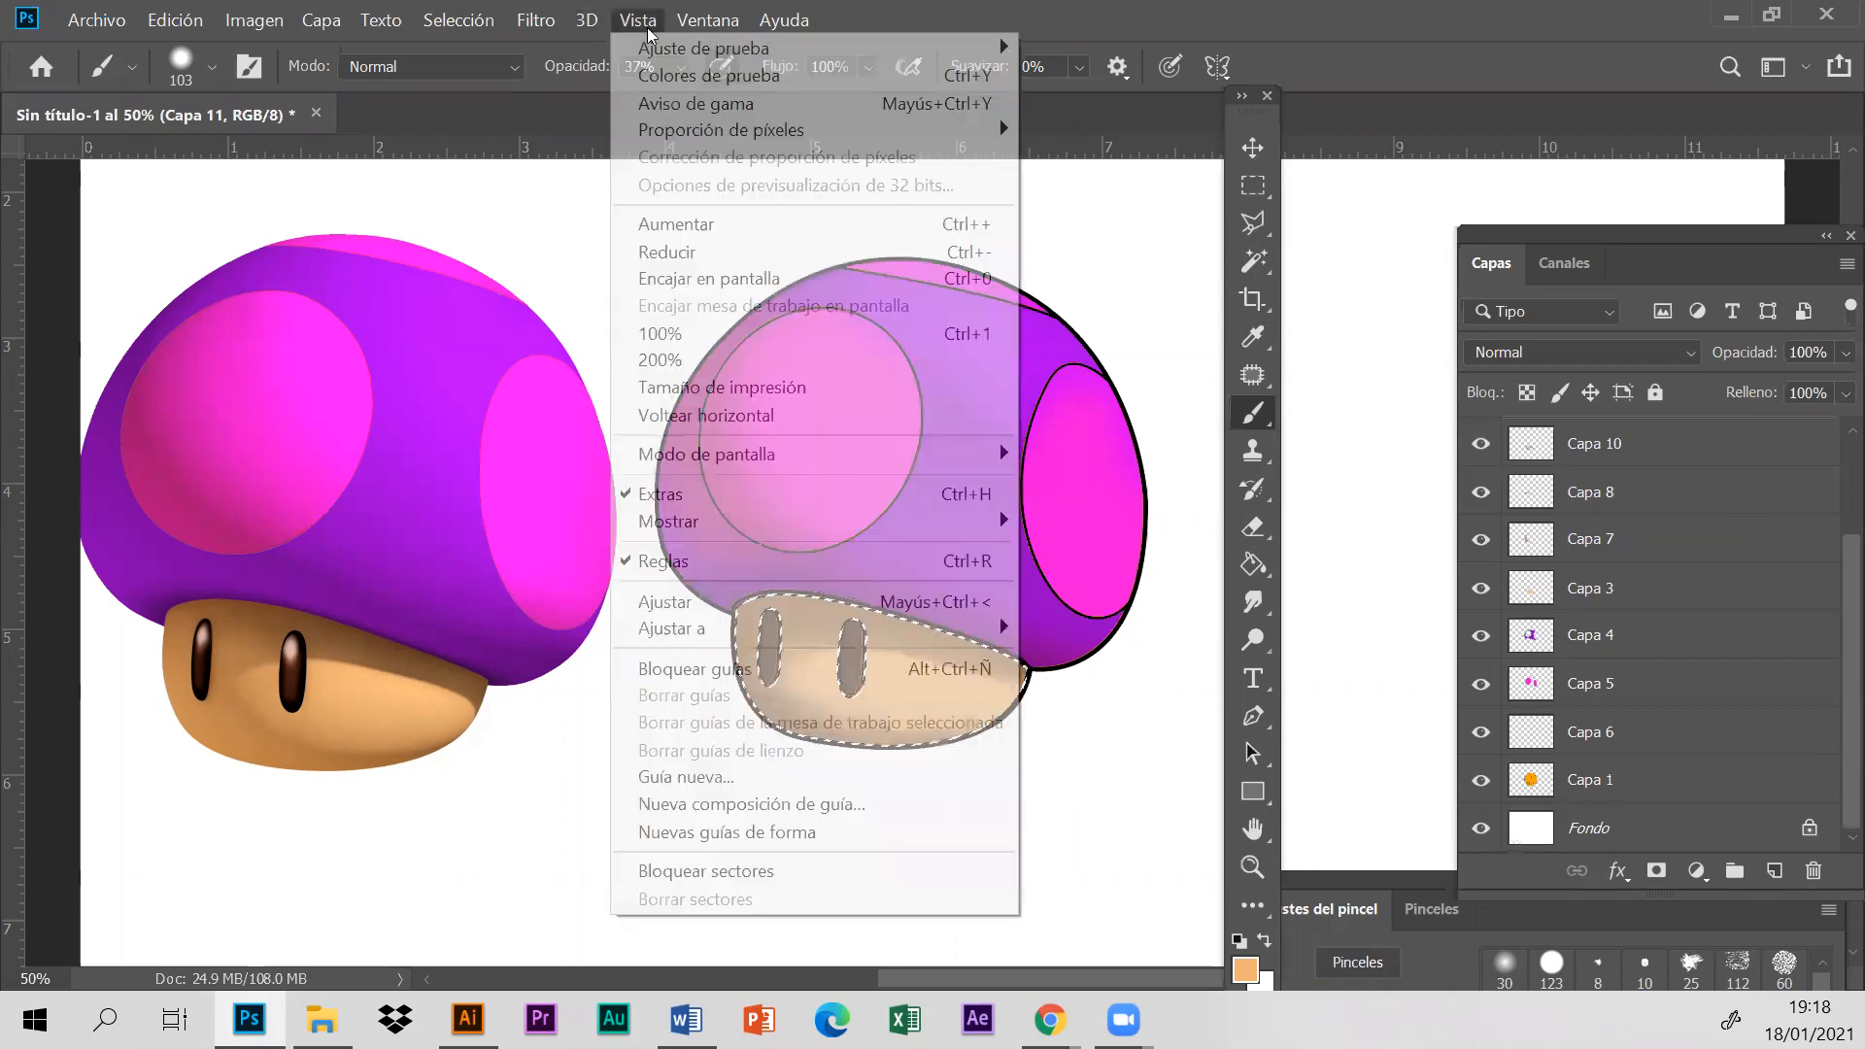
{"action": "left_click", "coordinate": [706, 249]}
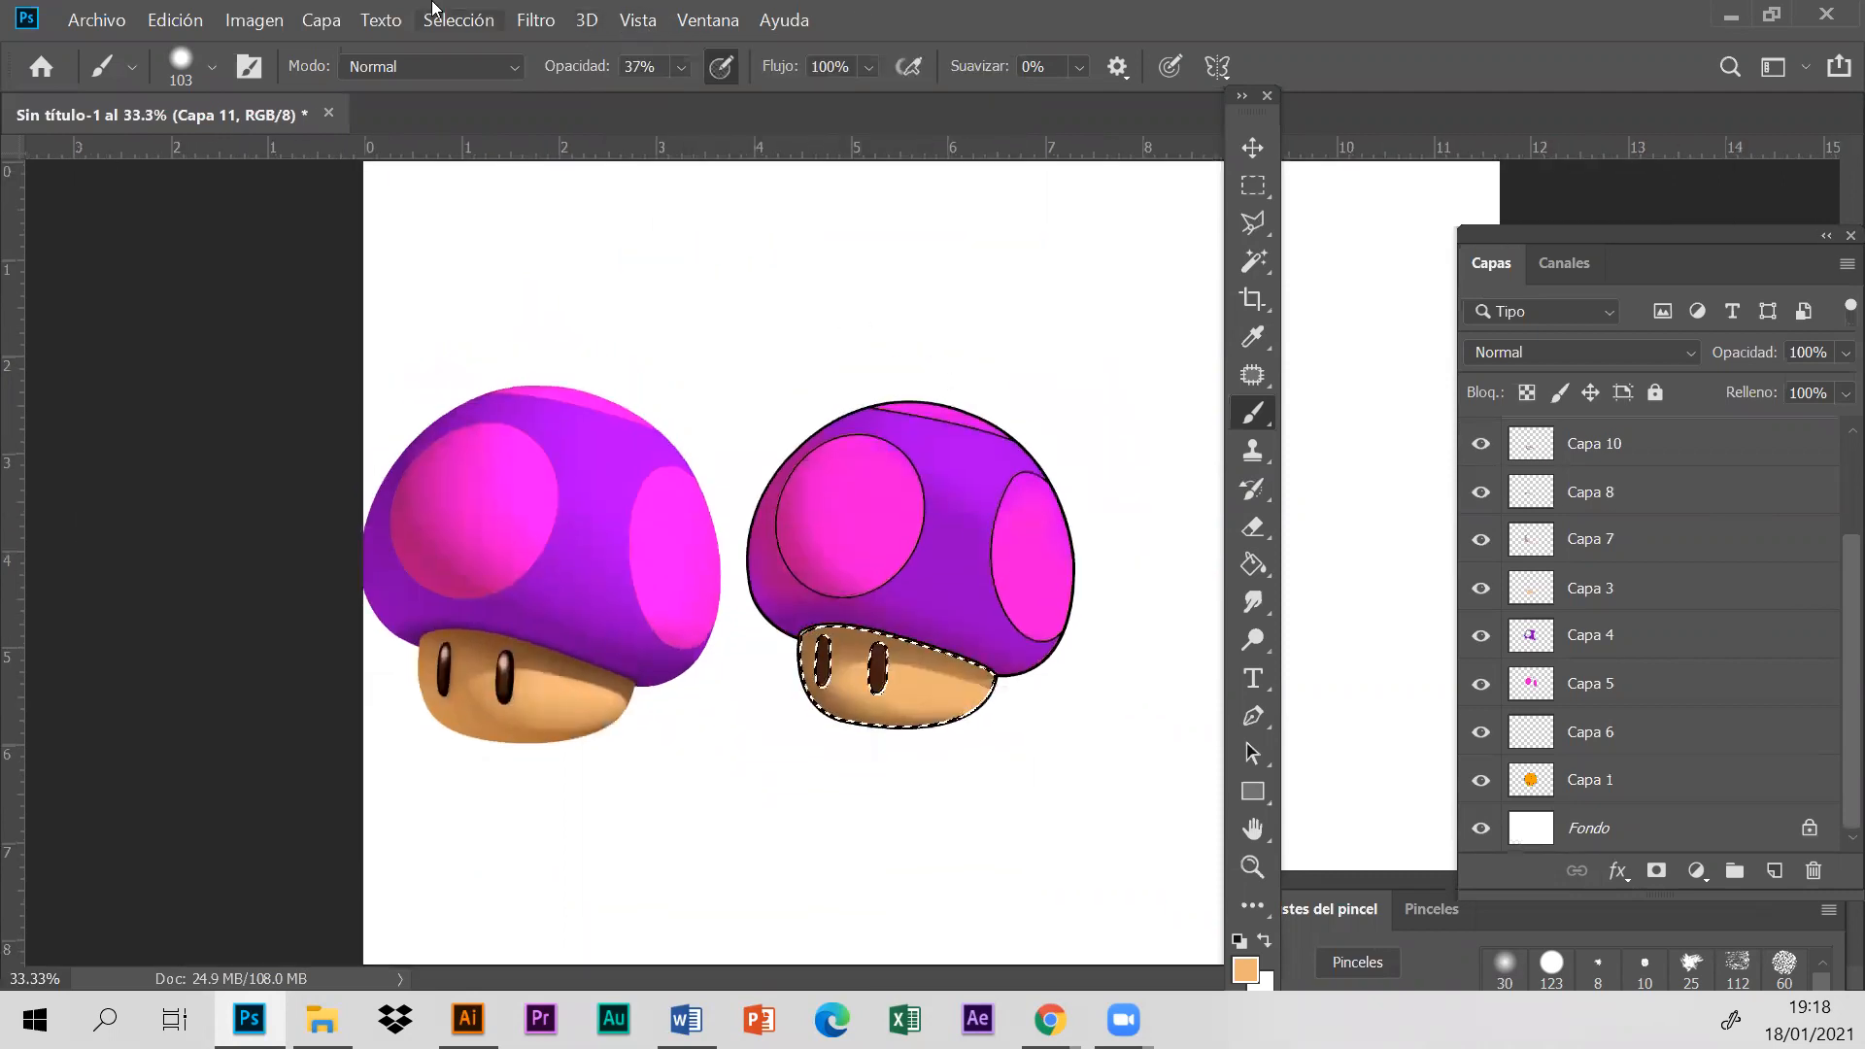
{"action": "left_click", "coordinate": [471, 19]}
{"action": "left_click", "coordinate": [506, 75]}
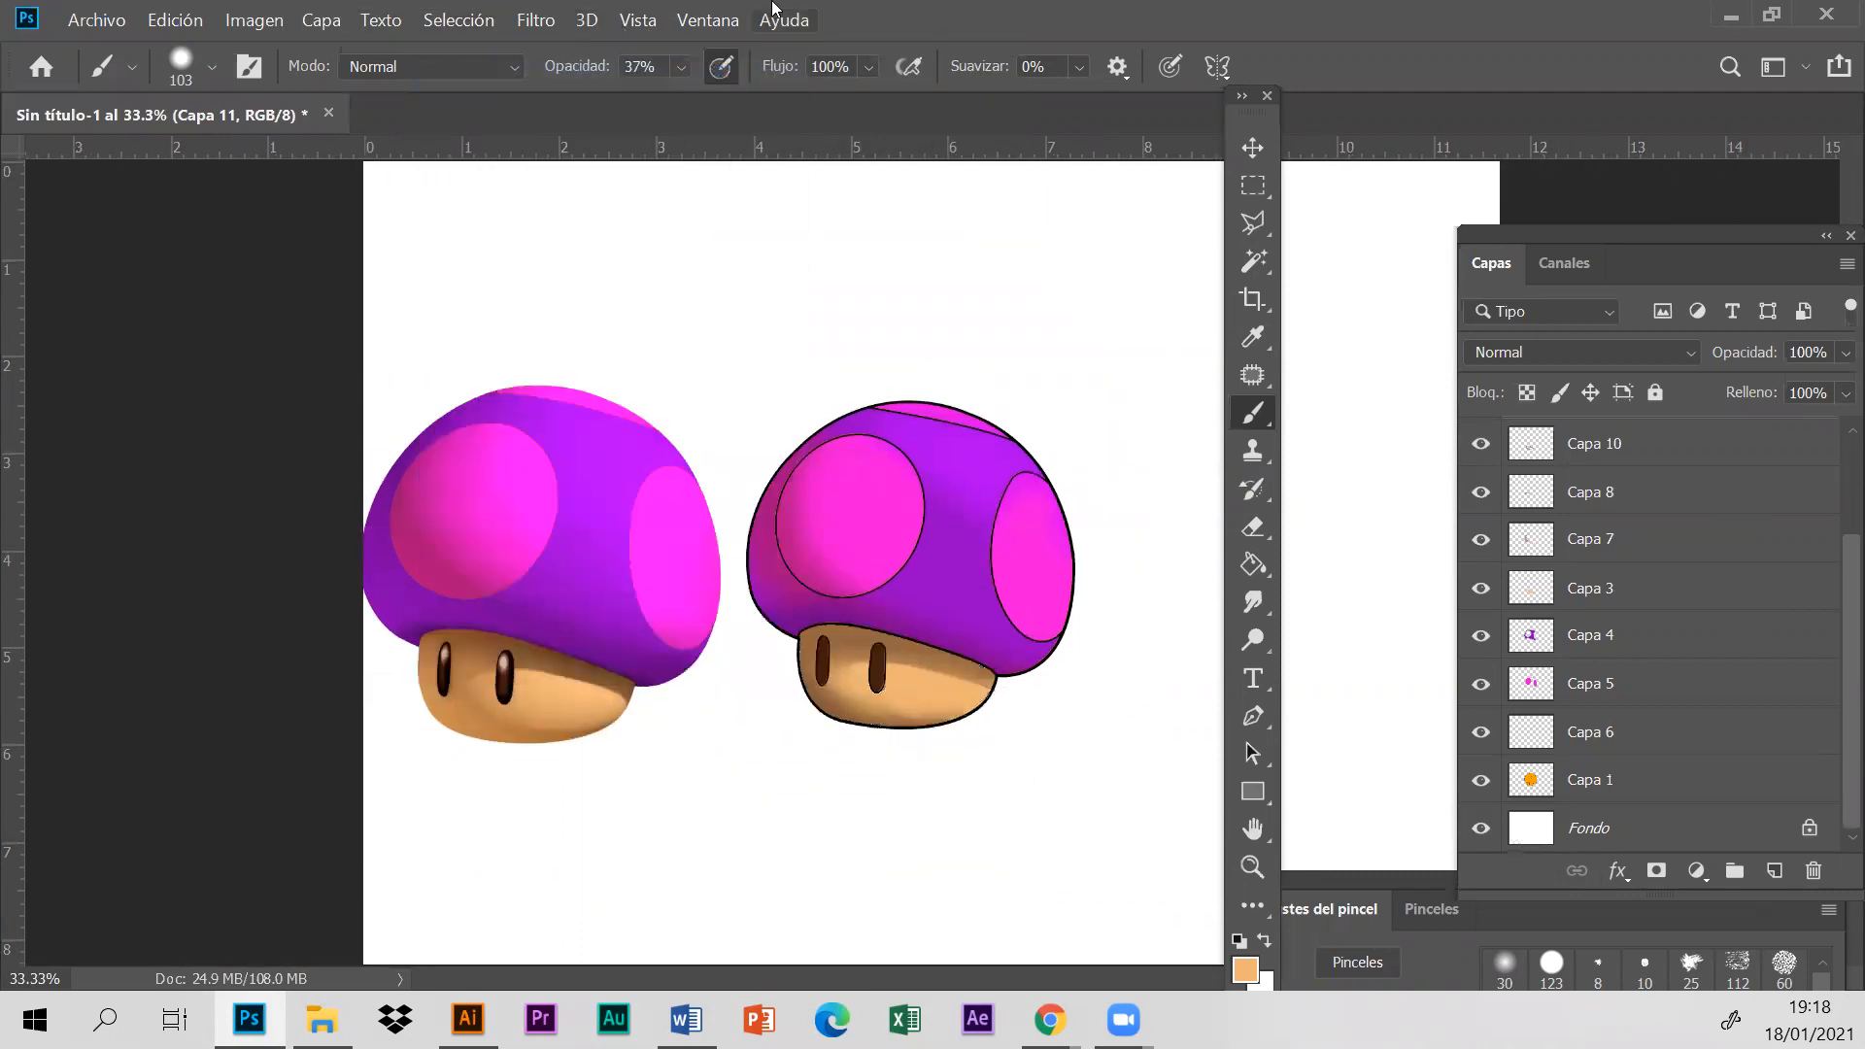